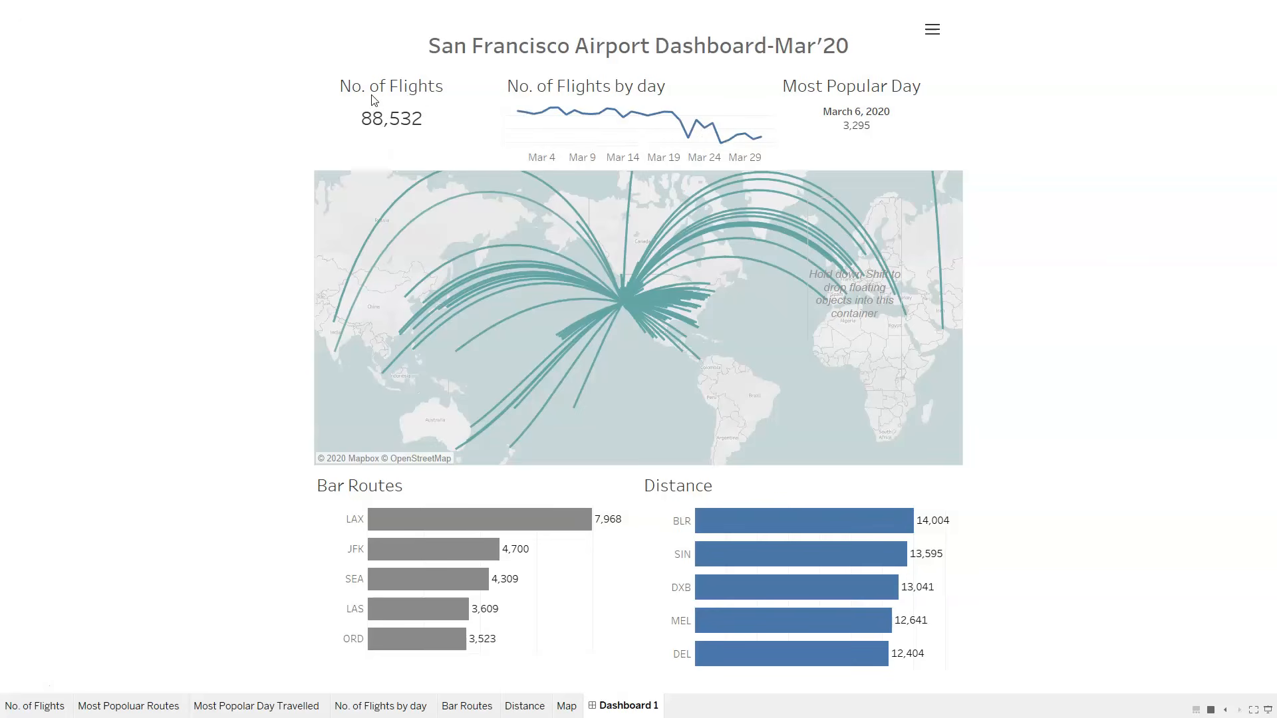
Show the dashboard's hidden filters, look through the Route filter's values, and hide the filters again.
mouse_move(618, 115)
mouse_move(713, 138)
click(933, 30)
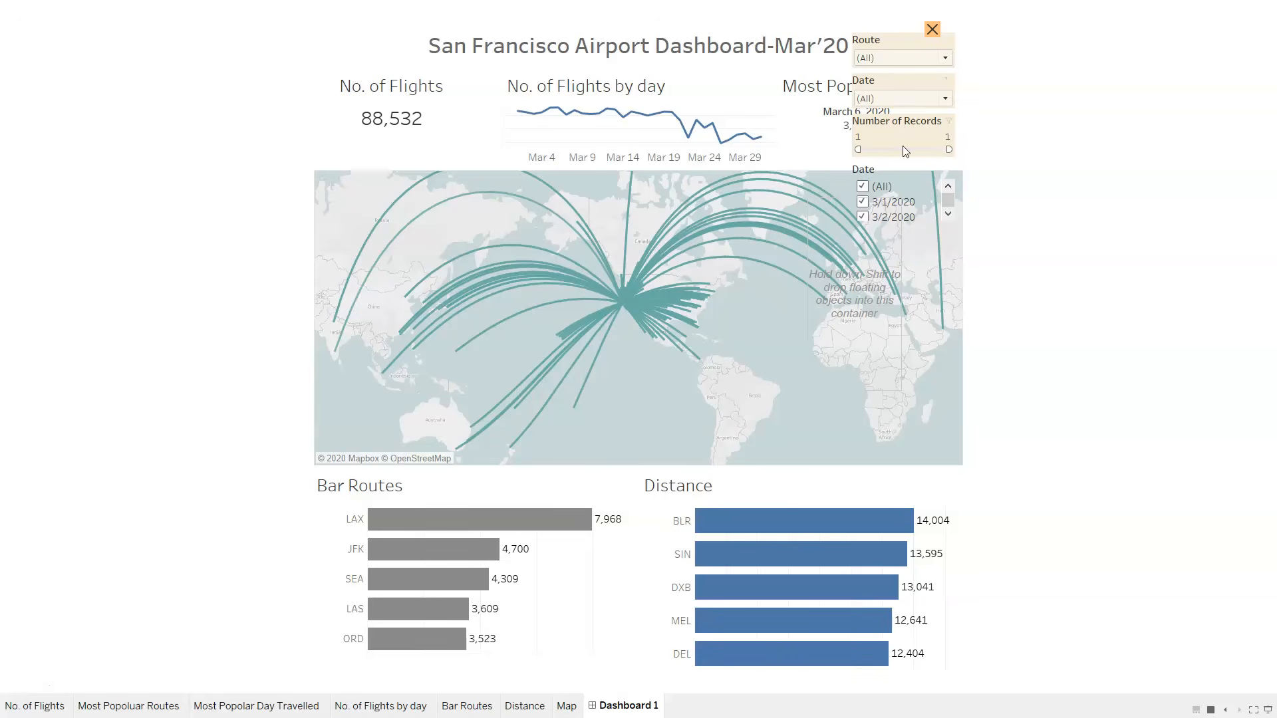
click(892, 60)
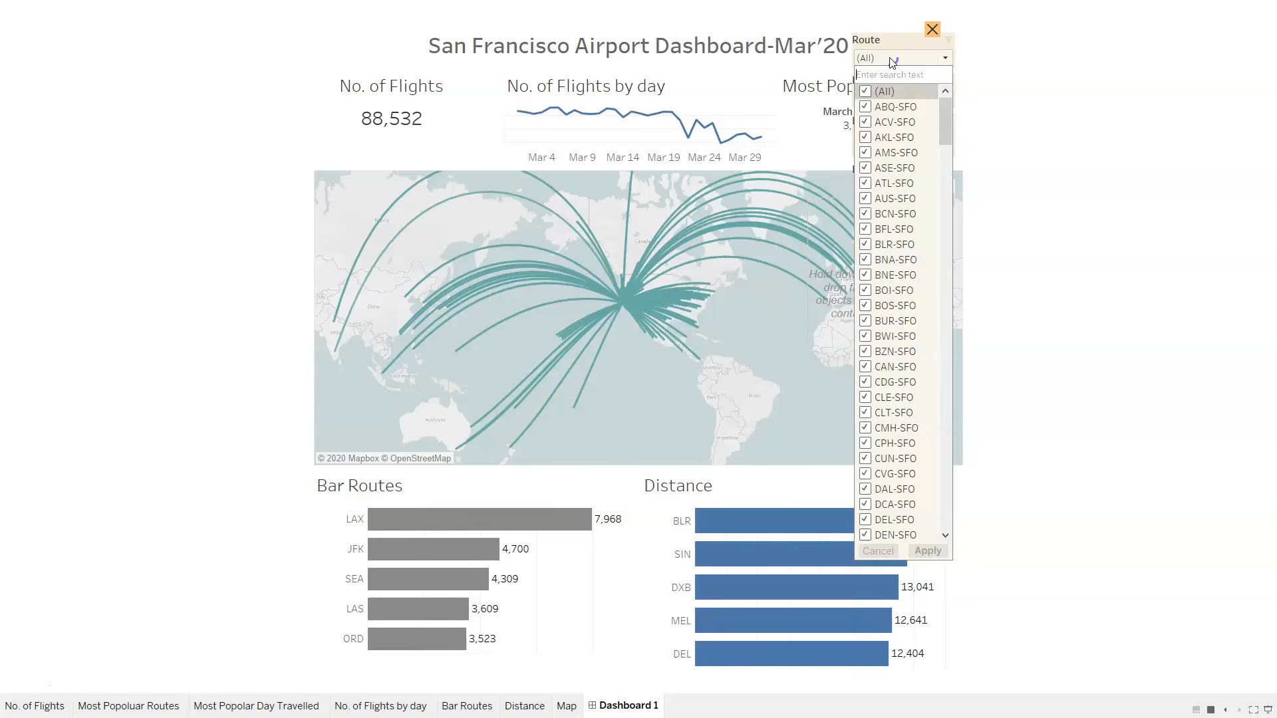
click(926, 60)
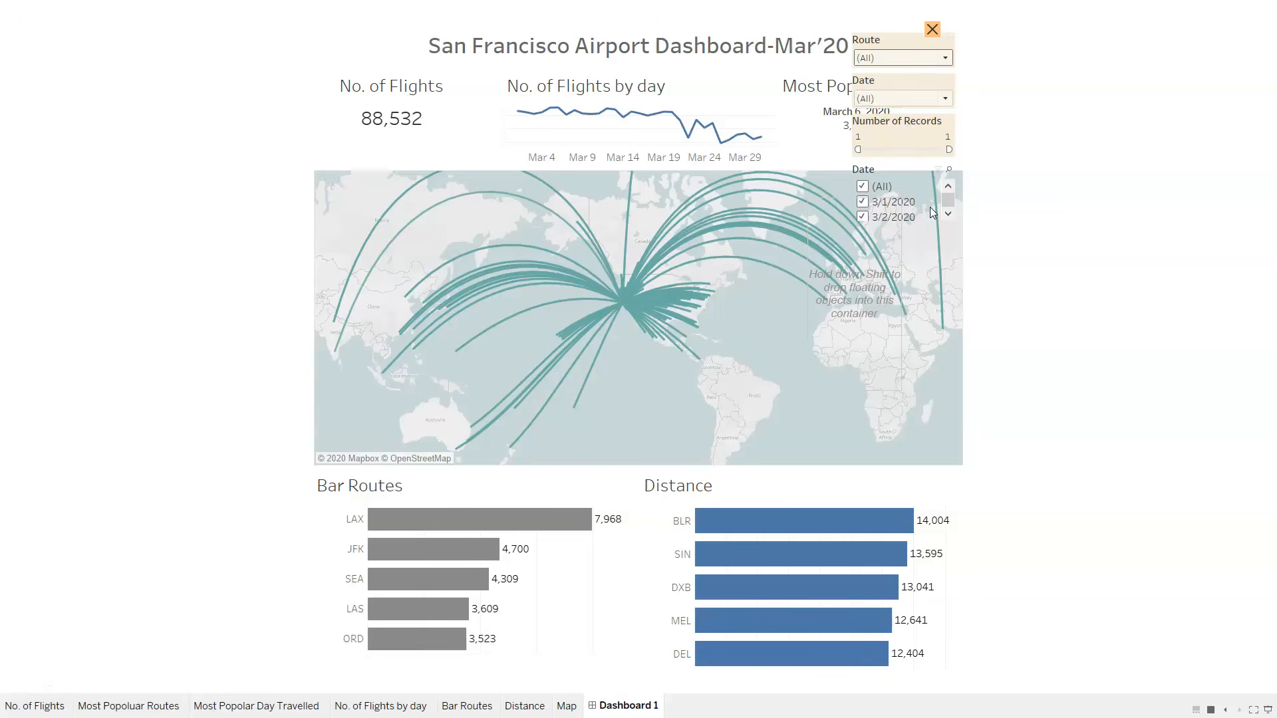
click(932, 30)
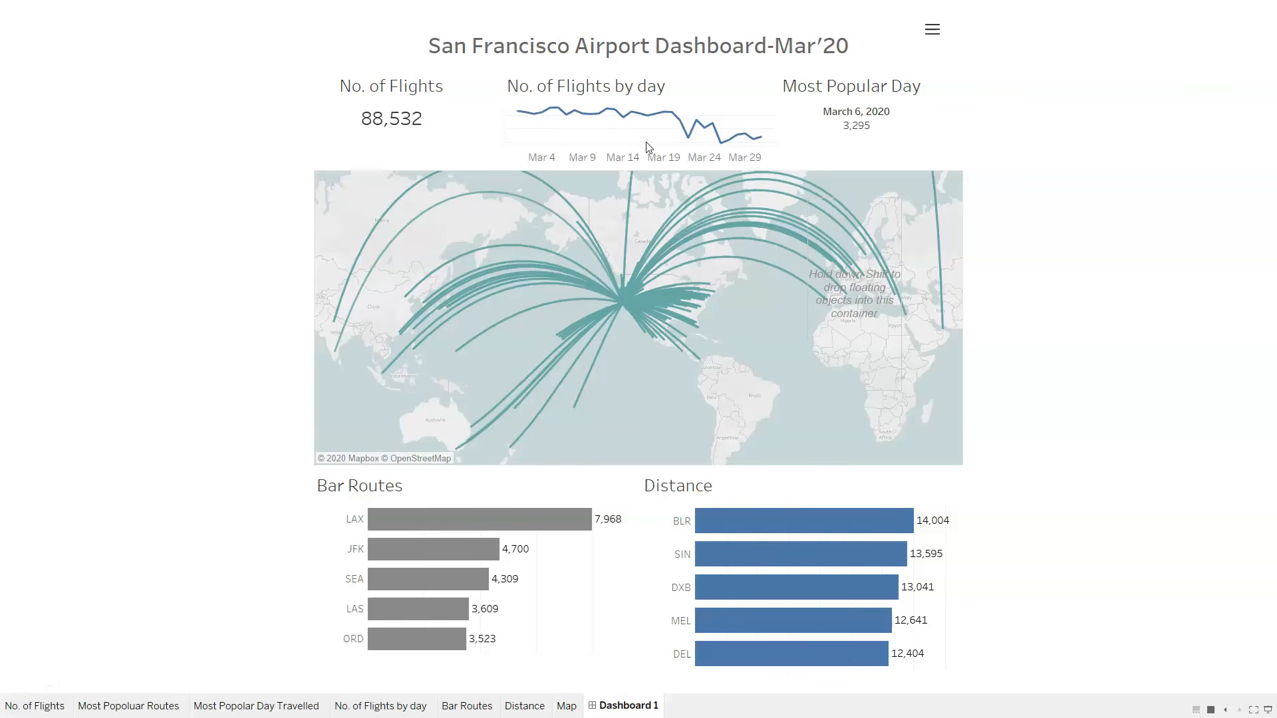
Exit presentation mode and switch to the blank Book1 workbook, maximized and with the file recovery prompt dismissed.
key(Escape)
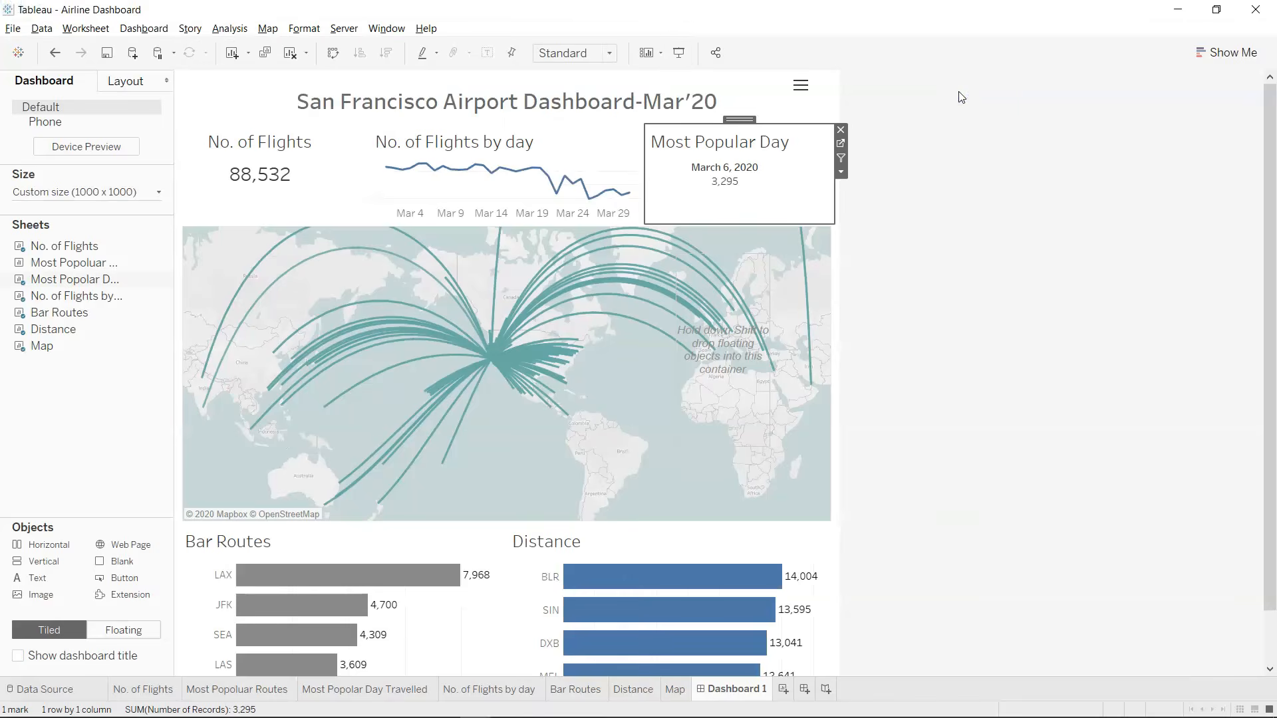
click(969, 264)
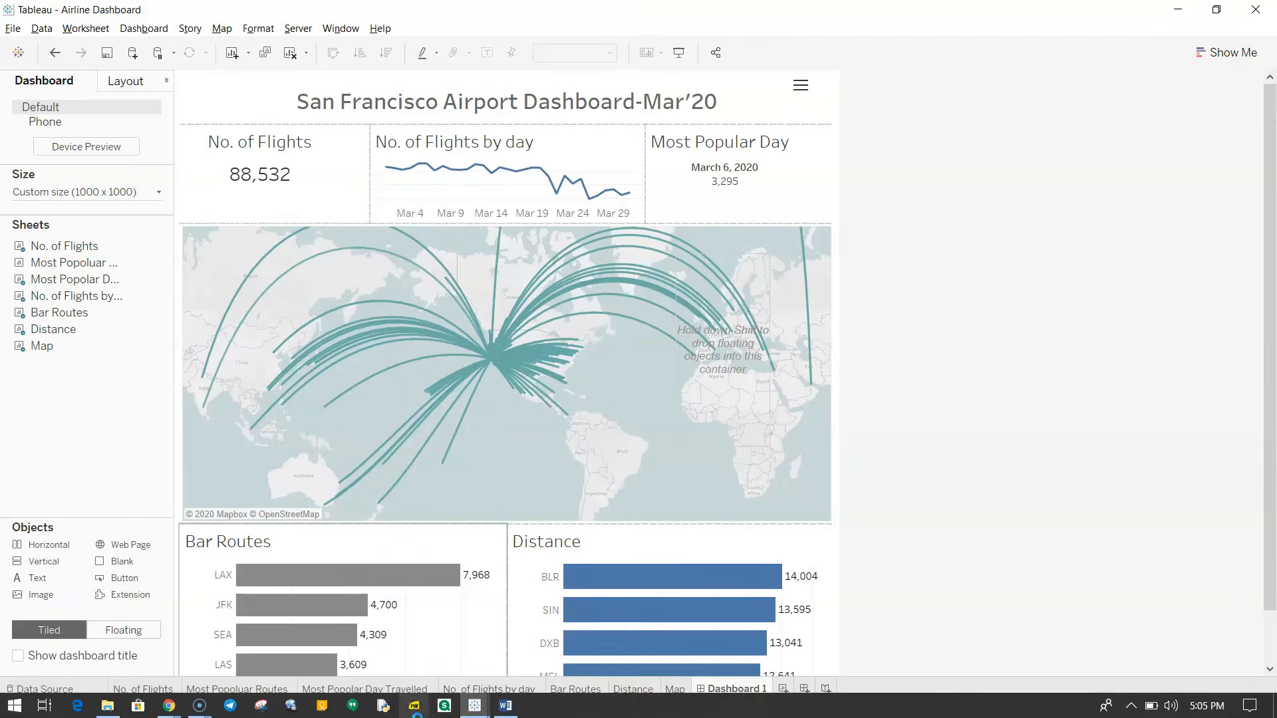
mouse_move(474, 705)
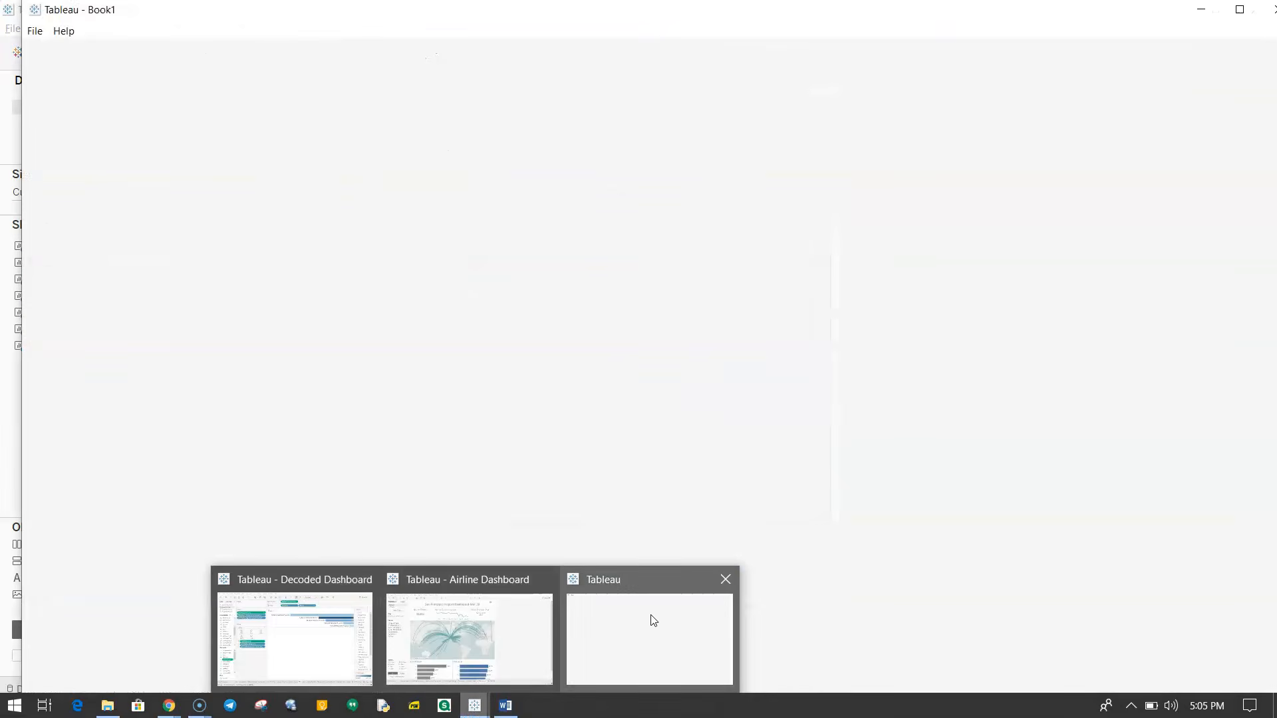
click(653, 620)
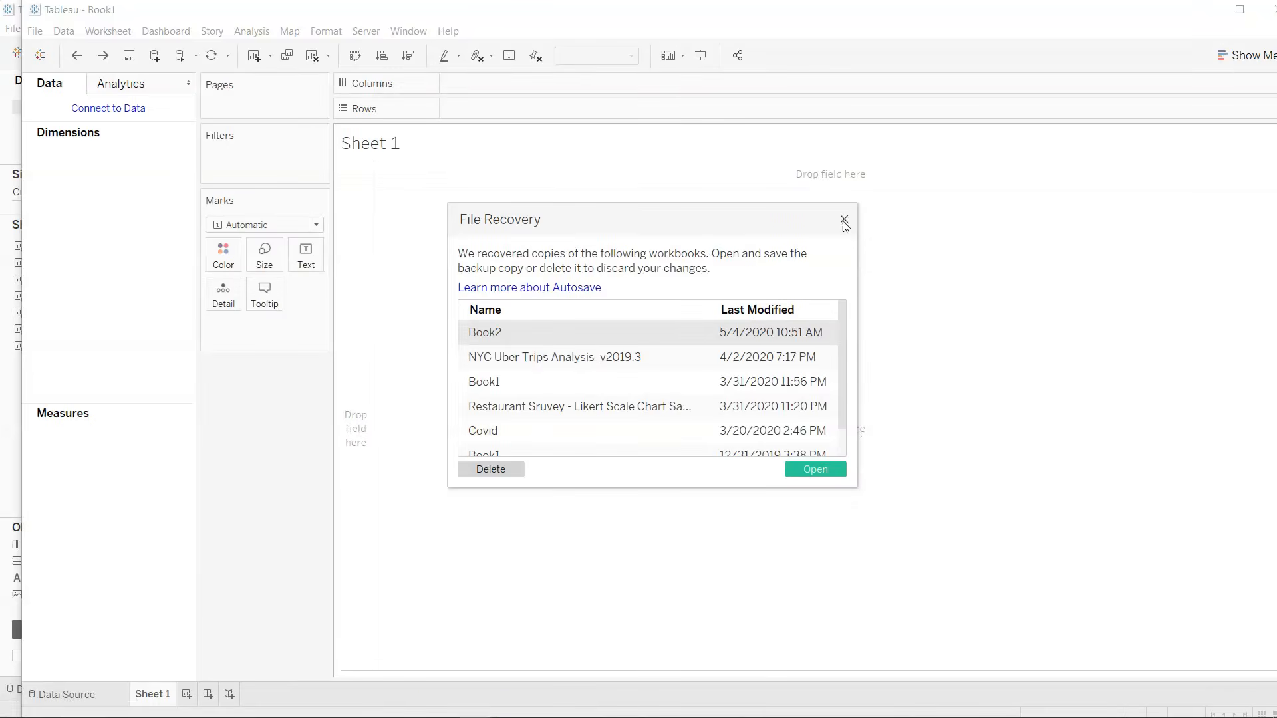
click(843, 223)
double_click(703, 16)
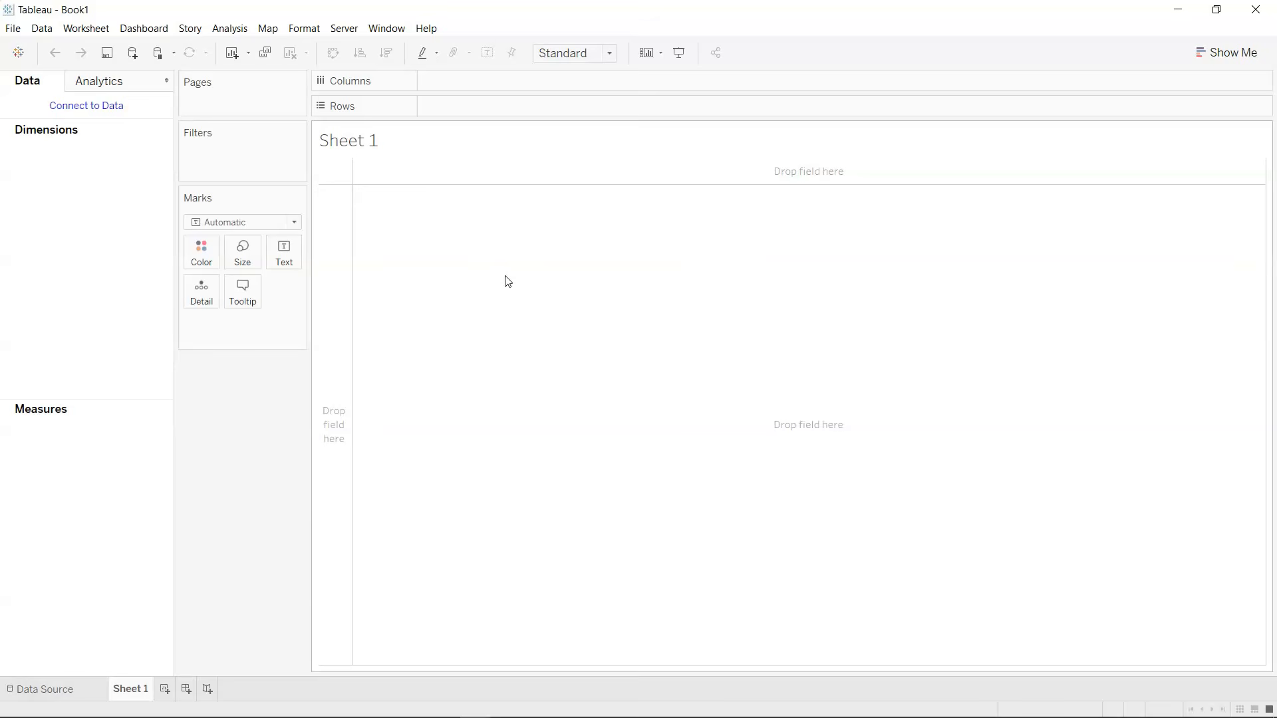
Connect to the Air travel data text file in the 2 Airport Dashboard folder and load its data preview.
click(108, 115)
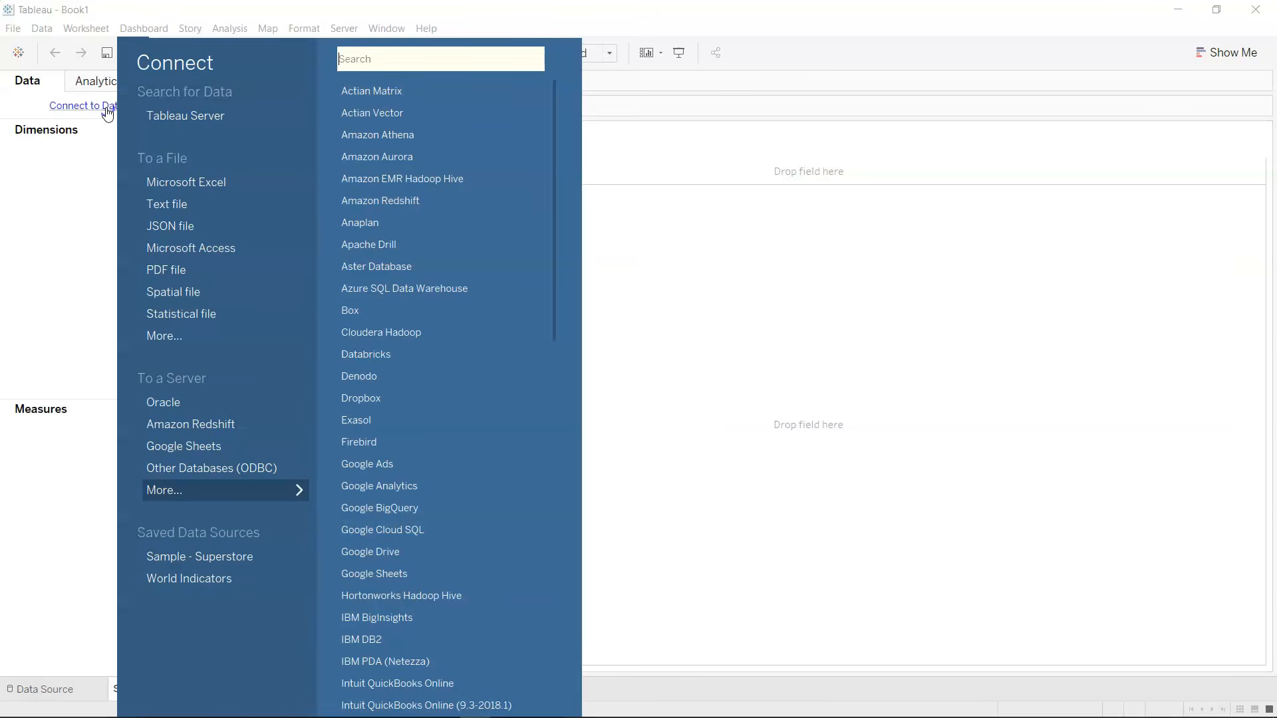
click(180, 202)
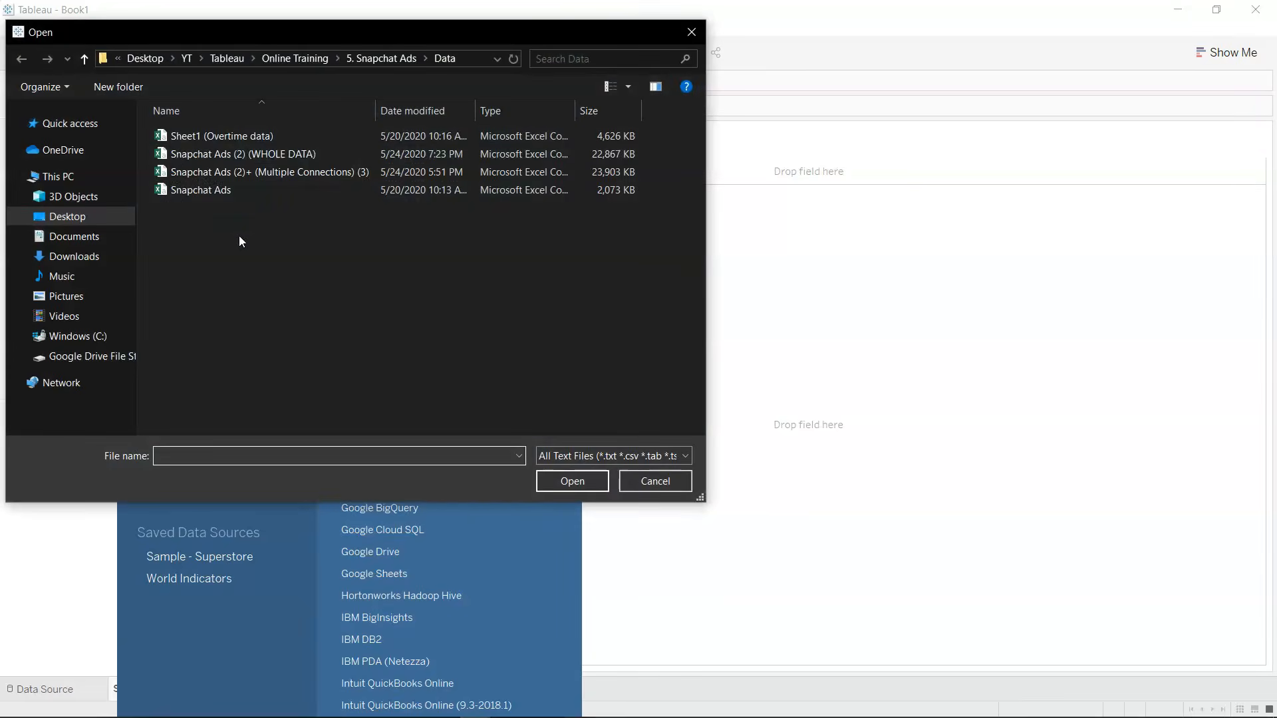
click(369, 58)
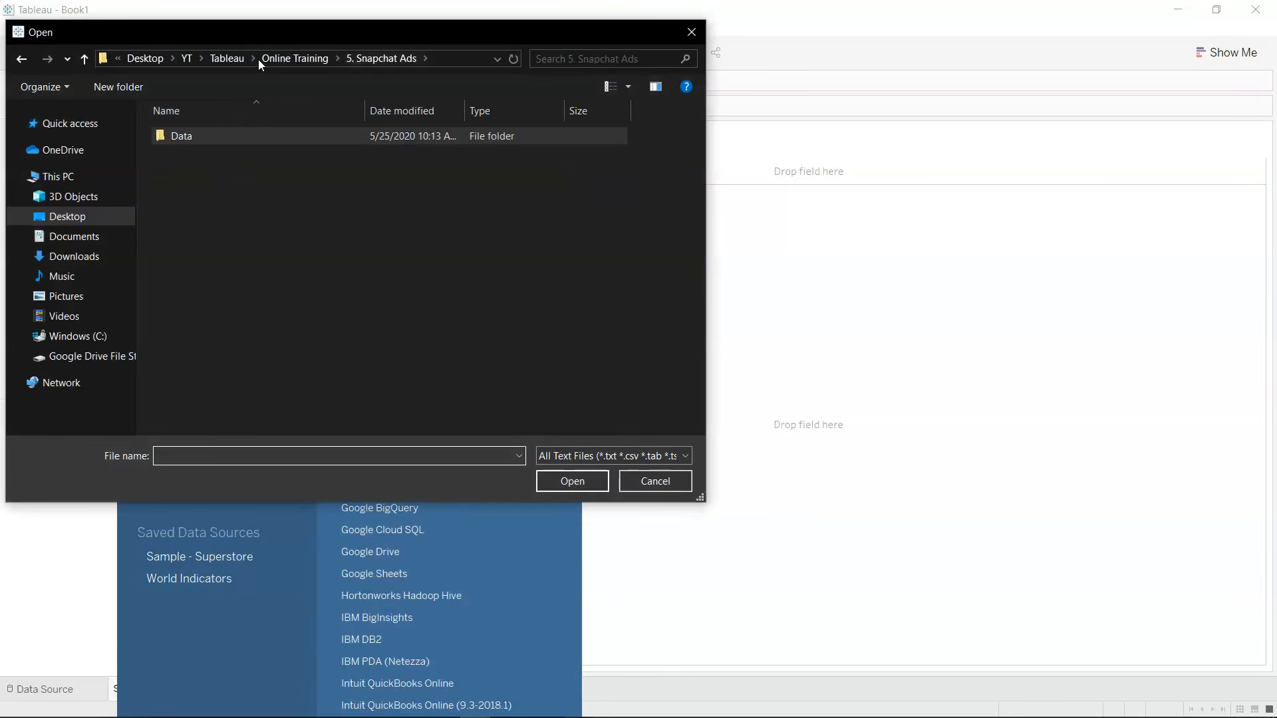
click(309, 60)
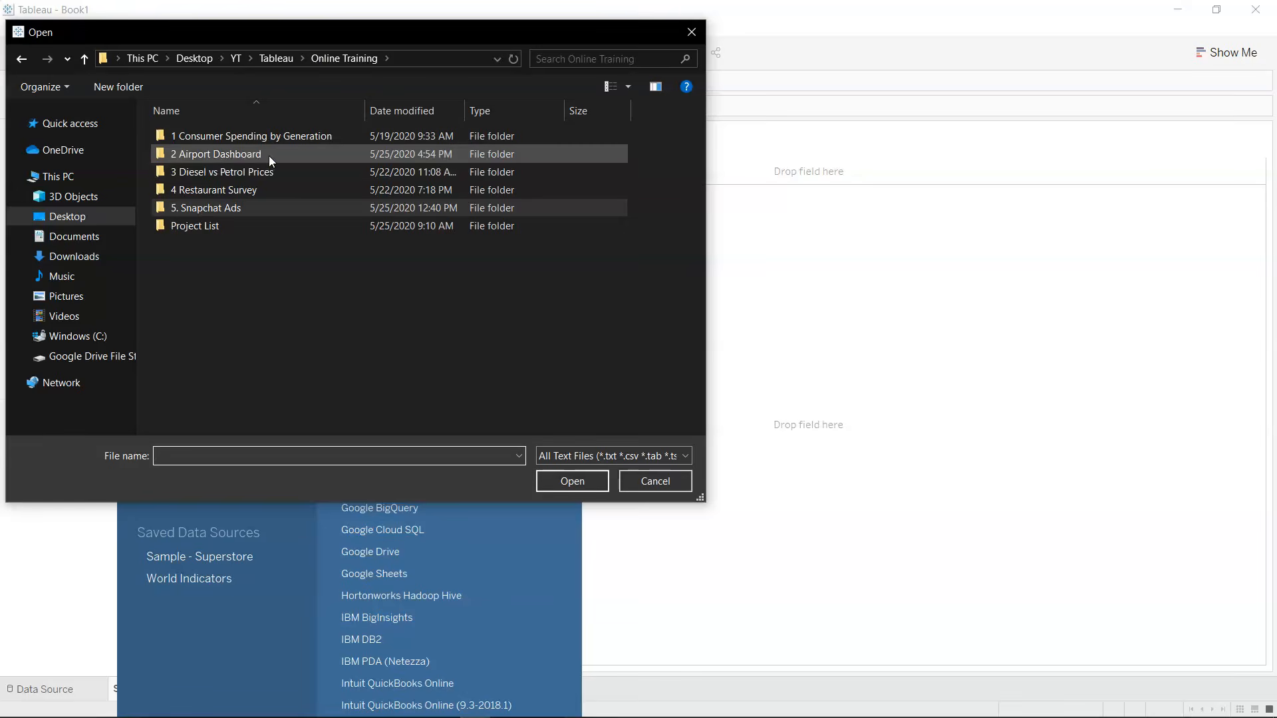
double_click(269, 155)
double_click(232, 140)
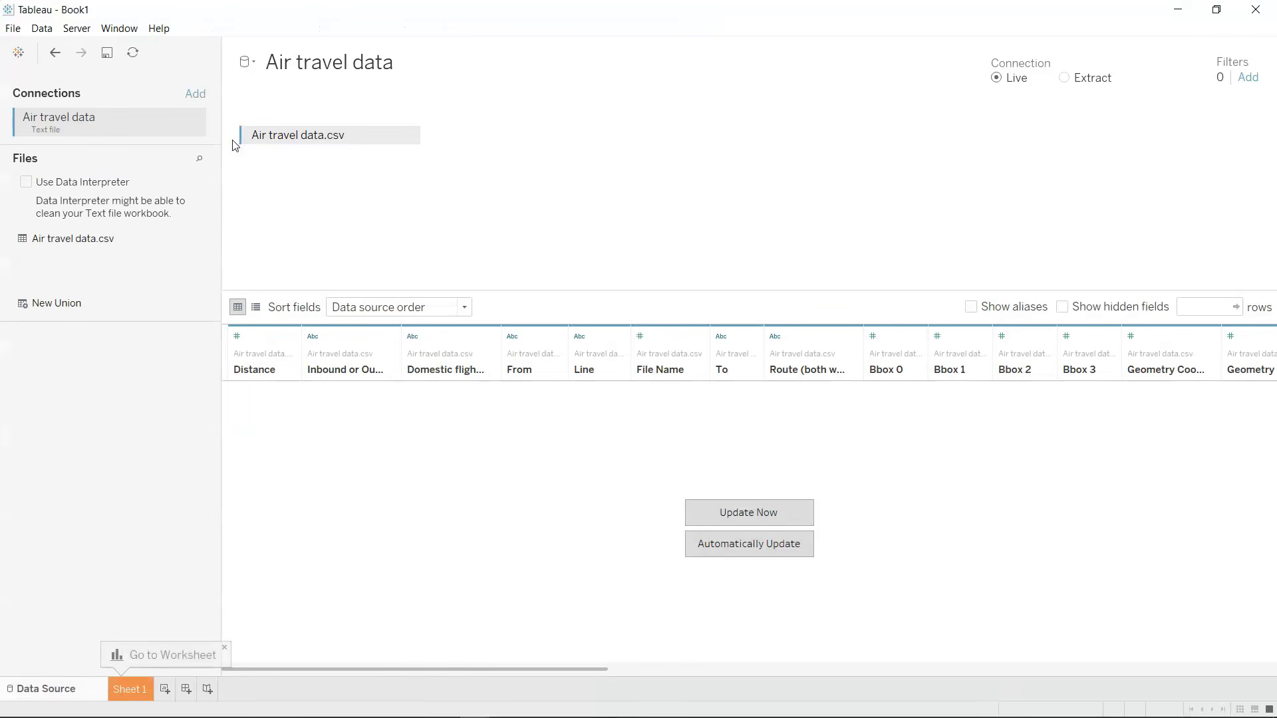
click(728, 513)
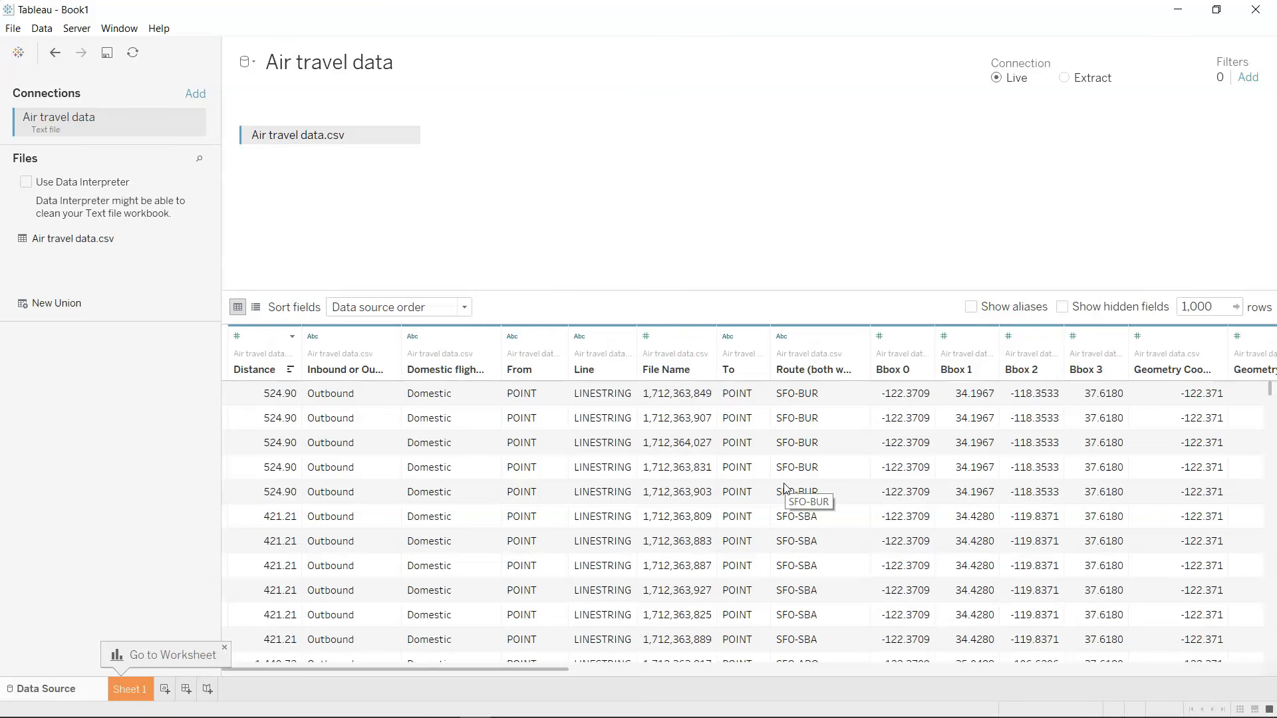
Remove the Air travel data.csv table from the data source canvas and check the options of its connection.
click(410, 134)
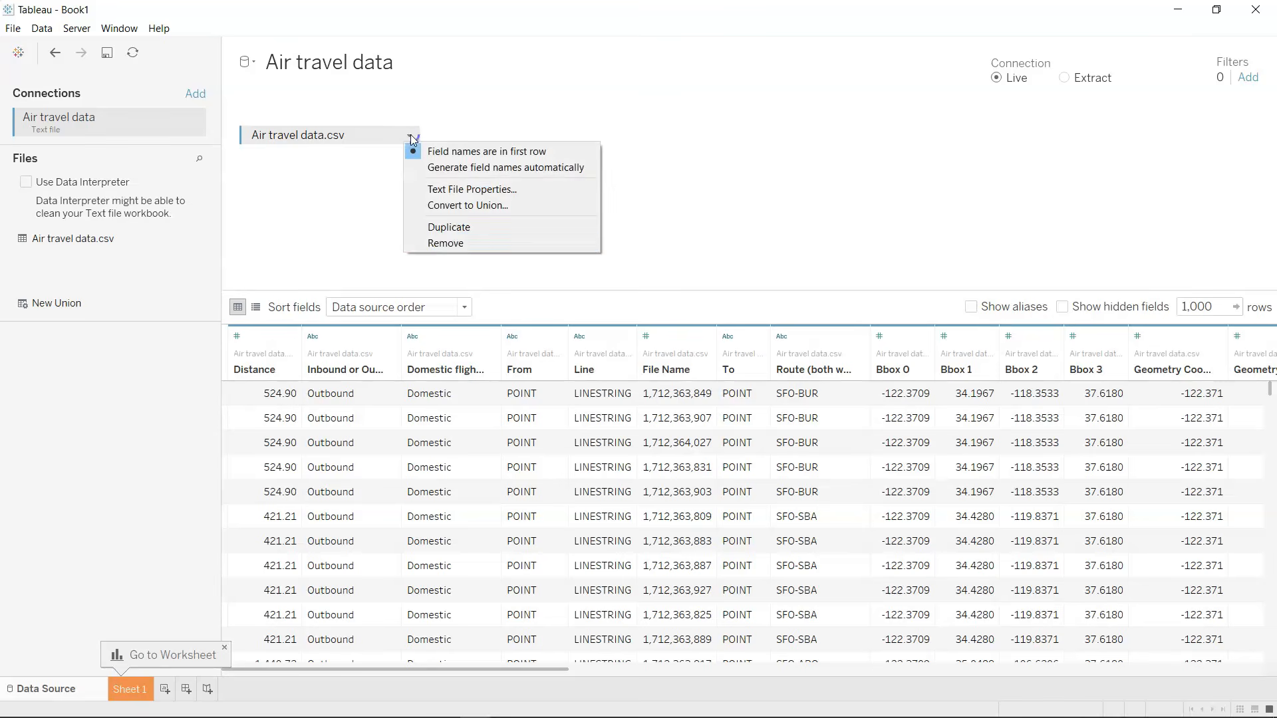
click(460, 245)
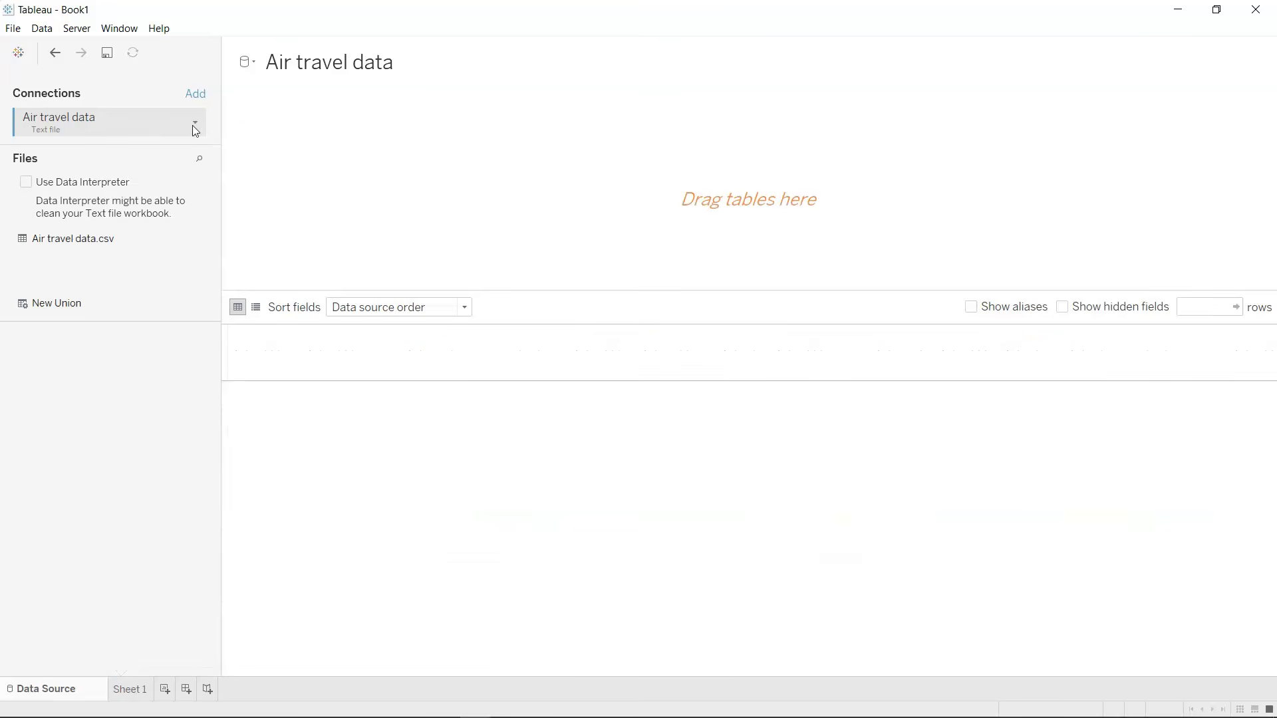
click(199, 125)
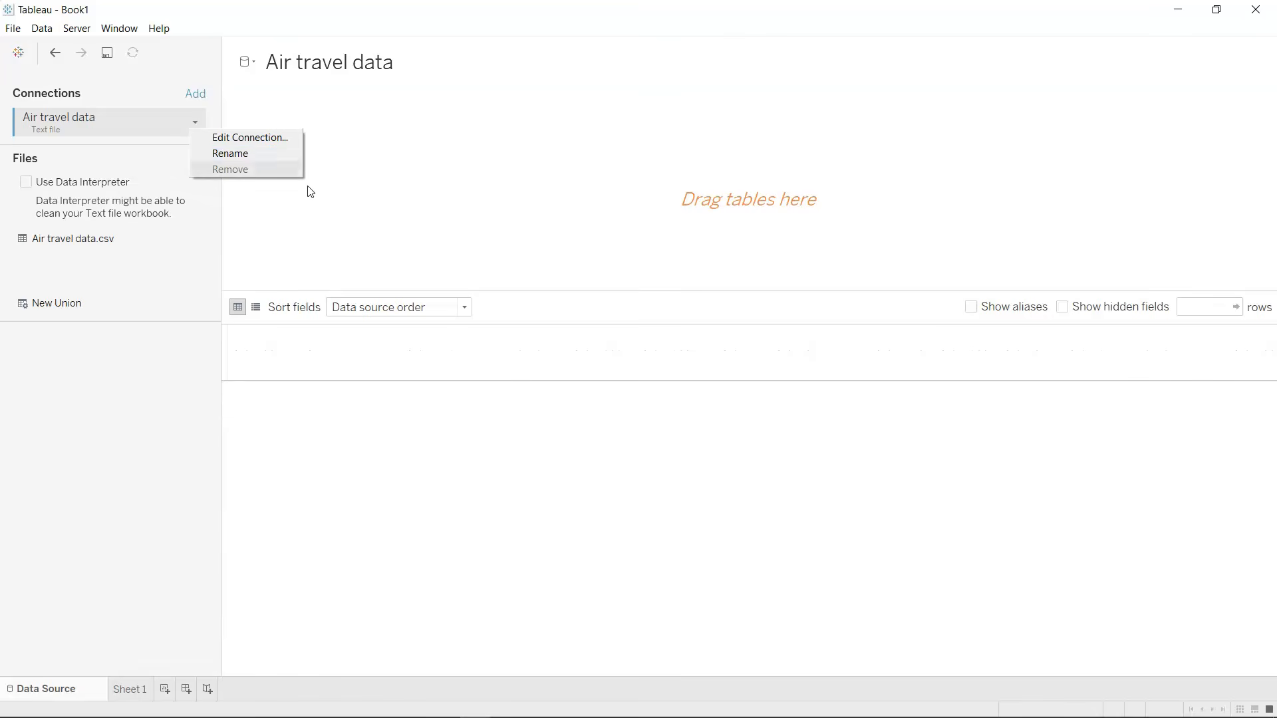
click(110, 238)
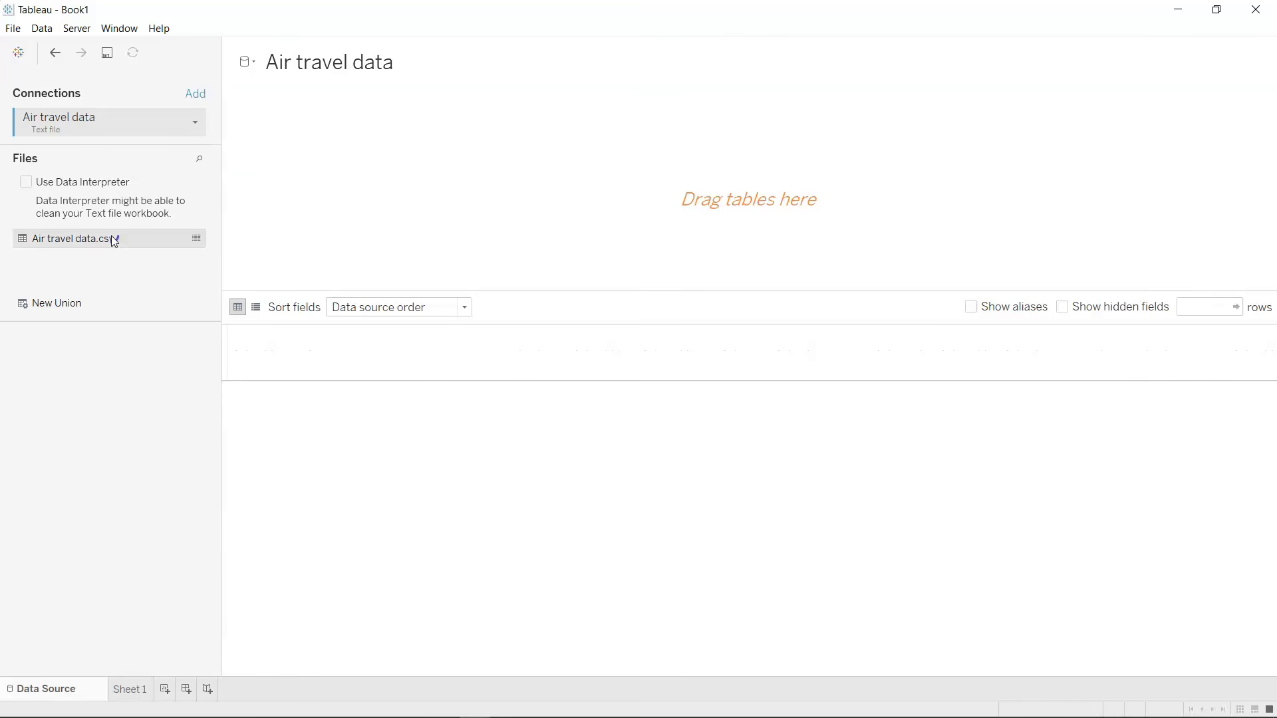
Add a connection to the Microsoft Excel workbook dataset and remove the Air travel data text file connection.
click(196, 96)
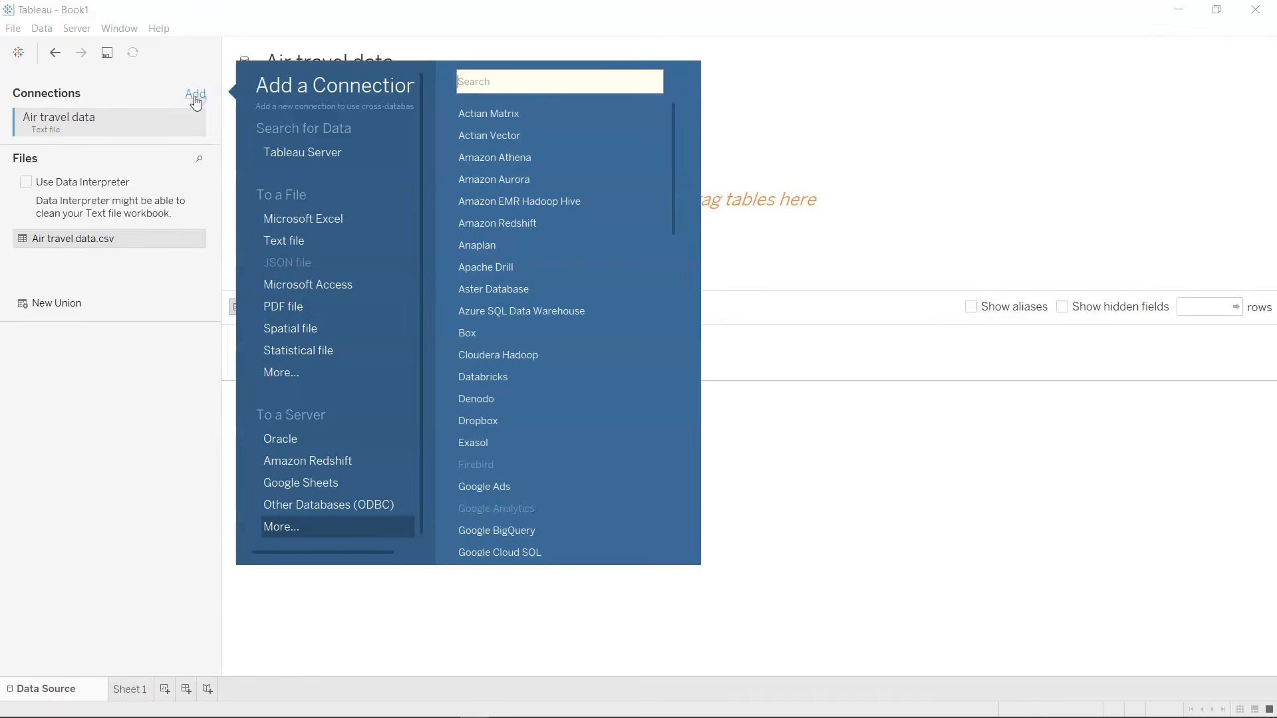
click(316, 219)
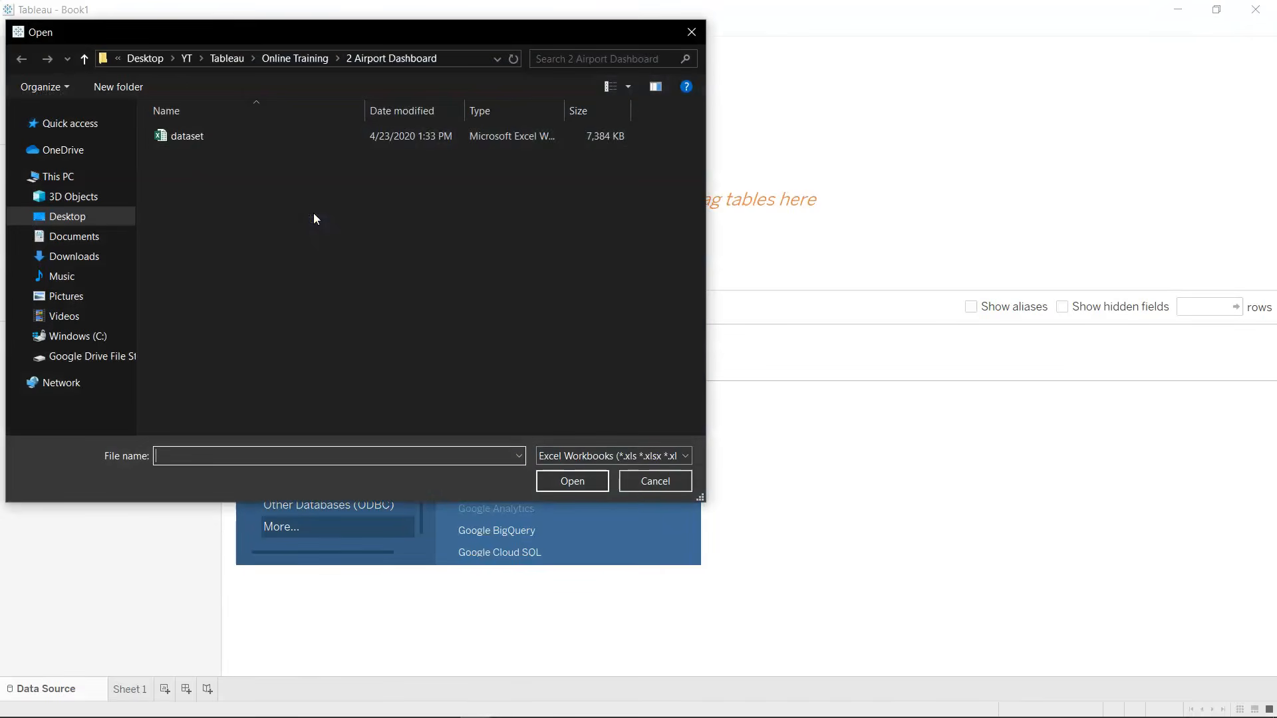
double_click(194, 134)
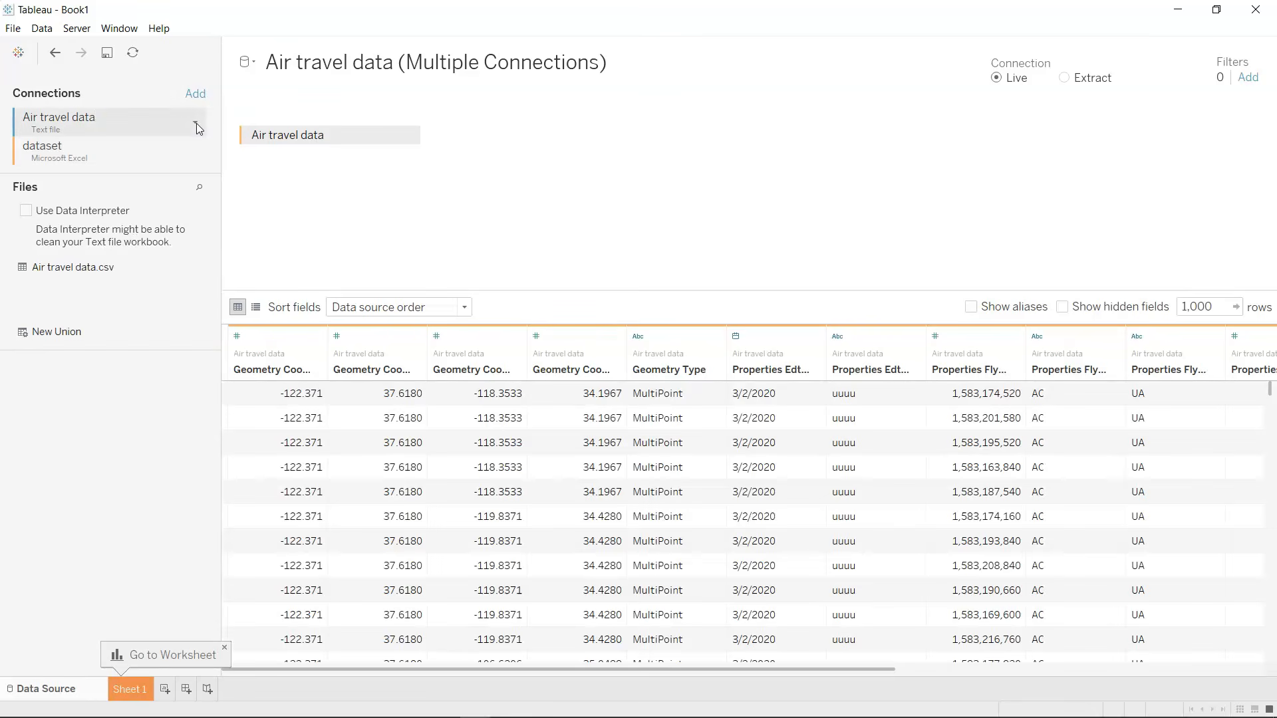
click(197, 123)
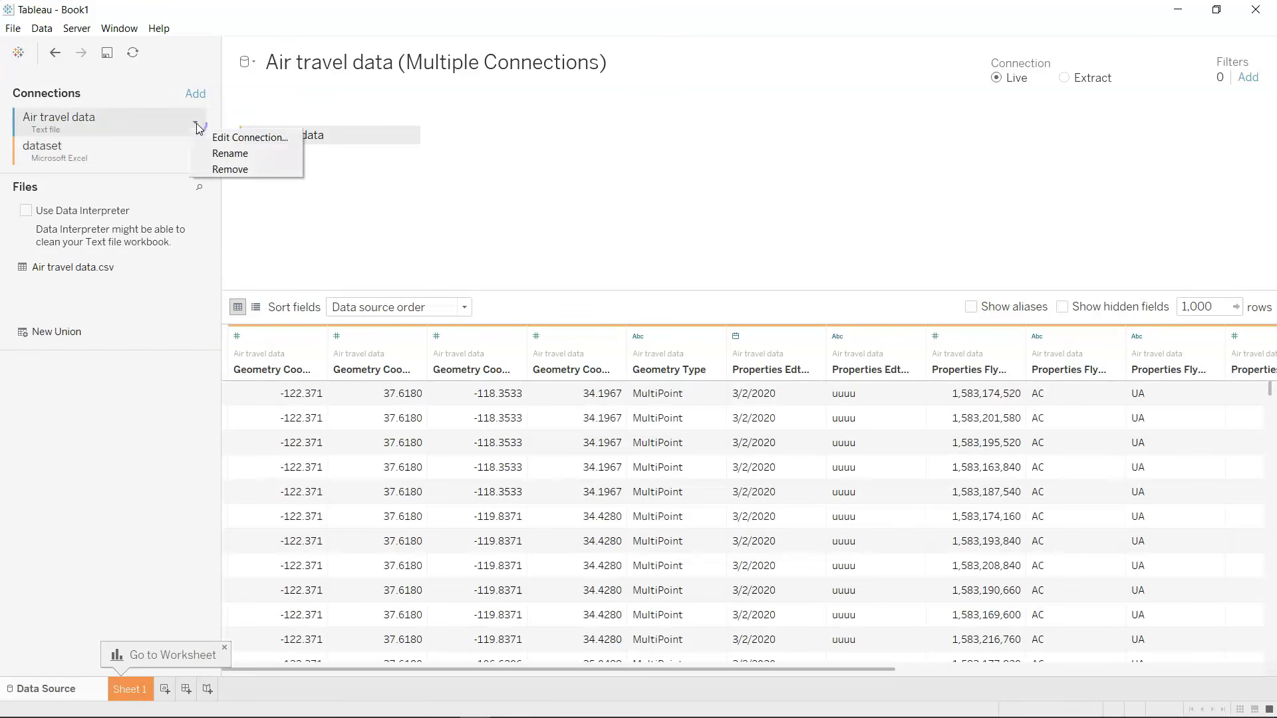
click(245, 171)
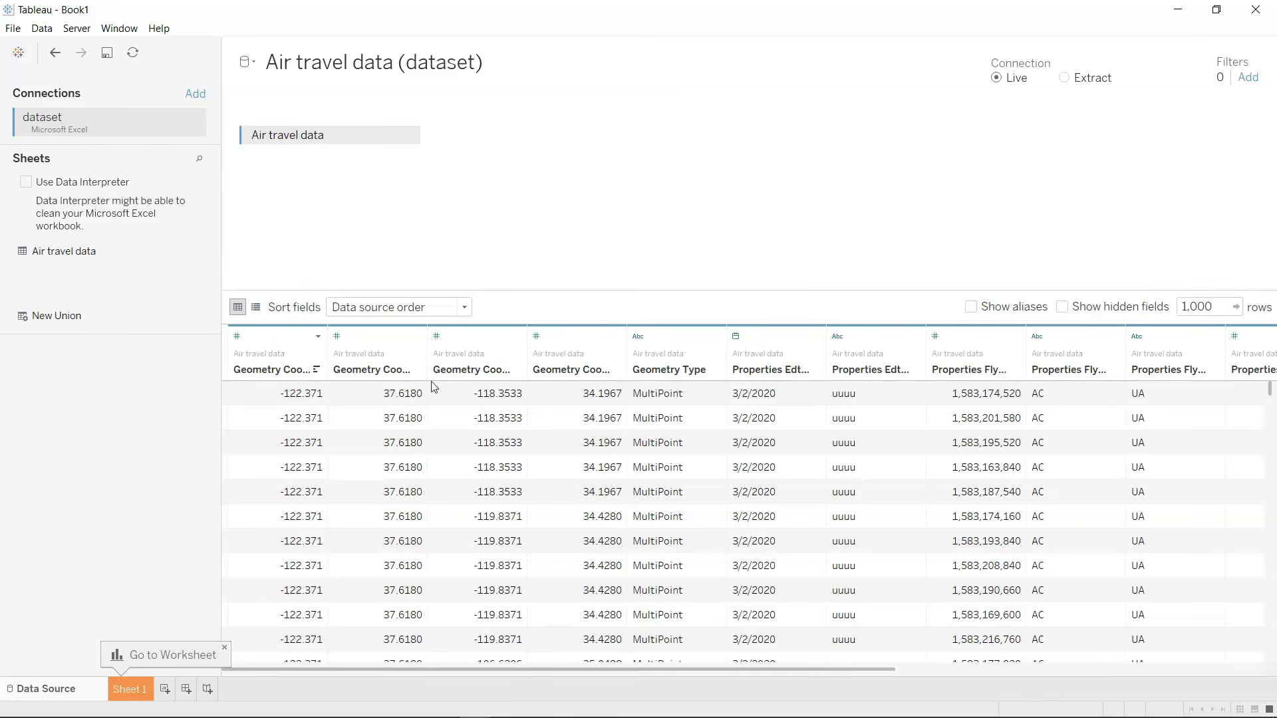
Widen the Geometry Coordinates 0 0, Geometry Coordinates 0 1 and Properties Flysfo Actual Timestamp columns, and review the remaining fields through Route.
double_click(330, 343)
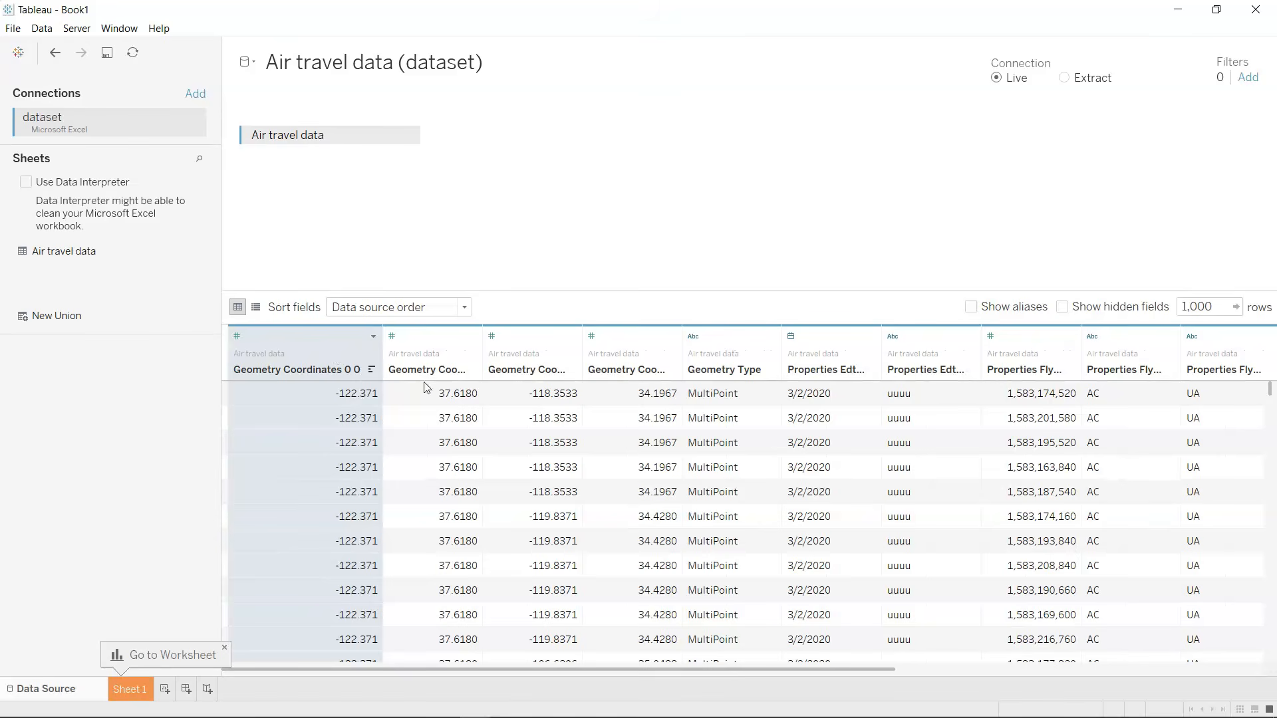
double_click(482, 365)
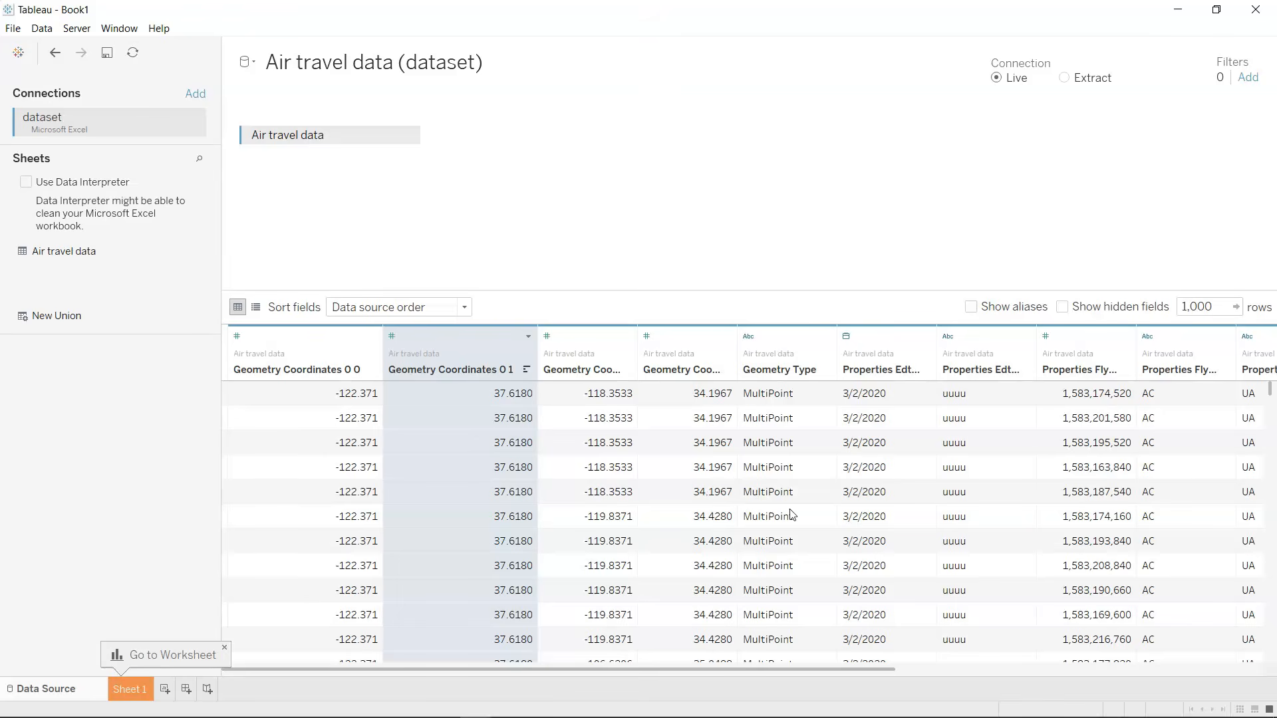
scroll(927, 539, right, 3)
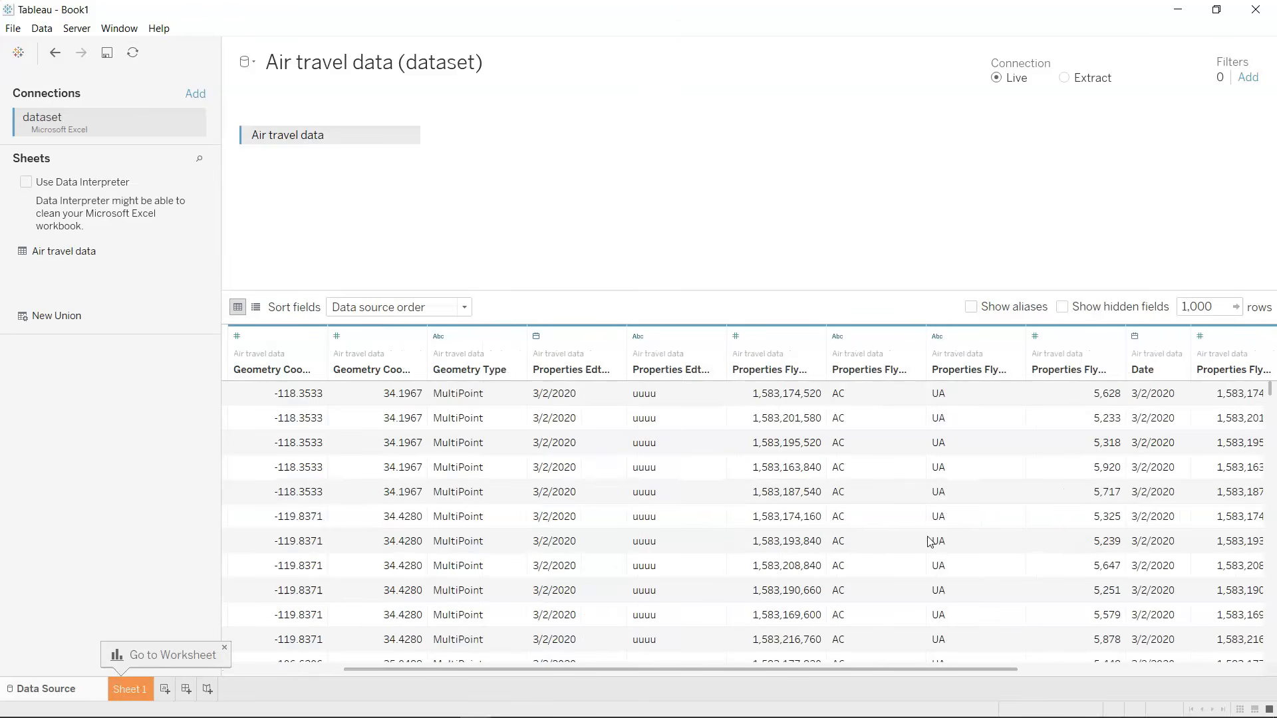
double_click(827, 359)
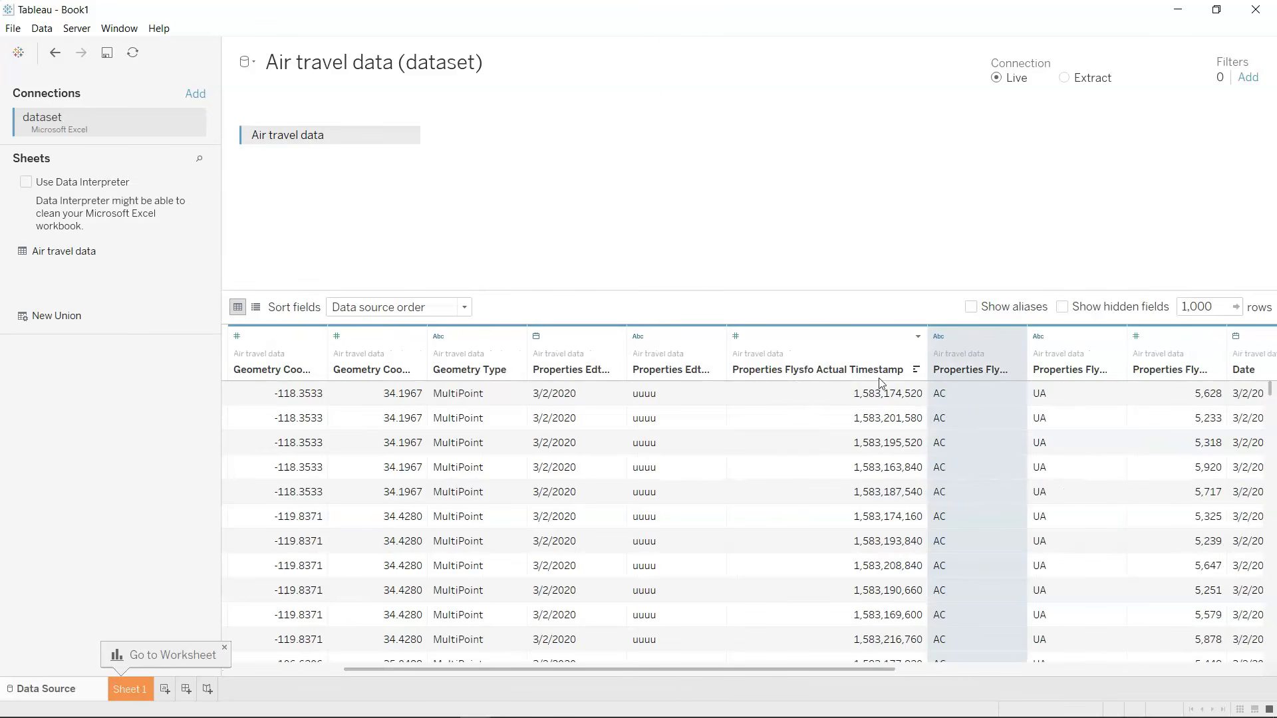
scroll(904, 476, right, 2)
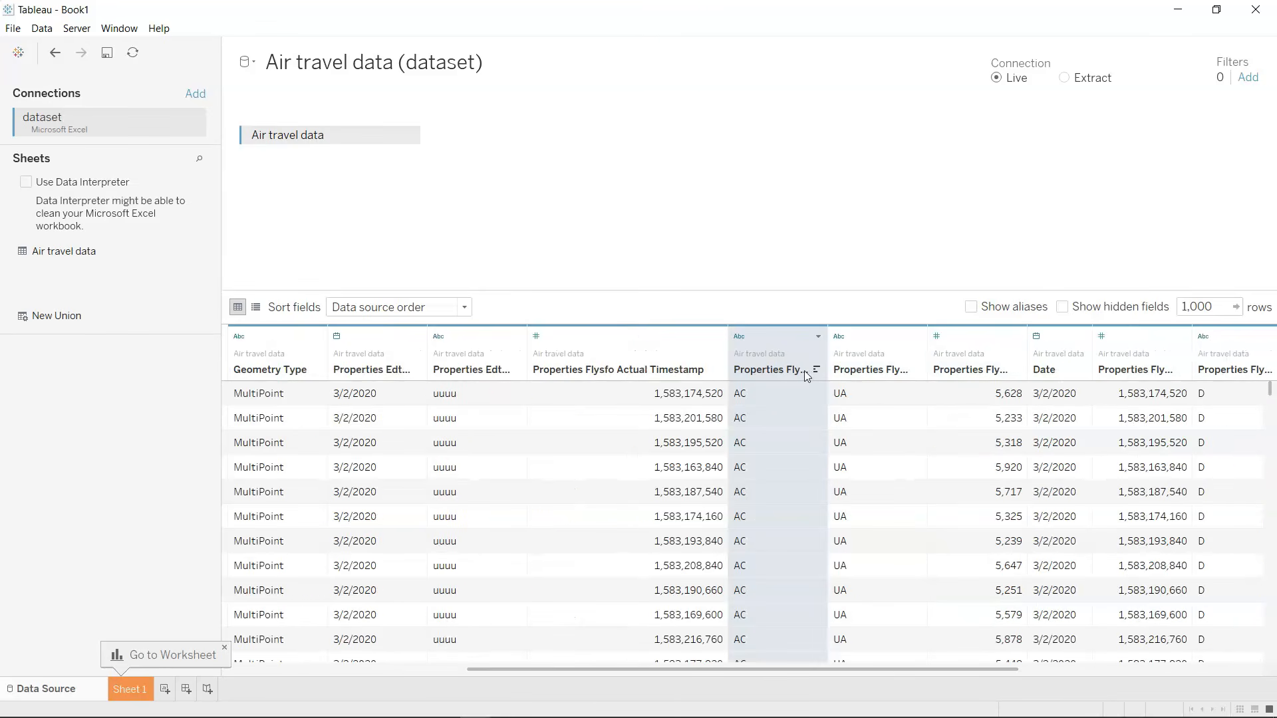
scroll(934, 496, right, 1)
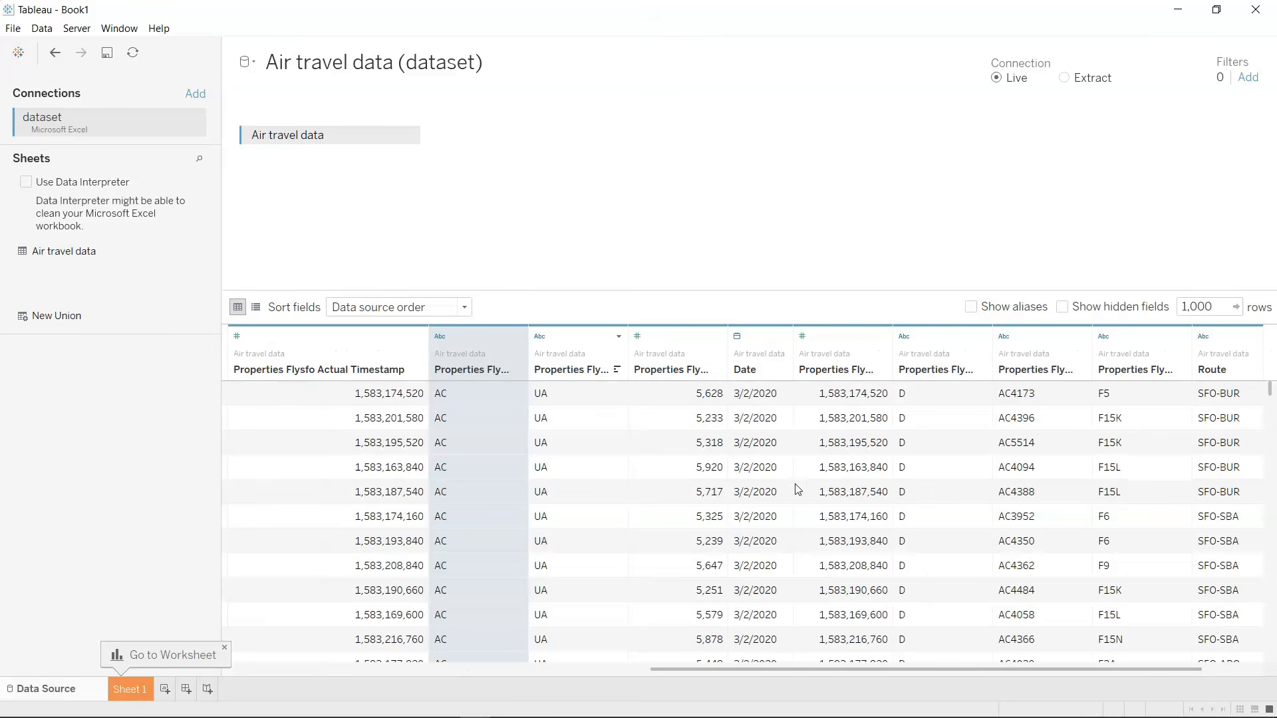
scroll(1054, 520, right, 1)
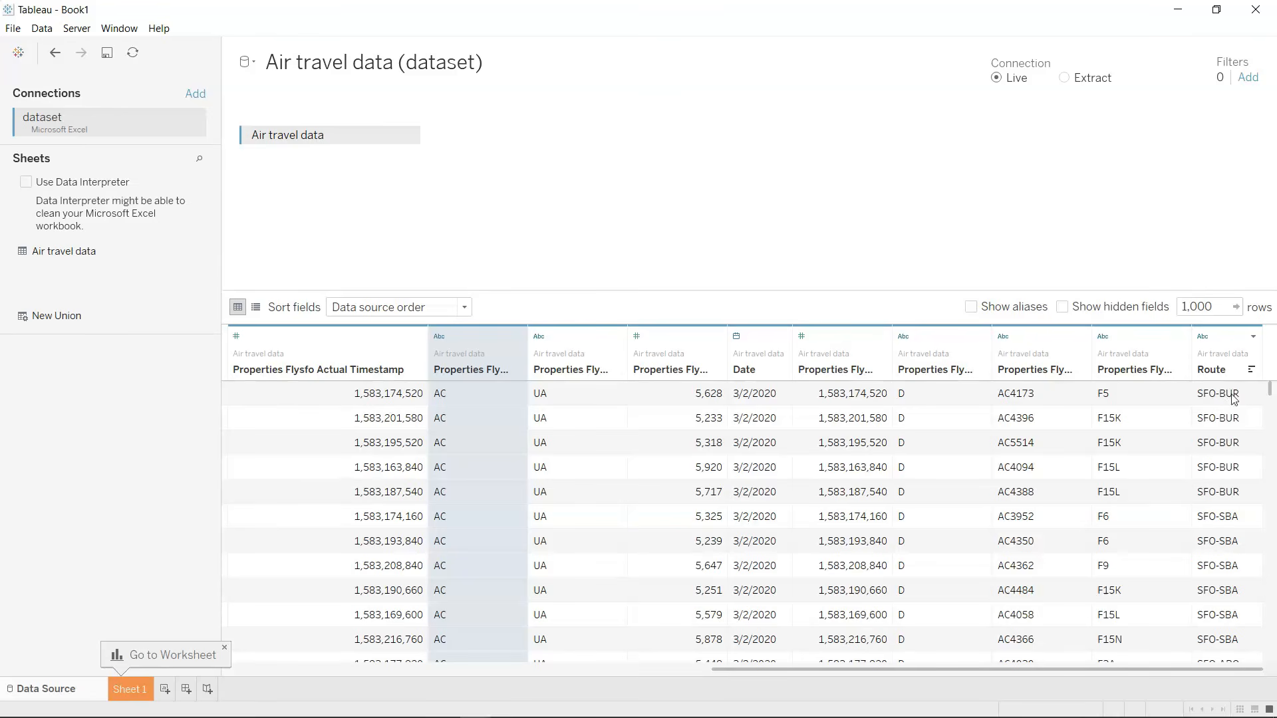
Try a custom split of the Route field, splitting off the first 1 column.
click(1253, 337)
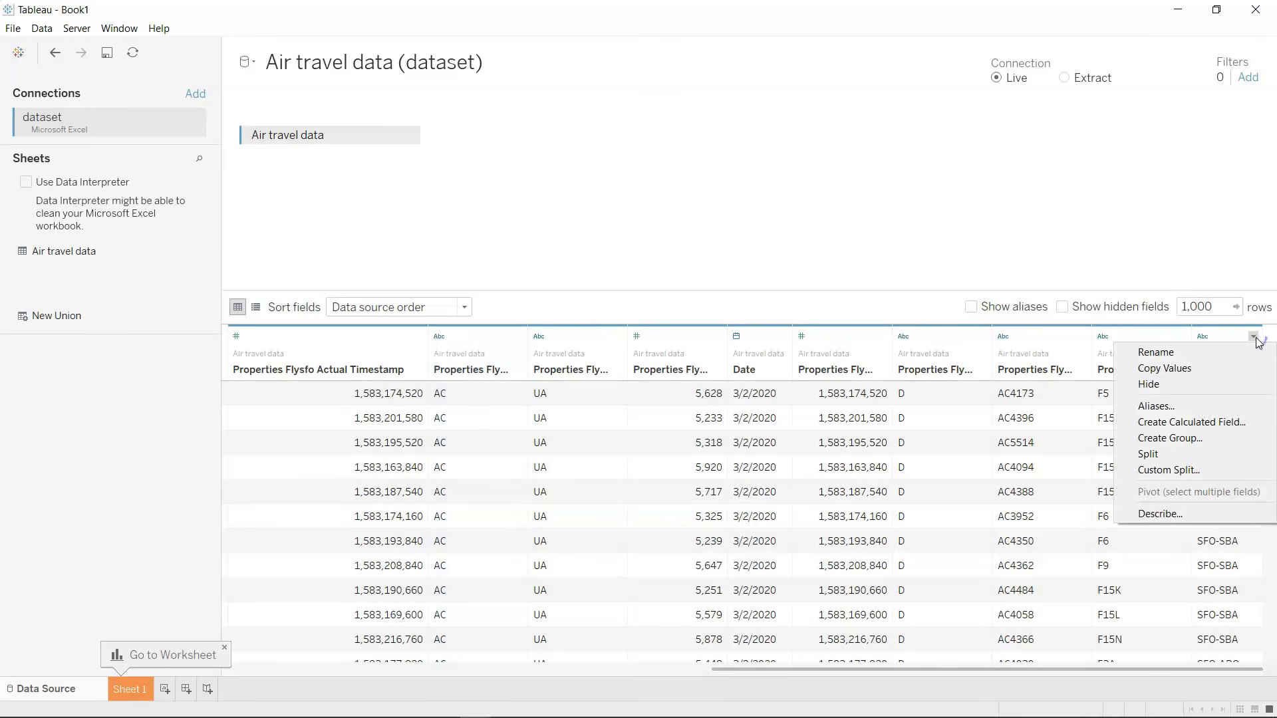
click(1228, 475)
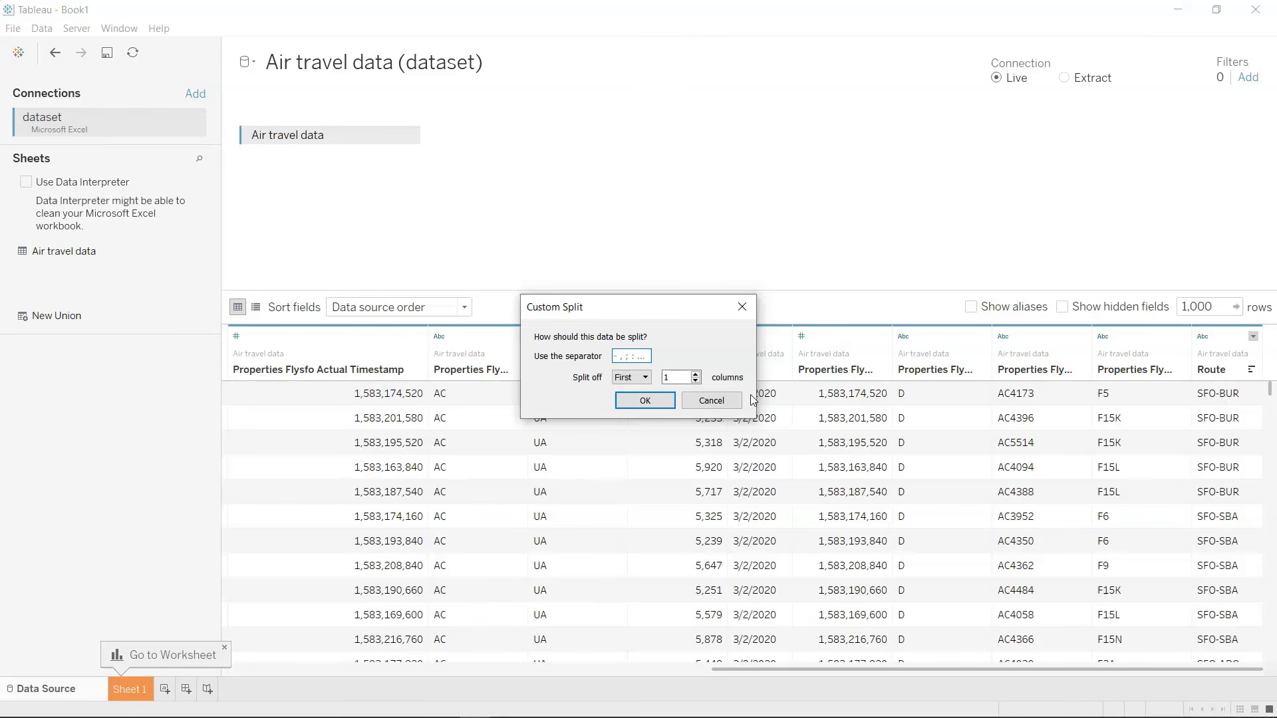
click(635, 400)
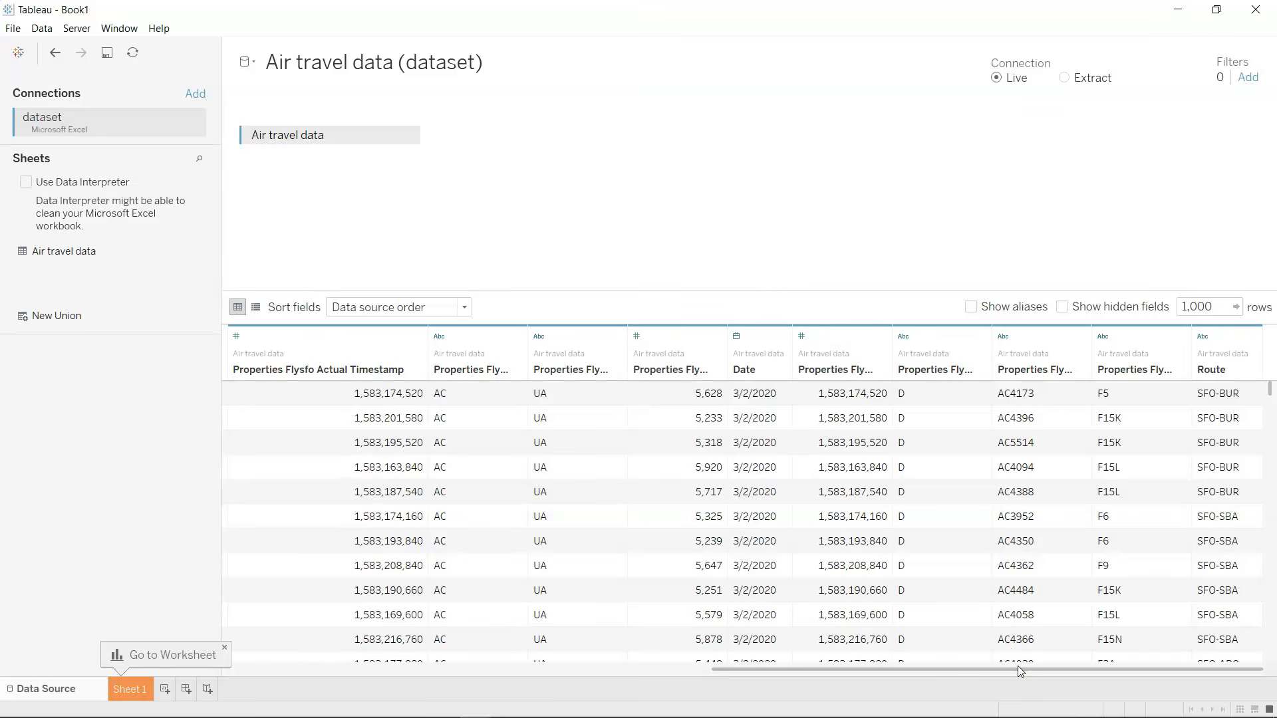
Custom split the Route field with the separator "-", splitting off the first 2 columns, and look through the resulting rows.
click(1253, 337)
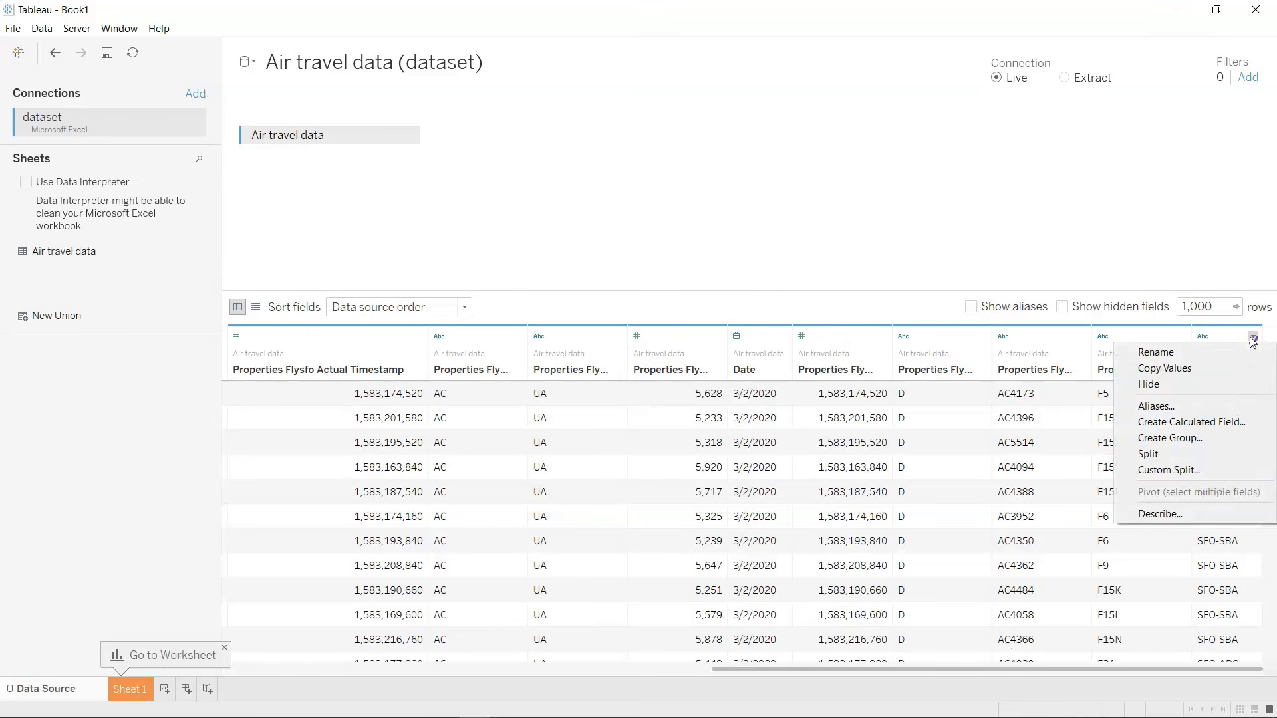
click(1198, 471)
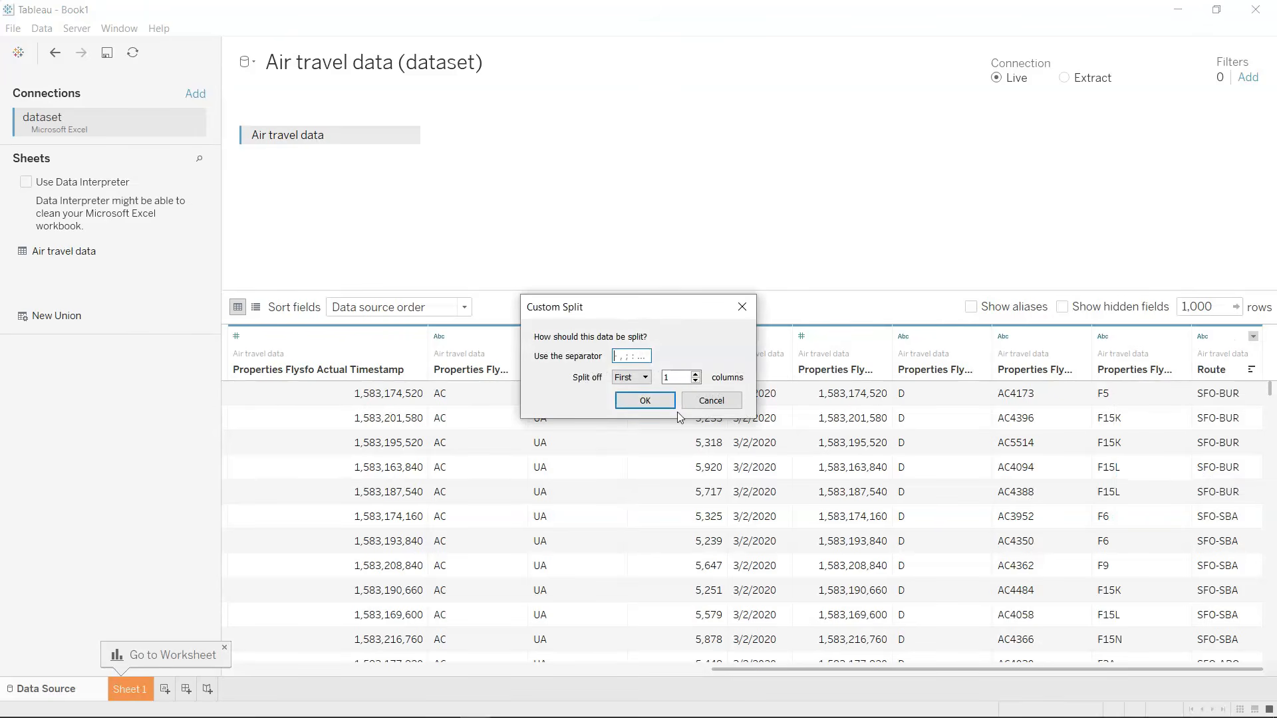
click(646, 378)
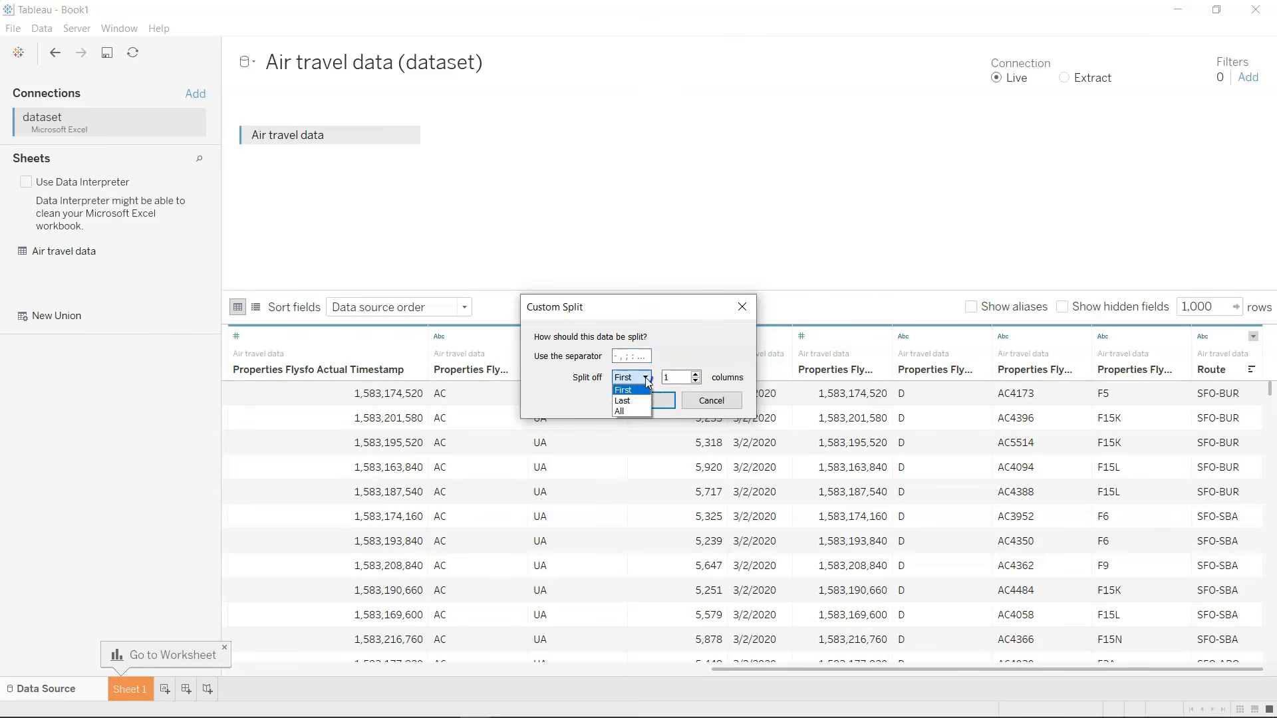
click(645, 378)
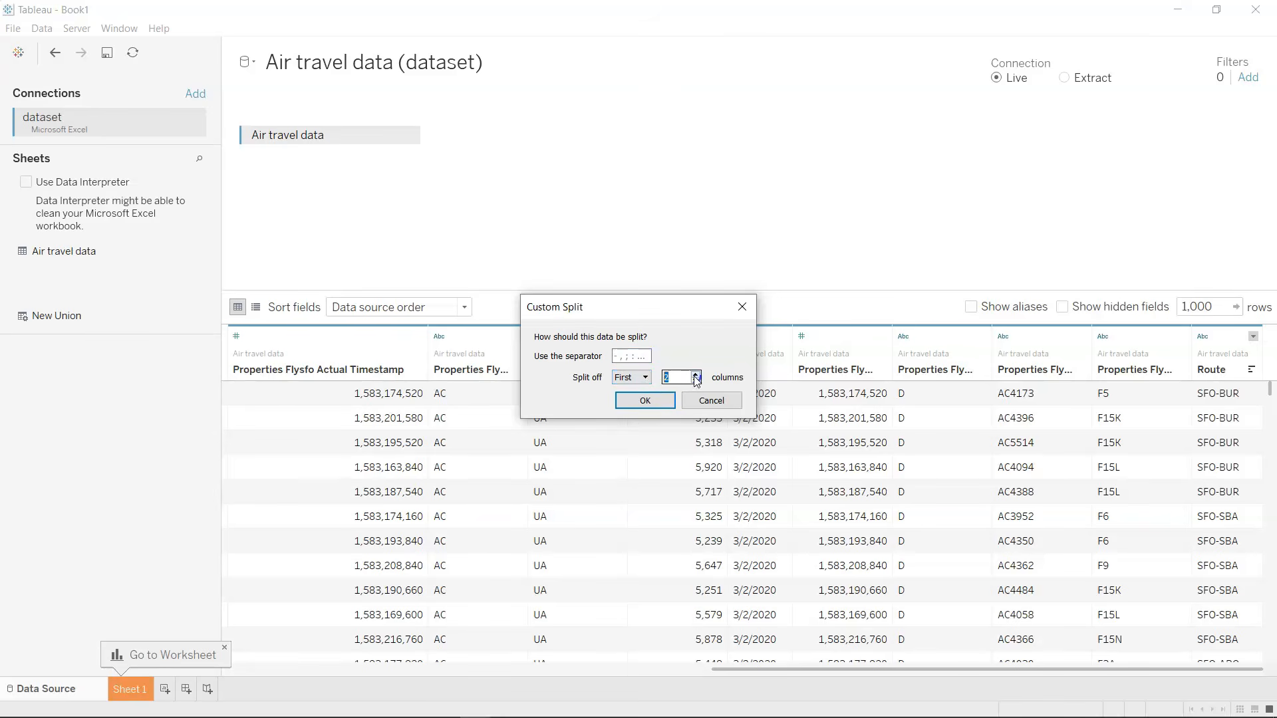
click(641, 356)
text(-)
click(644, 400)
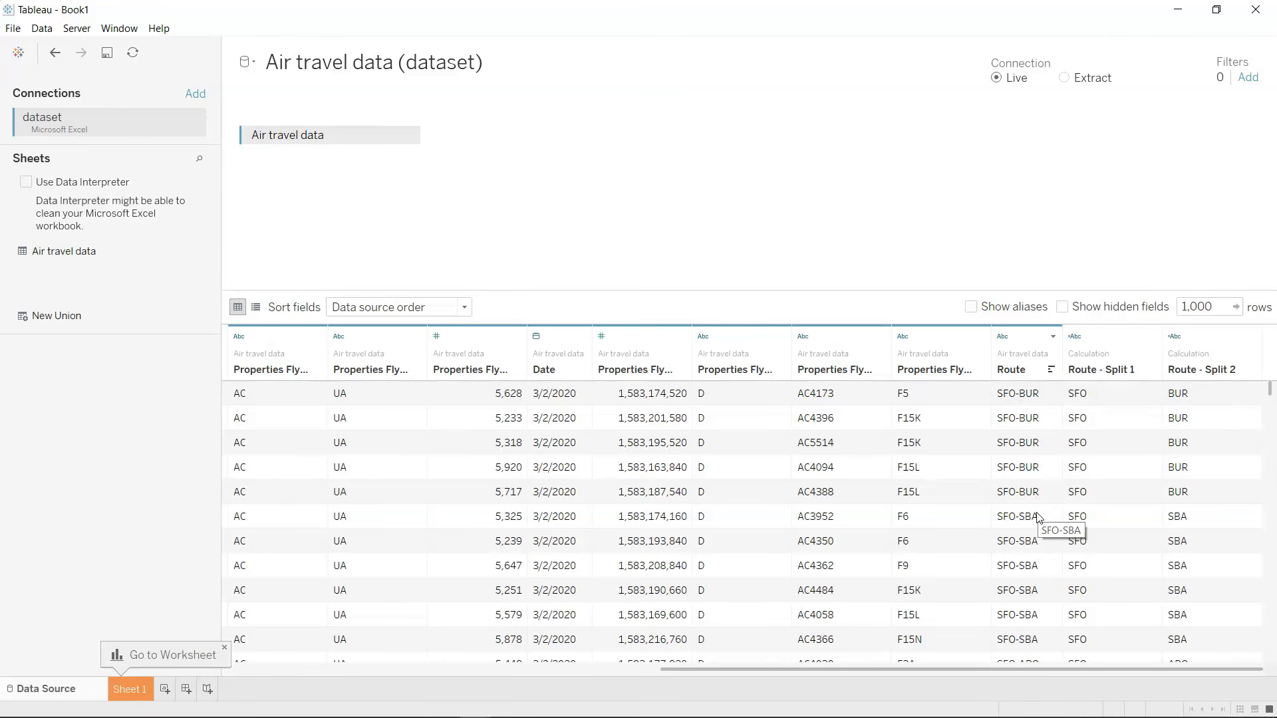
scroll(1040, 520, down, 5)
scroll(1040, 519, up, 1)
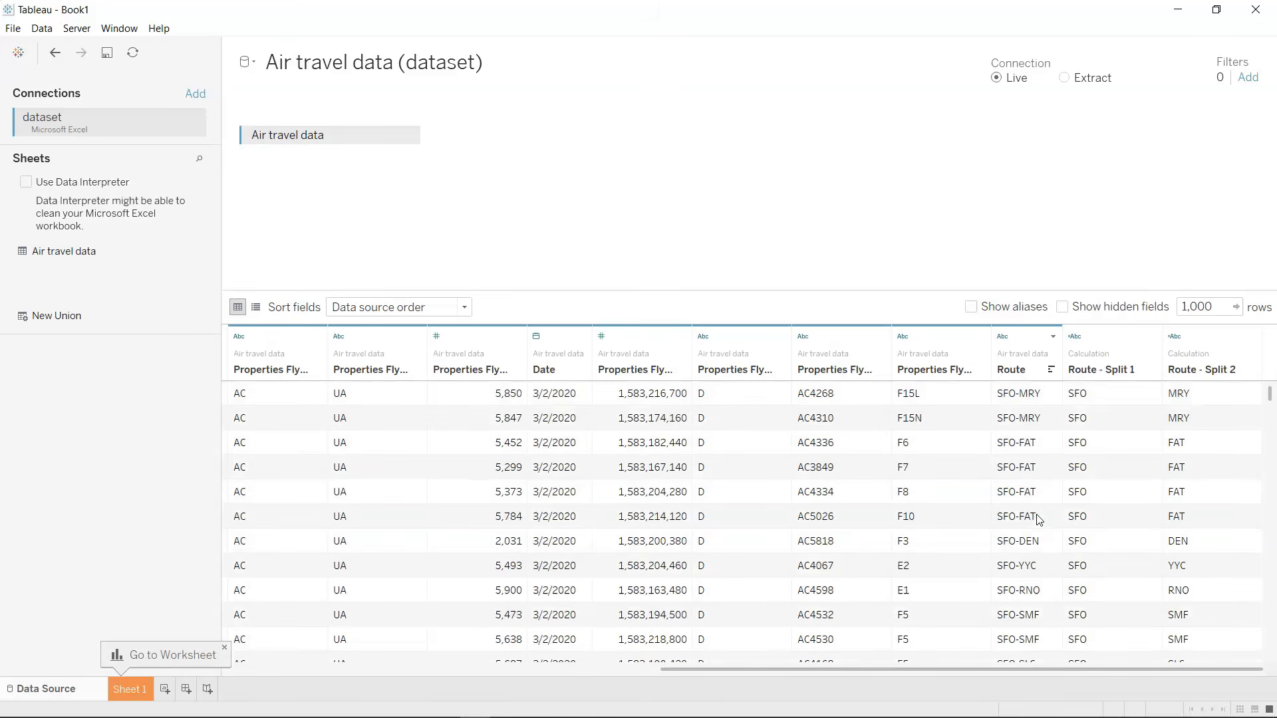
scroll(1039, 519, up, 4)
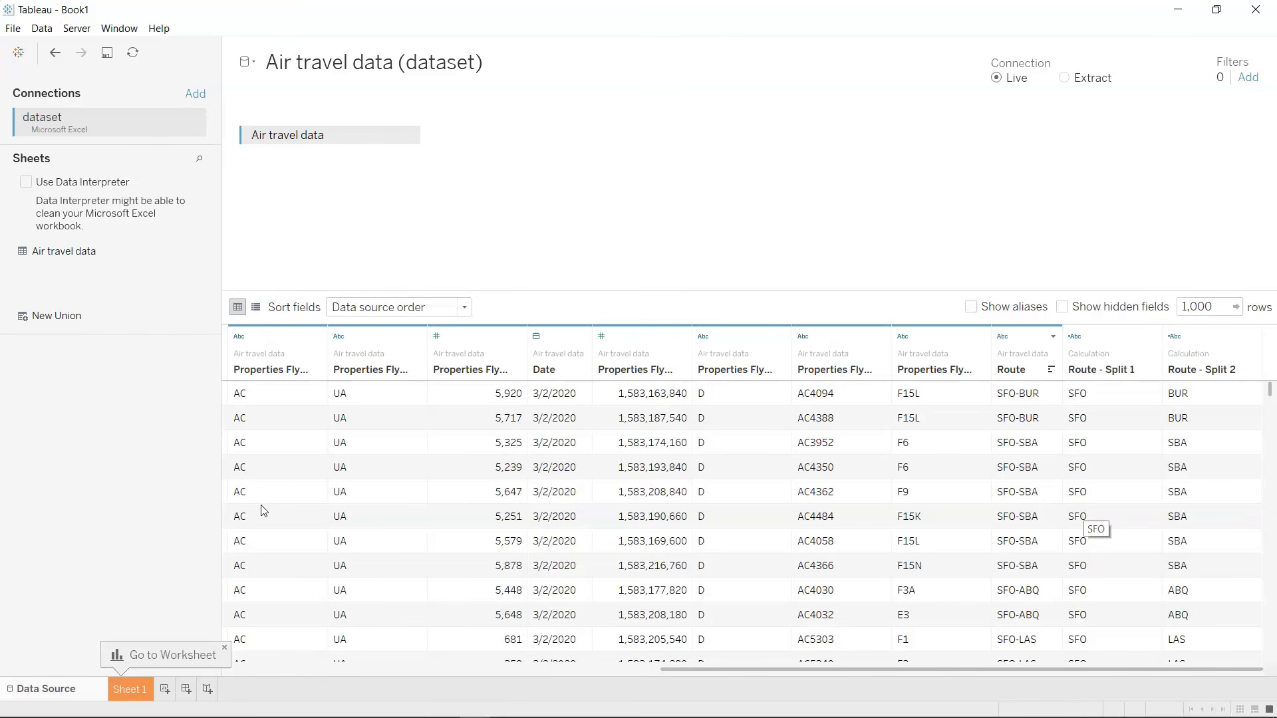
Open Sheet 1 and widen the list of dimensions and measures to fit the long field names.
click(132, 689)
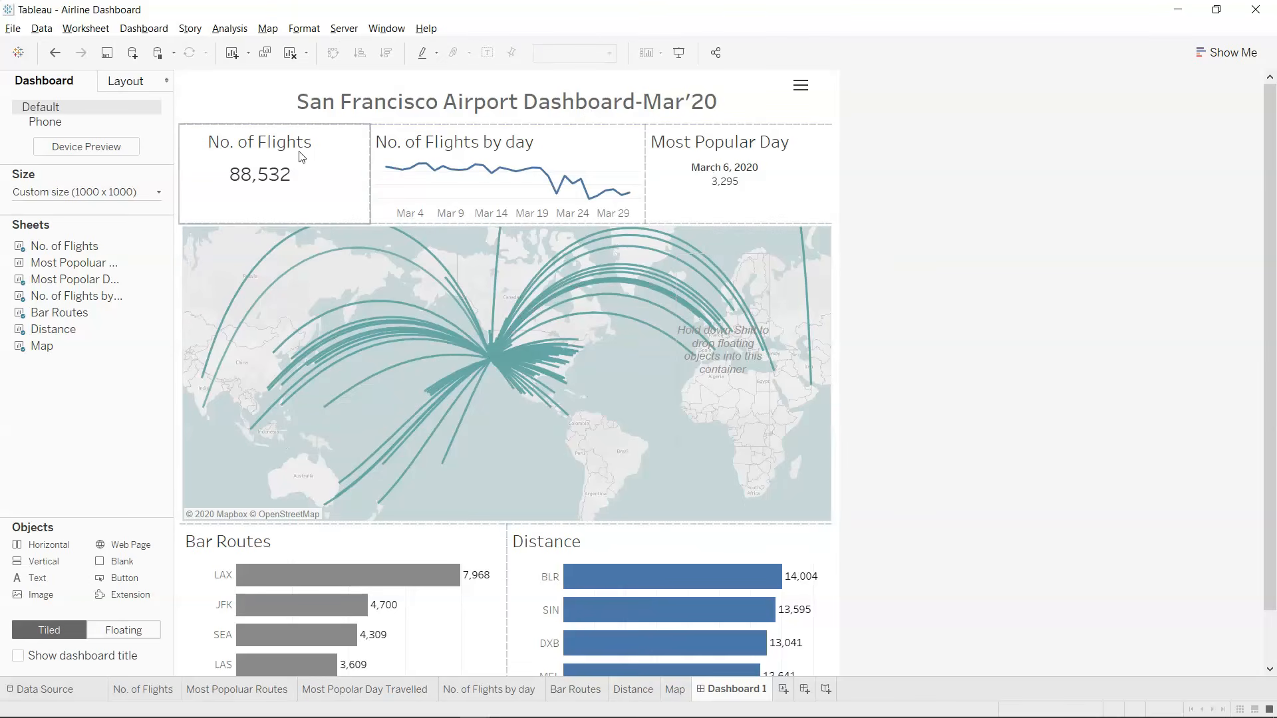
mouse_move(712, 188)
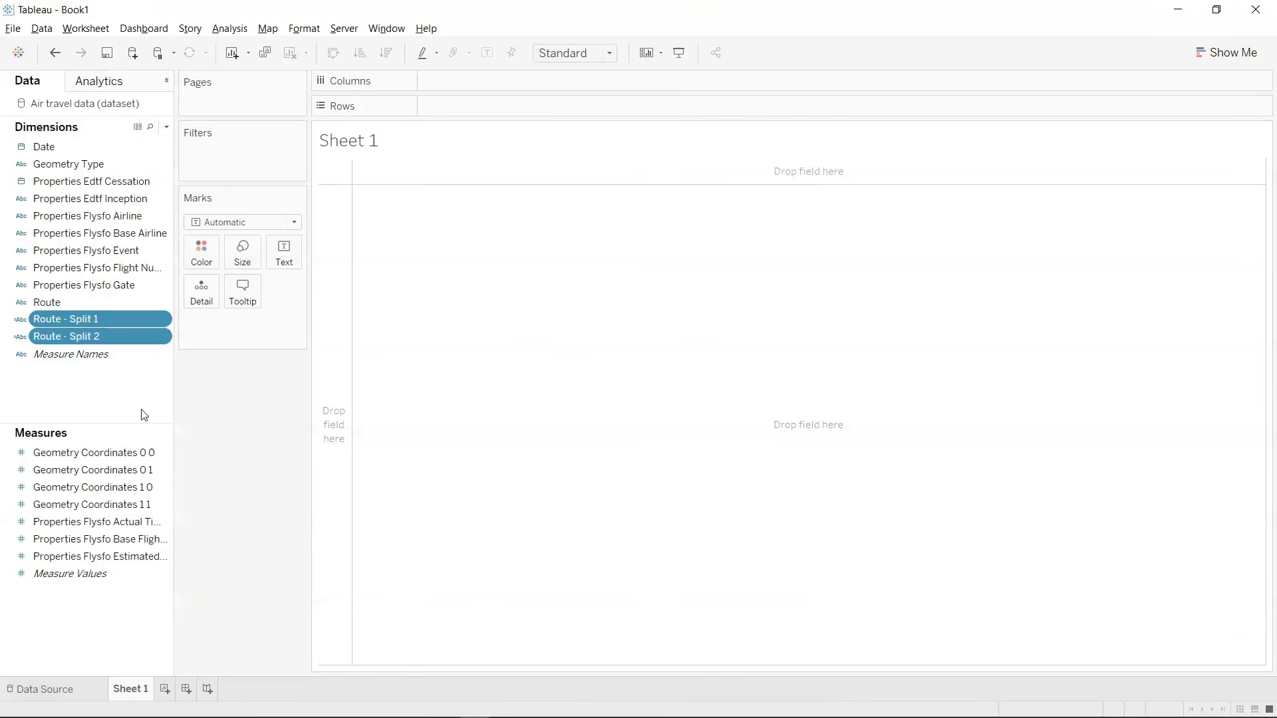
ctrl+click(127, 576)
drag(176, 520, 229, 527)
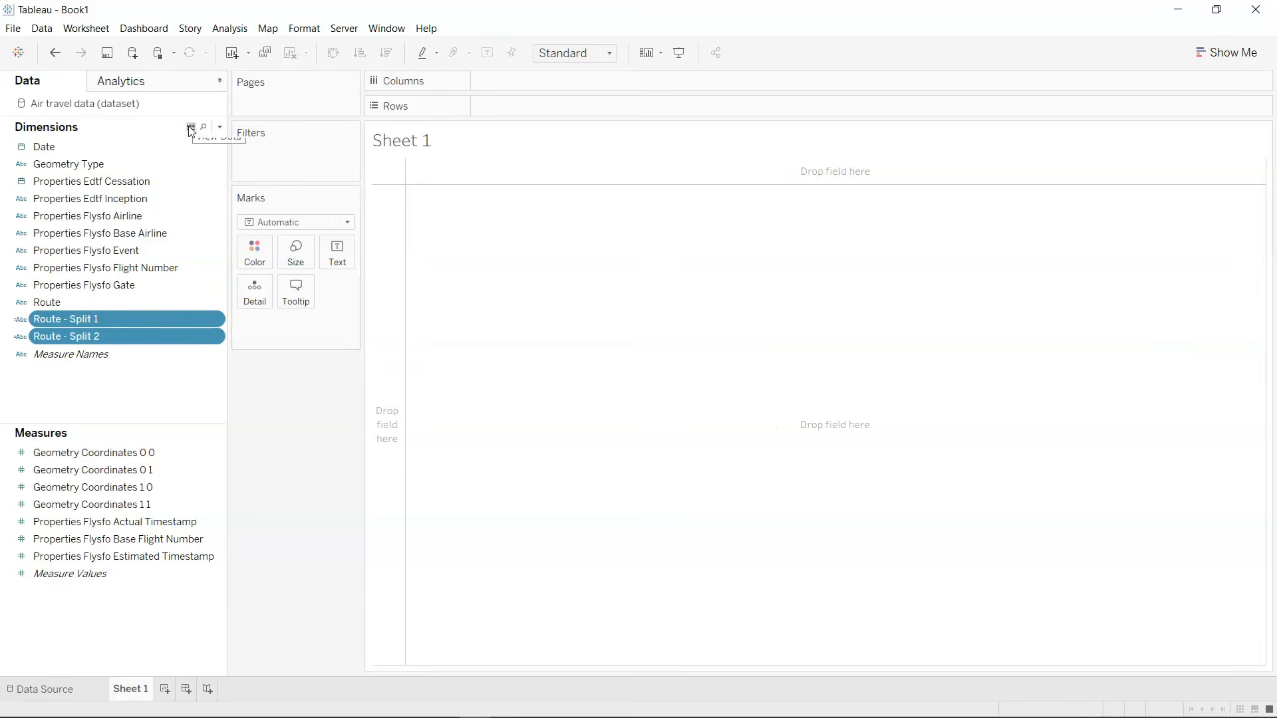
Create a calculated field named Number of Records with the formula 1.
click(221, 131)
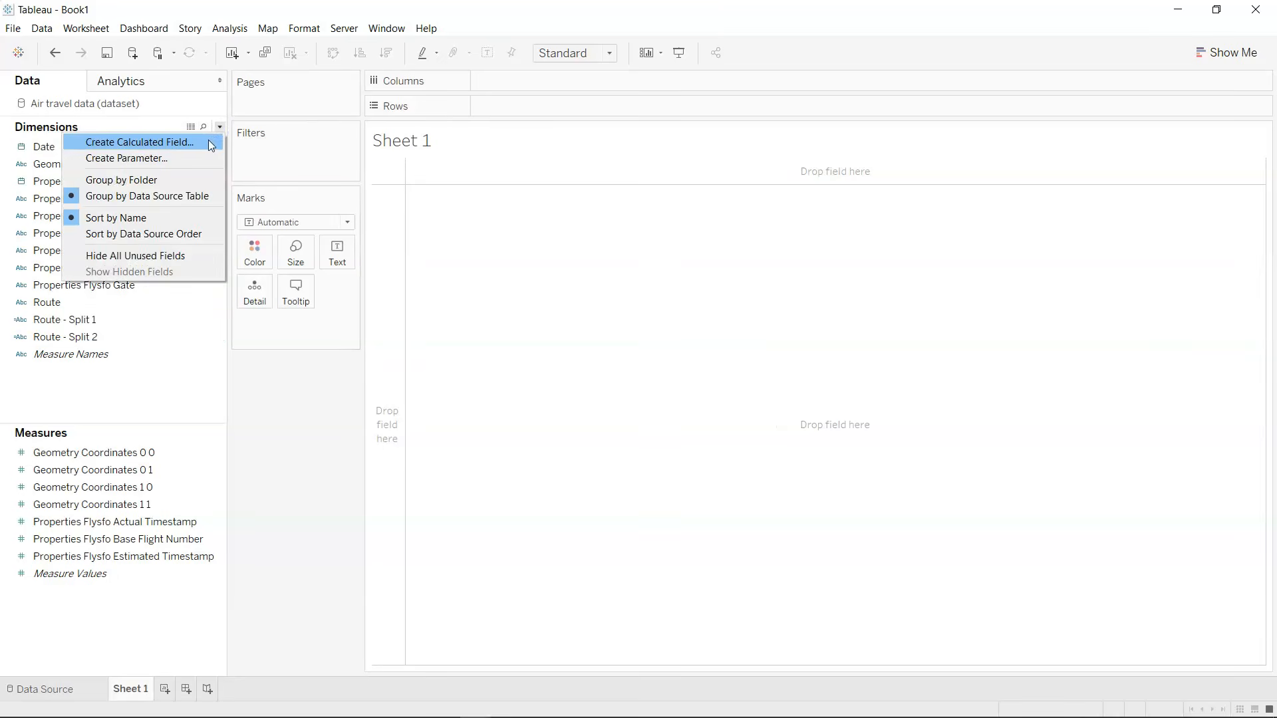
click(209, 140)
text(N)
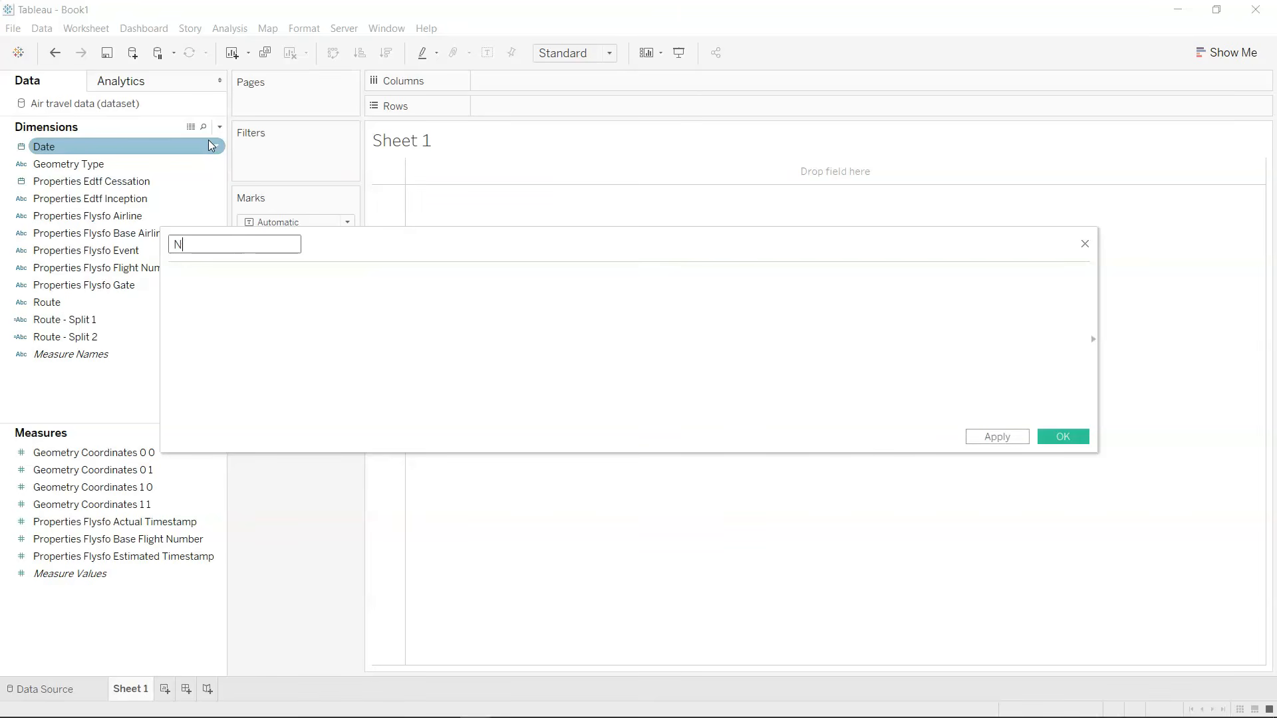
text(umber of Records)
key(shift+Right)
key(shift+Right)
key(shift+Right)
key(shift+Right)
key(shift+Right)
key(shift+Right)
text(#)
key(BackSpace)
text(Number)
click(227, 332)
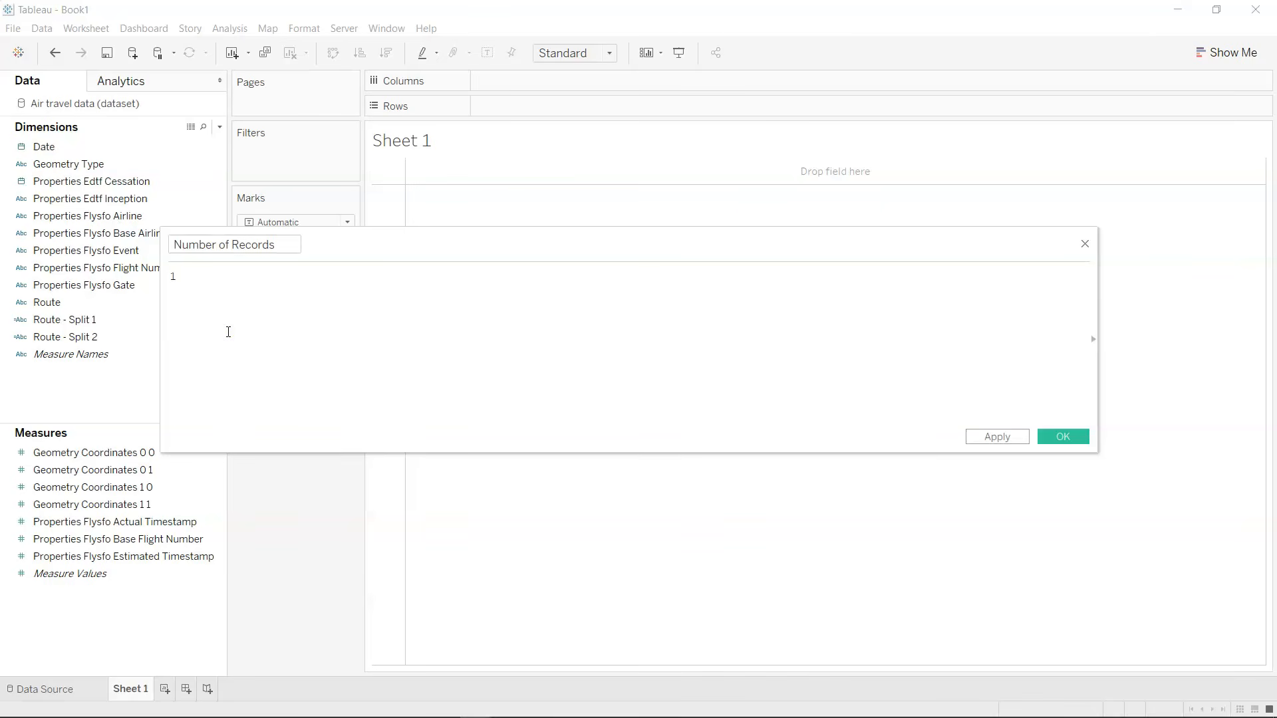
click(1066, 439)
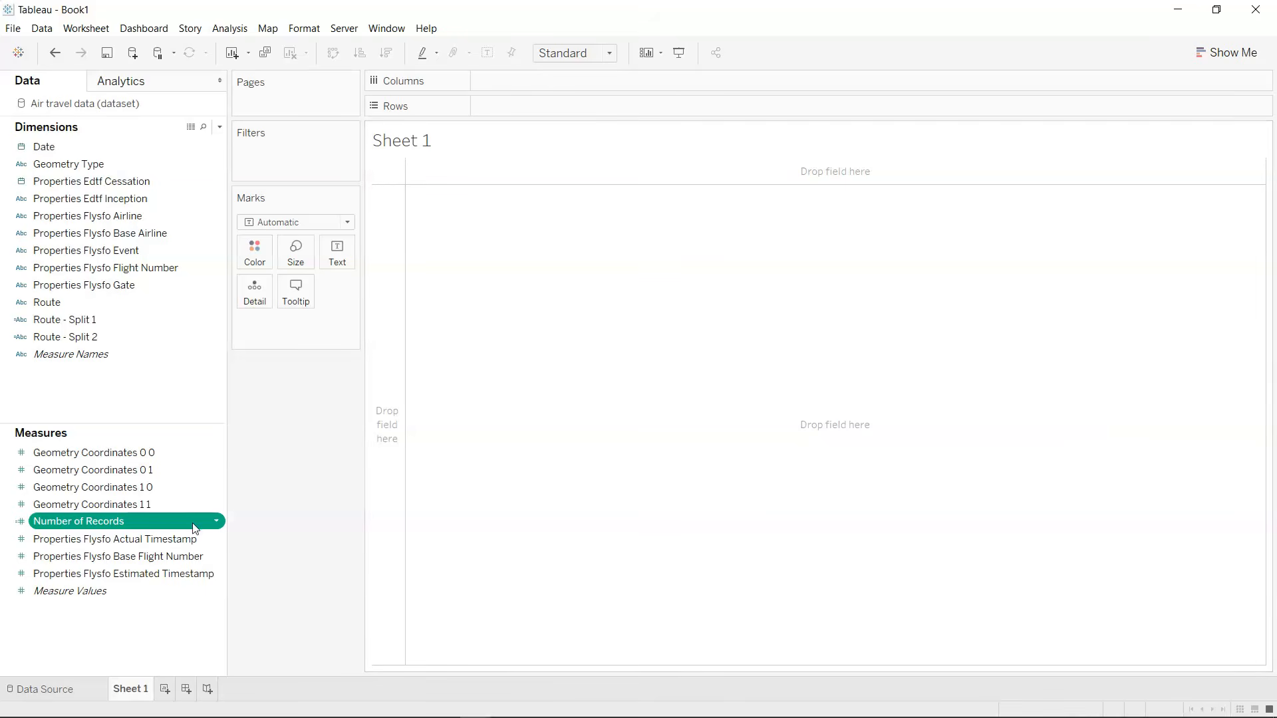
Show Number of Records as text on Sheet 1, with a larger mark size and a wider cell.
drag(185, 527, 351, 262)
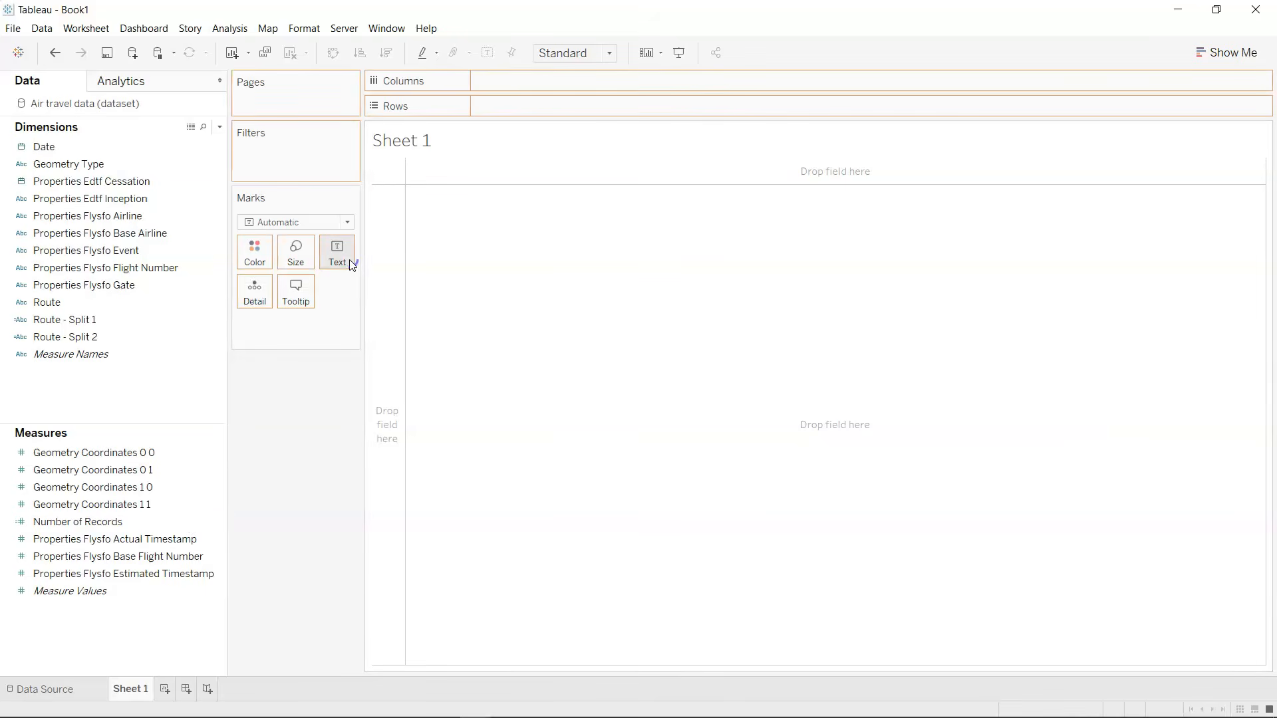
click(306, 259)
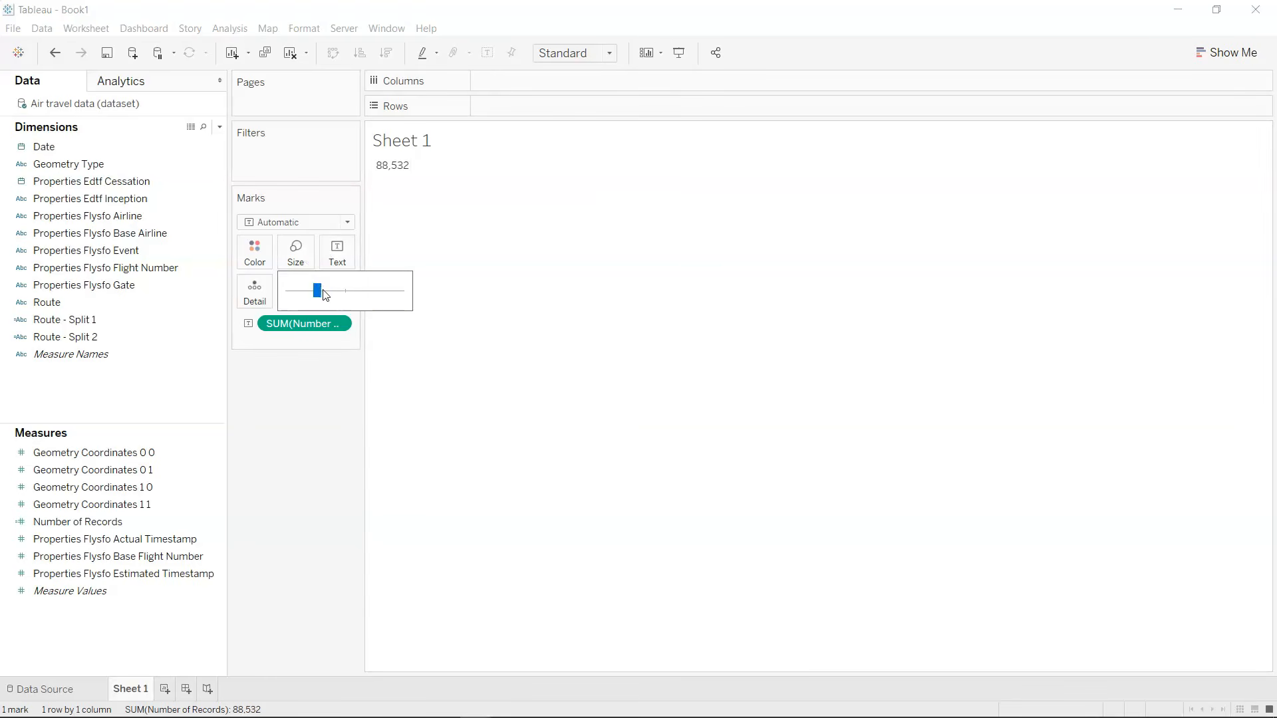
drag(319, 296, 339, 291)
mouse_move(410, 170)
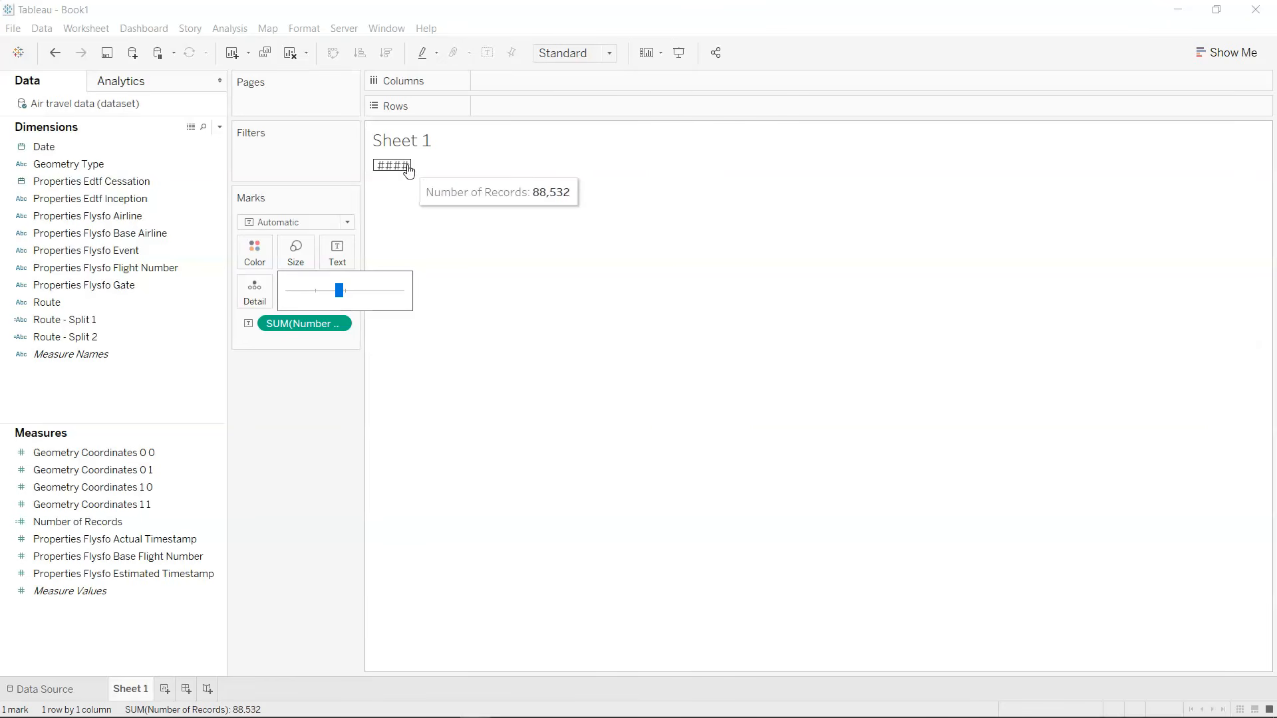
drag(413, 166, 452, 165)
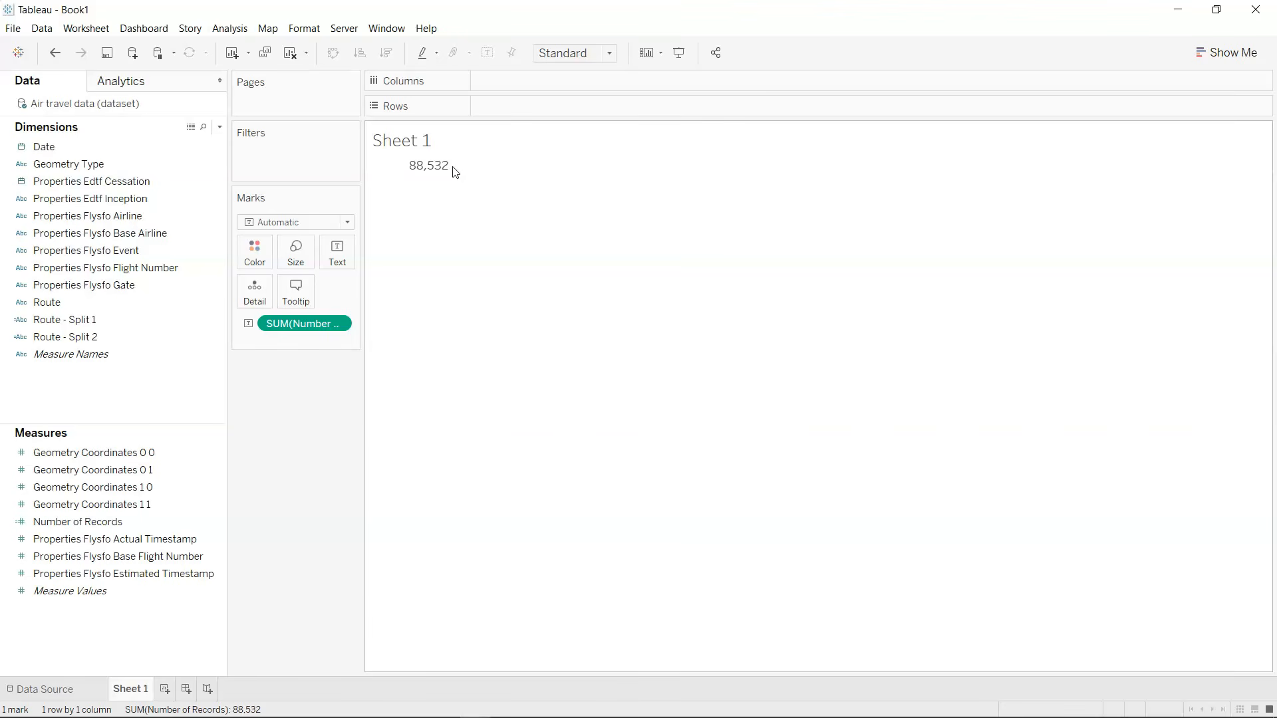
Format the SUM(Number of Records) label as blue Tableau Bold text at size 14.
mouse_move(431, 171)
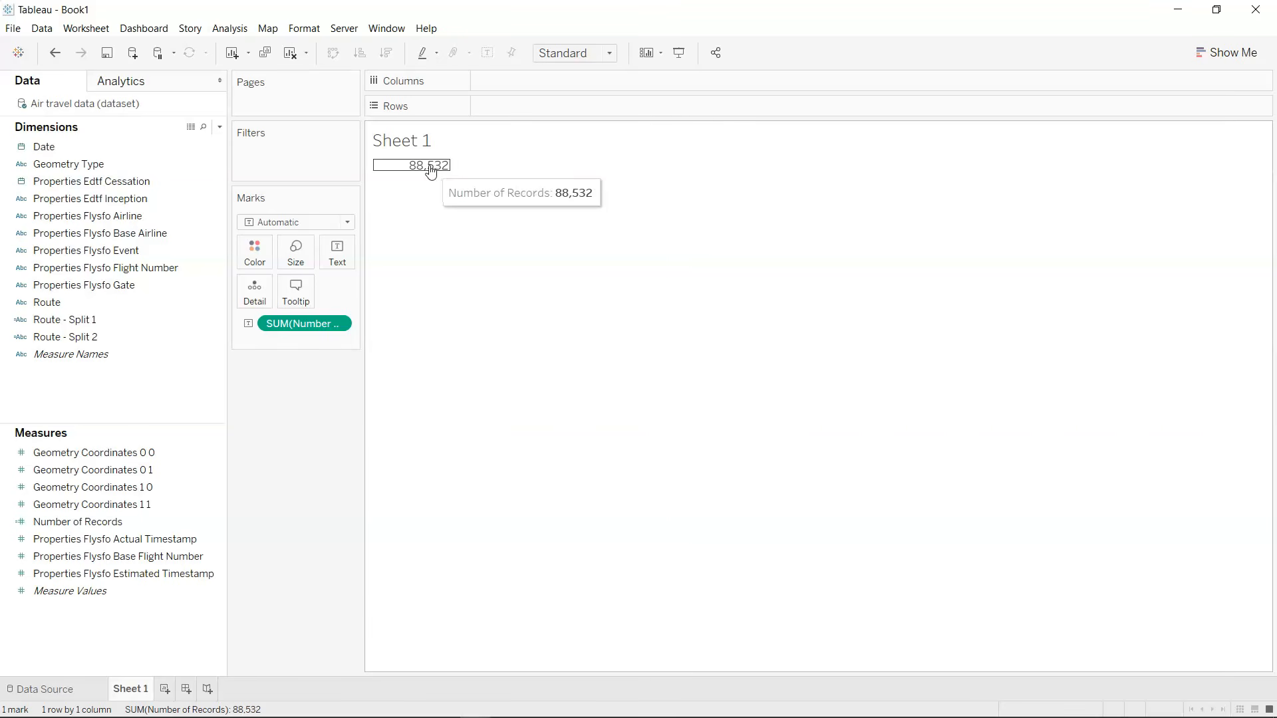
click(342, 269)
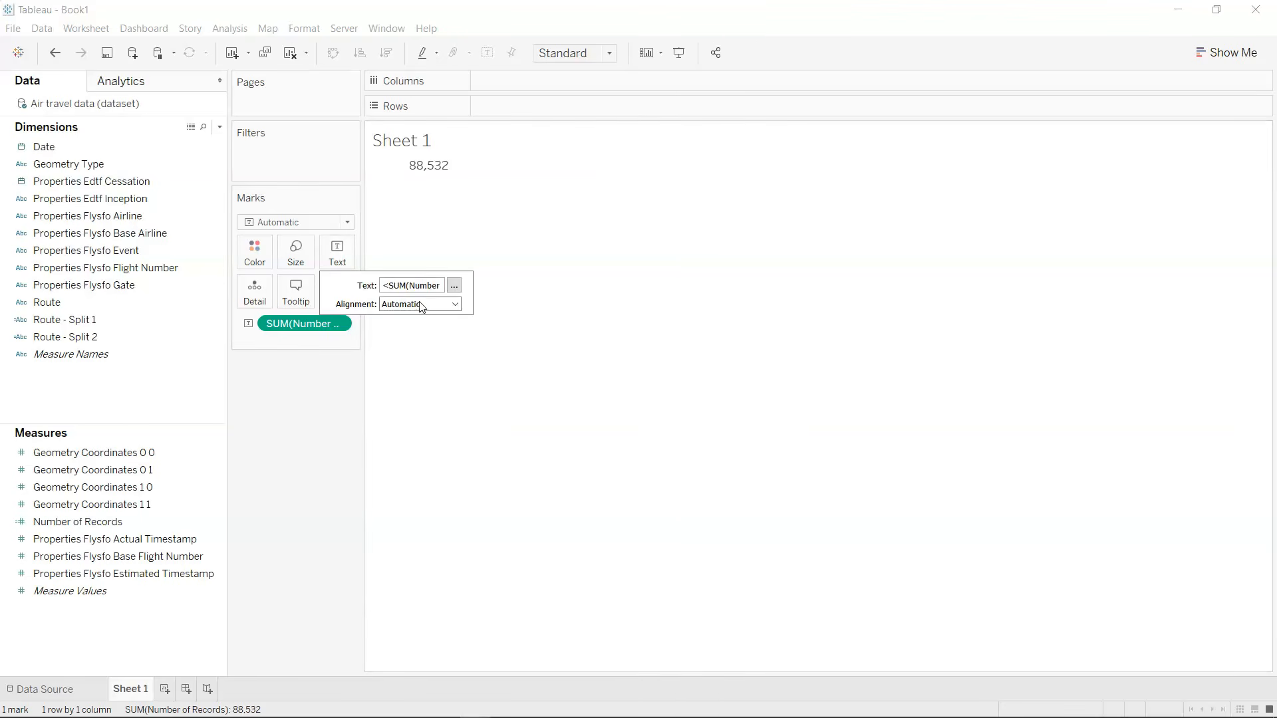
click(452, 291)
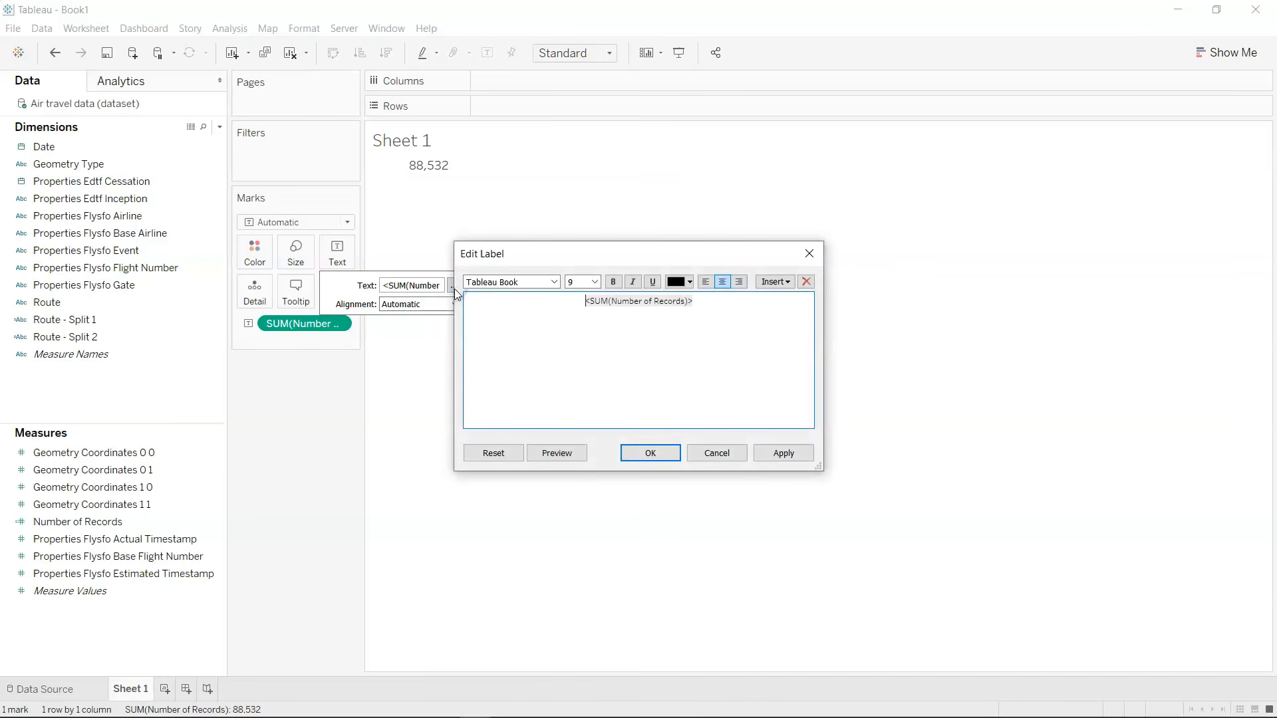
drag(687, 305, 691, 302)
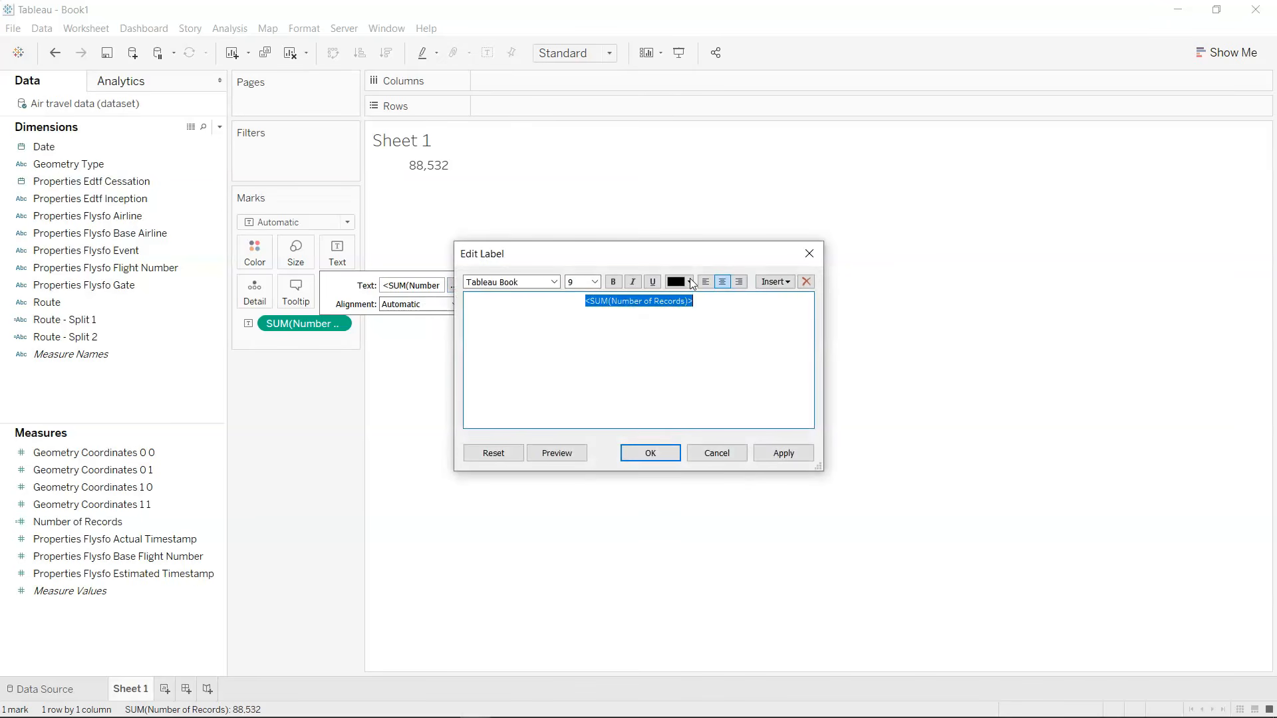
click(690, 282)
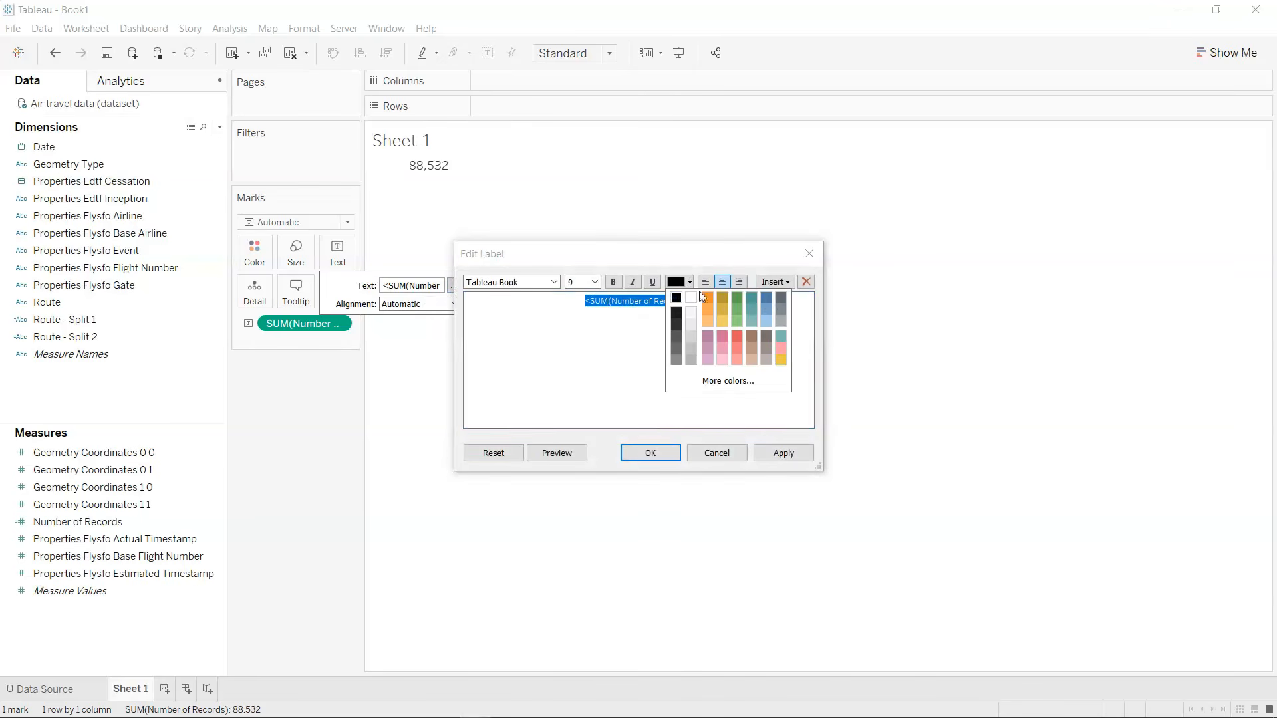
click(767, 299)
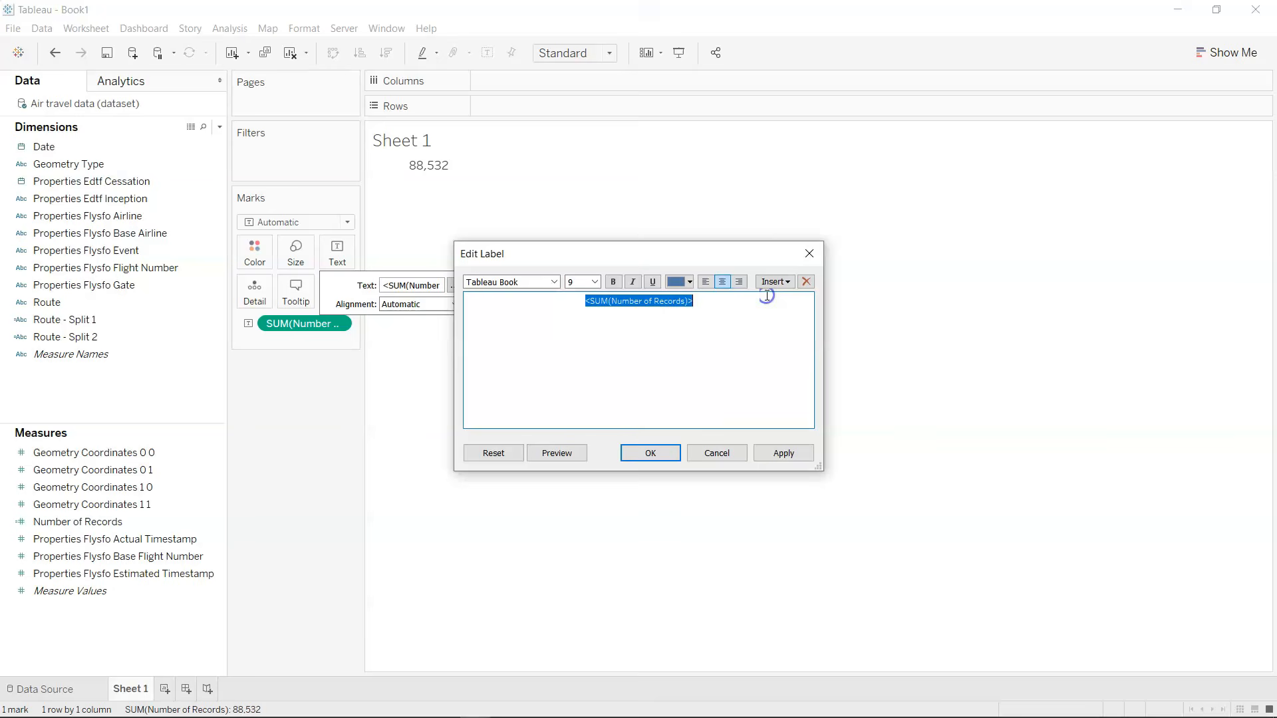
click(551, 283)
click(544, 306)
click(595, 282)
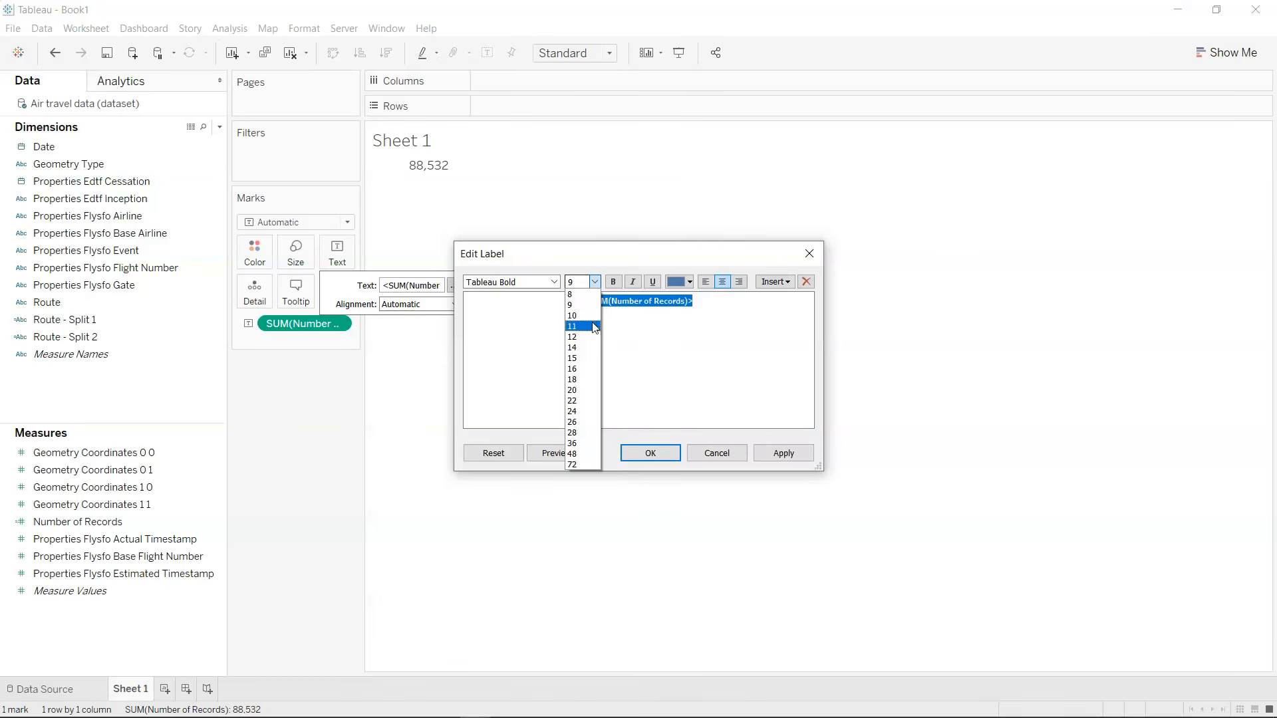
click(591, 348)
click(785, 453)
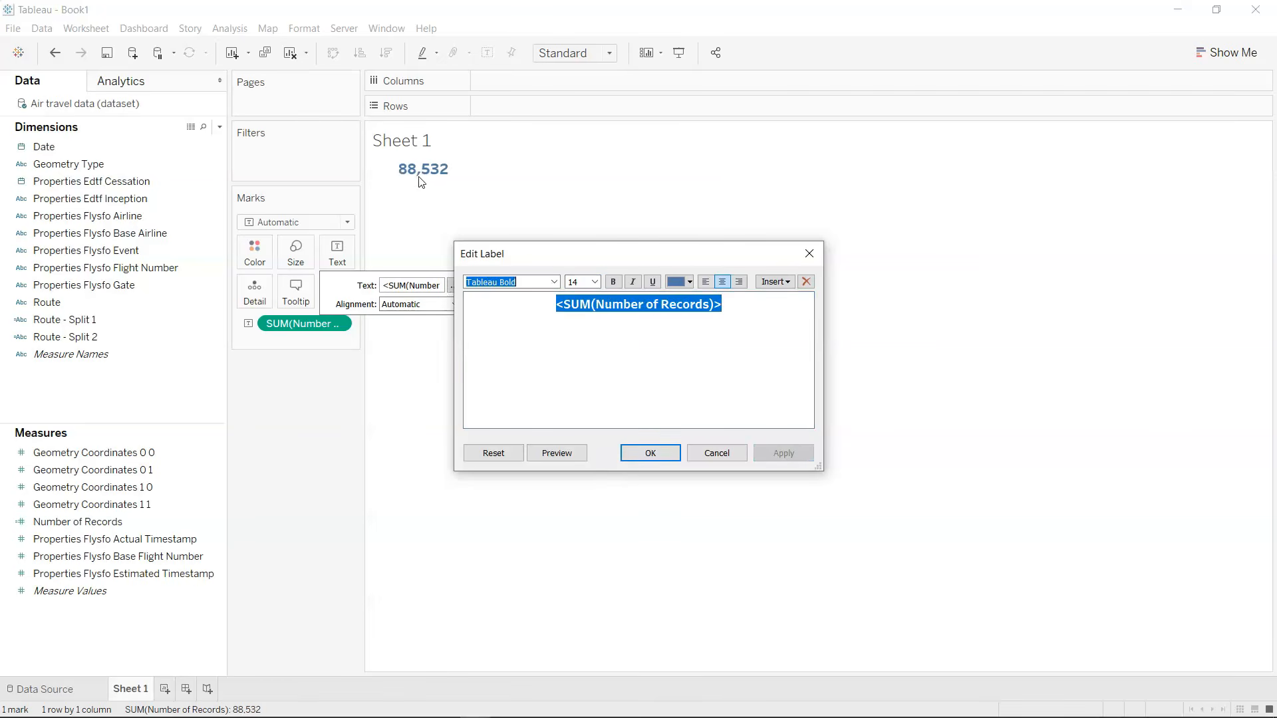
Set the font size of the SUM(Number of Records) label to 18.
click(601, 283)
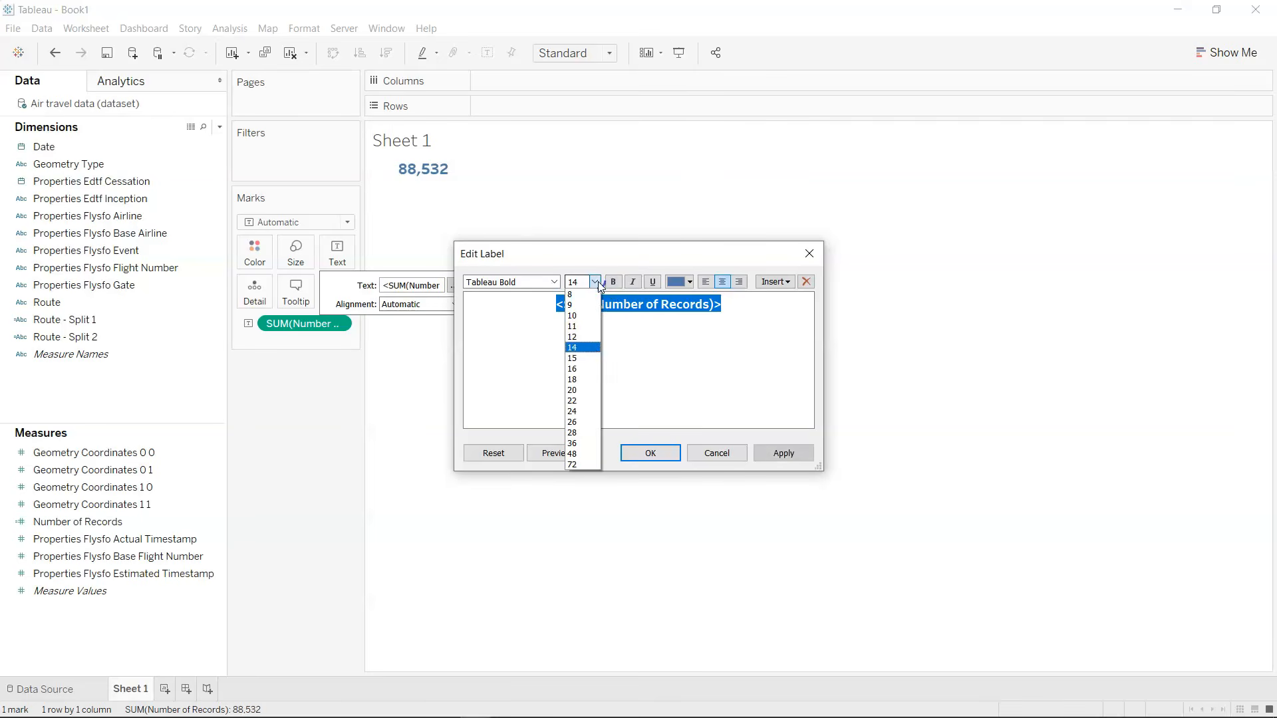
click(594, 383)
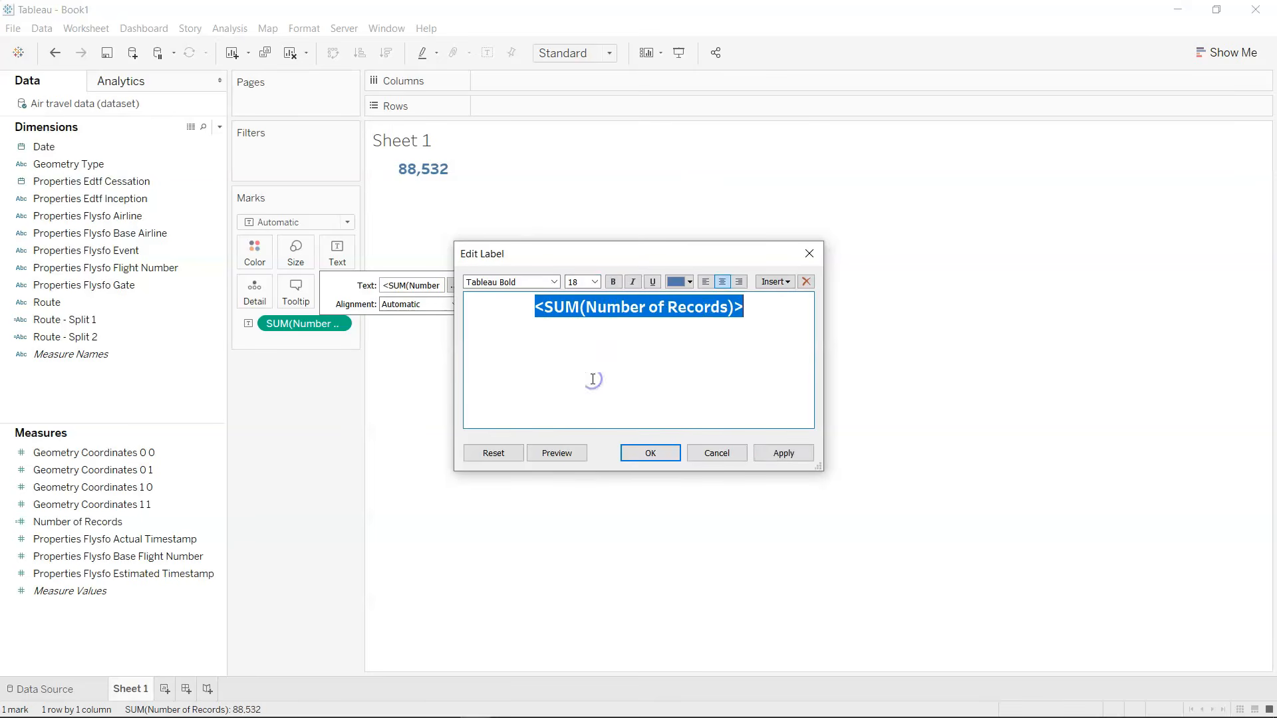
click(785, 454)
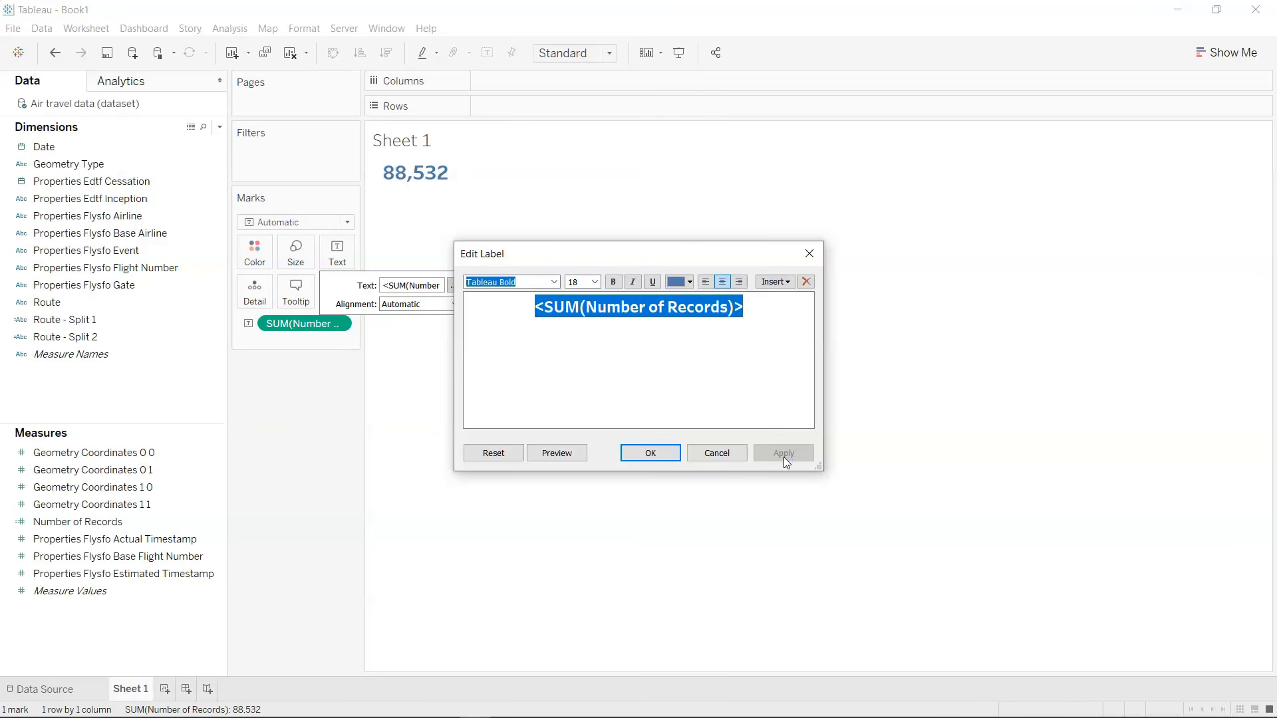
click(638, 452)
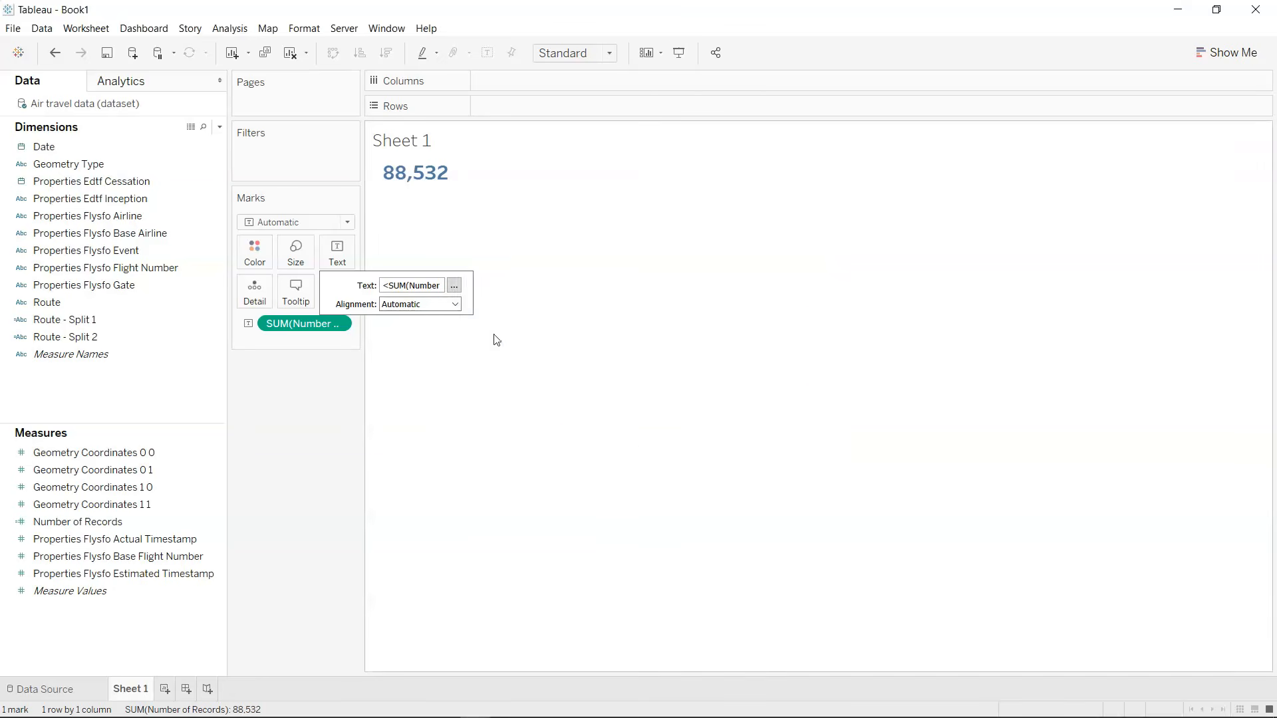
Replace the sheet title's text with "No. of Flights".
double_click(449, 150)
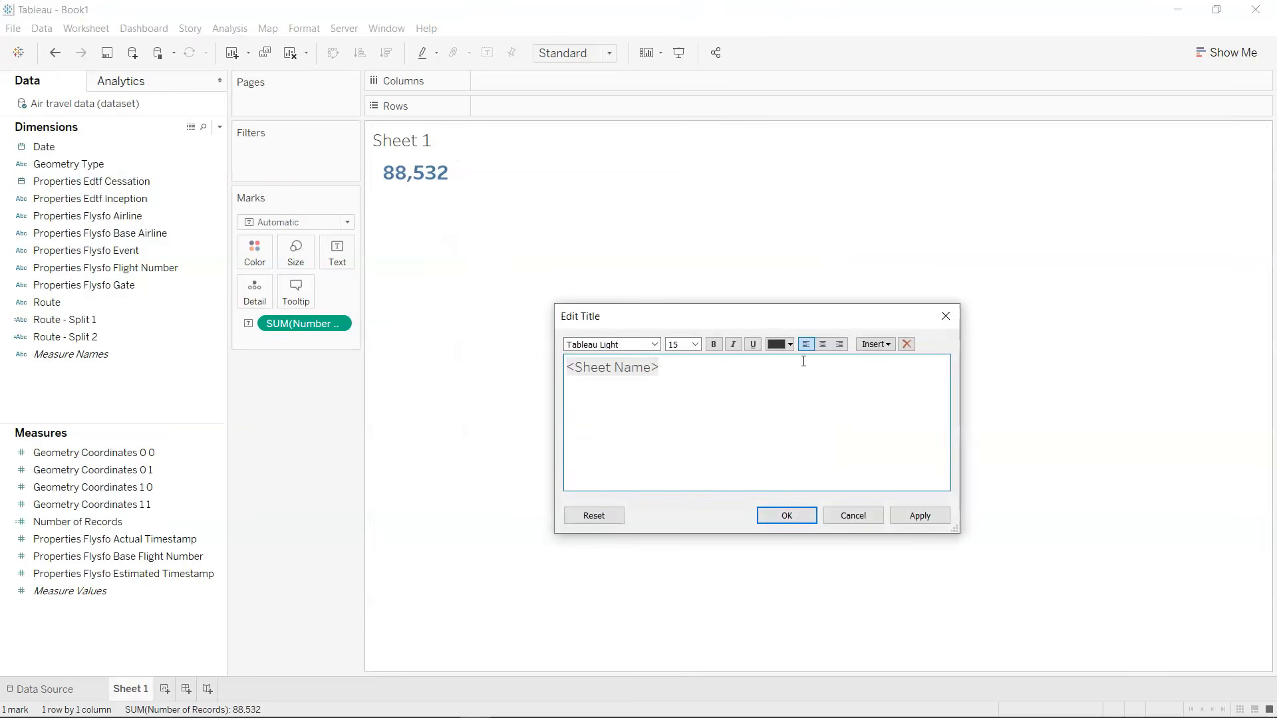
key(ctrl+a)
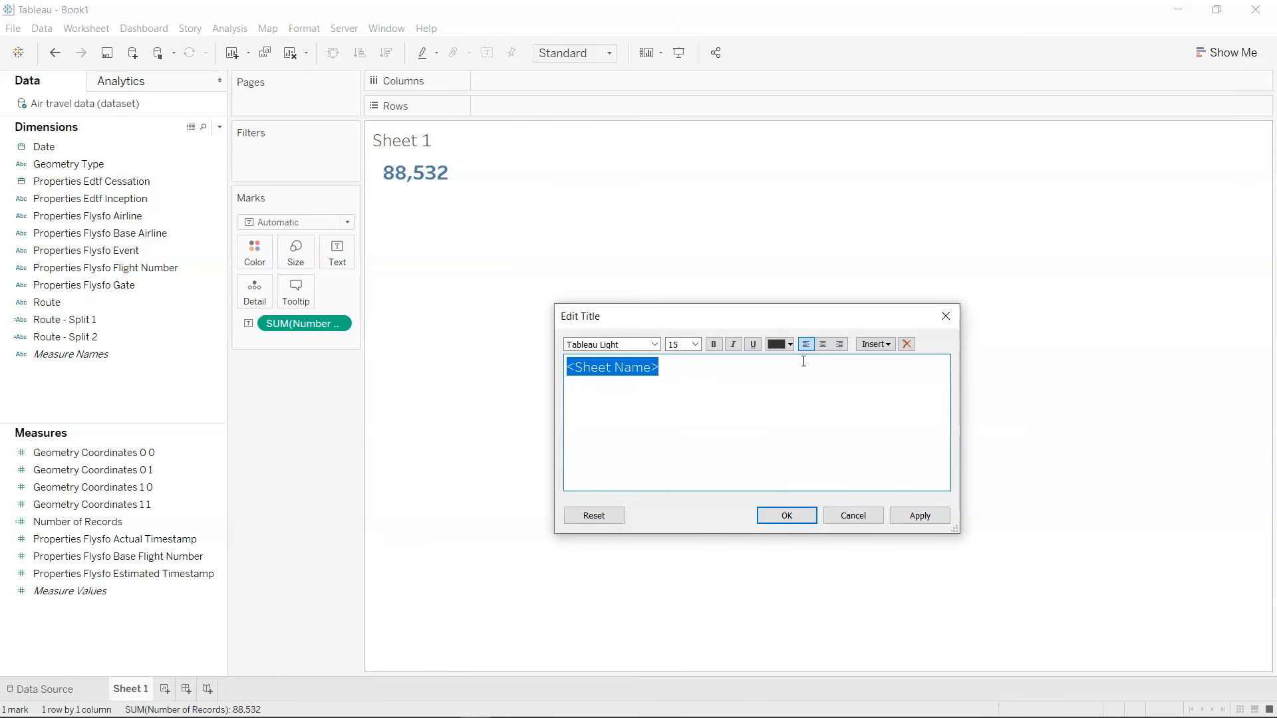
text(No. of Flights)
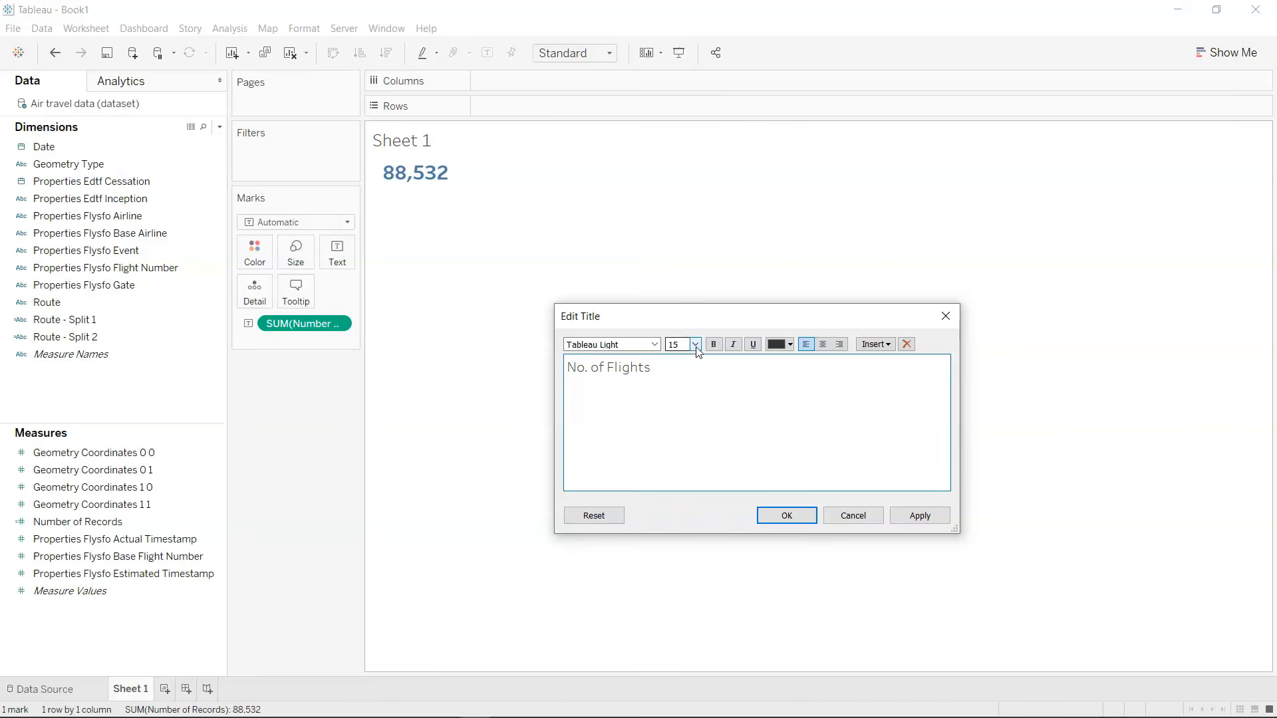
Format the No. of Flights title as centred, bold black text at size 20 and apply it.
key(ctrl+a)
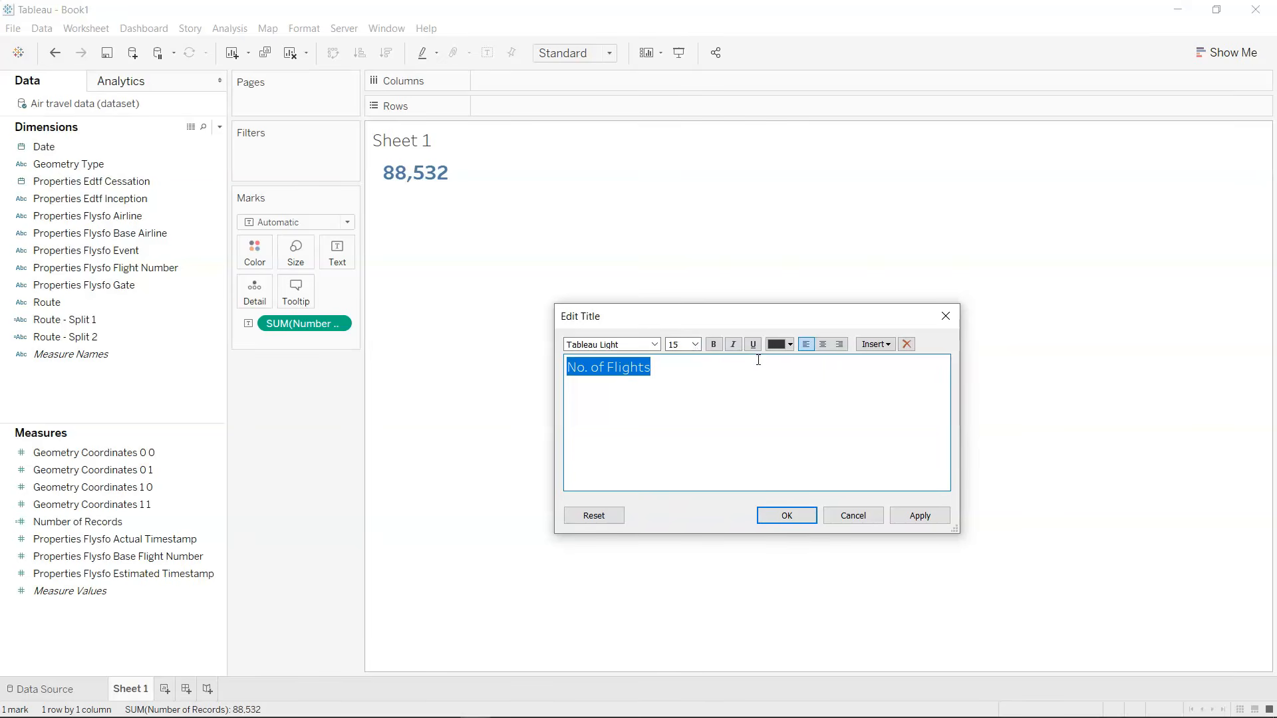
click(823, 344)
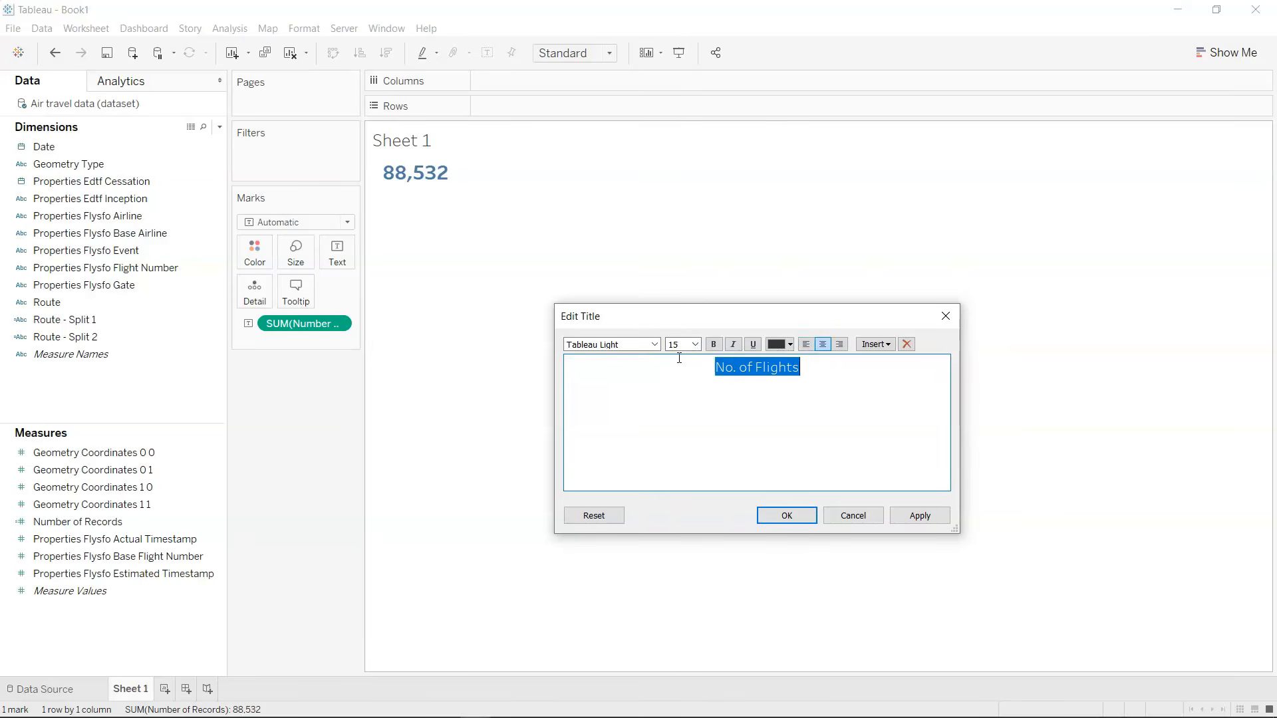
click(695, 344)
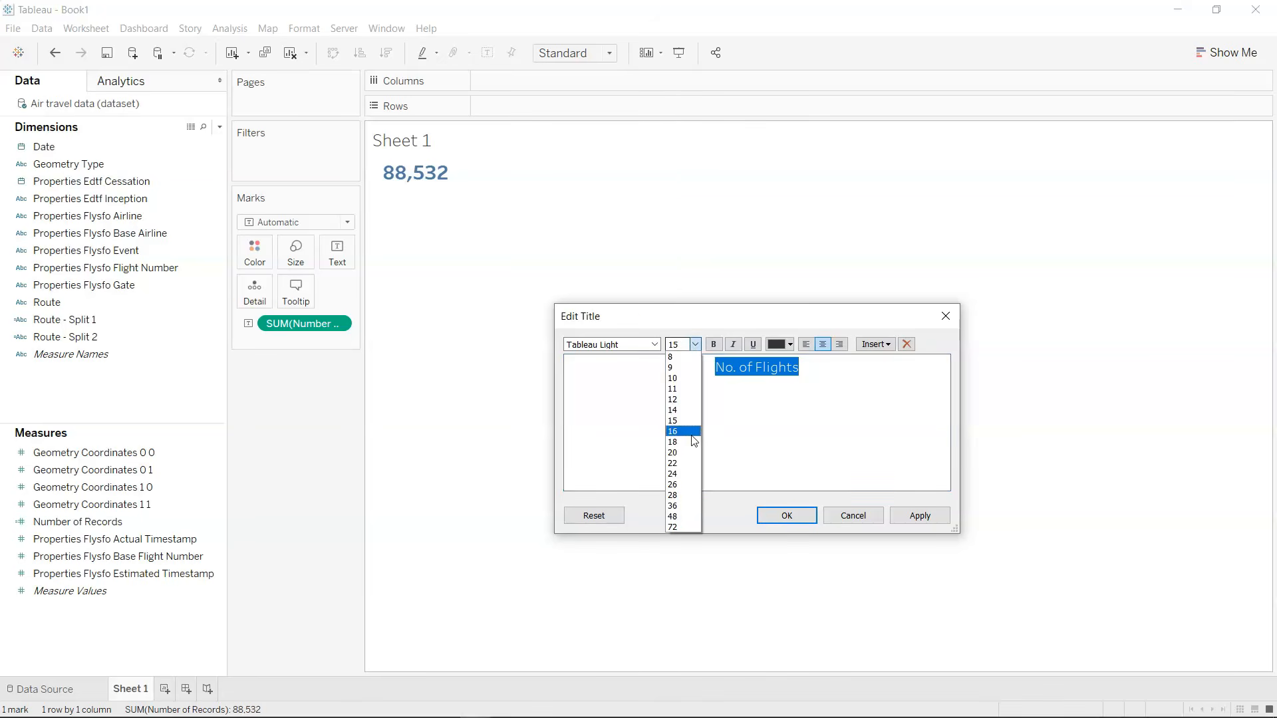
click(690, 455)
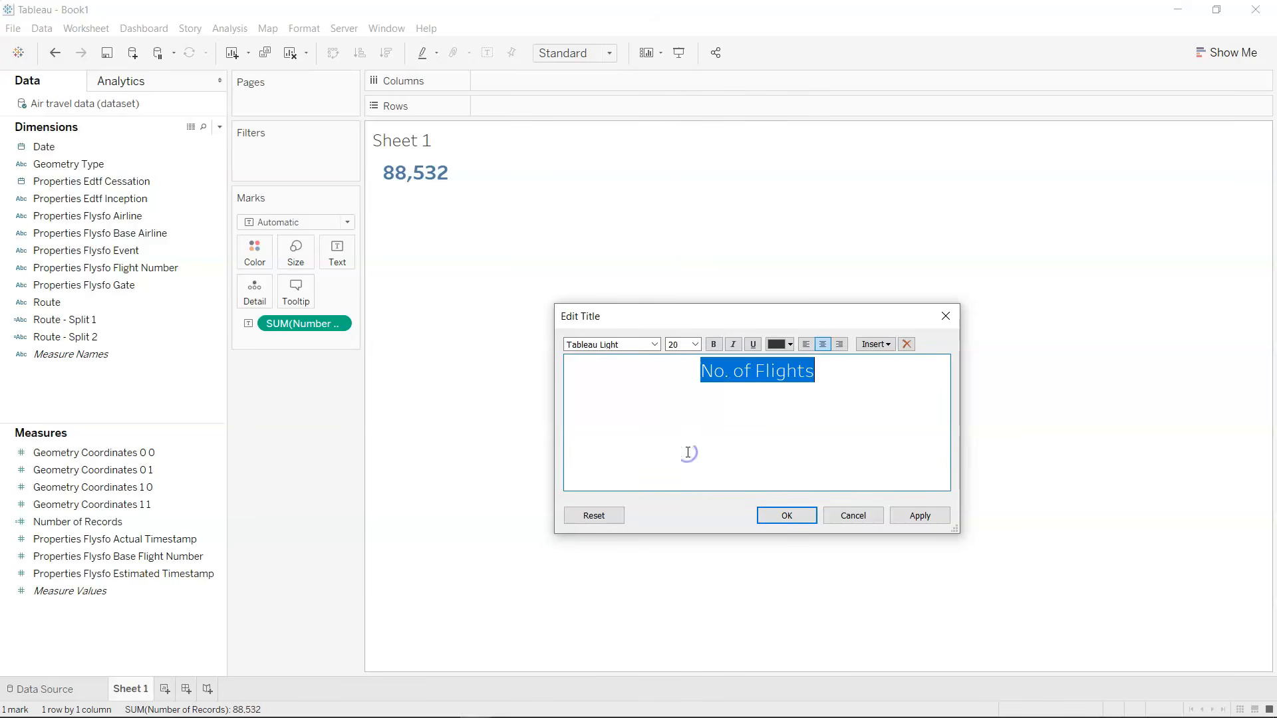
click(655, 345)
click(717, 347)
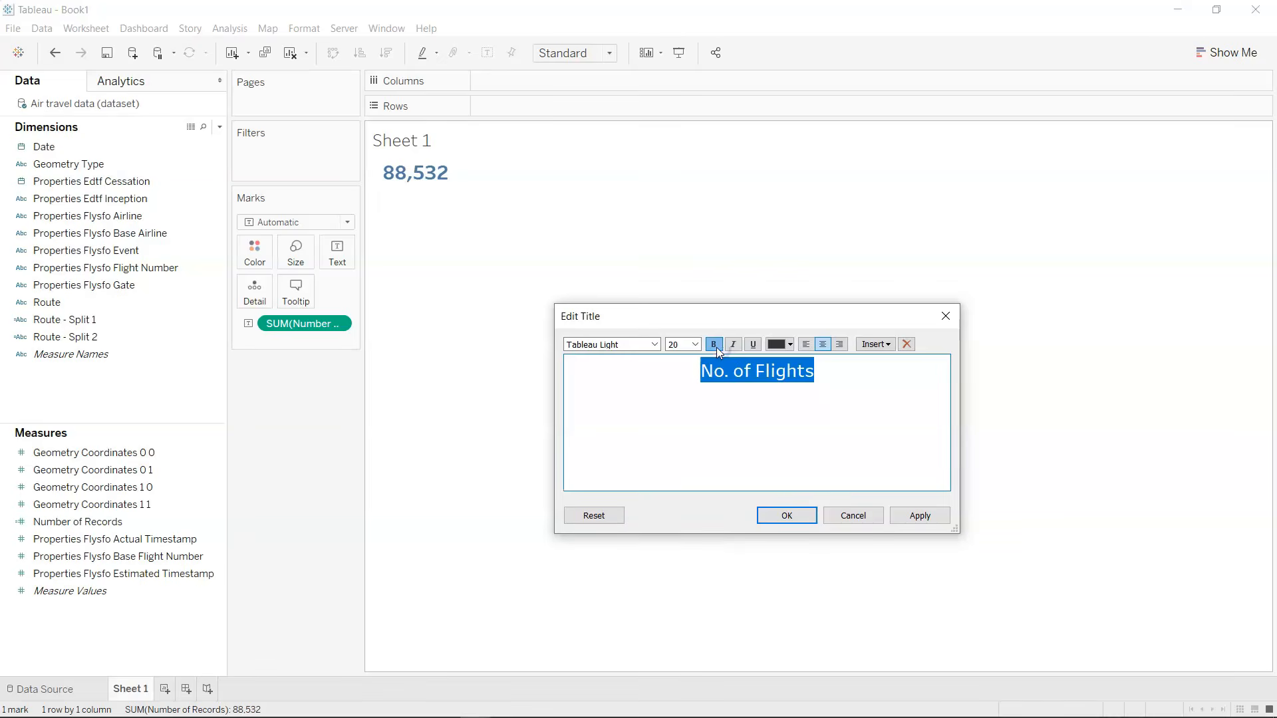
click(778, 350)
click(776, 359)
click(921, 516)
click(795, 519)
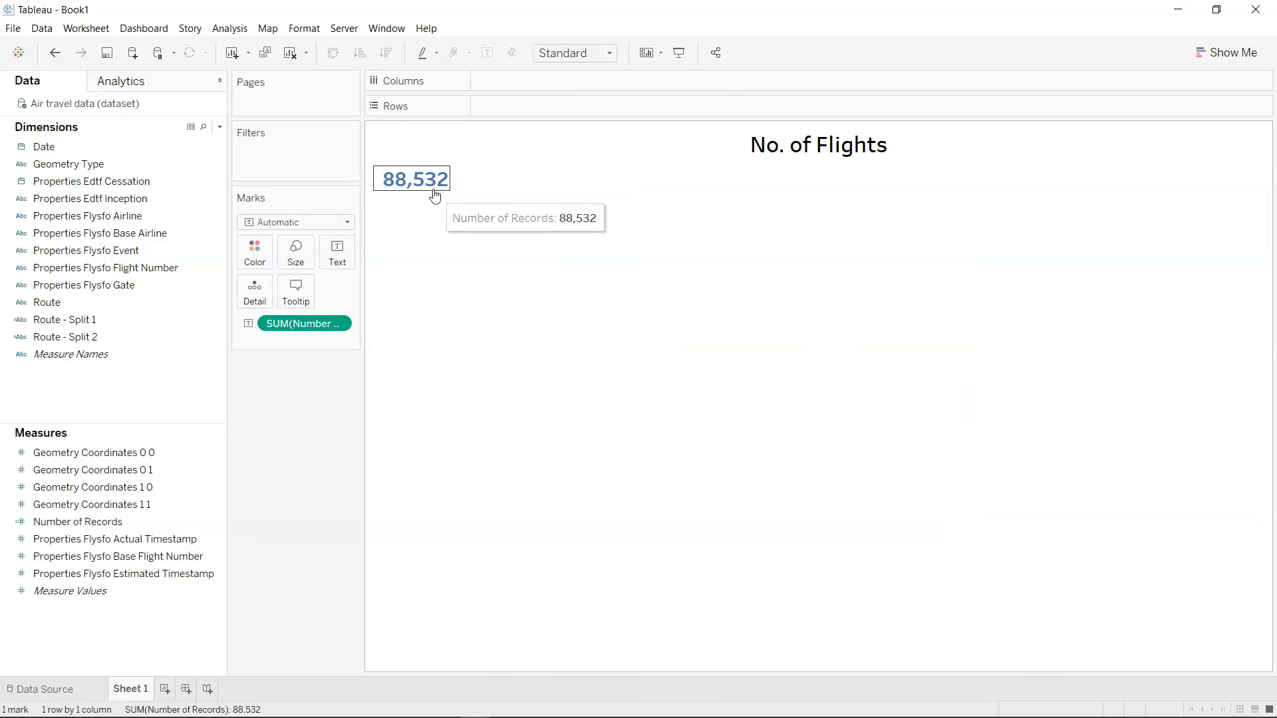
Fit the sheet to Entire View and centre the Number of Records text horizontally.
click(608, 58)
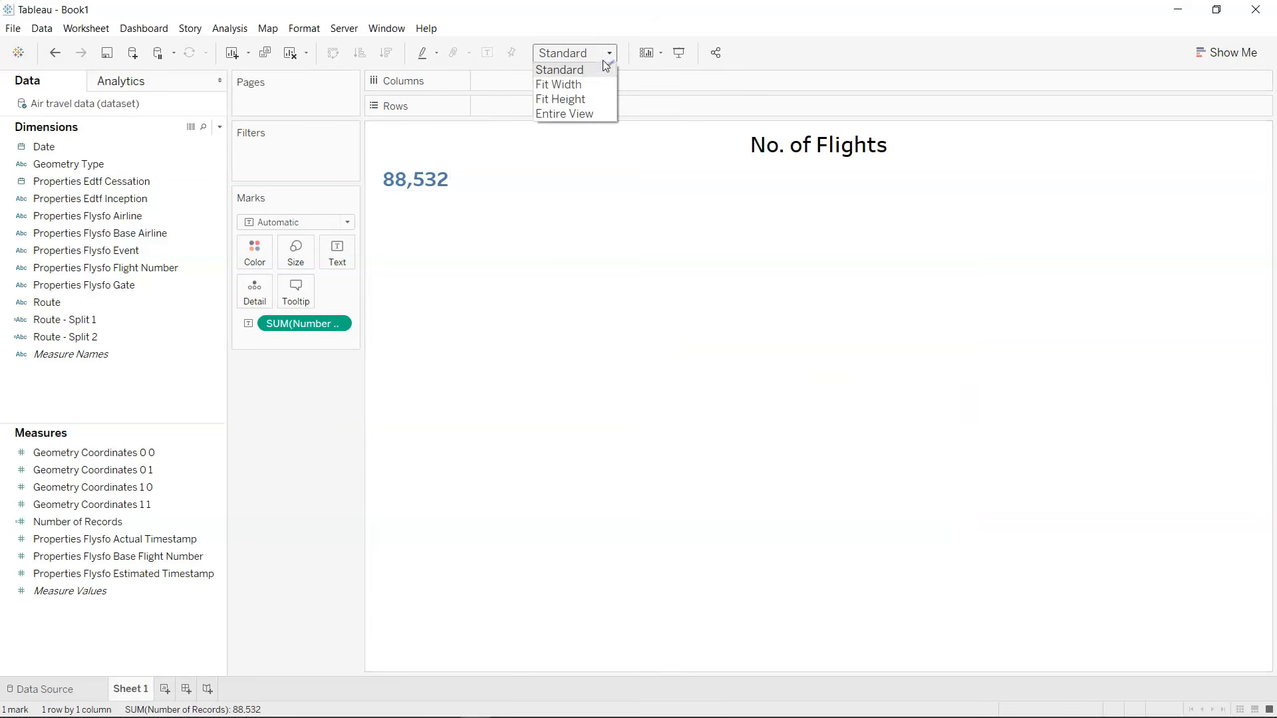
click(596, 111)
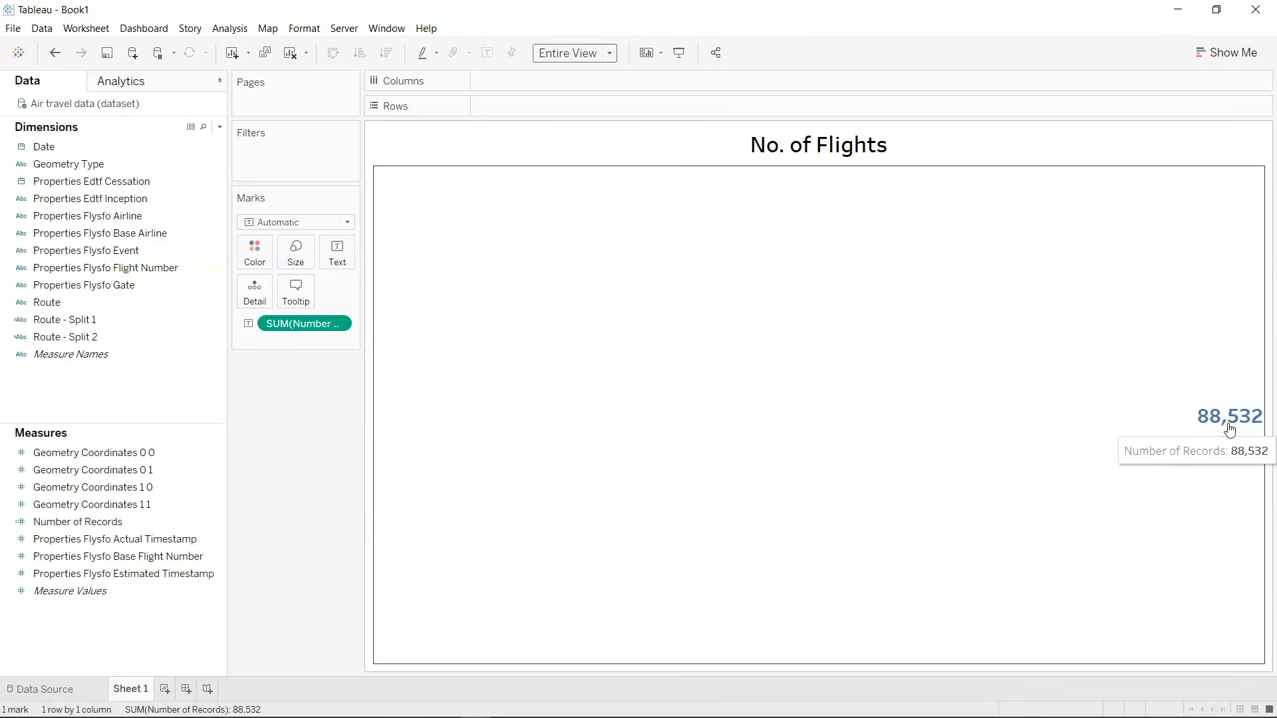
click(337, 252)
click(408, 303)
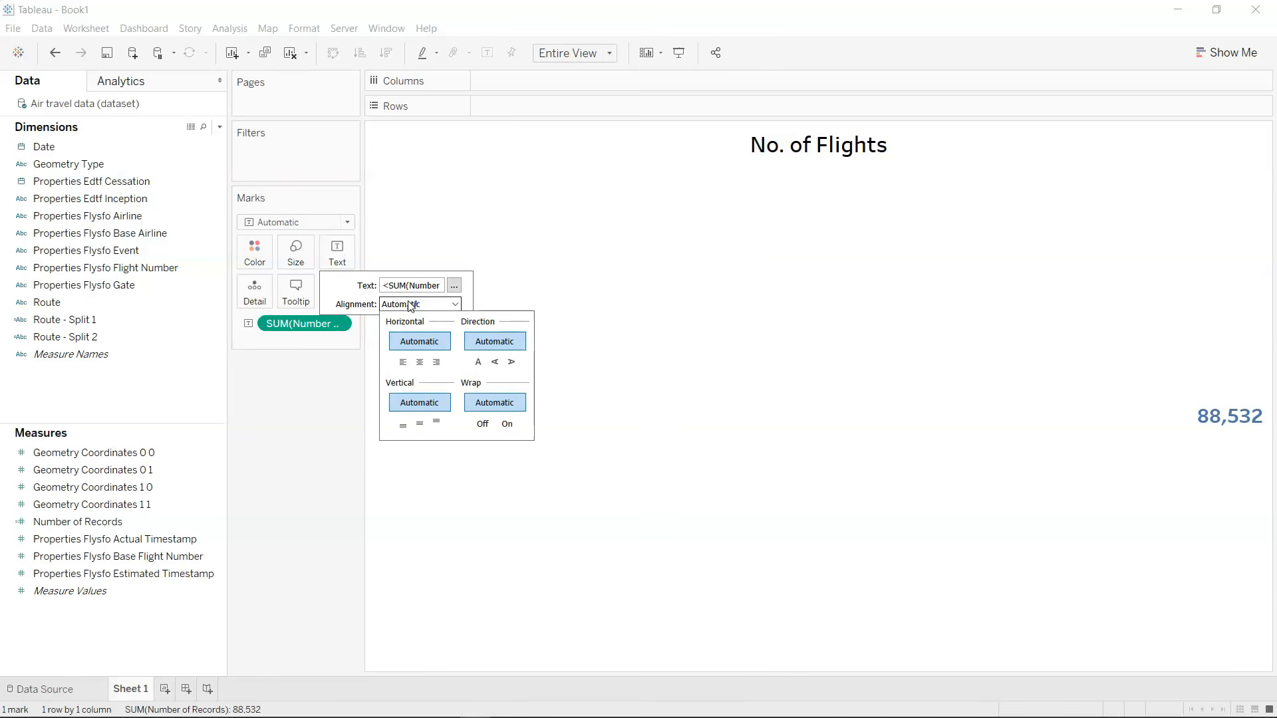
click(423, 362)
click(351, 446)
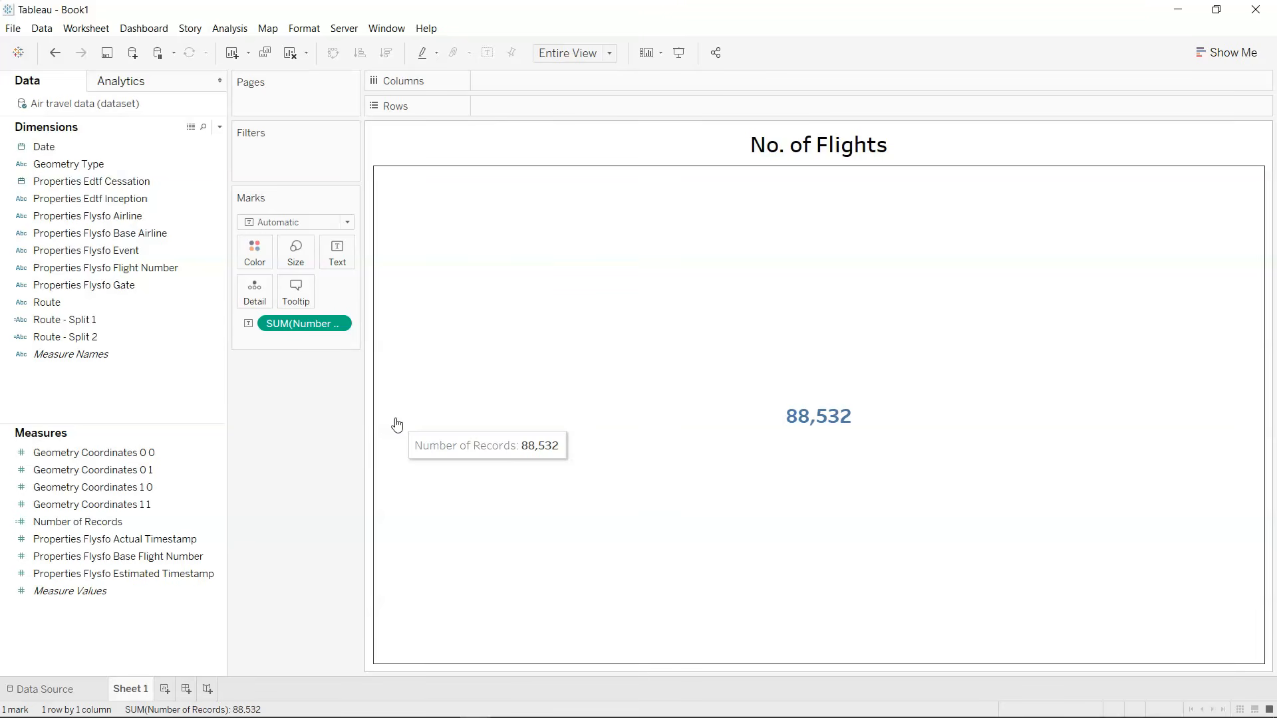
Rename Sheet 1 as "Number of Flights" and duplicate the sheet.
double_click(133, 690)
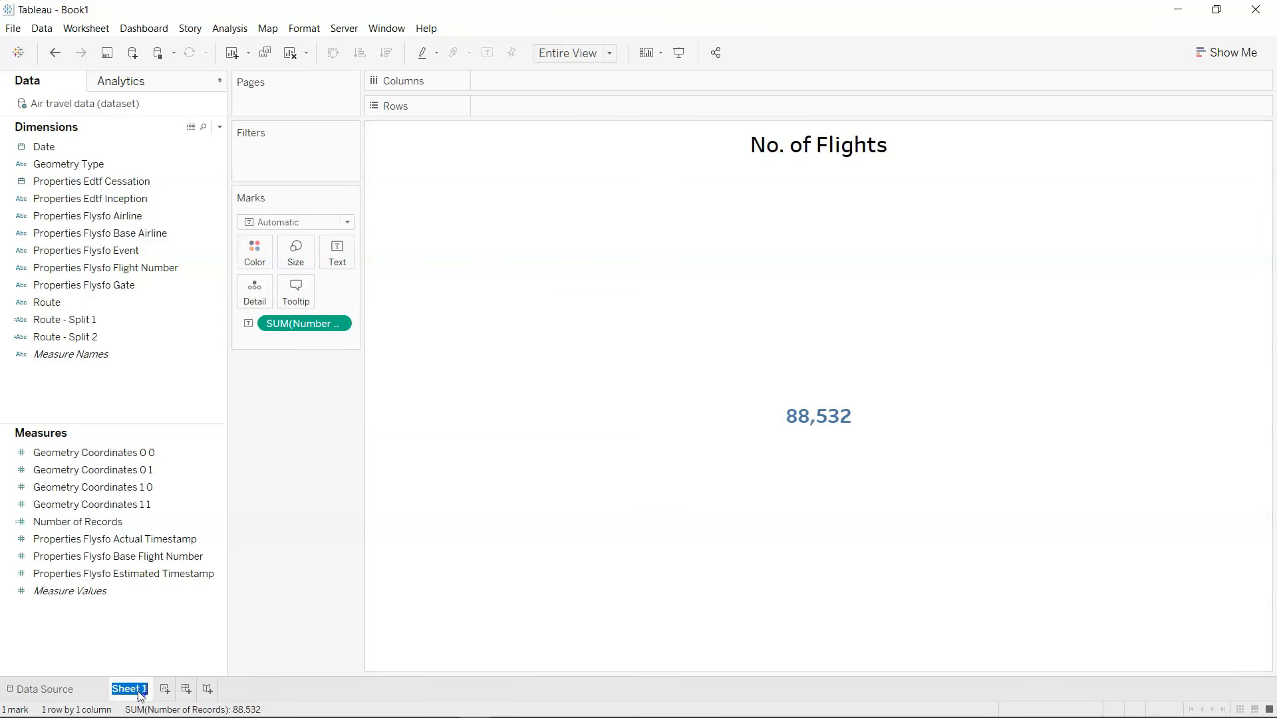
text(Number of Flights)
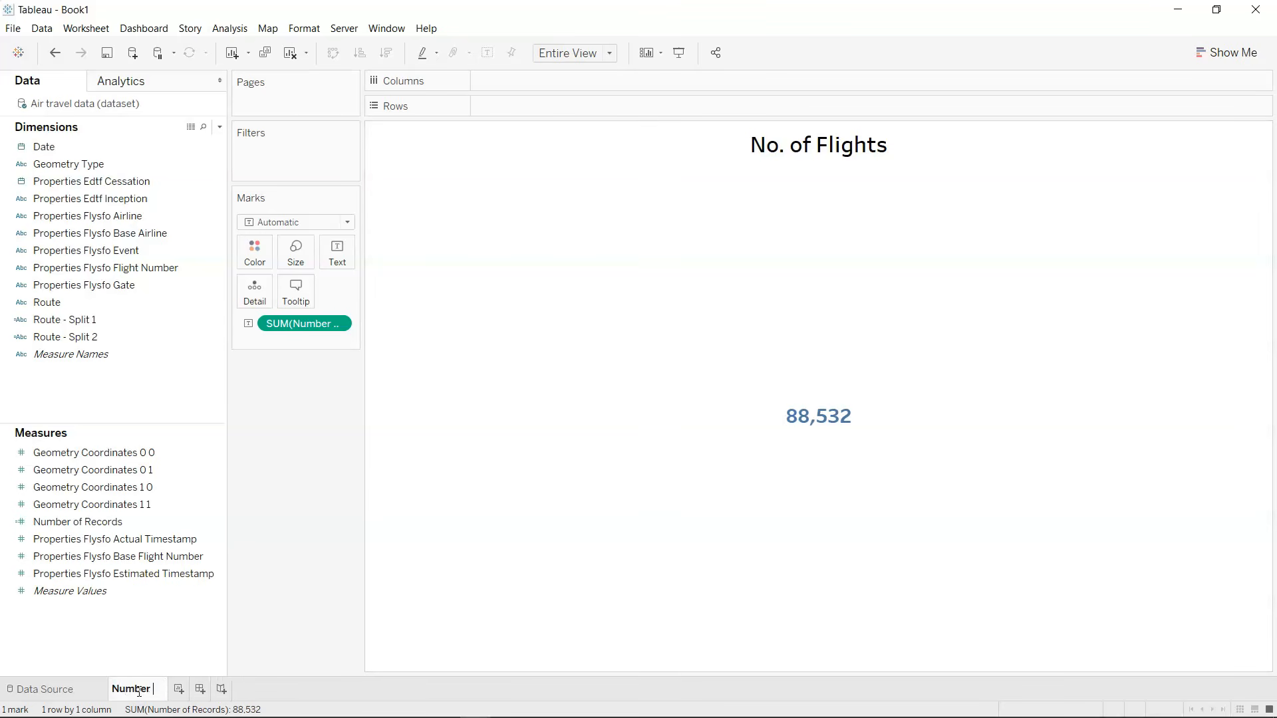
key(Return)
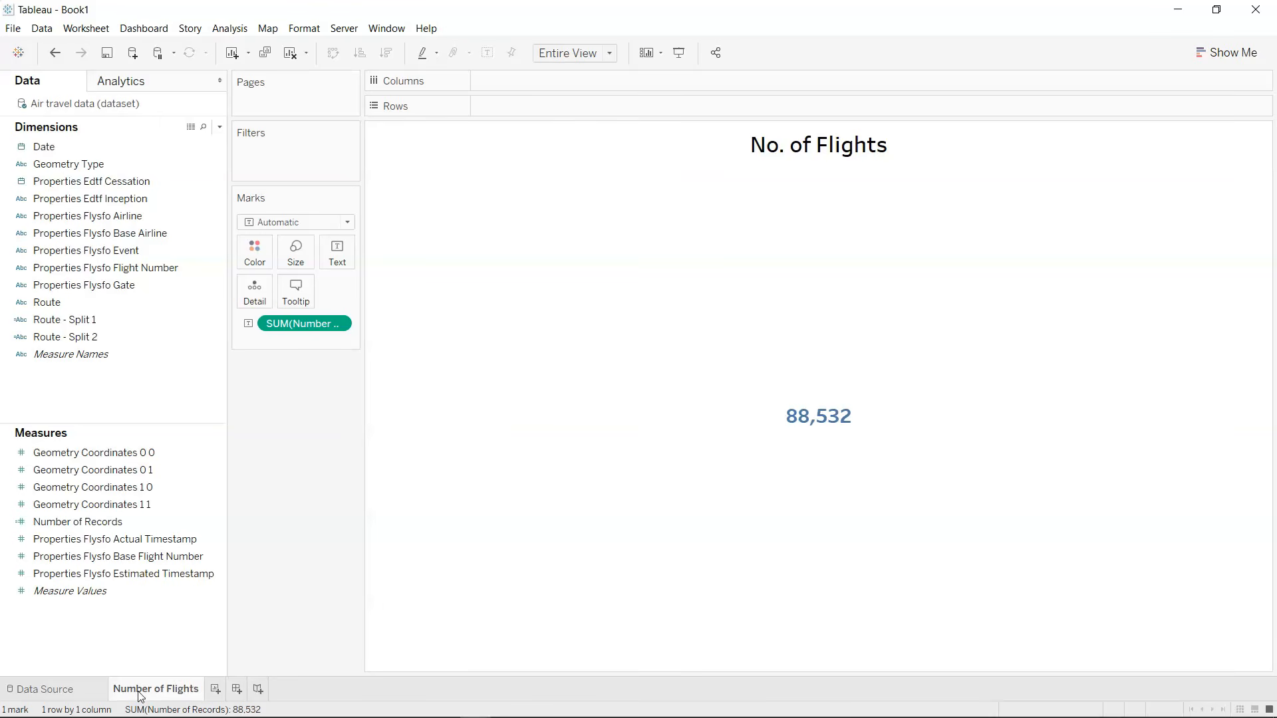
right_click(140, 692)
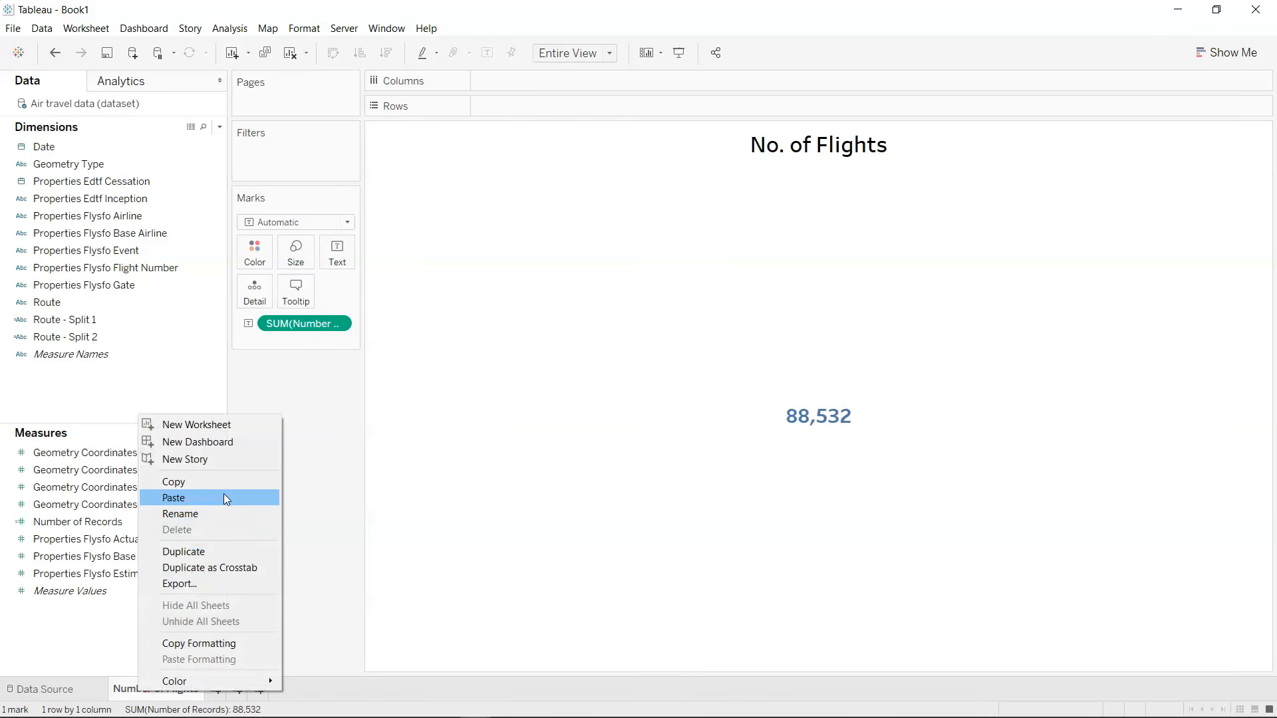
click(227, 552)
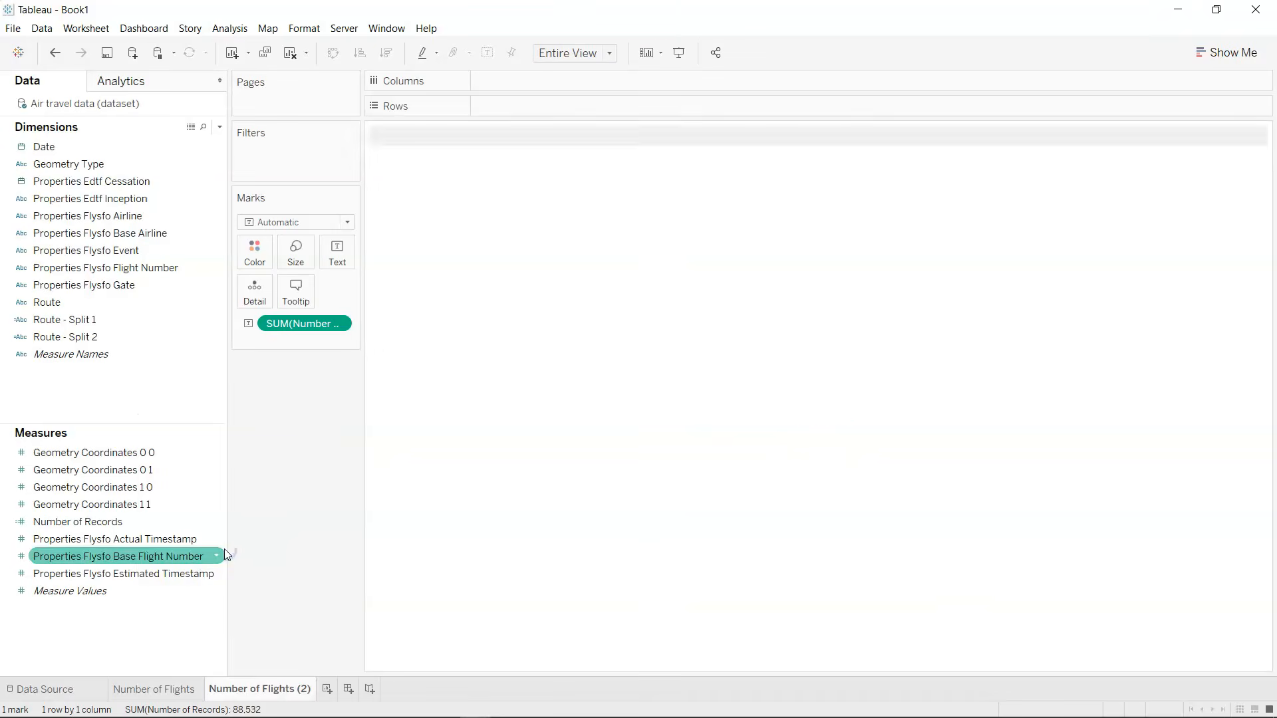
Check the layout of Dashboard 1 in the Airline Dashboard workbook, and return to Book1.
double_click(287, 692)
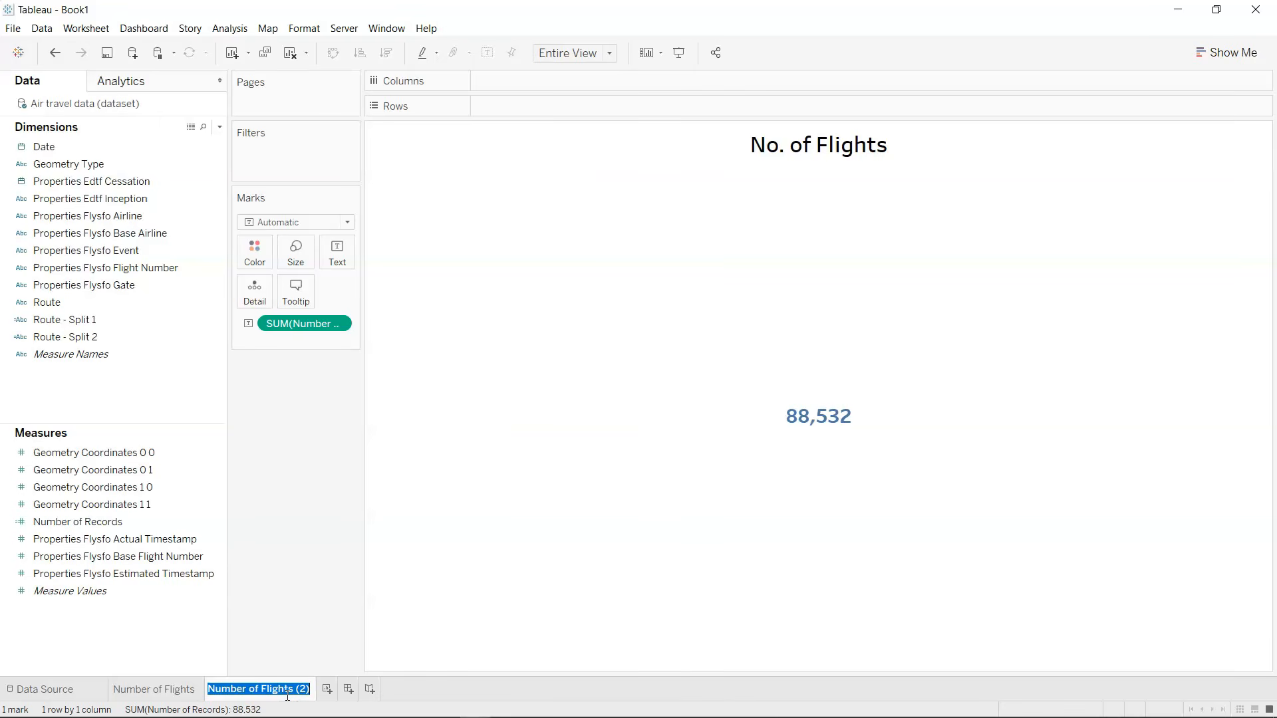
key(alt+Tab)
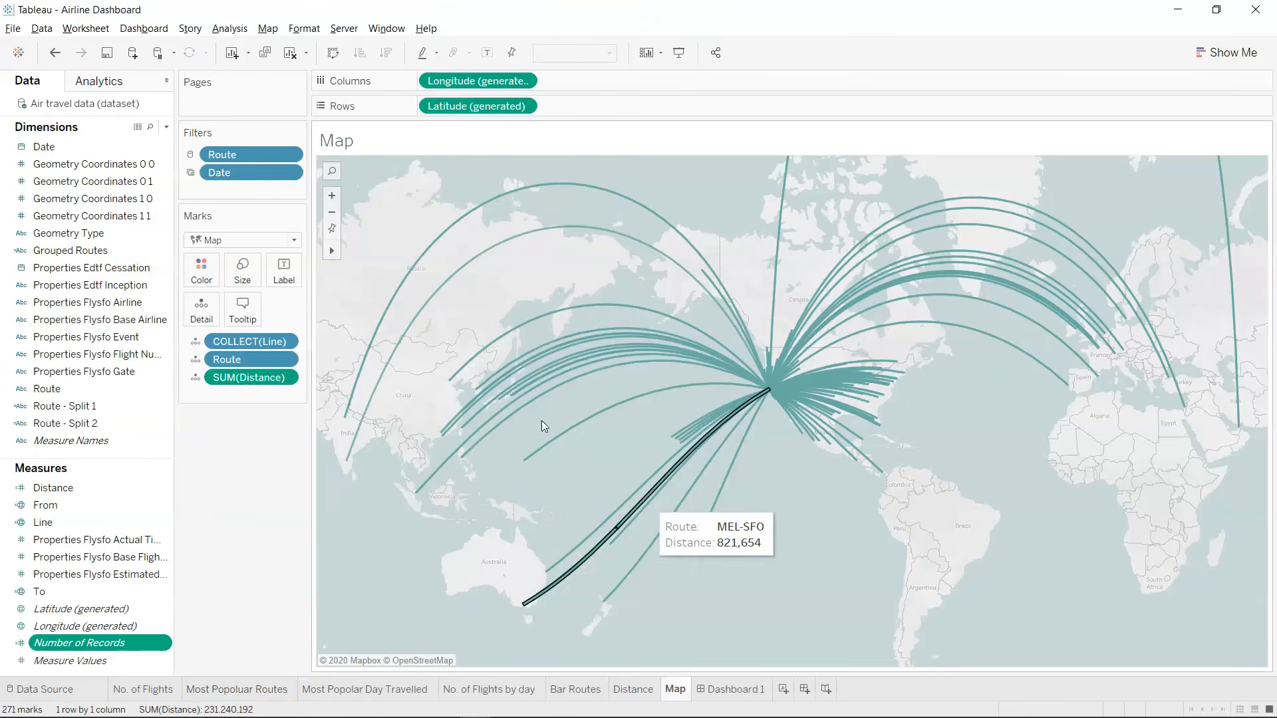
click(730, 690)
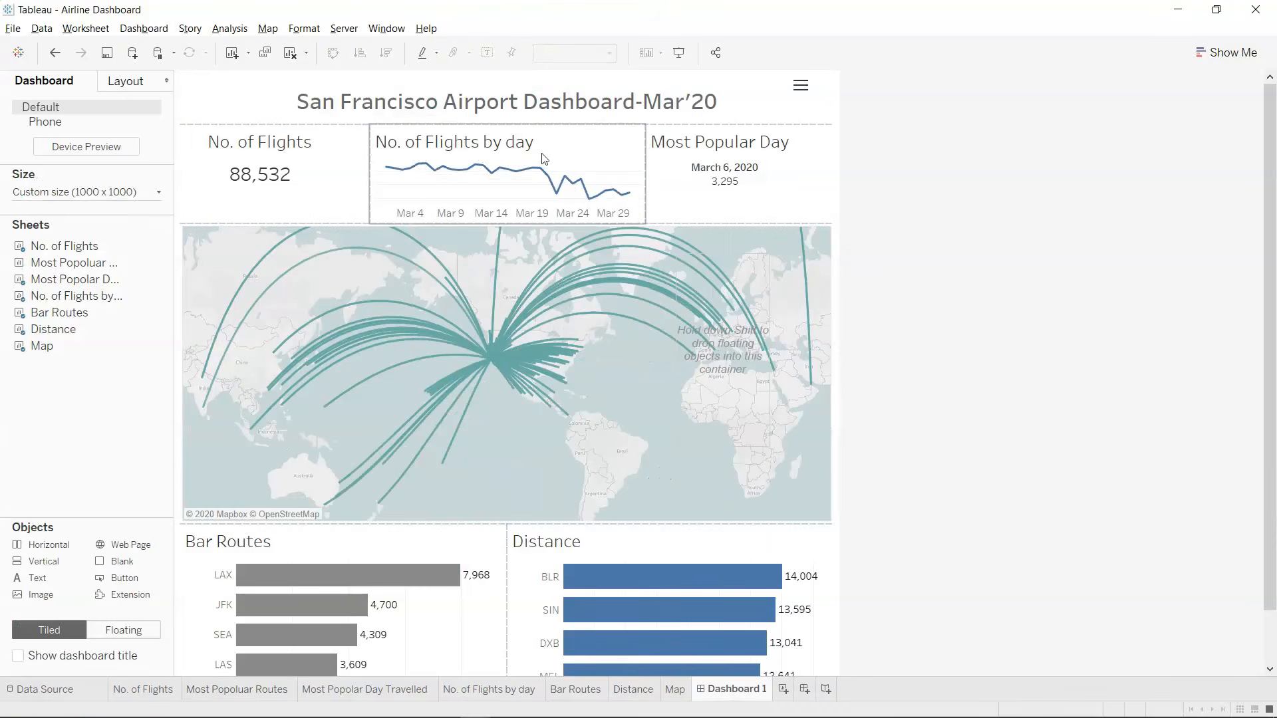
key(alt+Tab)
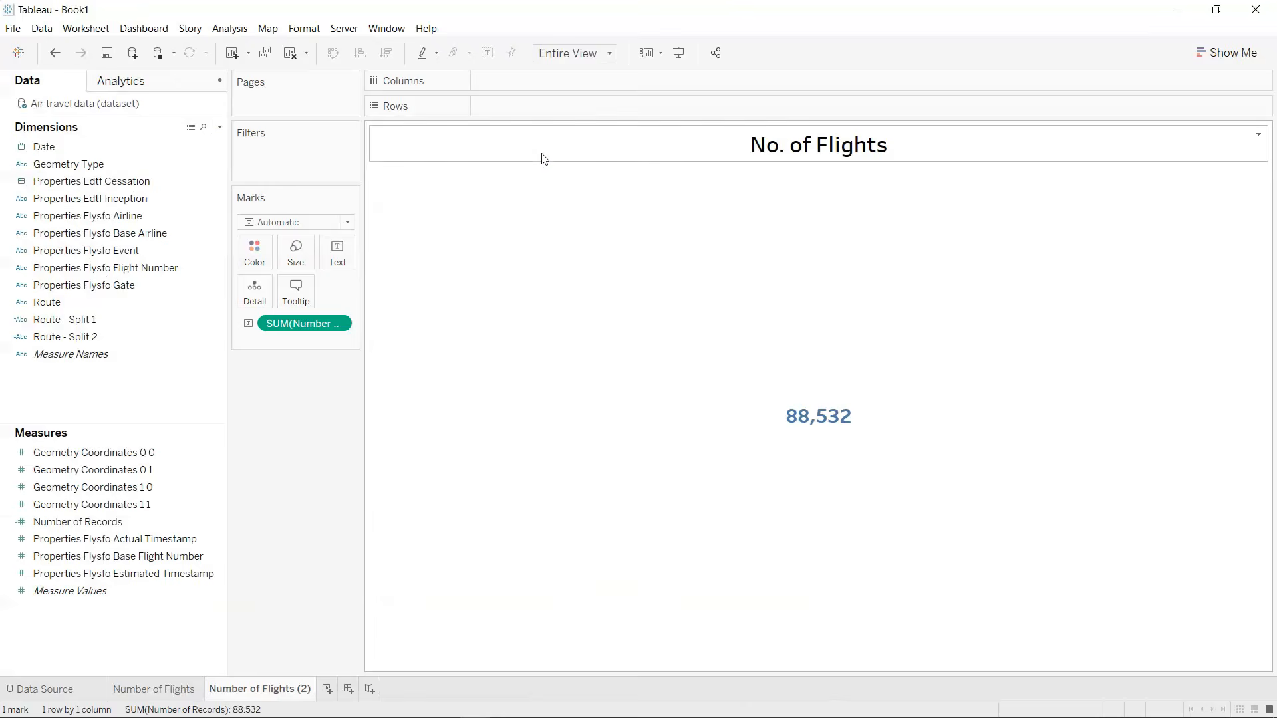
Rename the duplicated sheet as "Number of Flights by Day".
double_click(279, 681)
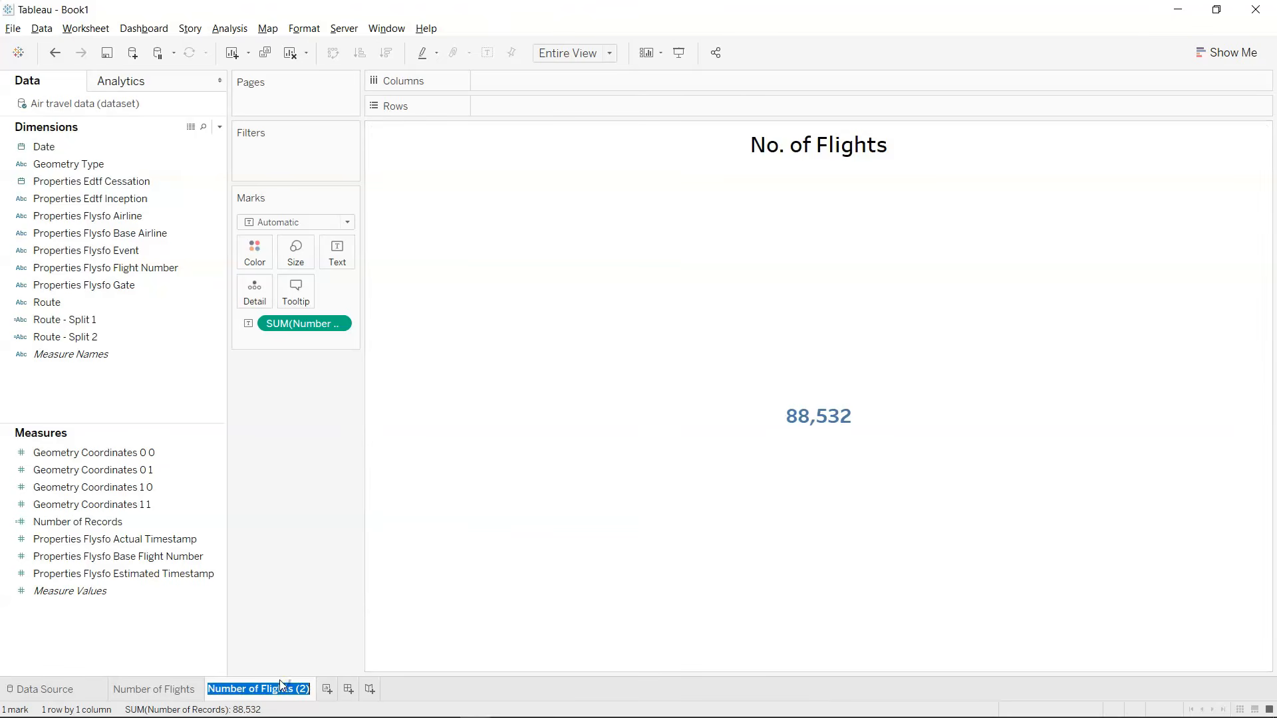
key(End)
key(BackSpace)
key(BackSpace)
key(BackSpace)
text(by Day)
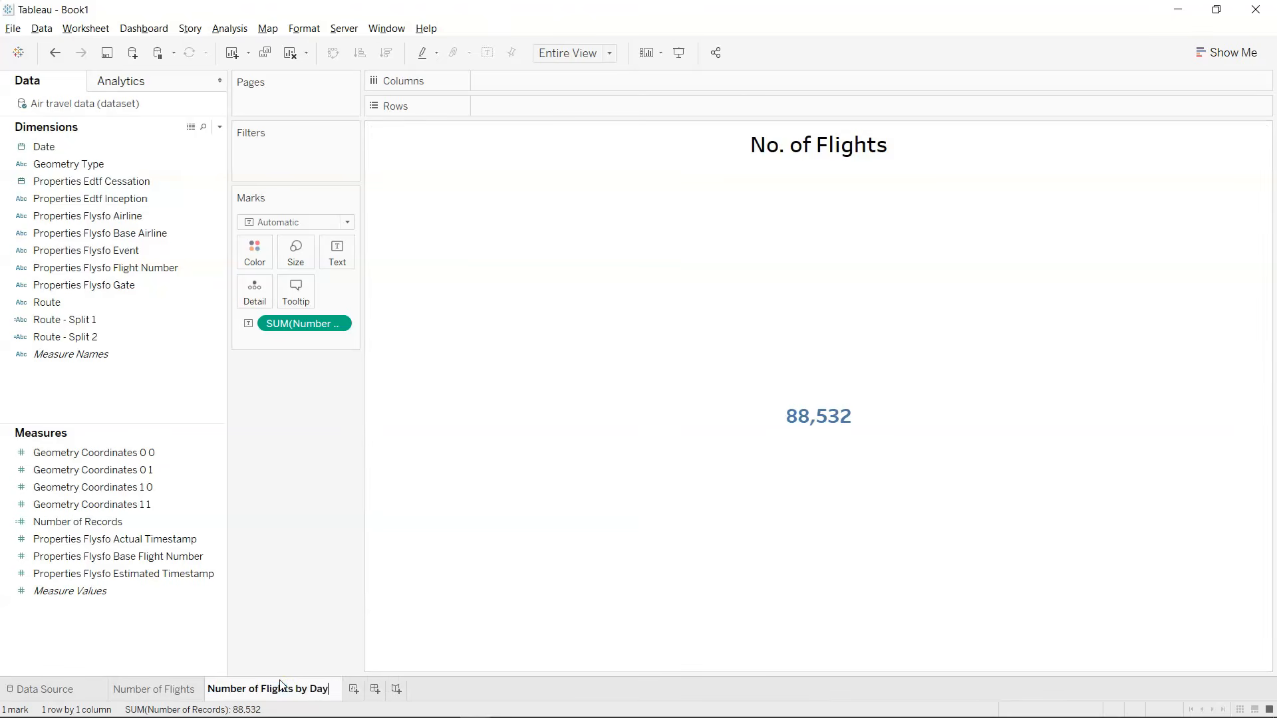
key(Return)
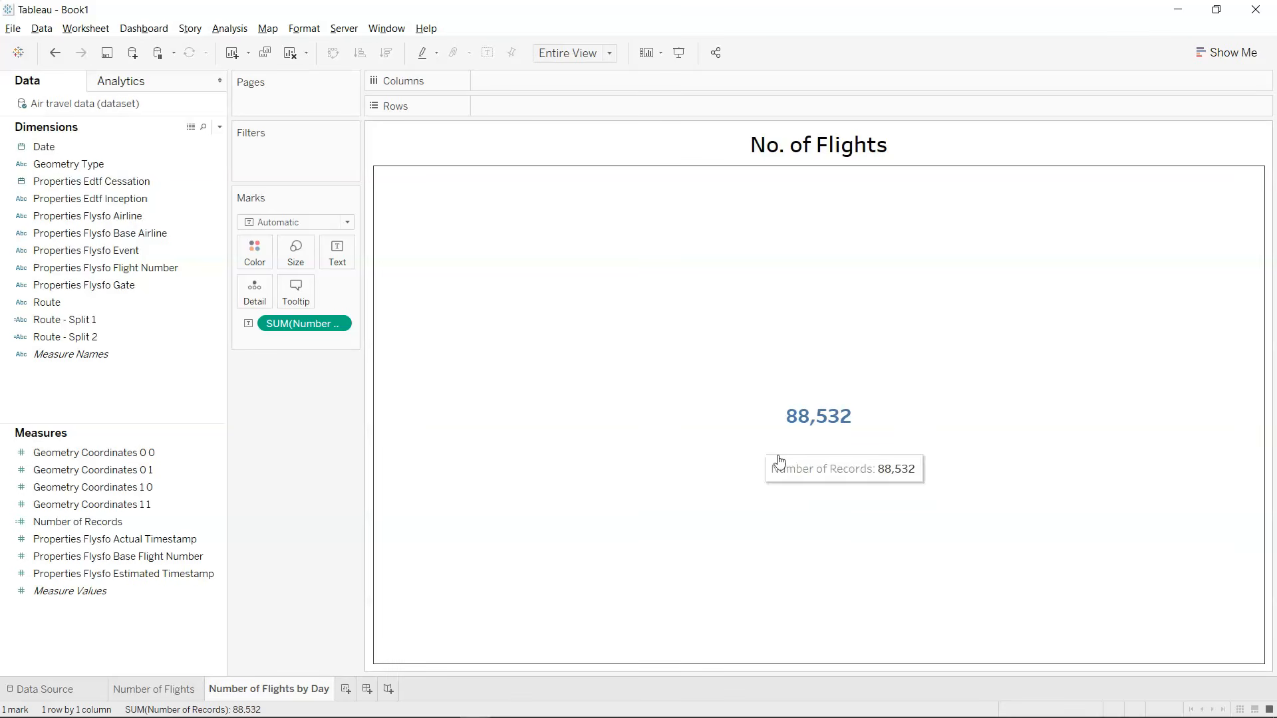
Change the duplicated sheet's title to "No. of Flights by Day".
double_click(822, 144)
click(836, 372)
text(by Day)
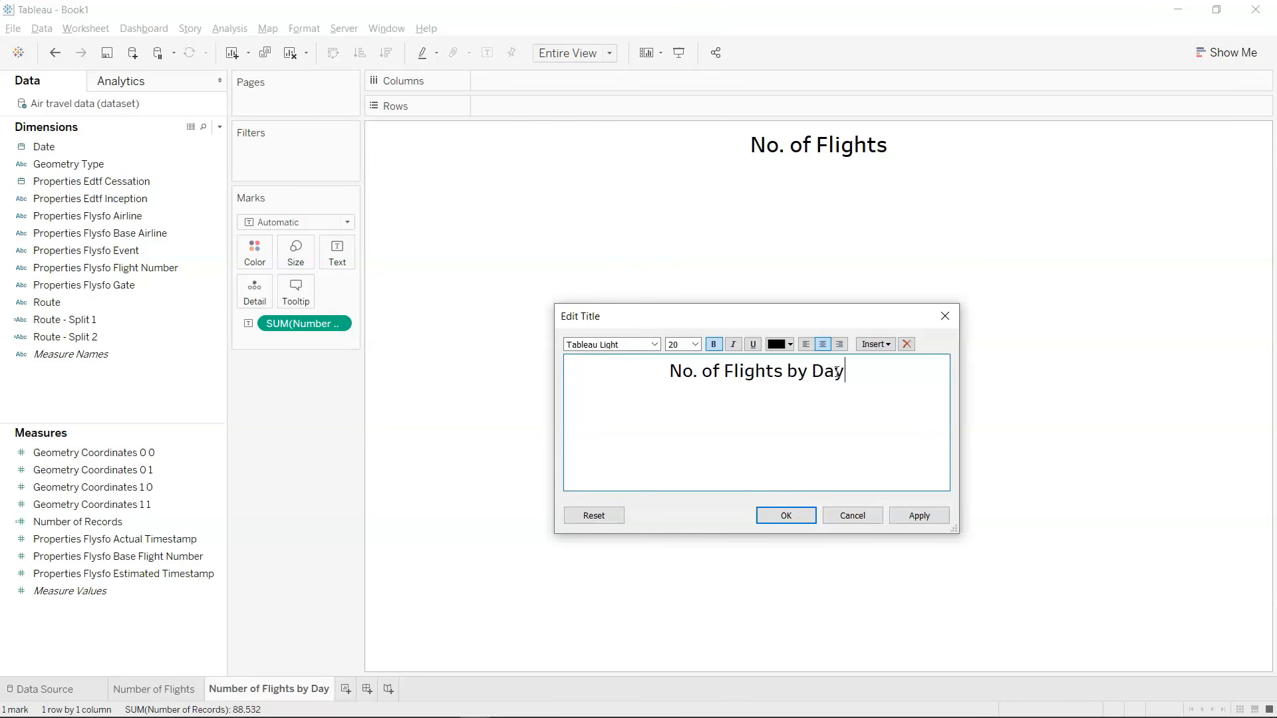
click(796, 520)
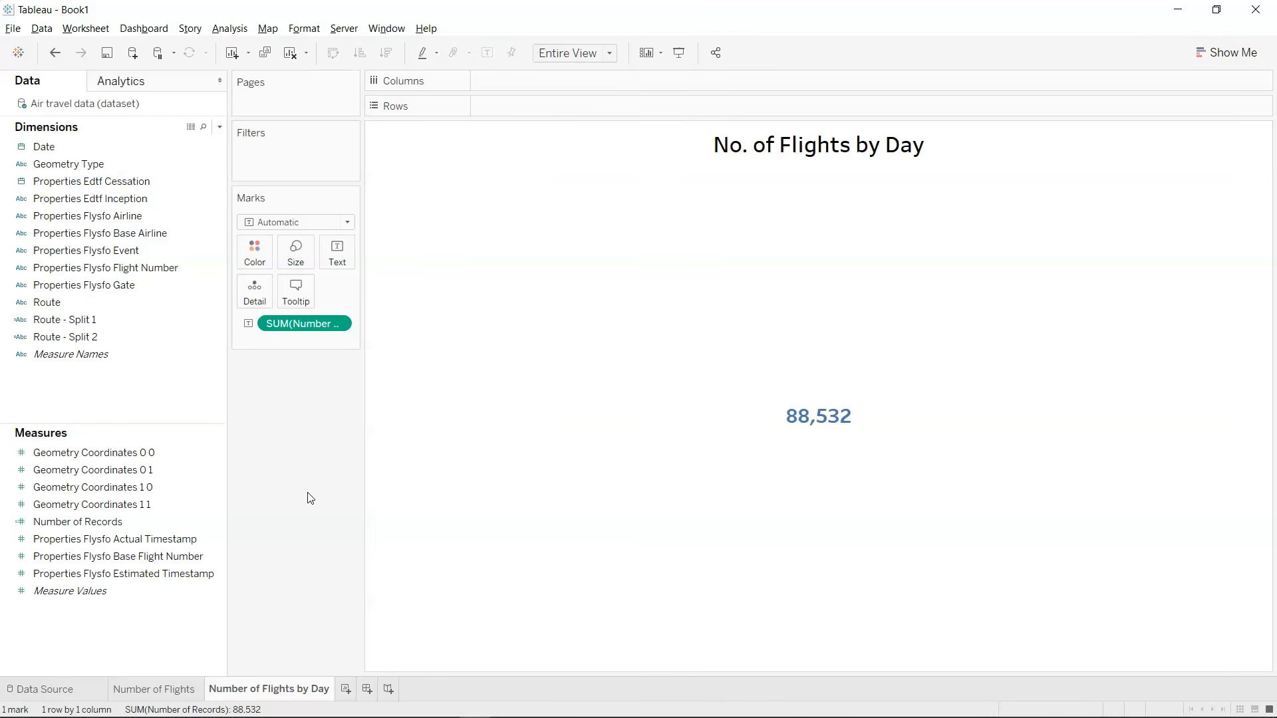
Plot flights per day as a line, with continuous DAY(Date) on Columns and SUM(Number of Records) on Rows.
click(159, 146)
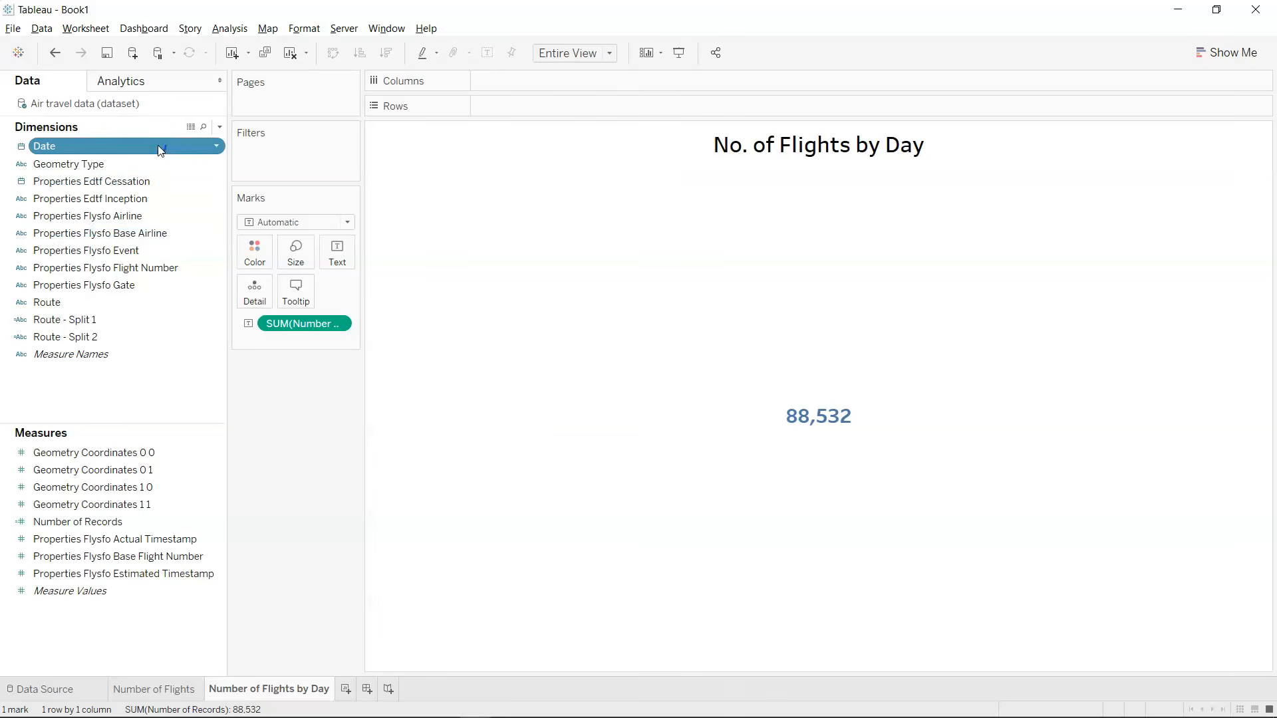
drag(159, 147, 570, 78)
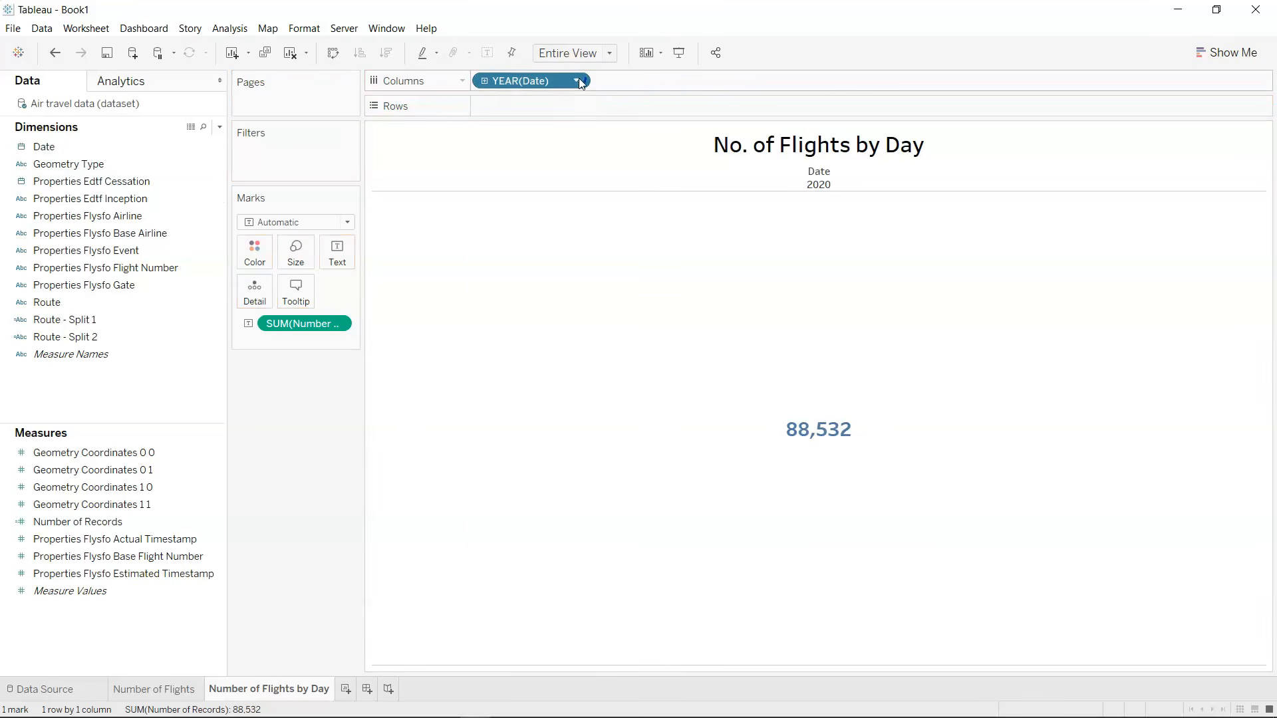
click(578, 80)
click(593, 438)
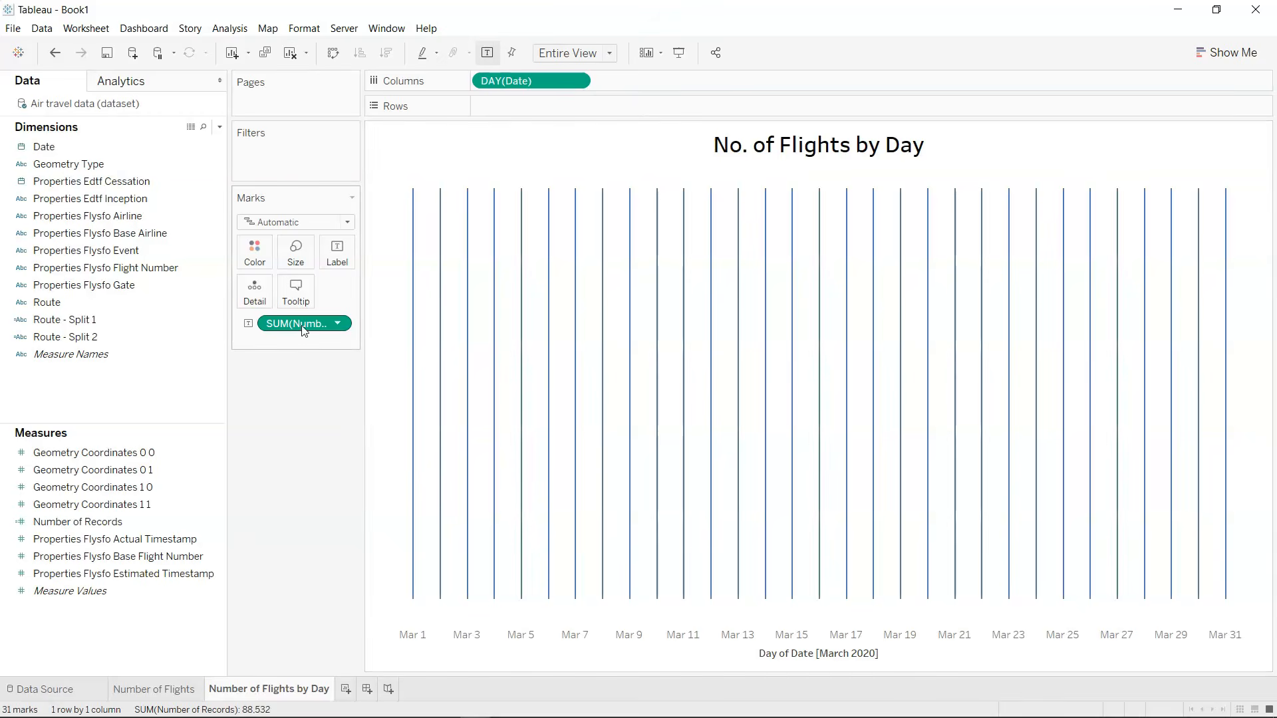
drag(305, 326, 538, 109)
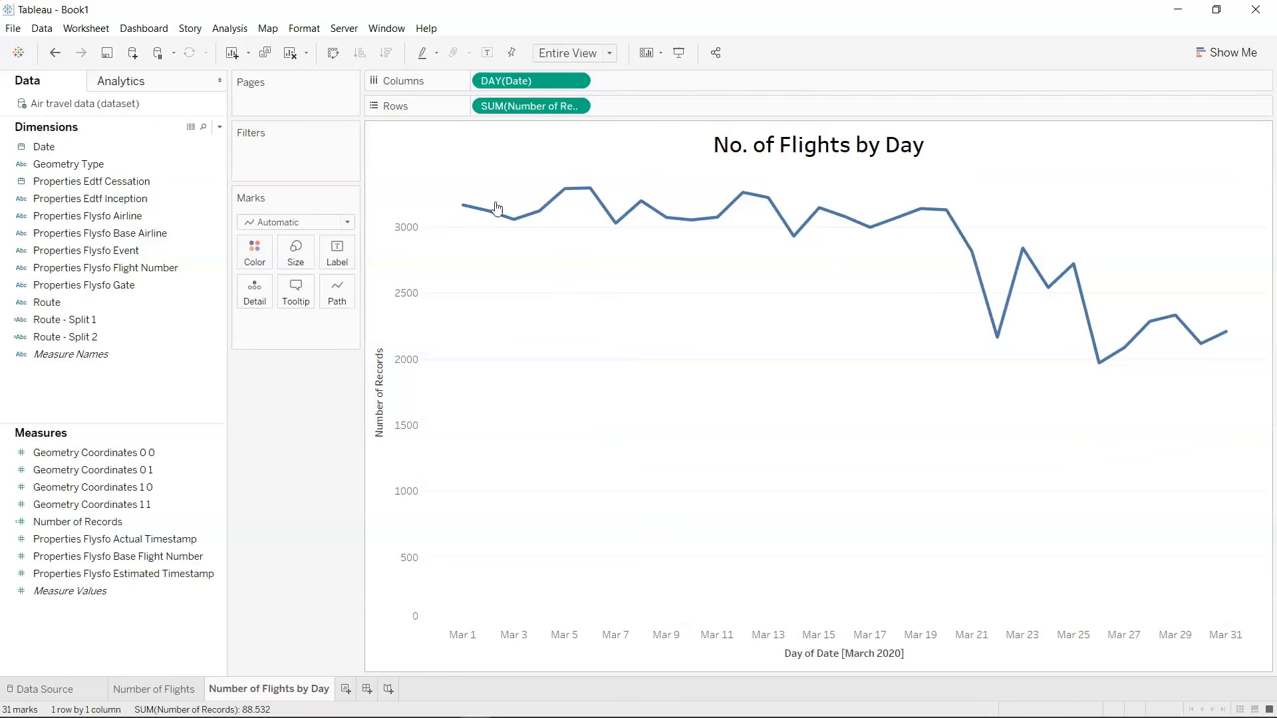
mouse_move(1132, 358)
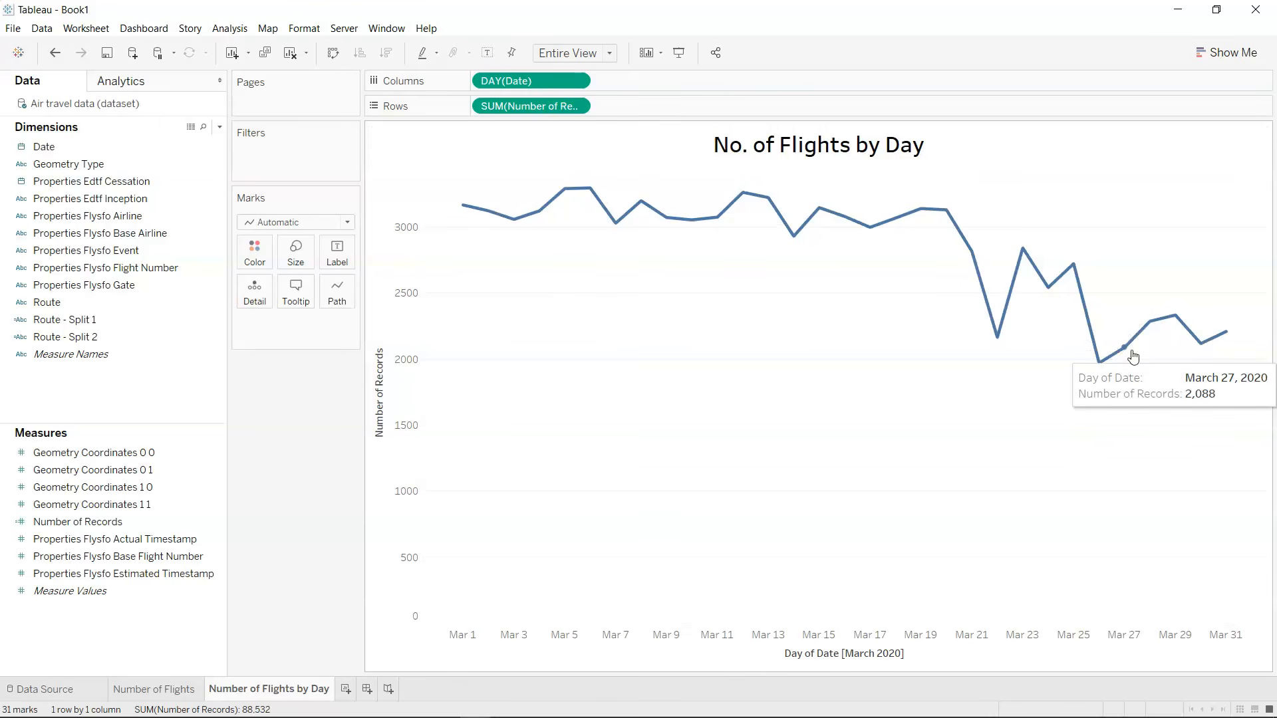
click(1216, 60)
click(1216, 62)
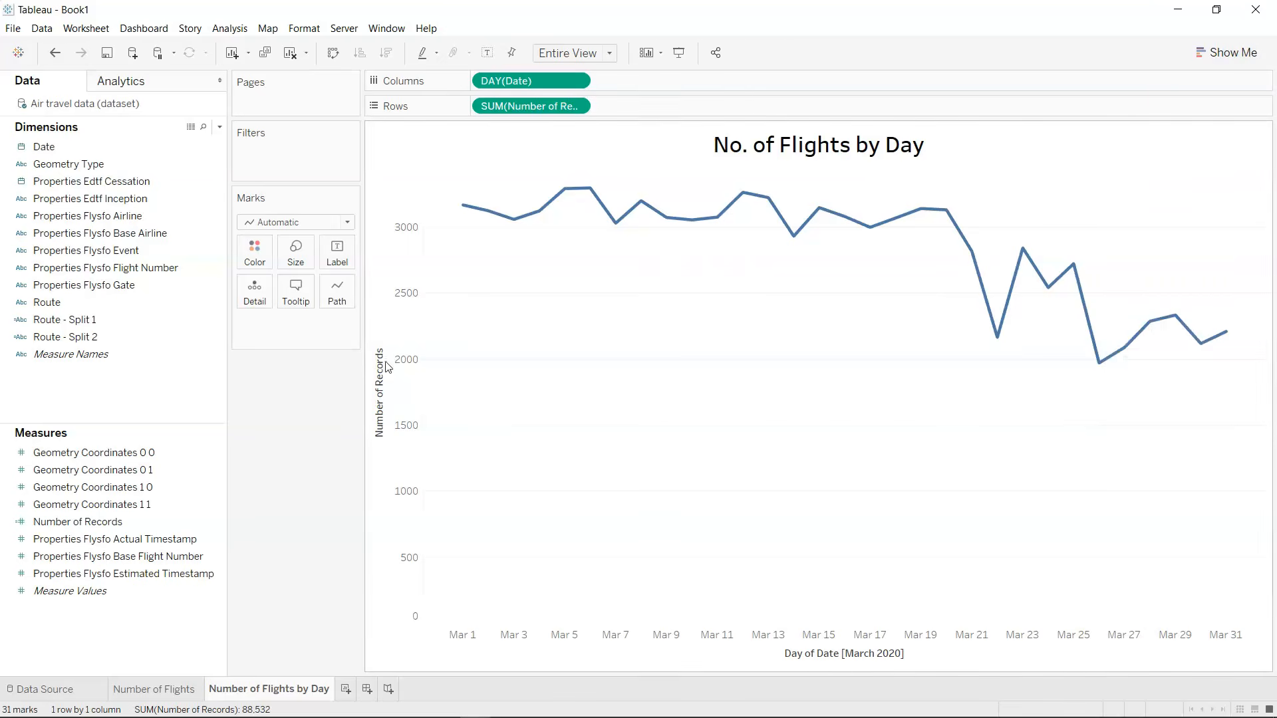
Hide the header of the Number of Records axis in the line chart.
right_click(402, 364)
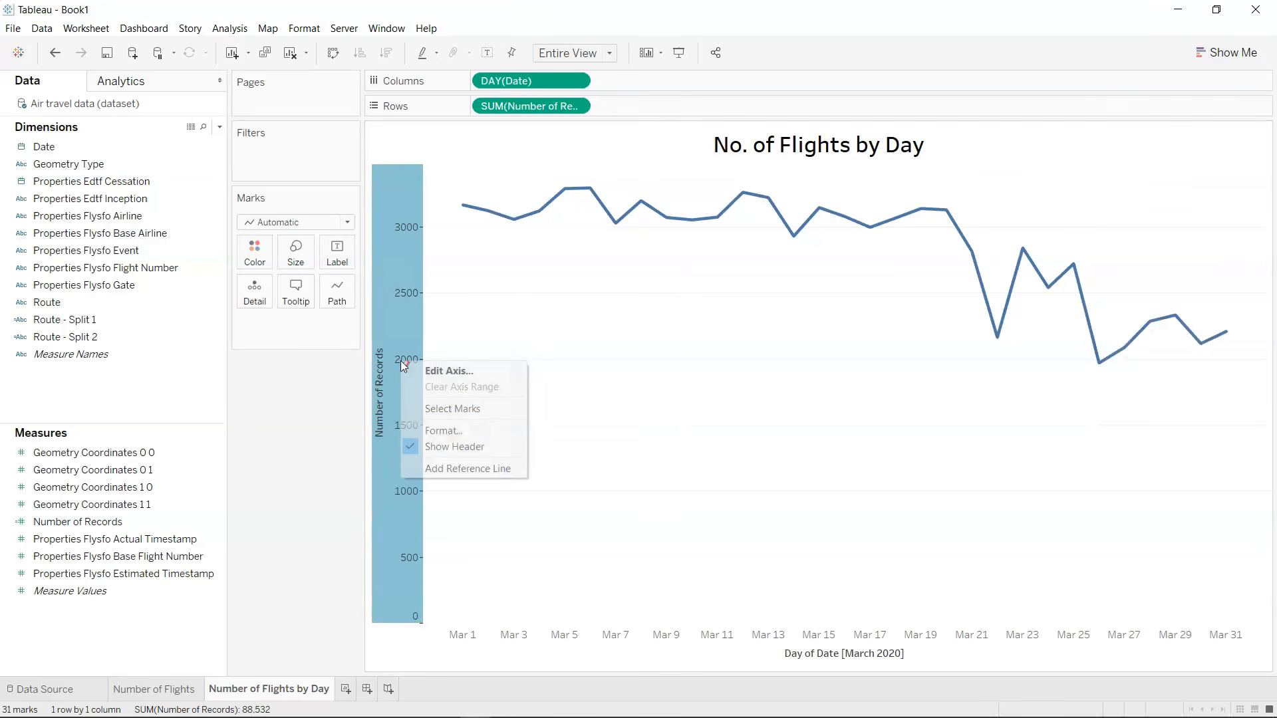
click(445, 447)
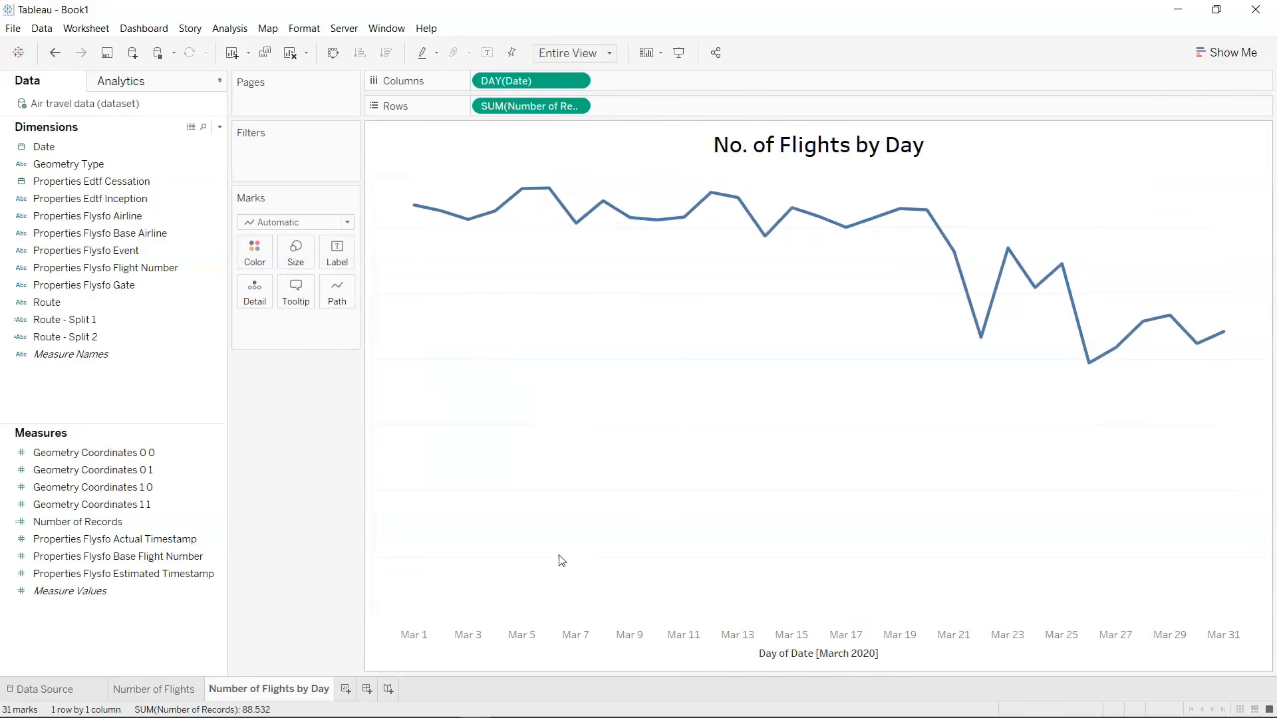
Hide the header of the date axis below the flights-per-day line chart.
right_click(571, 643)
click(624, 613)
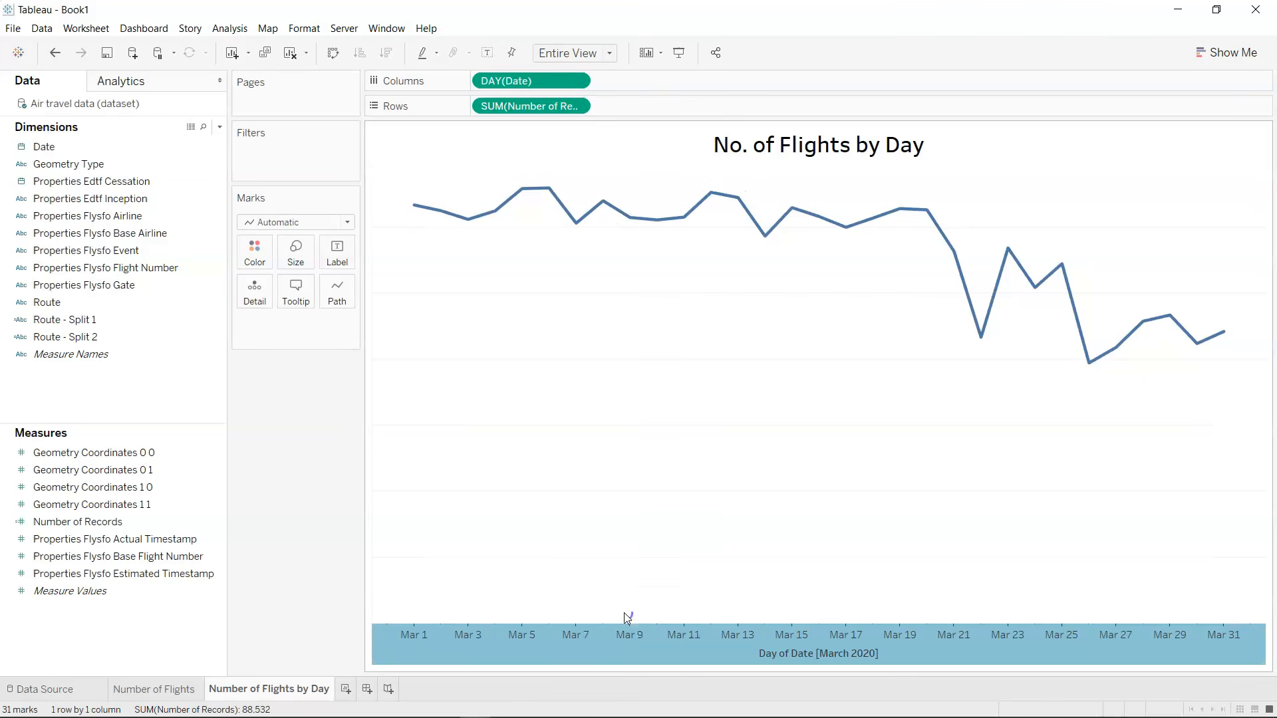
mouse_move(1083, 352)
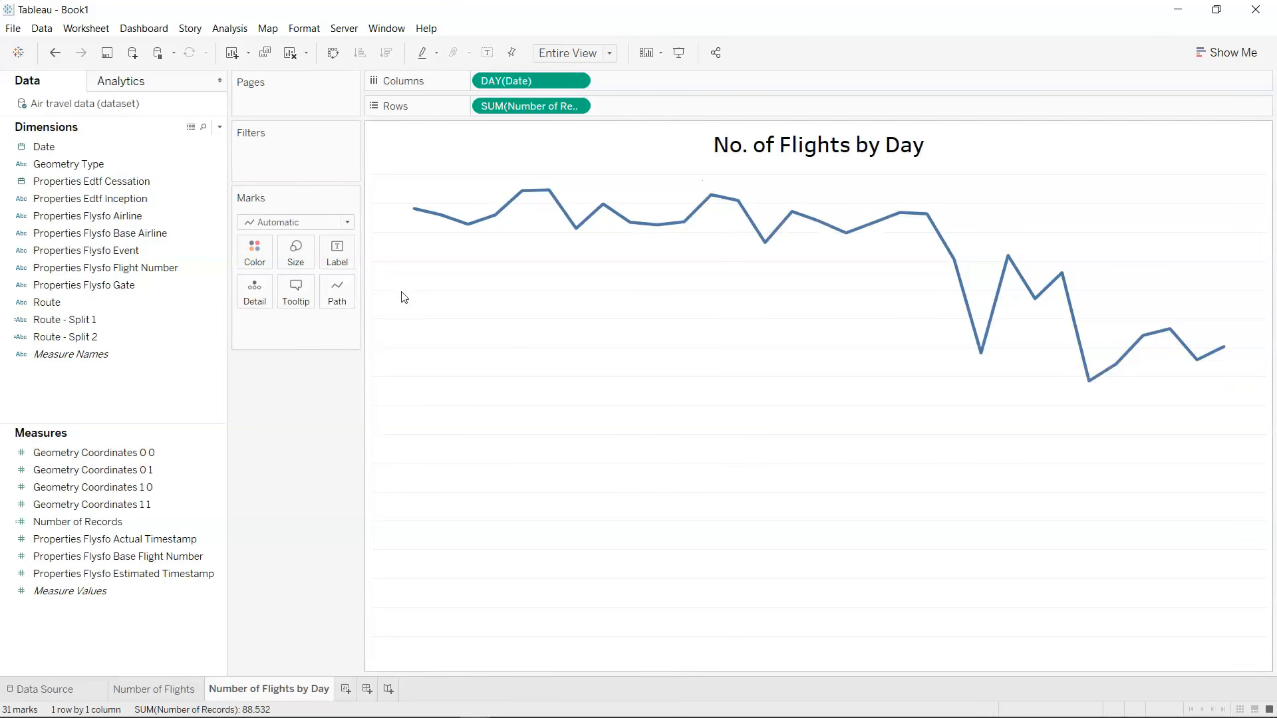
Try the two stepped line types on the flights line, and return it to the straight line type.
click(338, 303)
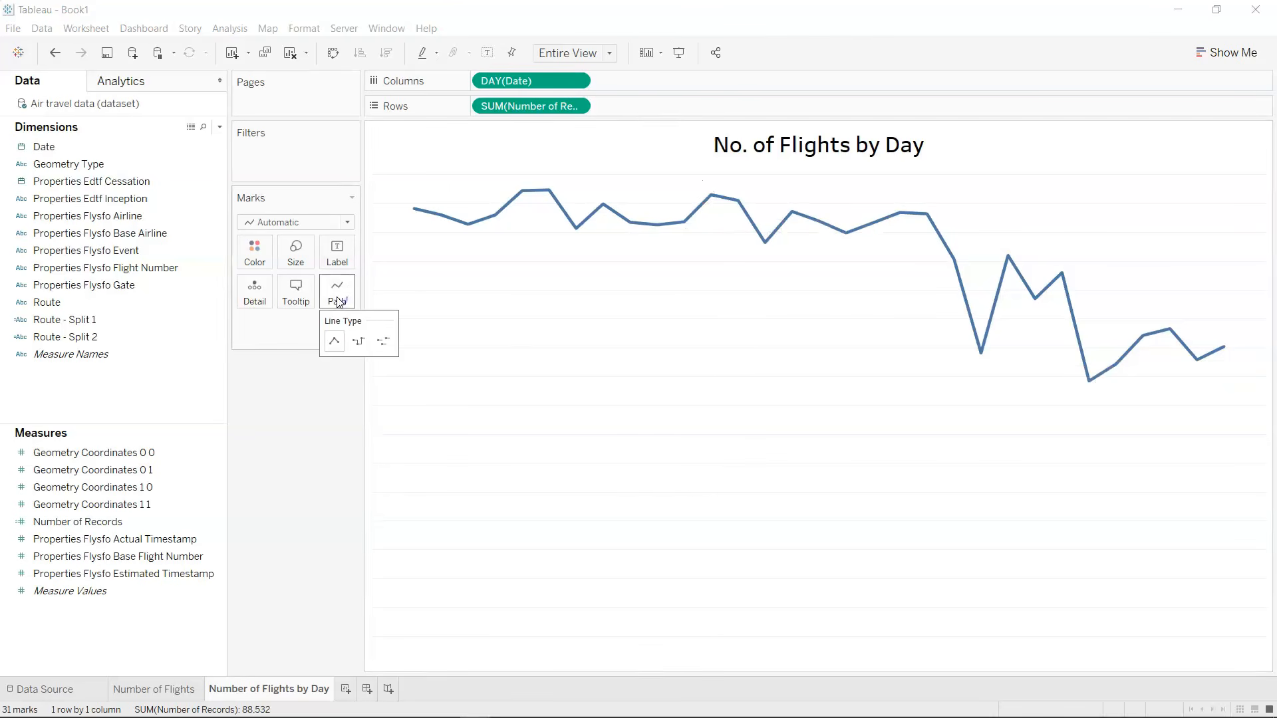
click(359, 341)
click(383, 344)
click(359, 342)
click(334, 342)
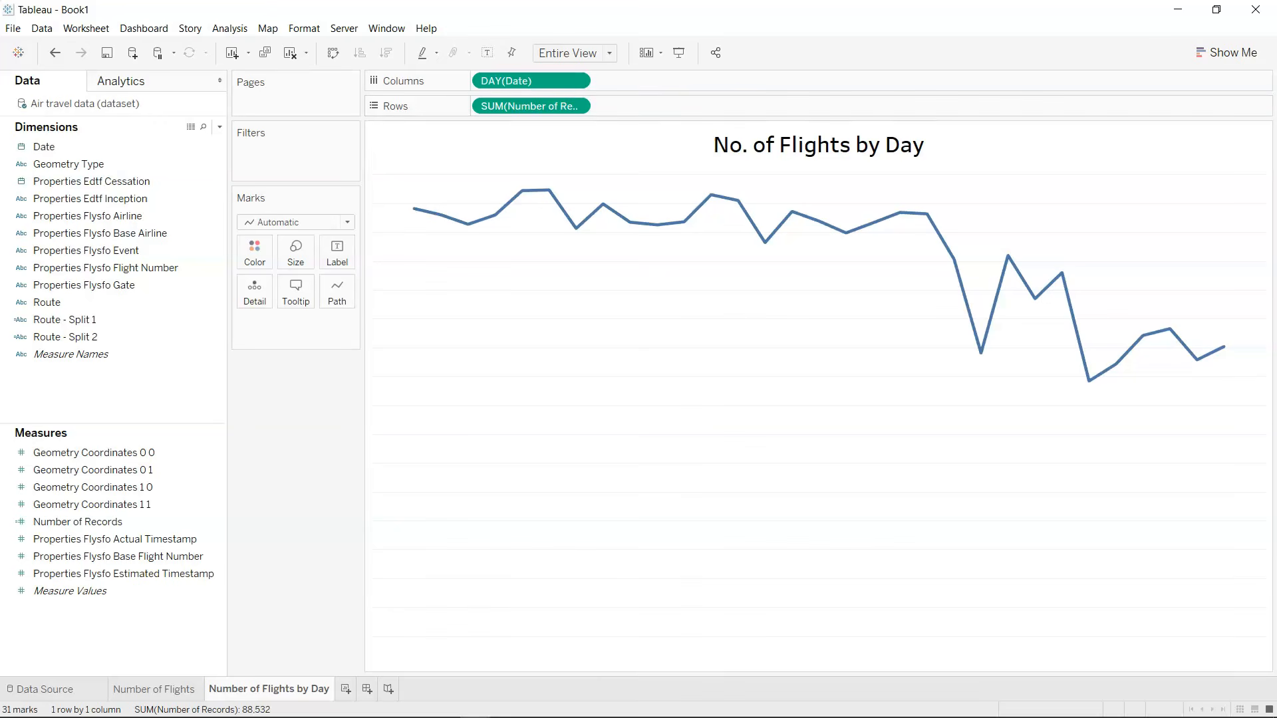
Show mark labels on the flights line for the Min/Max points only.
click(339, 267)
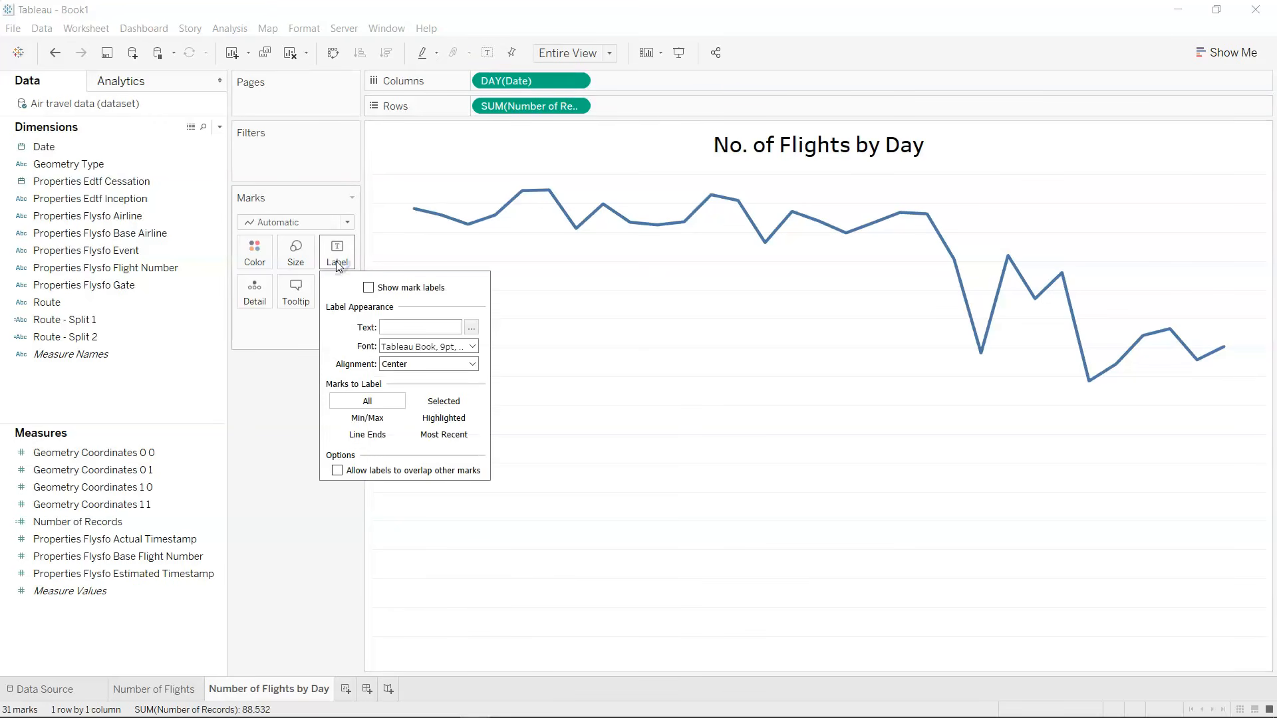
click(369, 288)
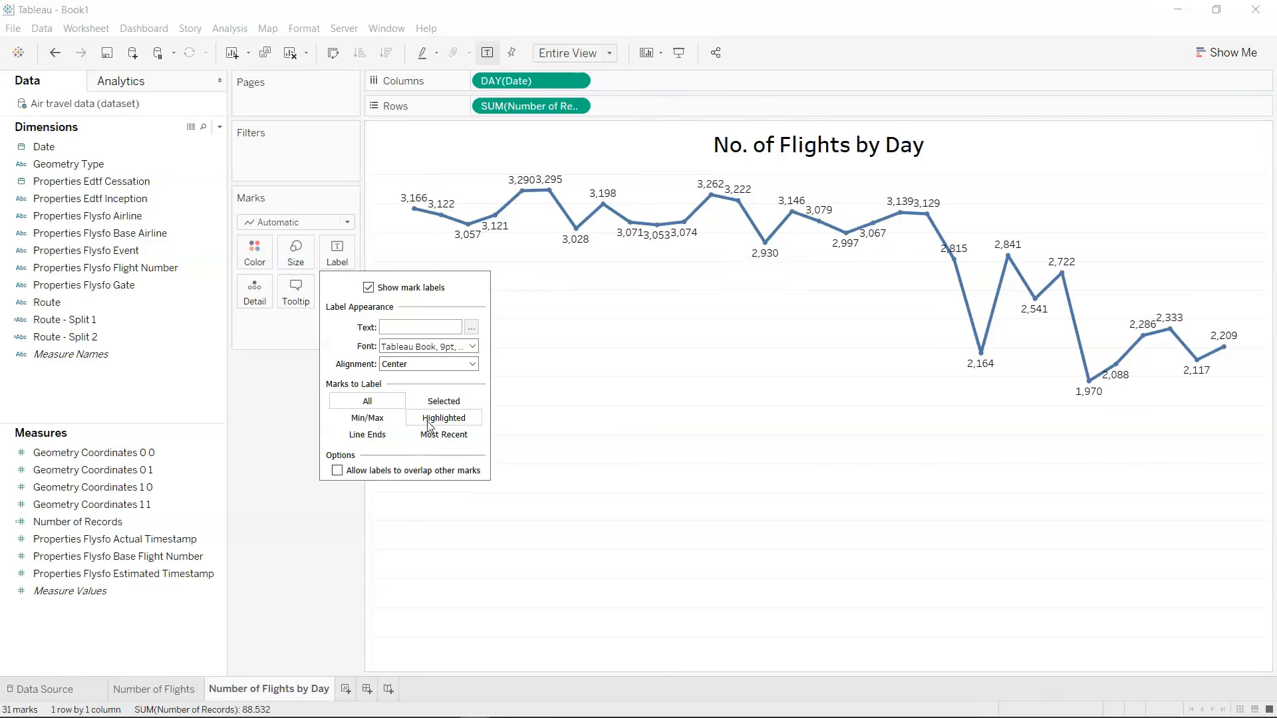
click(375, 422)
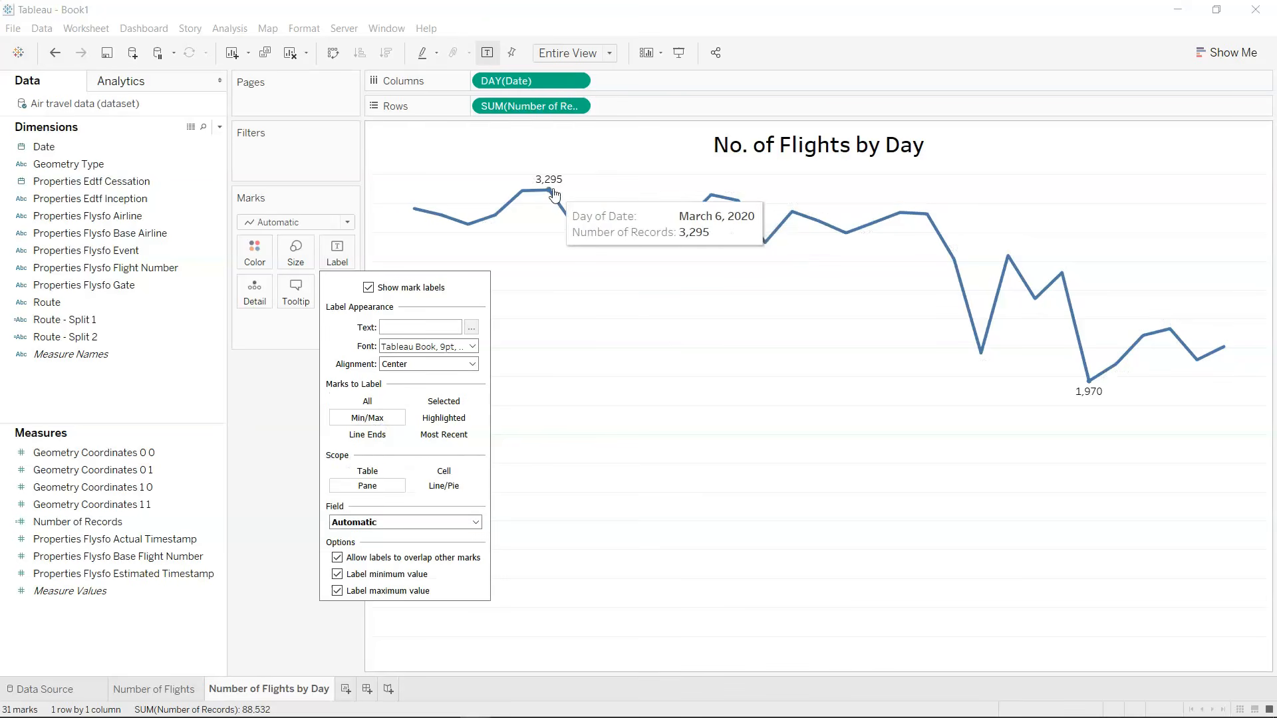
mouse_move(542, 189)
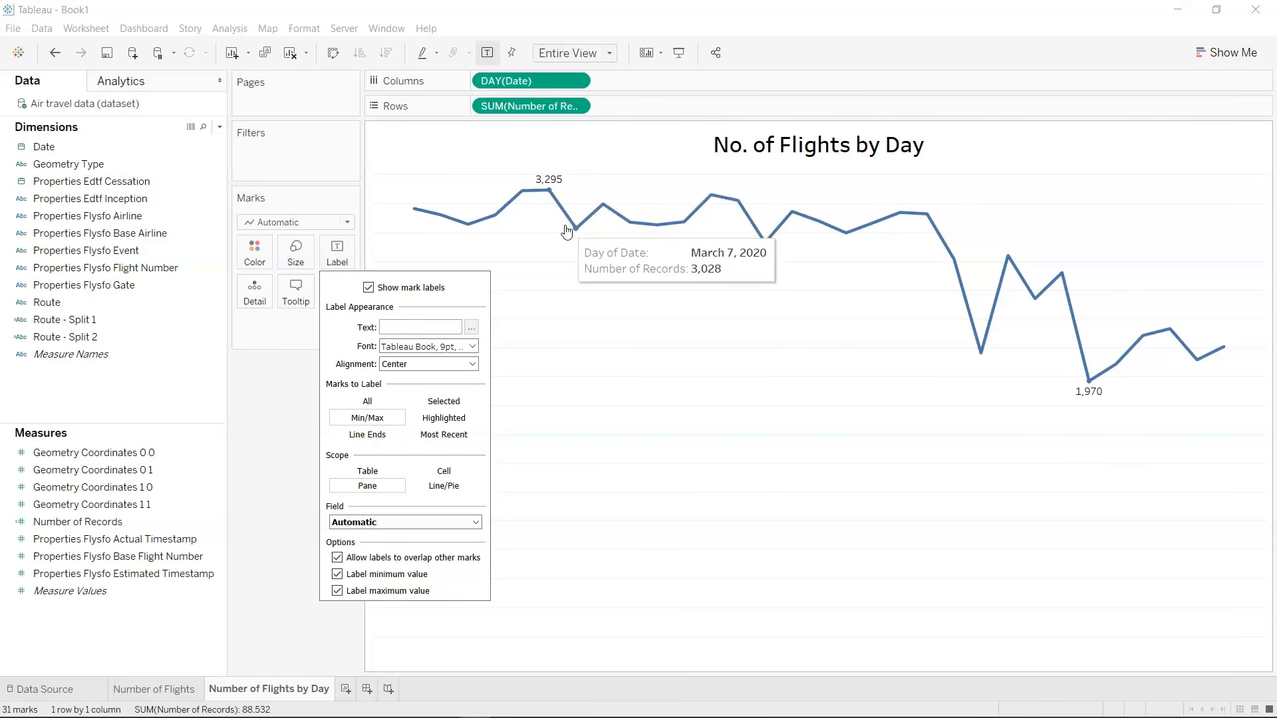
Try labelling the Line Ends and the Most Recent mark, and return the mark labels to Min/Max.
click(384, 437)
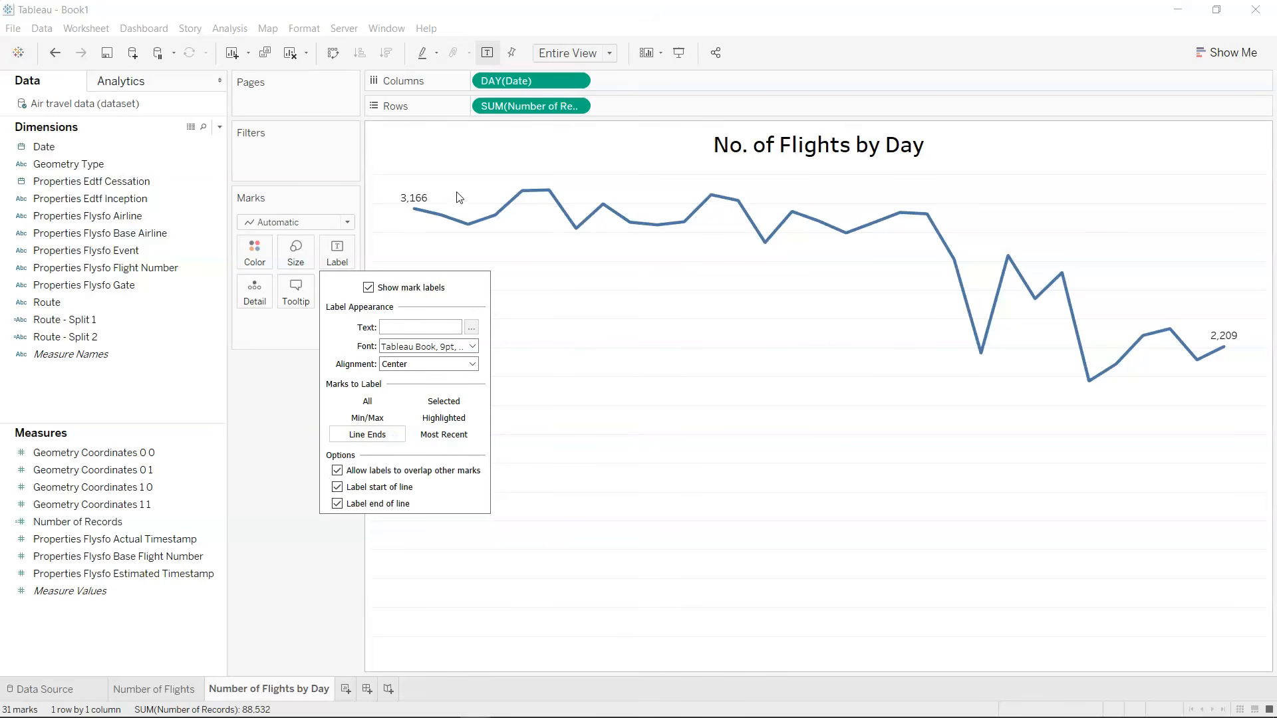
mouse_move(413, 213)
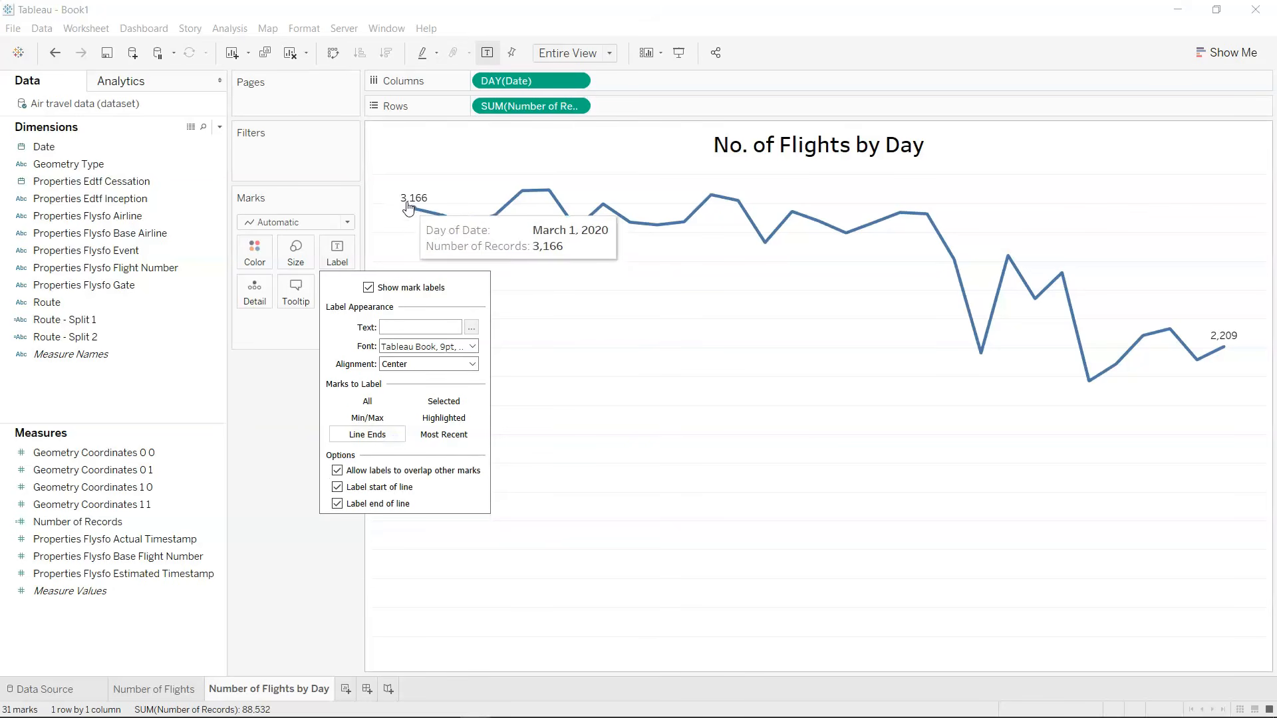
mouse_move(1227, 353)
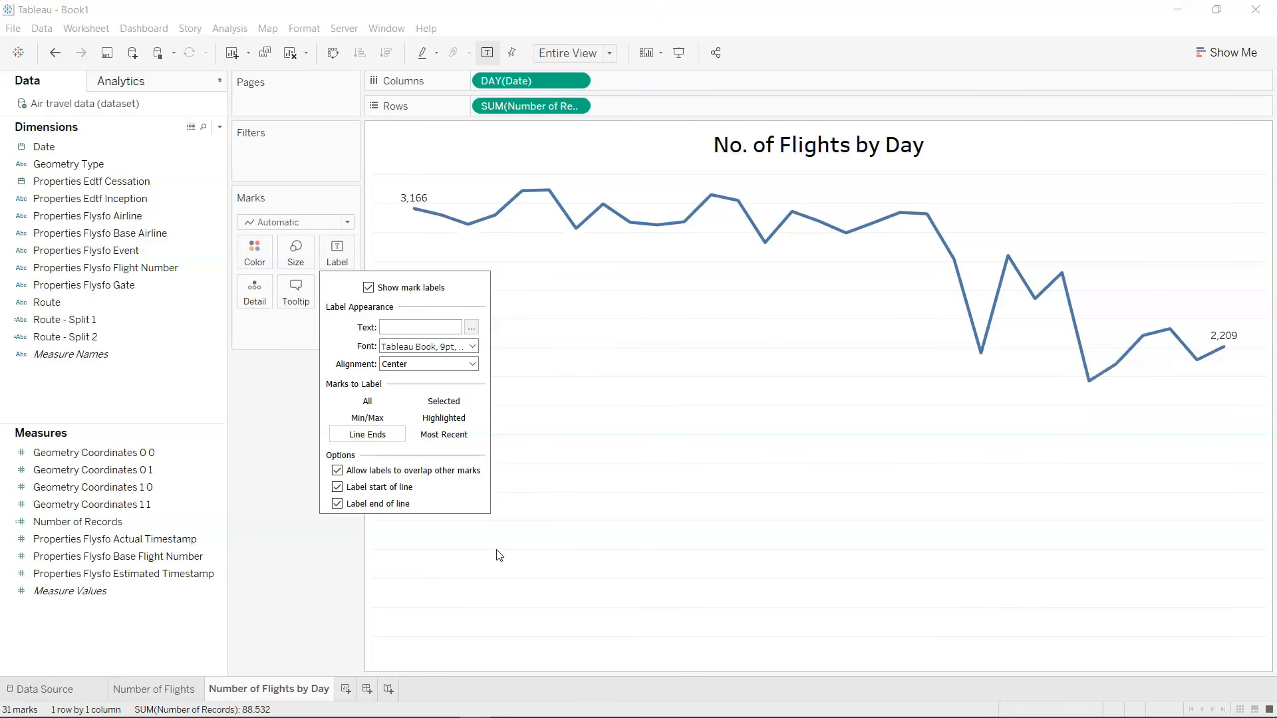
click(455, 440)
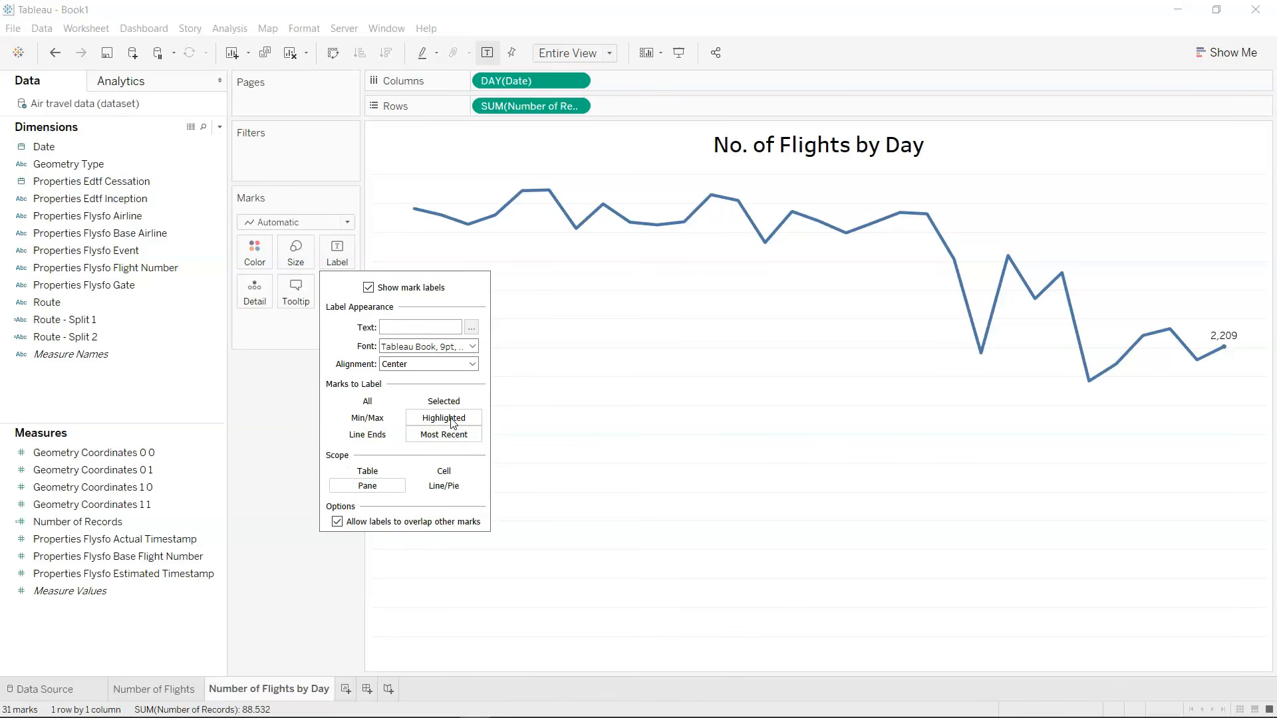
click(376, 425)
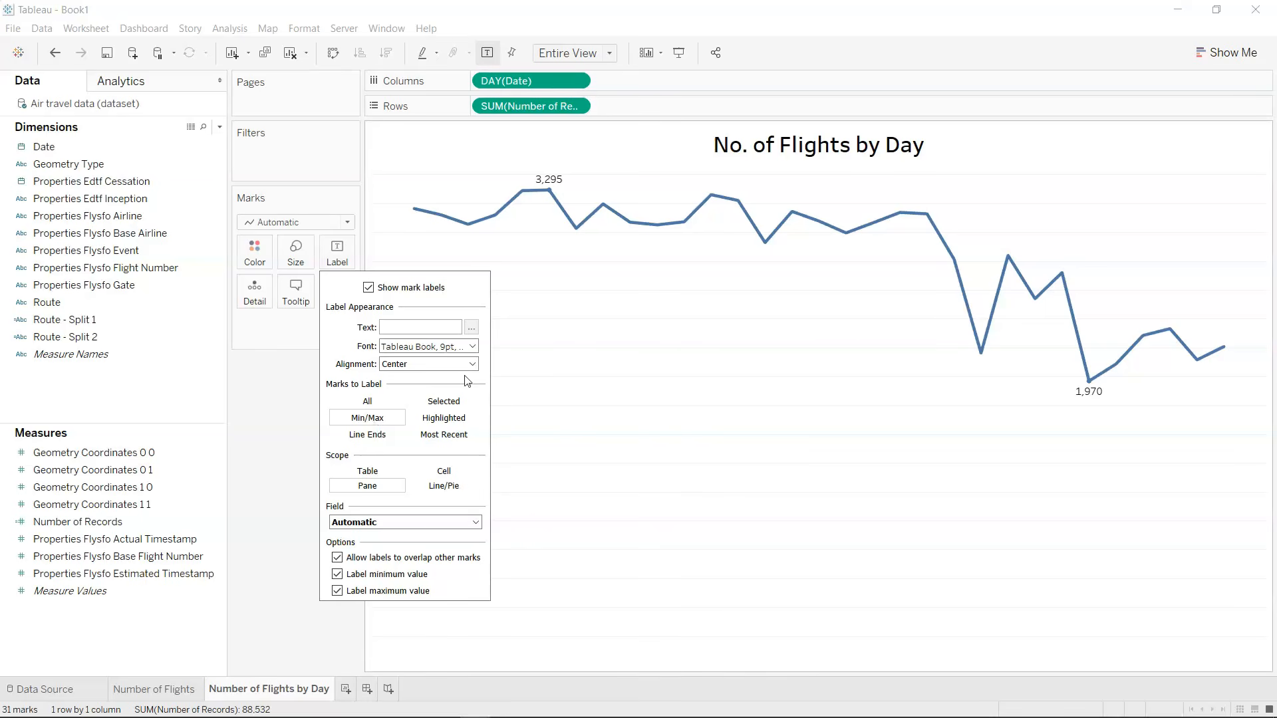
click(610, 466)
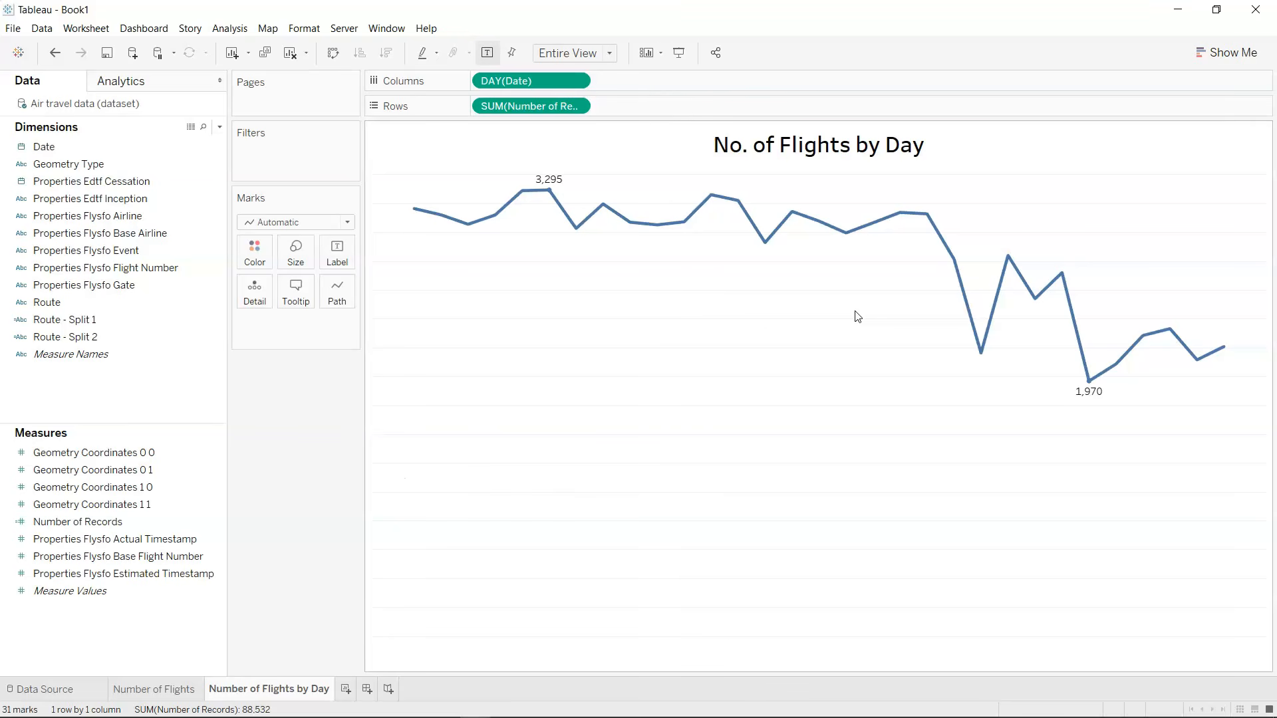
Duplicate the Number of Flights sheet and place the copy after Number of Flights by Day.
click(177, 690)
right_click(175, 693)
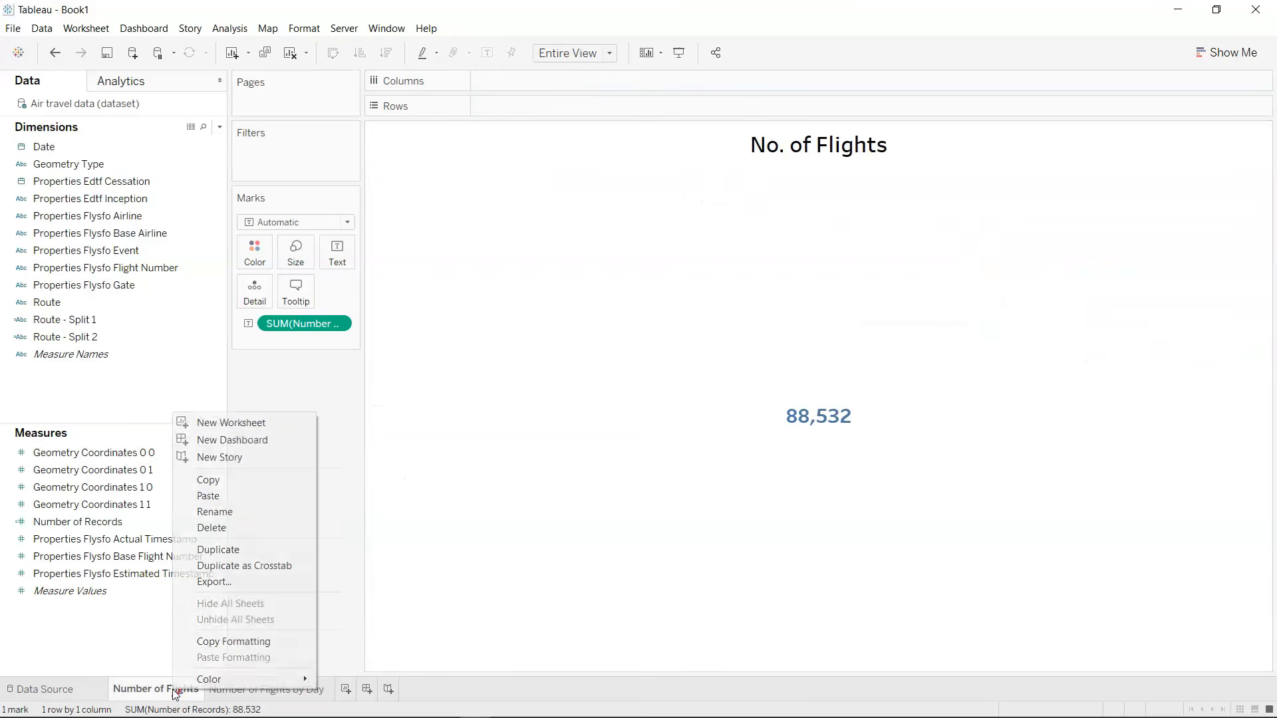
click(269, 552)
drag(300, 690, 392, 688)
Rename the duplicated sheet as "Most Popular Day".
double_click(400, 689)
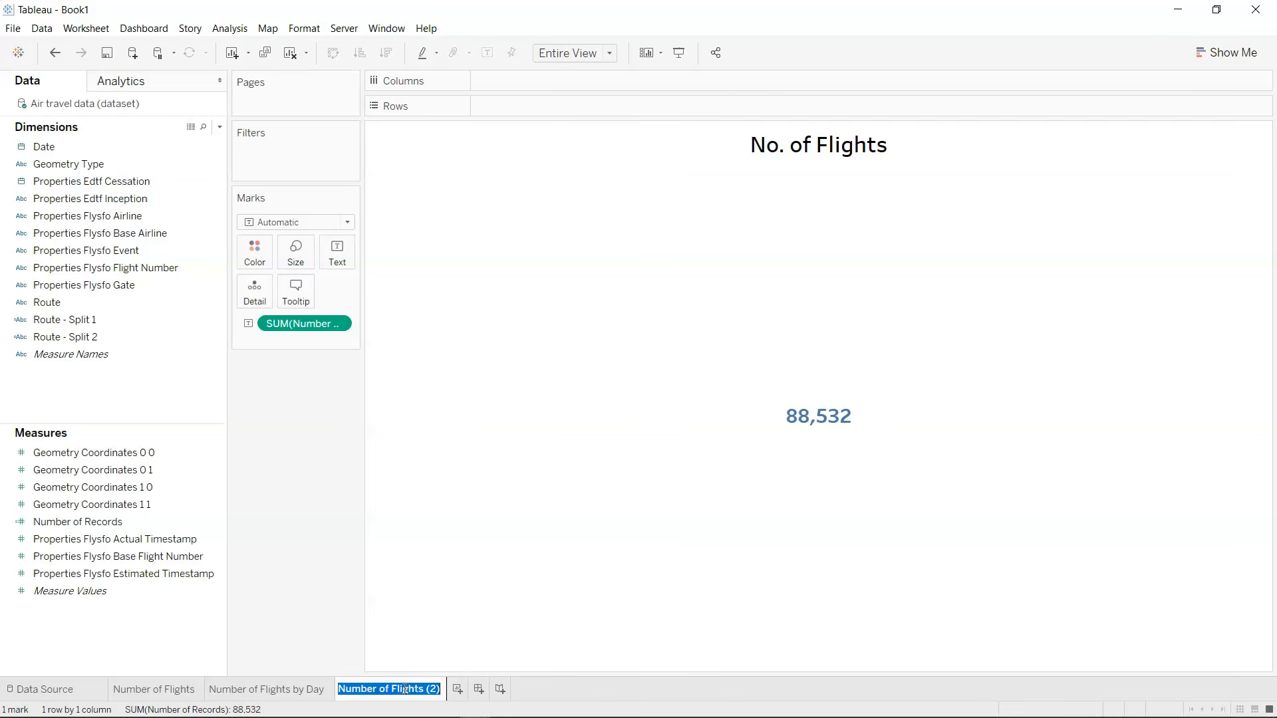
key(Return)
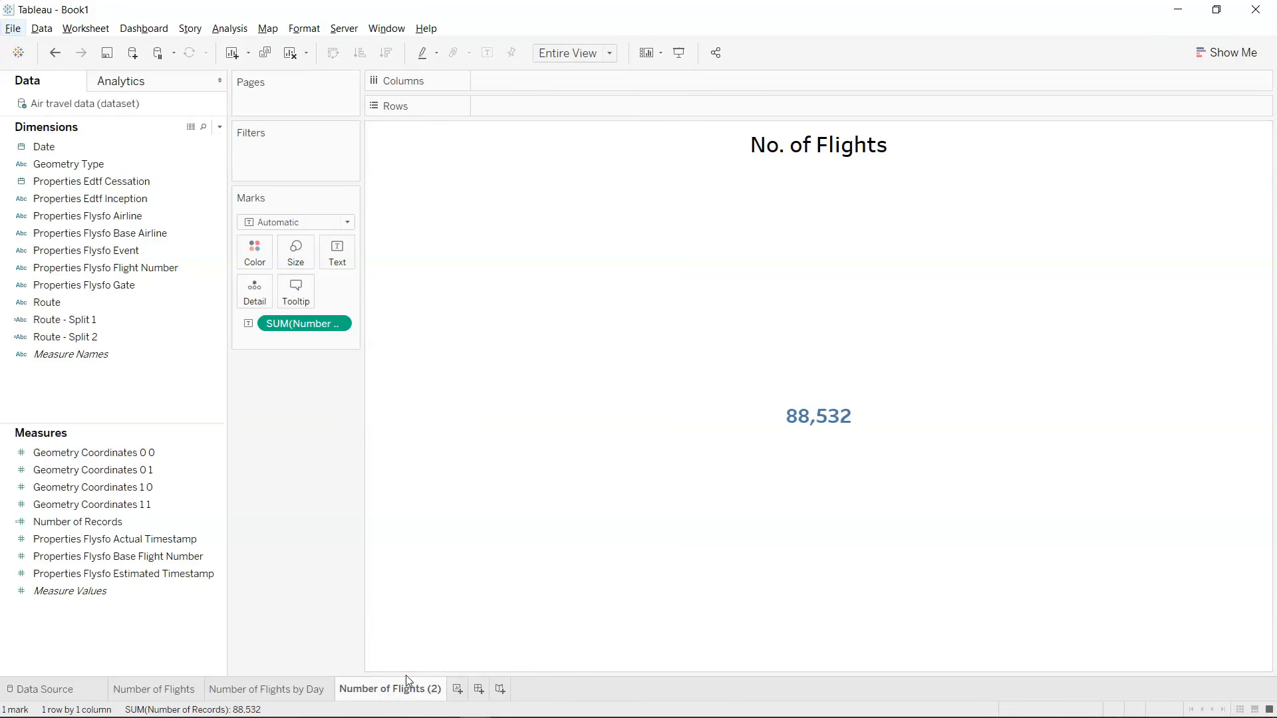
double_click(401, 694)
text(Most Pop)
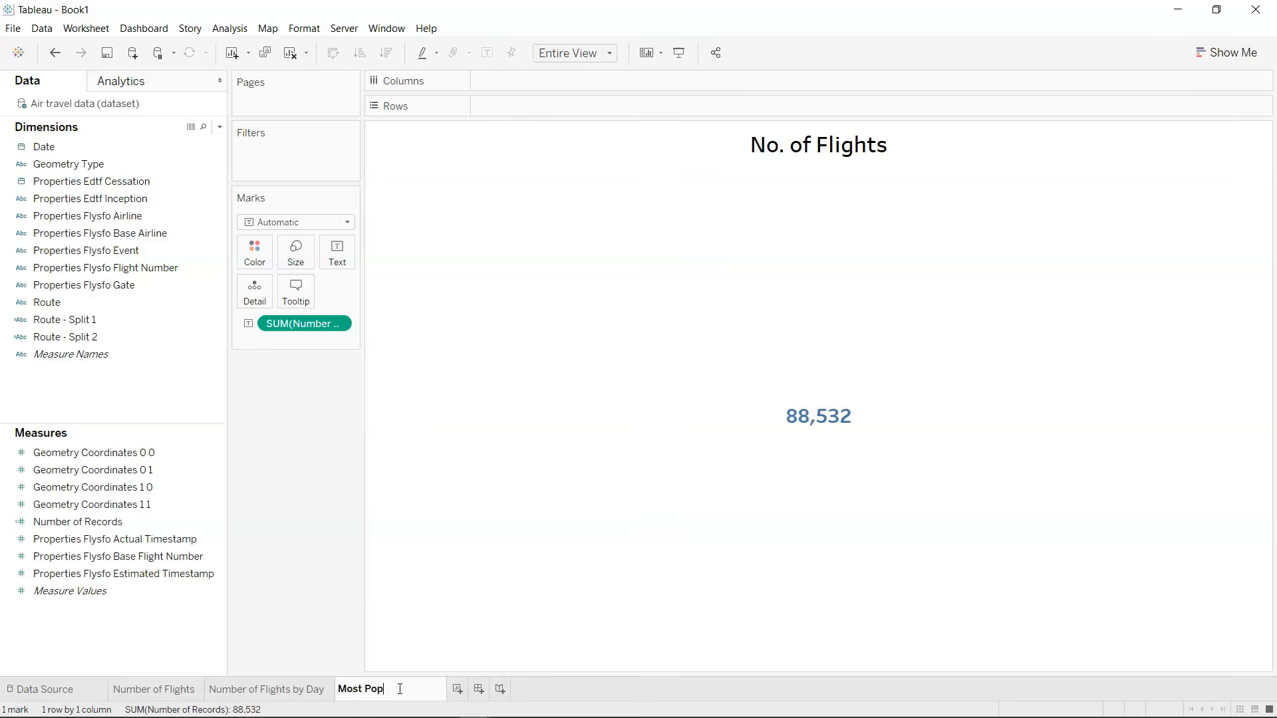
text(ular Day)
key(Return)
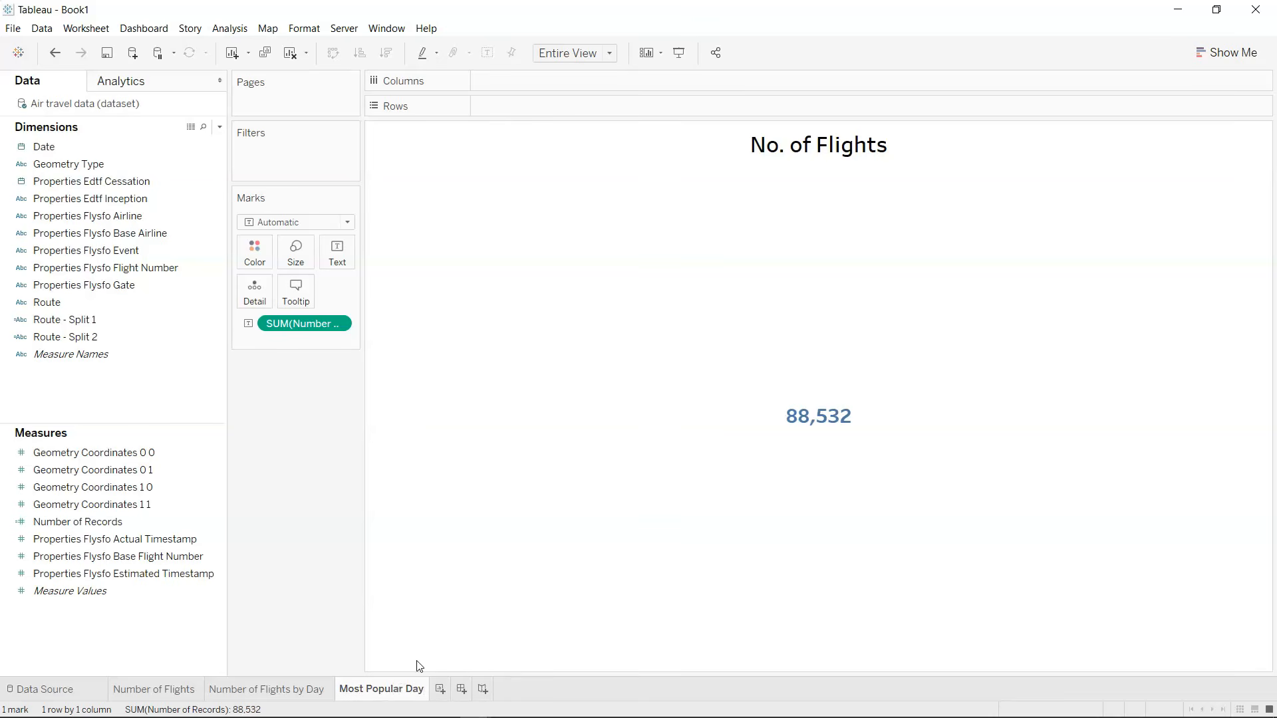
Change the new sheet's title to "Most Popular Day".
double_click(828, 150)
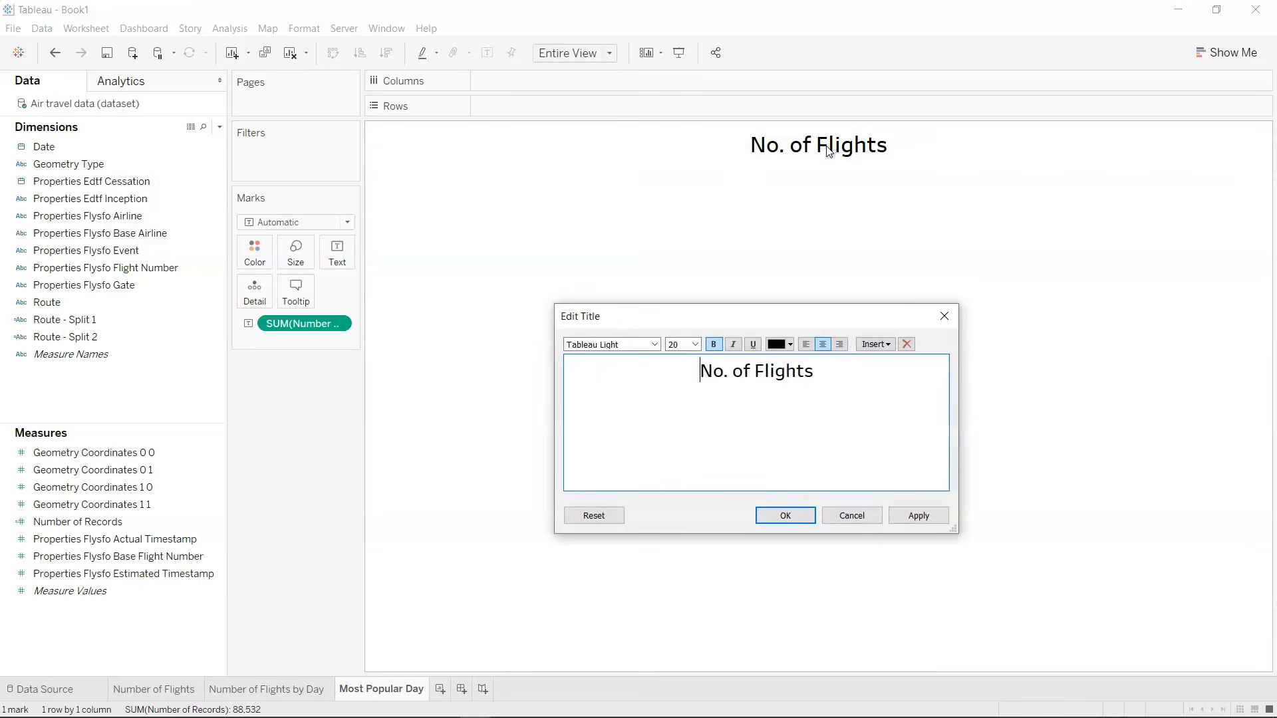
key(ctrl+a)
text(Most )
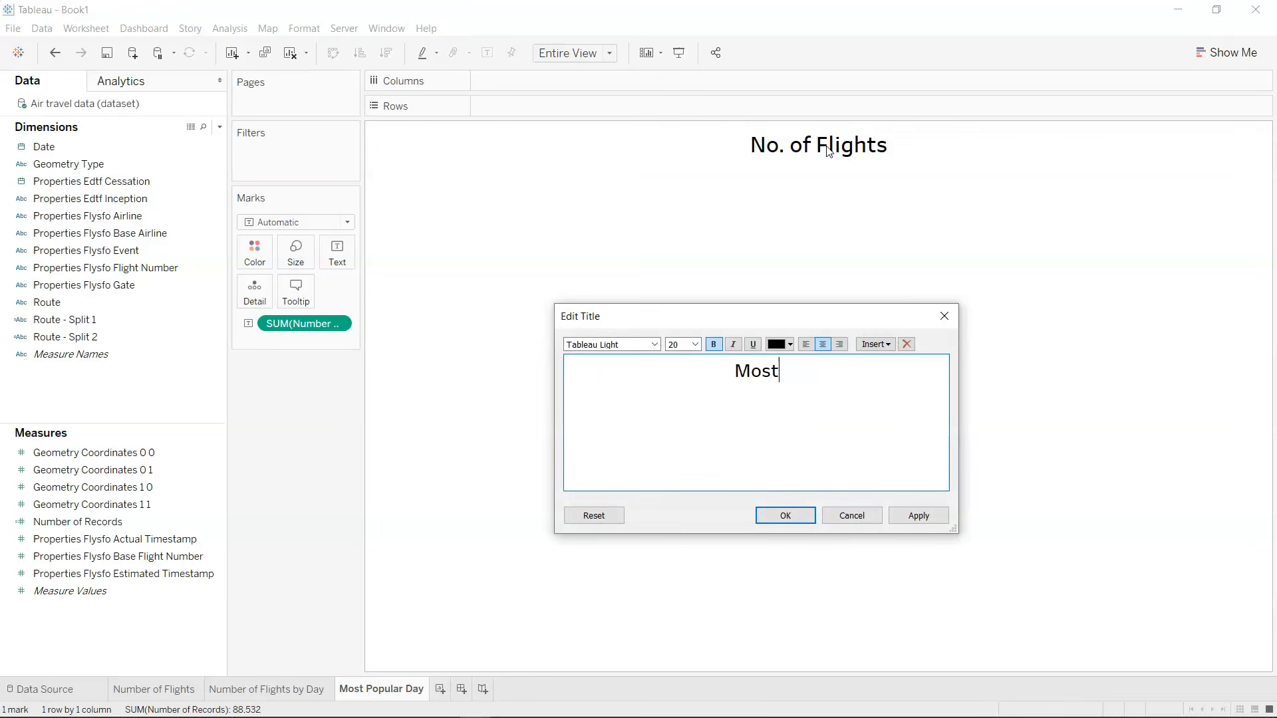
text(Popular Day)
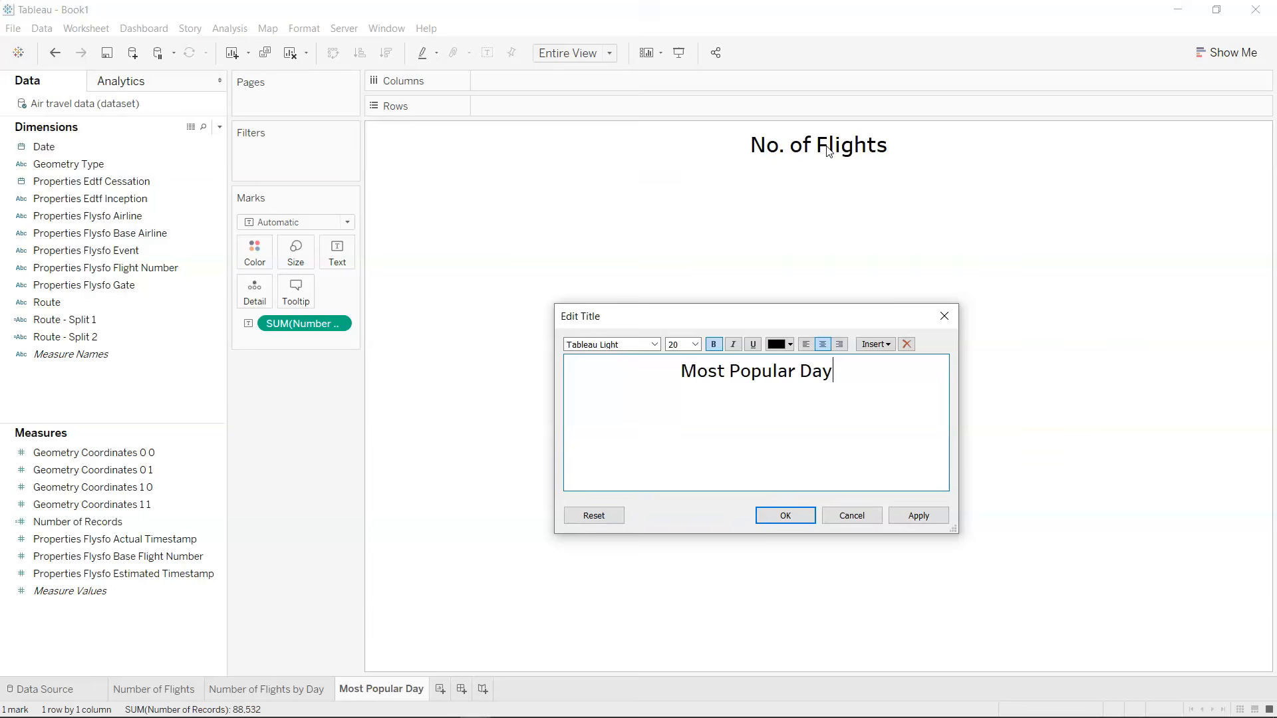
click(791, 521)
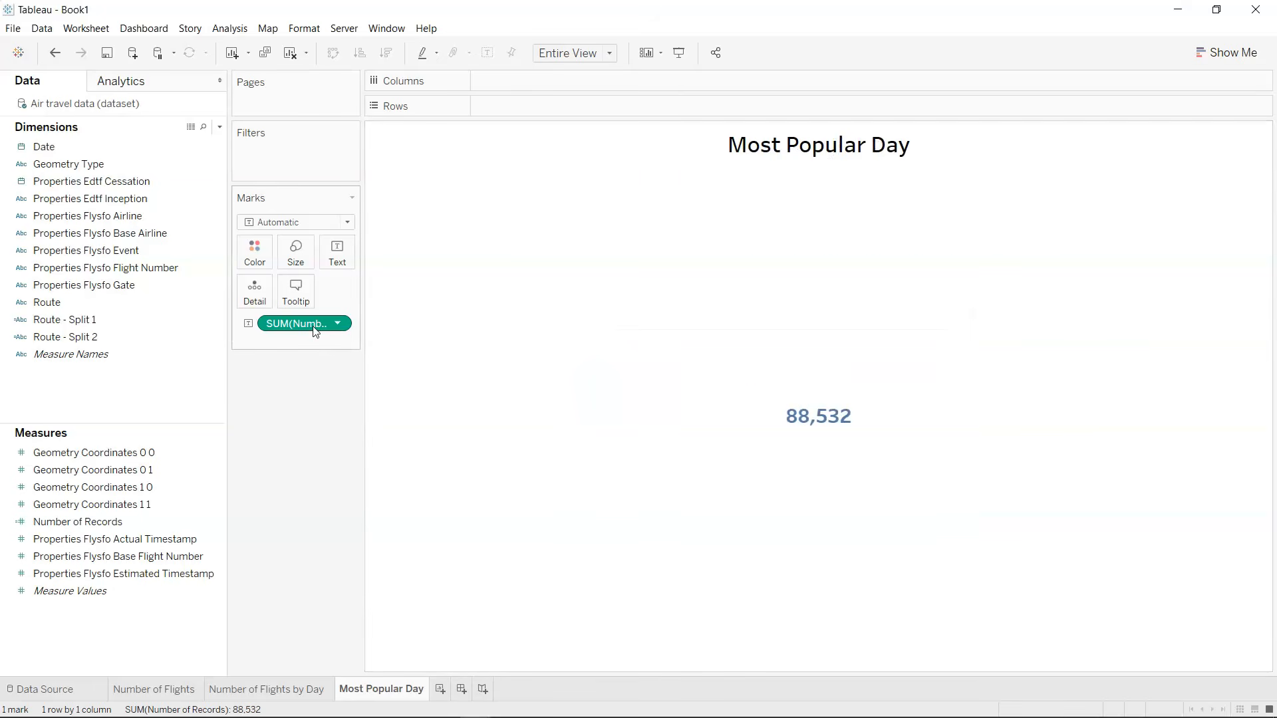
Add Date to Columns as a continuous Day value.
drag(133, 147, 524, 88)
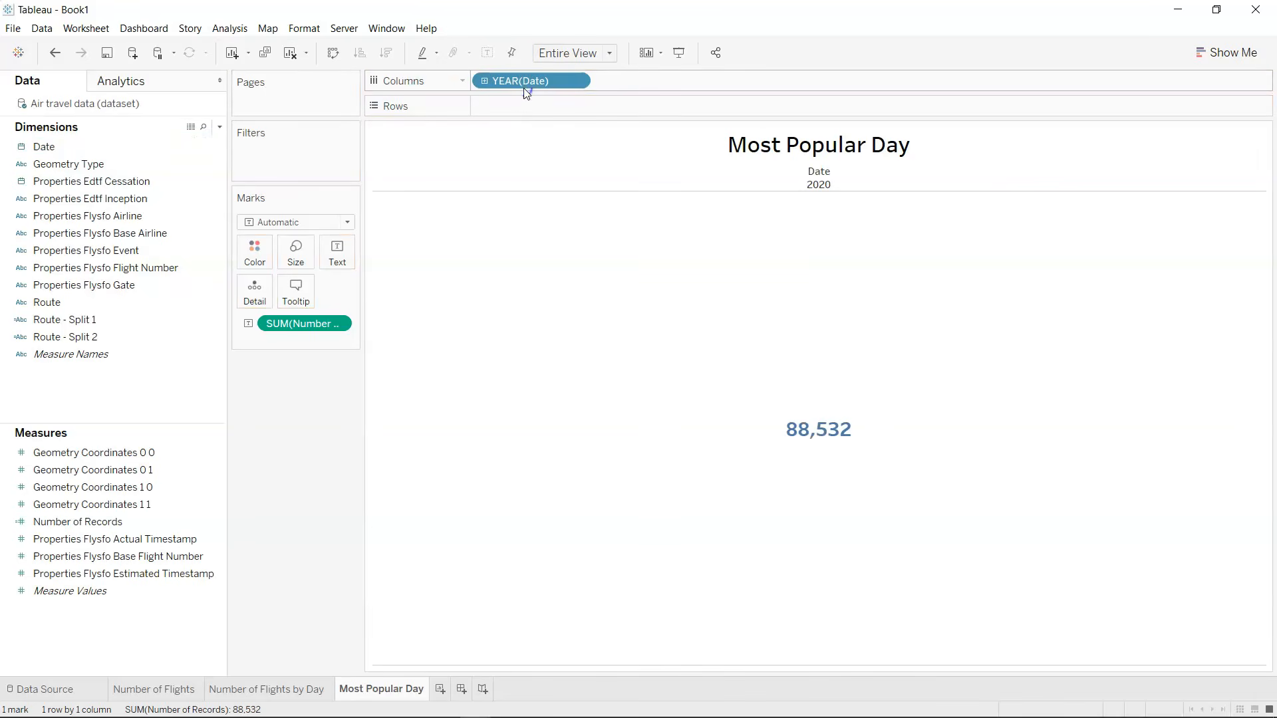
click(577, 81)
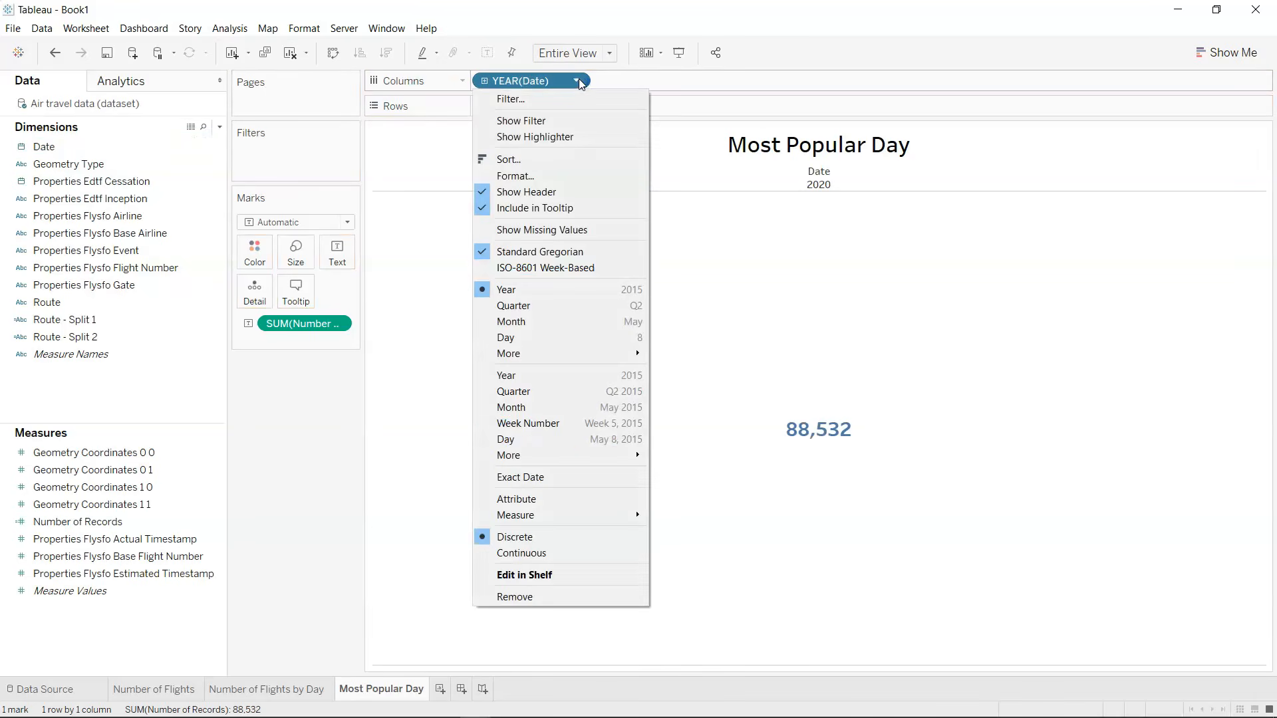
click(572, 443)
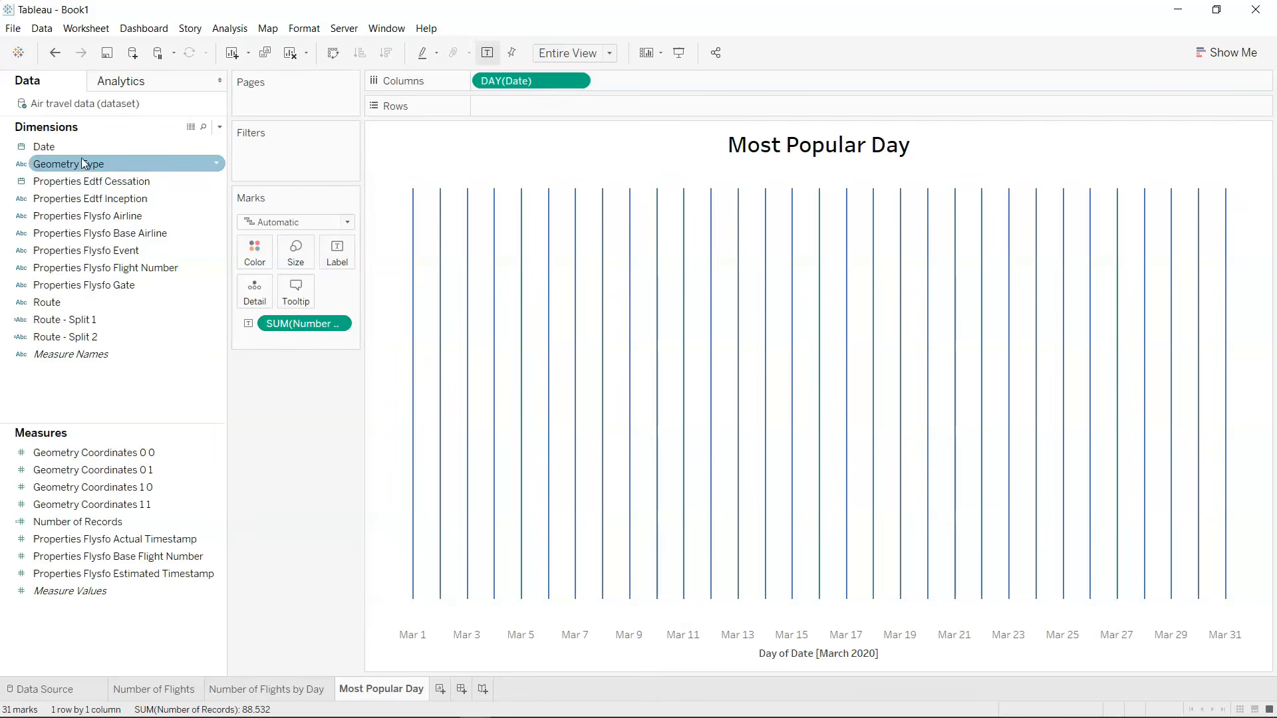
Filter the individual dates to the Top 1 by Sum of Number of Records.
drag(84, 146, 272, 168)
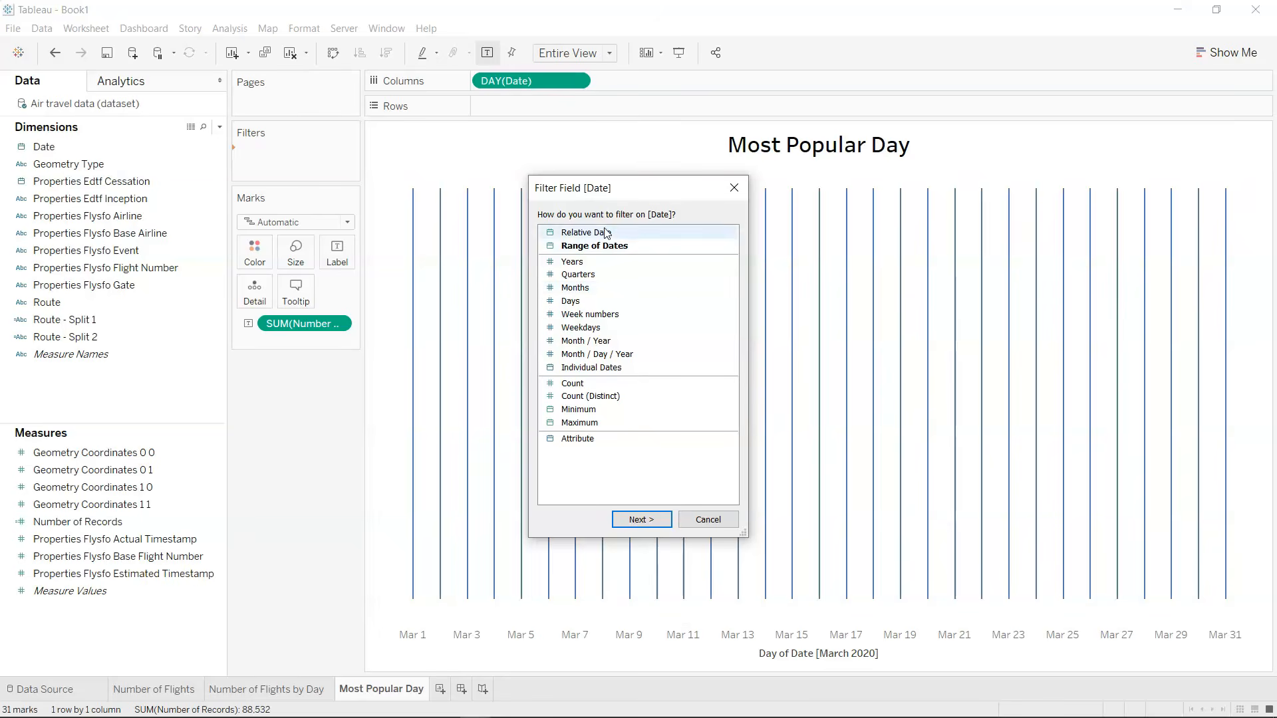
click(611, 372)
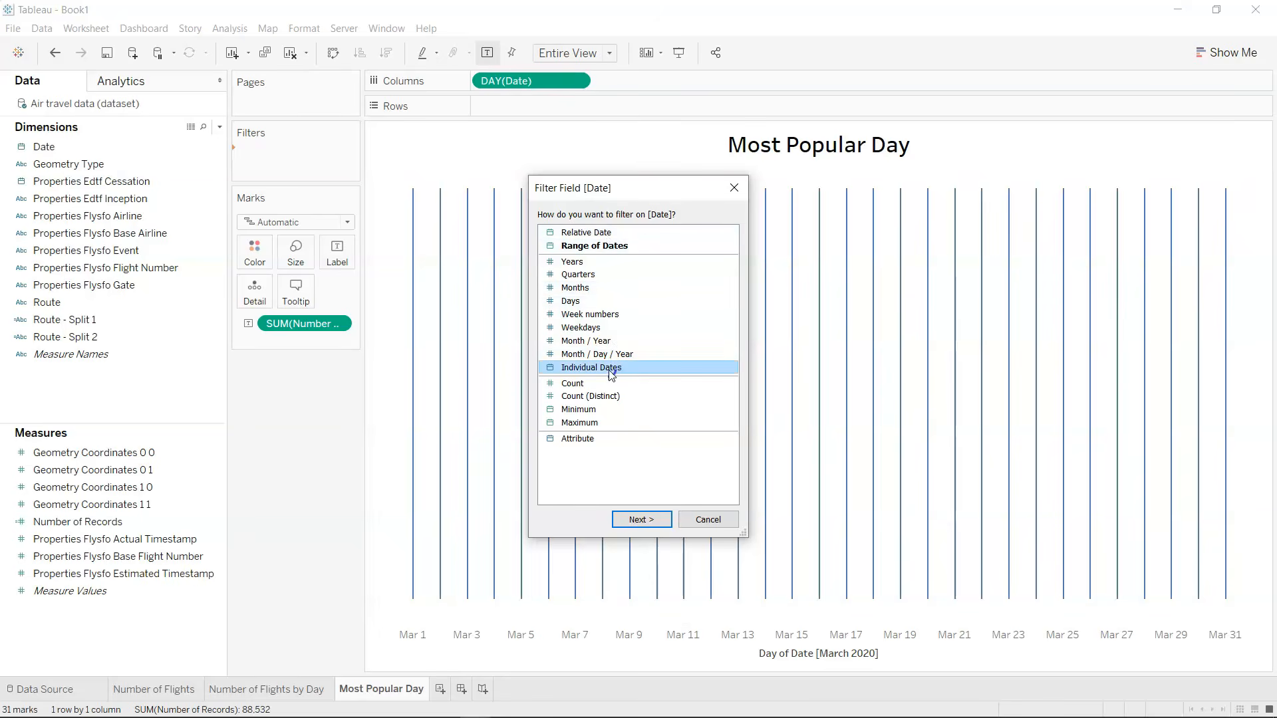
click(642, 519)
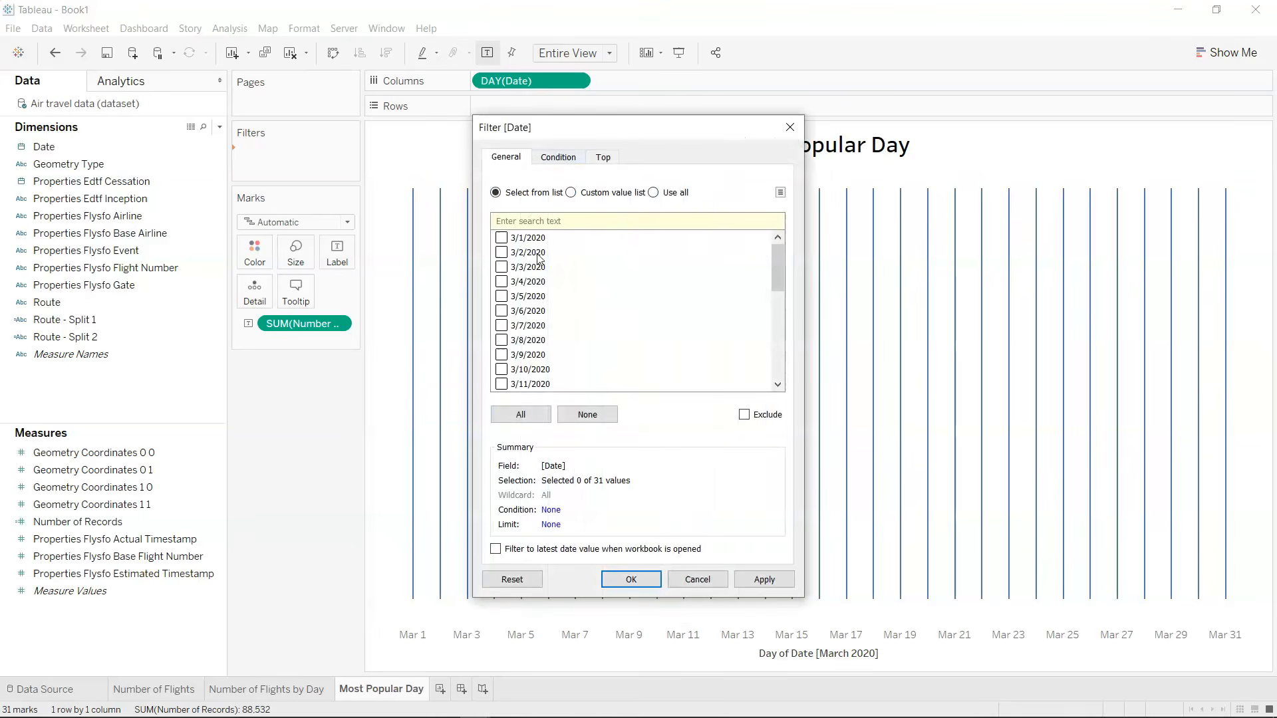
click(603, 158)
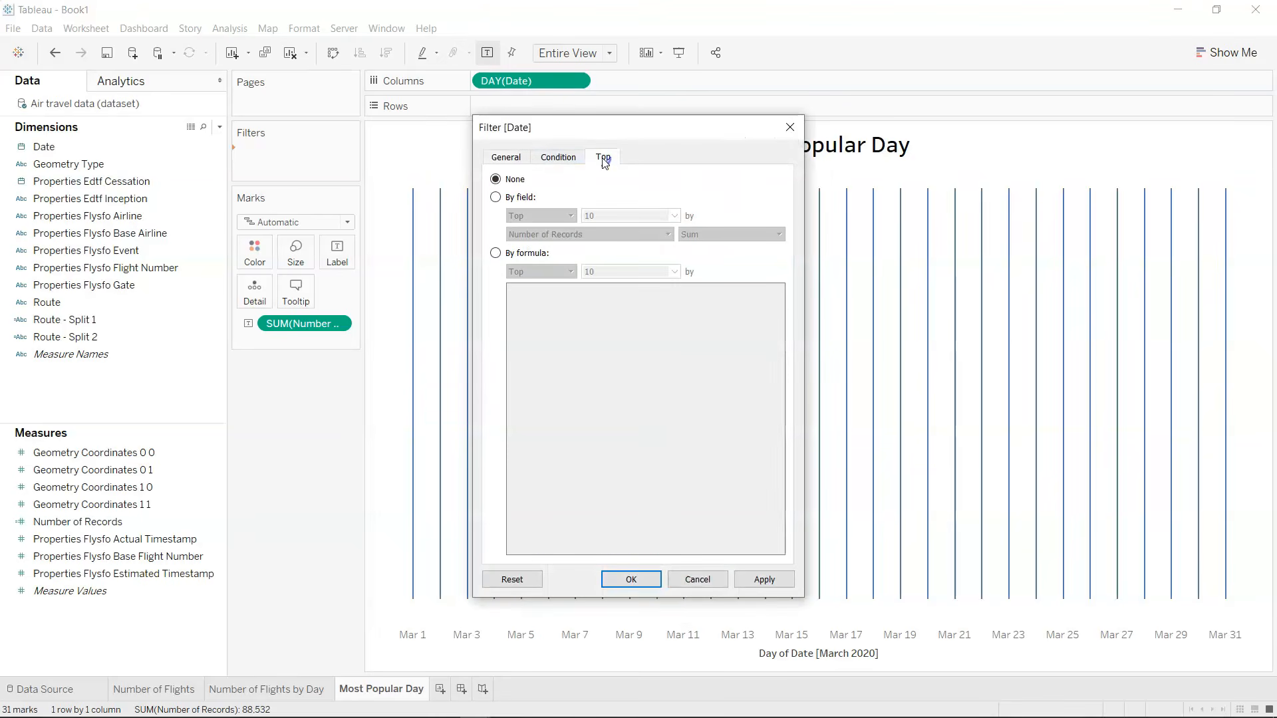
click(524, 200)
key(BackSpace)
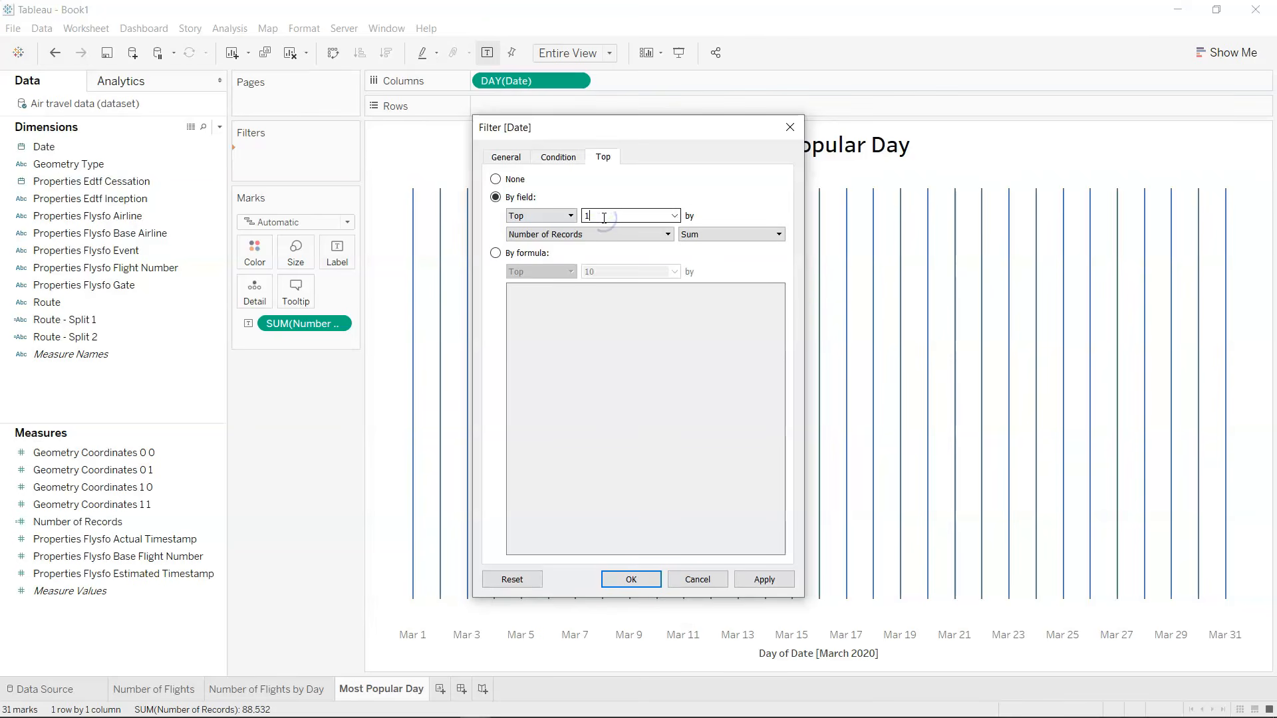
click(764, 580)
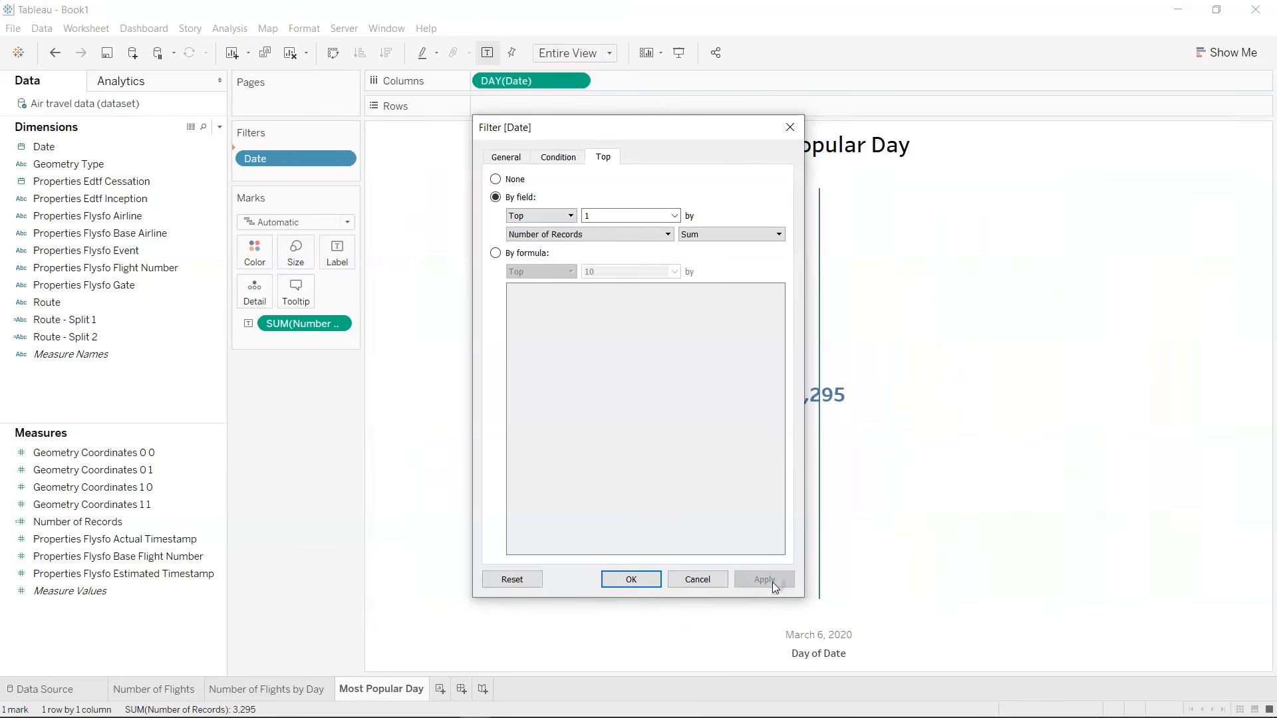
click(631, 579)
mouse_move(822, 572)
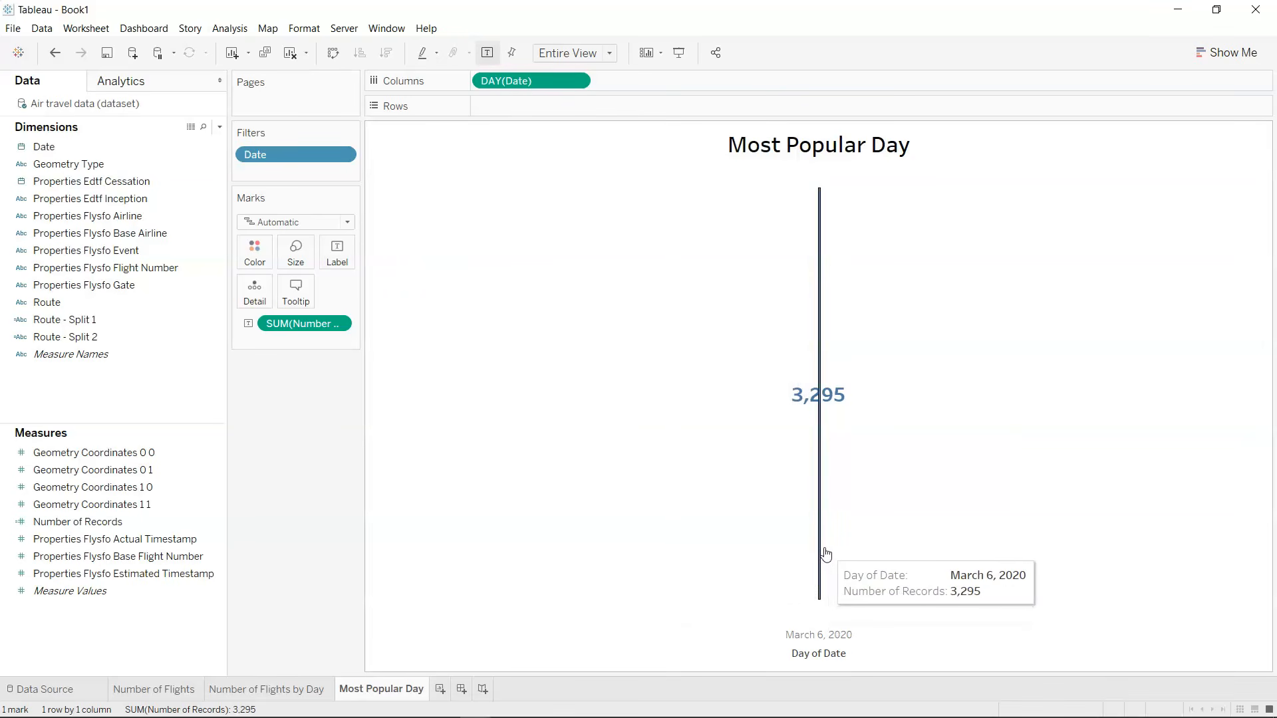
Convert the Most Popular Day view to a text table.
click(1230, 53)
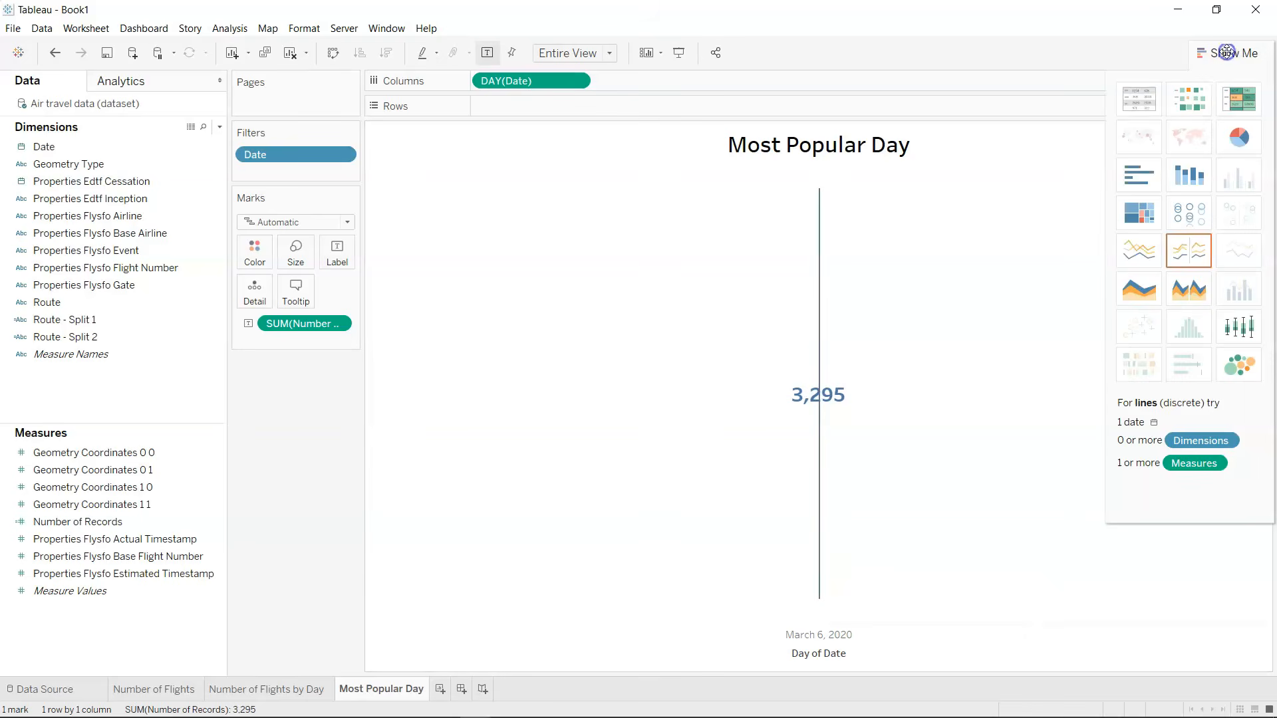
click(1141, 111)
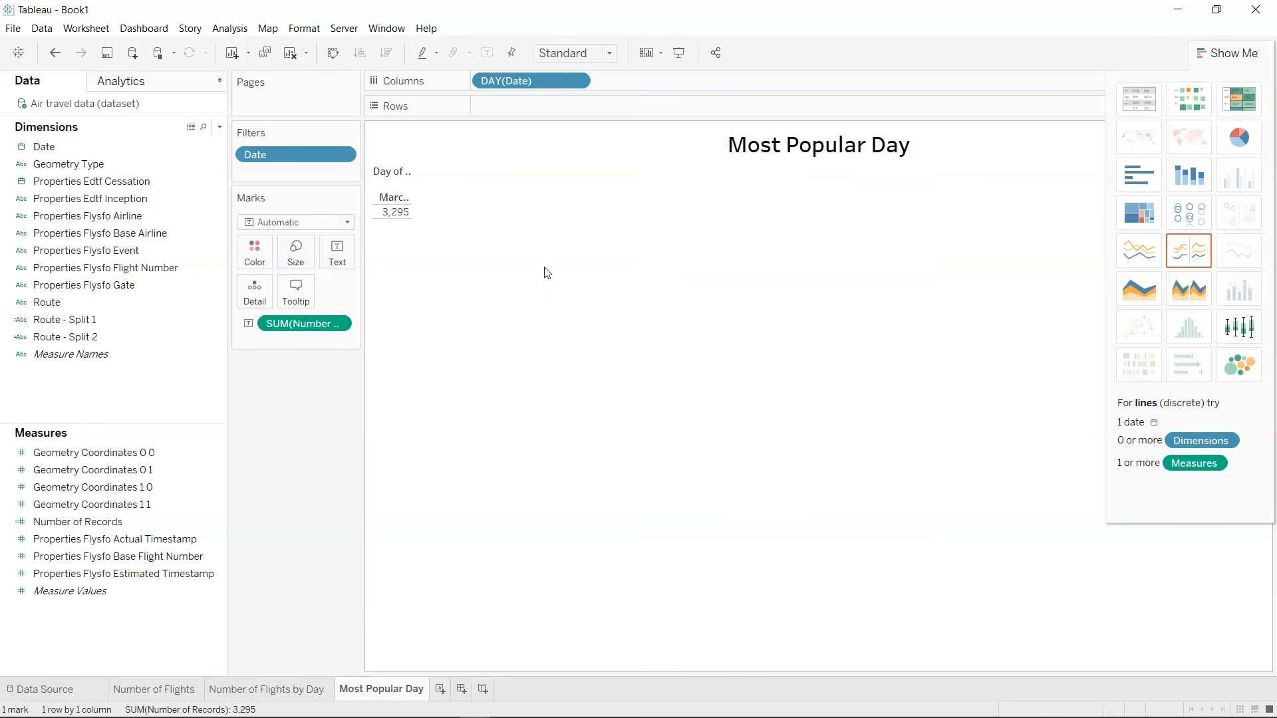
Undo the text table conversion and set the mark type to Text.
click(1238, 52)
mouse_move(396, 217)
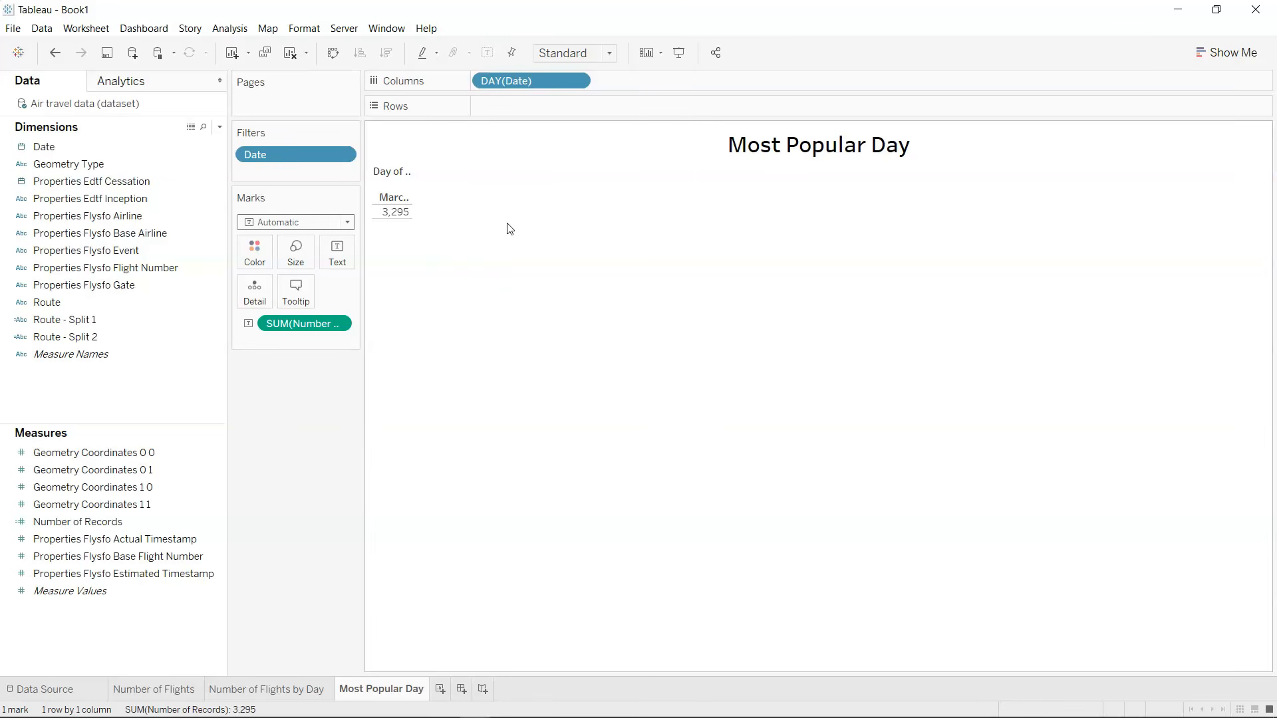
key(ctrl+z)
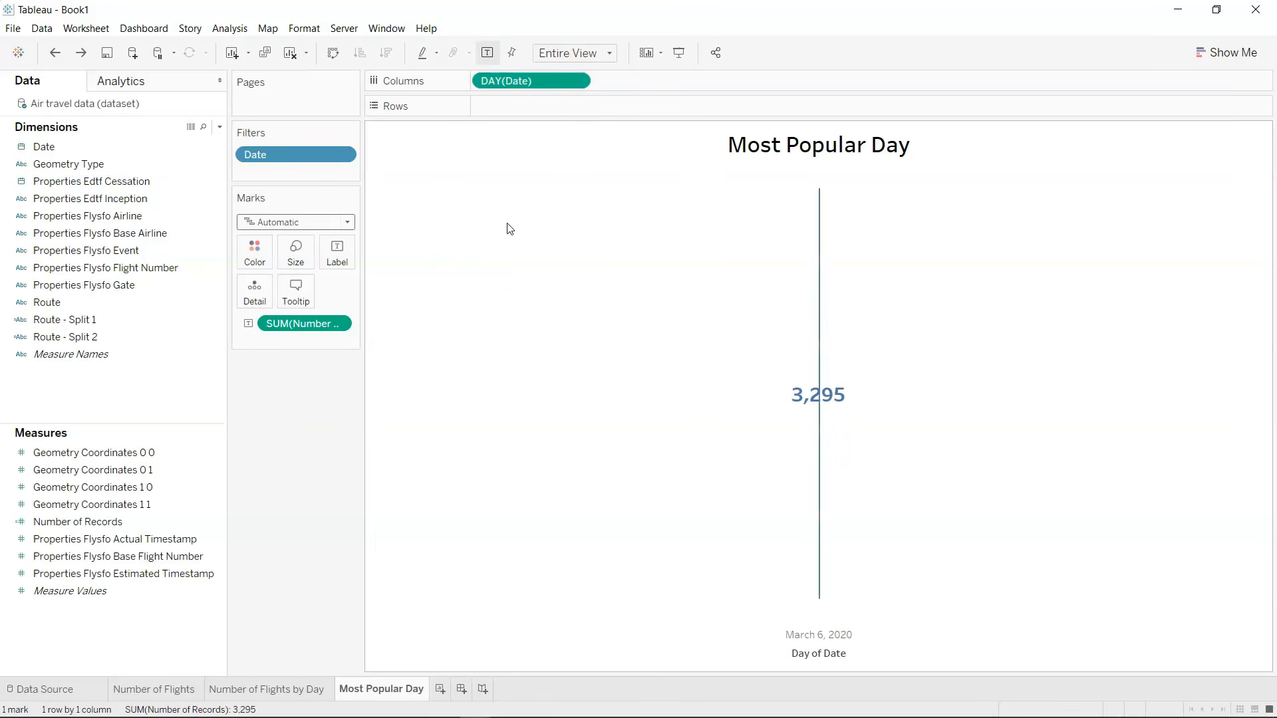
click(349, 225)
click(313, 359)
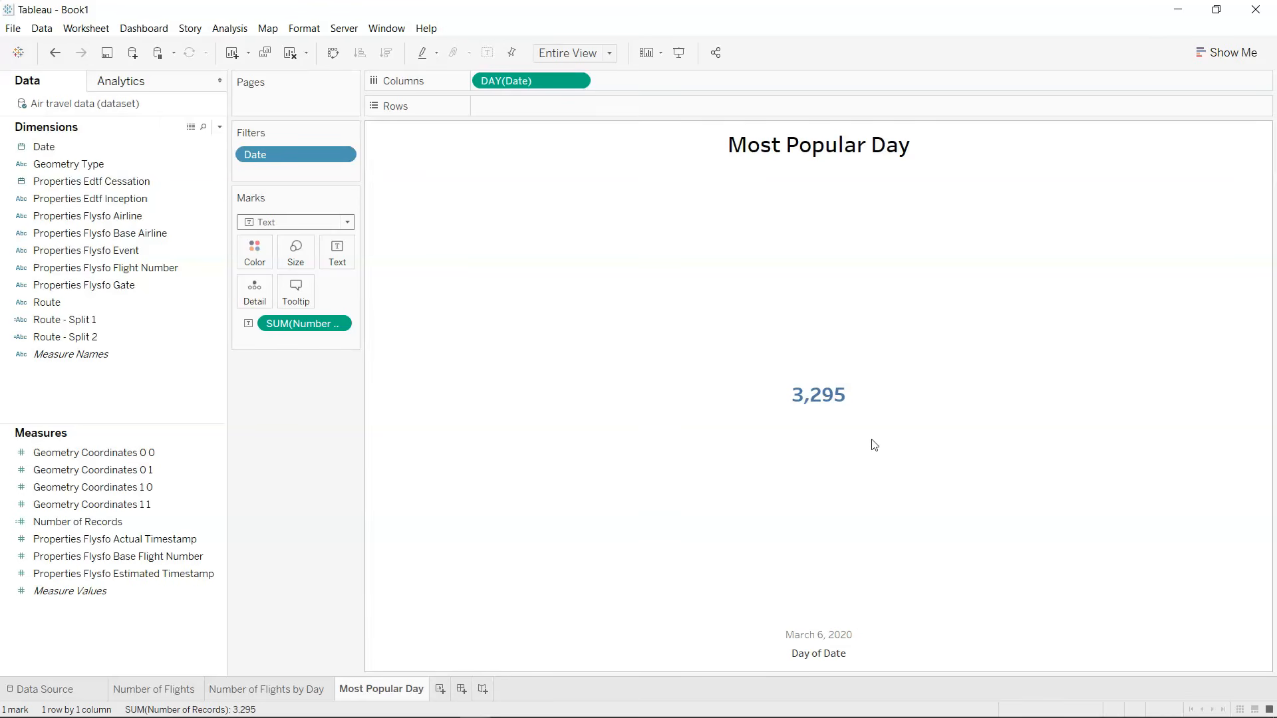
Switch to the Airline Dashboard workbook to examine its Most Popular Day table, and return to Book1.
key(alt+Tab)
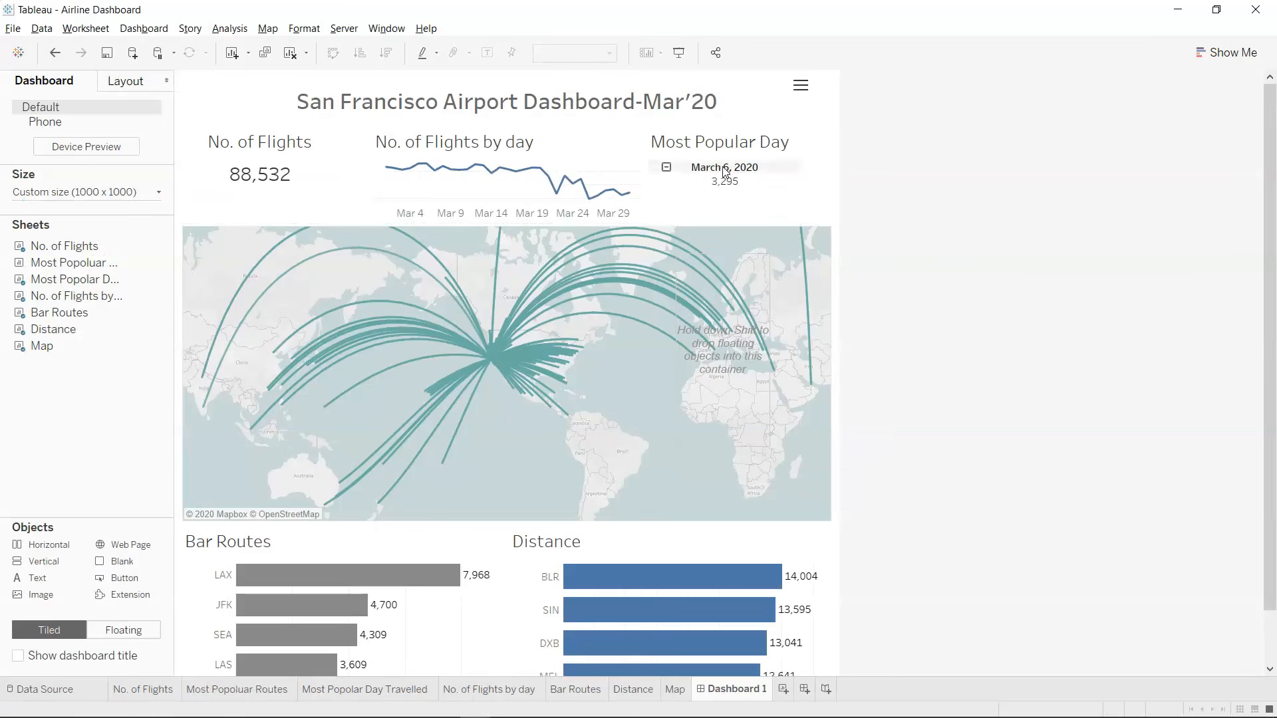
mouse_move(734, 192)
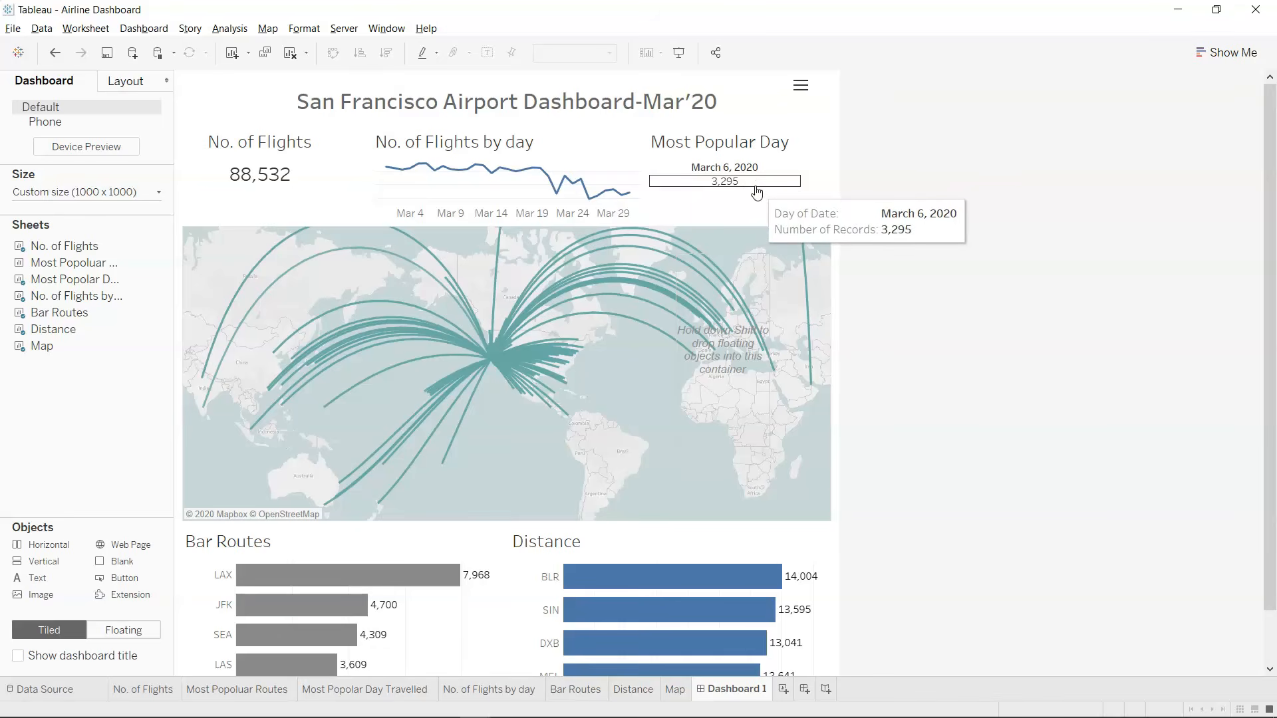
key(alt+Tab)
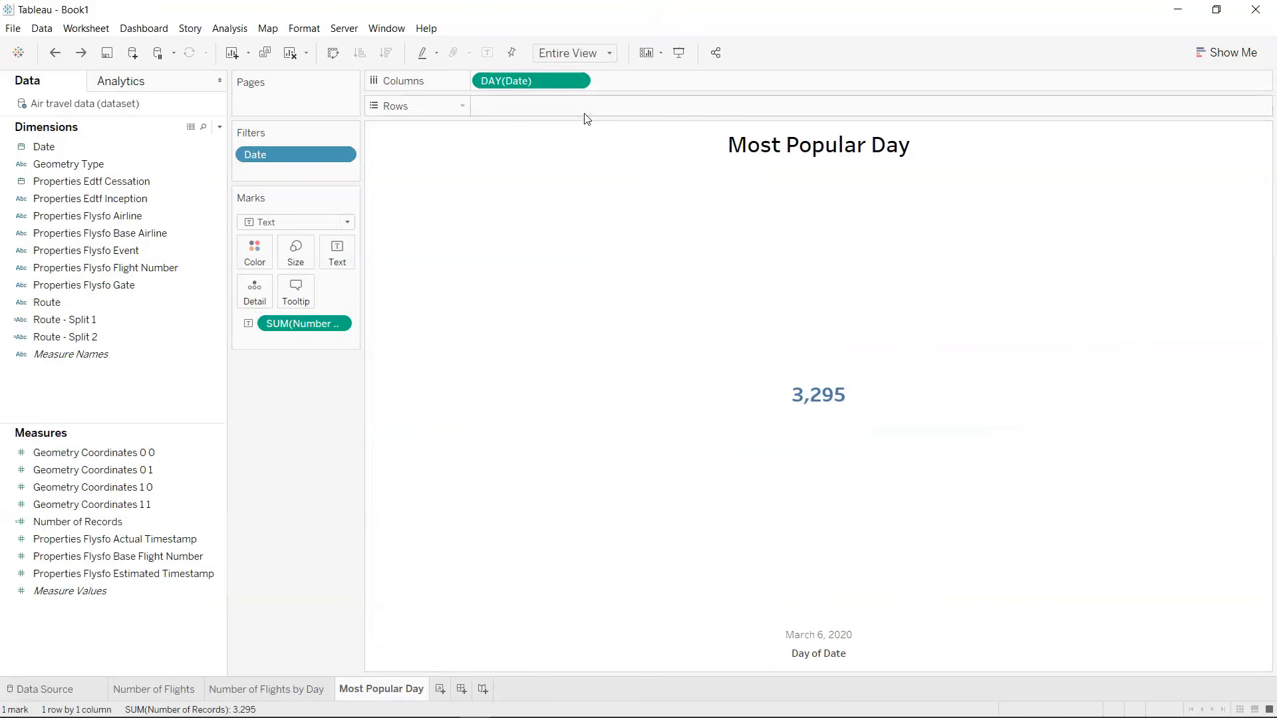
Duplicate DAY(Date) on Columns and combine the two date fields as a dual axis.
drag(544, 82, 645, 82)
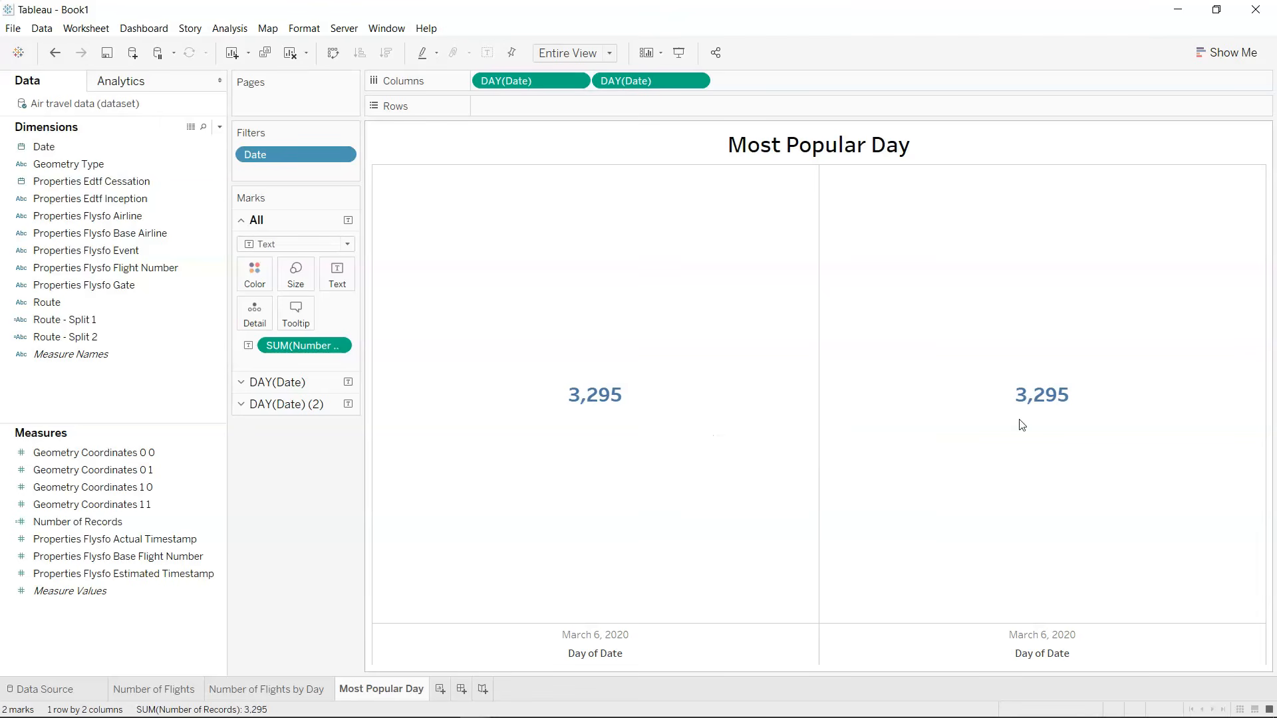
click(696, 81)
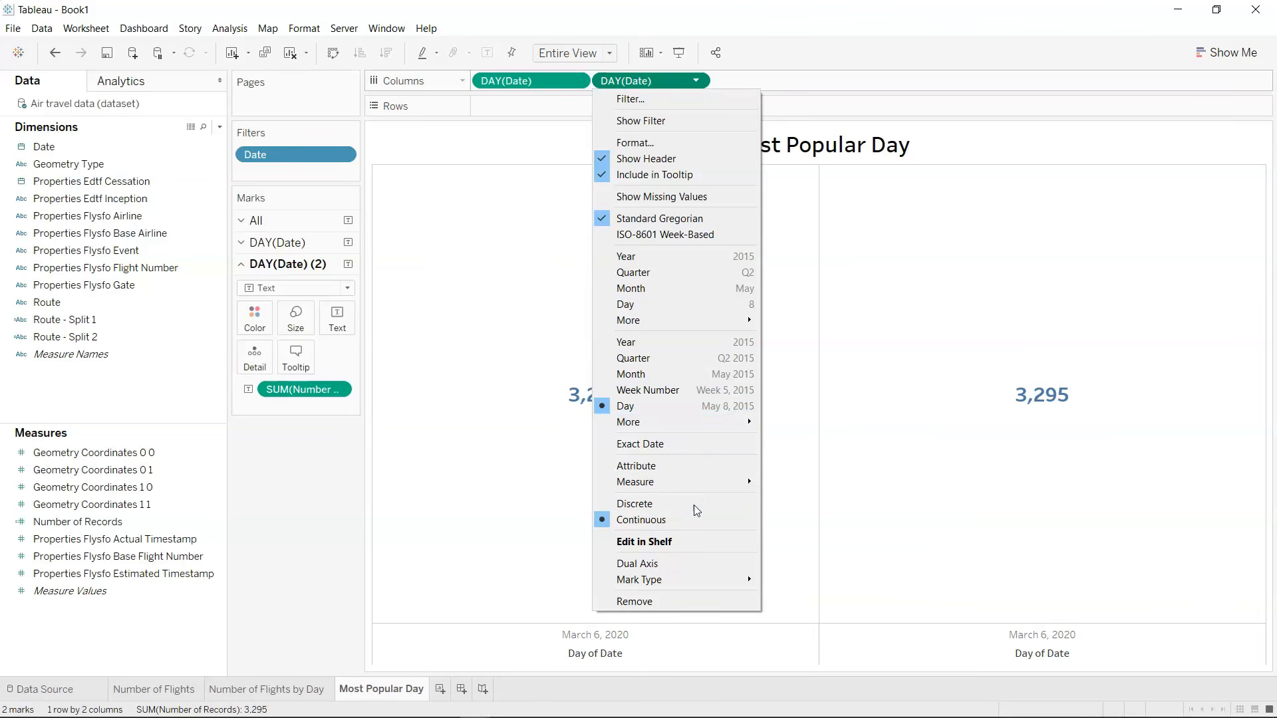
click(688, 563)
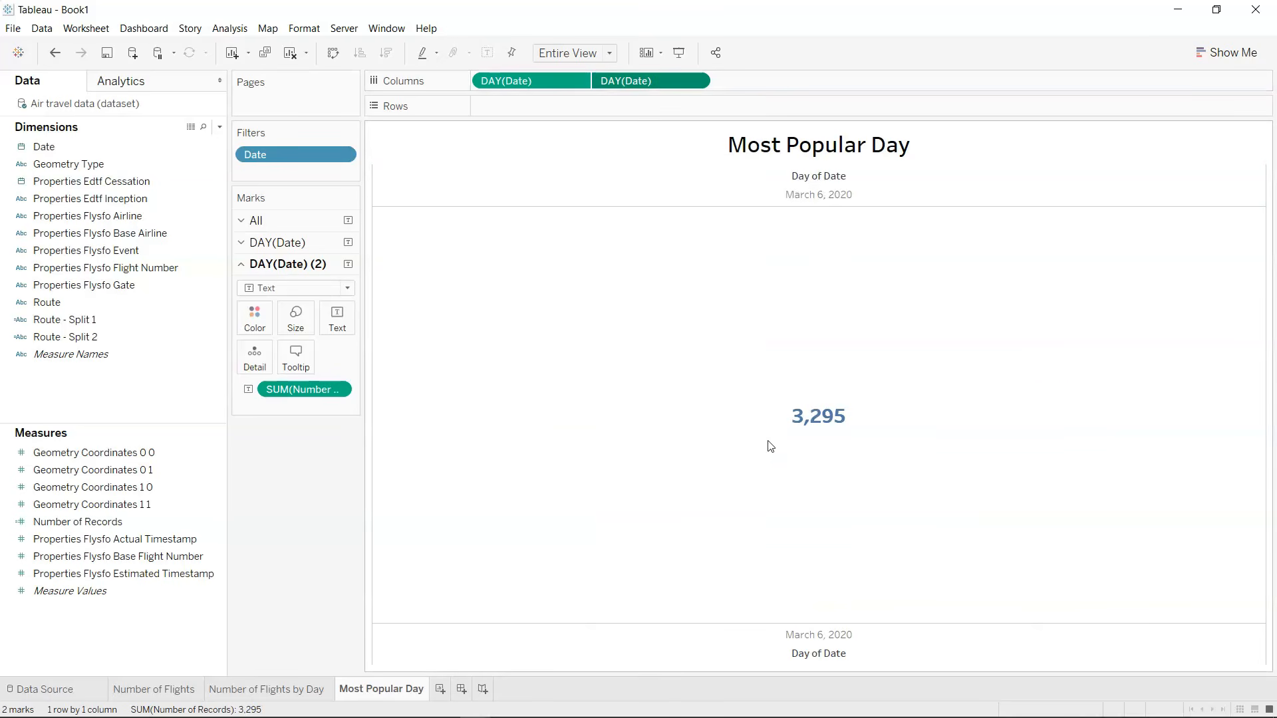
Try hiding the header of the original DAY(Date) axis, undo it, and remove the duplicate DAY(Date) from Columns.
right_click(820, 636)
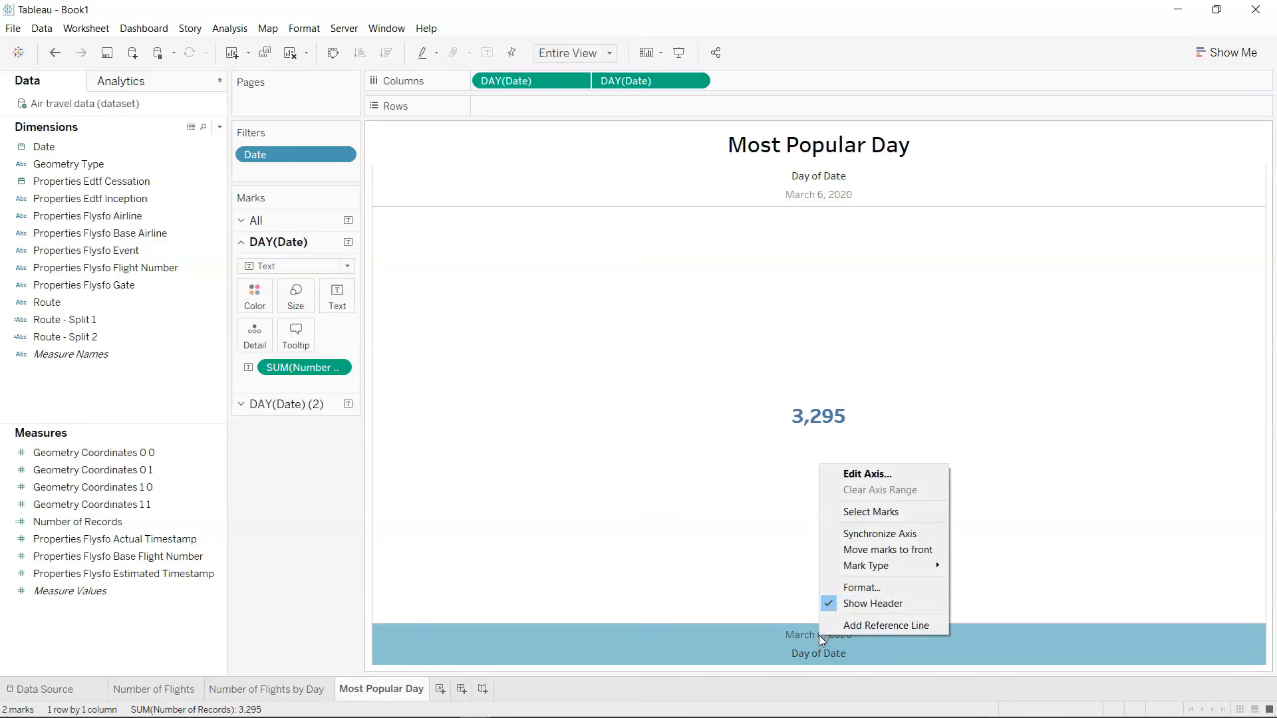
click(852, 606)
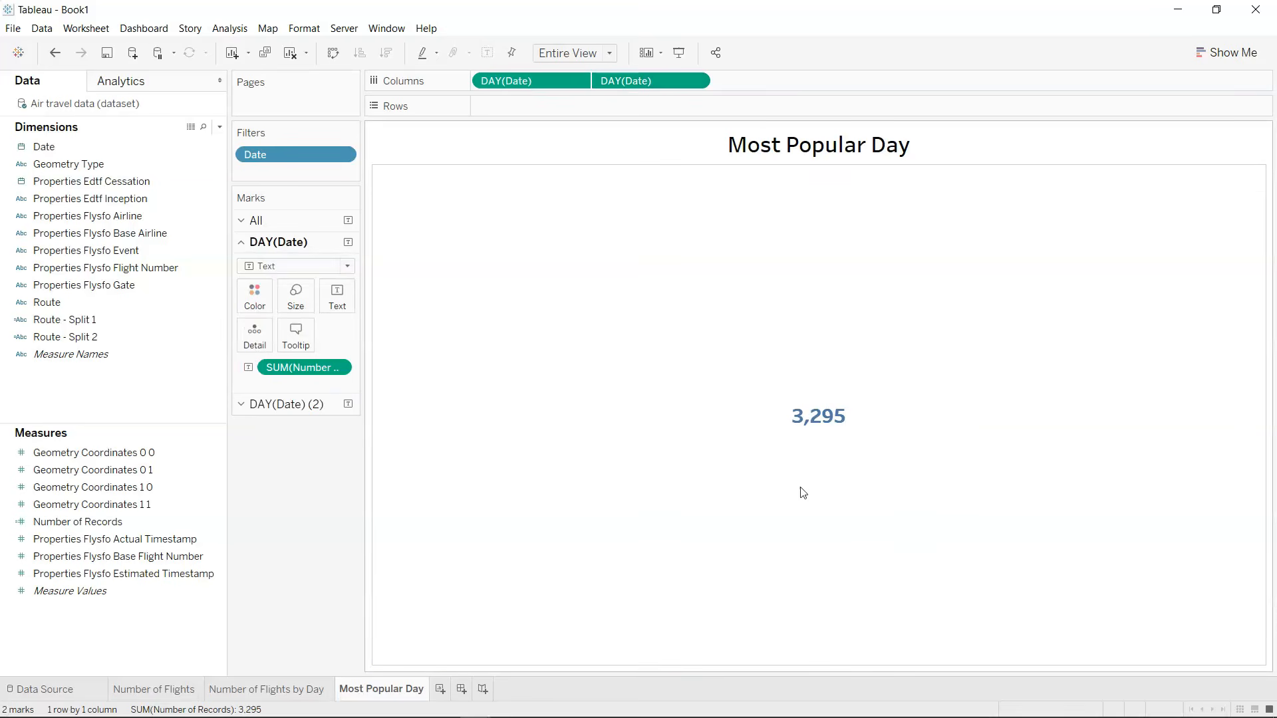
key(ctrl+z)
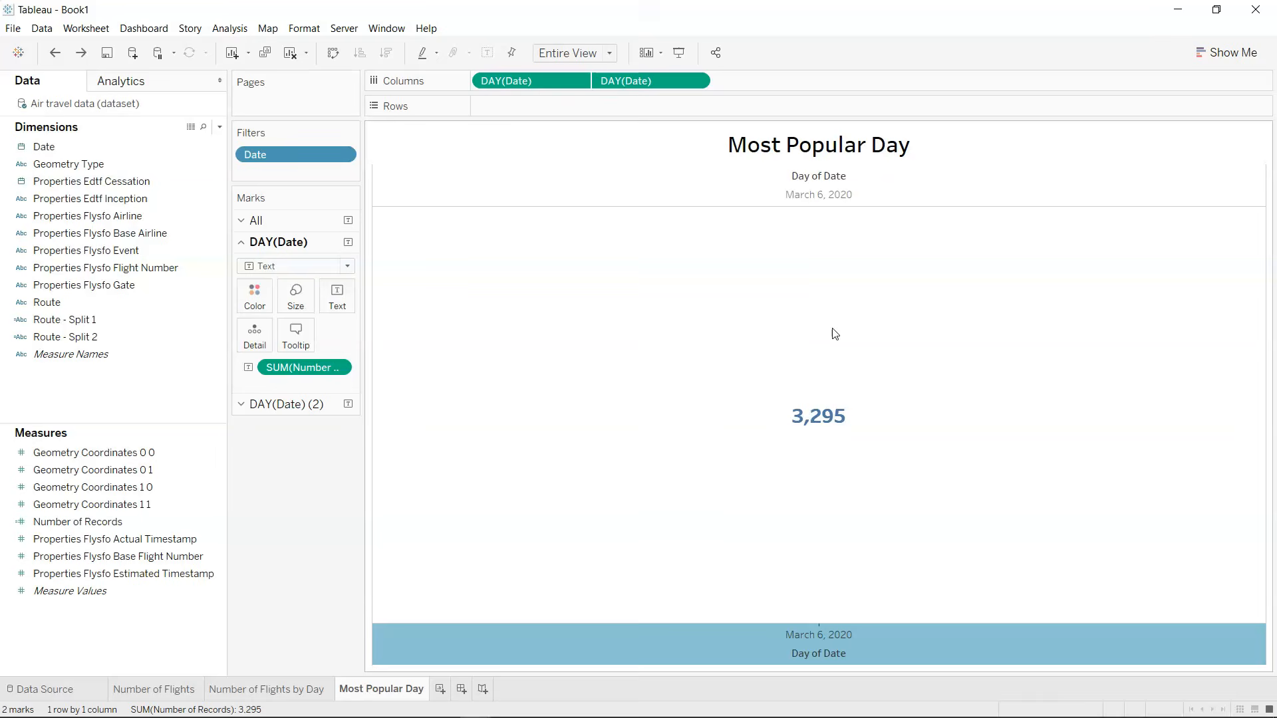
click(811, 199)
click(810, 198)
click(810, 199)
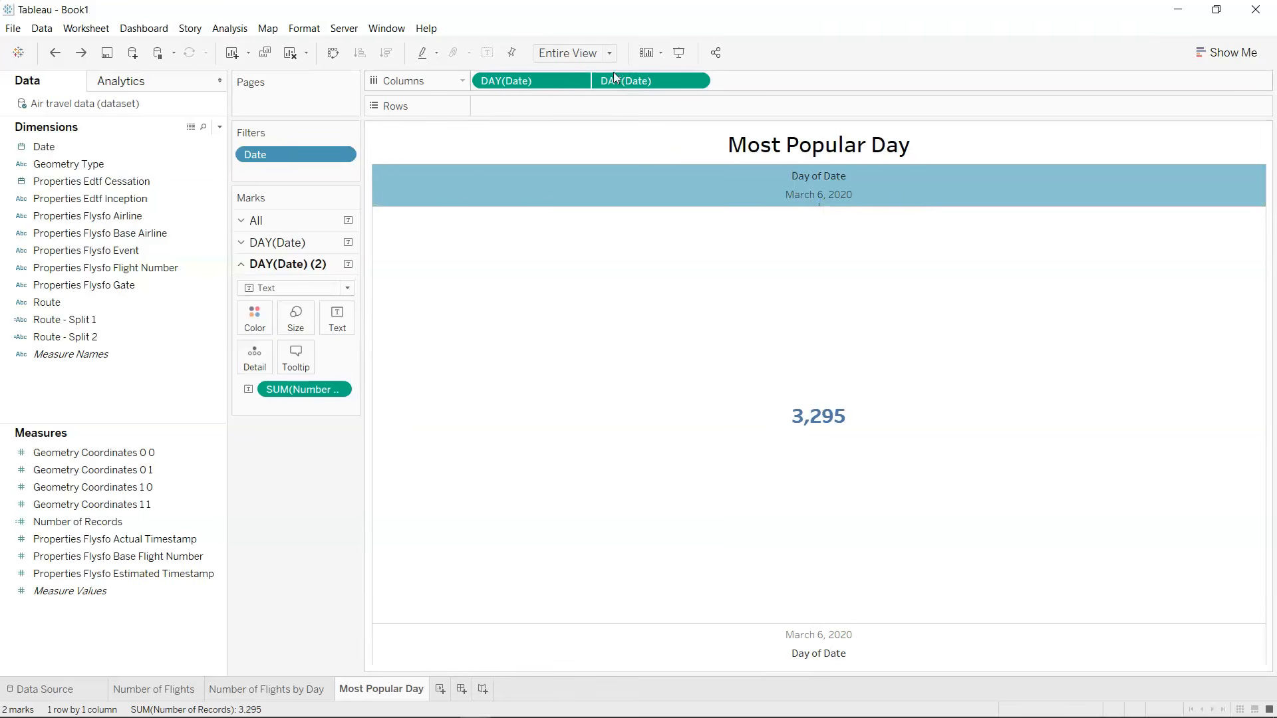
click(576, 81)
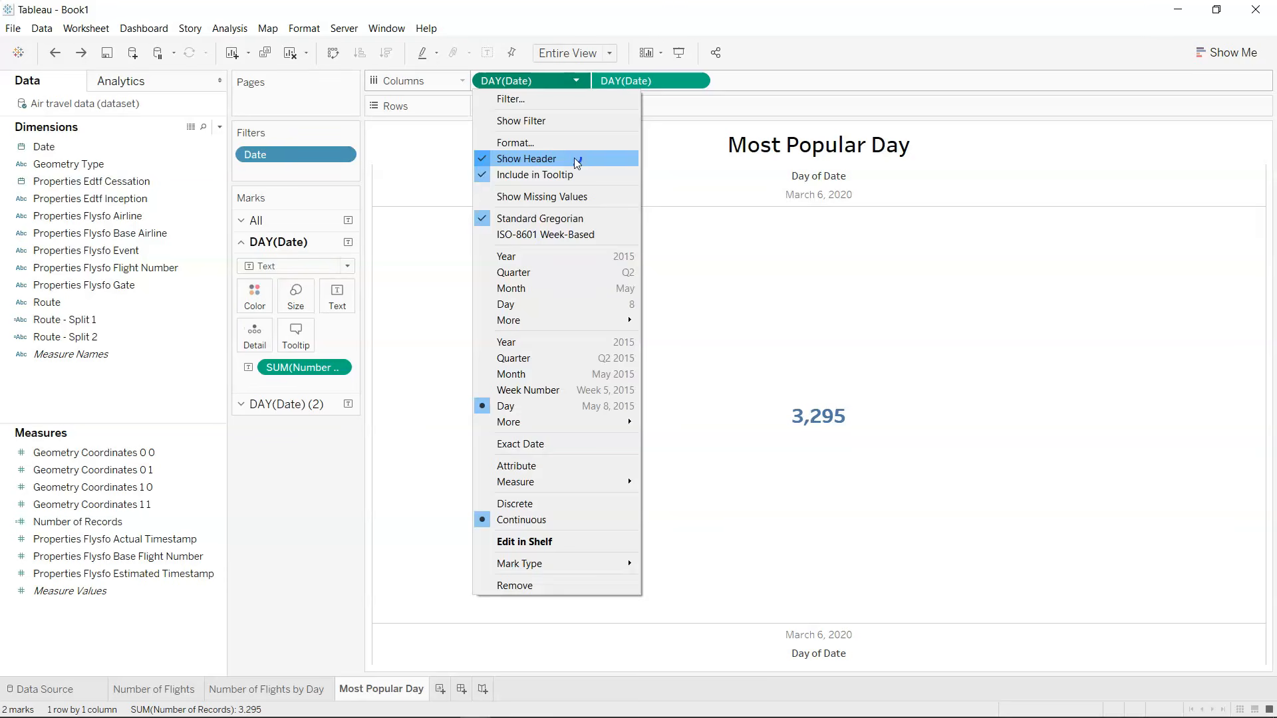
click(575, 160)
key(ctrl+z)
drag(656, 73, 296, 524)
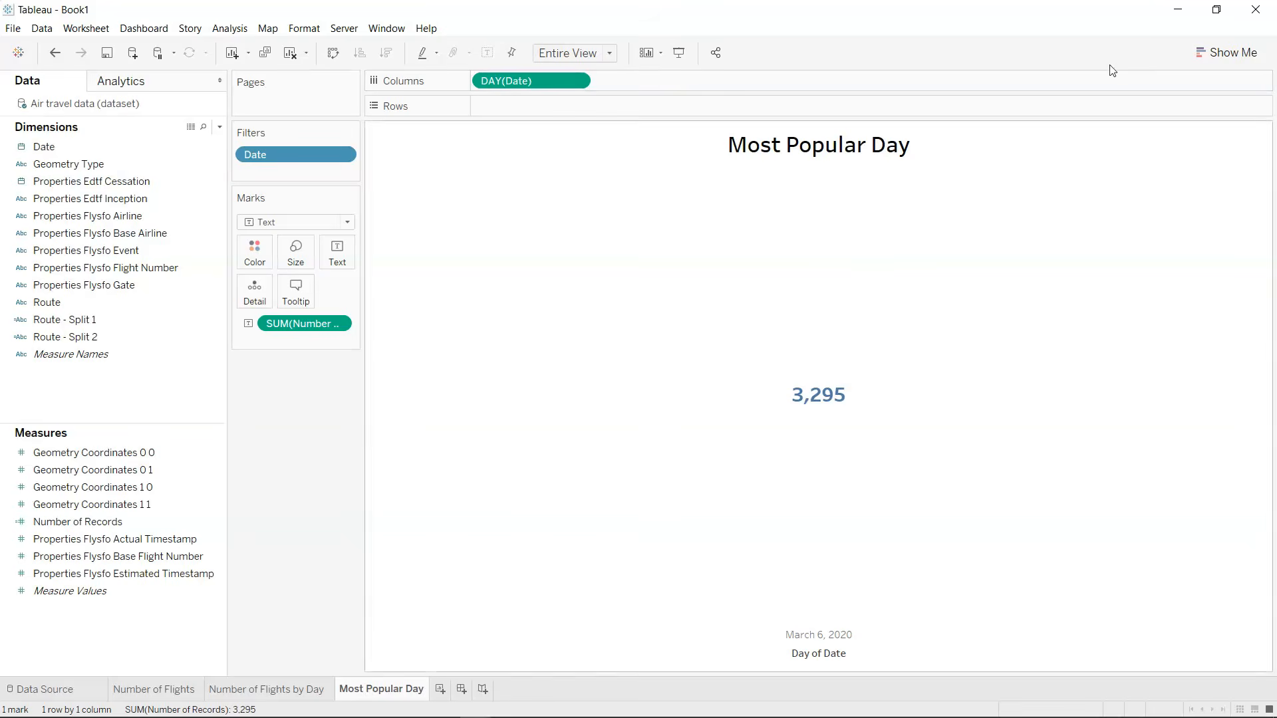
Use Show Me to turn the Most Popular Day view into a text table.
click(1227, 53)
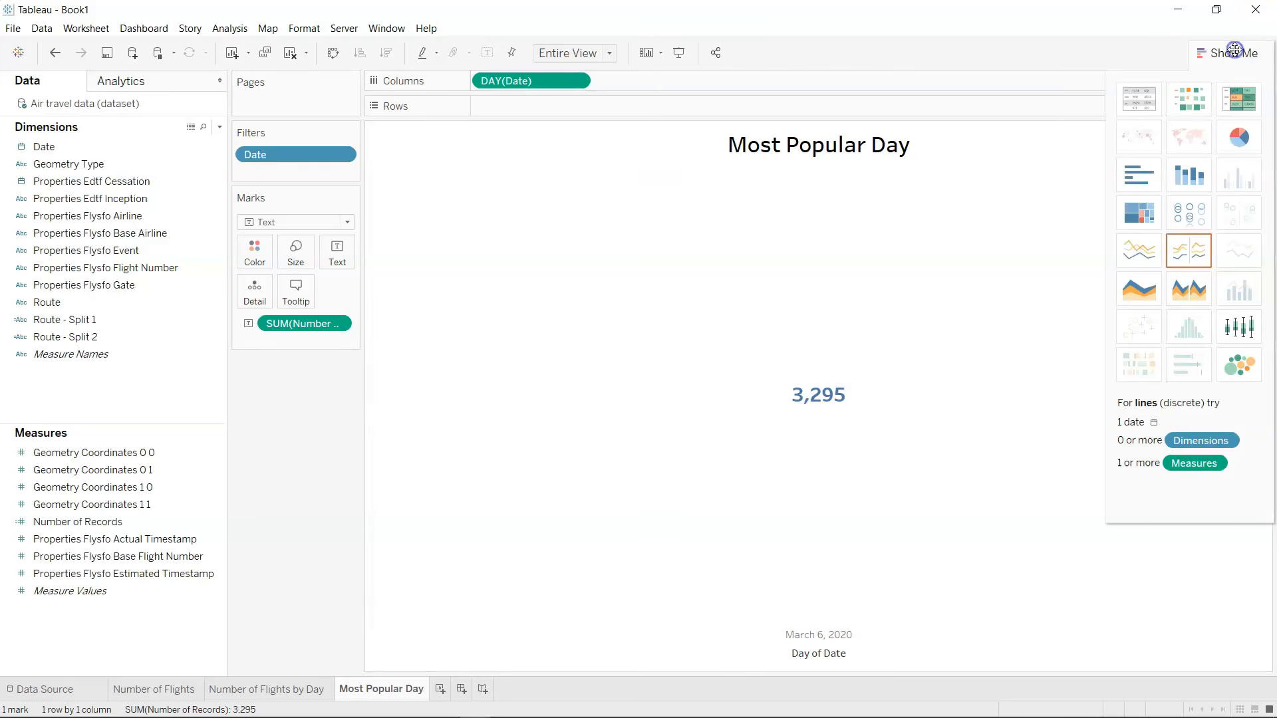
click(1146, 100)
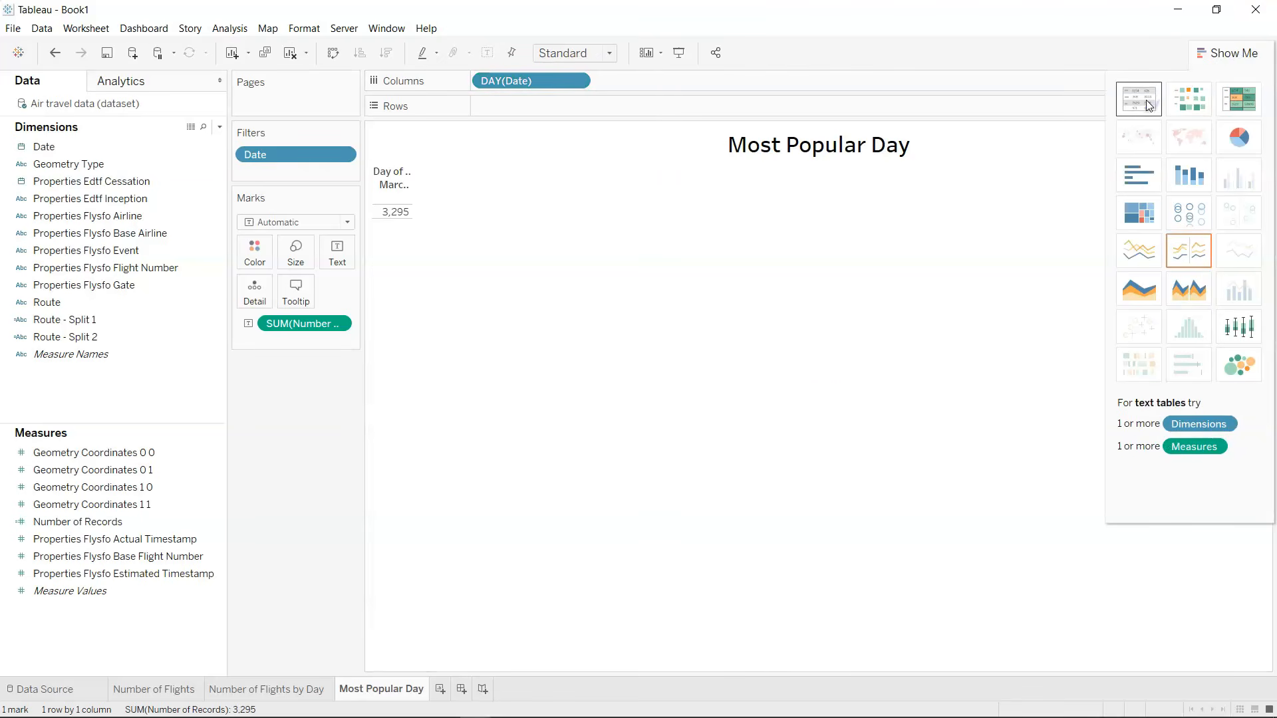
click(1227, 49)
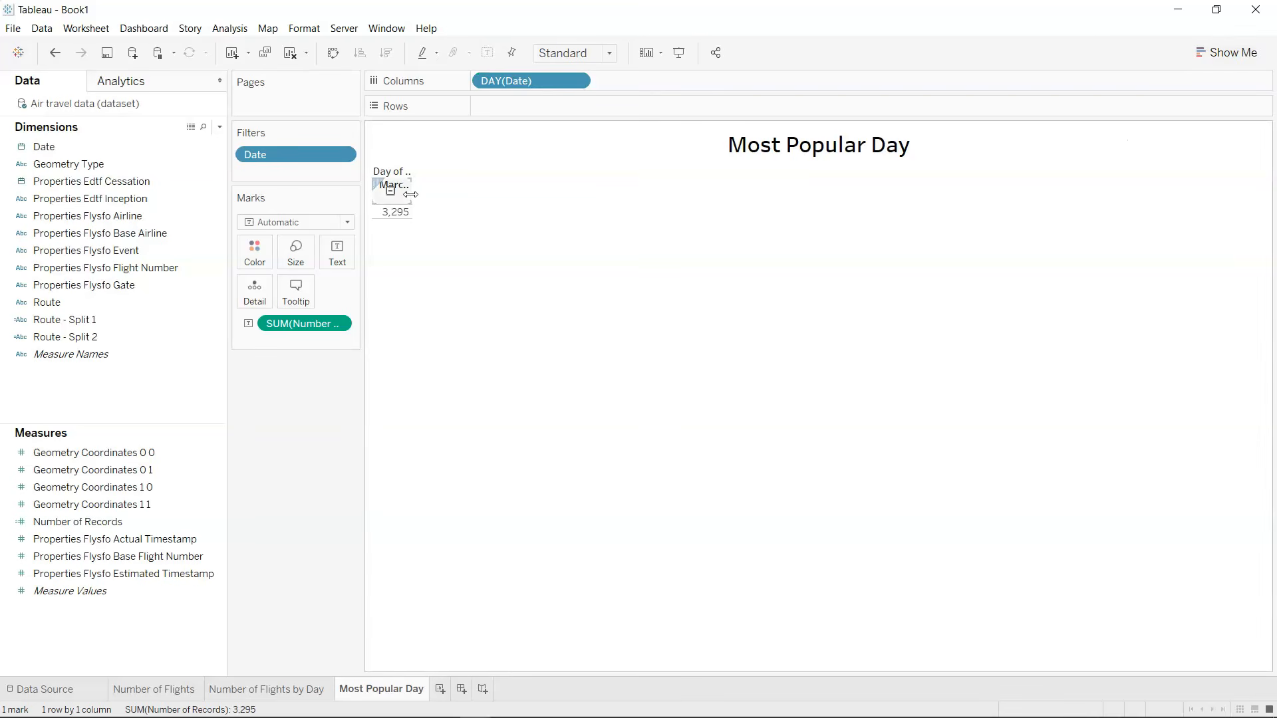
Widen the date column to fit the full date and hide the "Day of Date" field label.
drag(413, 193, 457, 201)
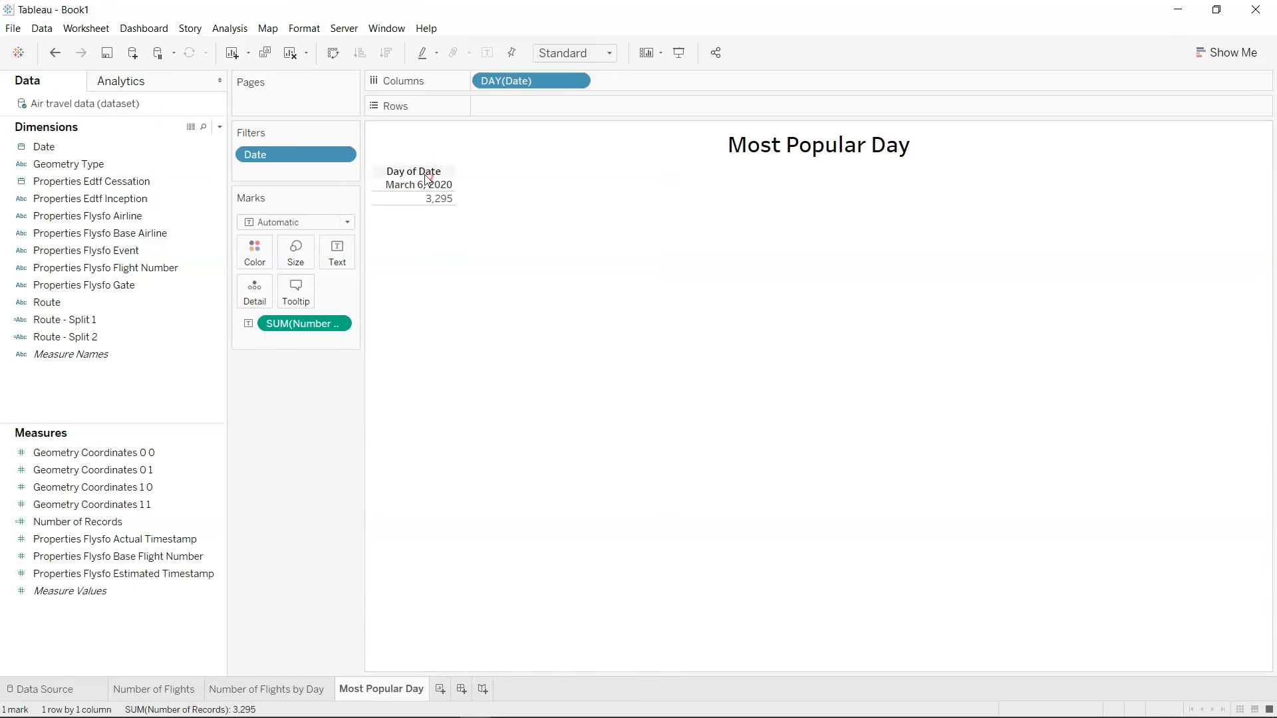
right_click(425, 176)
click(478, 201)
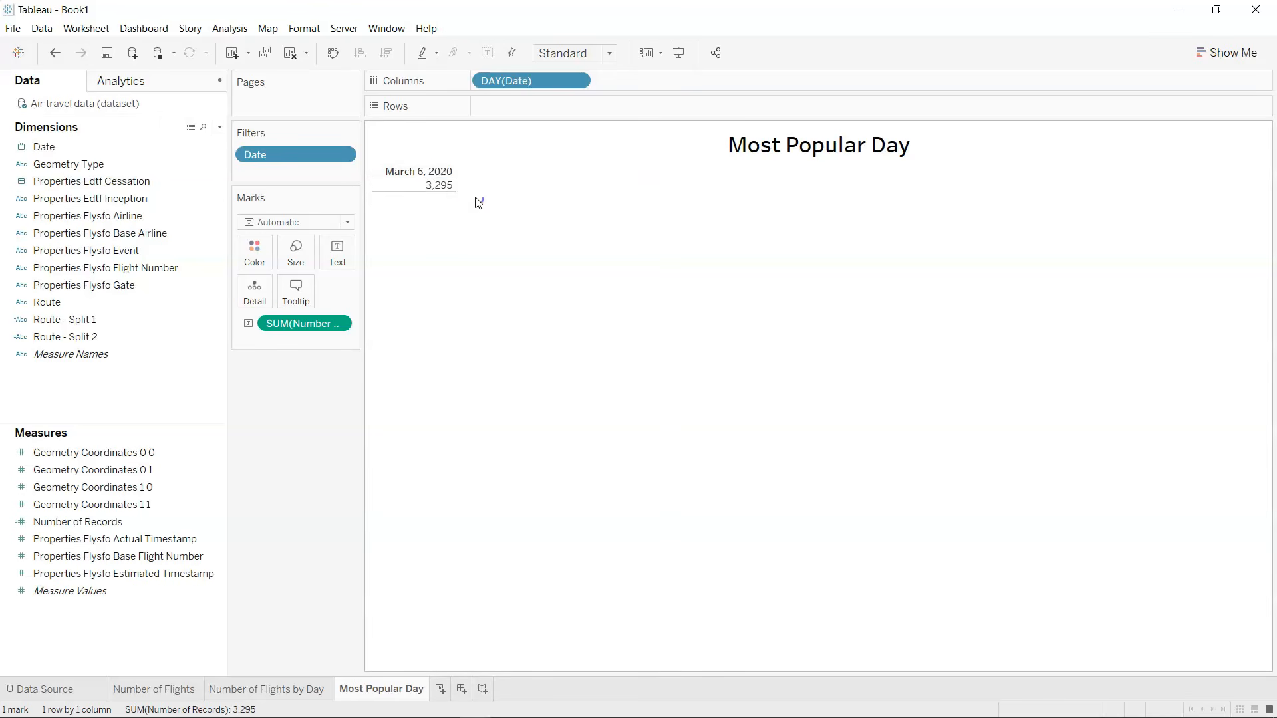
Remove the text table's border lines by setting the total, grand total and row divider pane borders to None.
right_click(432, 189)
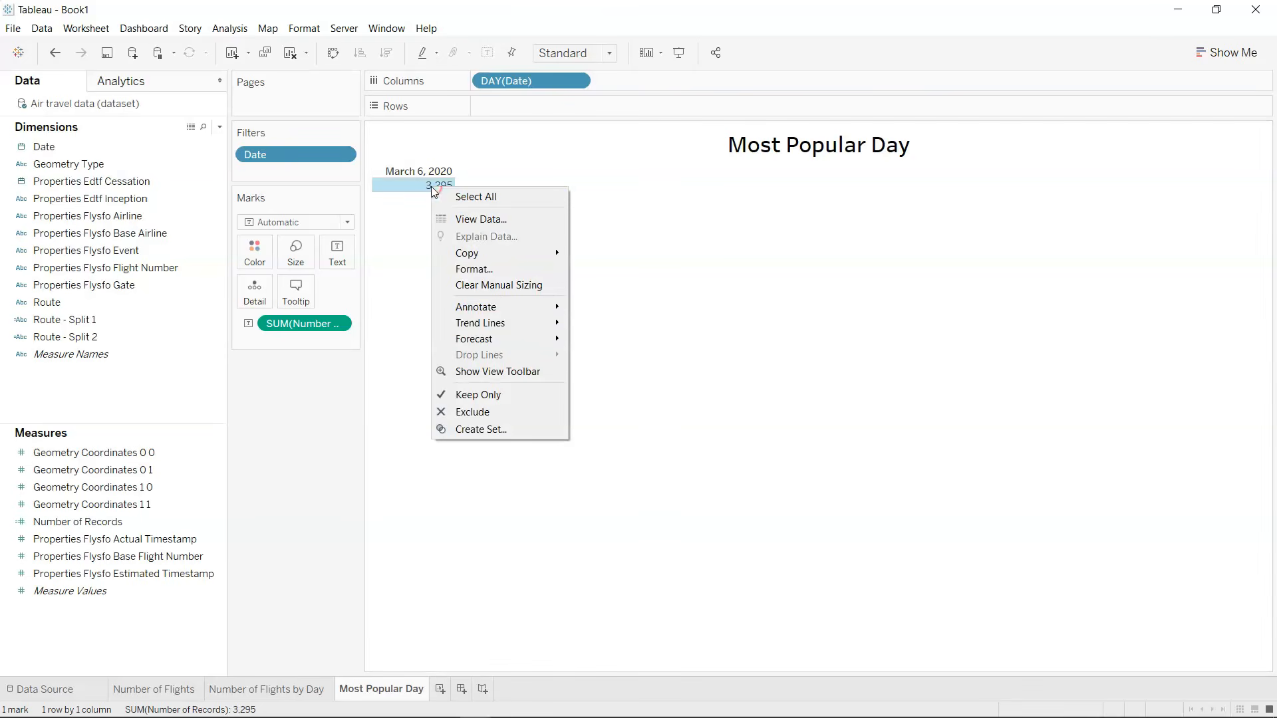
click(499, 272)
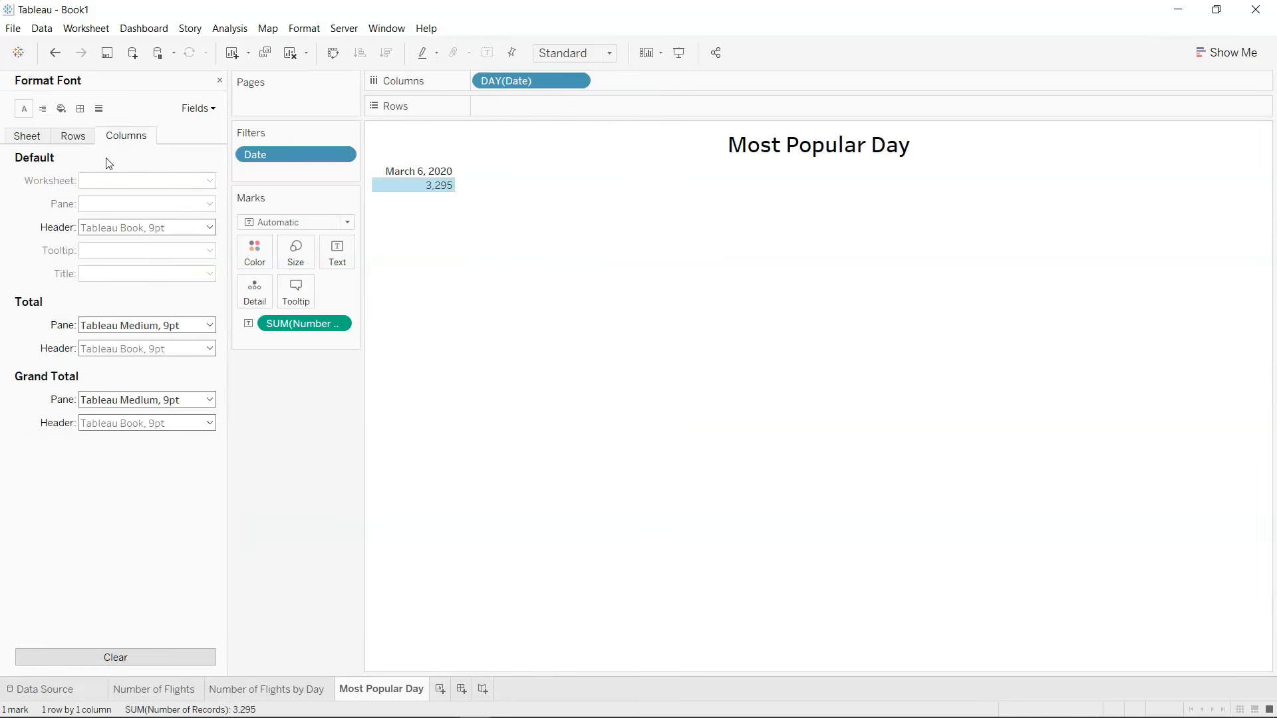
click(81, 109)
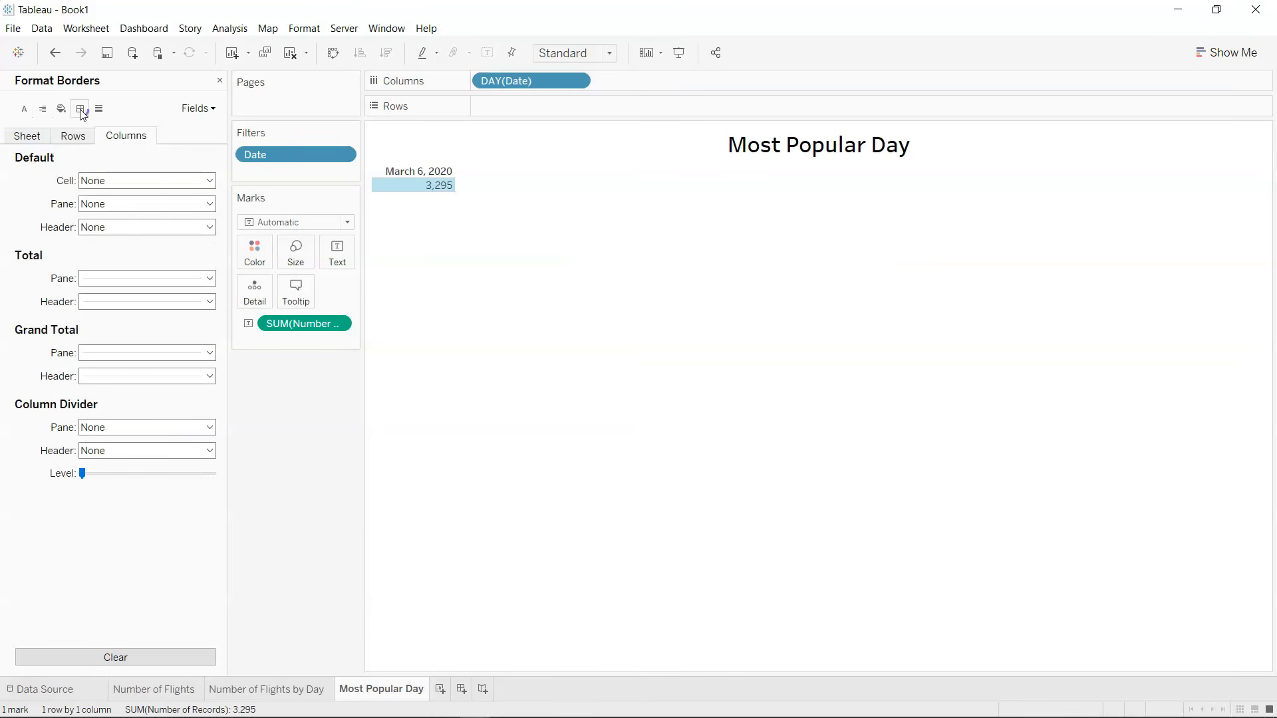
click(162, 278)
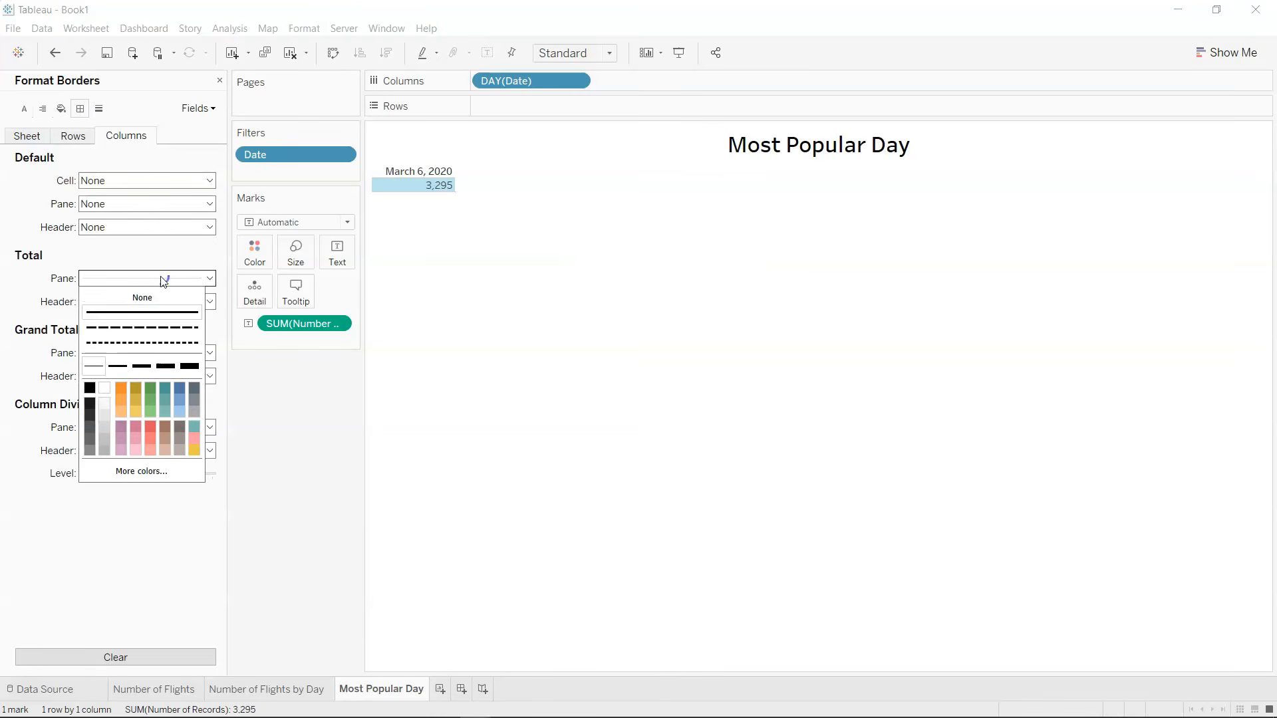
click(166, 312)
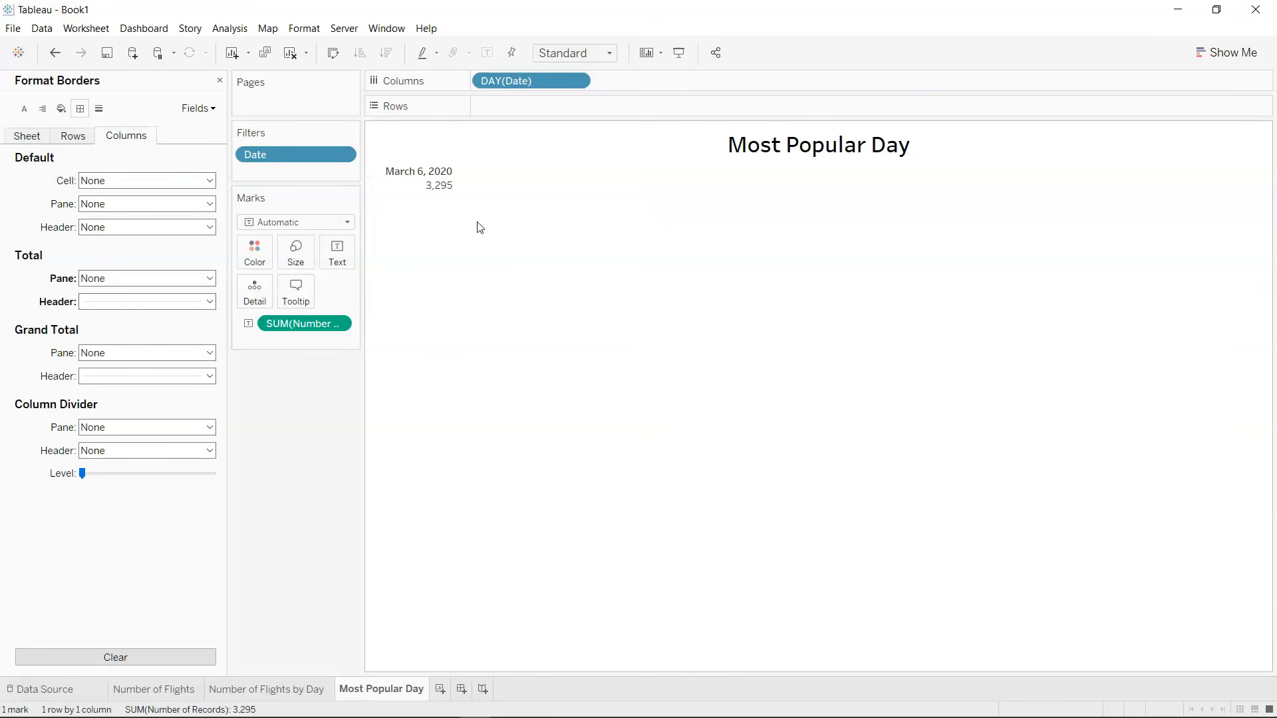
click(73, 137)
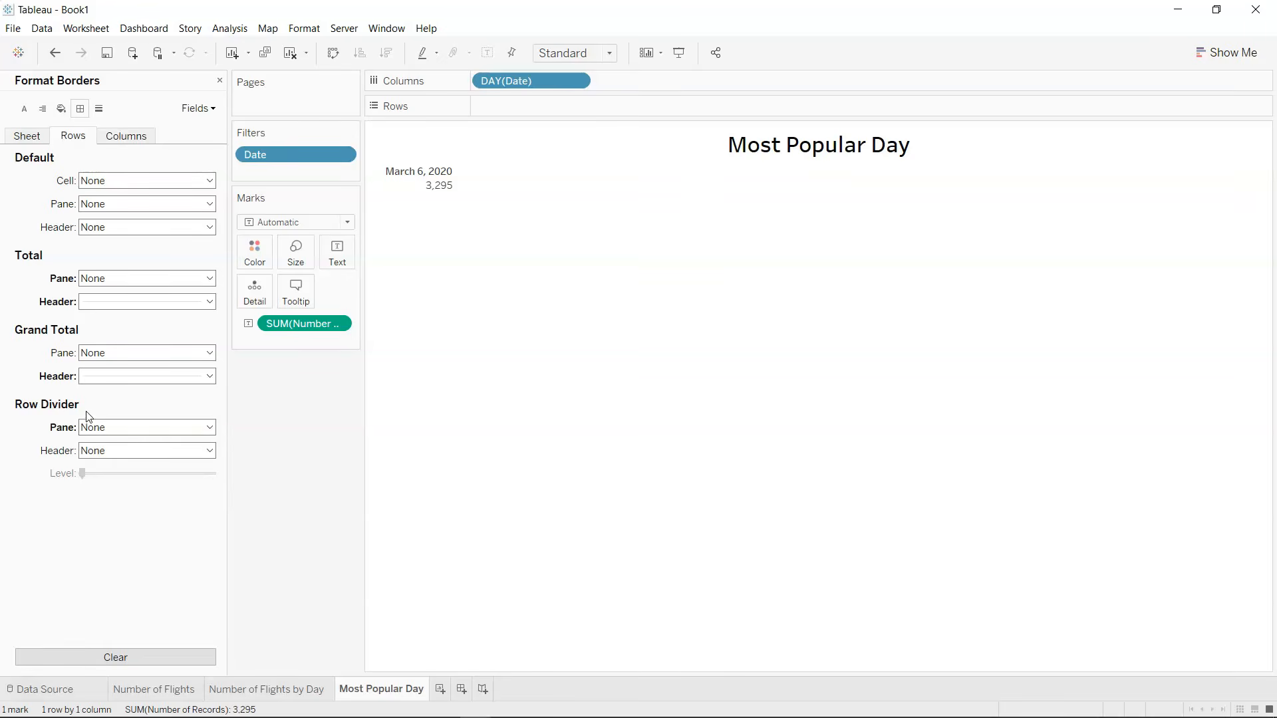
click(145, 428)
click(155, 450)
click(460, 217)
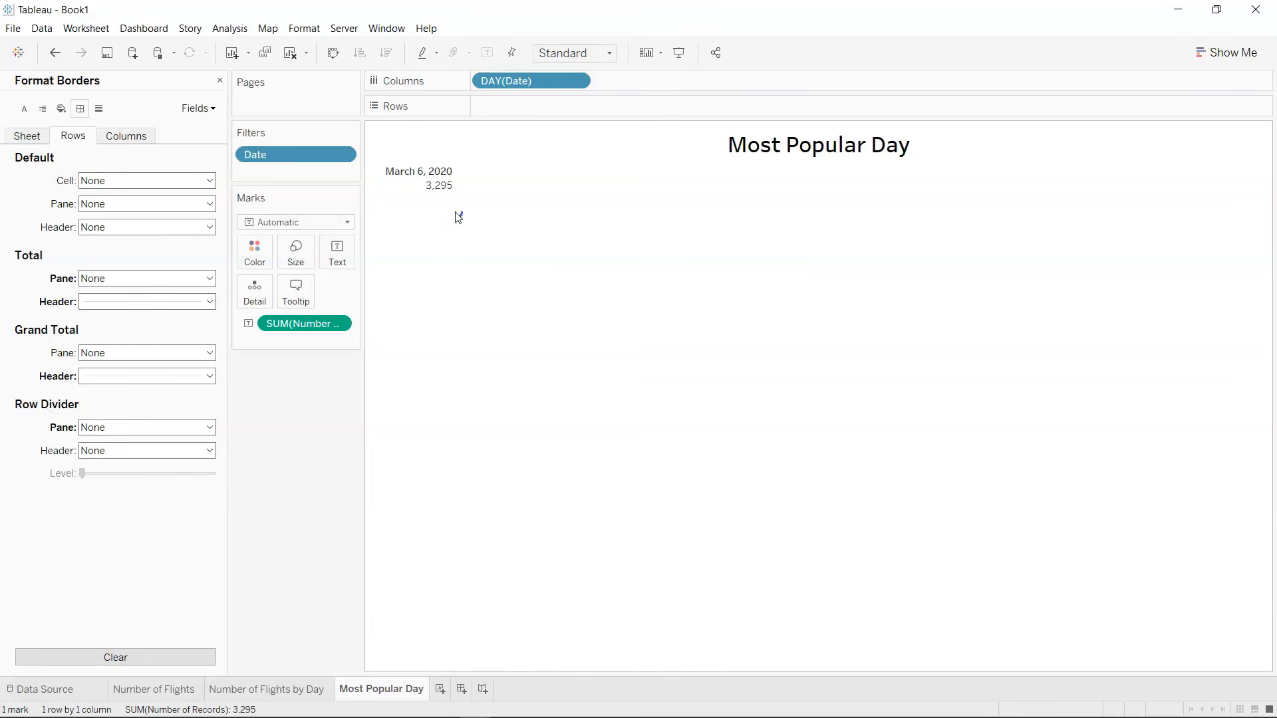
click(430, 185)
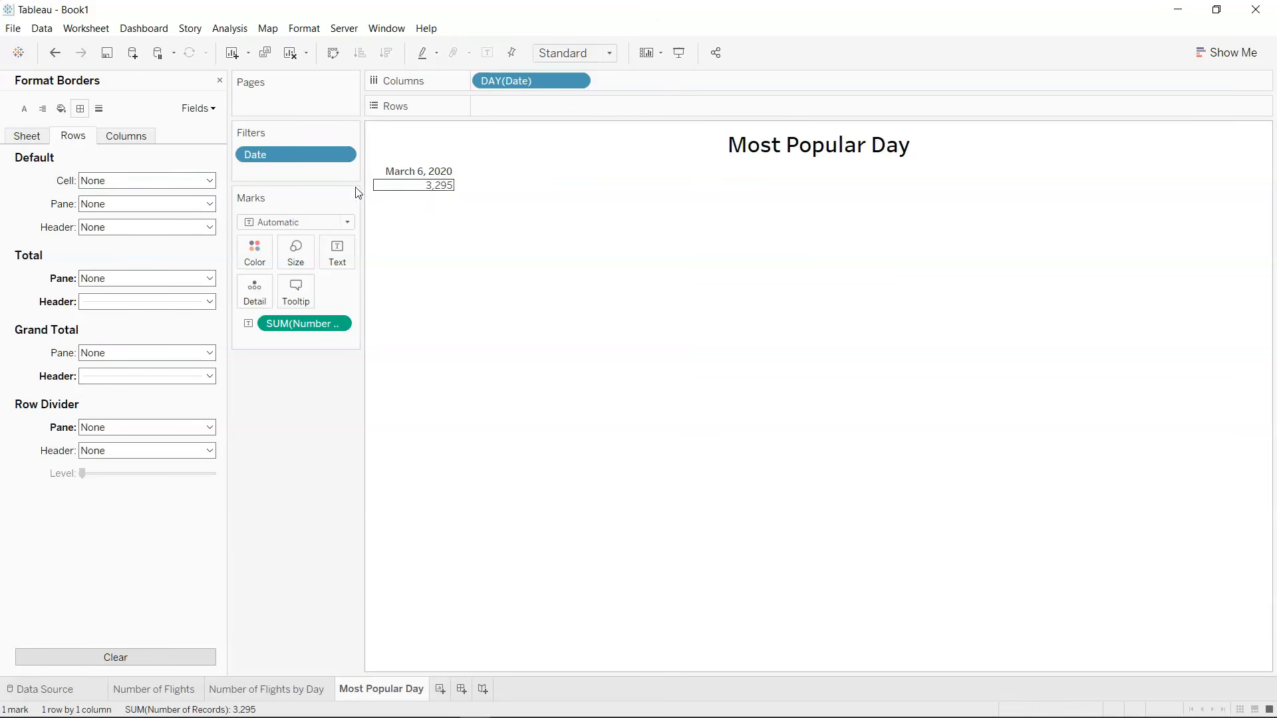
click(37, 141)
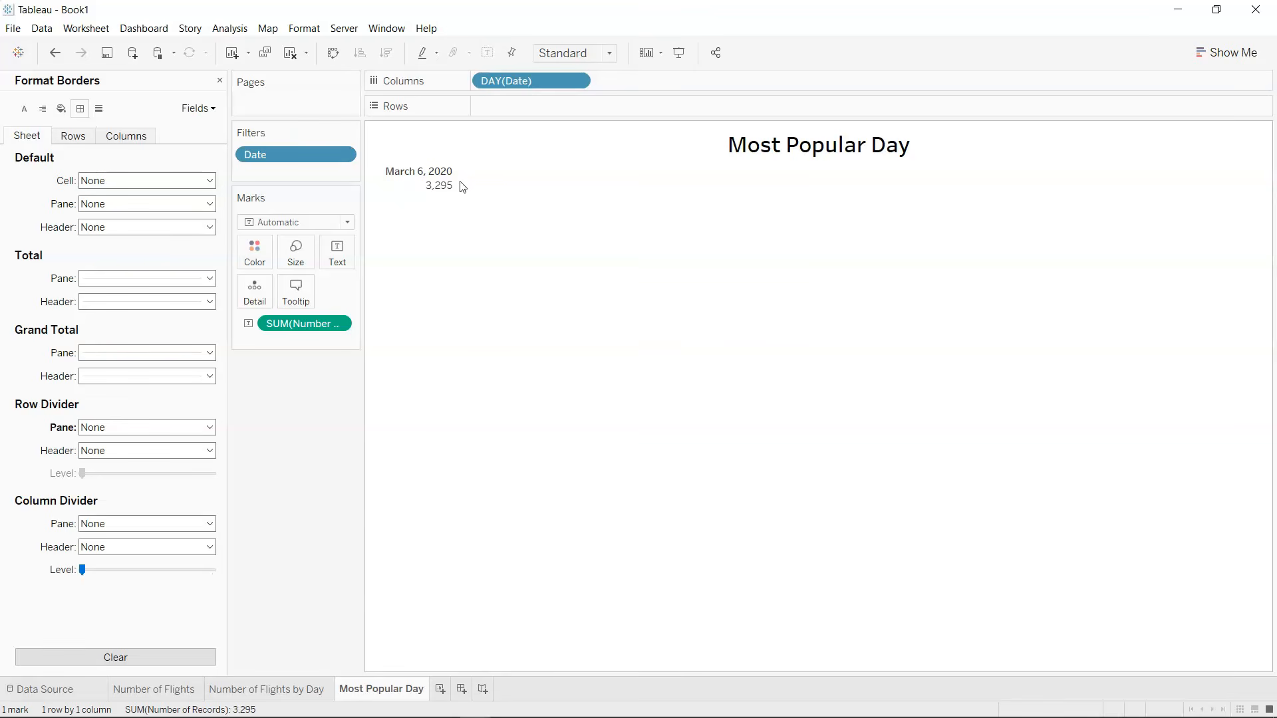
Fit the Most Popular Day sheet to Entire View and open its font formatting.
click(571, 55)
click(580, 113)
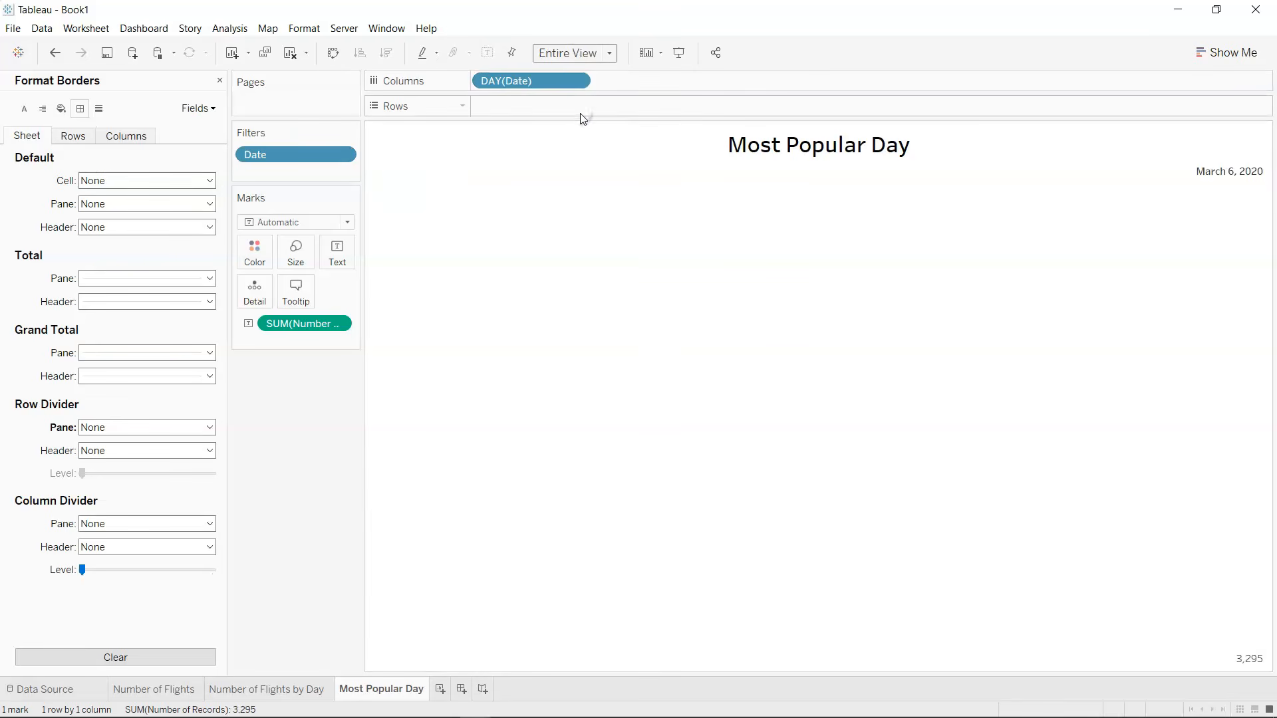
click(23, 114)
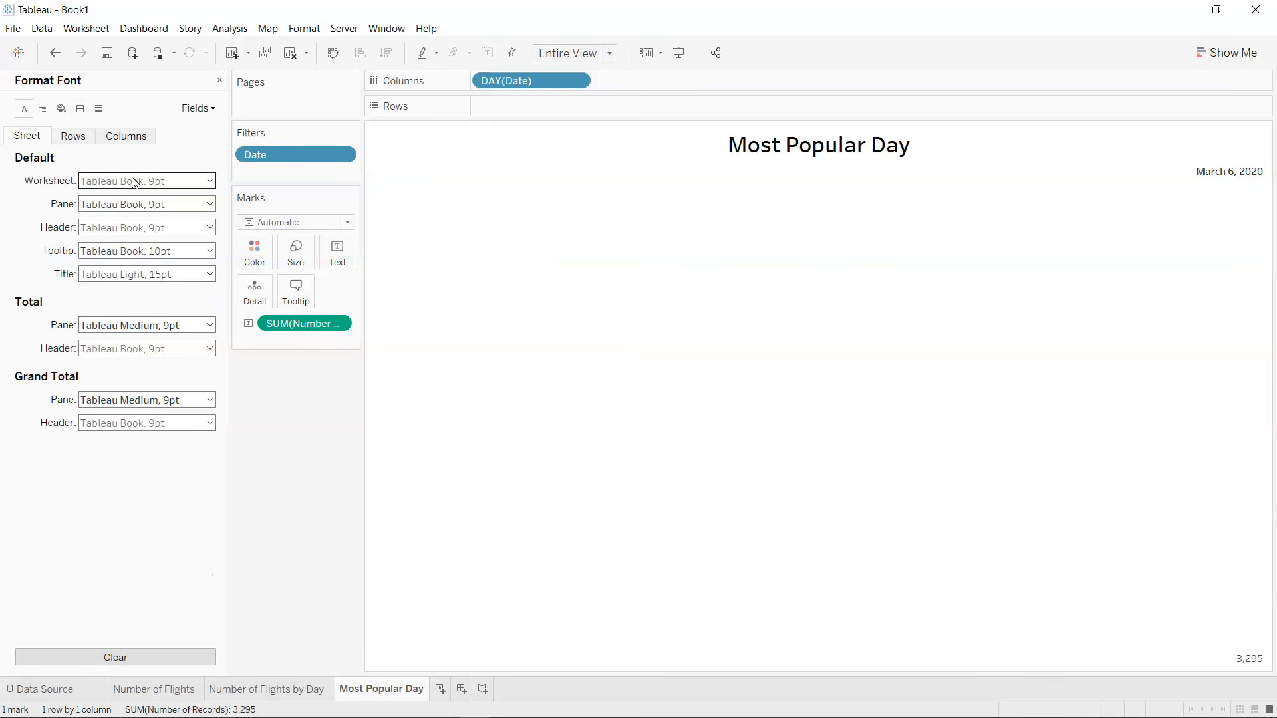
Align the Number of Records text to Middle vertically and Center horizontally.
click(348, 258)
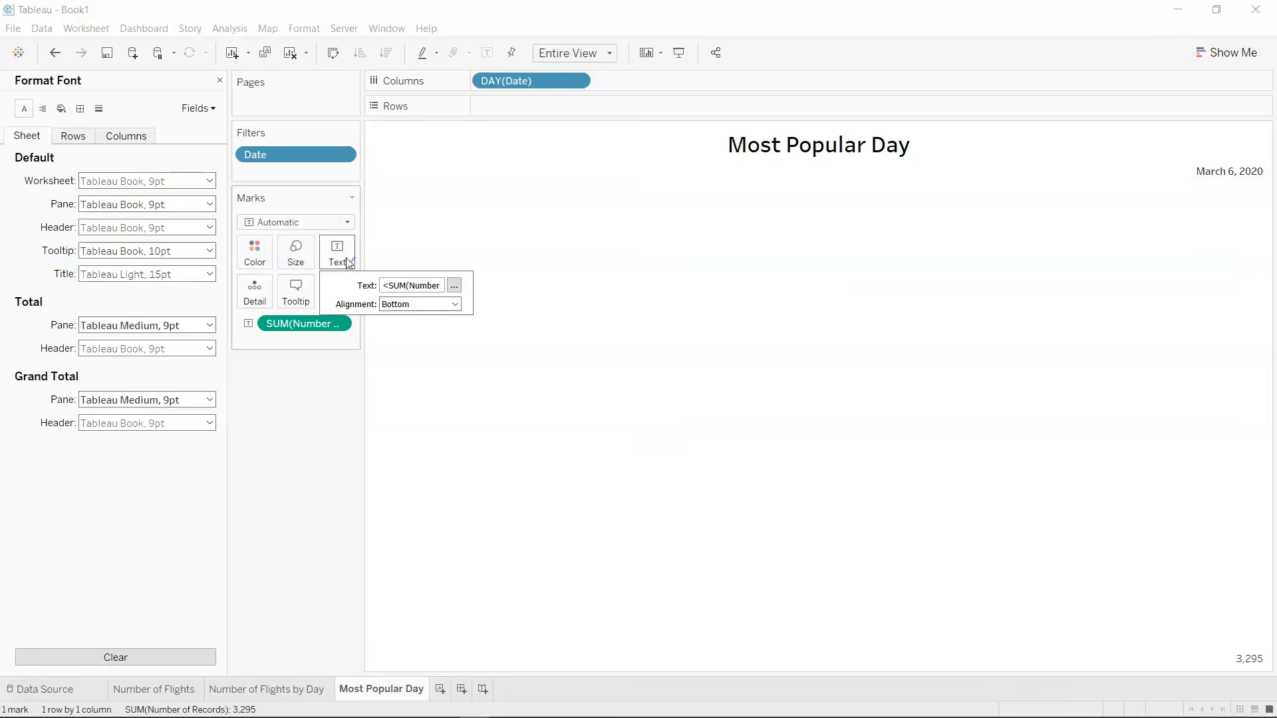
click(423, 305)
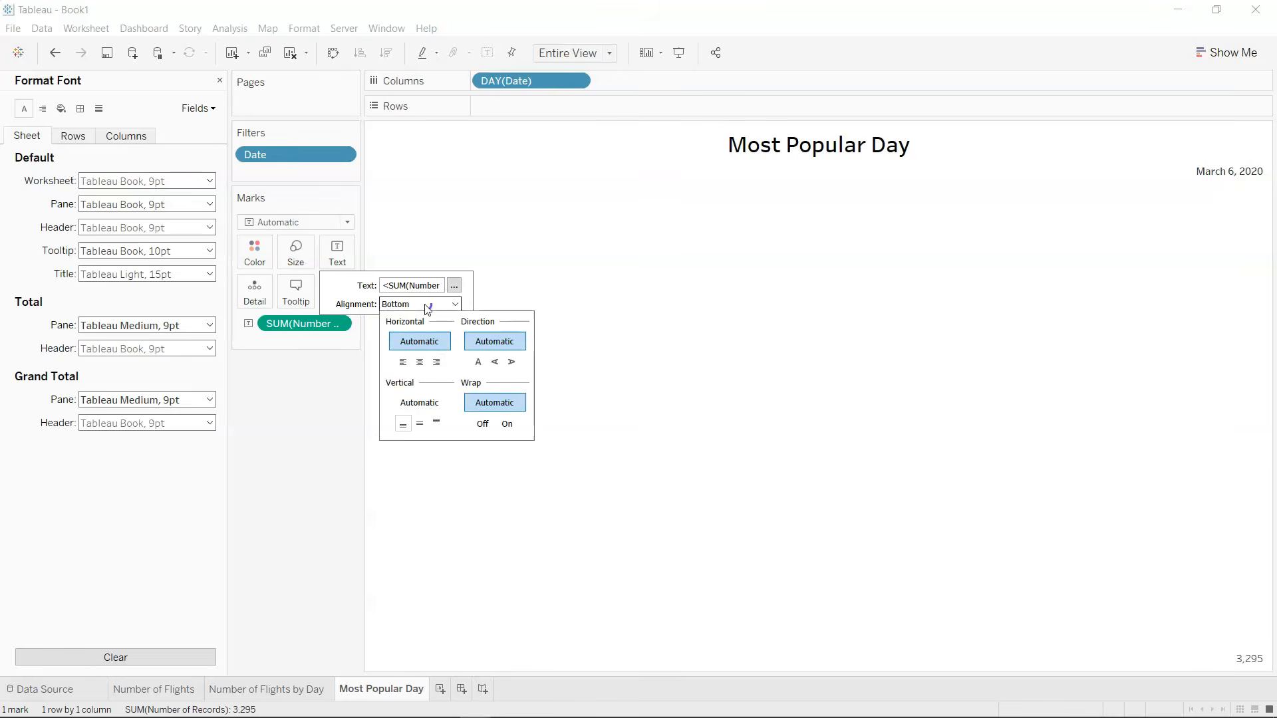
click(420, 424)
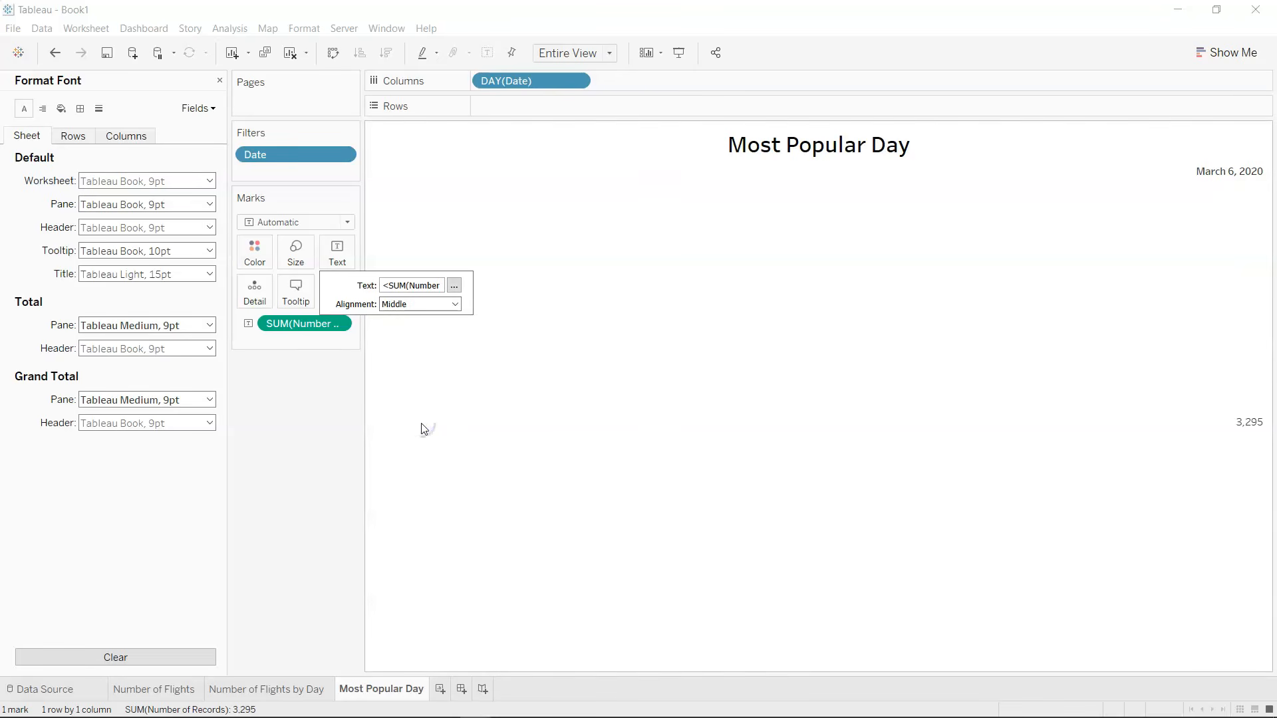
click(423, 305)
click(421, 362)
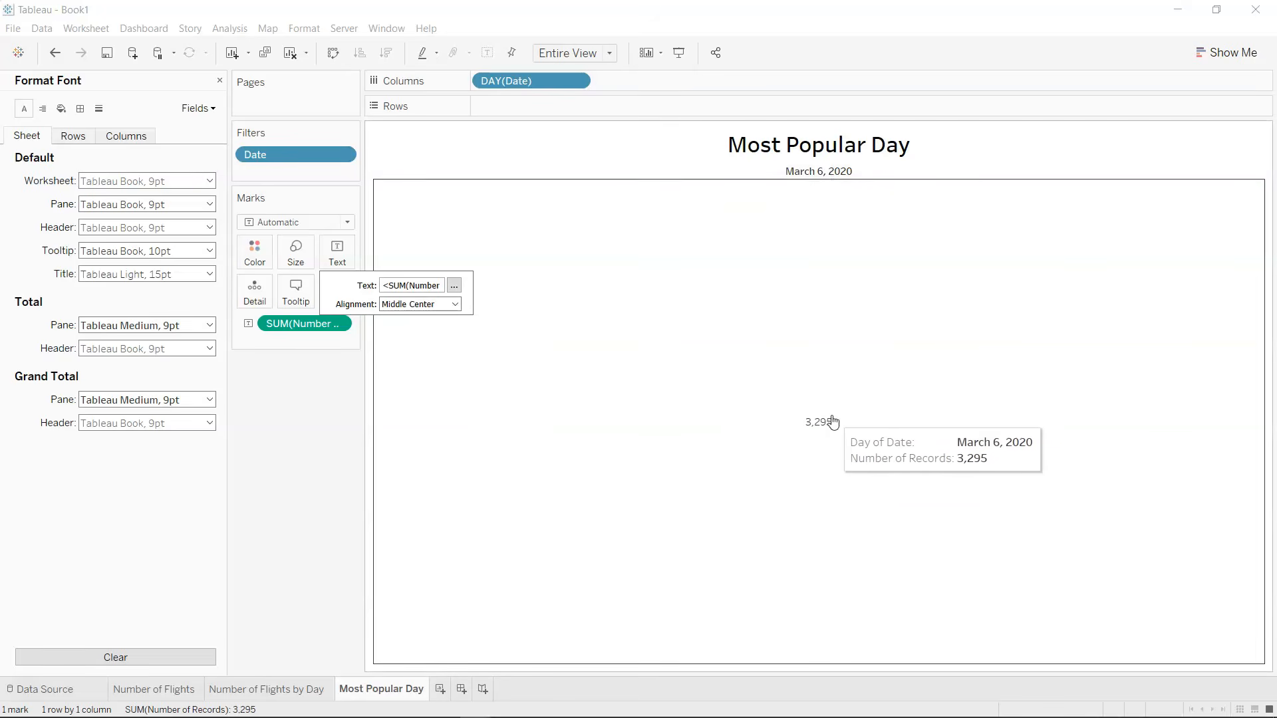
Format the Number of Records label as blue Tableau Bold text at size 14.
click(459, 288)
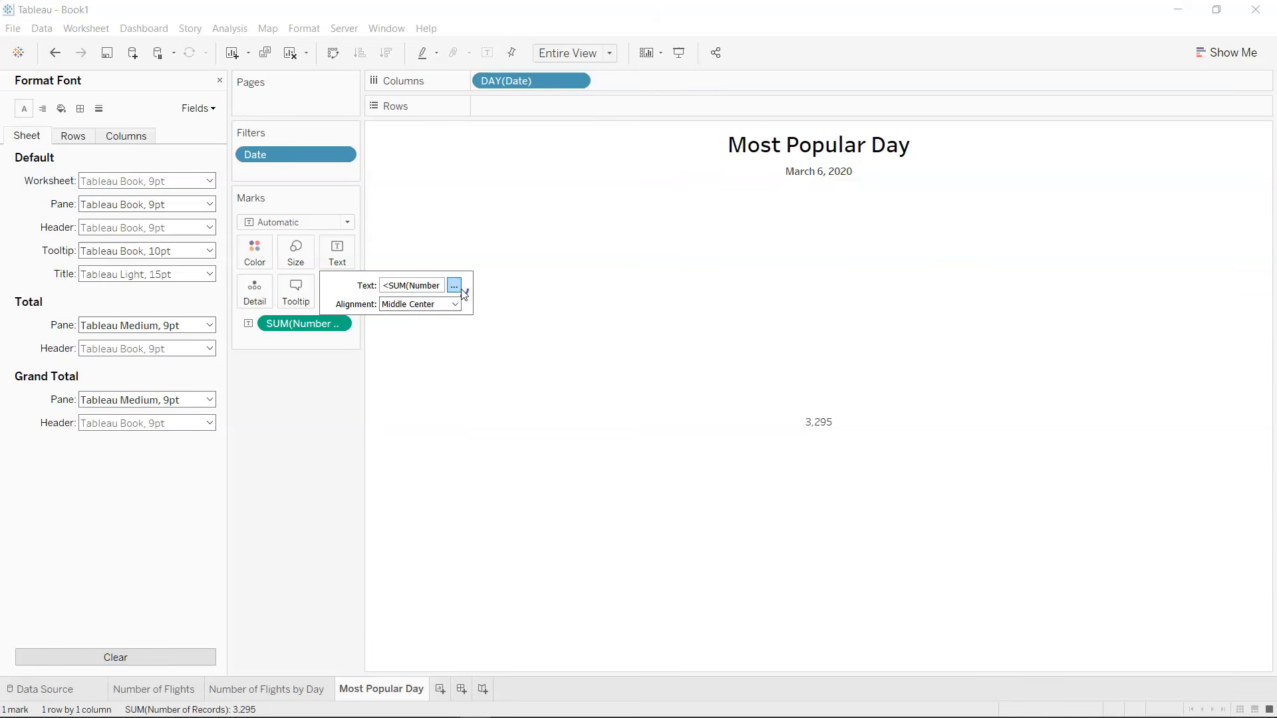
key(ctrl+a)
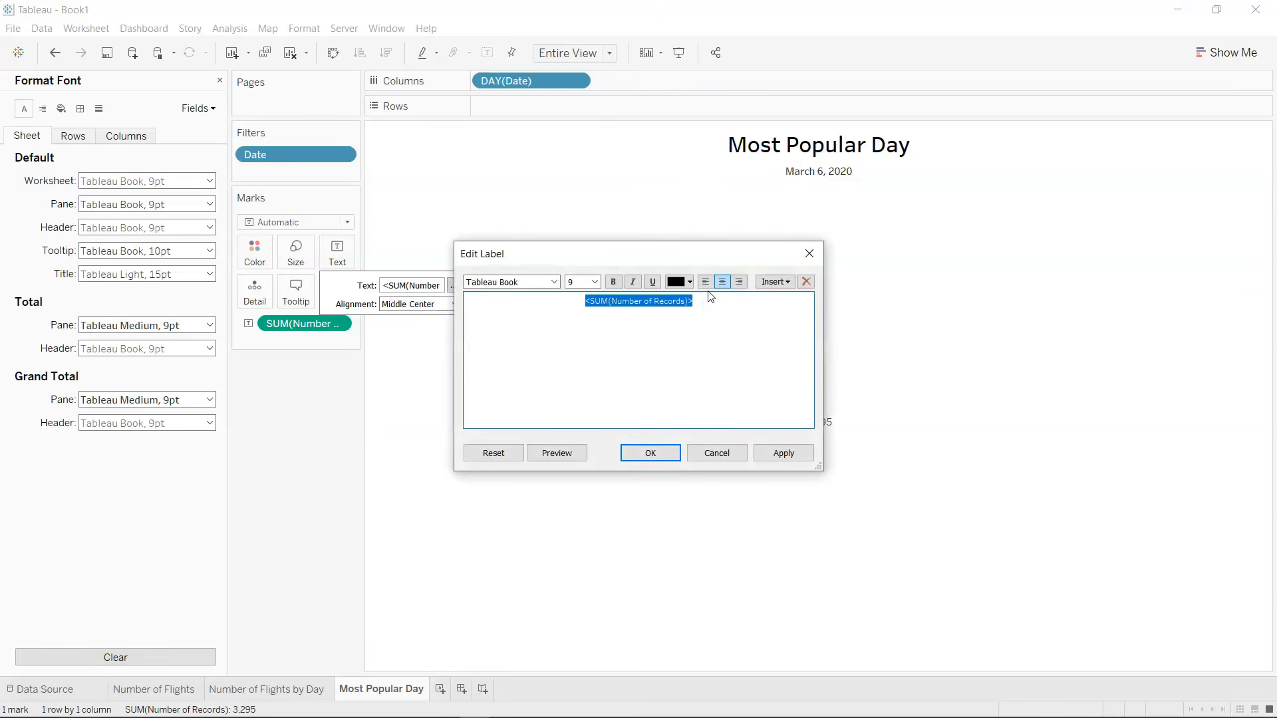
click(595, 280)
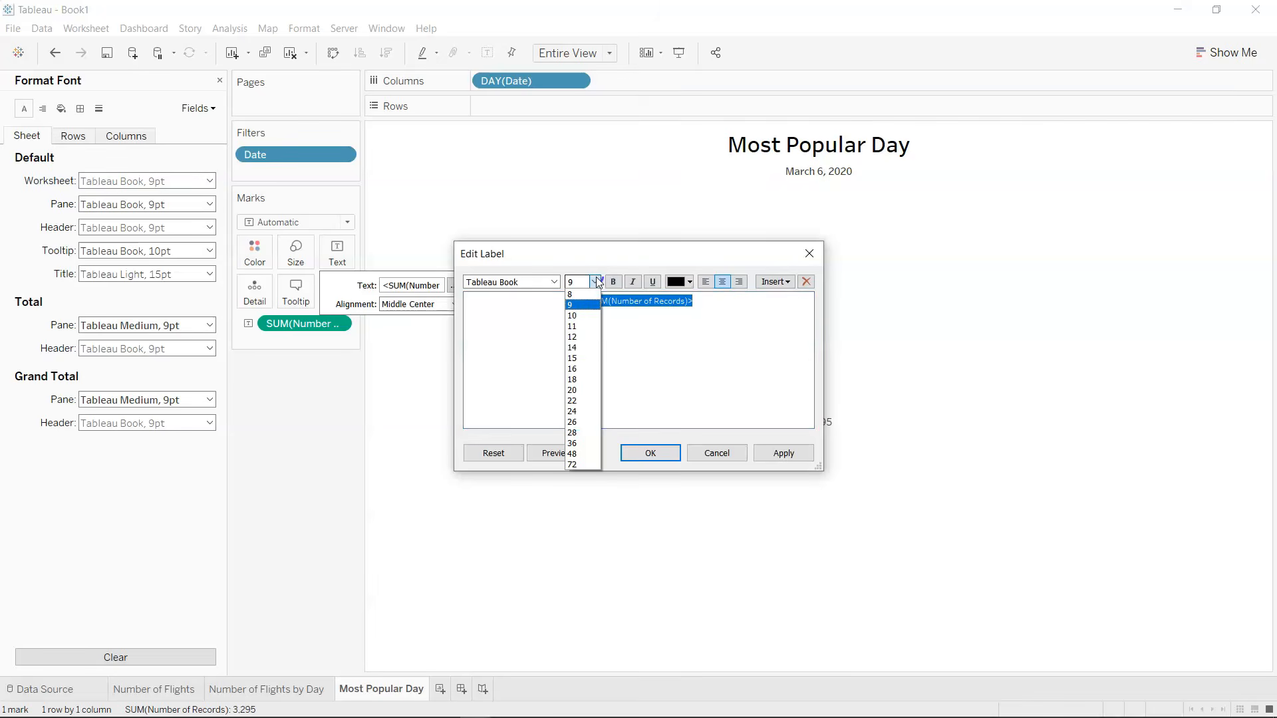
click(591, 348)
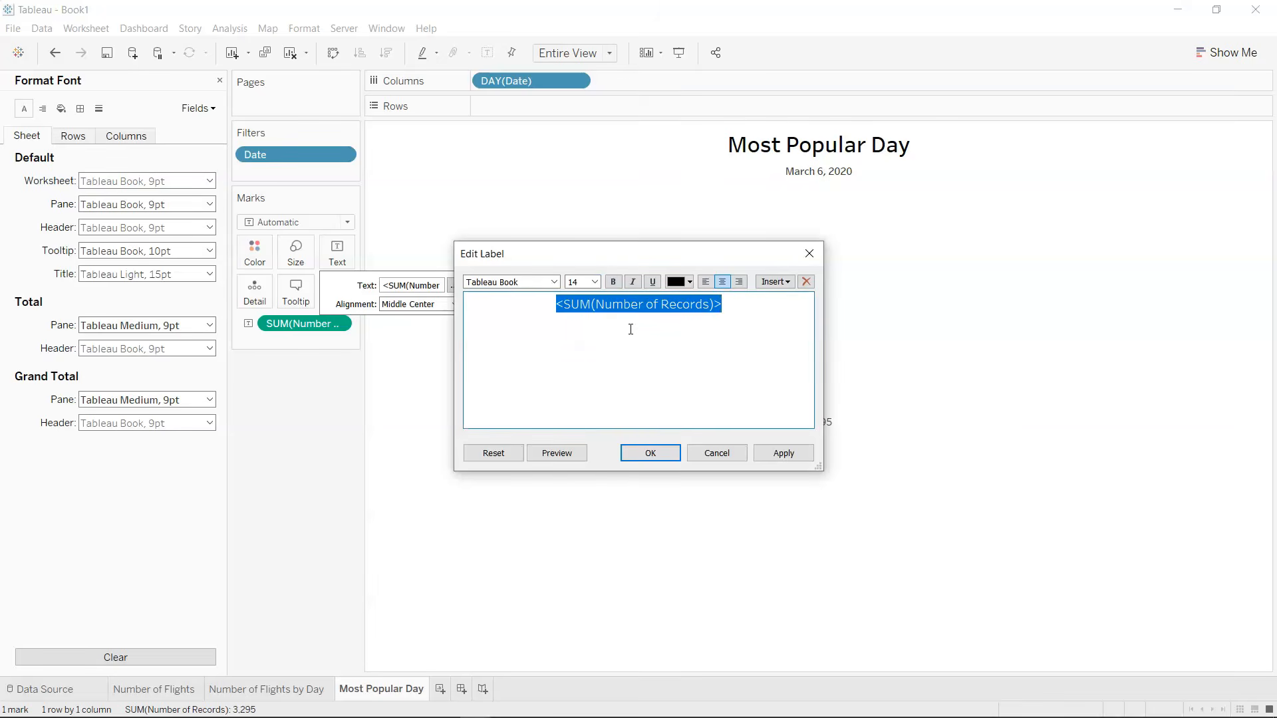
click(689, 282)
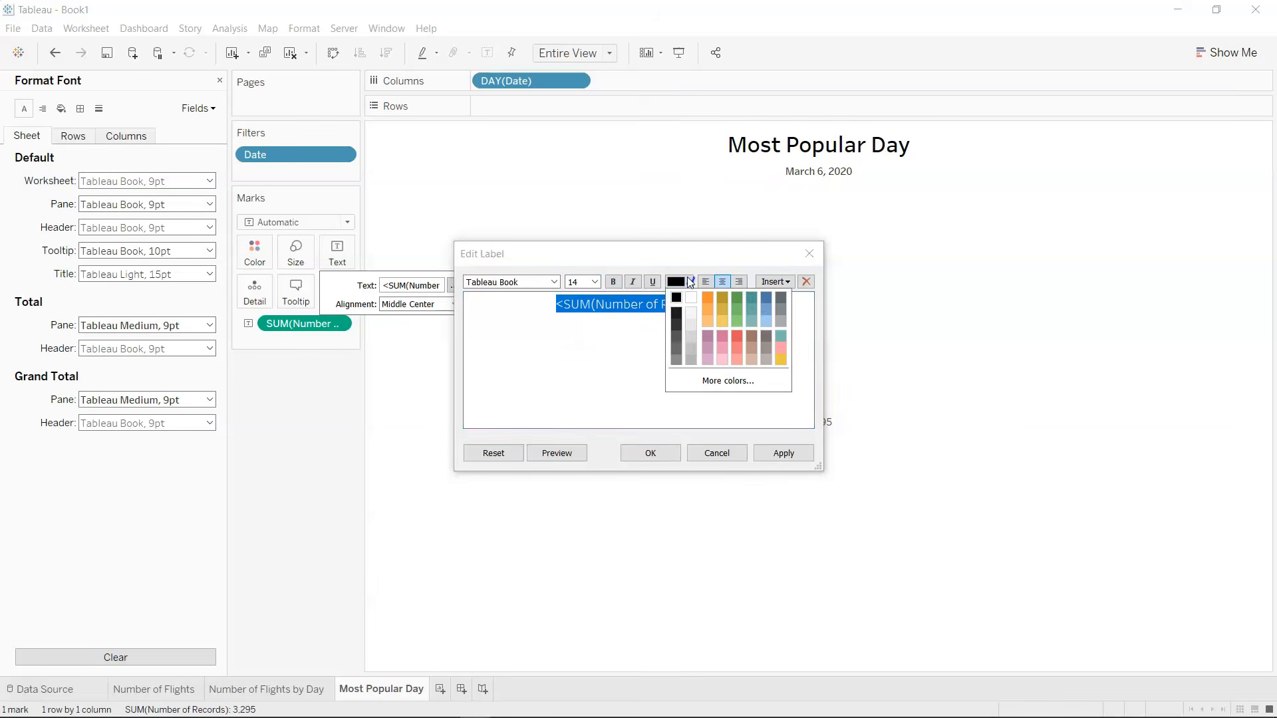
click(766, 300)
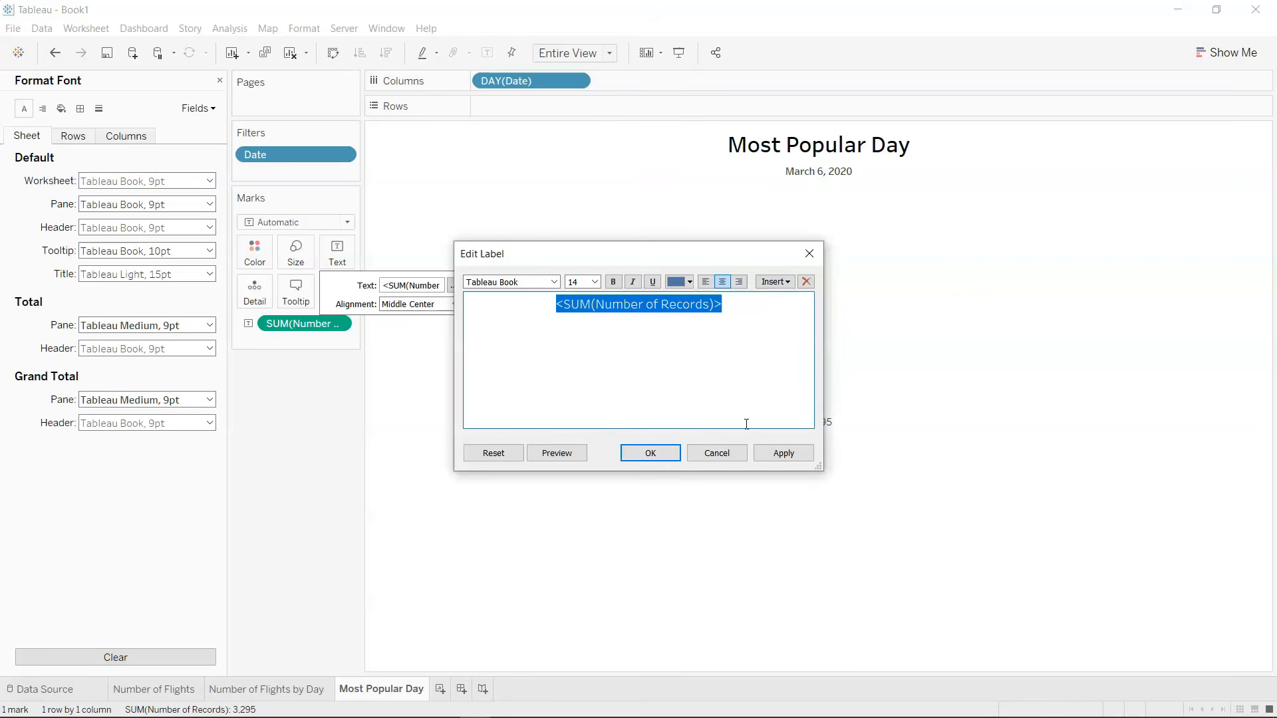
click(554, 282)
click(545, 309)
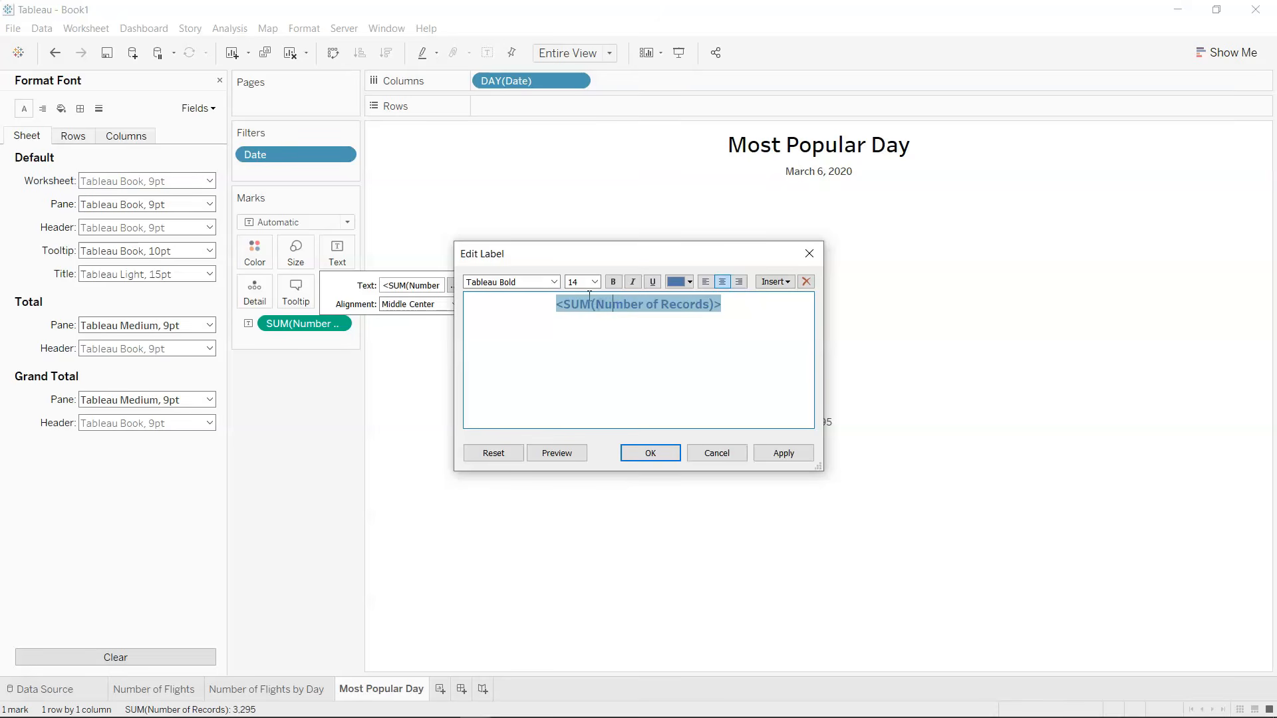
click(798, 455)
click(677, 455)
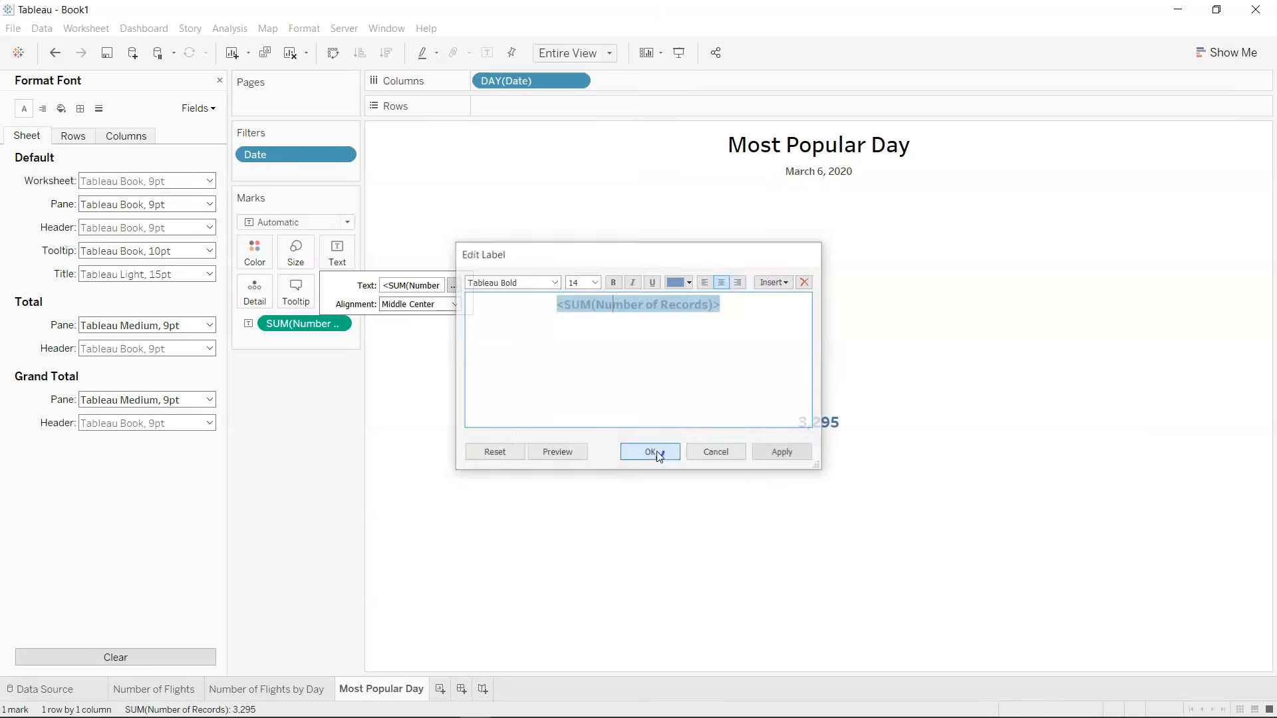
Set the date header's font to Tableau Bold, 12 pt.
right_click(833, 172)
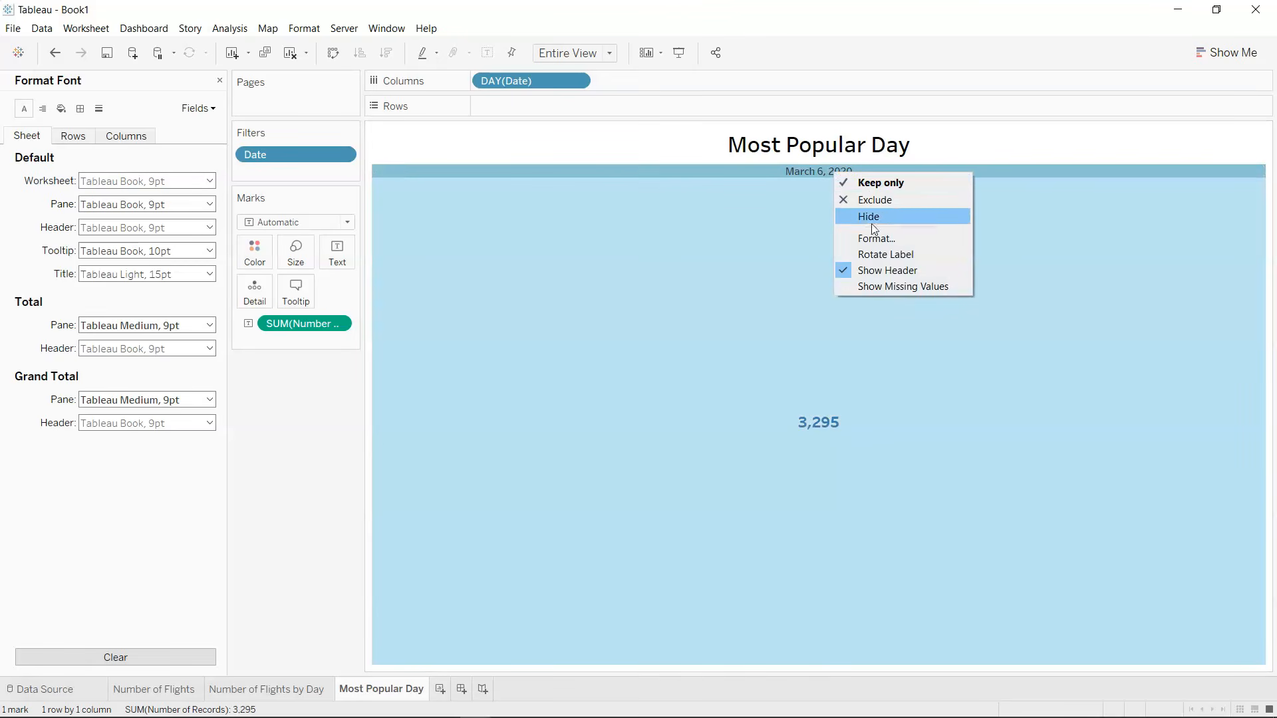
click(878, 238)
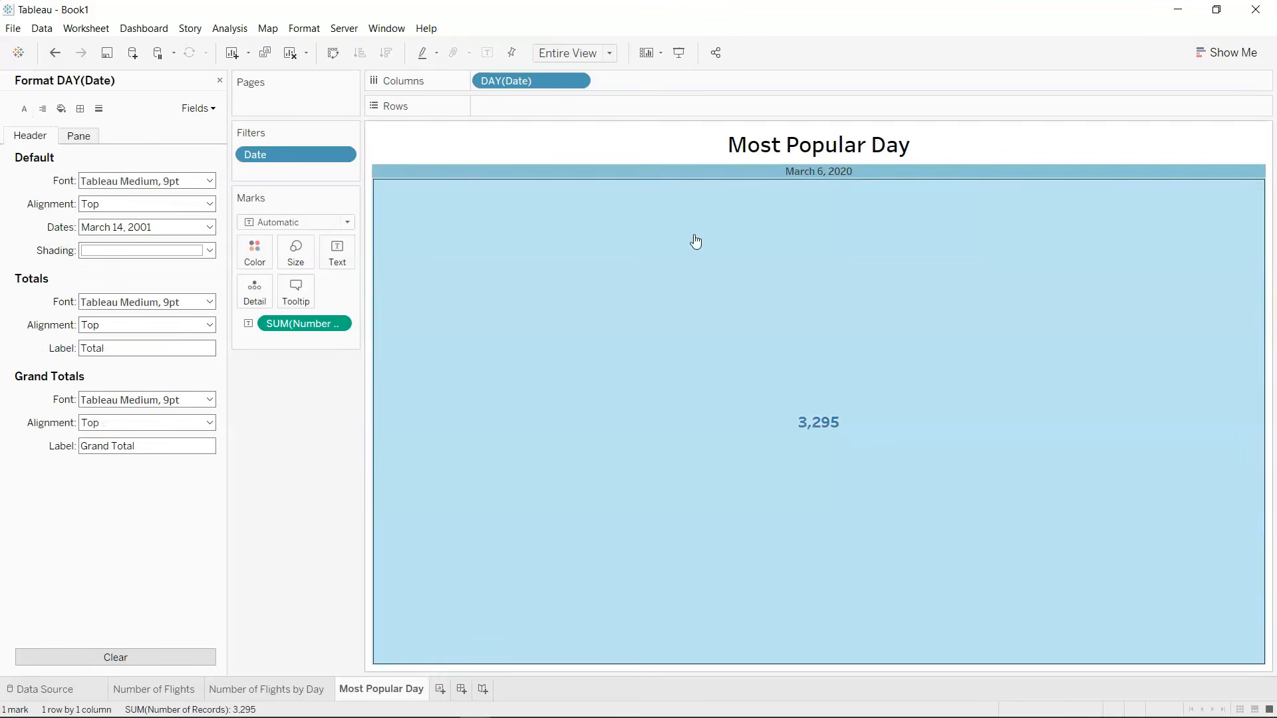
click(160, 187)
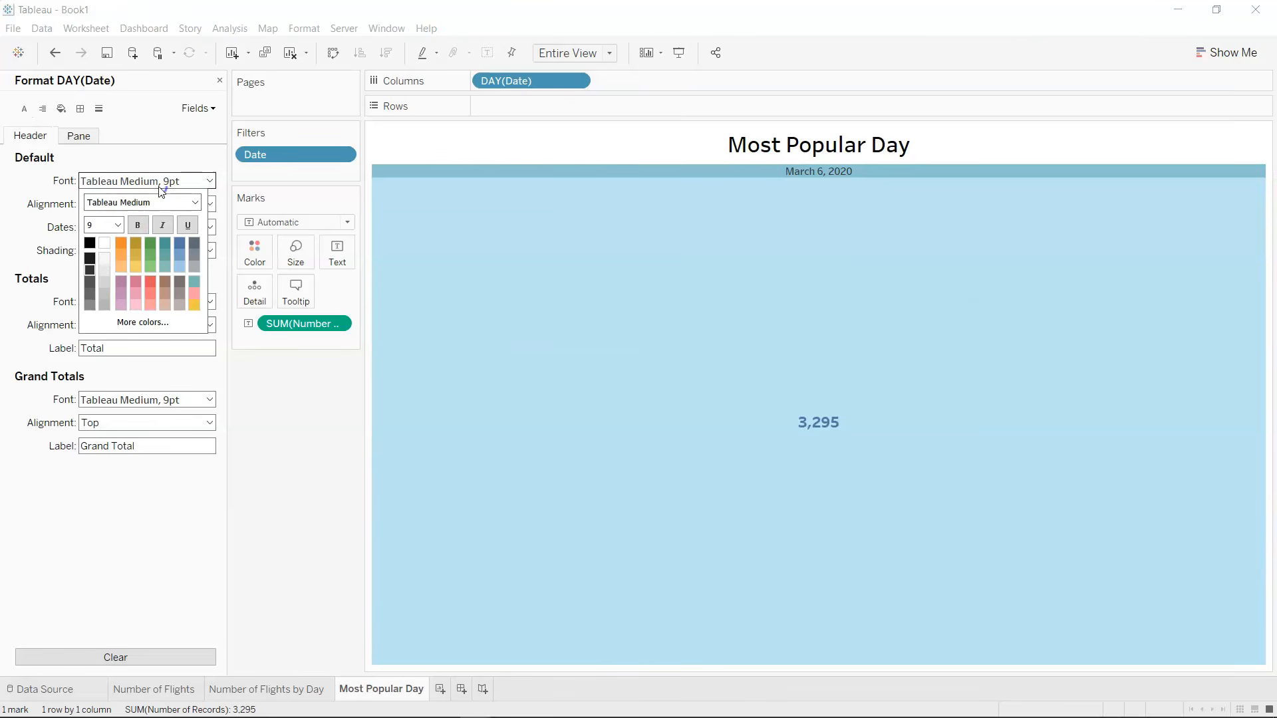
click(117, 226)
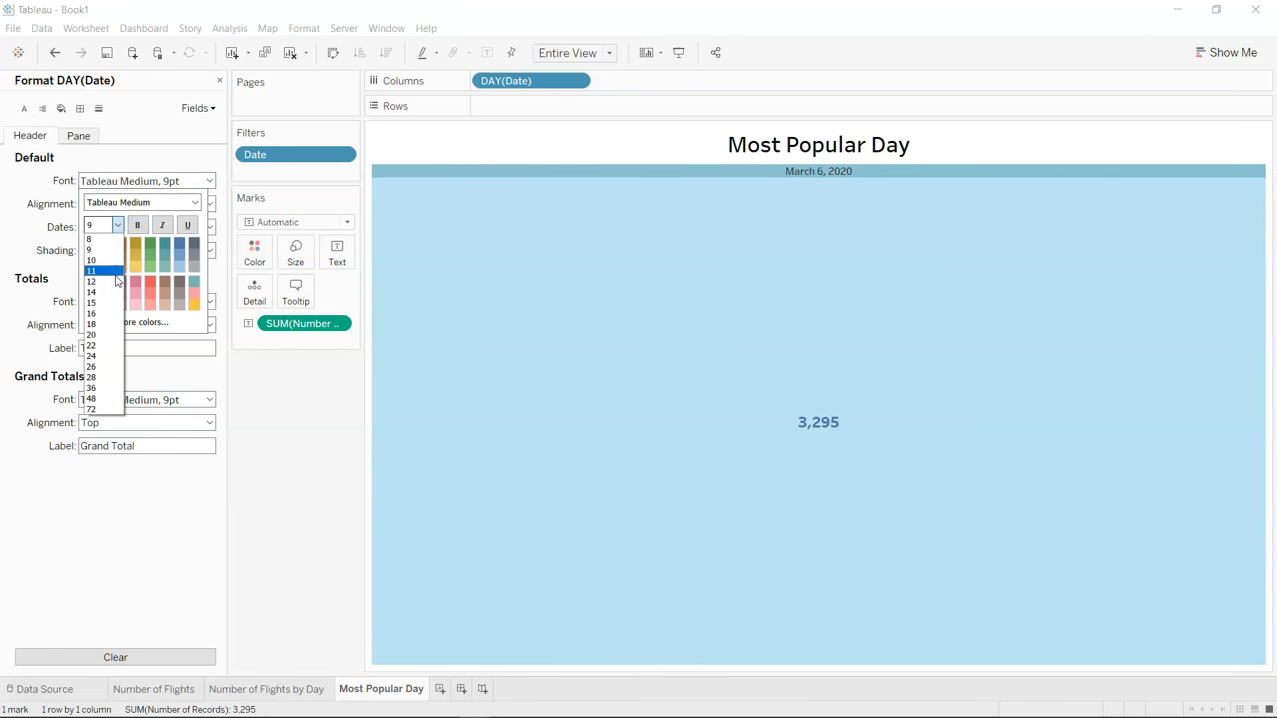
click(115, 281)
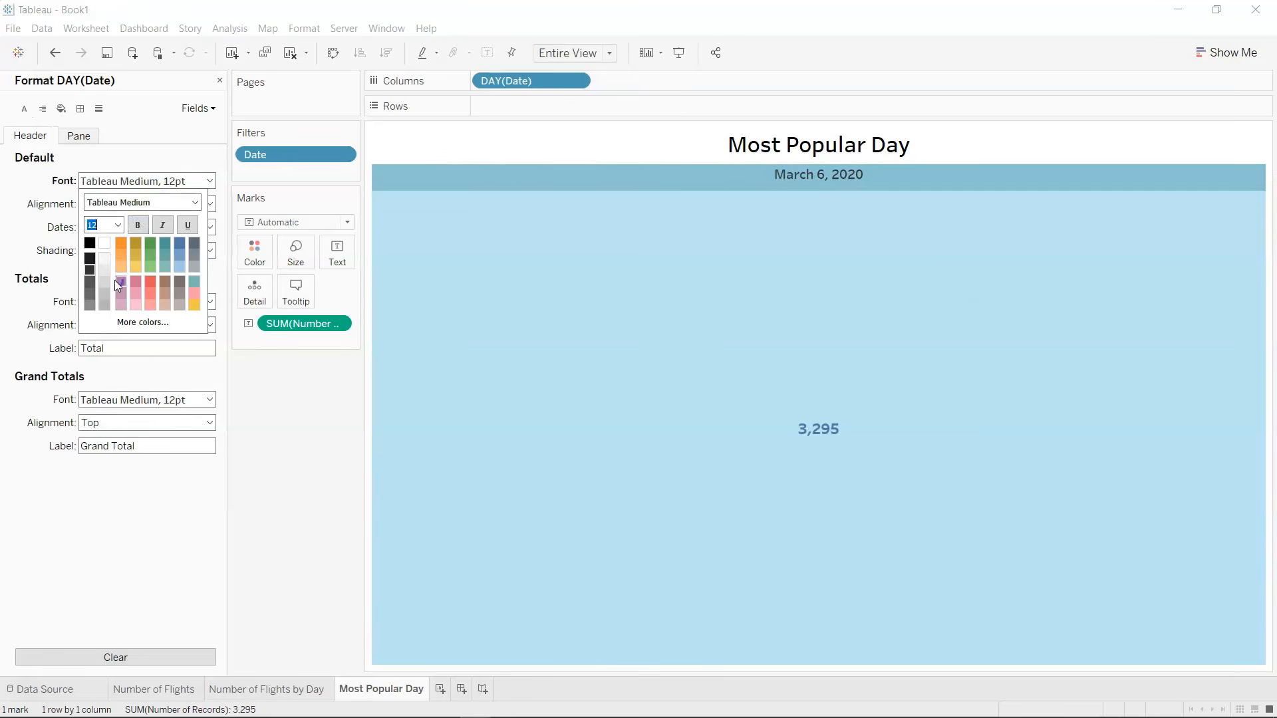
click(194, 201)
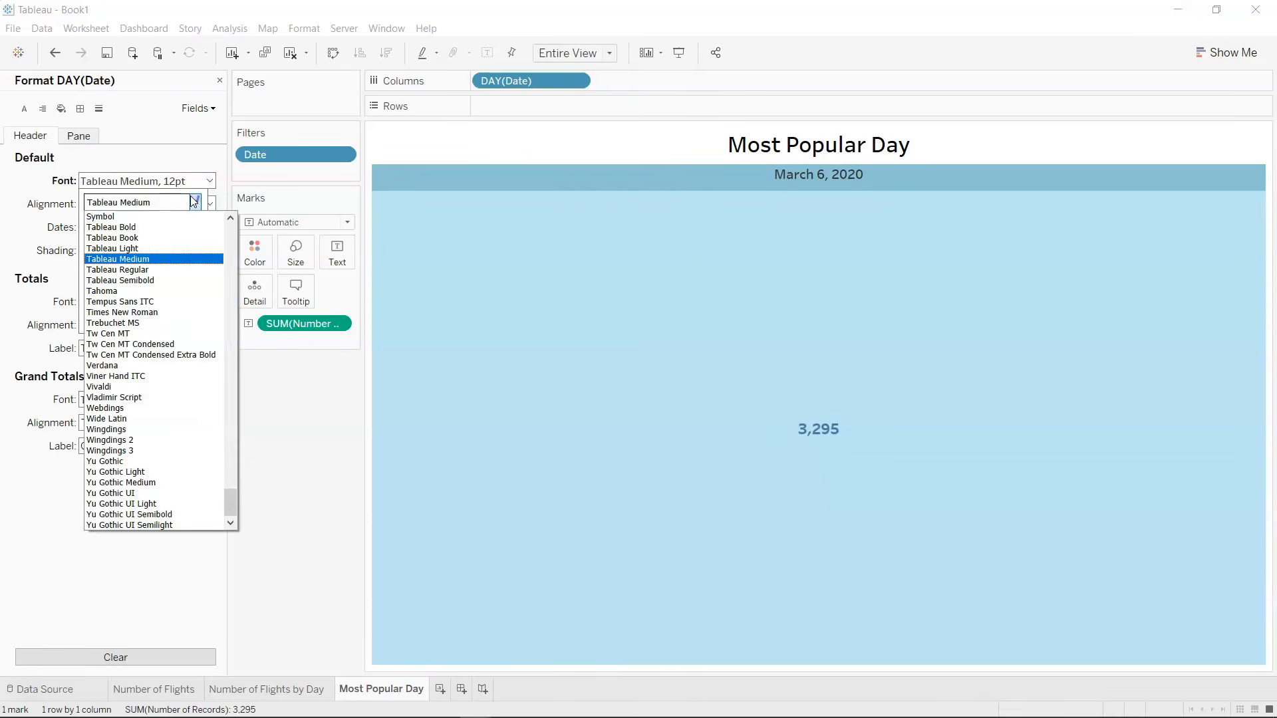
click(178, 228)
click(312, 470)
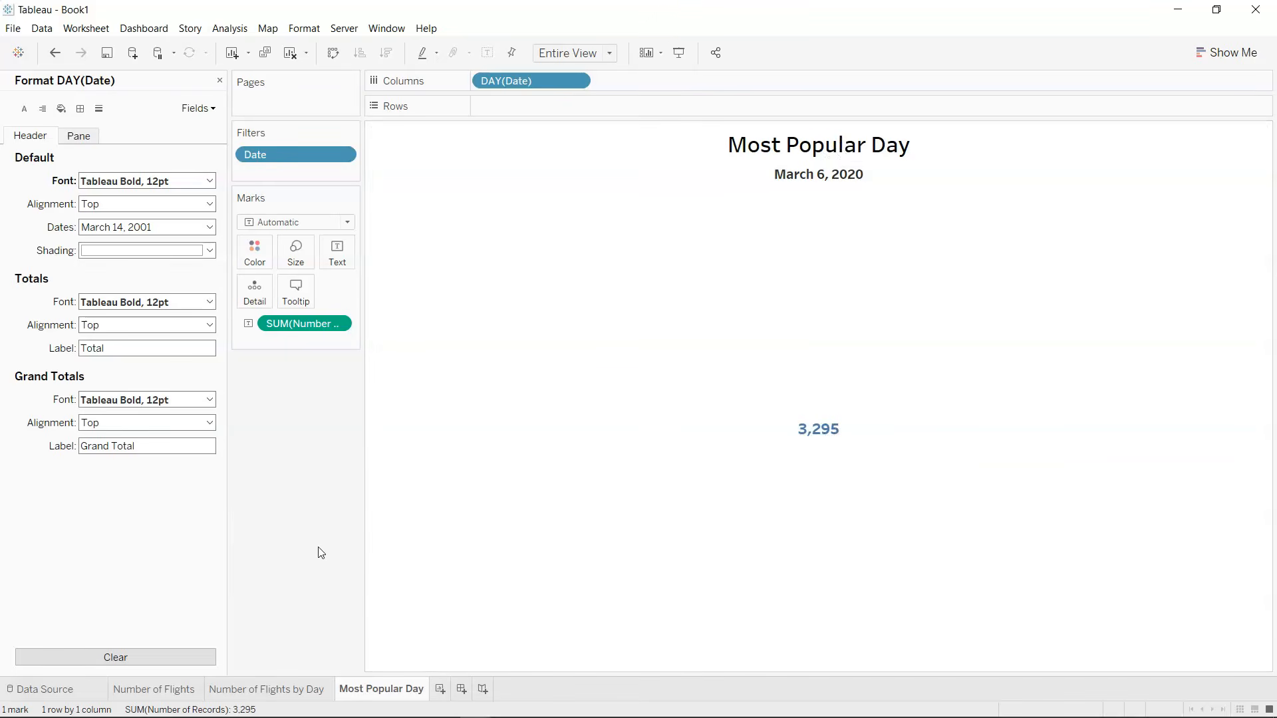
Add a new worksheet and name it Routes.
click(440, 689)
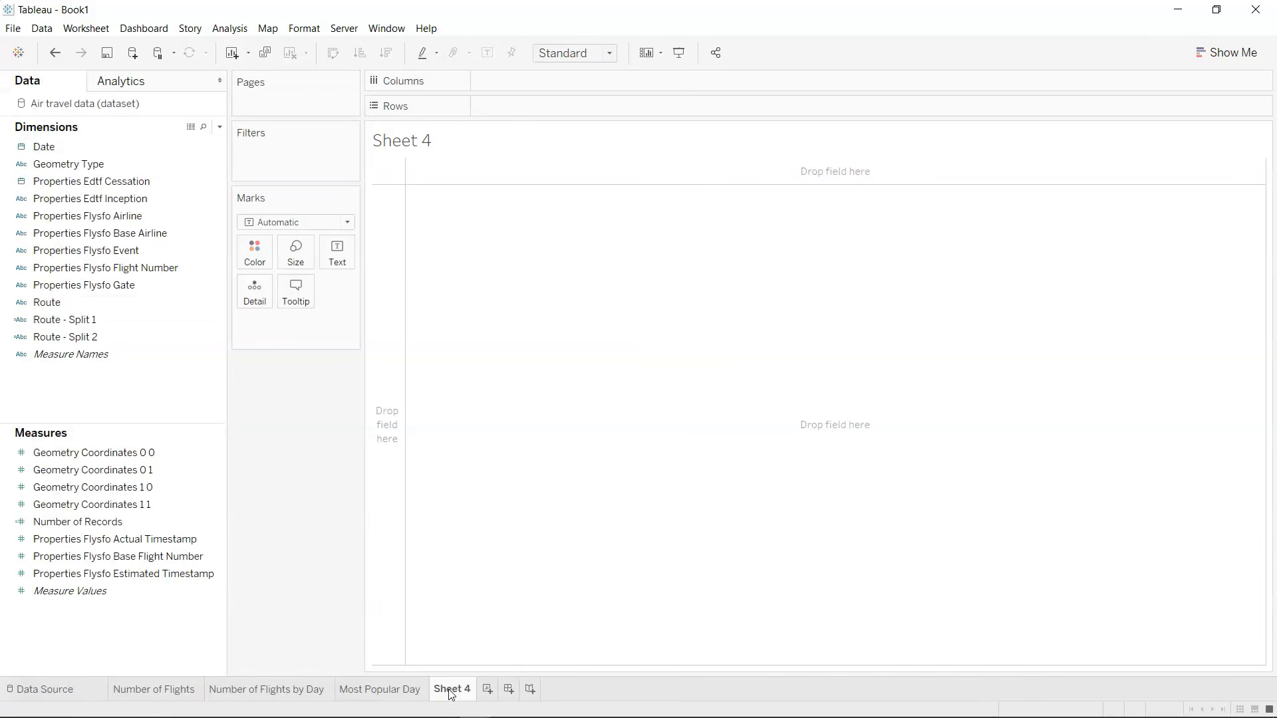
mouse_move(451, 694)
text(Routes)
key(Return)
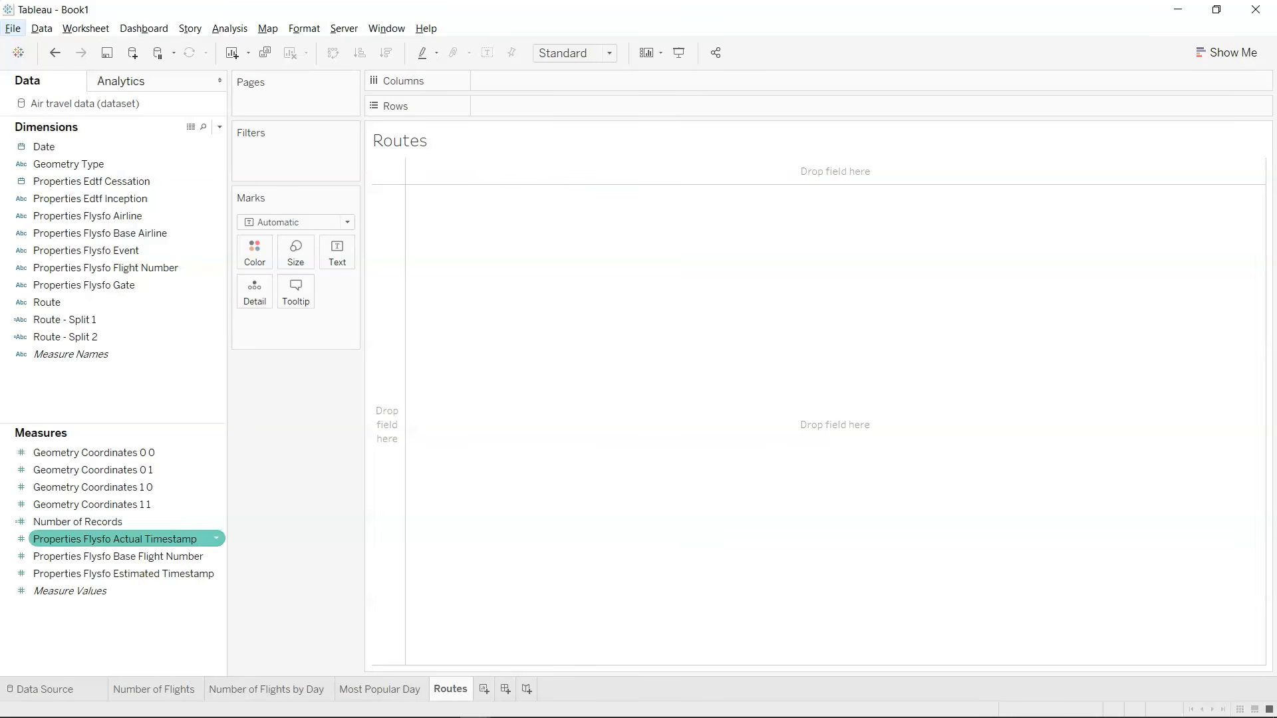
Rename the Route - Split 1 dimension to Route - 1.
click(74, 308)
click(68, 324)
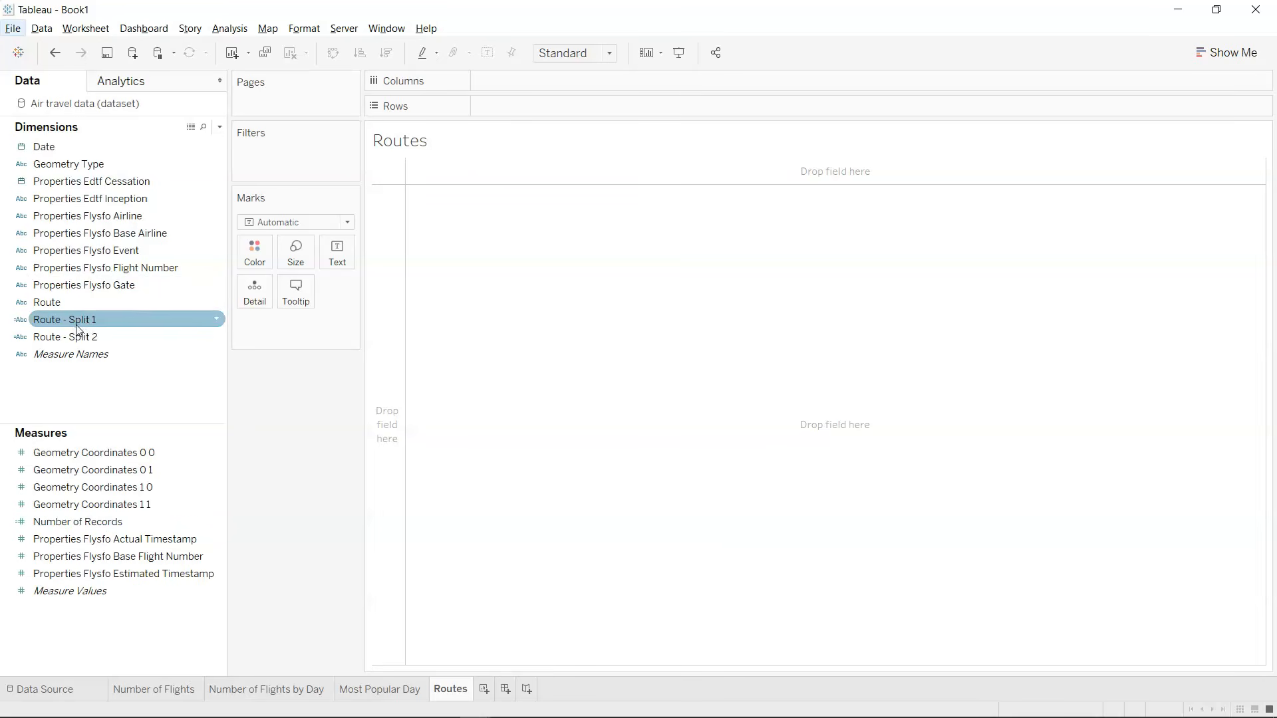
click(98, 335)
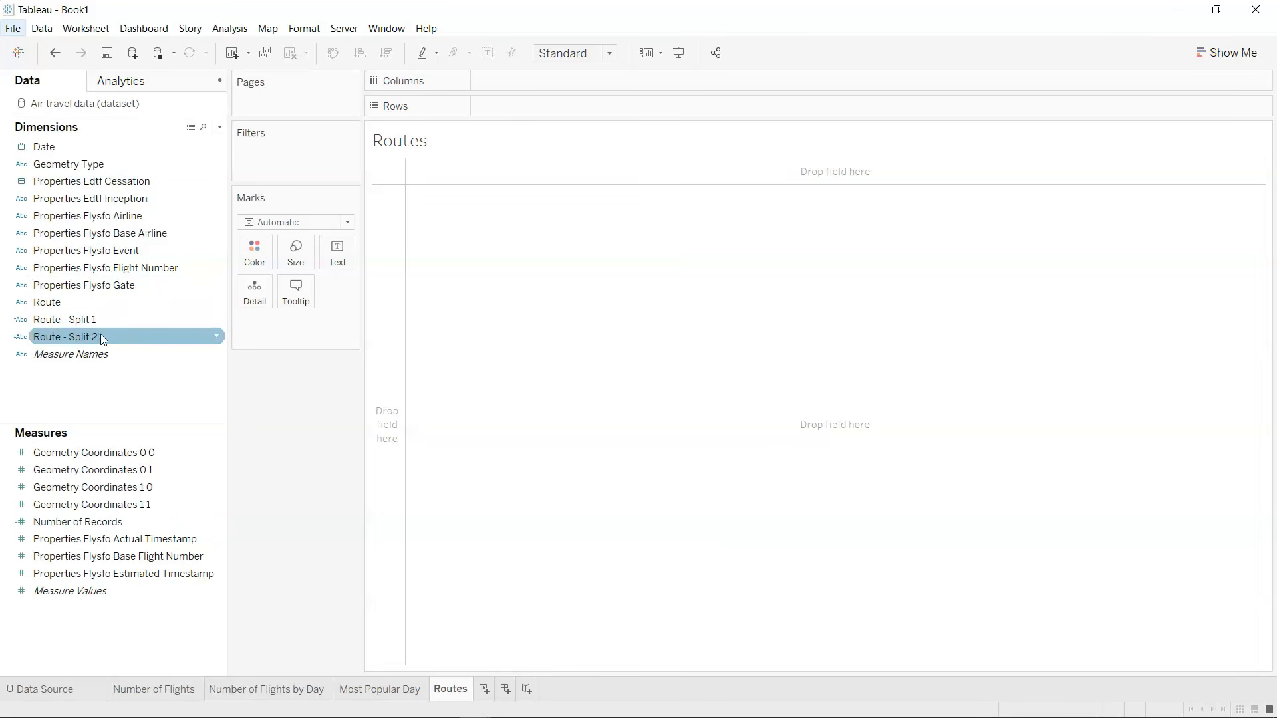
click(103, 324)
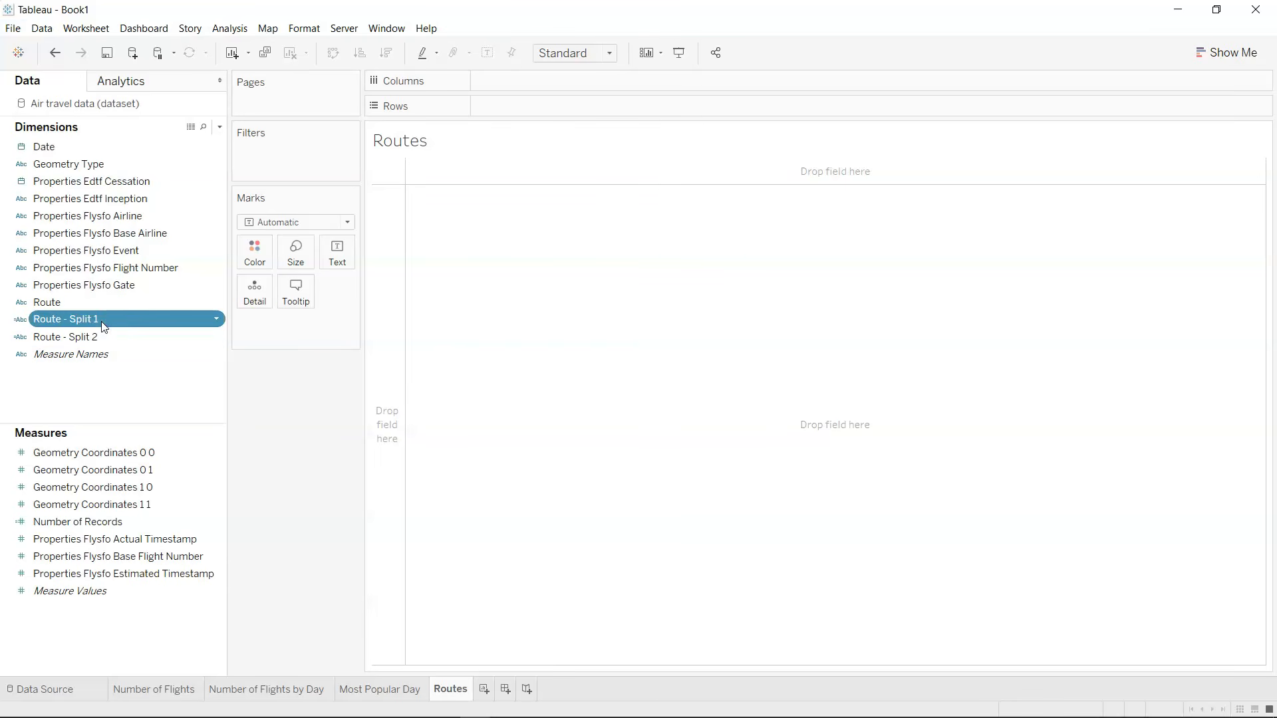
click(102, 322)
click(102, 322)
key(Left)
key(BackSpace)
key(BackSpace)
key(BackSpace)
key(BackSpace)
key(BackSpace)
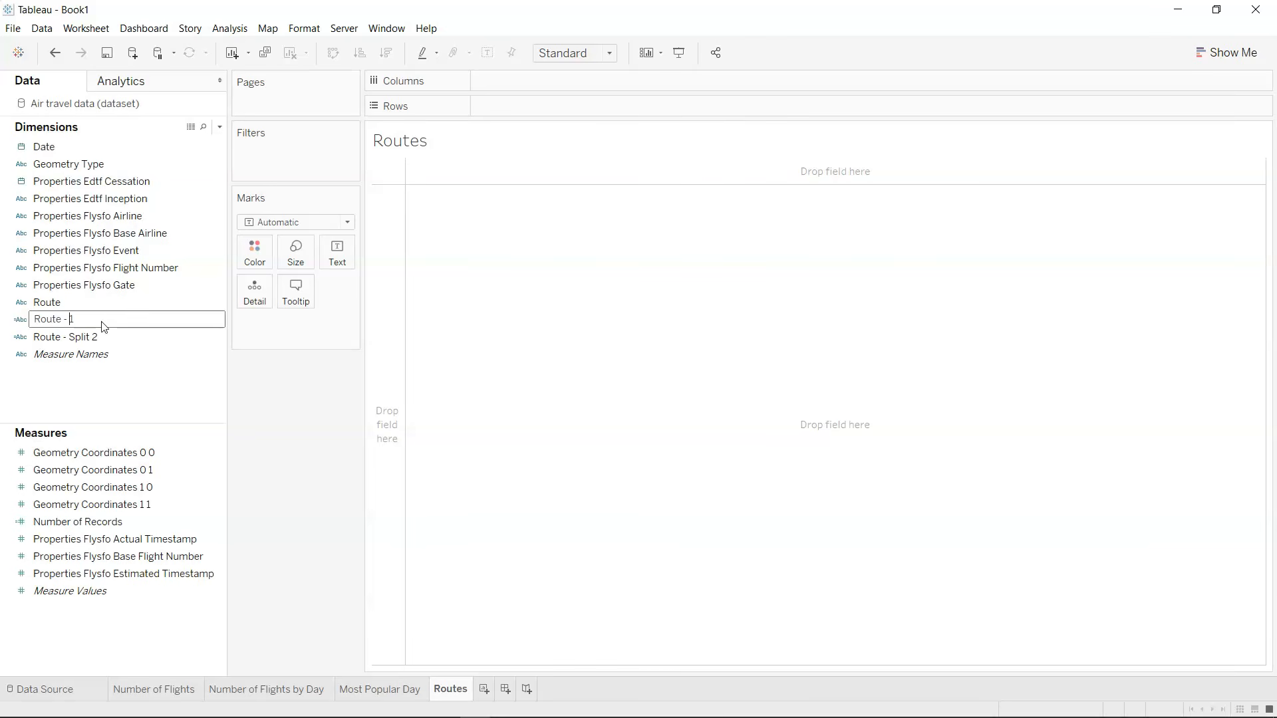
key(Return)
Rename the Route - Split 2 dimension to Route - 2.
key(Down)
key(F2)
key(Left)
key(Left)
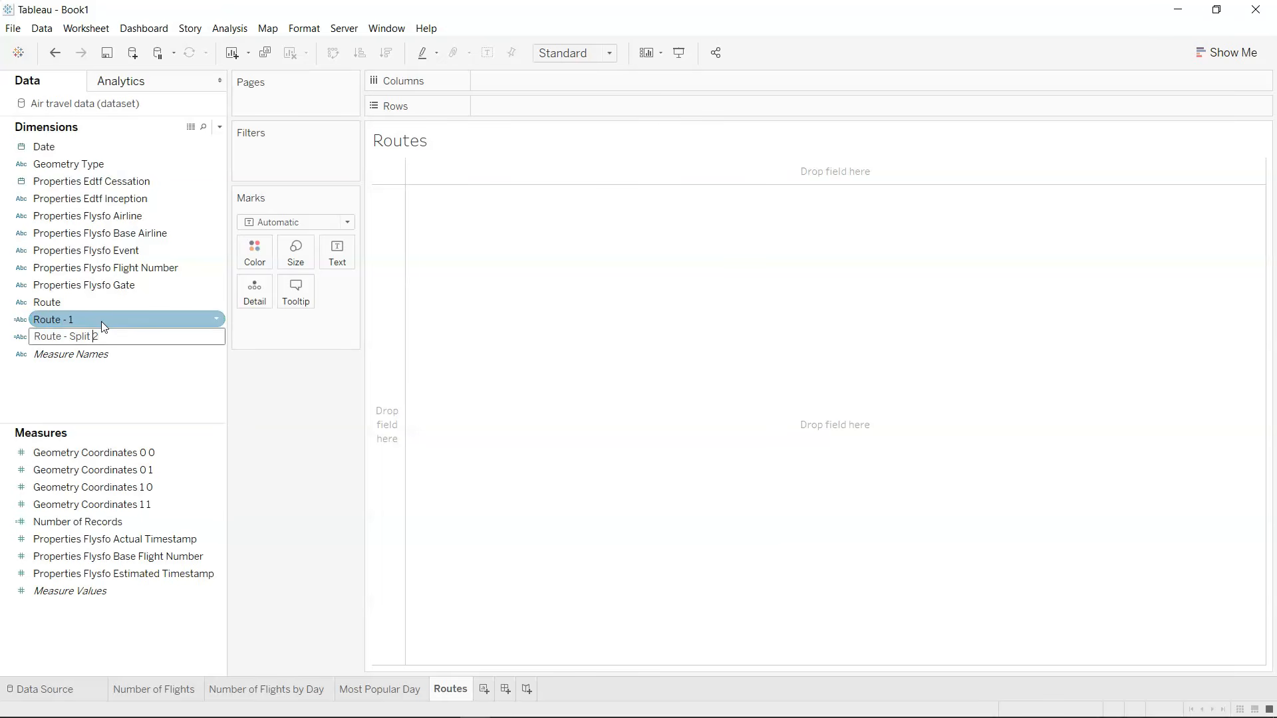
key(BackSpace)
key(BackSpace)
key(BackSpace)
key(BackSpace)
key(BackSpace)
key(BackSpace)
key(Return)
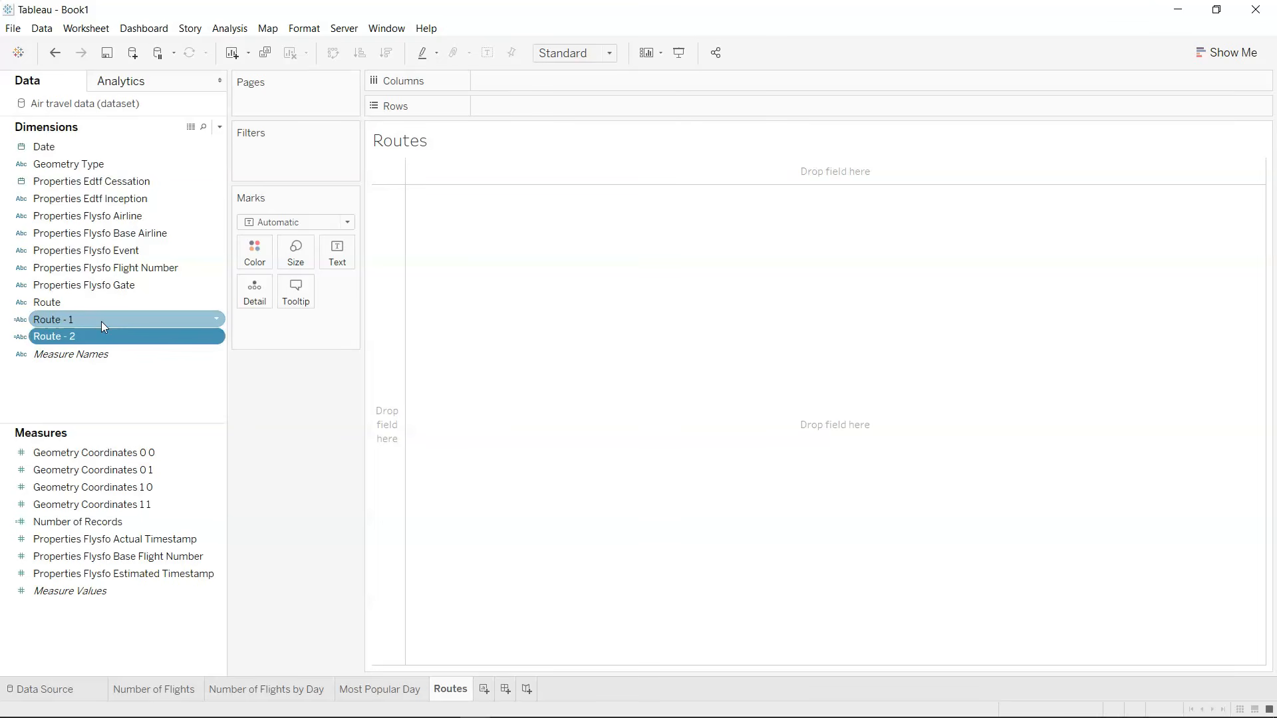
Create a new calculated field named Grouped Route.
click(220, 127)
click(207, 146)
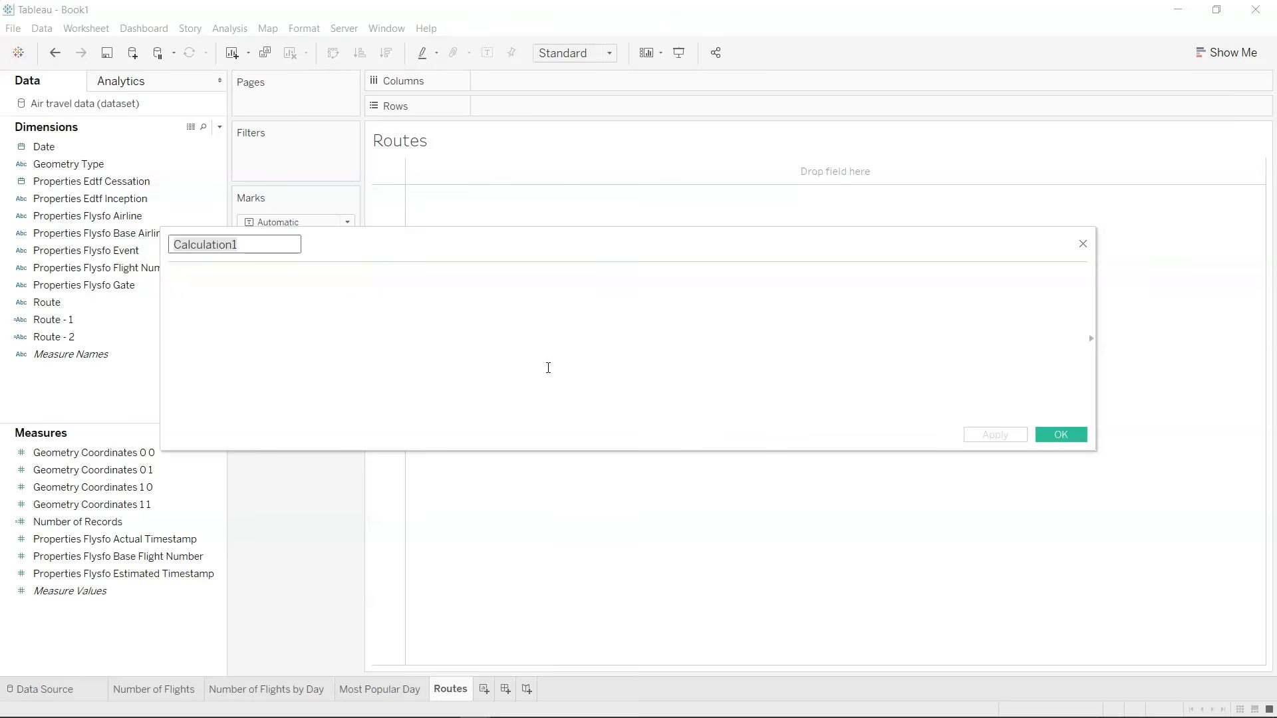
text(Grouped Route)
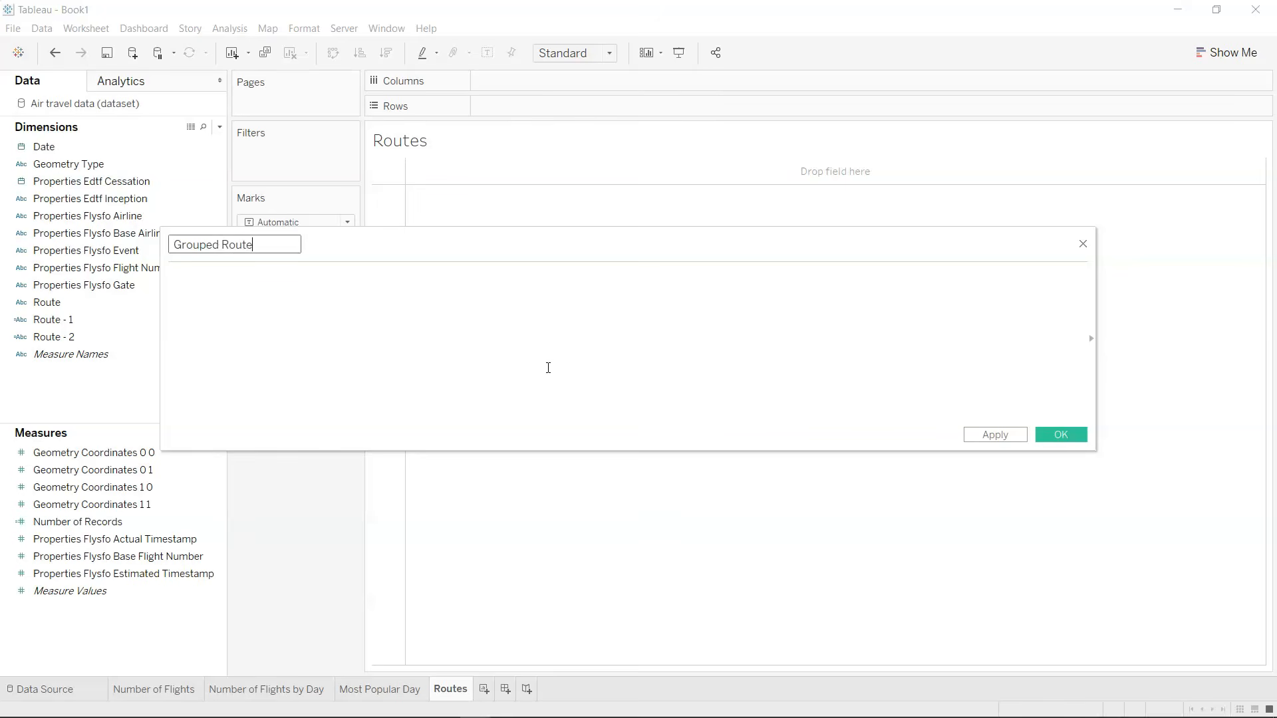
Begin the Grouped Route formula with IF [Route - 1] = 'SFO' THEN [Route - 2].
click(548, 368)
text(I)
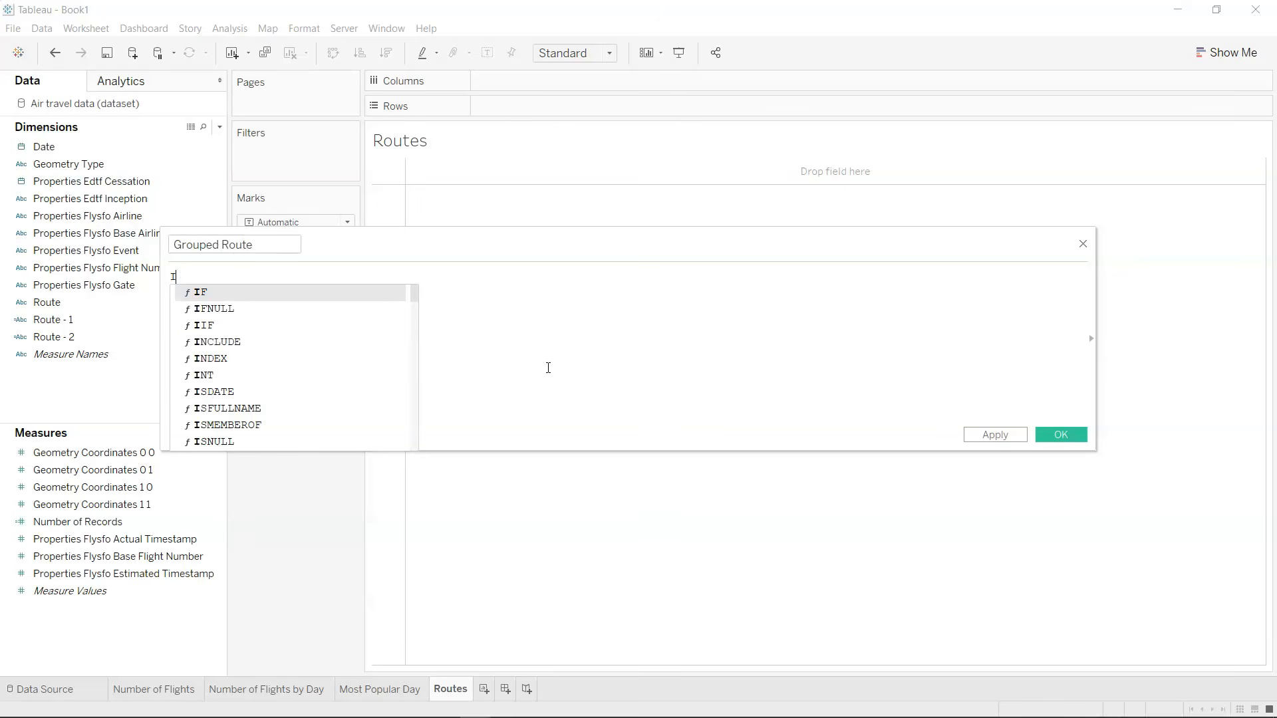
text(F  rout)
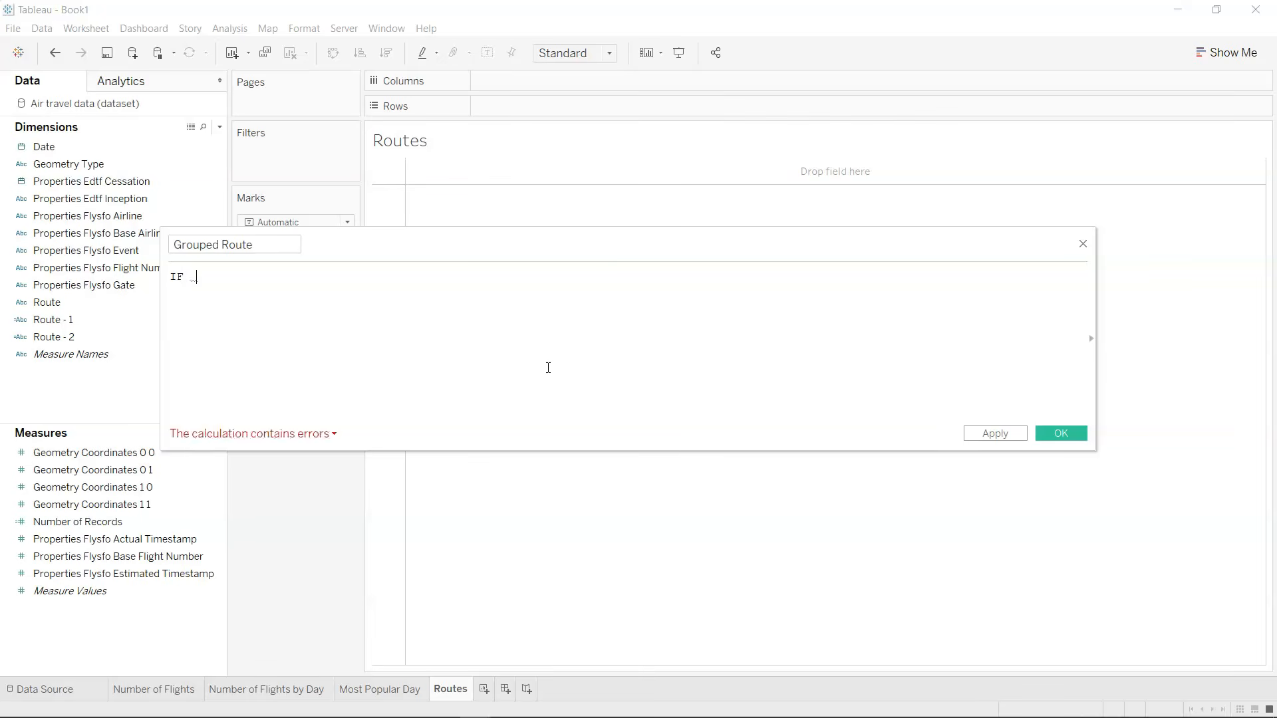
key(Down)
key(Return)
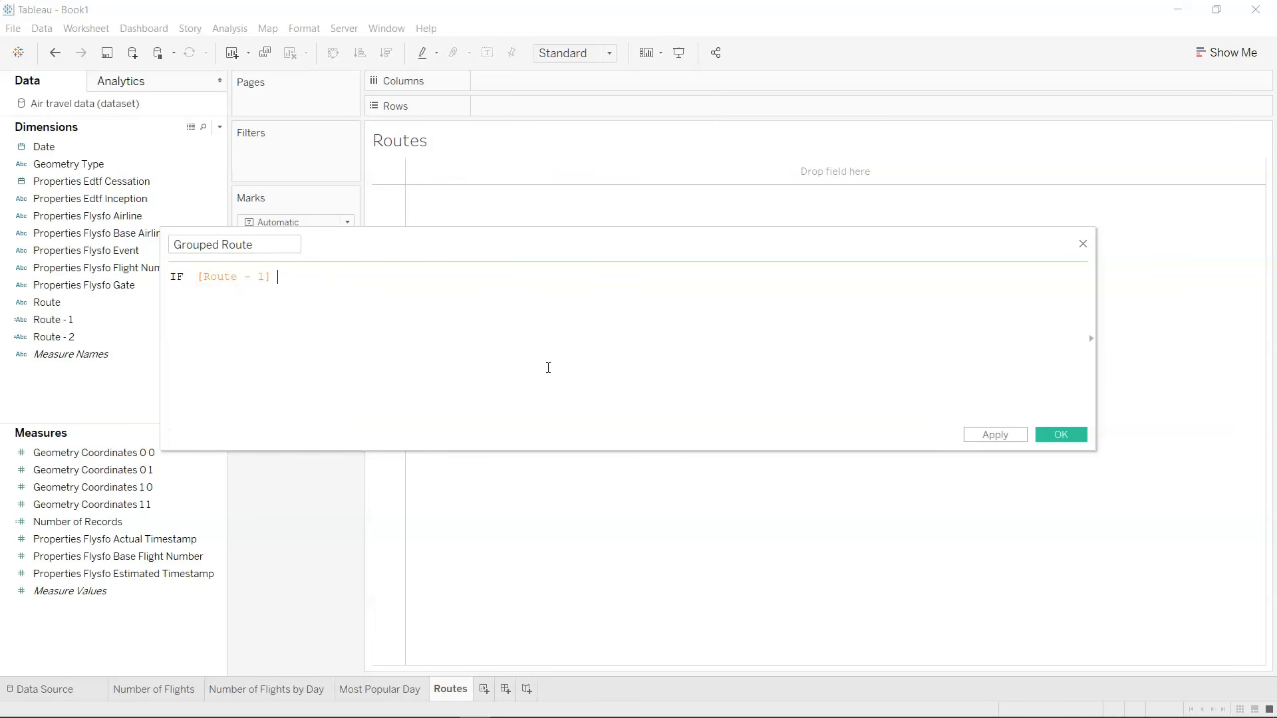
text(= 'SFO' THEN)
text( rout)
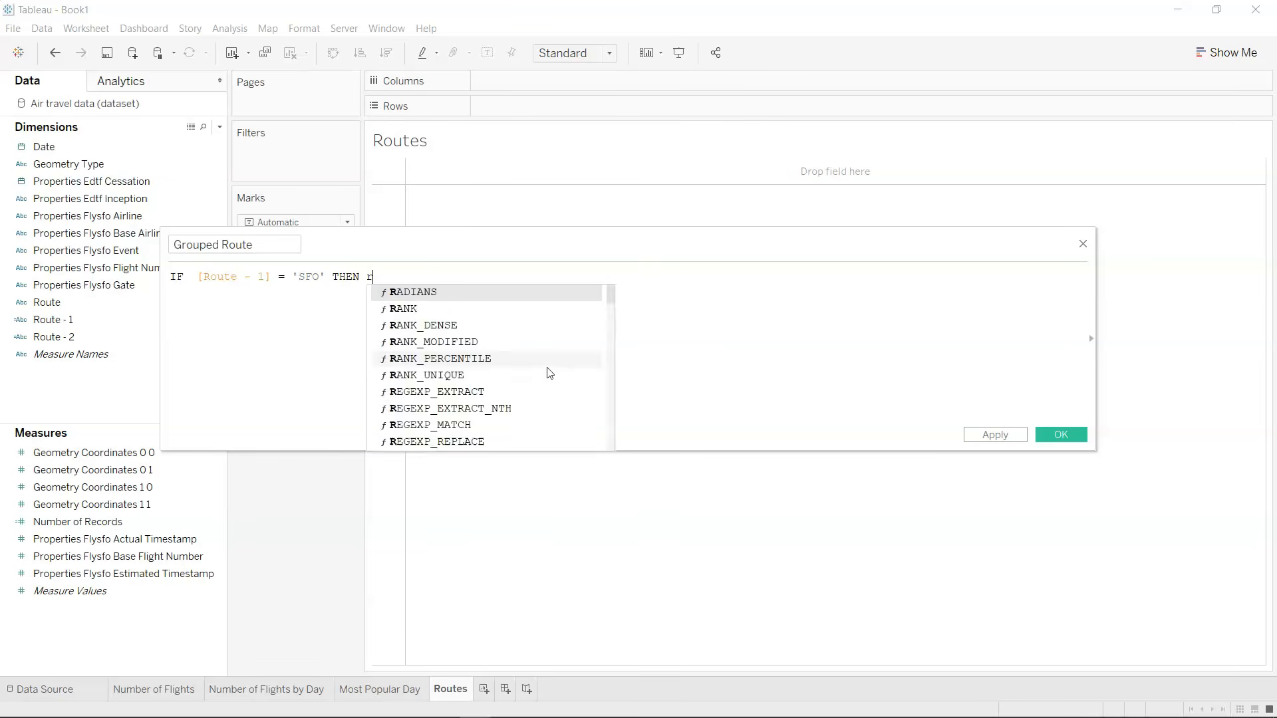
key(Down)
key(Down)
key(Return)
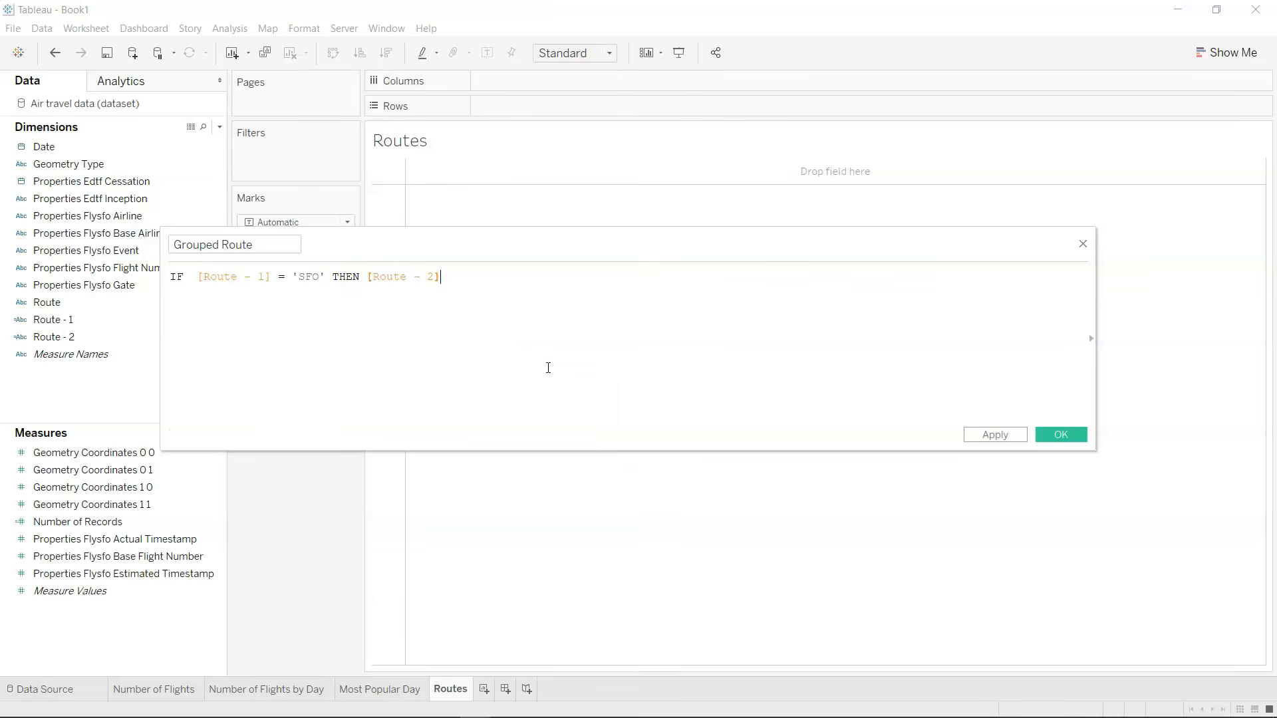
Complete the Grouped Route formula with ELSE [Route - 1] END and save the calculated field.
text(else)
key(Return)
text(rrou)
key(Down)
key(Down)
key(Return)
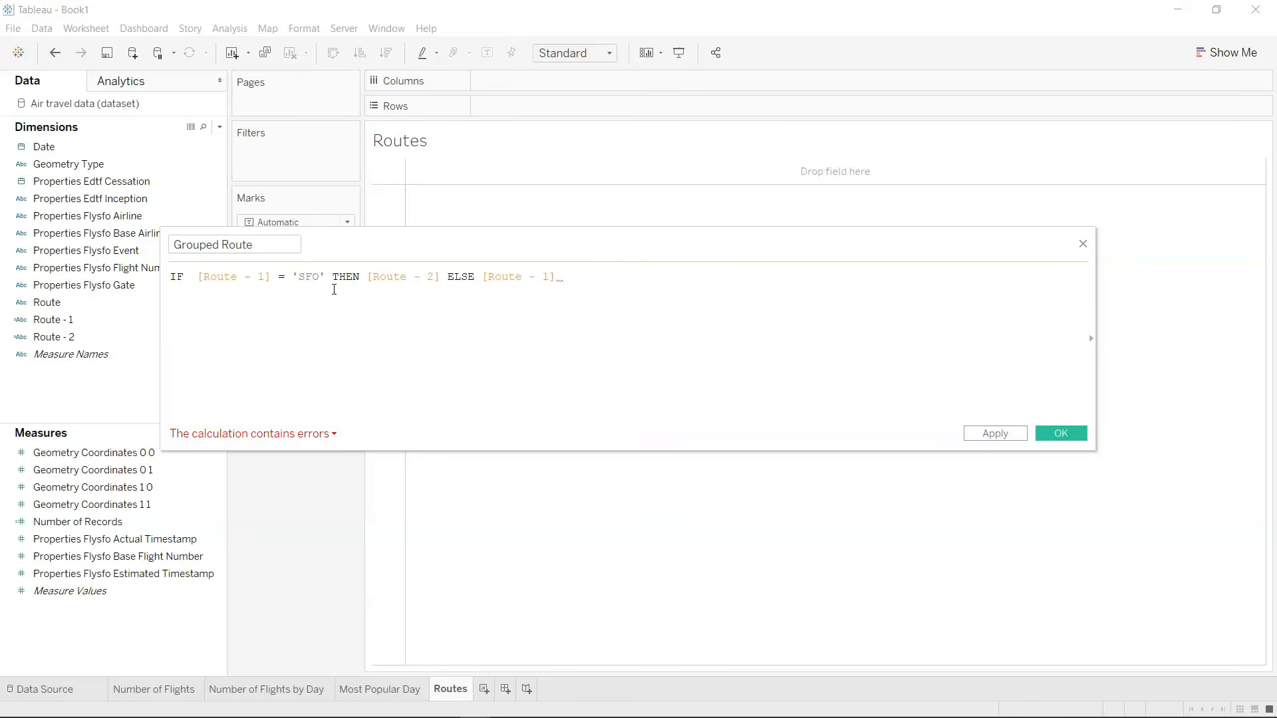
text(en)
key(Return)
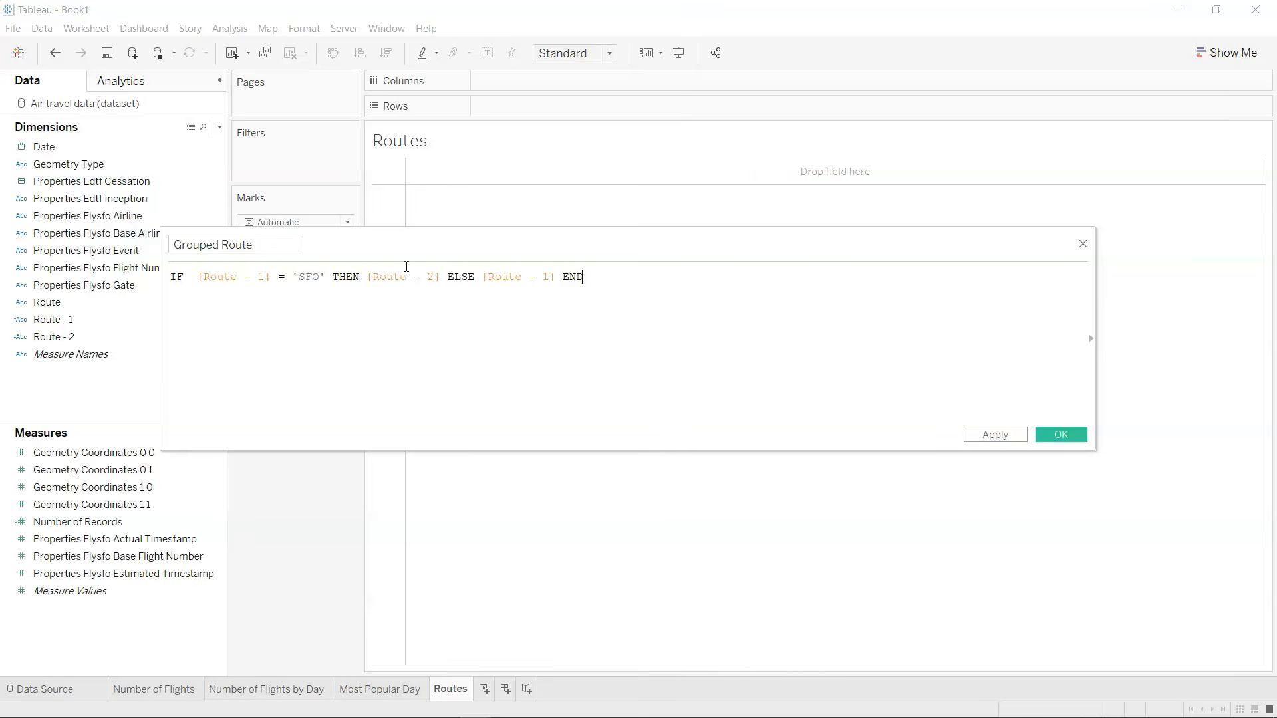
click(1067, 433)
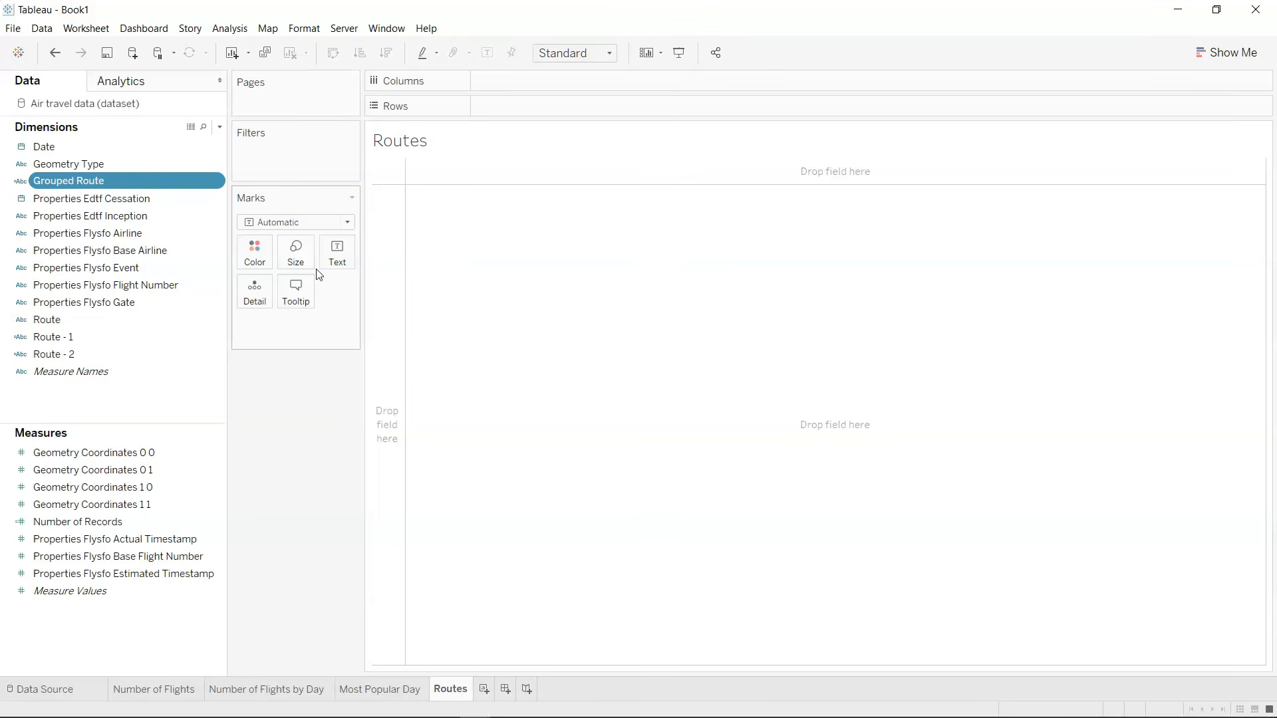
Build a horizontal bar chart with Grouped Route as rows and the sum of Number of Records as columns.
drag(177, 180, 560, 109)
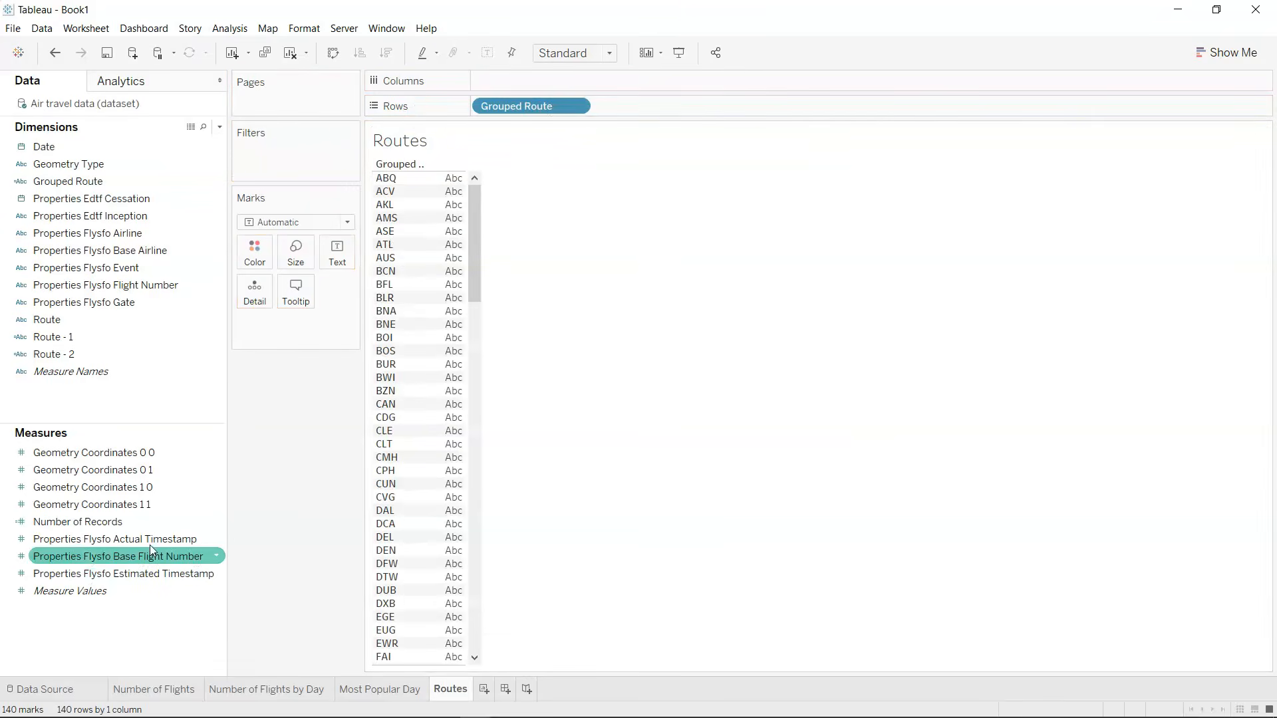
drag(152, 527, 545, 78)
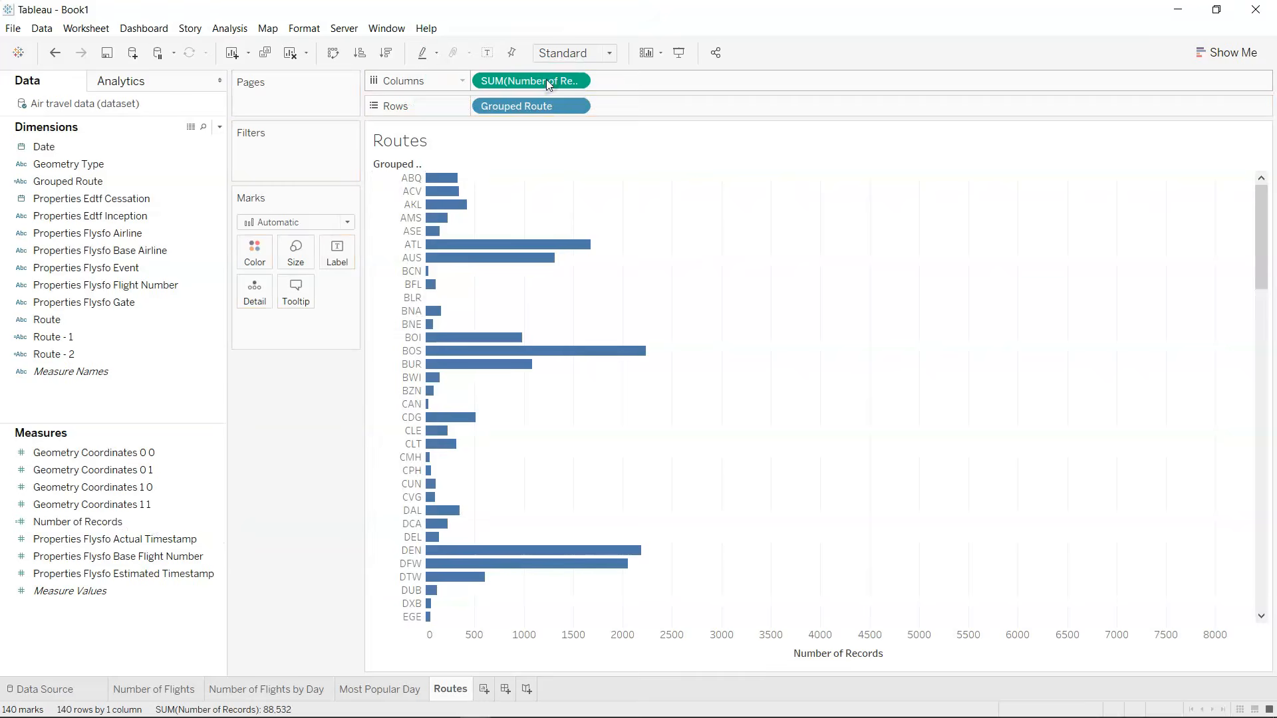
Sort the routes in descending order and filter Grouped Route to the top 5 by the sum of Number of Records.
click(384, 56)
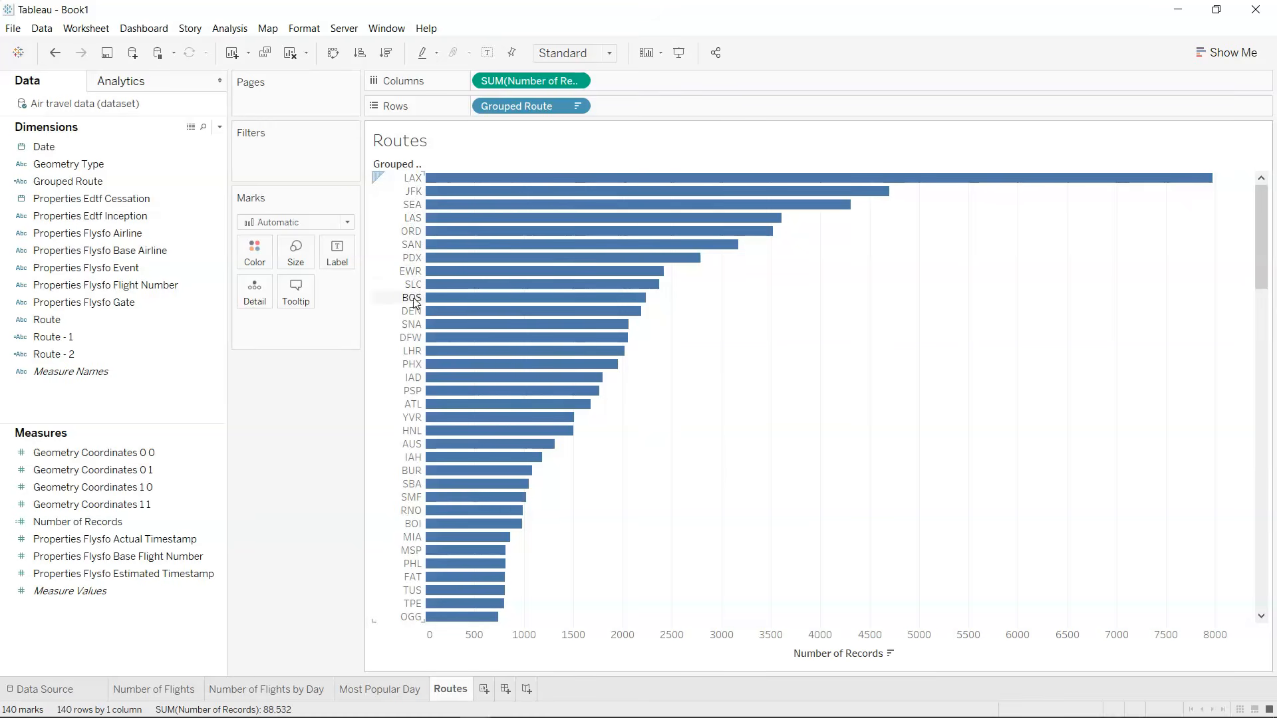
drag(106, 183, 252, 170)
click(657, 169)
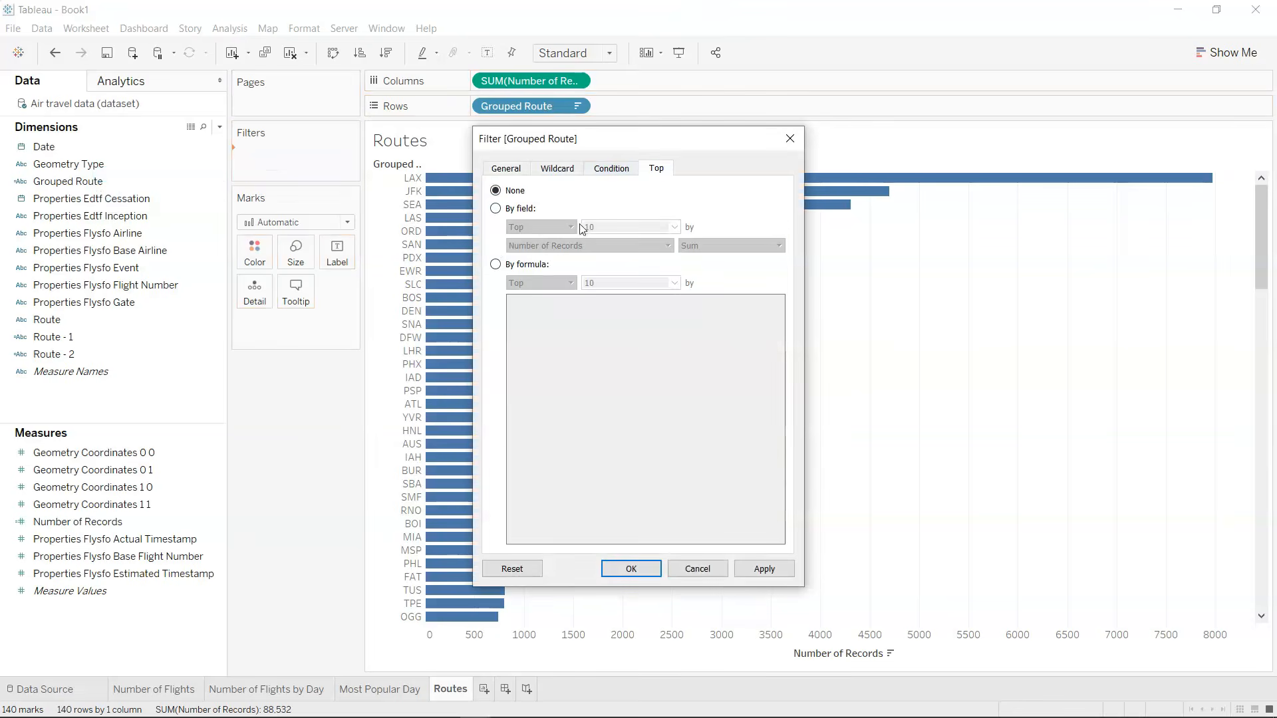
click(525, 209)
click(623, 227)
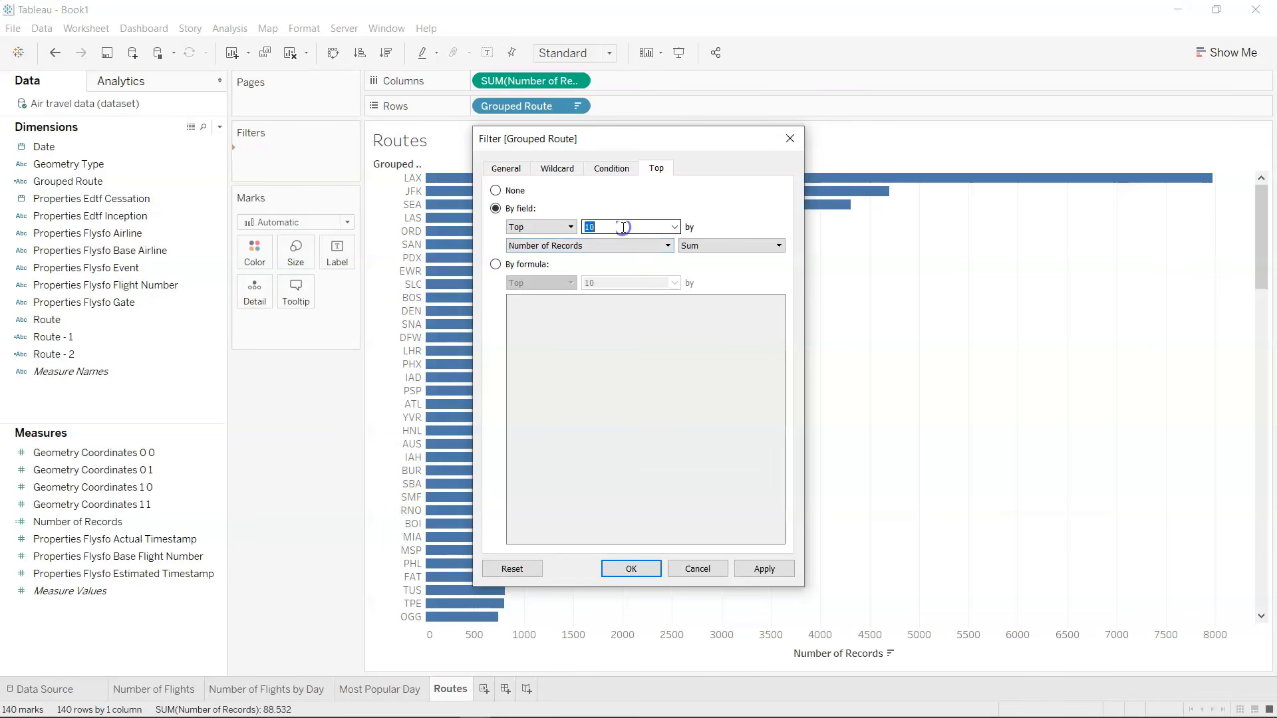
text(5)
click(765, 570)
click(636, 576)
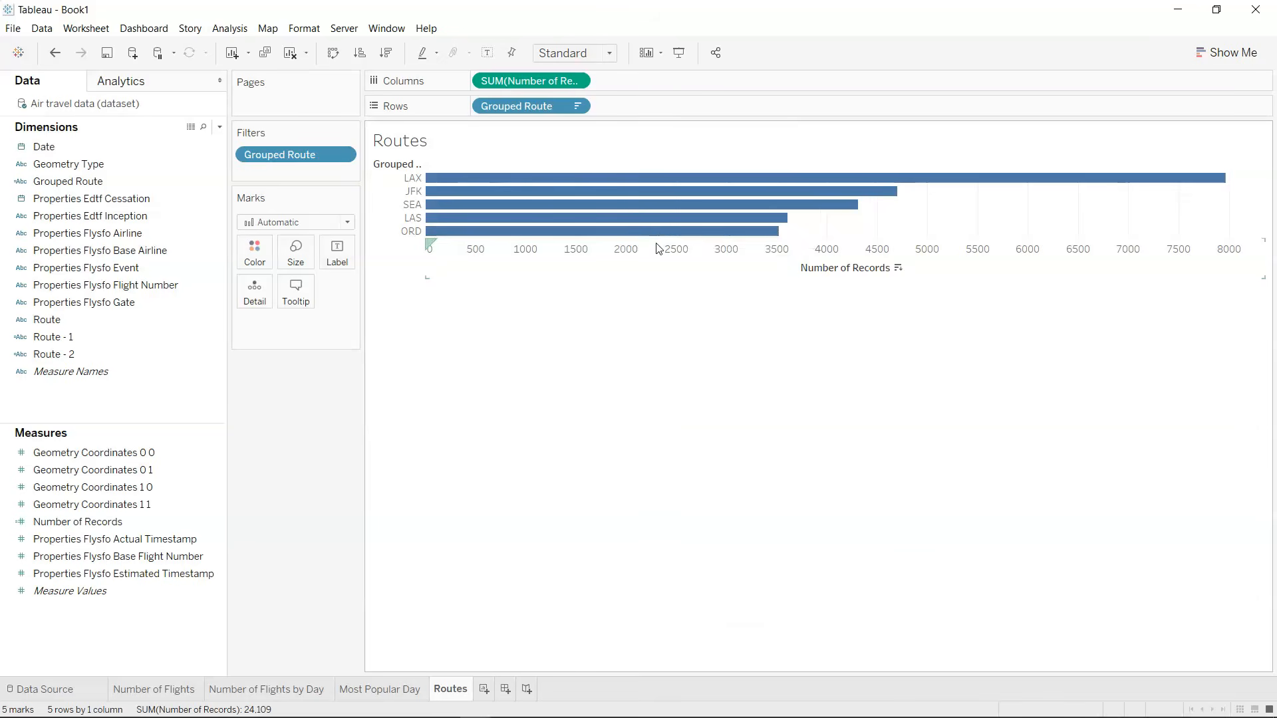
Increase the row height of the Routes bar chart.
drag(662, 238, 664, 266)
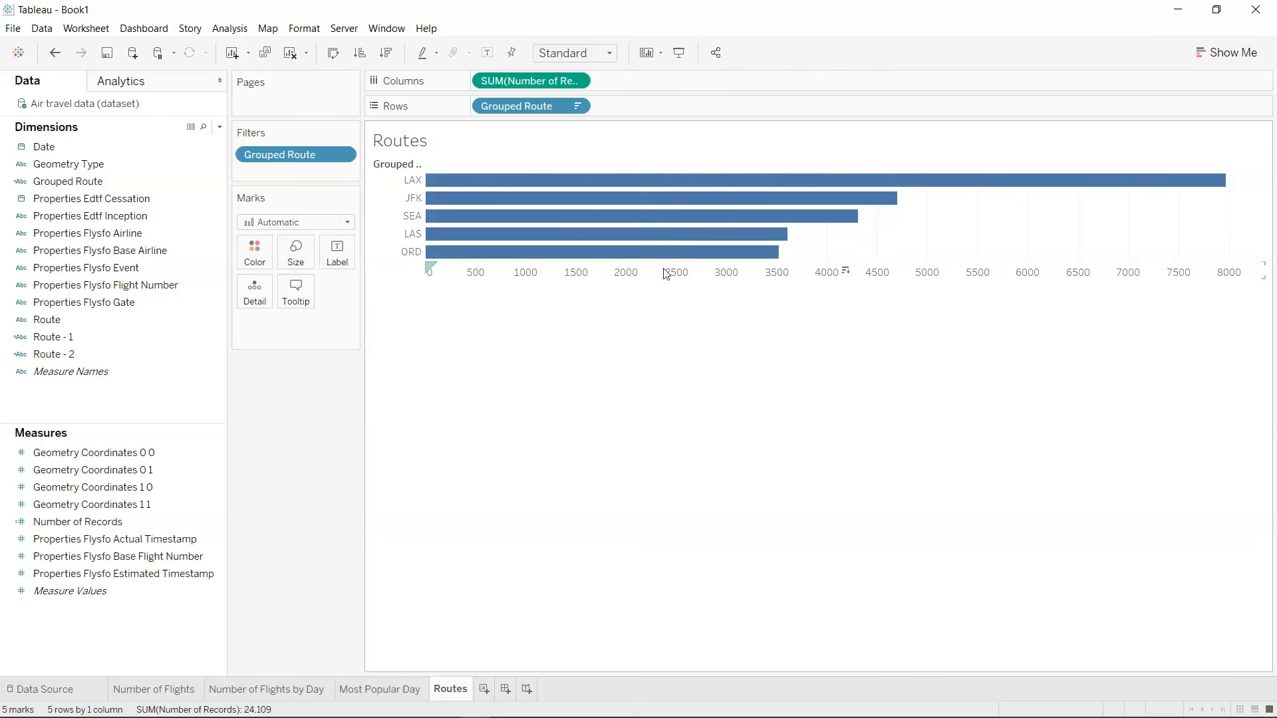
right_click(389, 165)
click(380, 168)
right_click(381, 167)
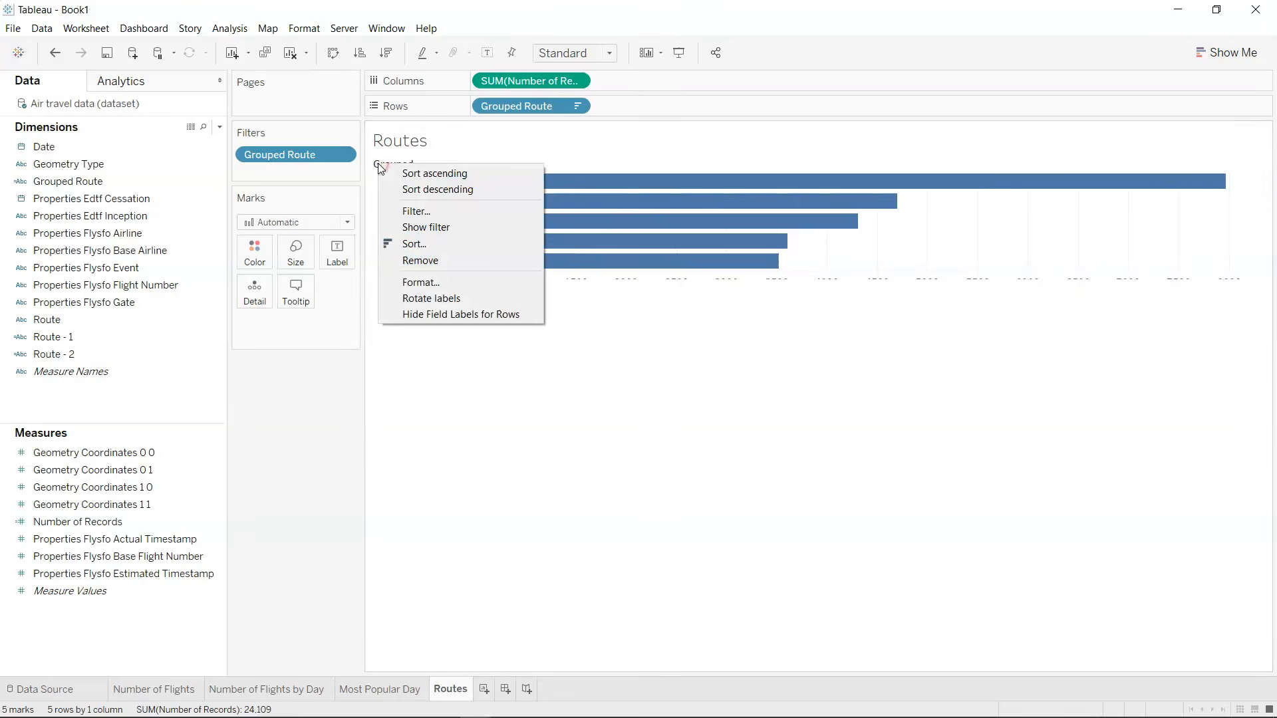
click(454, 262)
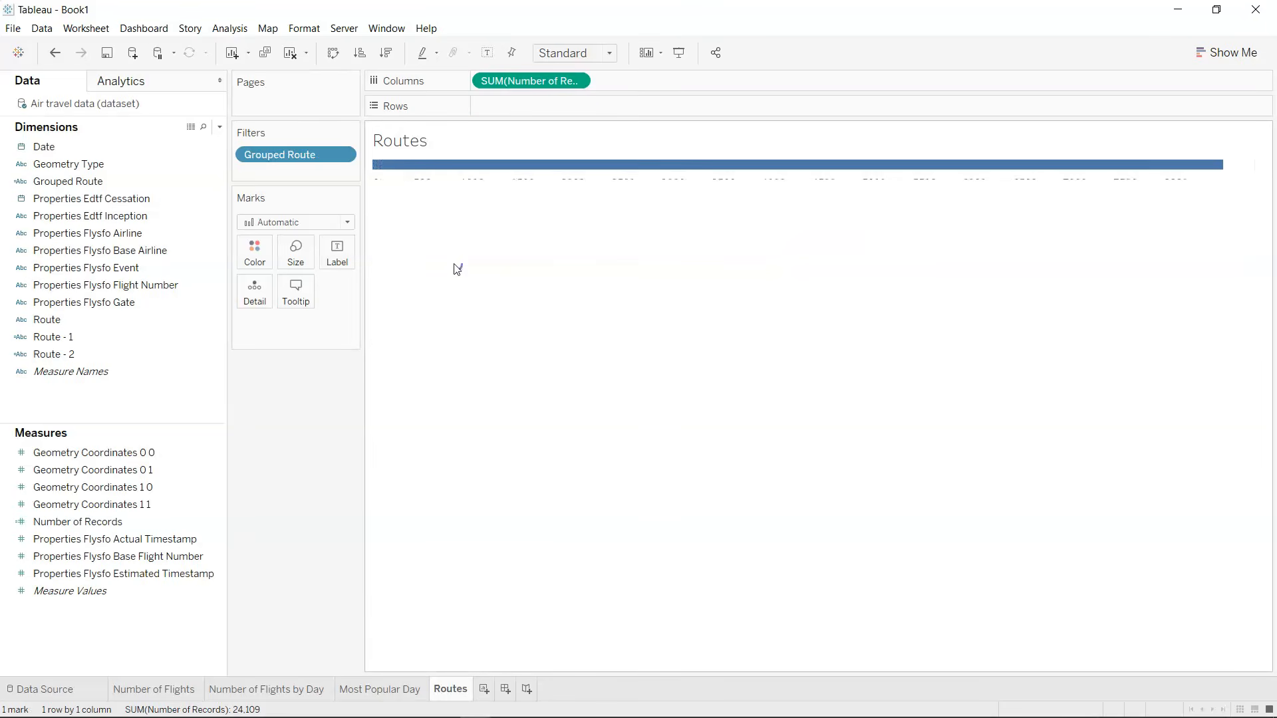
key(ctrl+z)
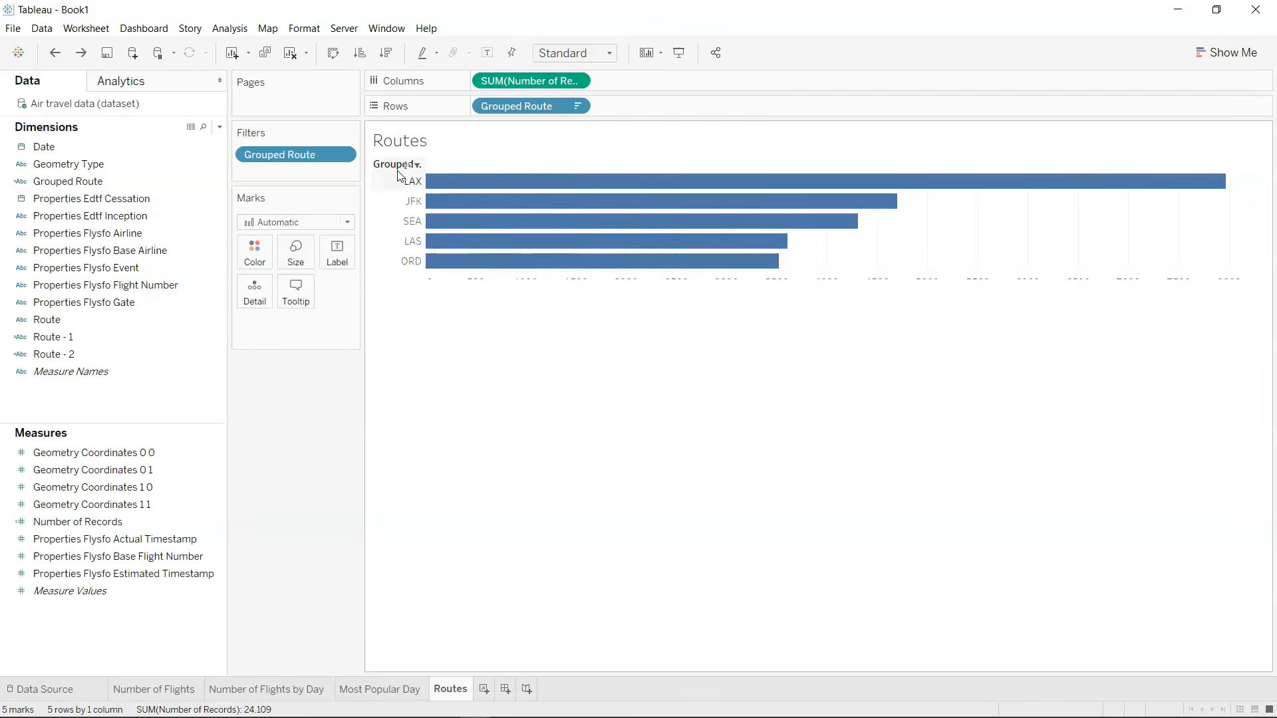
Hide the field labels for rows and make the chart rows taller so the Number of Records axis fits.
right_click(397, 170)
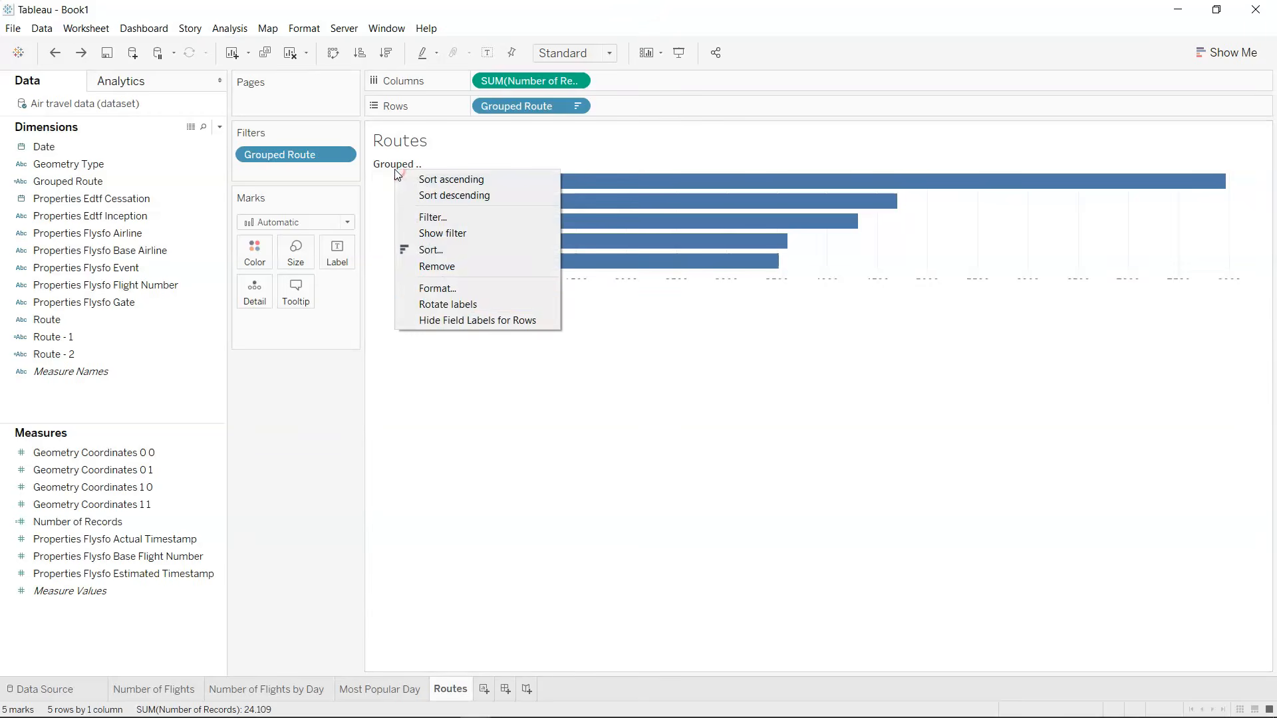
click(457, 320)
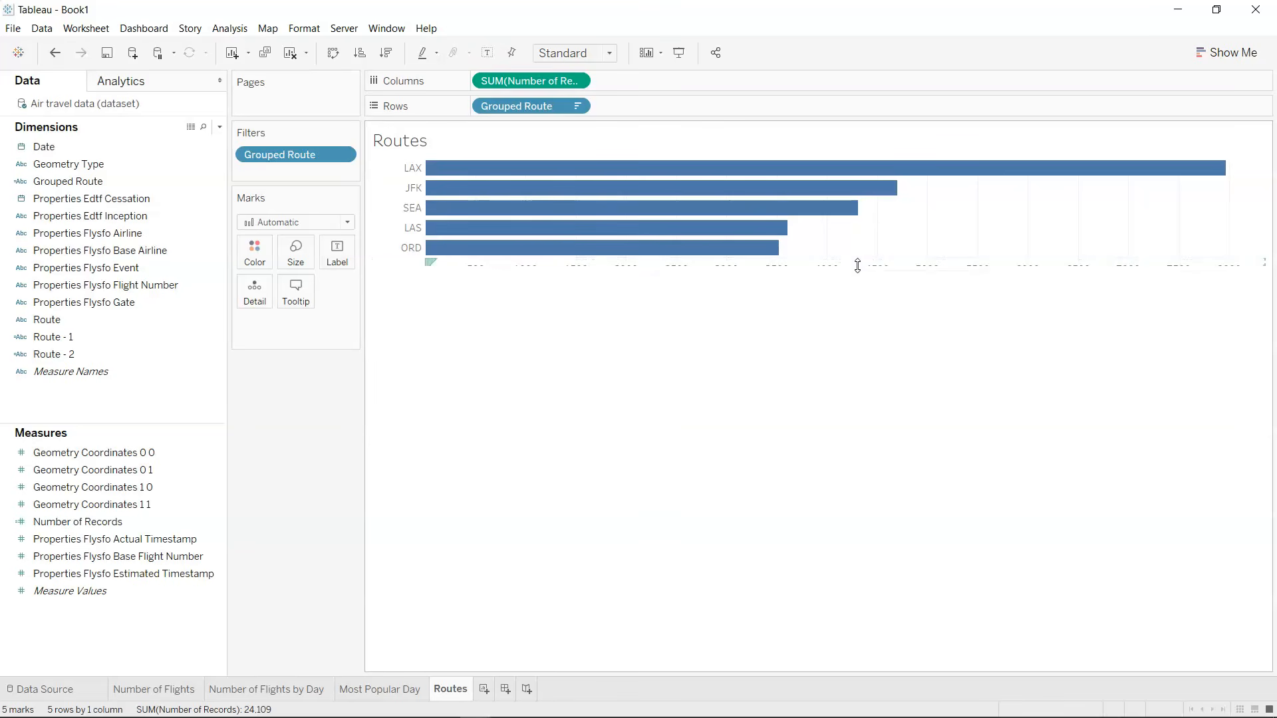
drag(860, 265, 877, 307)
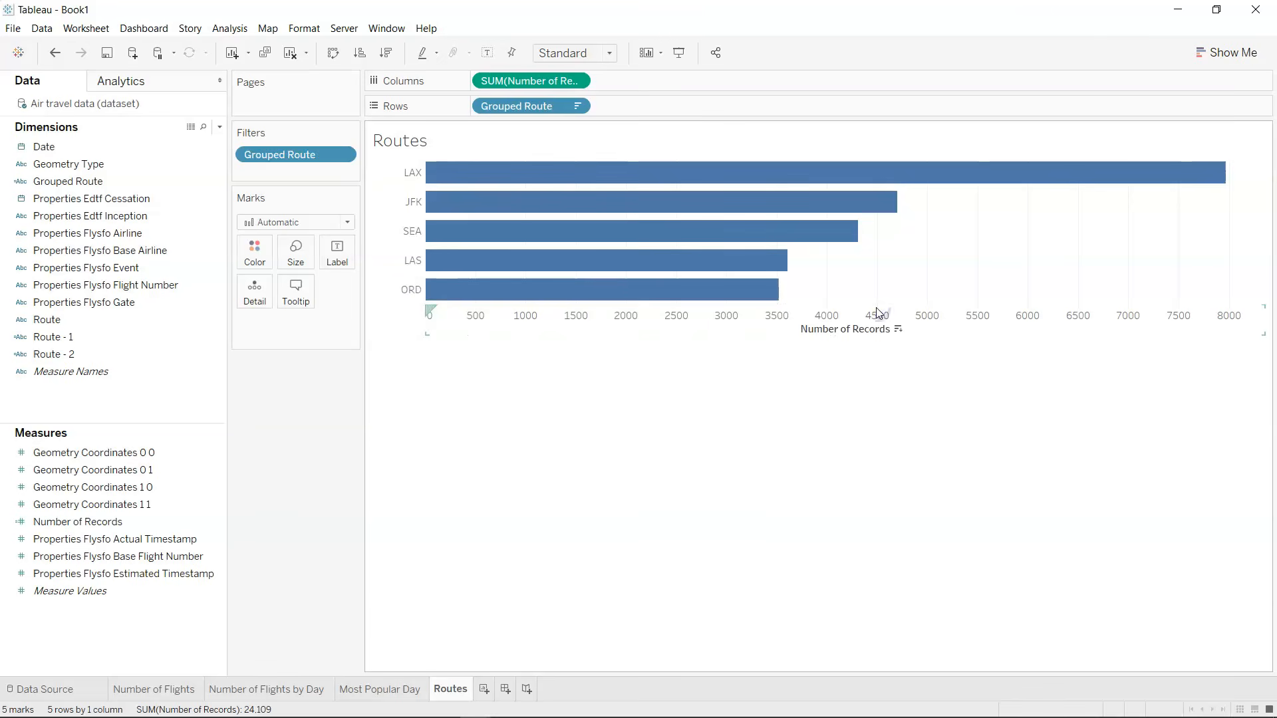
drag(883, 304, 887, 293)
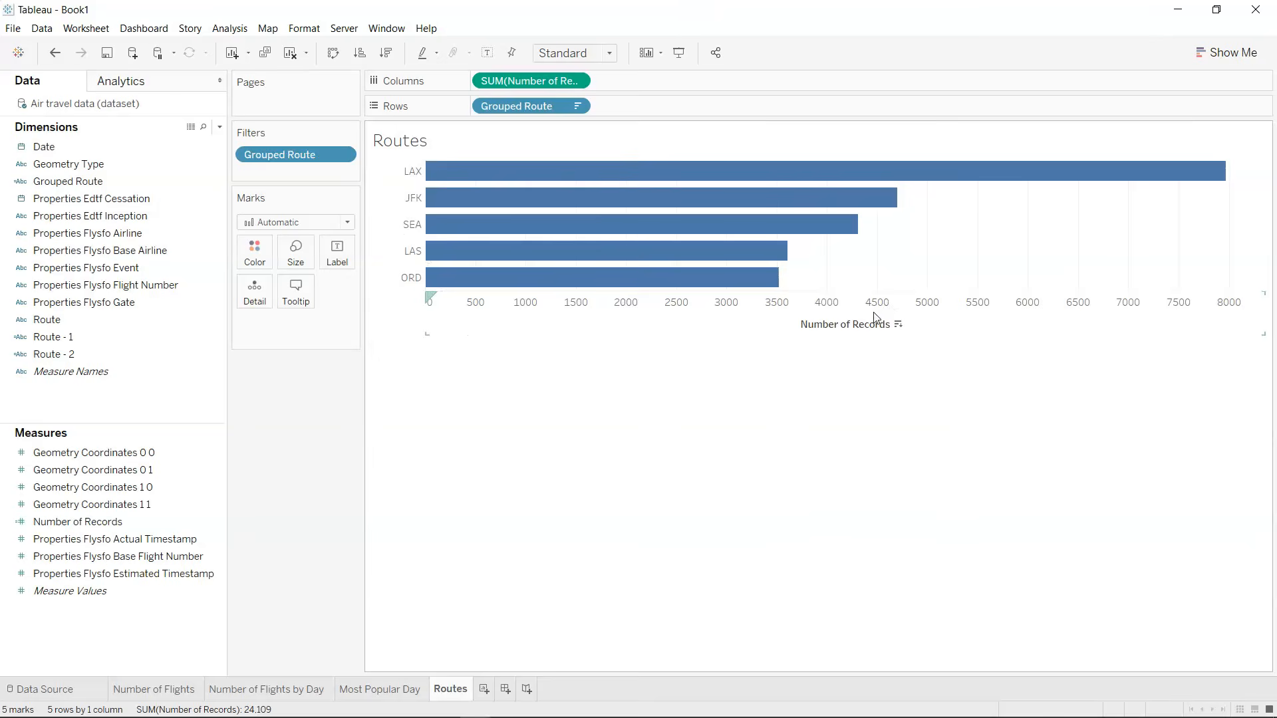
Hide the title of the Routes worksheet.
right_click(863, 326)
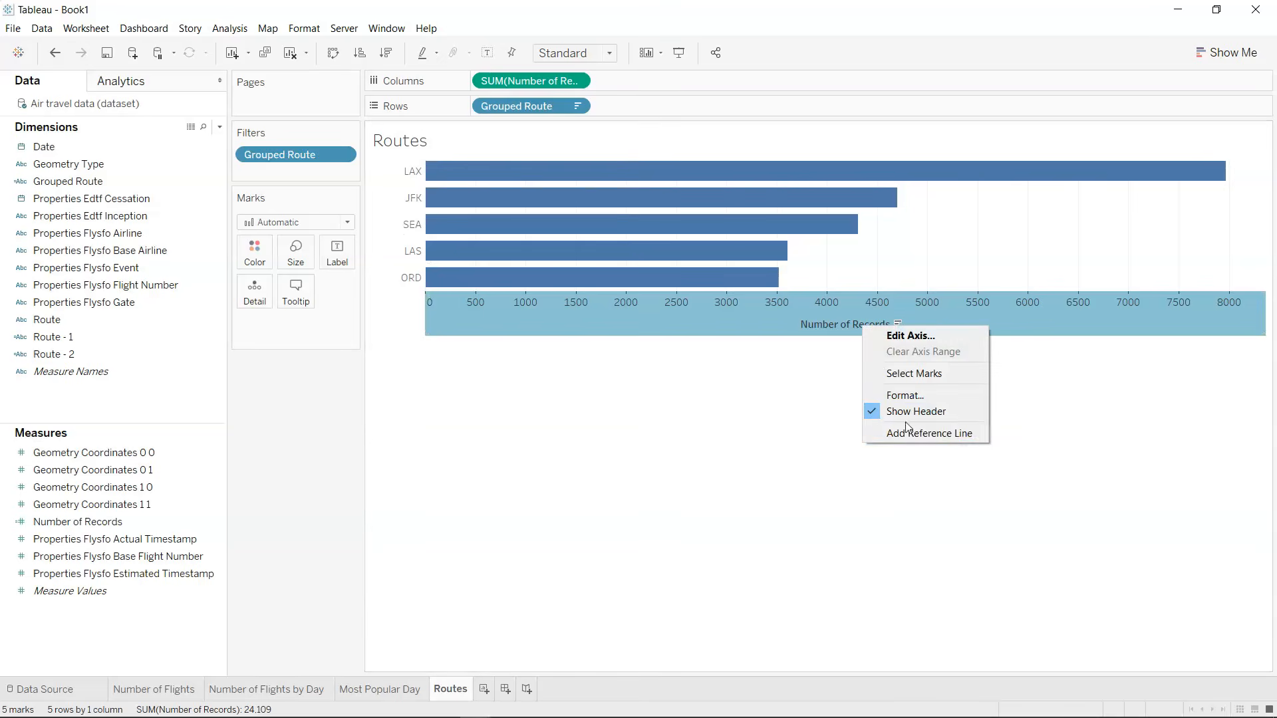
click(852, 475)
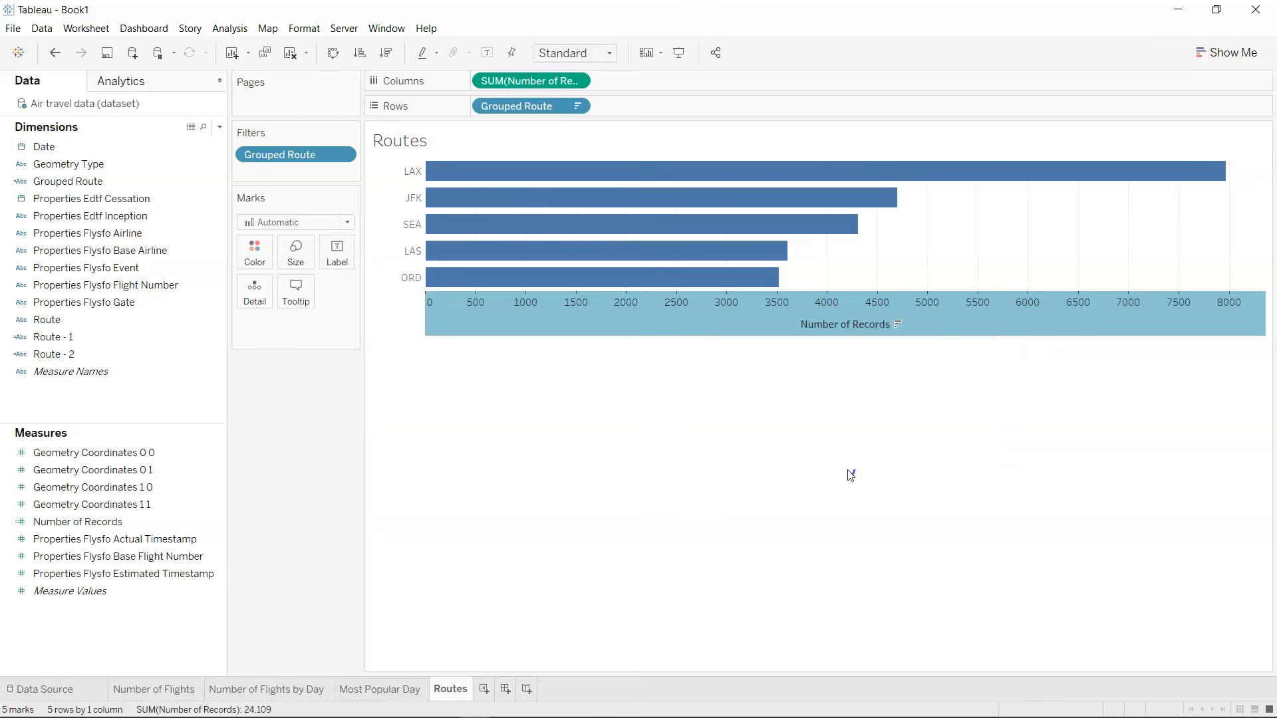
right_click(897, 324)
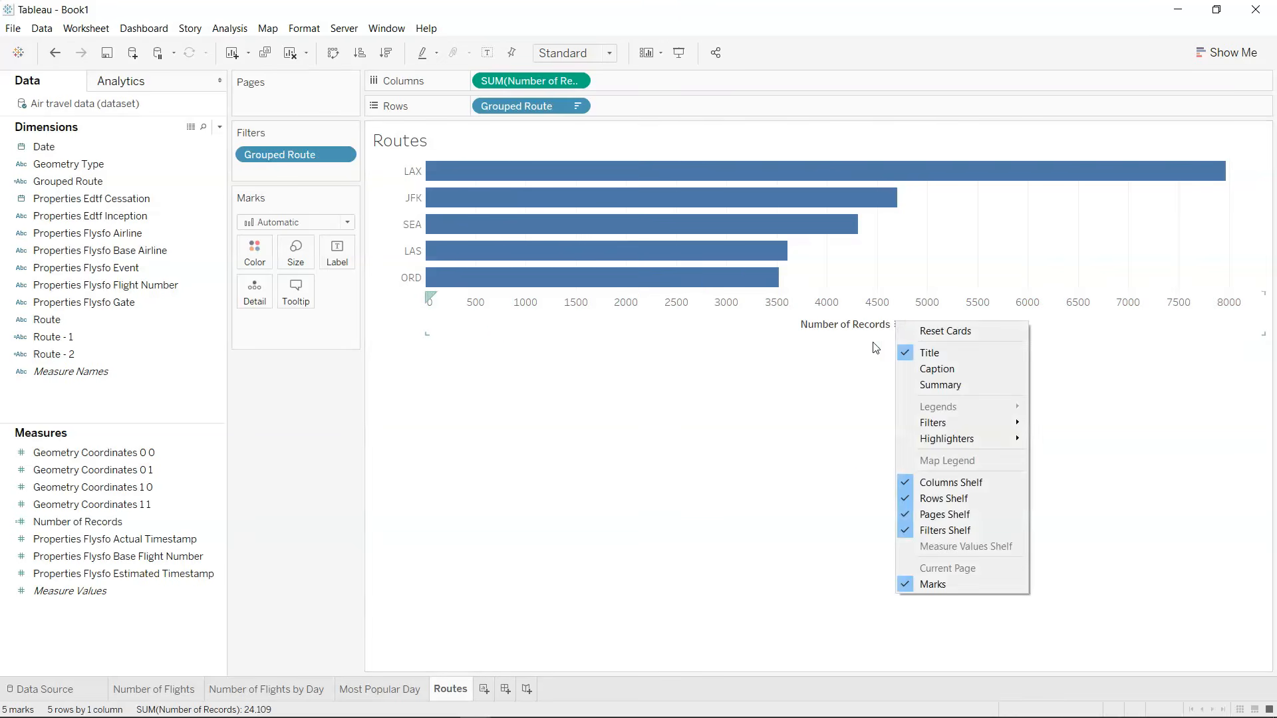
click(920, 352)
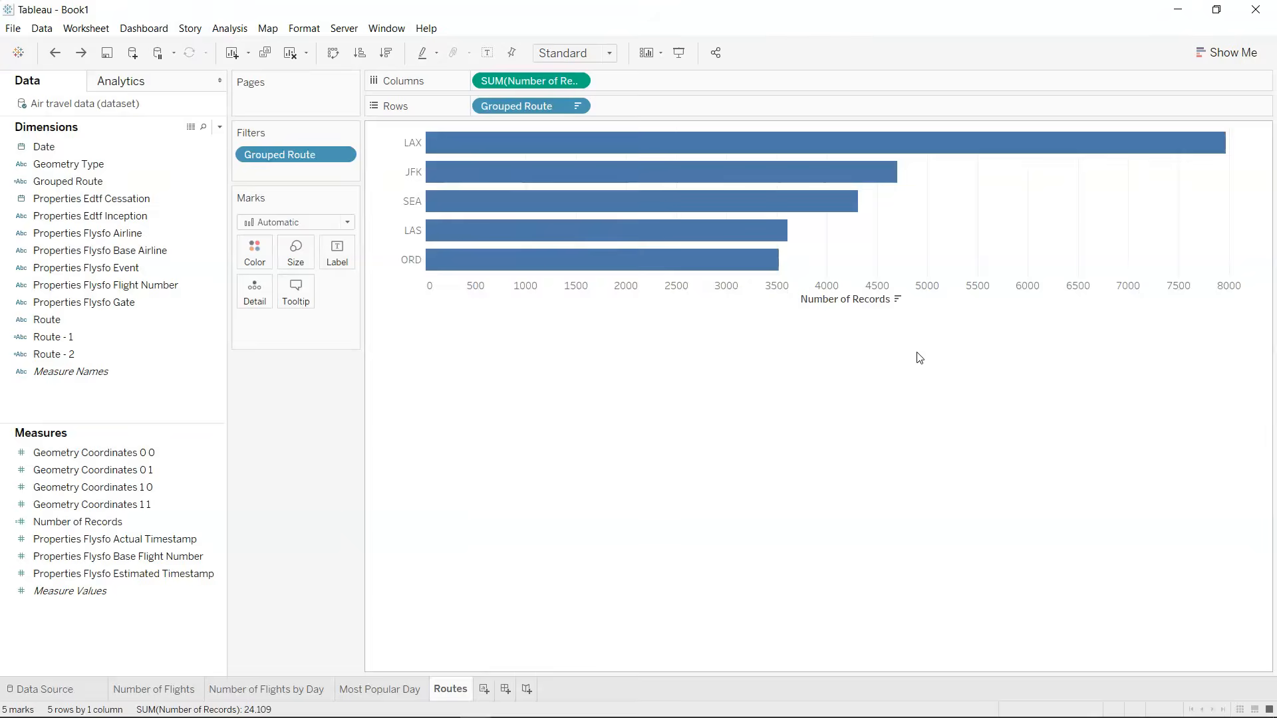
Clear the title of the Number of Records axis.
right_click(852, 285)
click(898, 292)
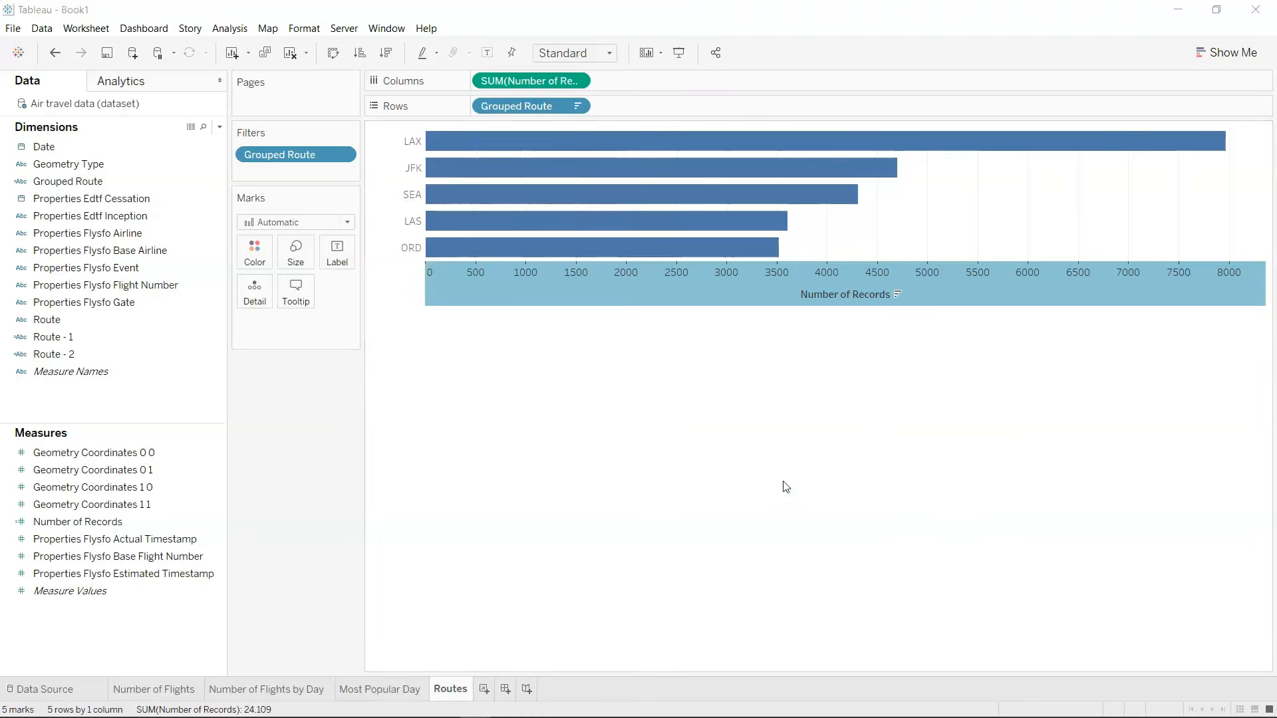
triple_click(612, 466)
key(BackSpace)
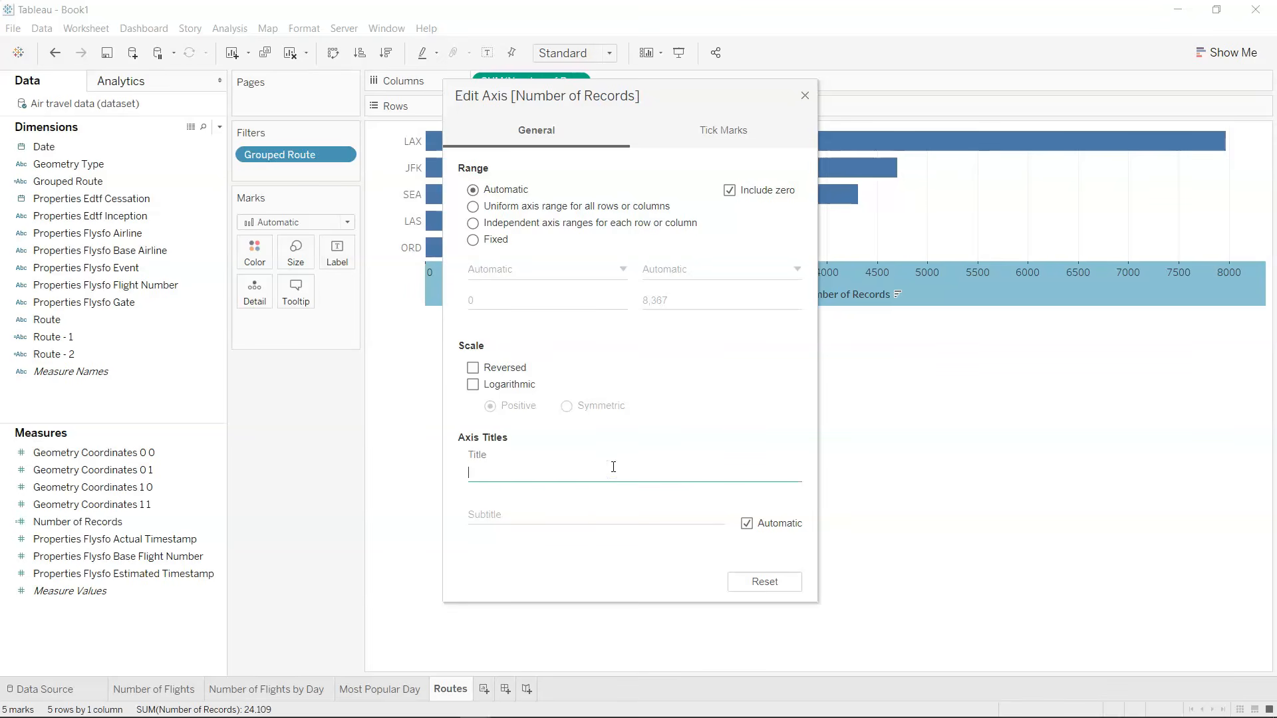
click(805, 97)
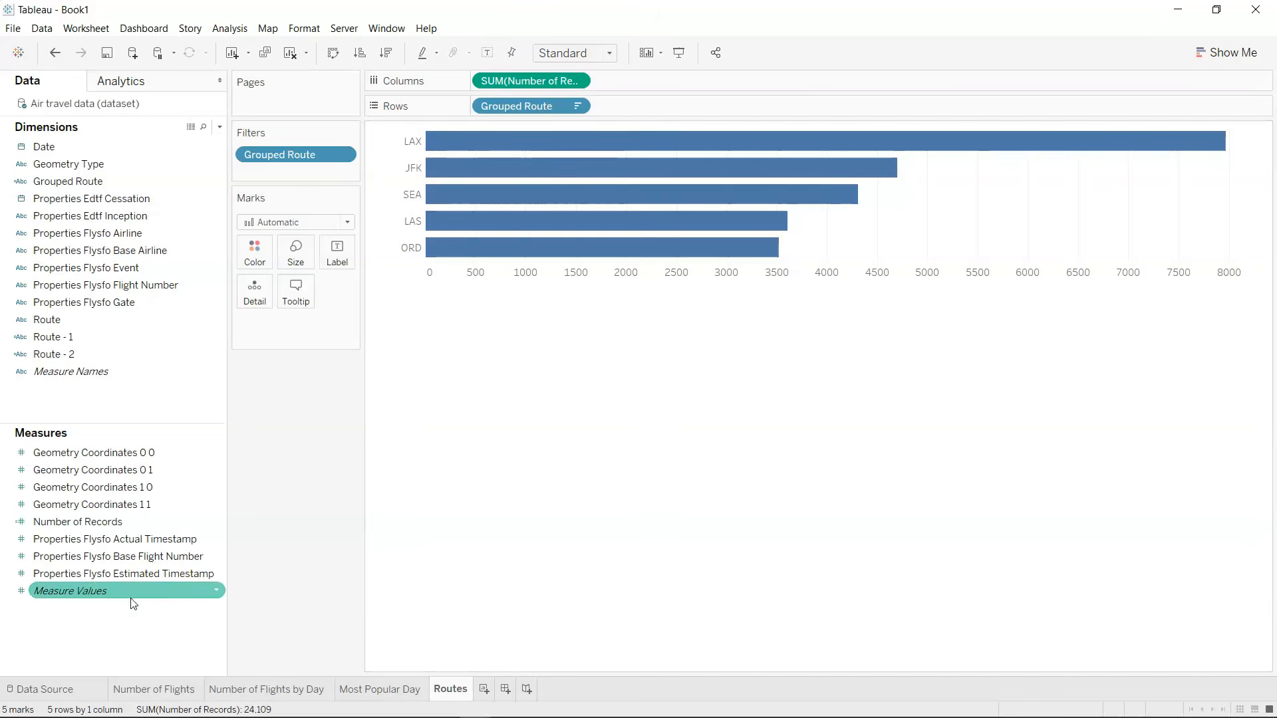
Label each route bar with the sum of Number of Records.
drag(123, 527, 336, 260)
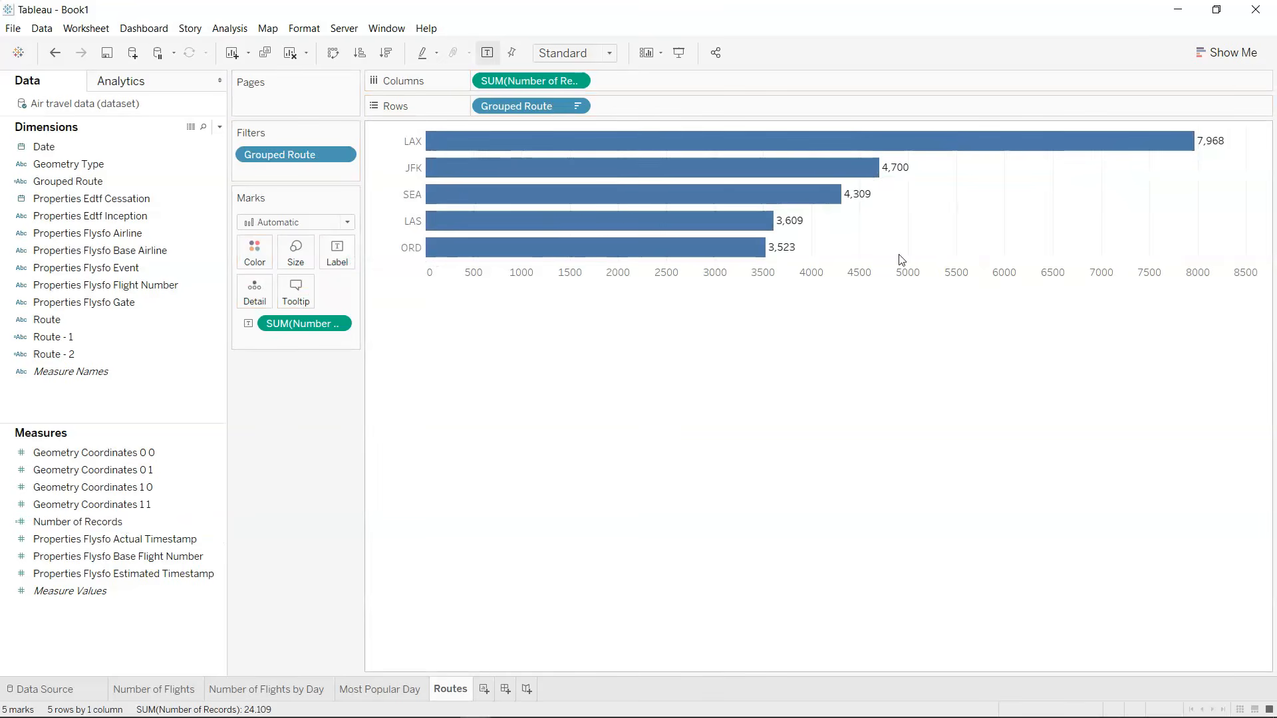
key(alt)
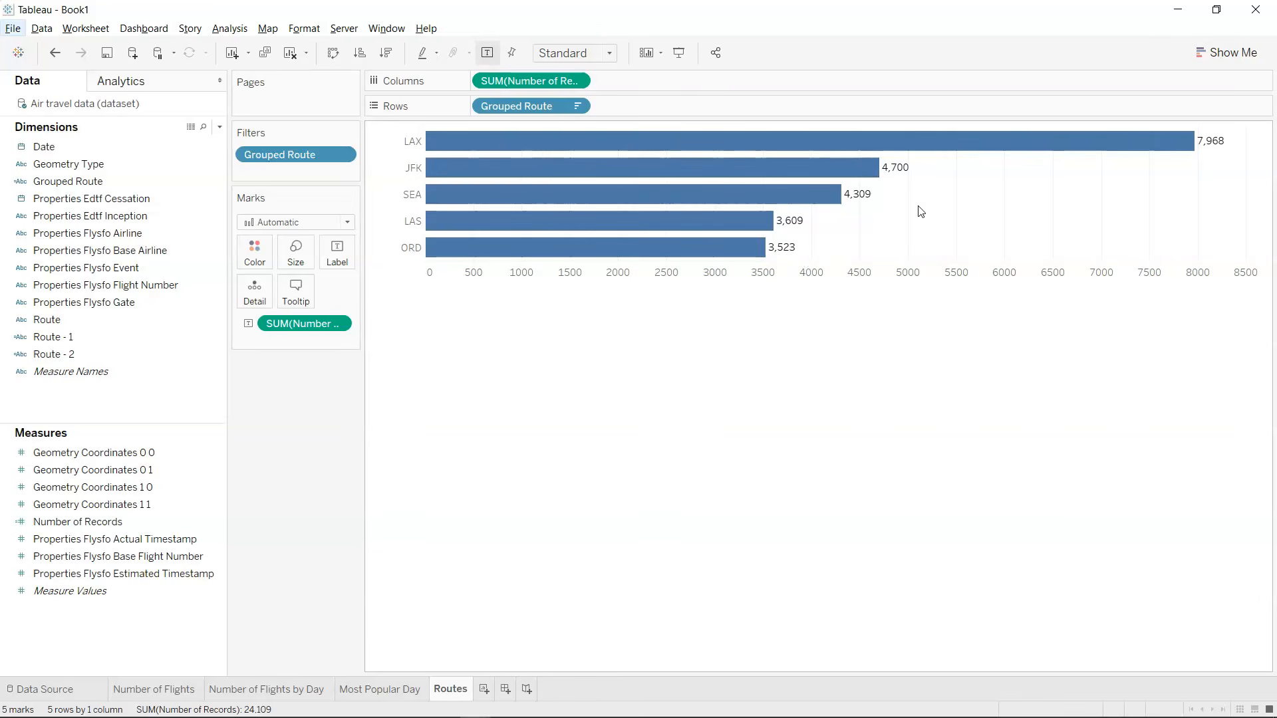
Add a new worksheet and name it Distance.
click(485, 691)
double_click(488, 691)
text(Distance)
key(Return)
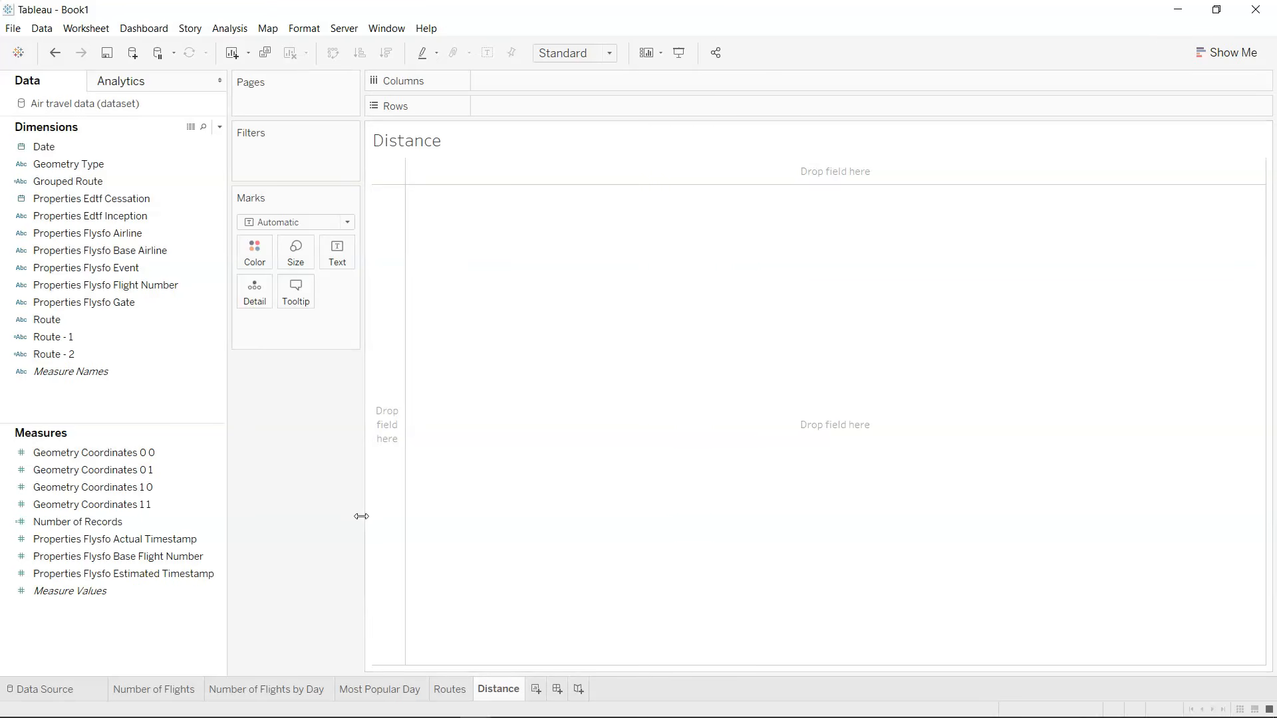
Examine the four Geometry Coordinates measures: 0 0, 0 1, 1 0 and 1 1.
click(222, 508)
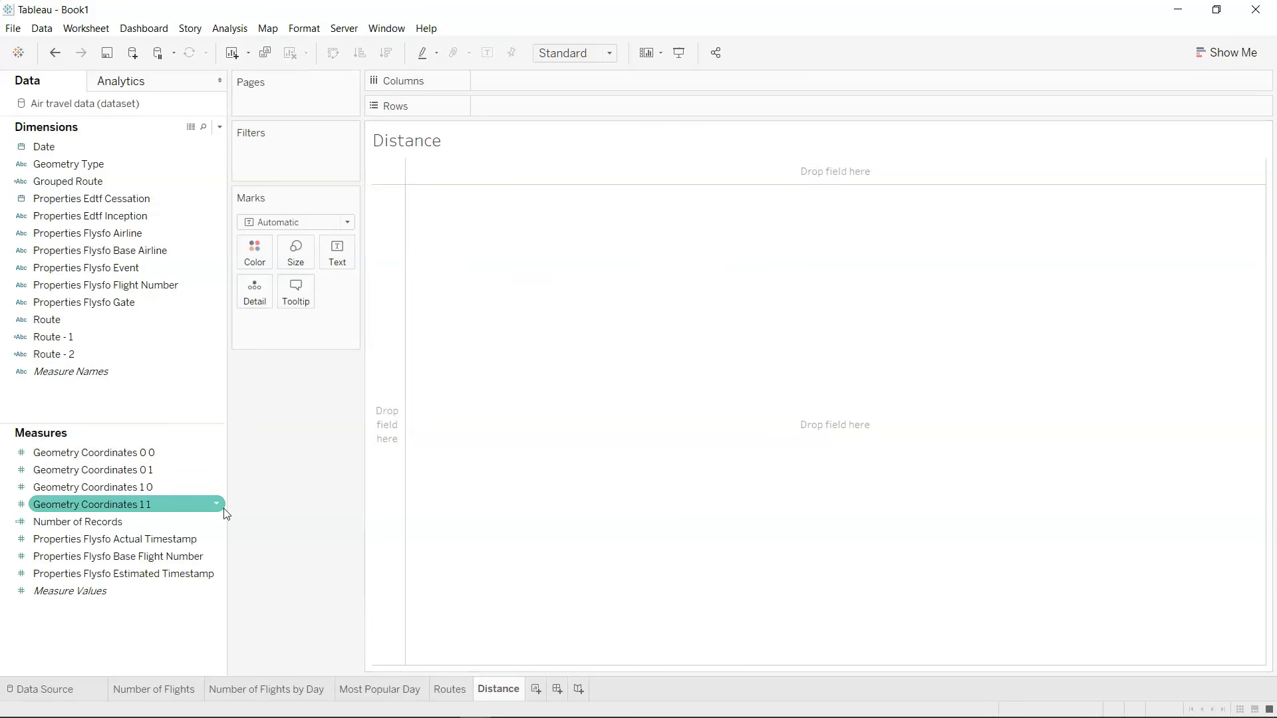
click(186, 487)
click(178, 453)
click(178, 469)
click(177, 503)
click(180, 454)
click(180, 469)
click(179, 487)
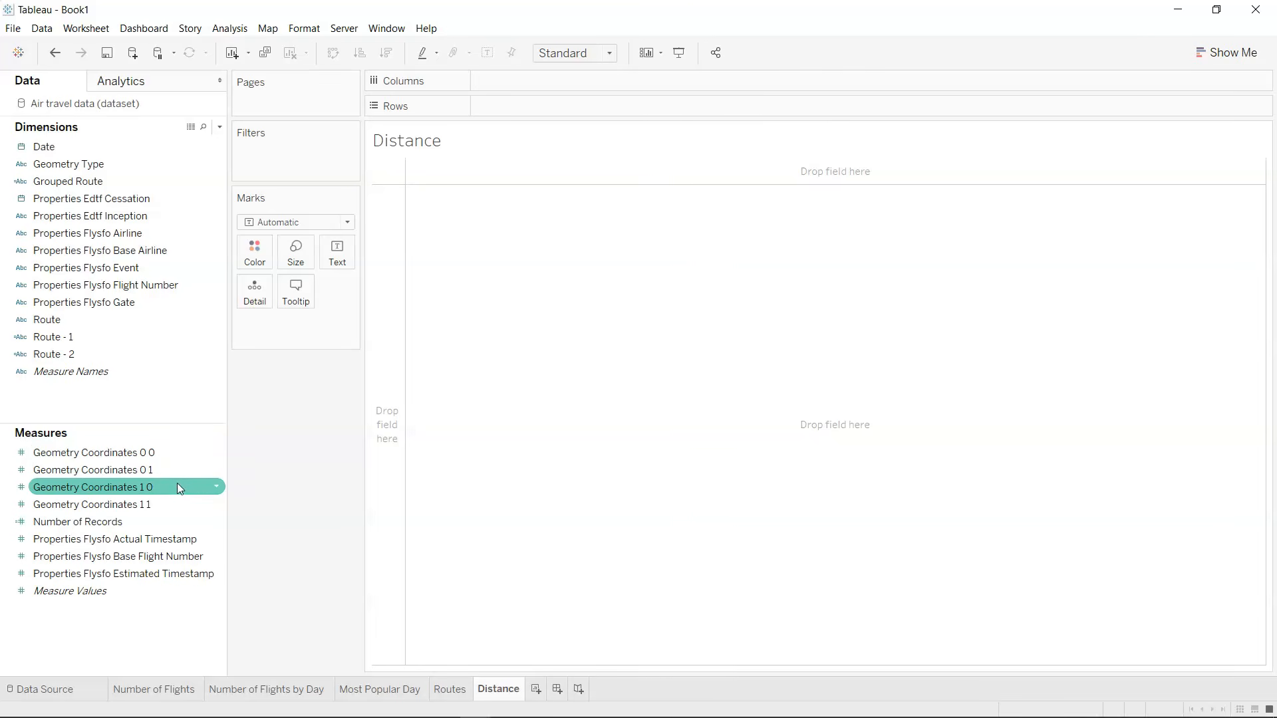
click(185, 505)
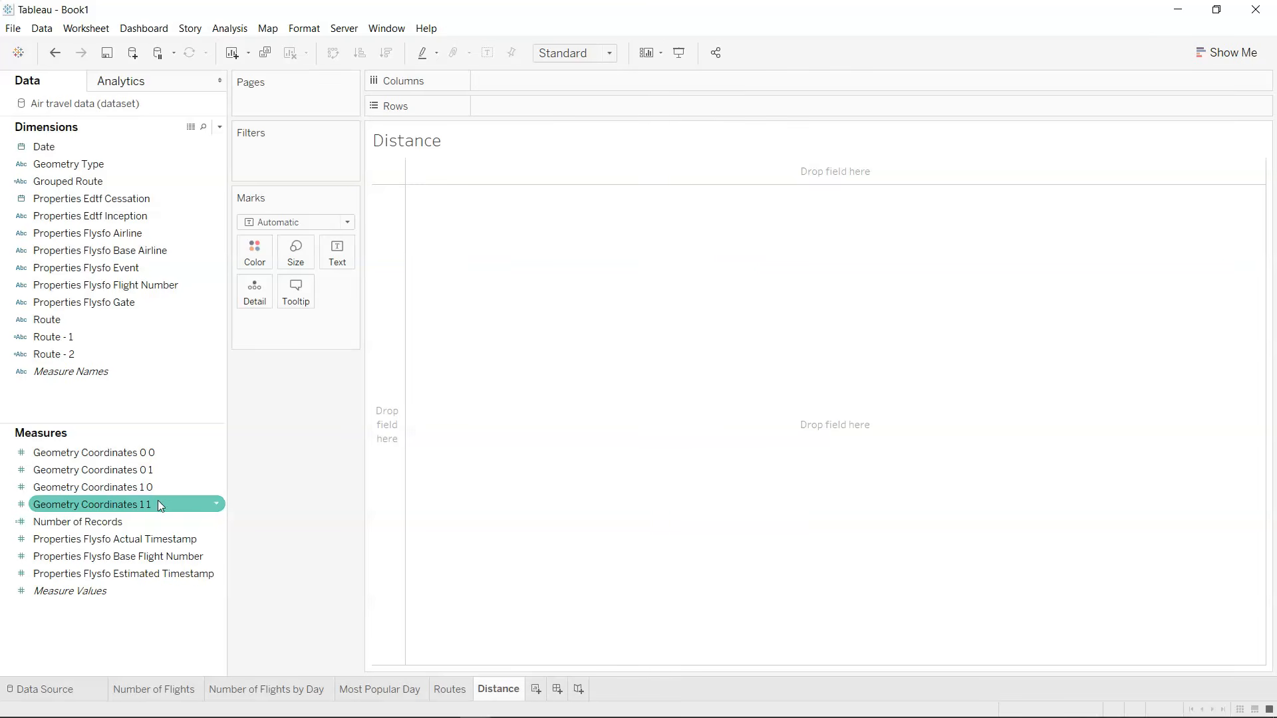
right_click(158, 500)
ctrl+click(105, 488)
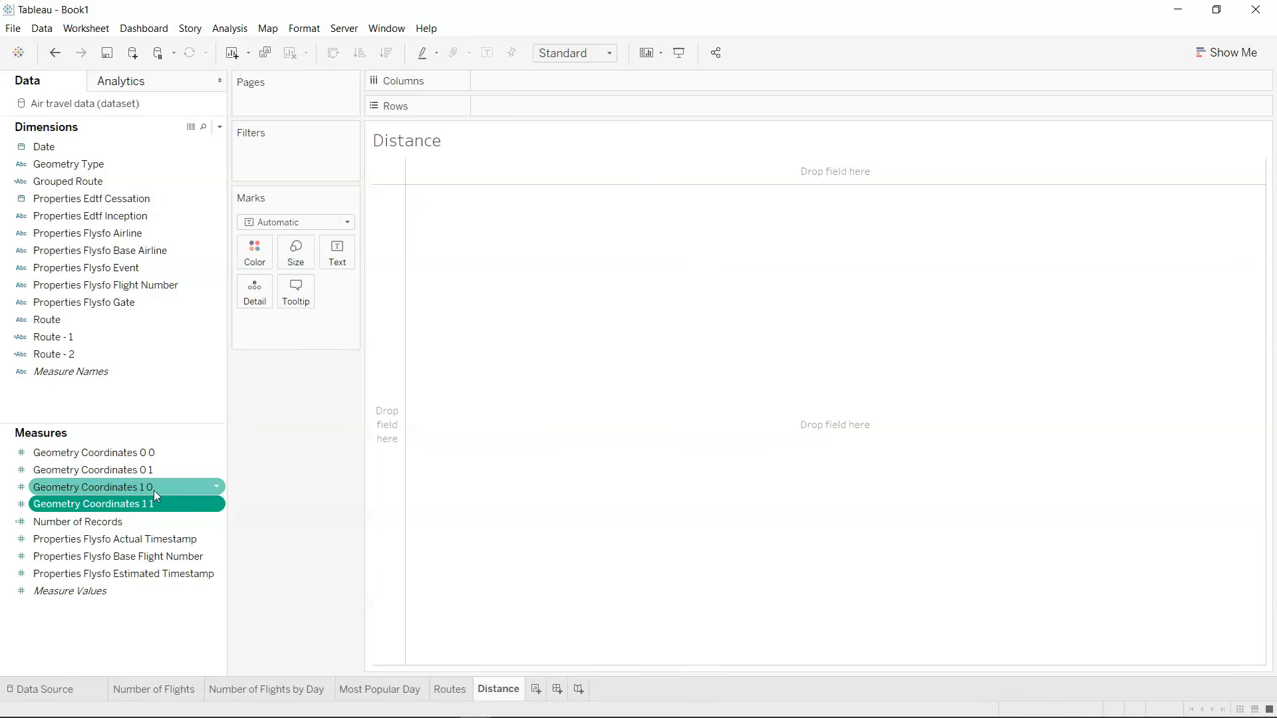
Create a calculated field named From and begin its formula with the MAKEPOINT function.
click(220, 129)
click(208, 141)
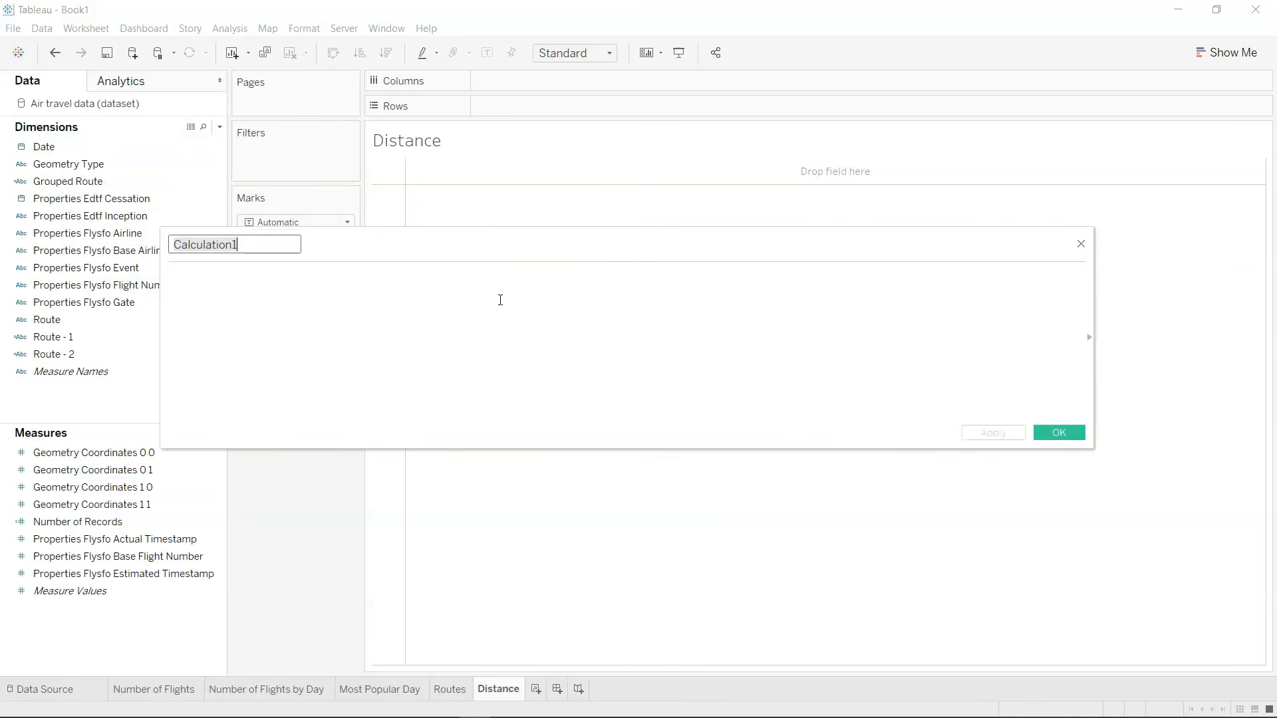
text(From)
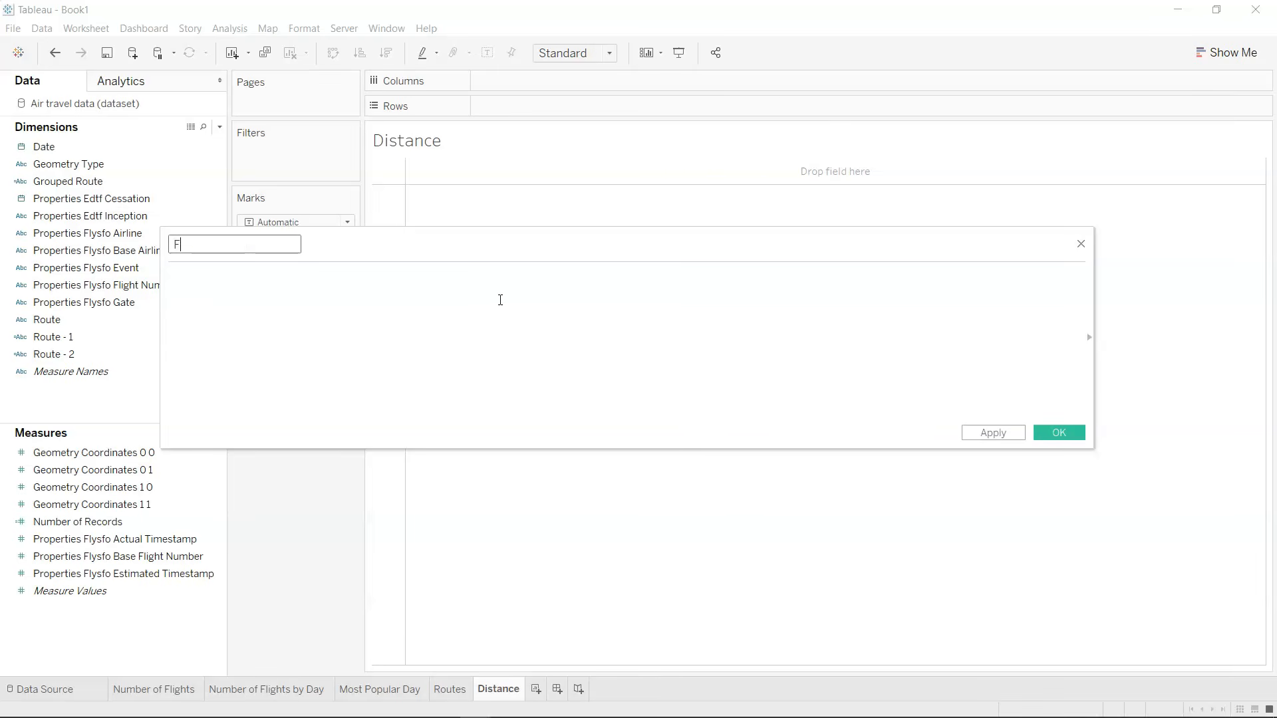
key(Tab)
text(MAk)
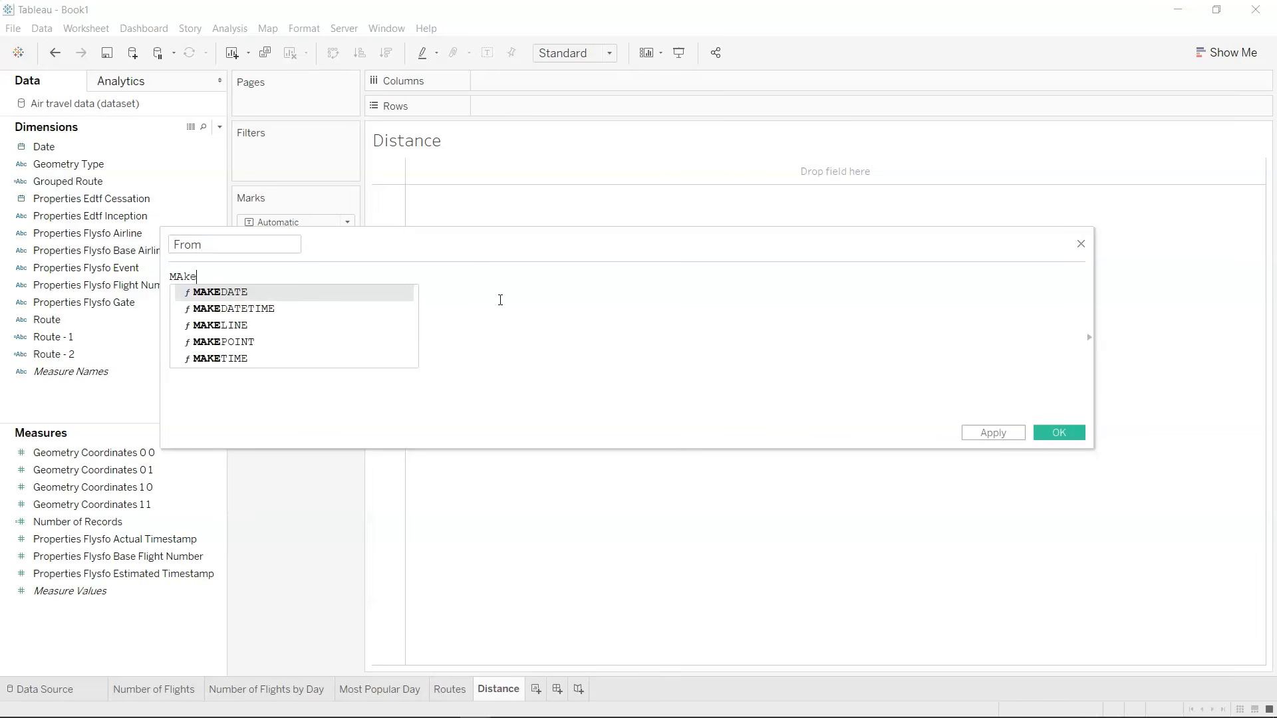
key(Down)
key(Down)
key(Down)
key(Return)
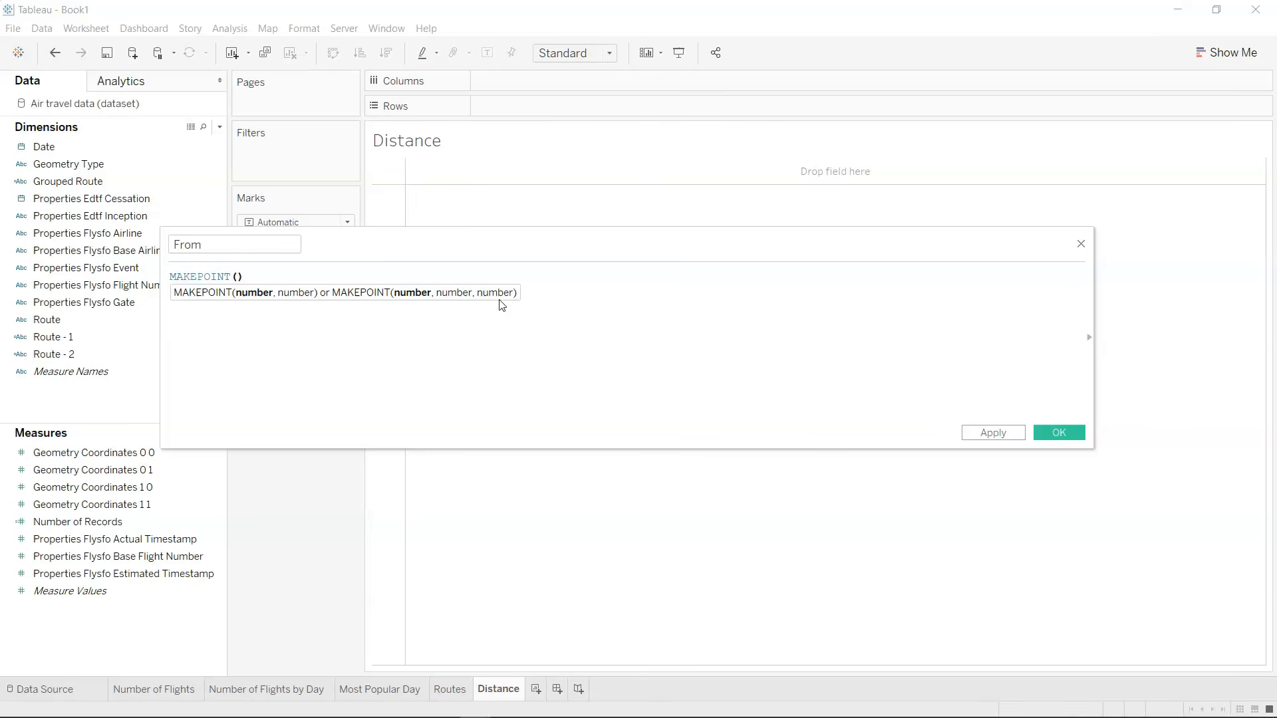
Fill in the MAKEPOINT arguments of the From formula as [Geometry Coordinates 1 1],[Geometry Coordinates 1 0].
text(geo)
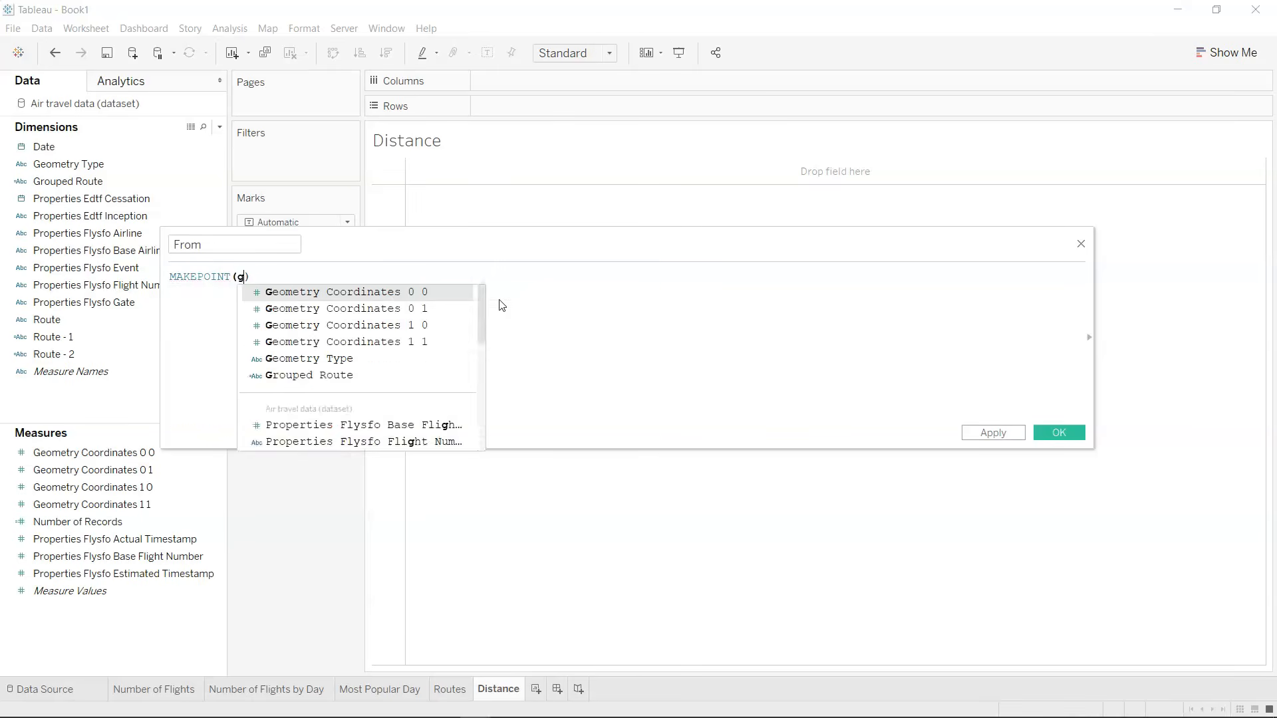
key(Down)
key(Down)
key(Down)
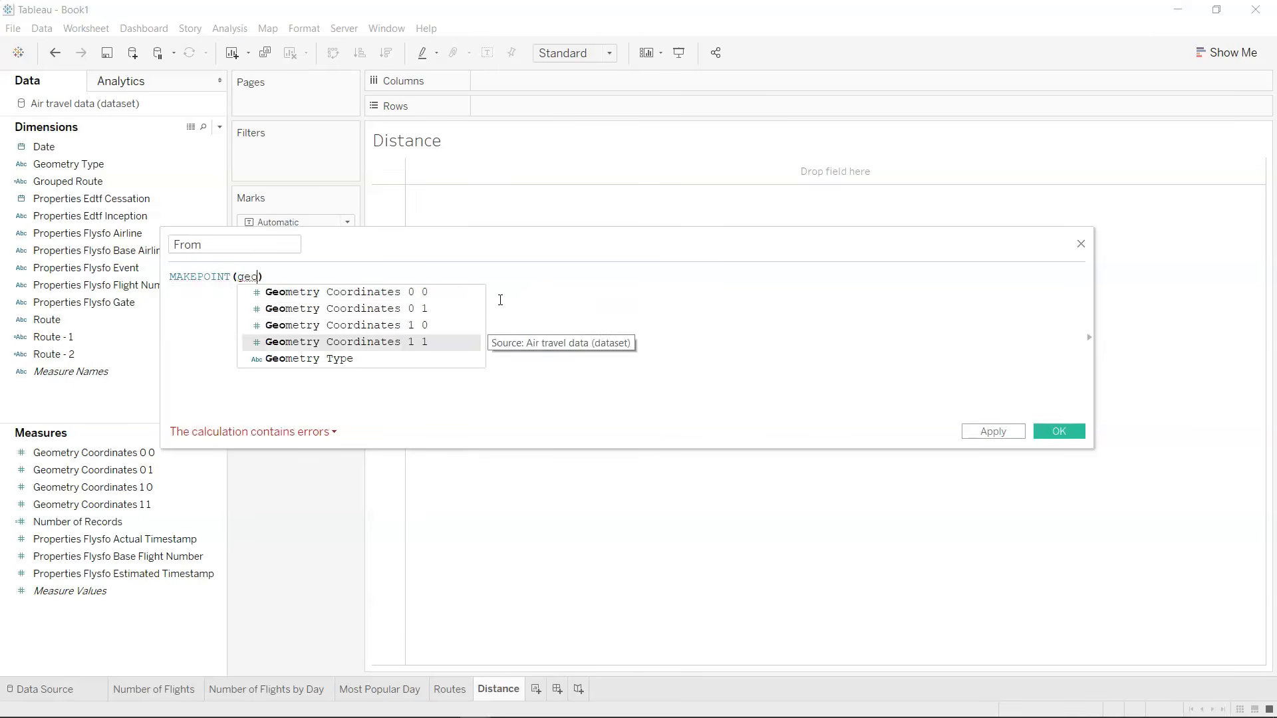
key(Return)
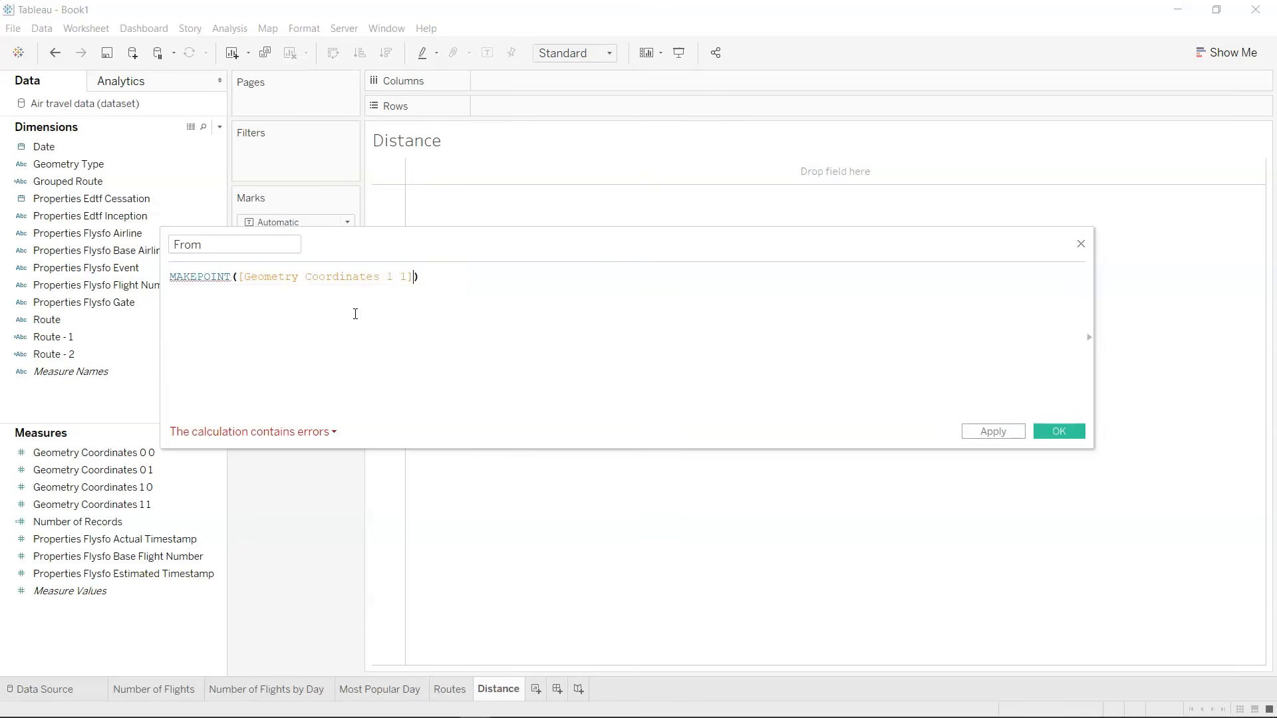
text(,geo)
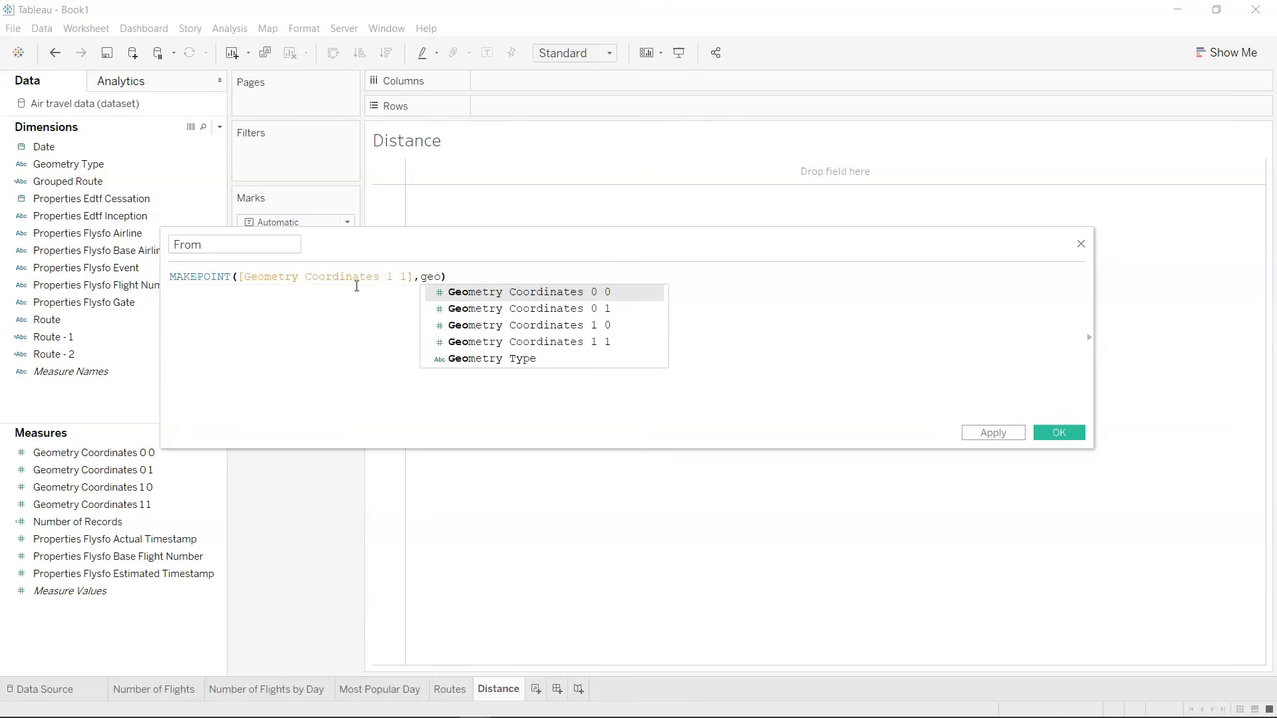
key(Down)
key(Down)
key(Return)
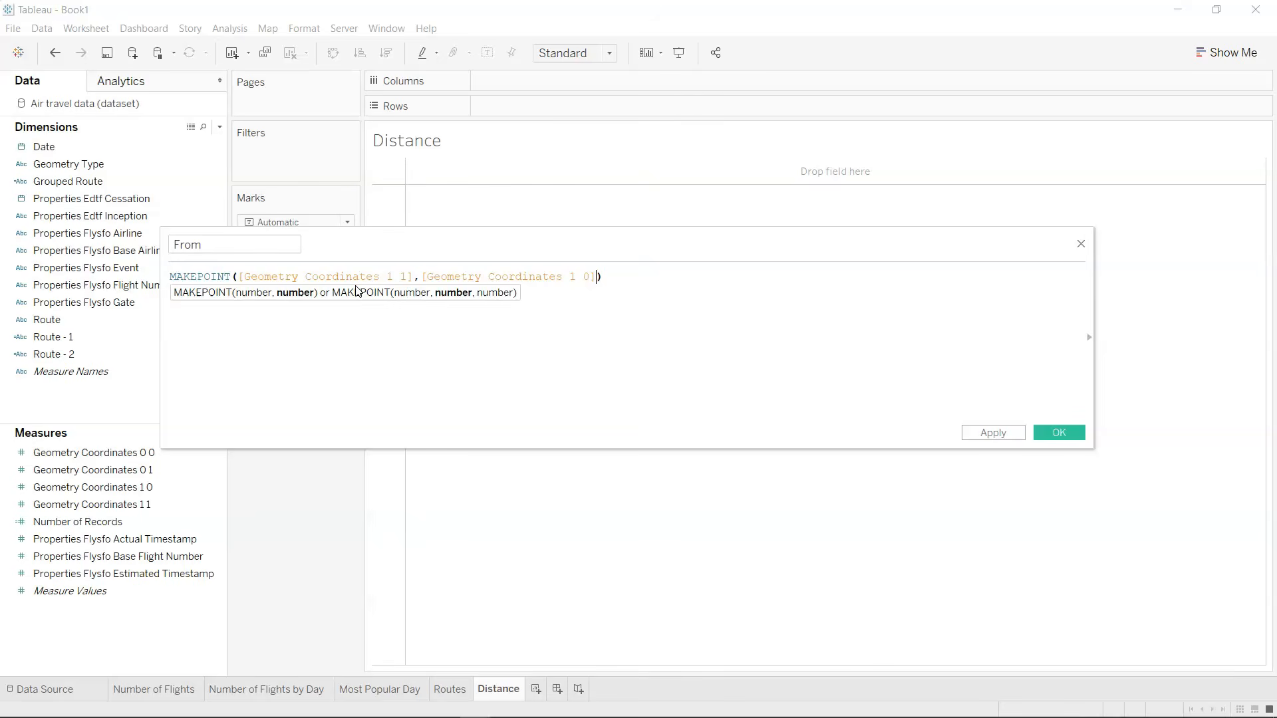
Complete the From formula with its closing parenthesis and save the calculated field.
text())
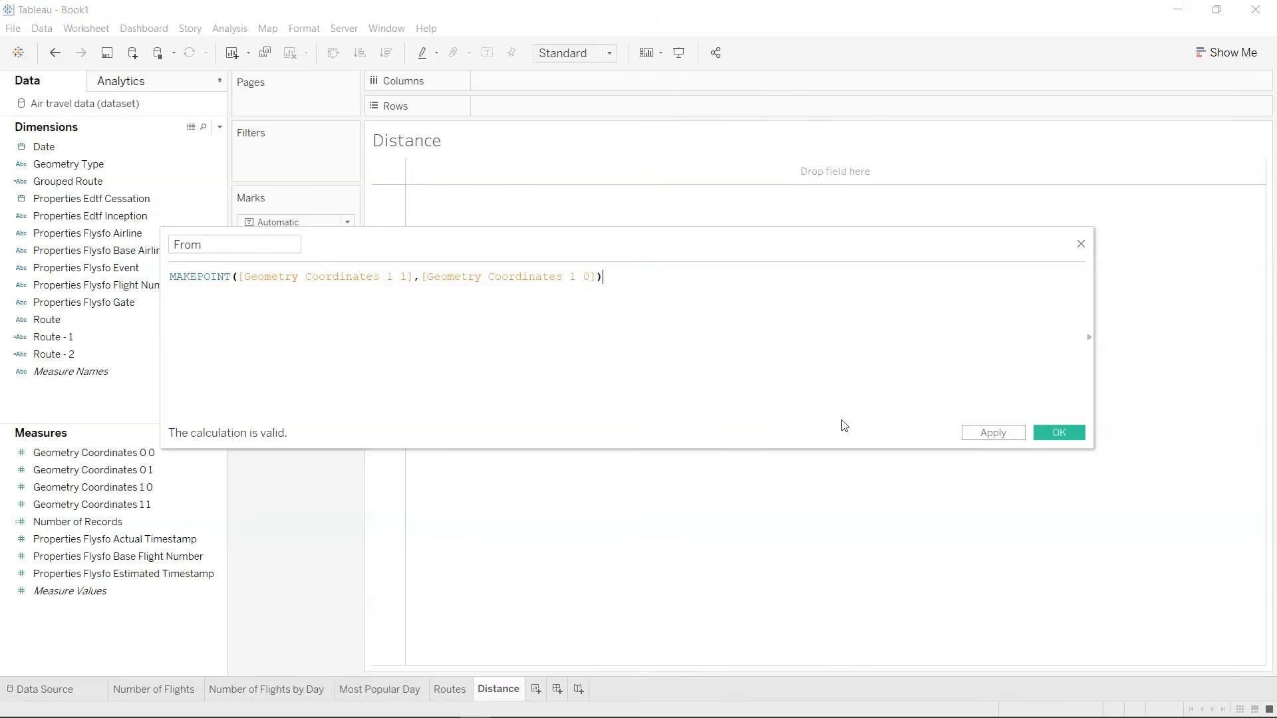
click(1055, 435)
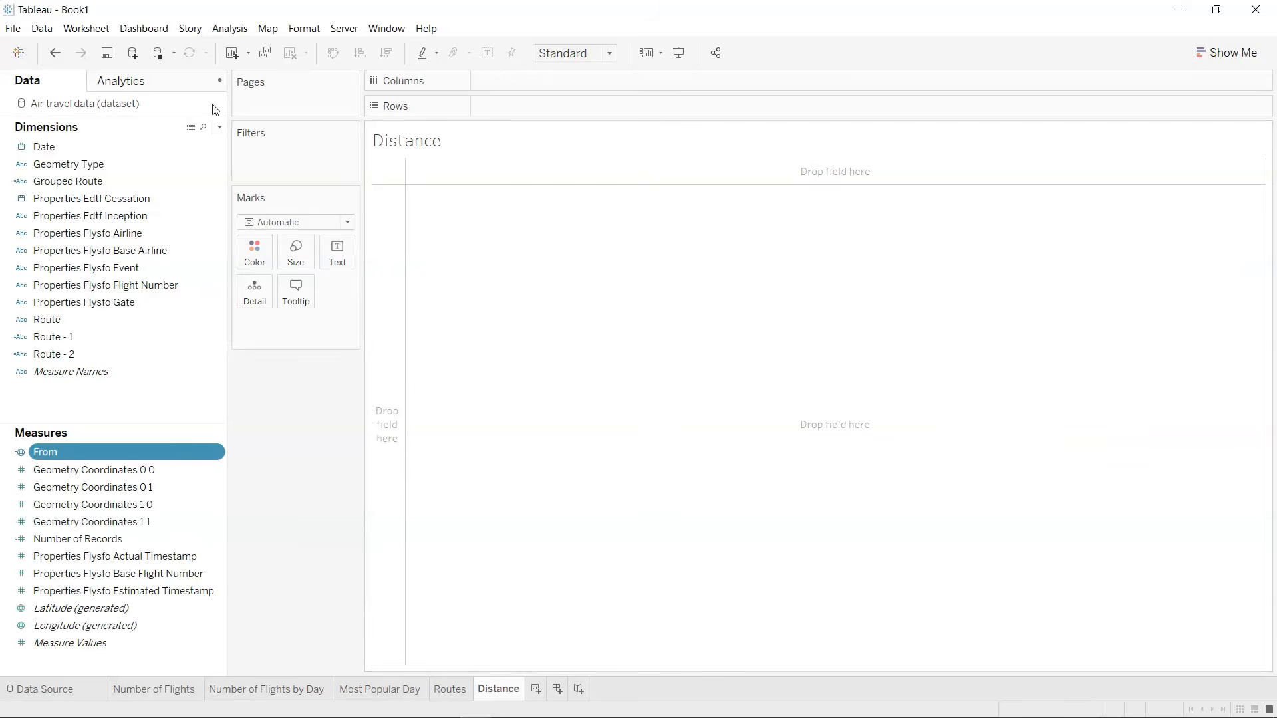
Create another calculated field named To and begin its formula with the MAKEPOINT function.
click(219, 126)
click(205, 142)
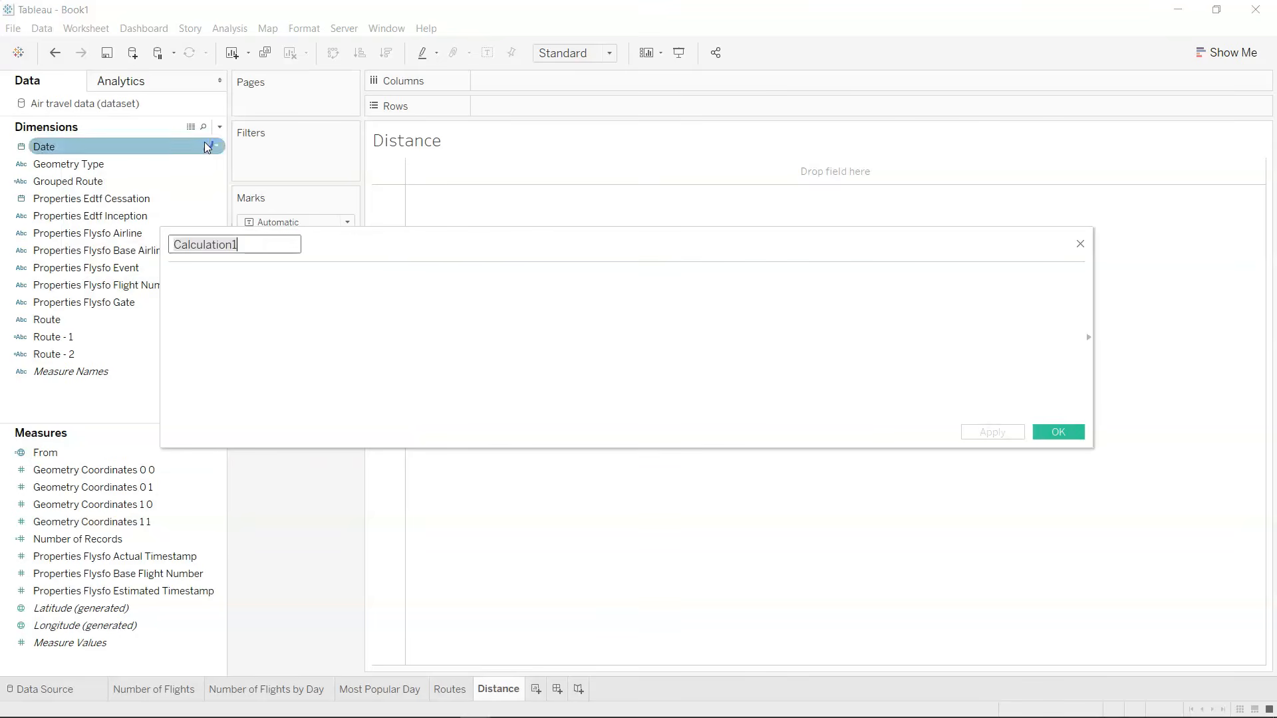
text(To)
key(Tab)
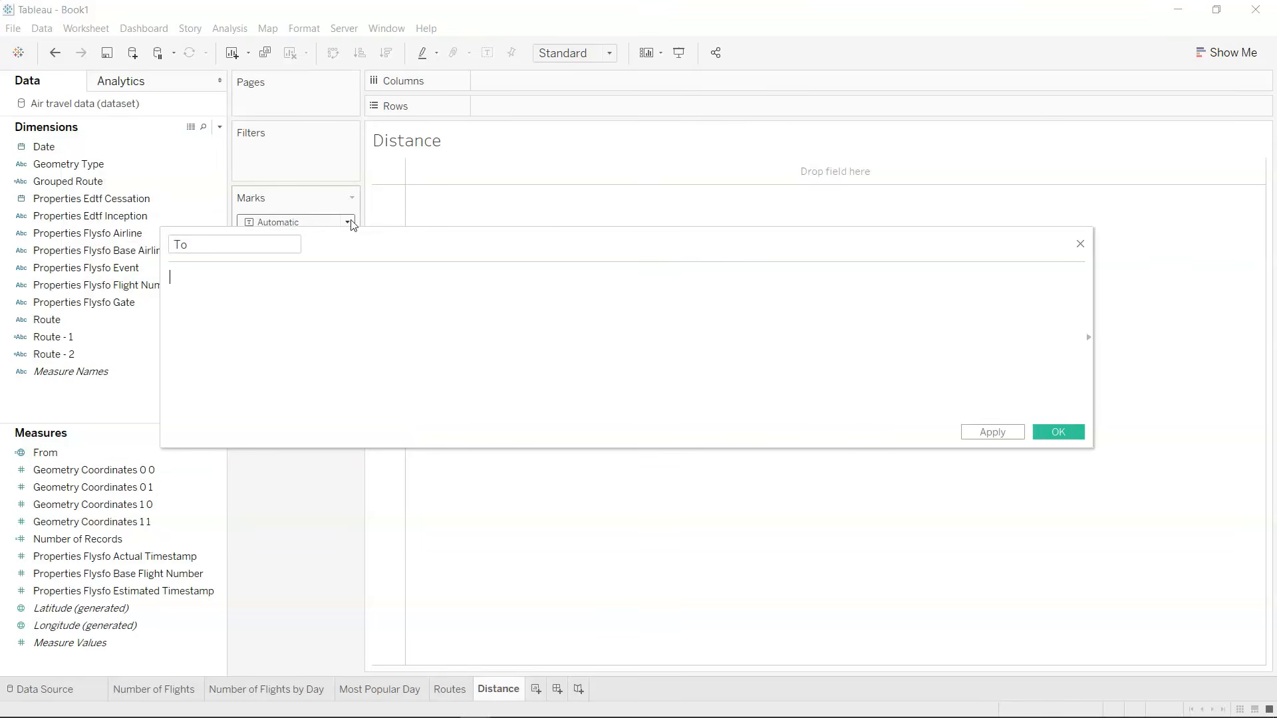
text(Make)
key(Down)
key(Down)
key(Down)
key(Down)
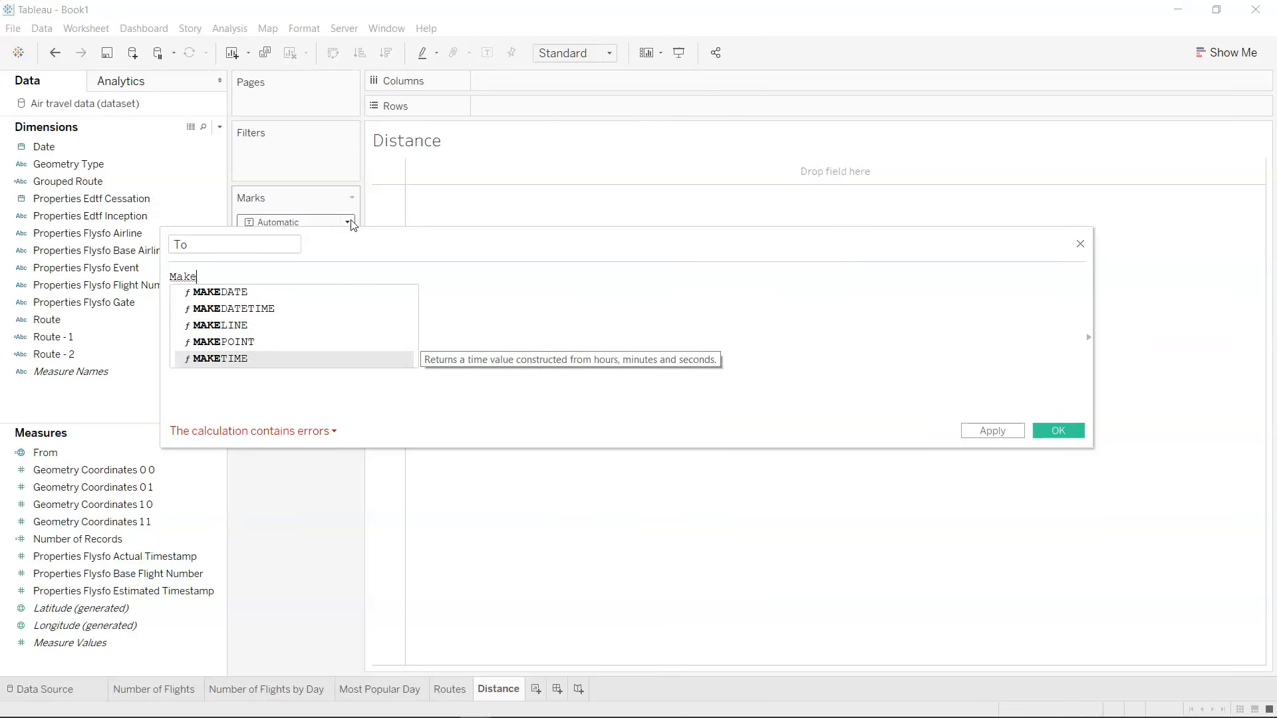
key(Up)
key(Return)
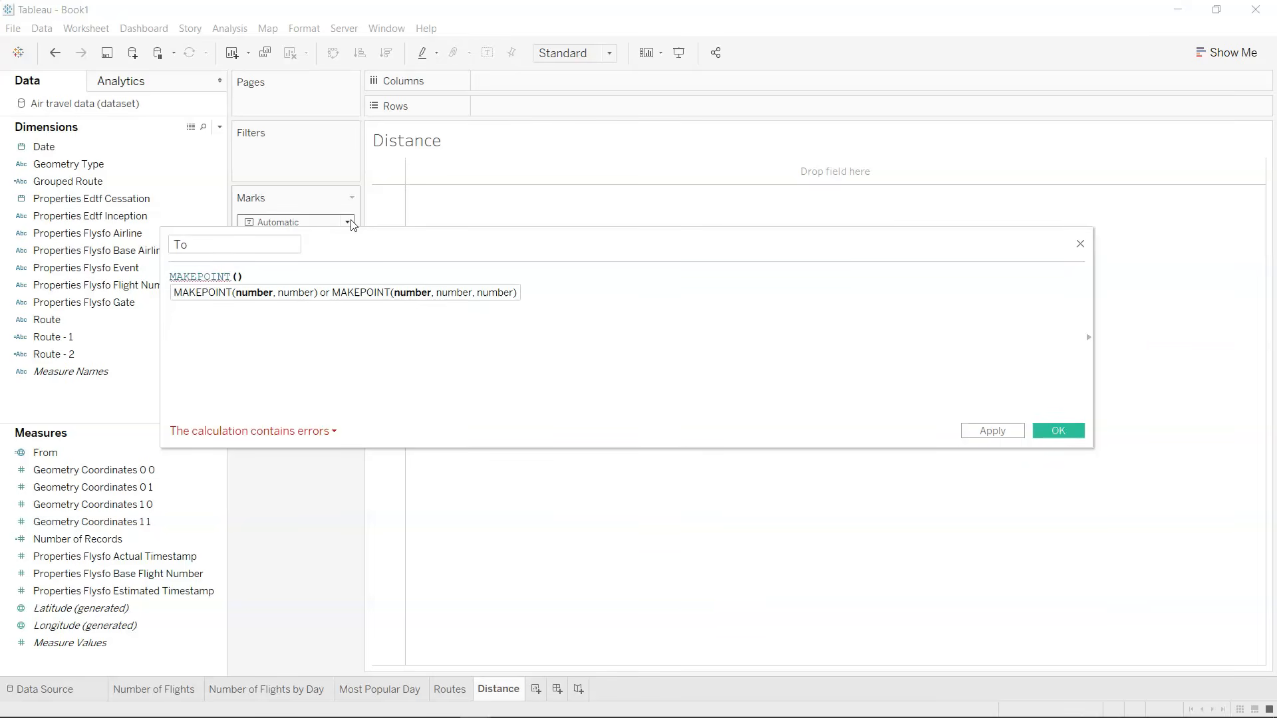
Fill in the MAKEPOINT arguments of the To formula as [Geometry Coordinates 0 1],[Geometry Coordinates 0 0].
text(geo)
key(Down)
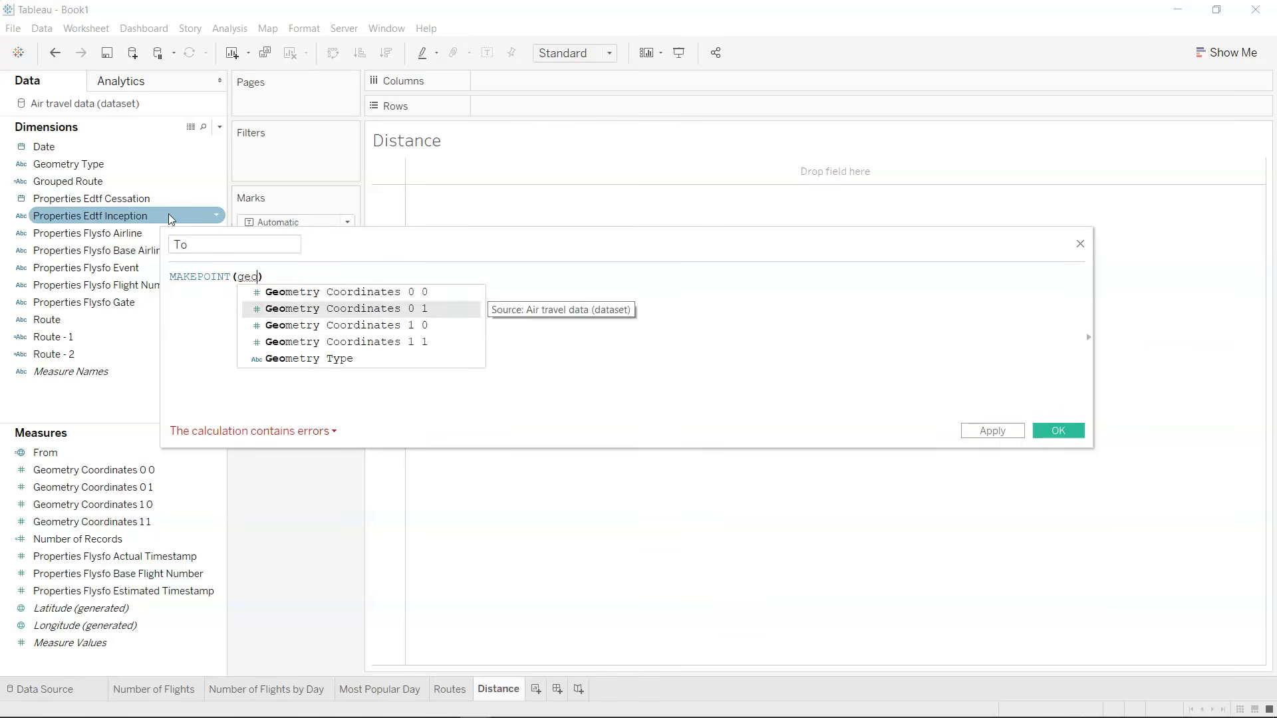
key(Return)
text(,geo)
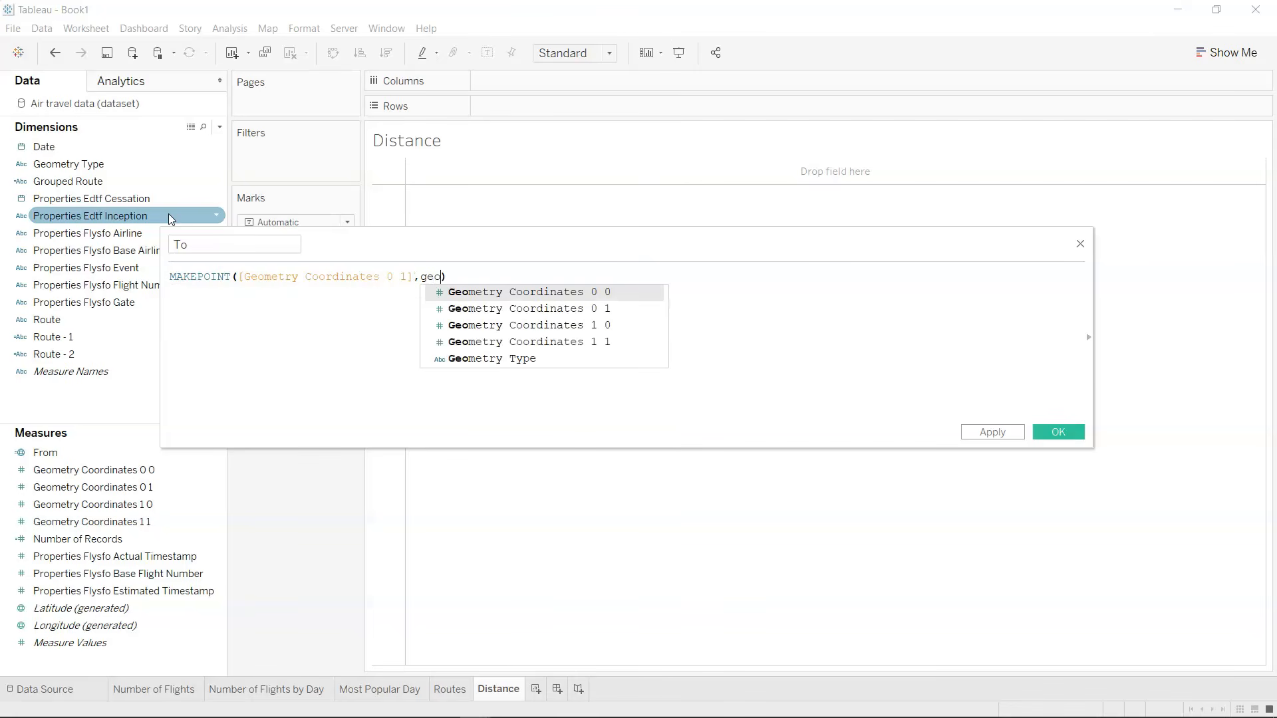
key(Return)
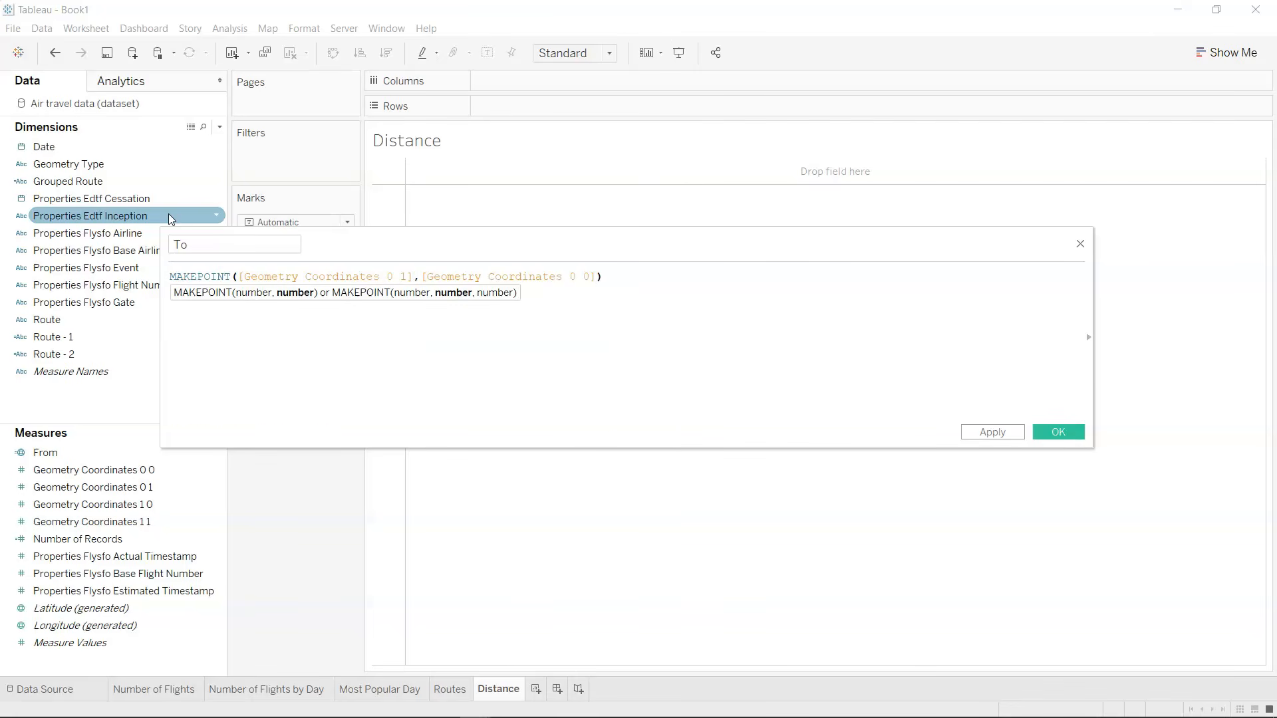
click(645, 284)
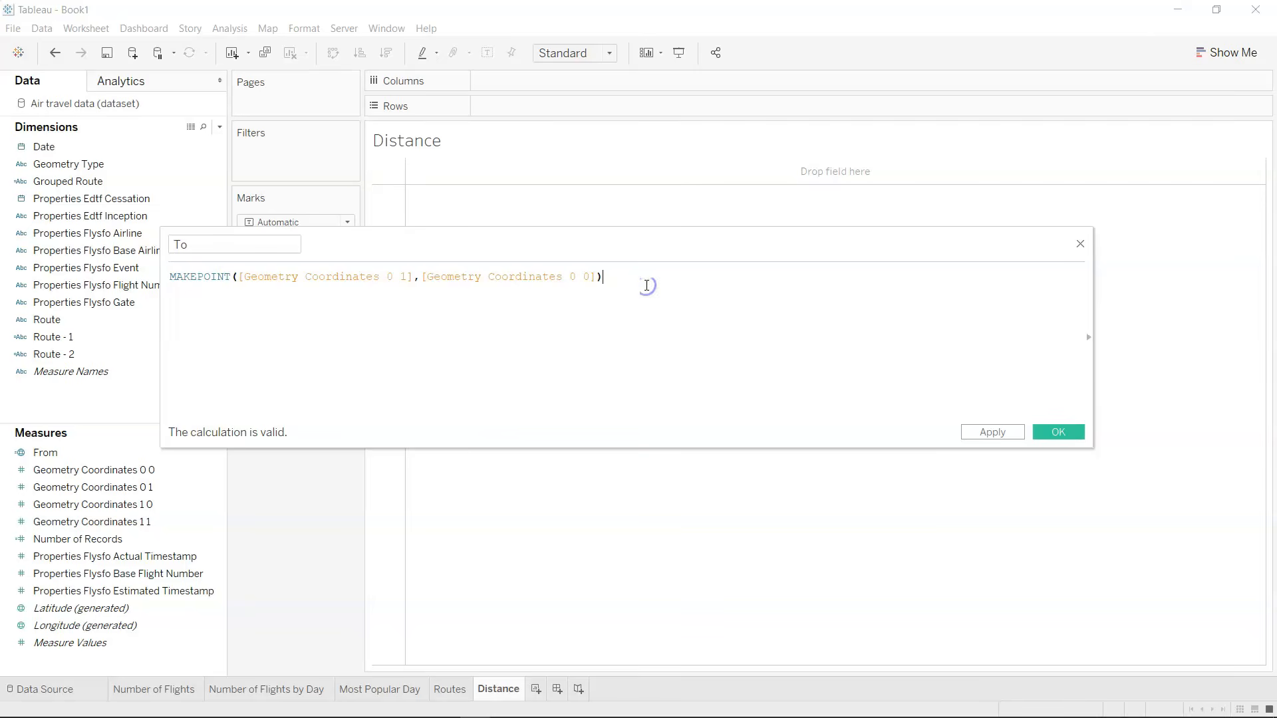
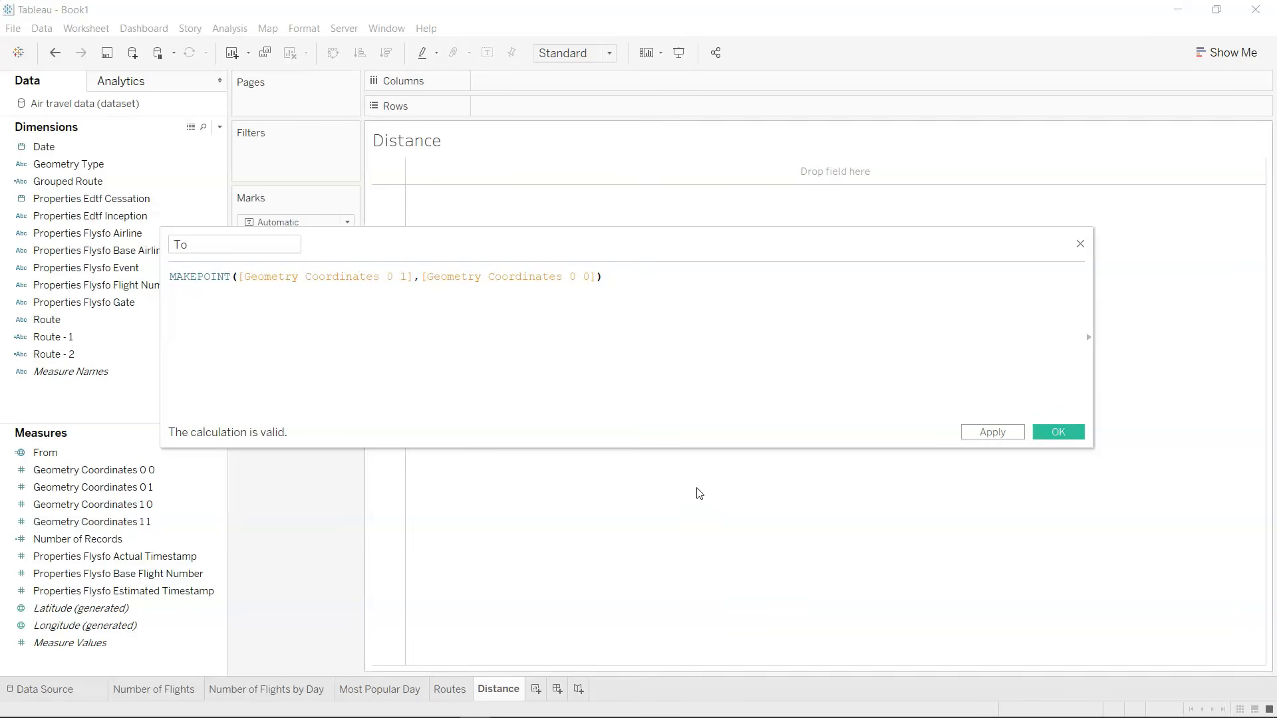
Save the To calculated field, and create another calculated field named Distance whose formula begins with the DISTANCE function.
click(1051, 434)
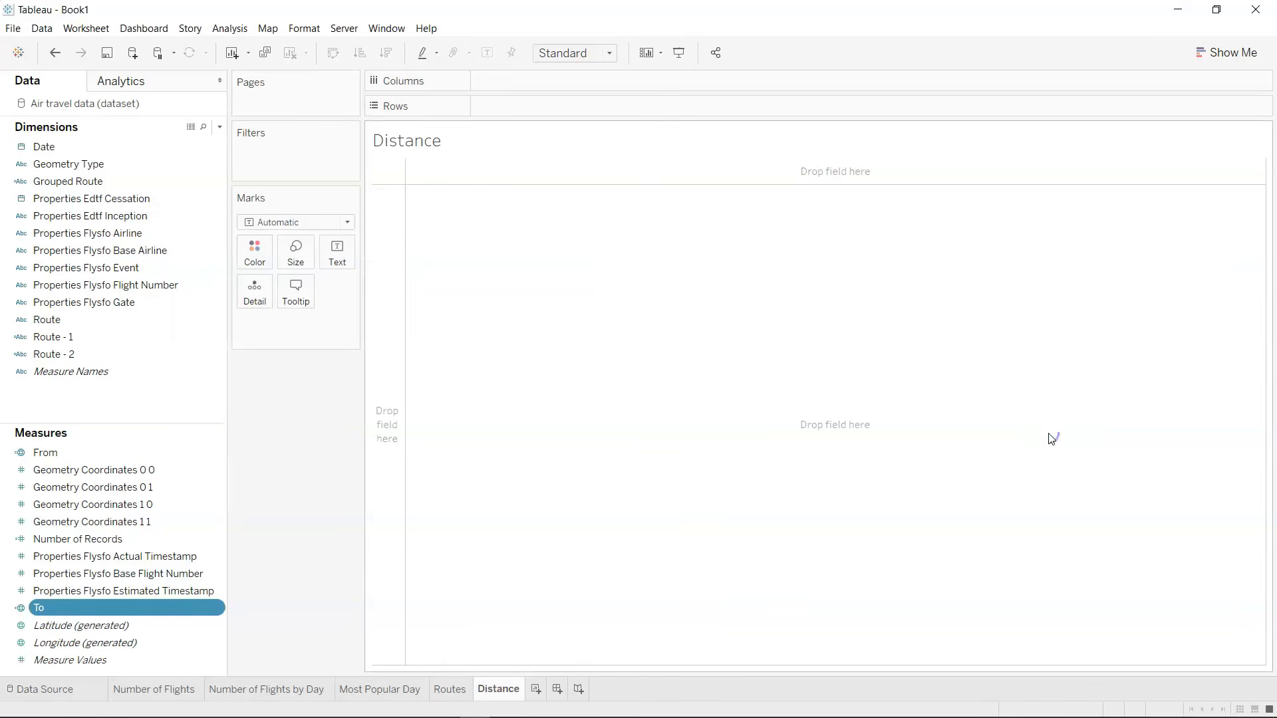
click(150, 452)
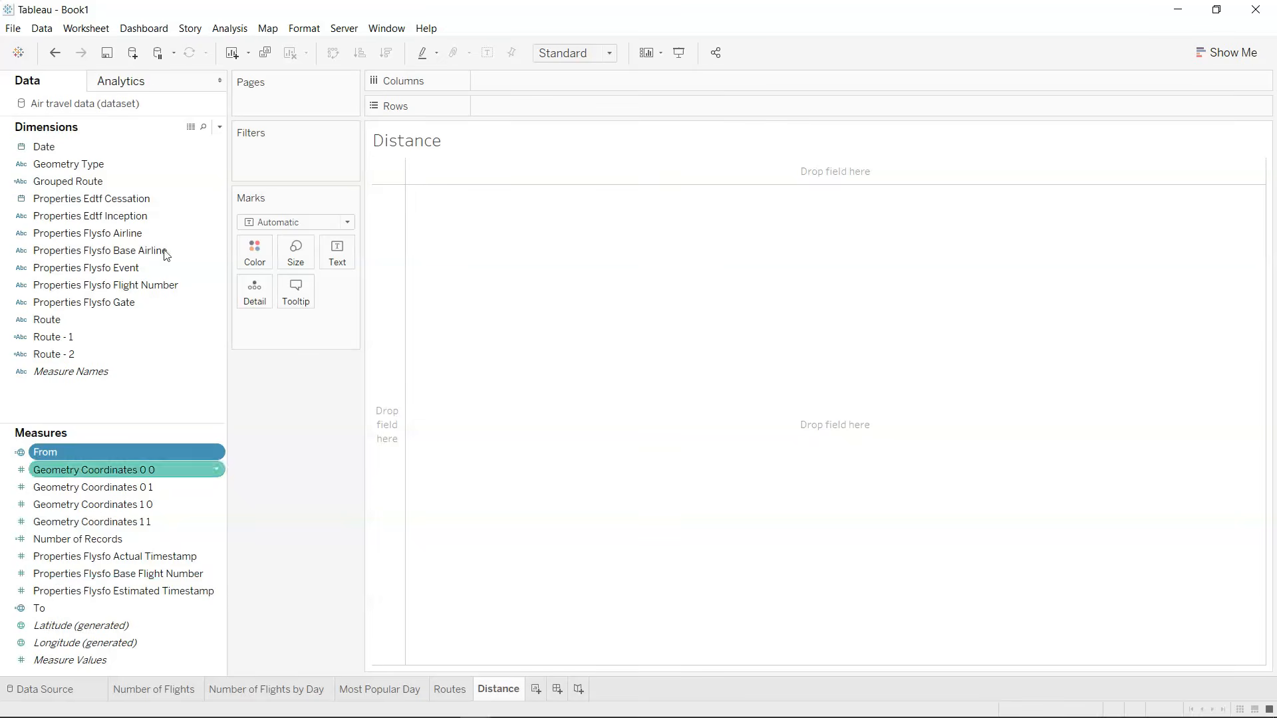
click(221, 131)
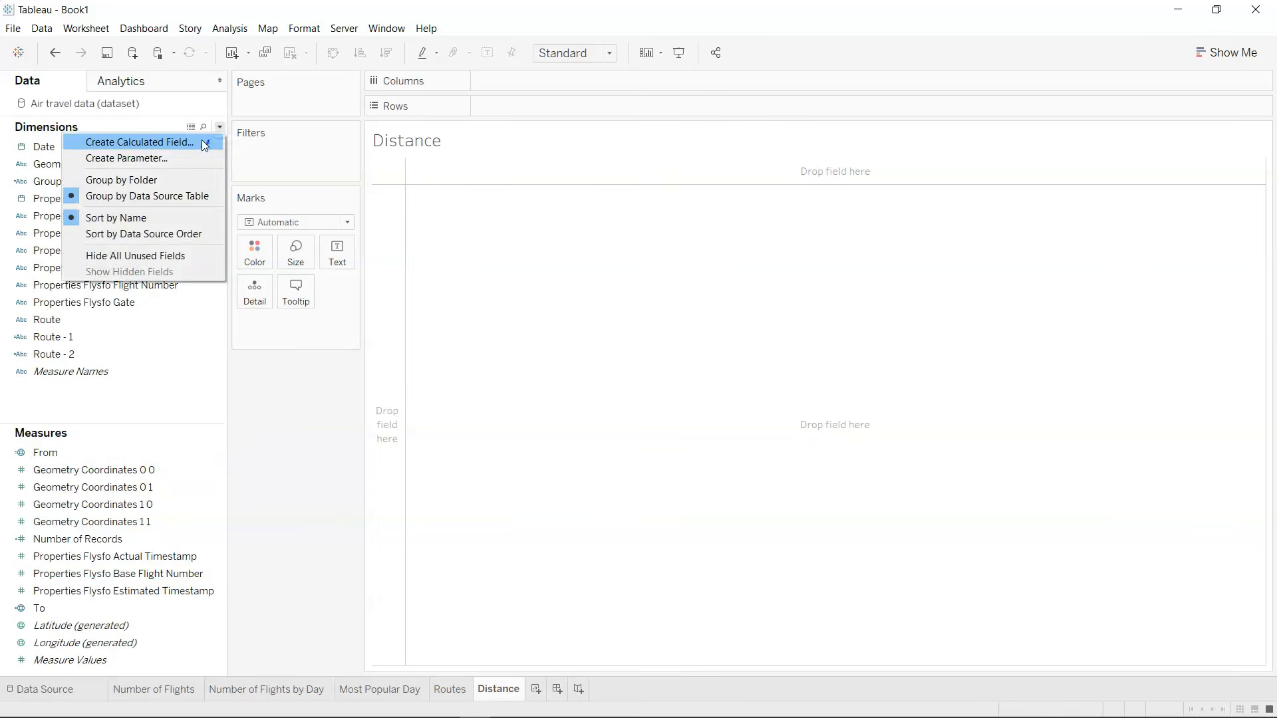
click(201, 139)
text(Distan)
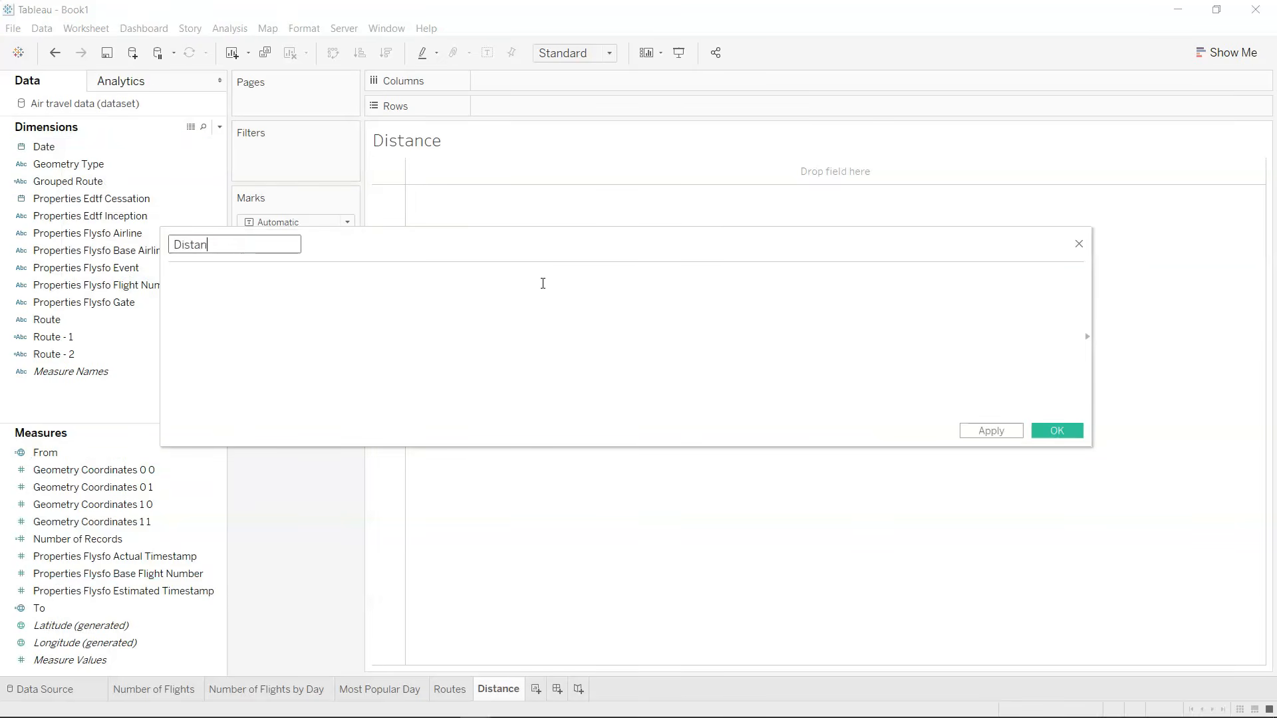
text(ce)
key(Tab)
text(DISTANCE())
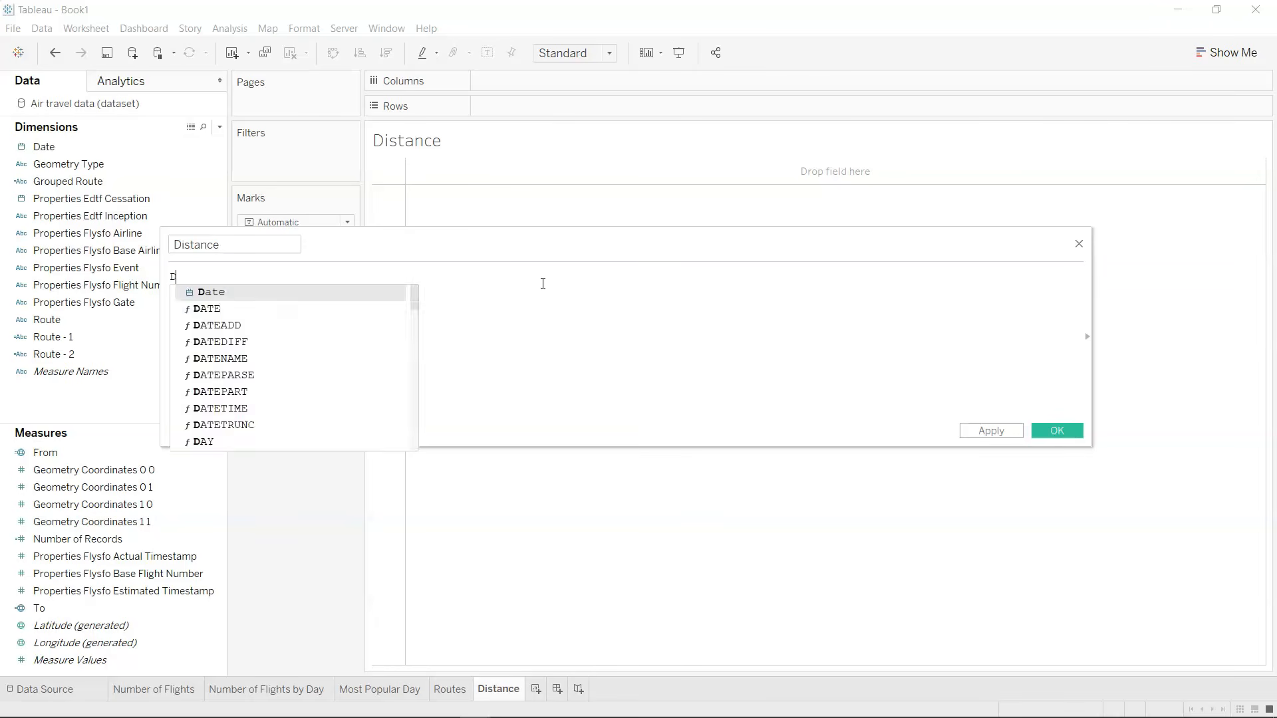
key(Return)
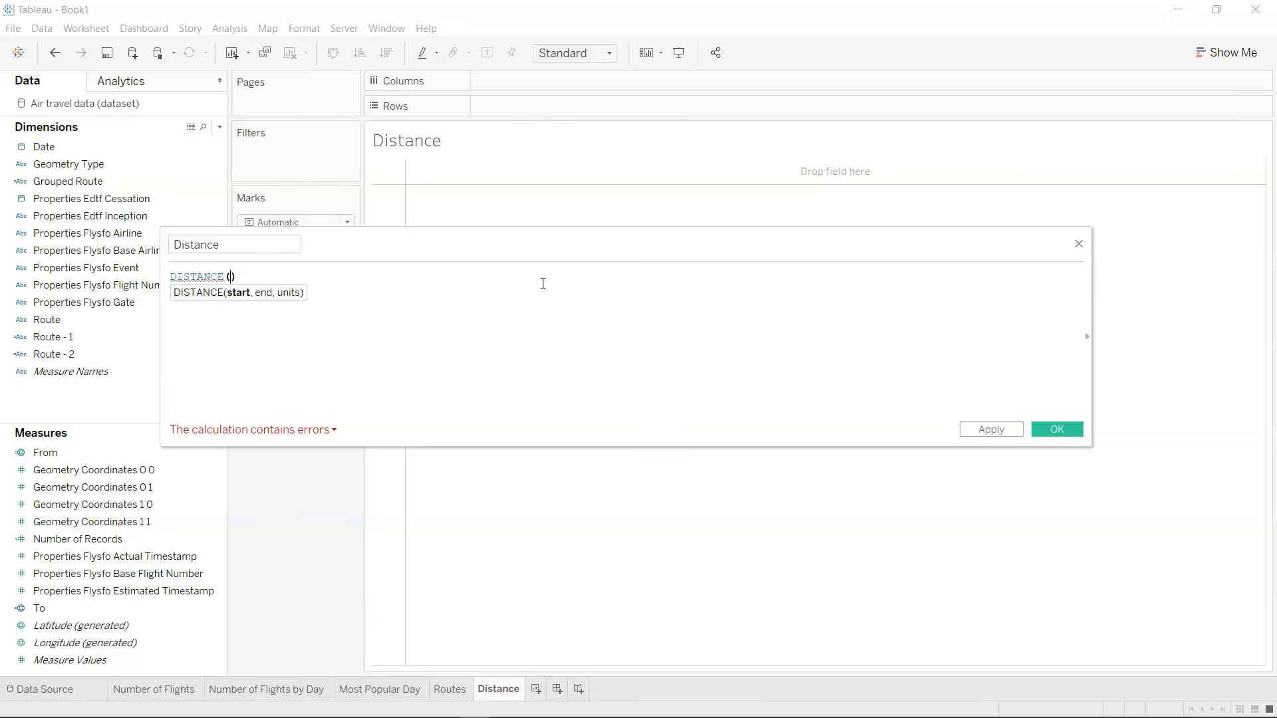
Fill in the DISTANCE arguments as [From],[To],'km' and save the calculated field.
text([F)
key(Return)
text(,[T)
key(Return)
text(,'k)
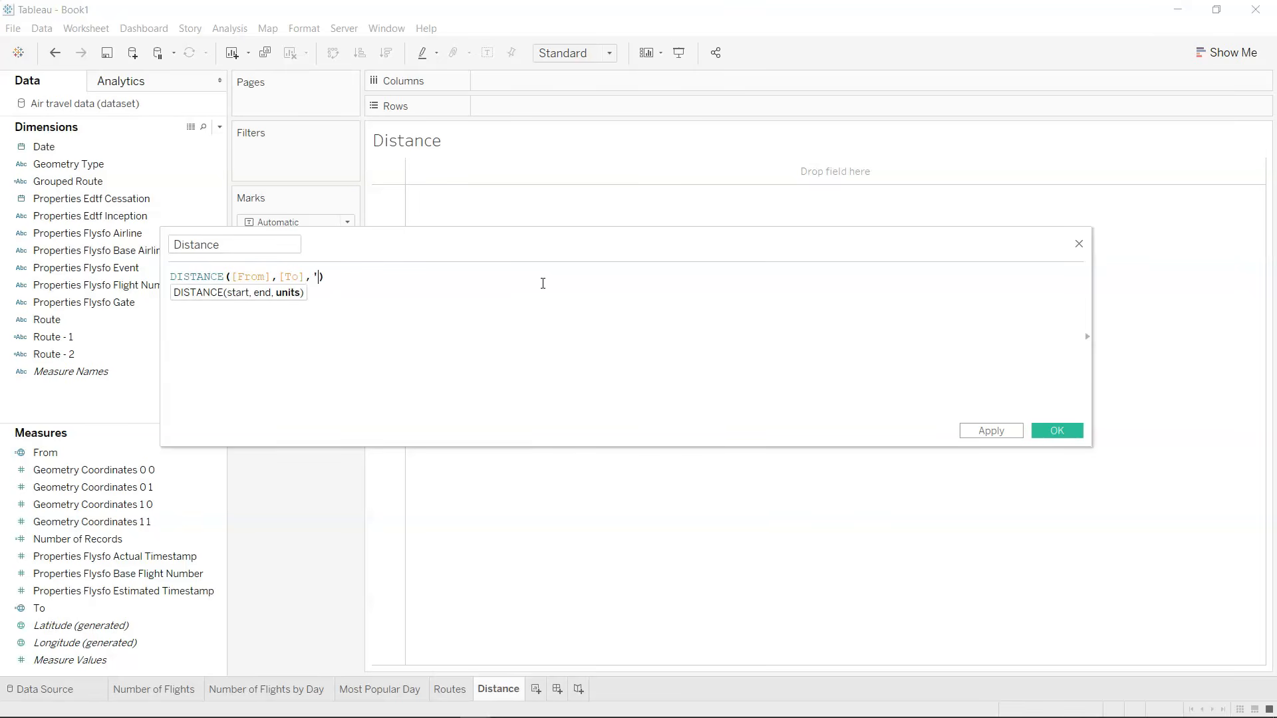
text(m')
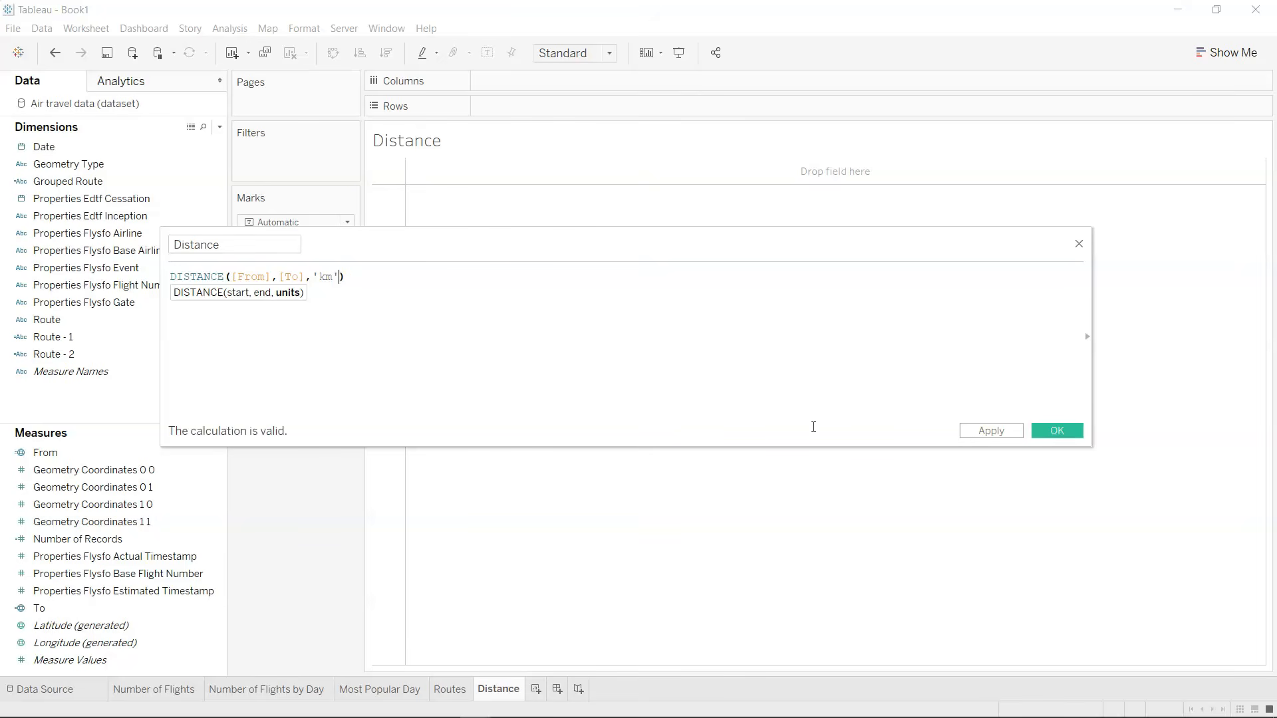
click(1052, 431)
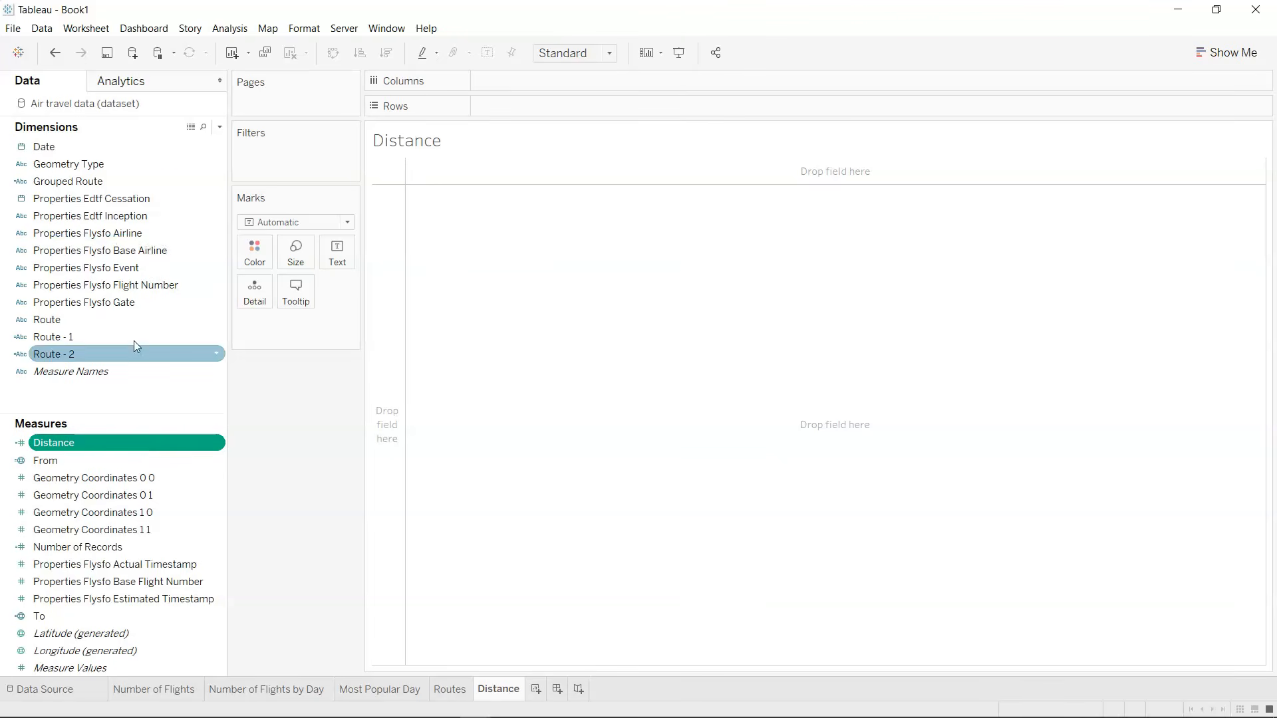
Build a bar chart with Grouped Route on rows and Distance on columns, sorted in descending order.
drag(114, 178, 531, 105)
drag(114, 444, 570, 85)
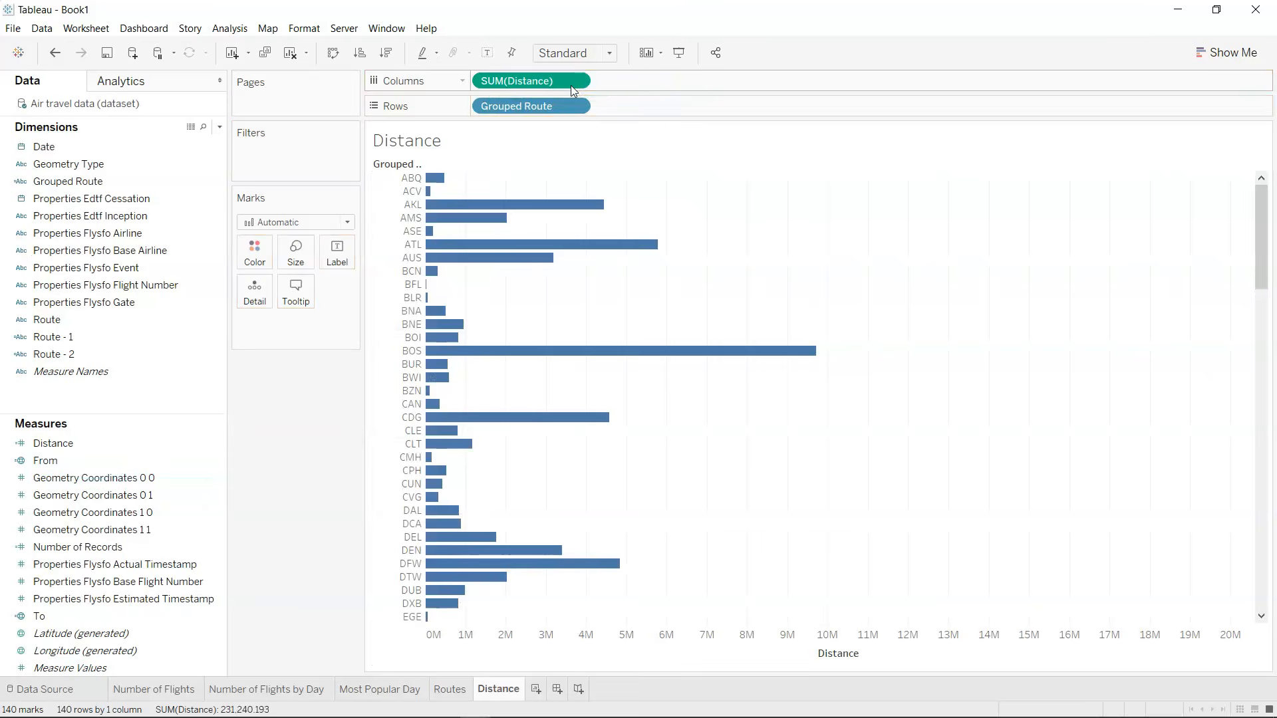
click(387, 53)
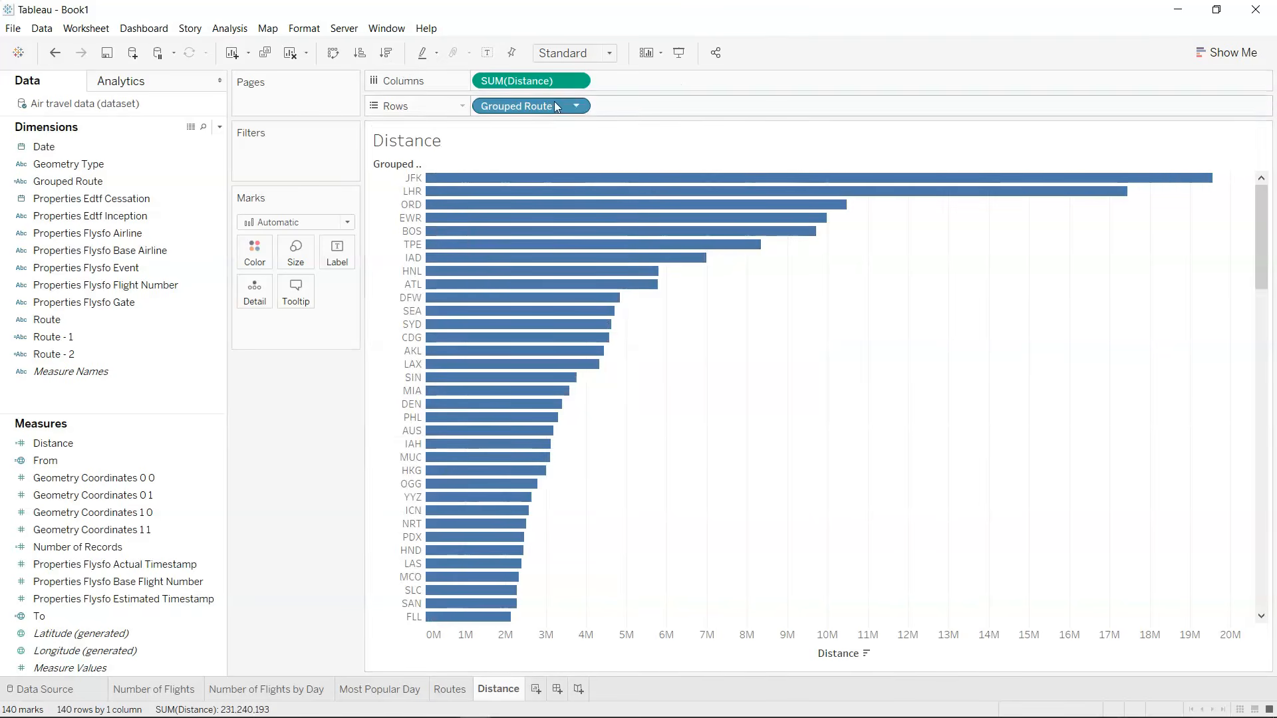
Change the Distance aggregation on columns to Average and re-sort the routes in descending order.
click(577, 80)
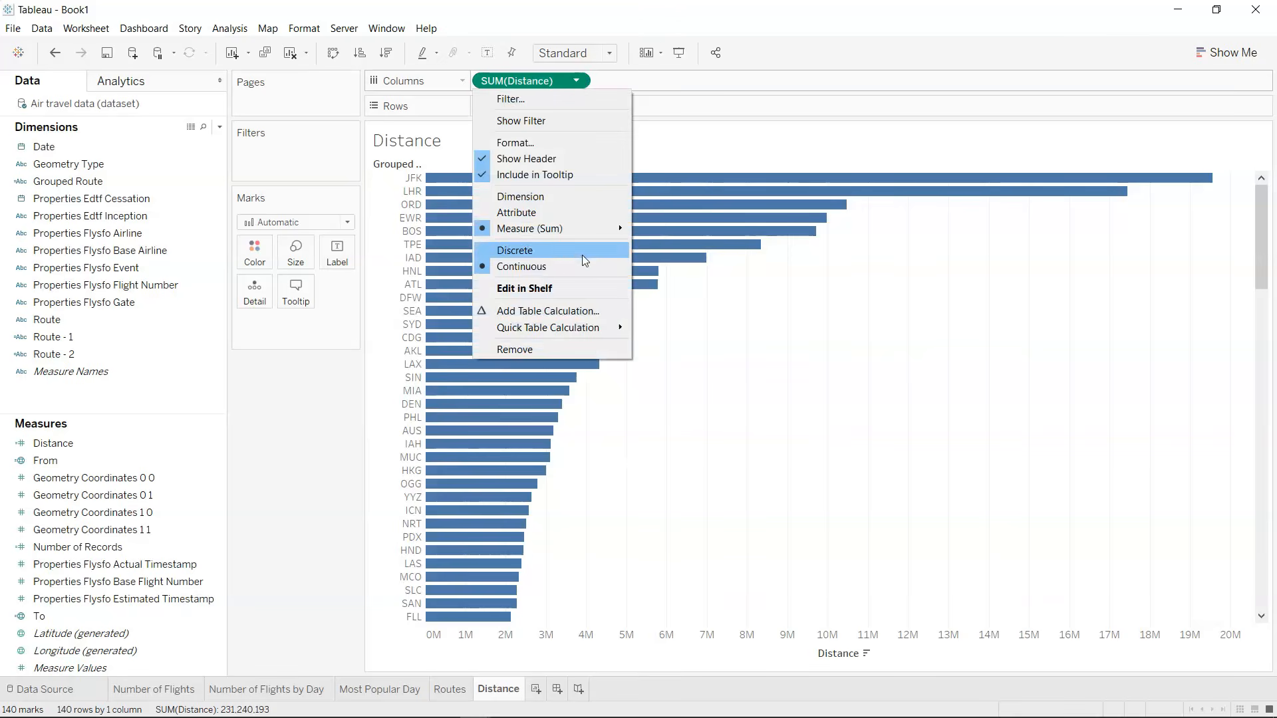
mouse_move(602, 228)
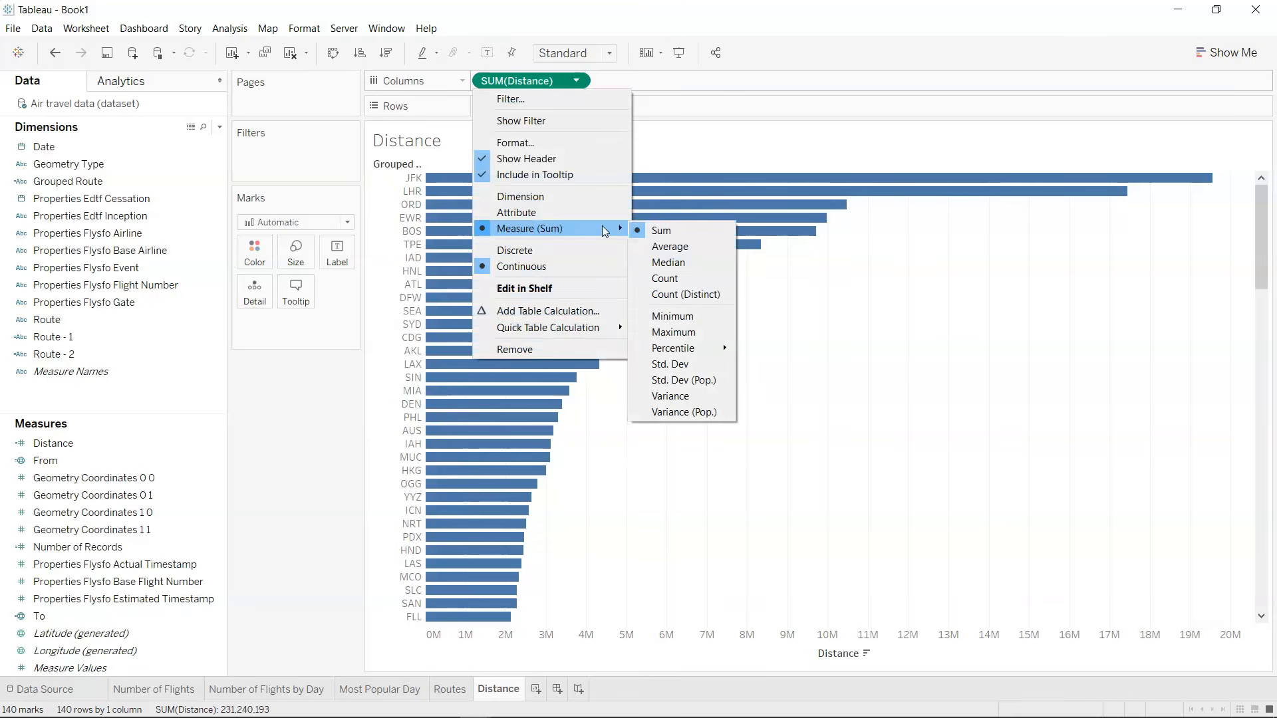
click(647, 246)
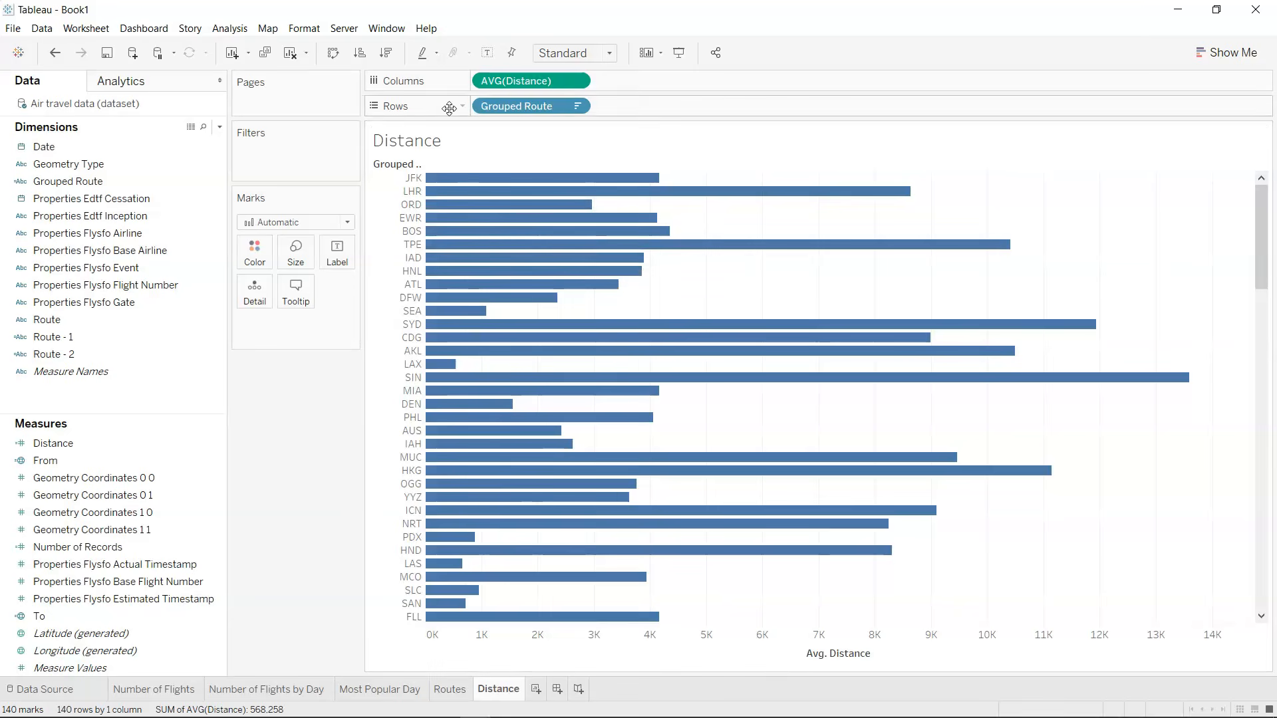
click(387, 54)
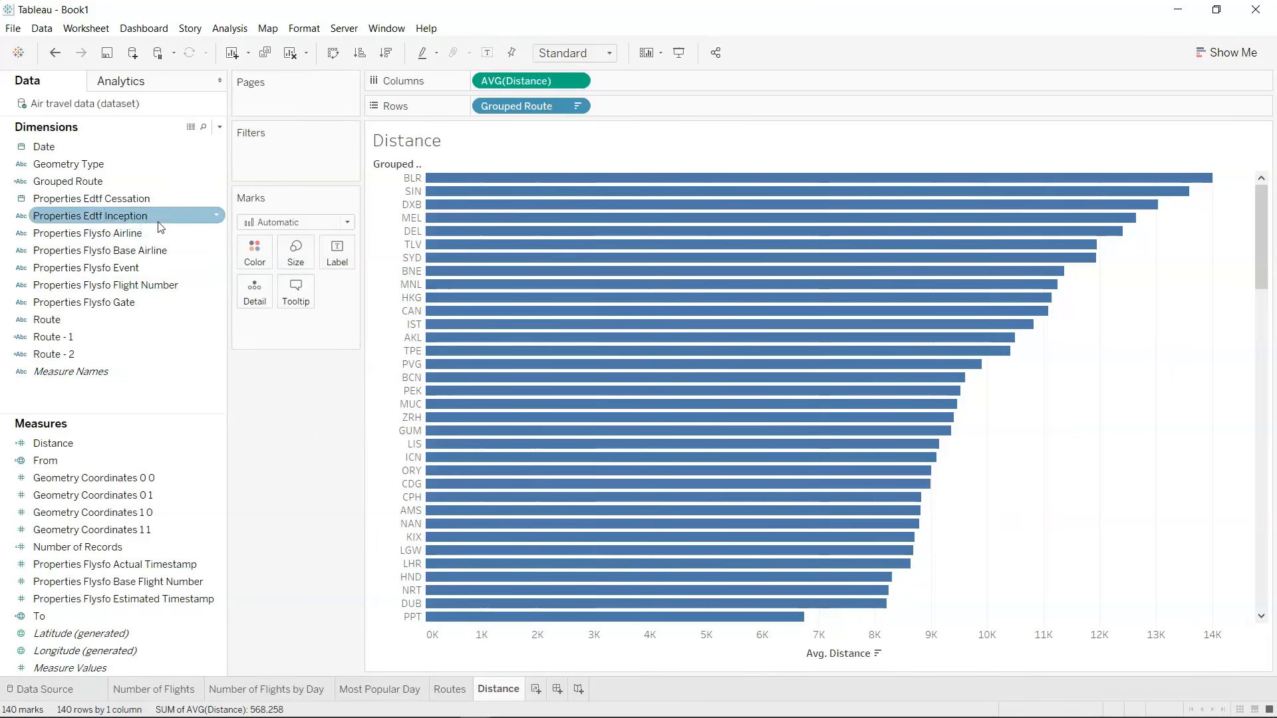
Filter Grouped Route to the top 5 by average Distance.
drag(162, 182, 302, 169)
click(654, 170)
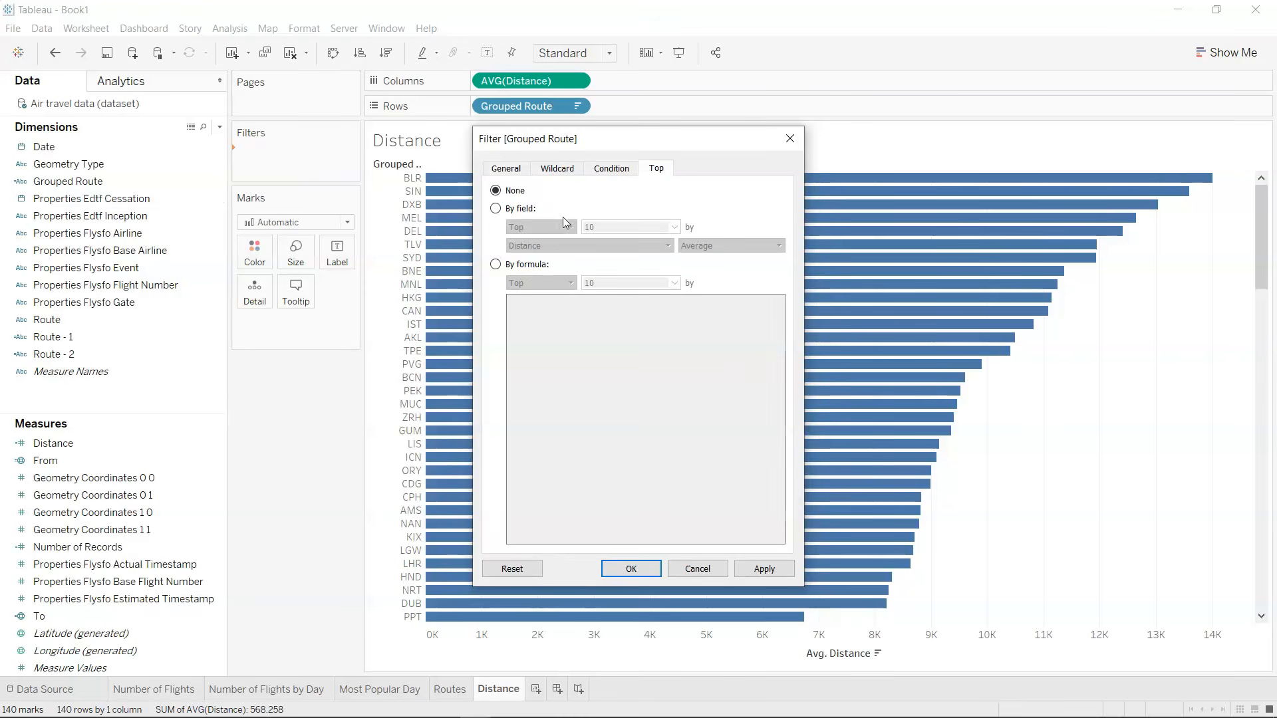
click(527, 212)
double_click(594, 227)
key(BackSpace)
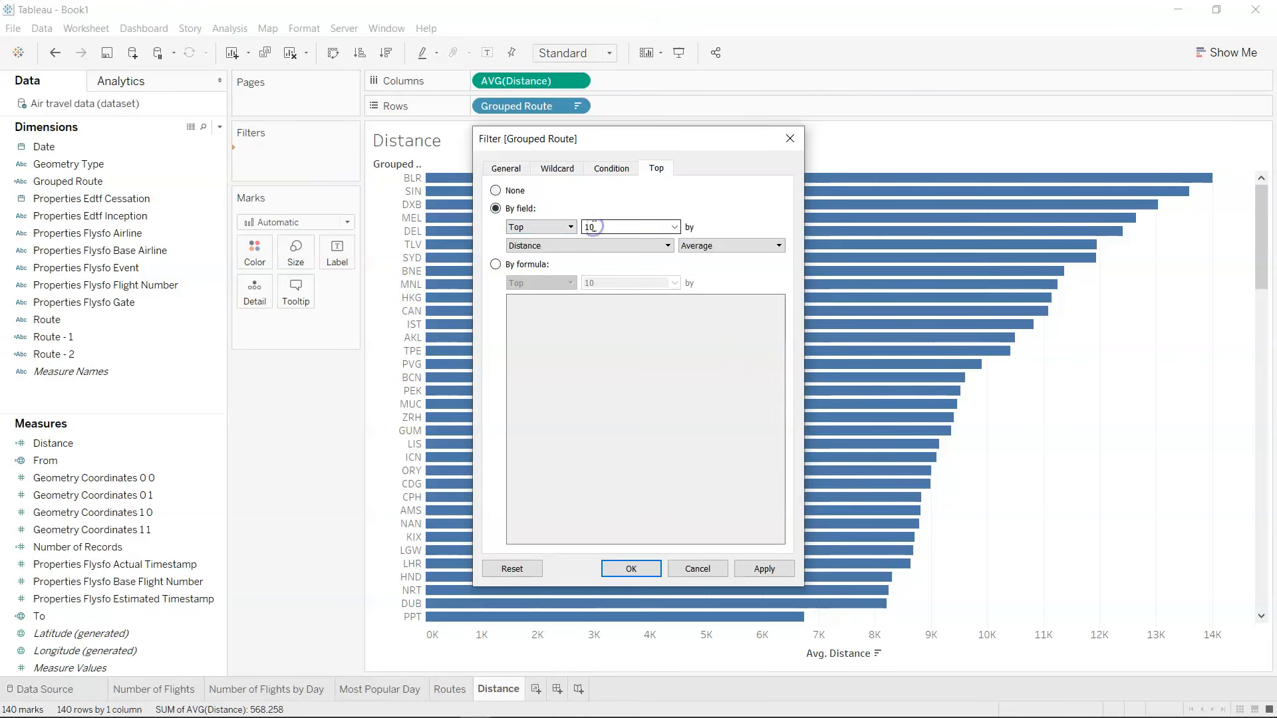
text(5)
click(649, 568)
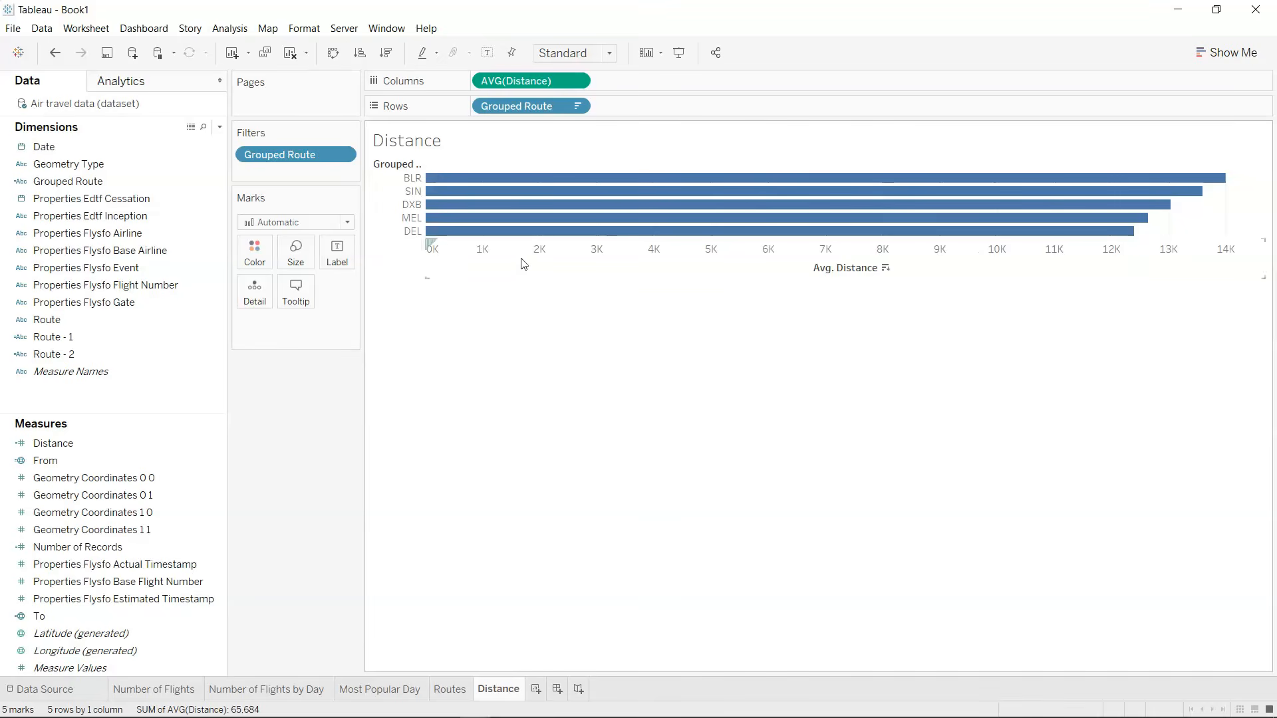
Label the bars with the Distance measure and increase the height of the chart rows.
click(140, 354)
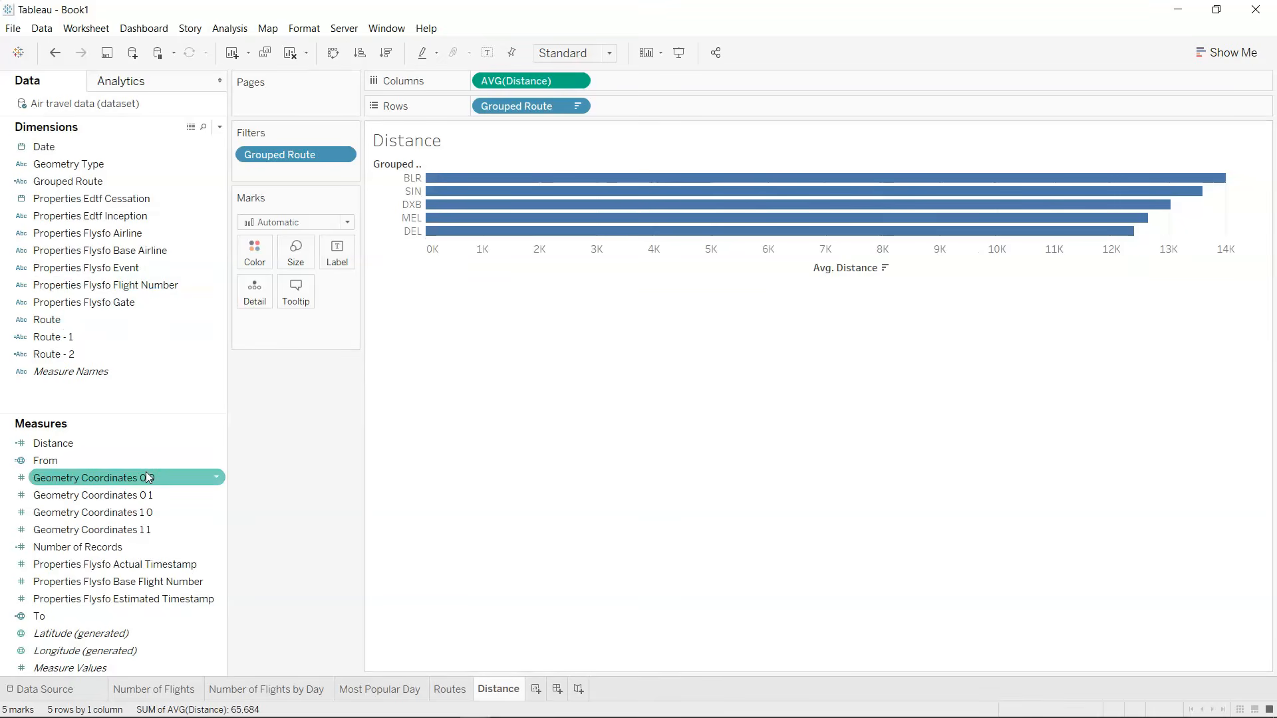
click(146, 444)
drag(148, 447, 337, 254)
mouse_move(974, 234)
drag(973, 236, 975, 270)
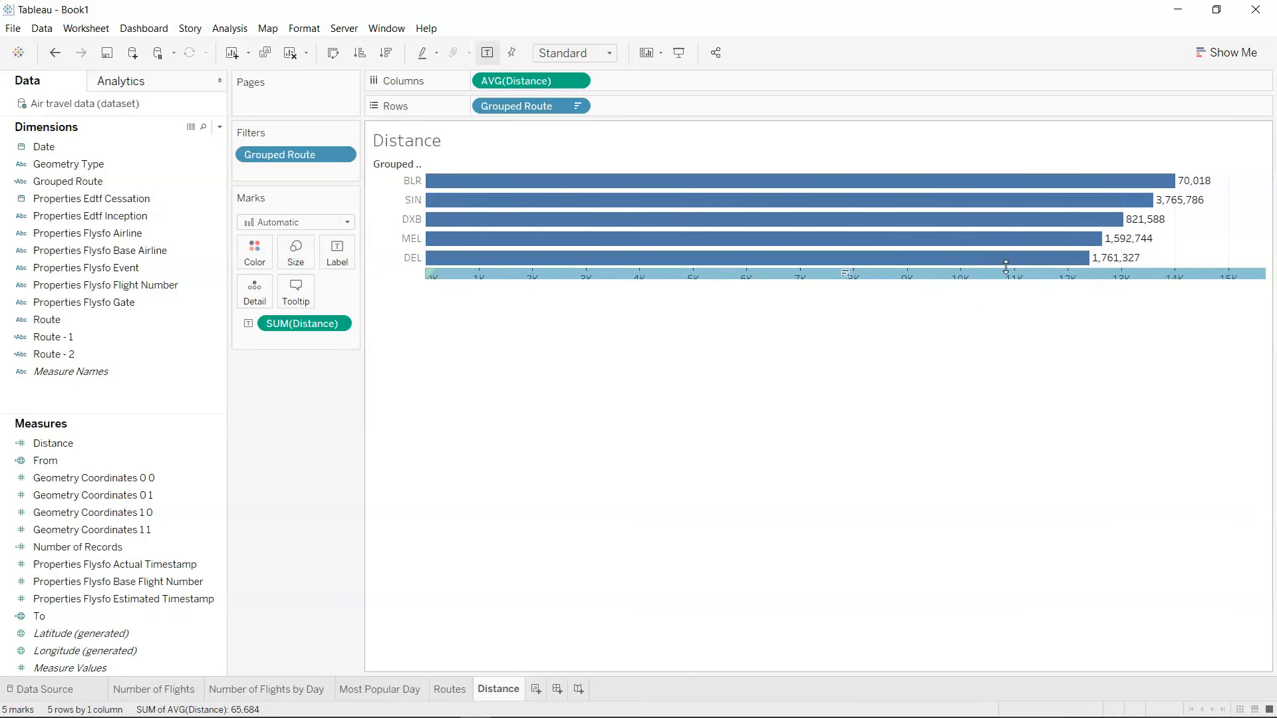
drag(1010, 268, 1016, 298)
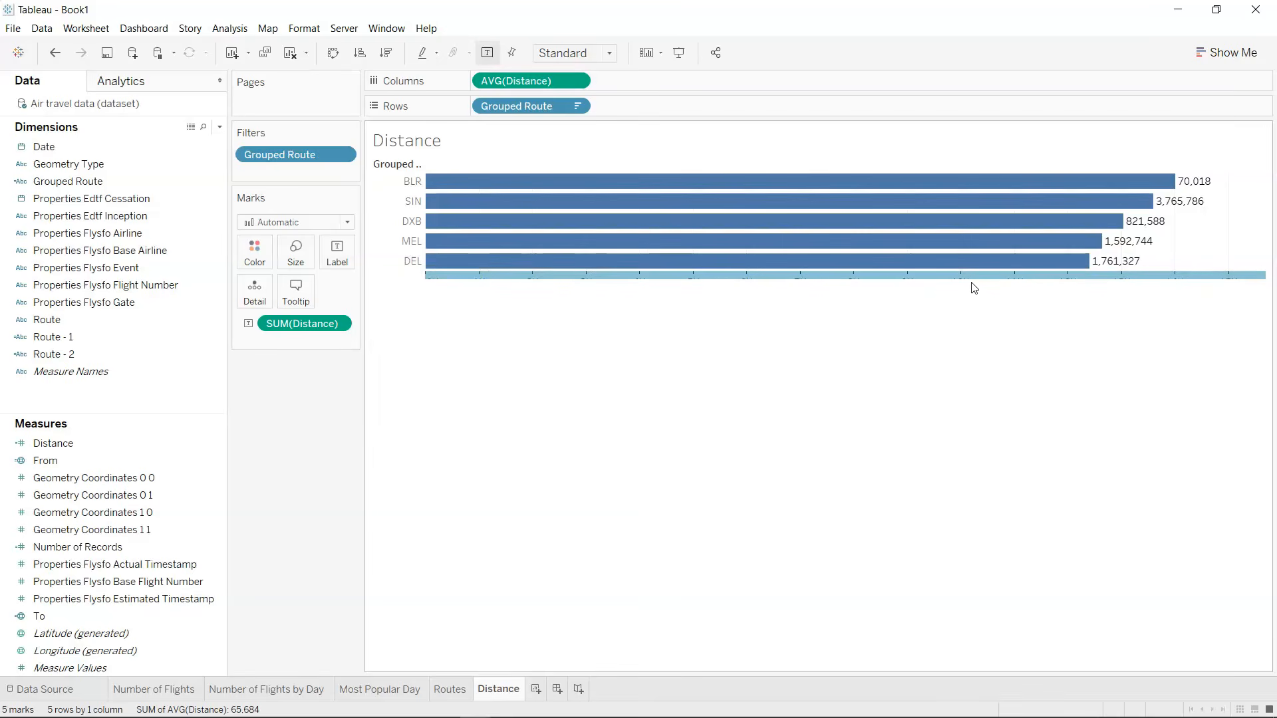
mouse_move(977, 282)
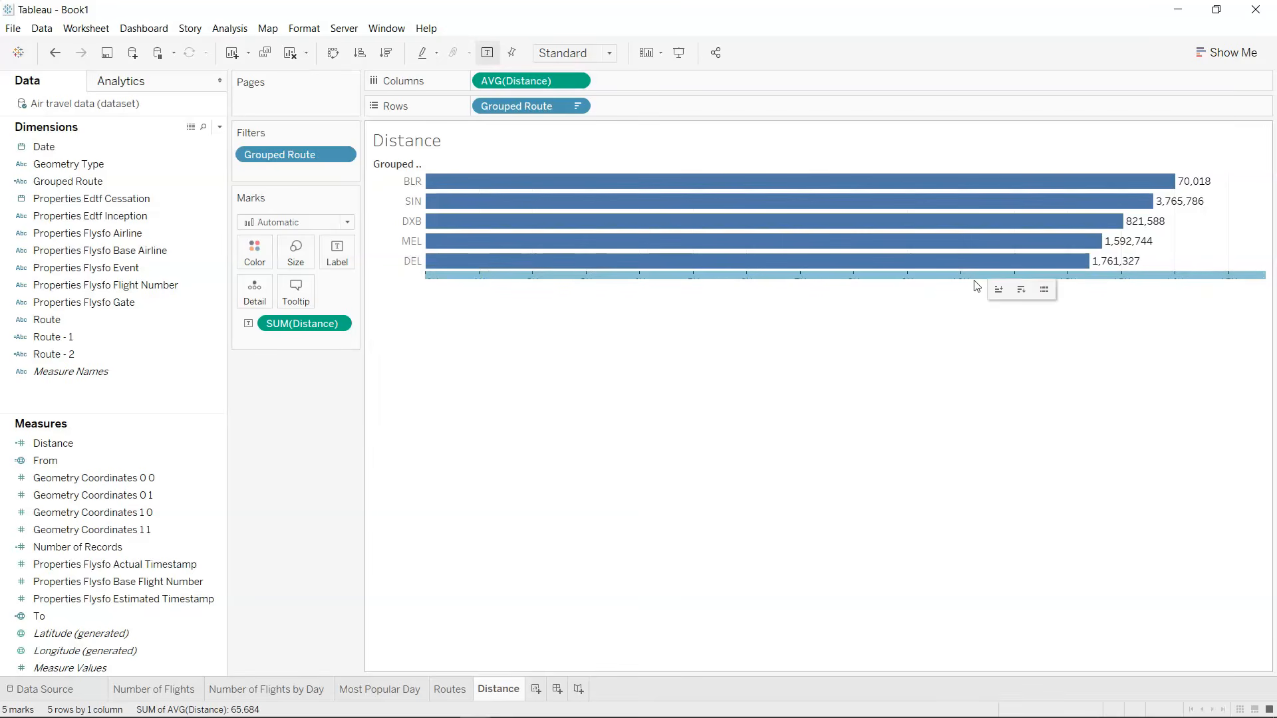
drag(976, 279, 979, 301)
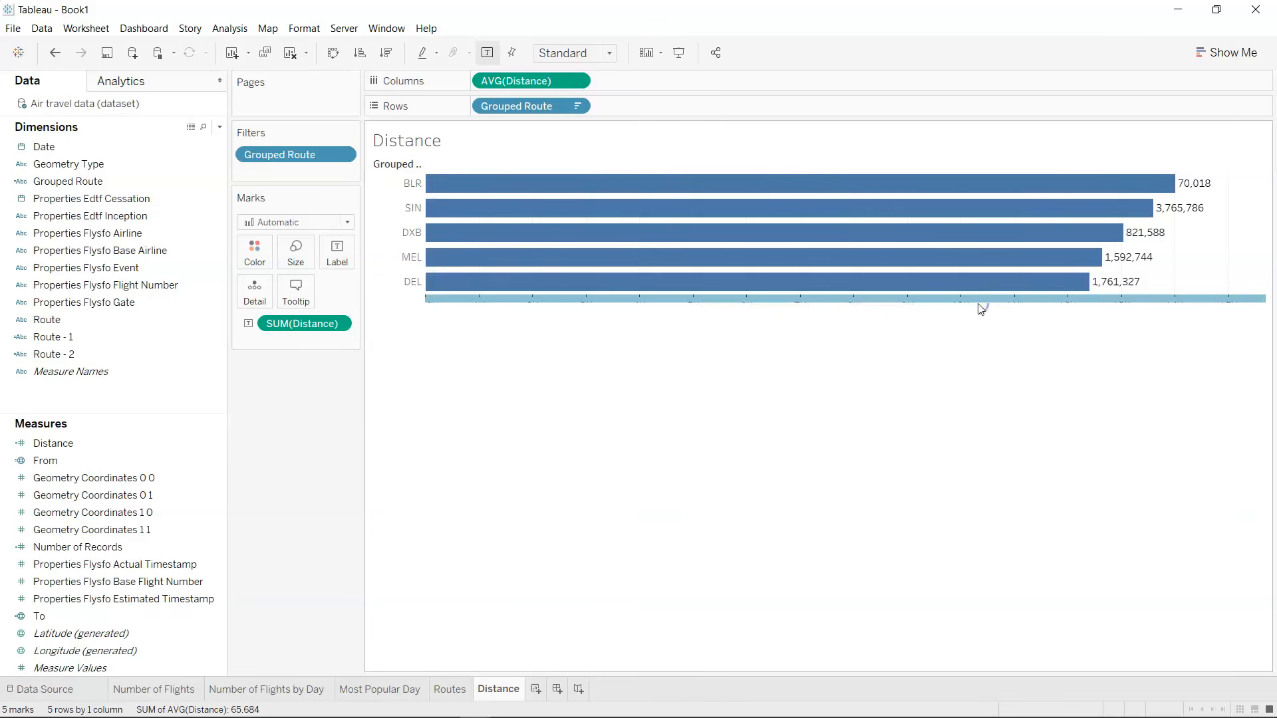
Set the bar label's Distance aggregation to Average and make the chart rows taller still.
click(337, 324)
mouse_move(372, 454)
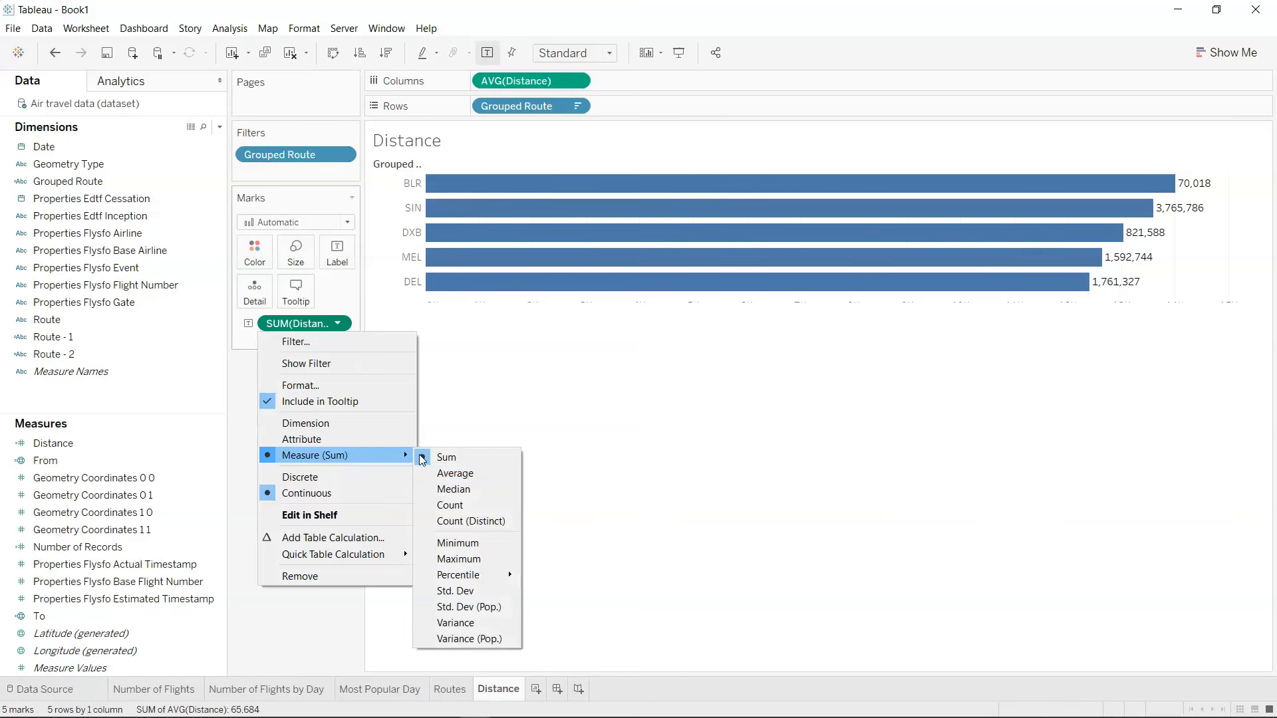
click(452, 475)
mouse_move(836, 294)
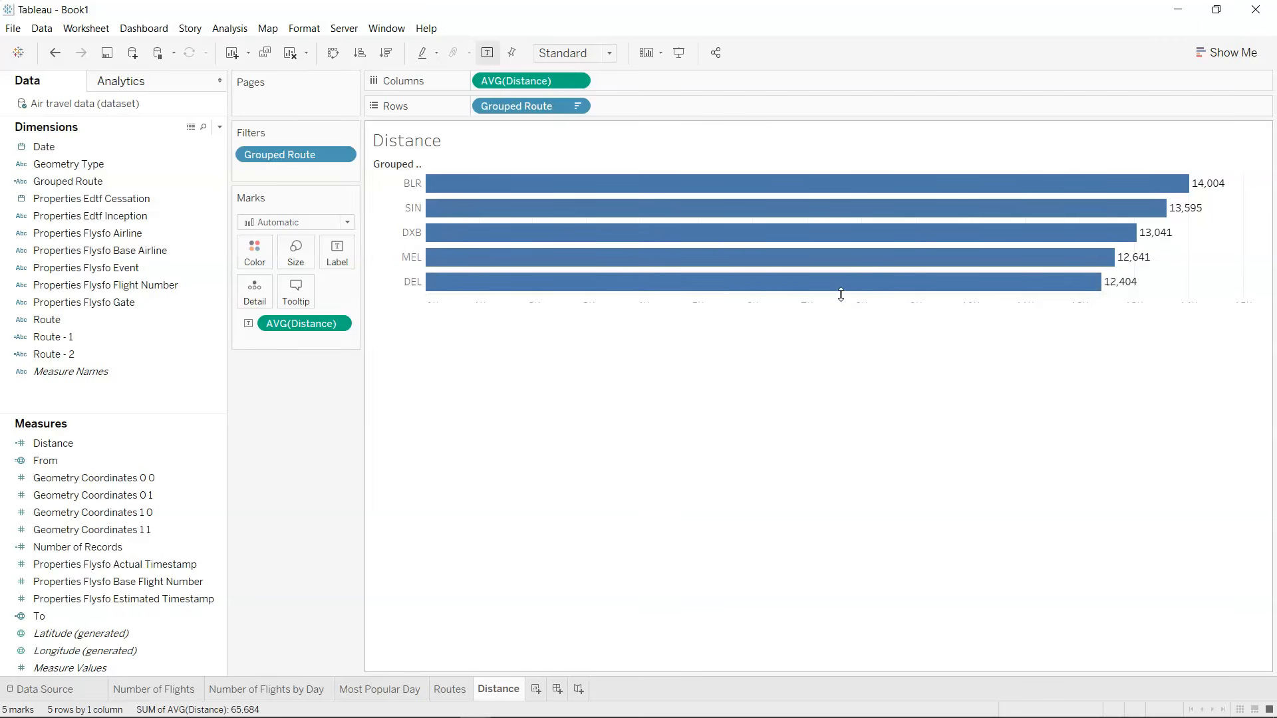
drag(856, 302, 887, 329)
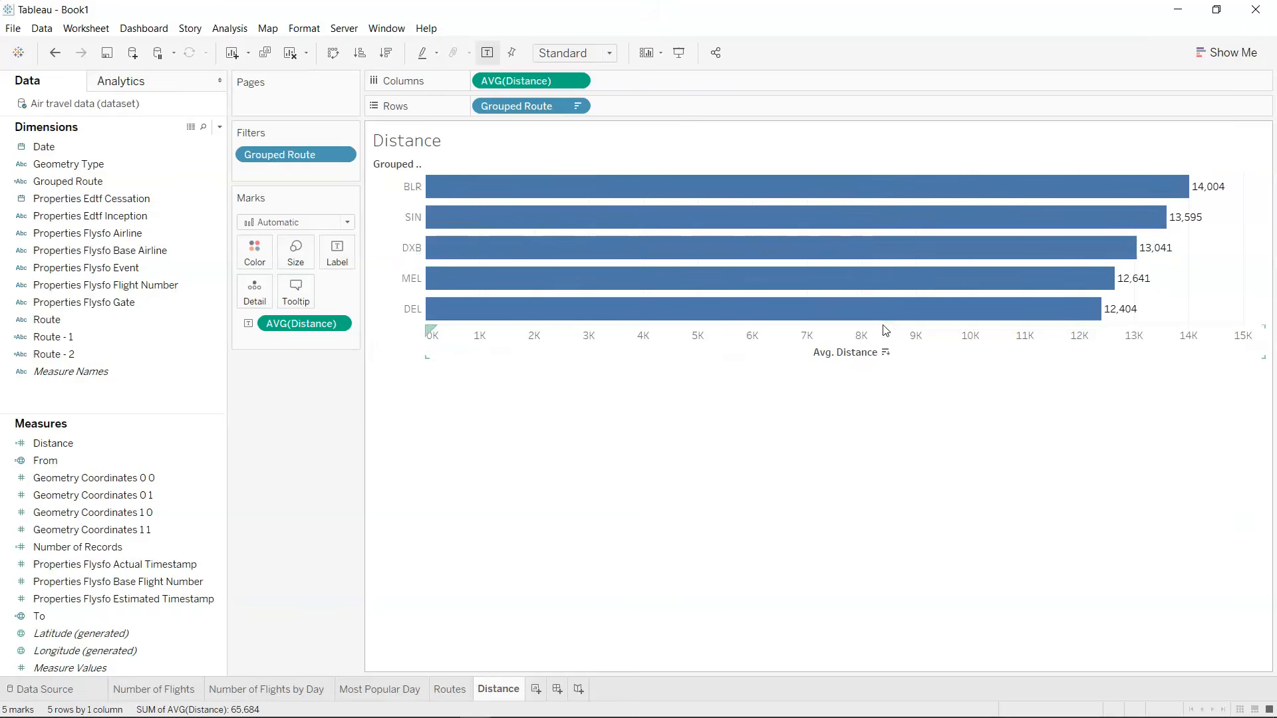
Hide the field labels for rows and clear the title of the Avg. Distance axis.
right_click(403, 166)
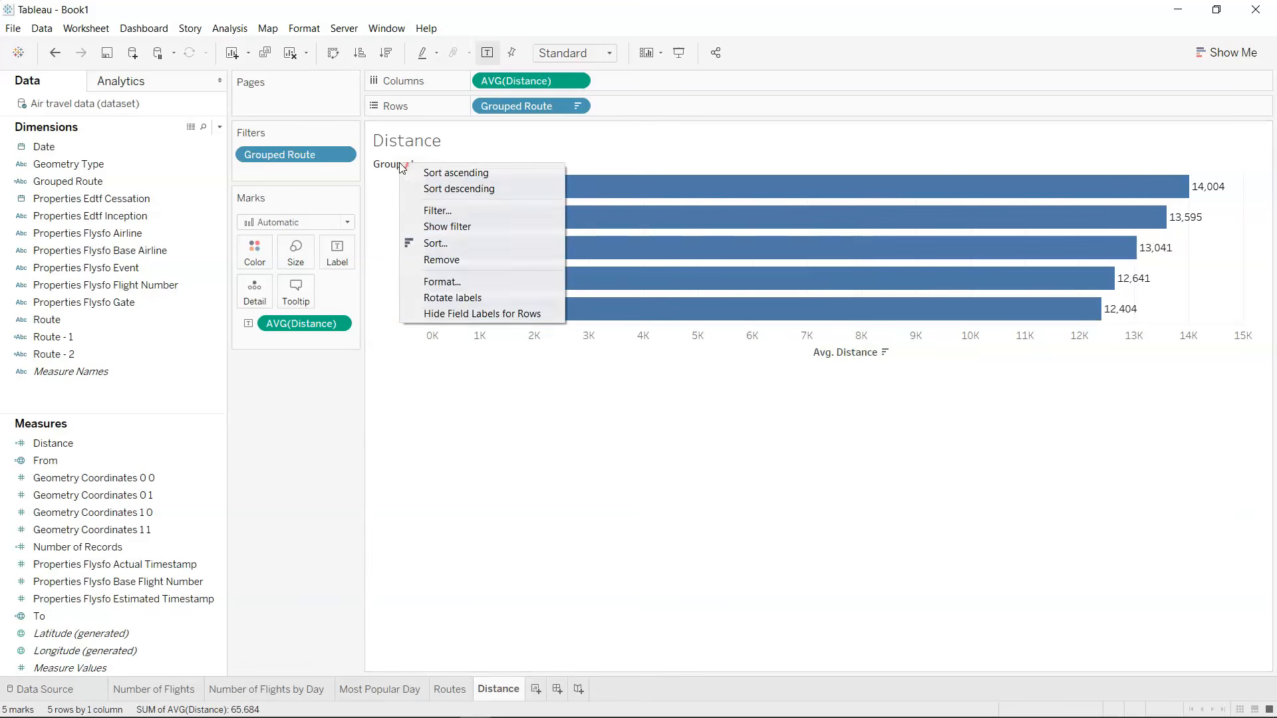
click(465, 314)
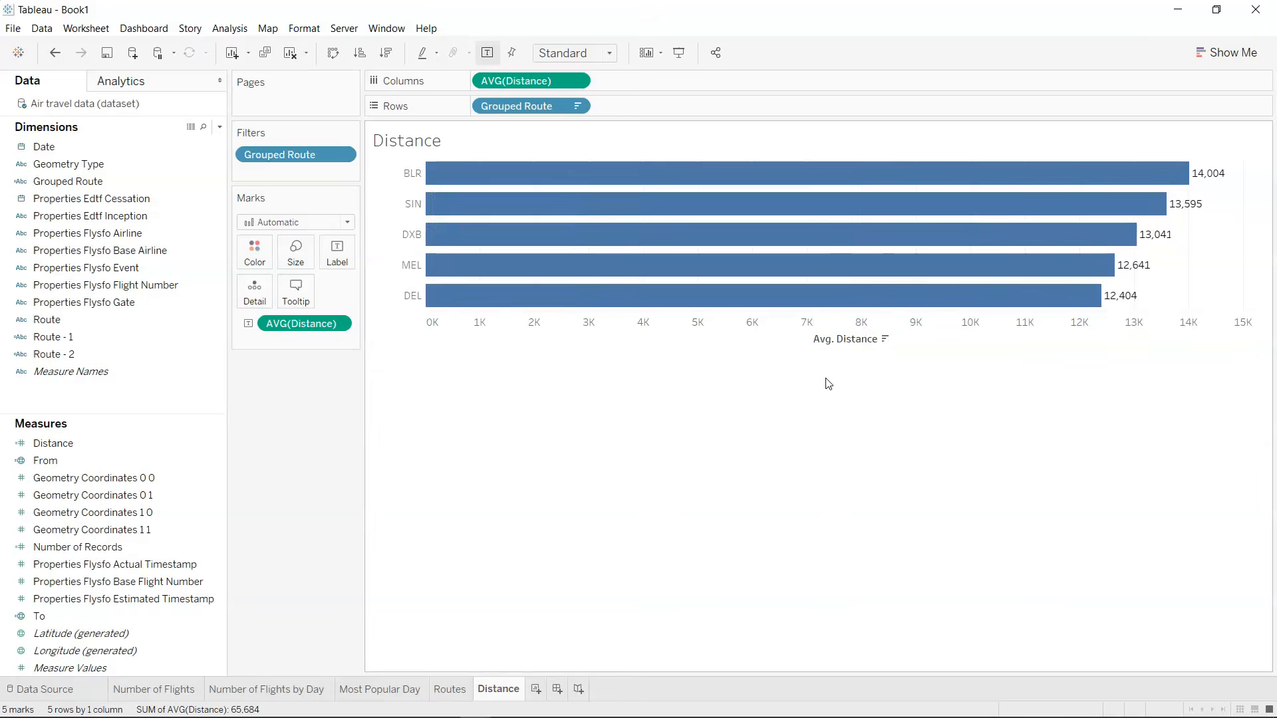
right_click(864, 346)
click(890, 352)
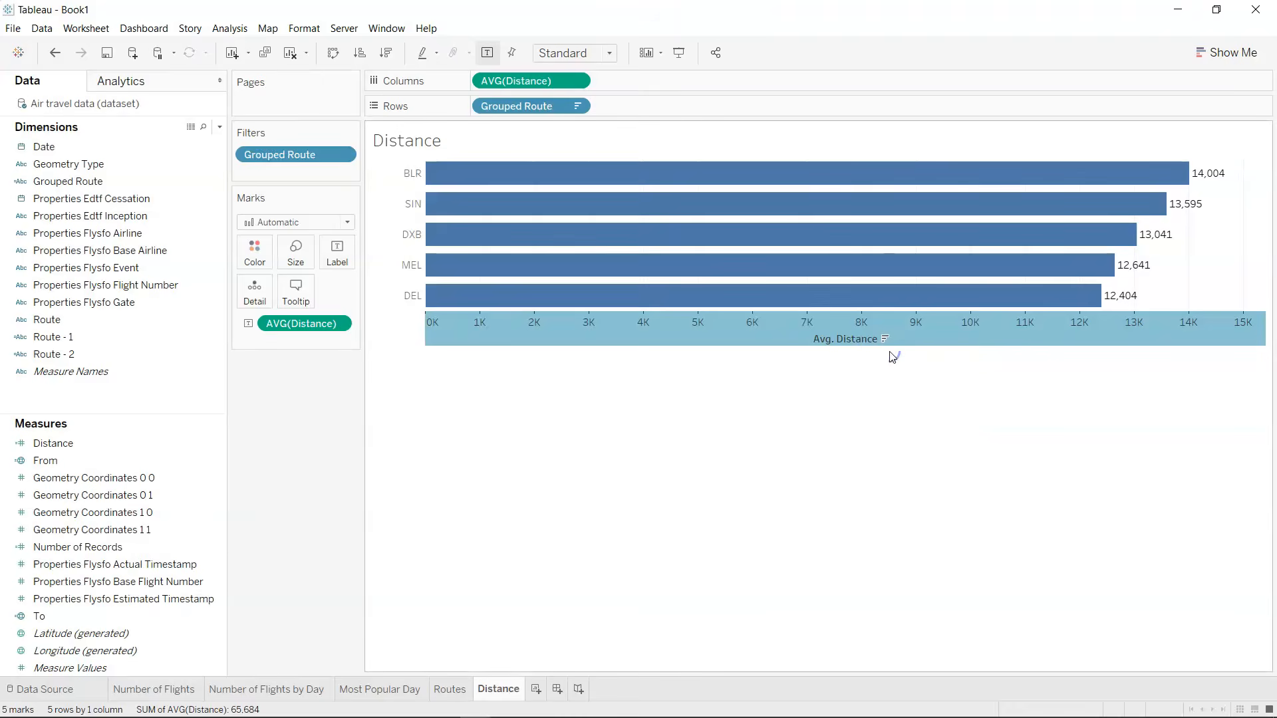
triple_click(523, 473)
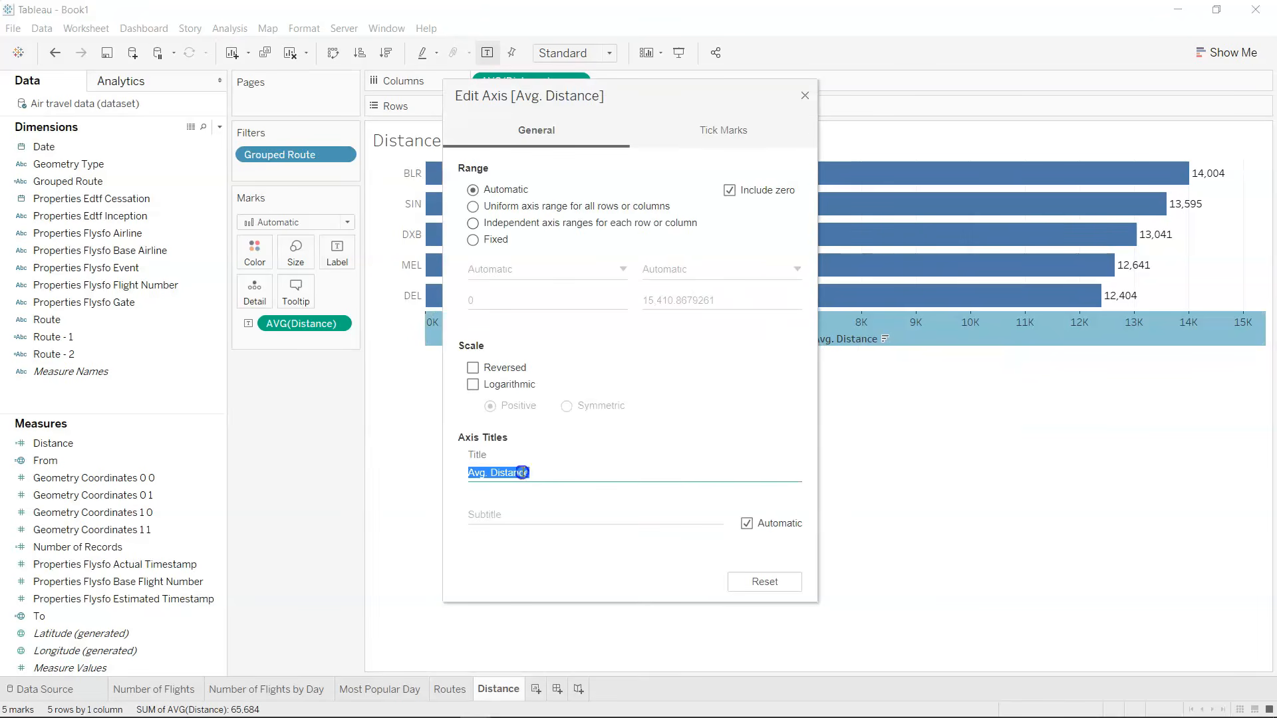
key(BackSpace)
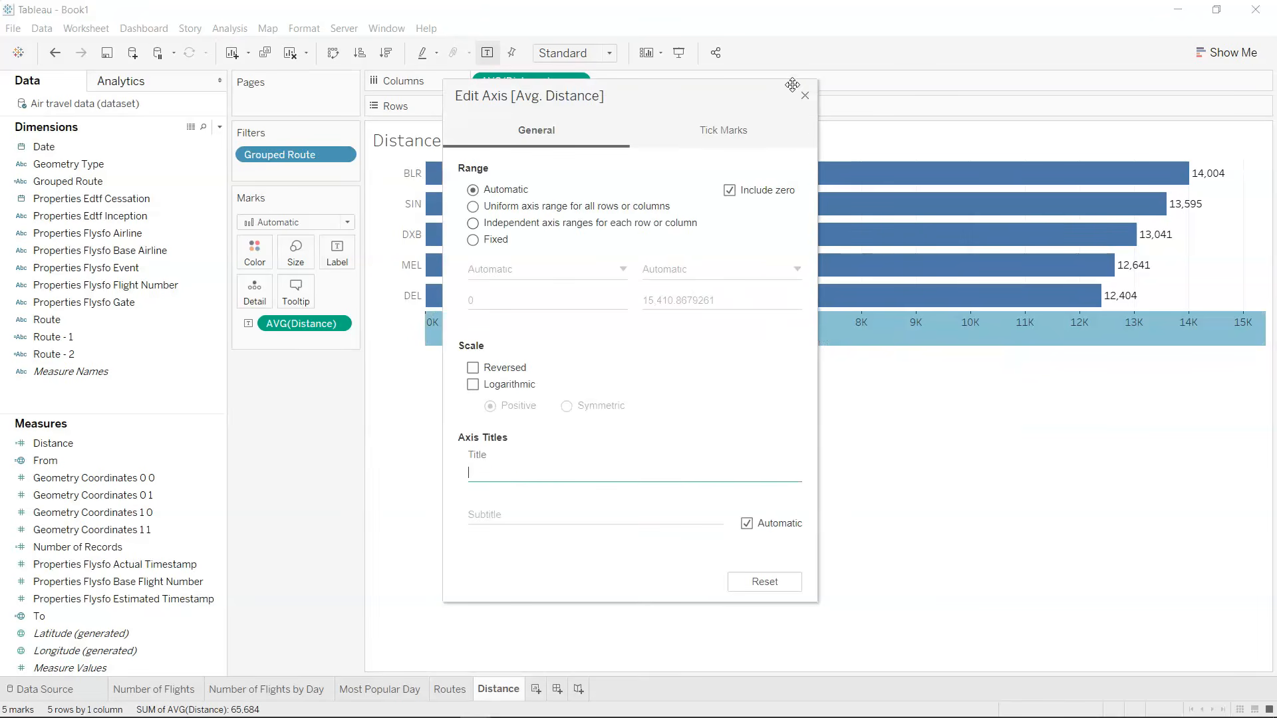
click(804, 96)
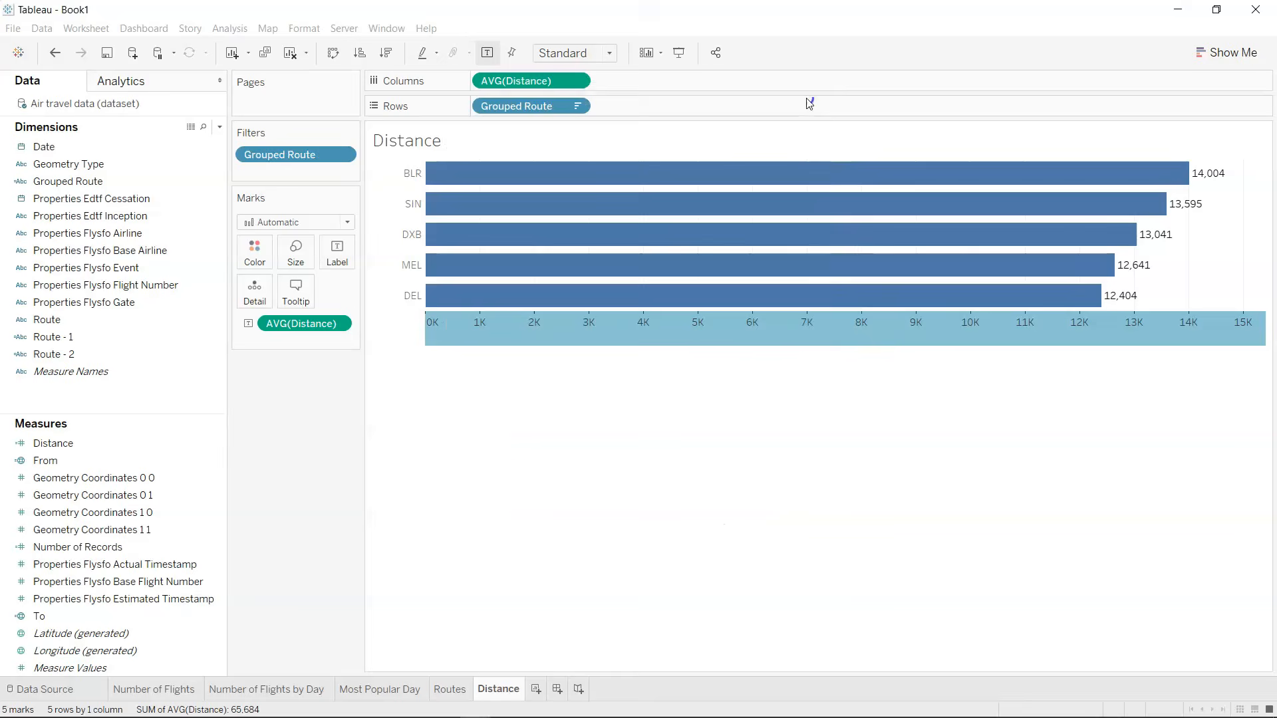
click(553, 468)
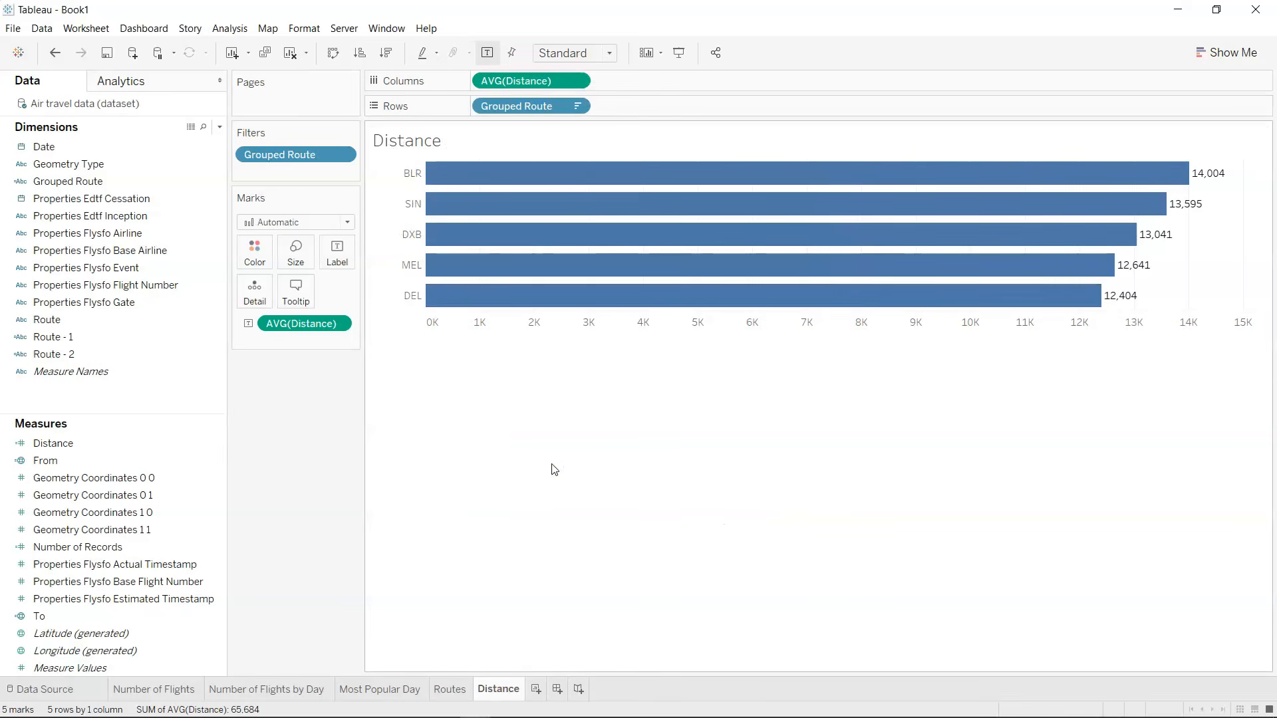
Add a new worksheet after the Distance sheet and name it Map.
click(460, 692)
click(490, 692)
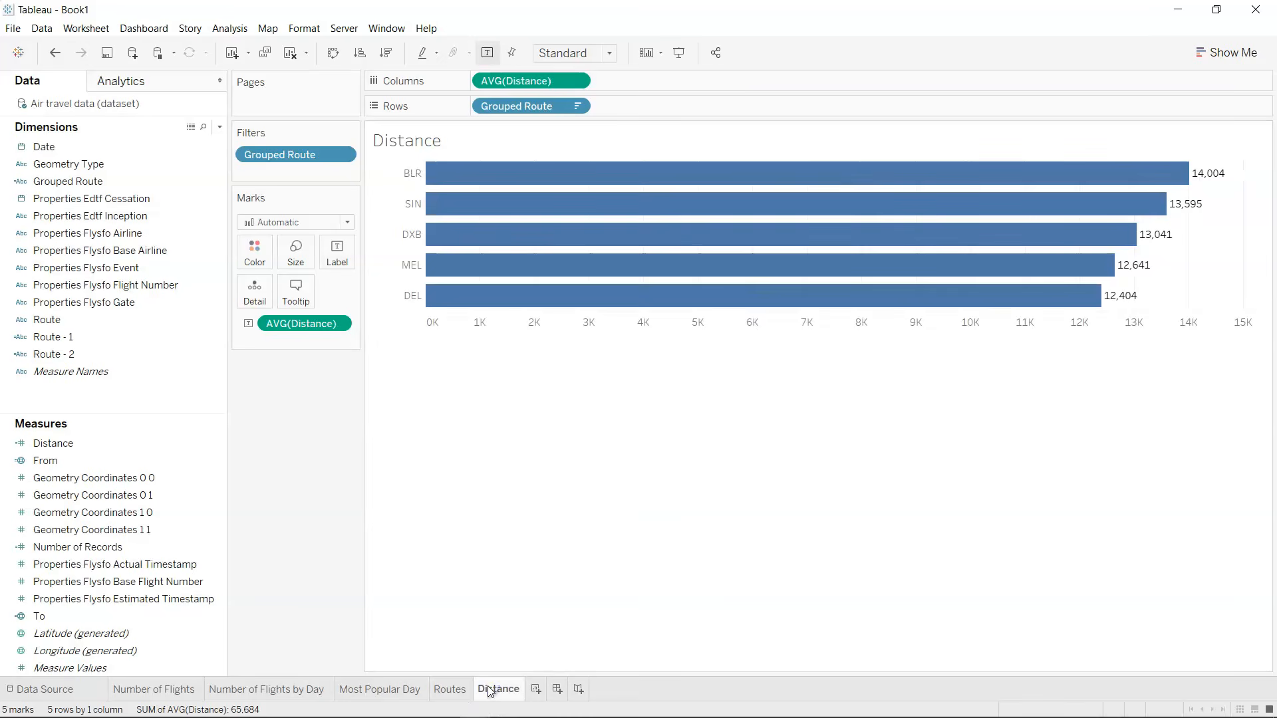
click(537, 690)
double_click(548, 689)
text(M)
key(Return)
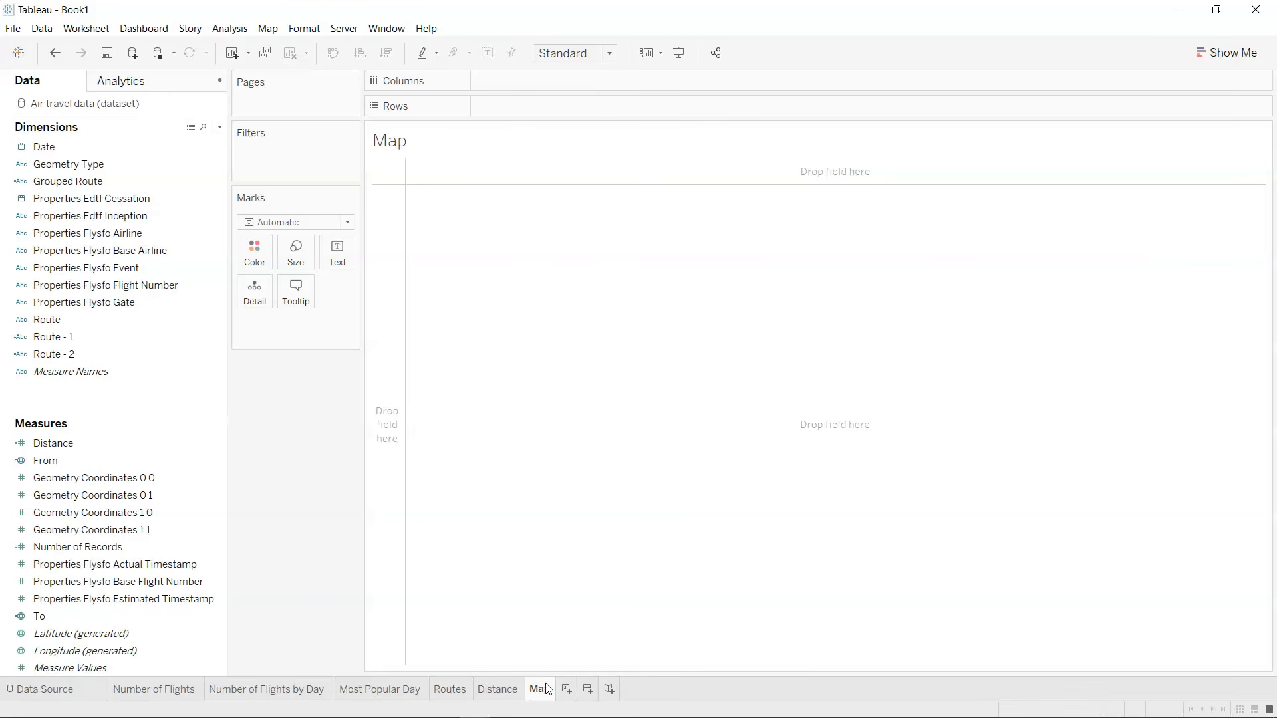
Create a symbol map from the generated Latitude and Longitude fields and set its mark type to Map.
key(alt)
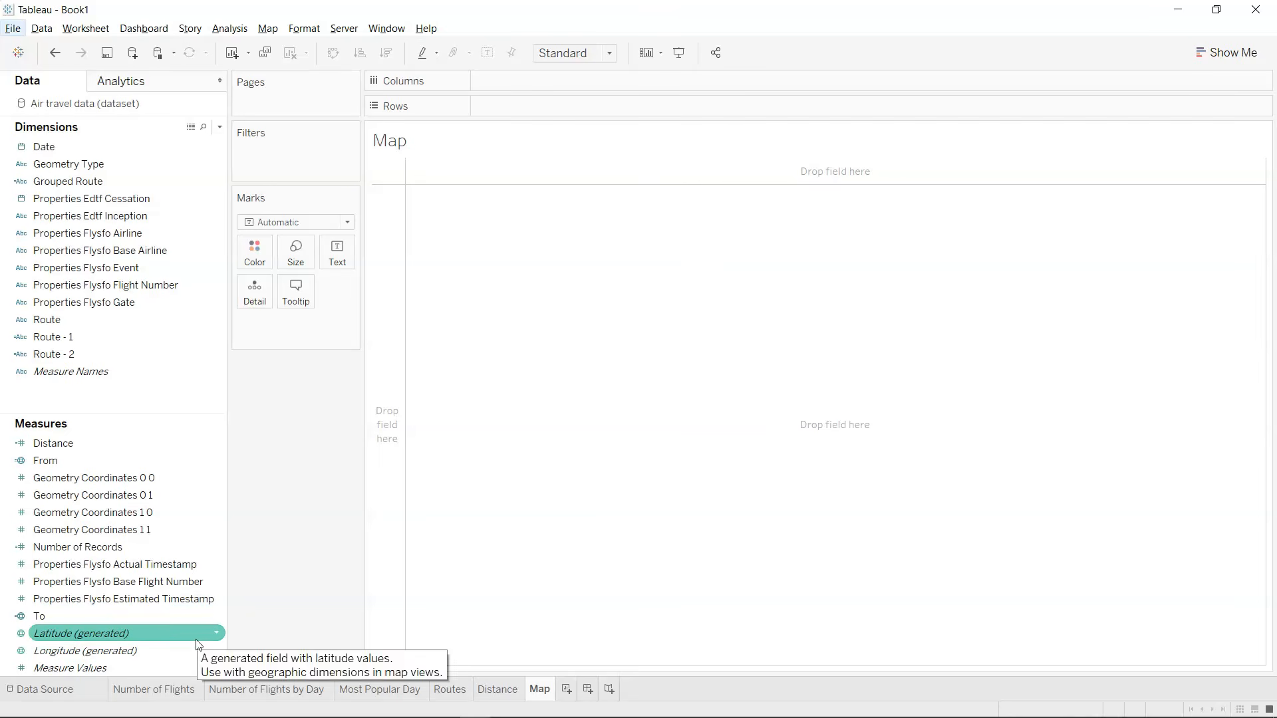
click(174, 652)
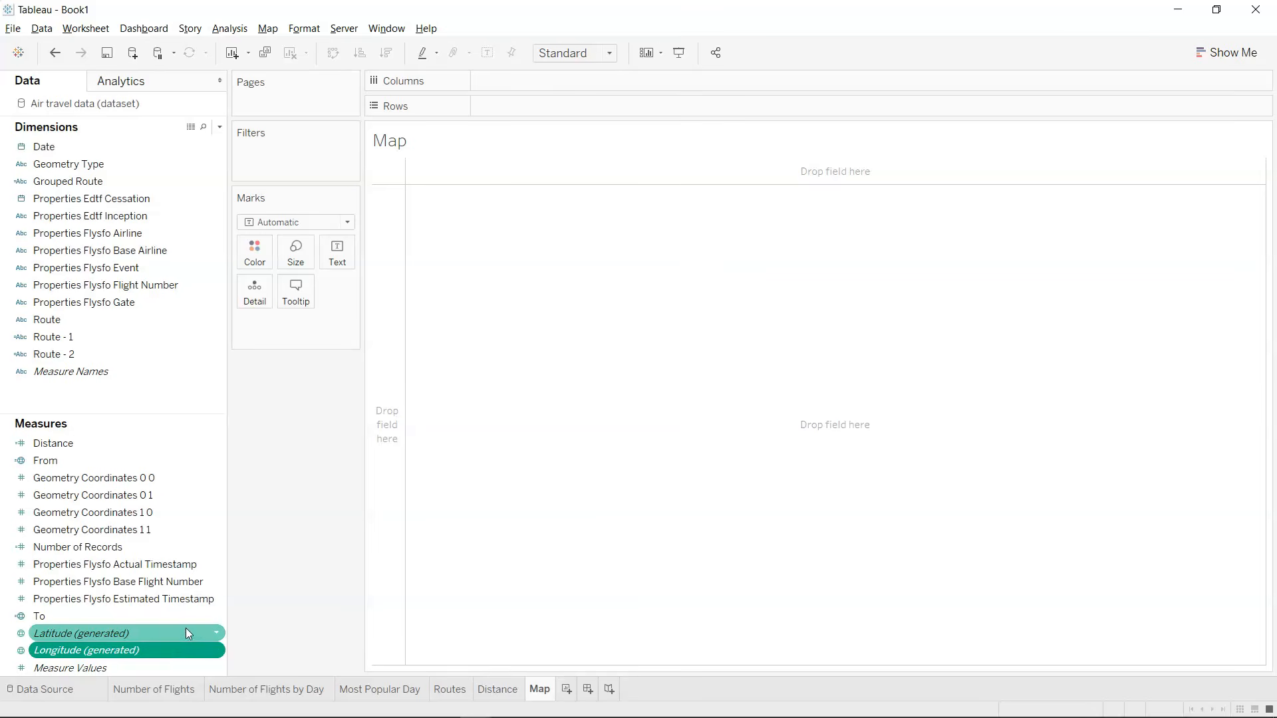
ctrl+click(186, 630)
click(1212, 52)
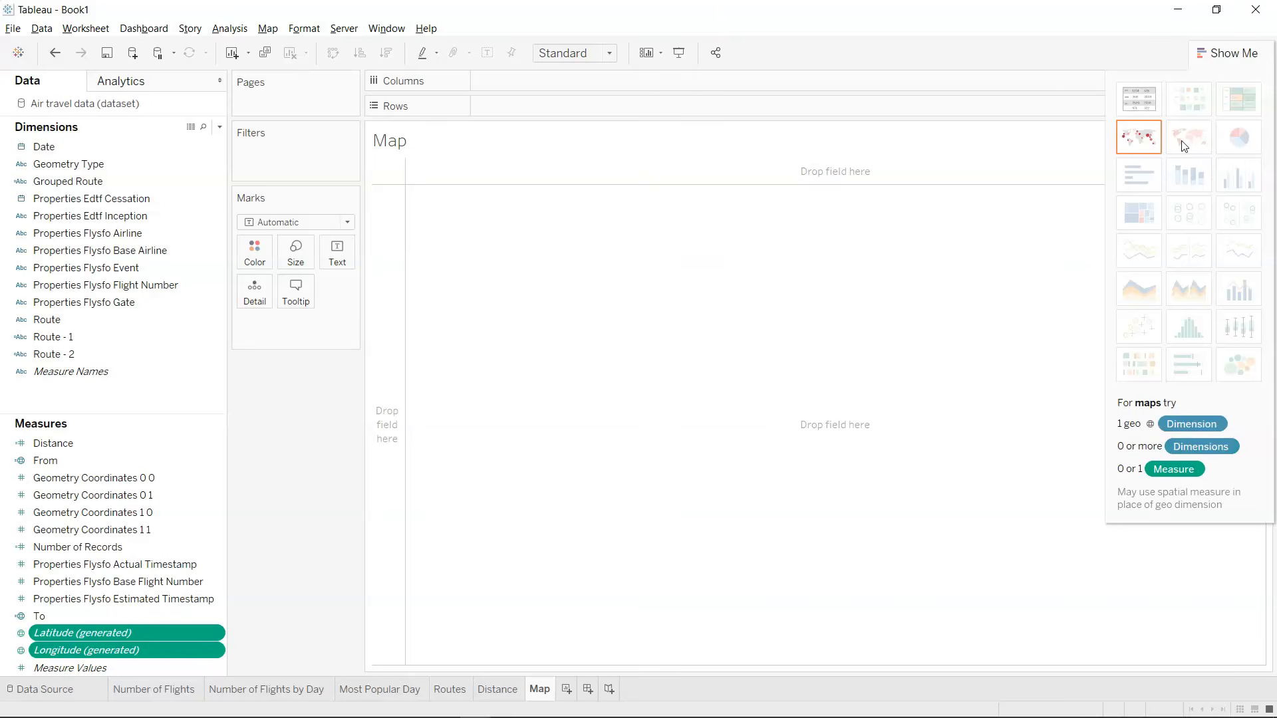
click(1146, 141)
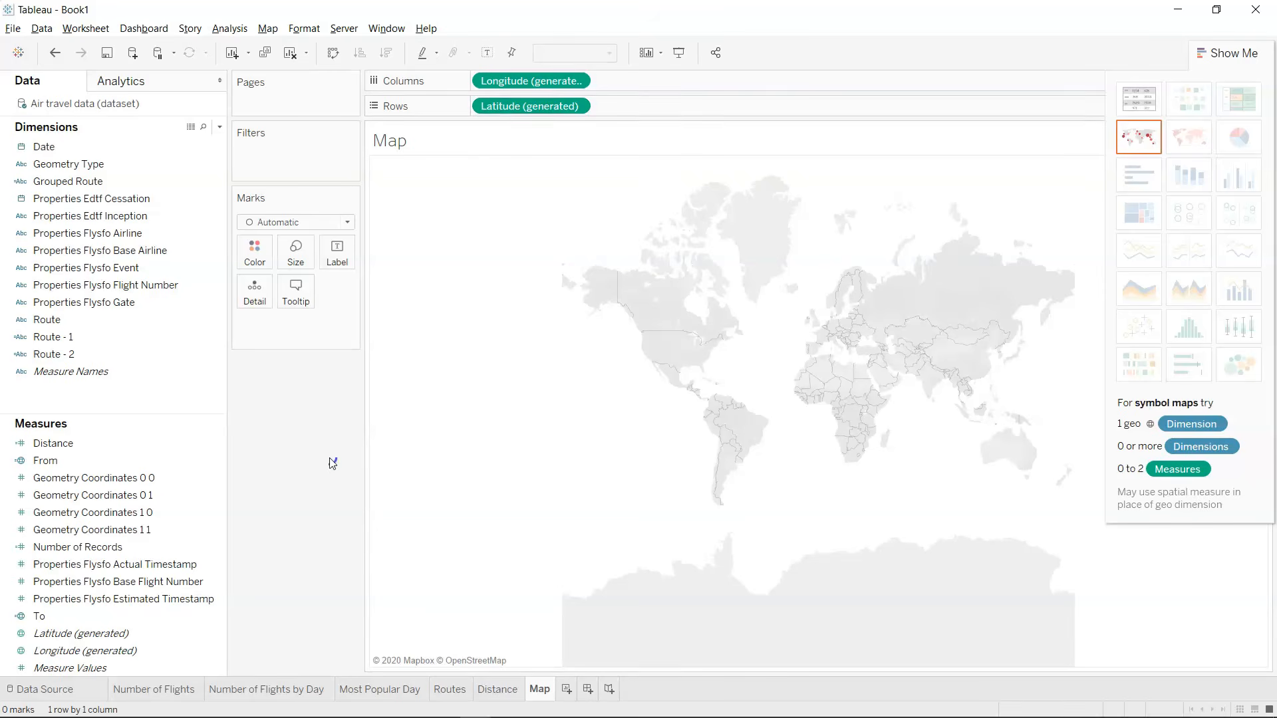
click(1227, 55)
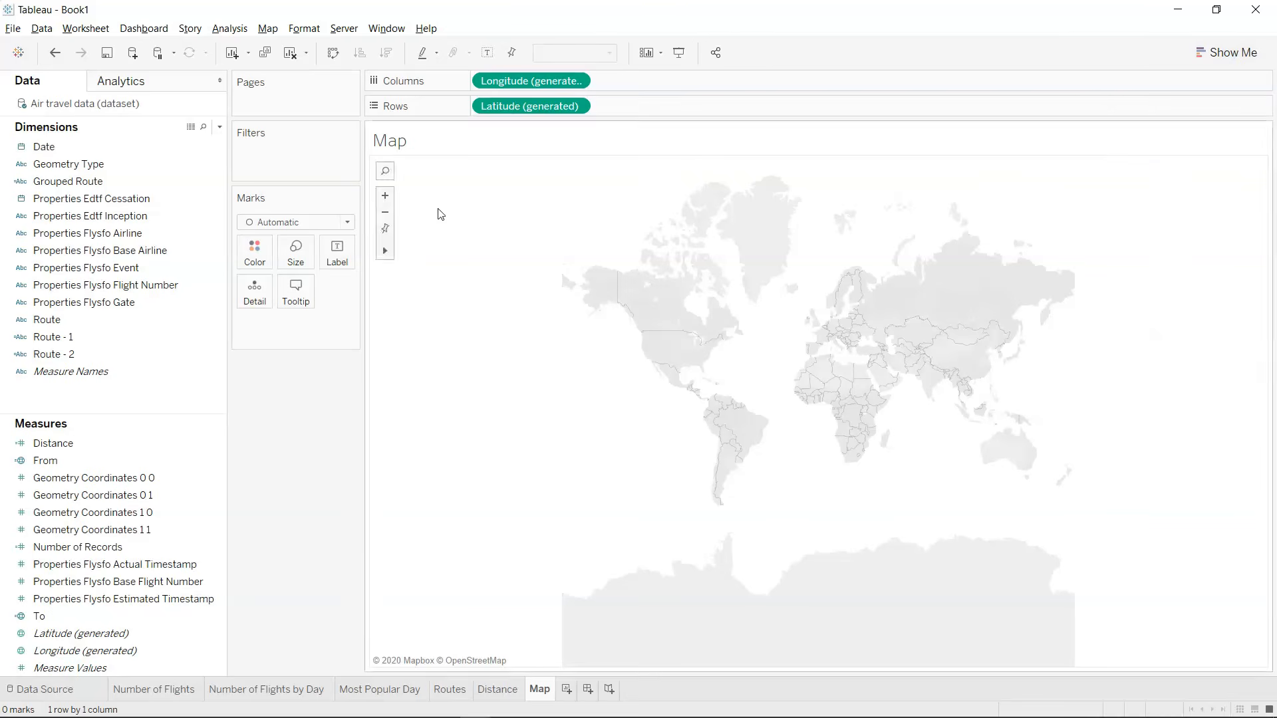
click(347, 222)
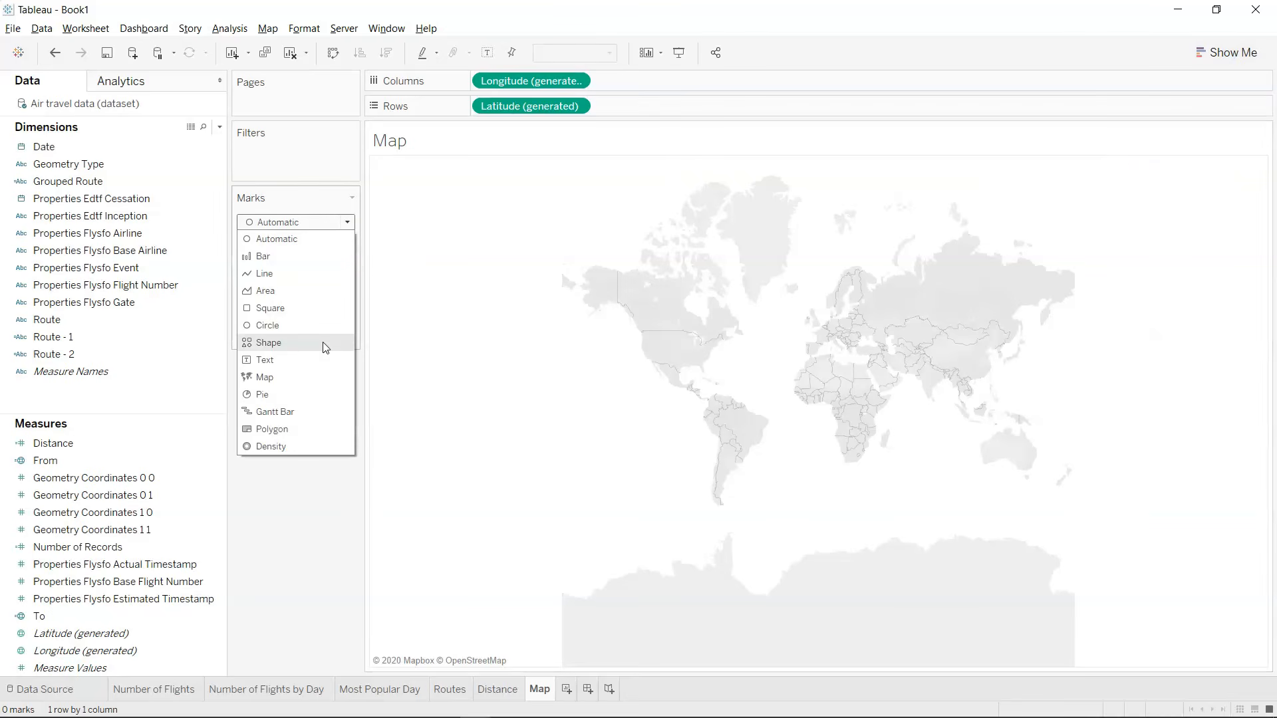
click(320, 379)
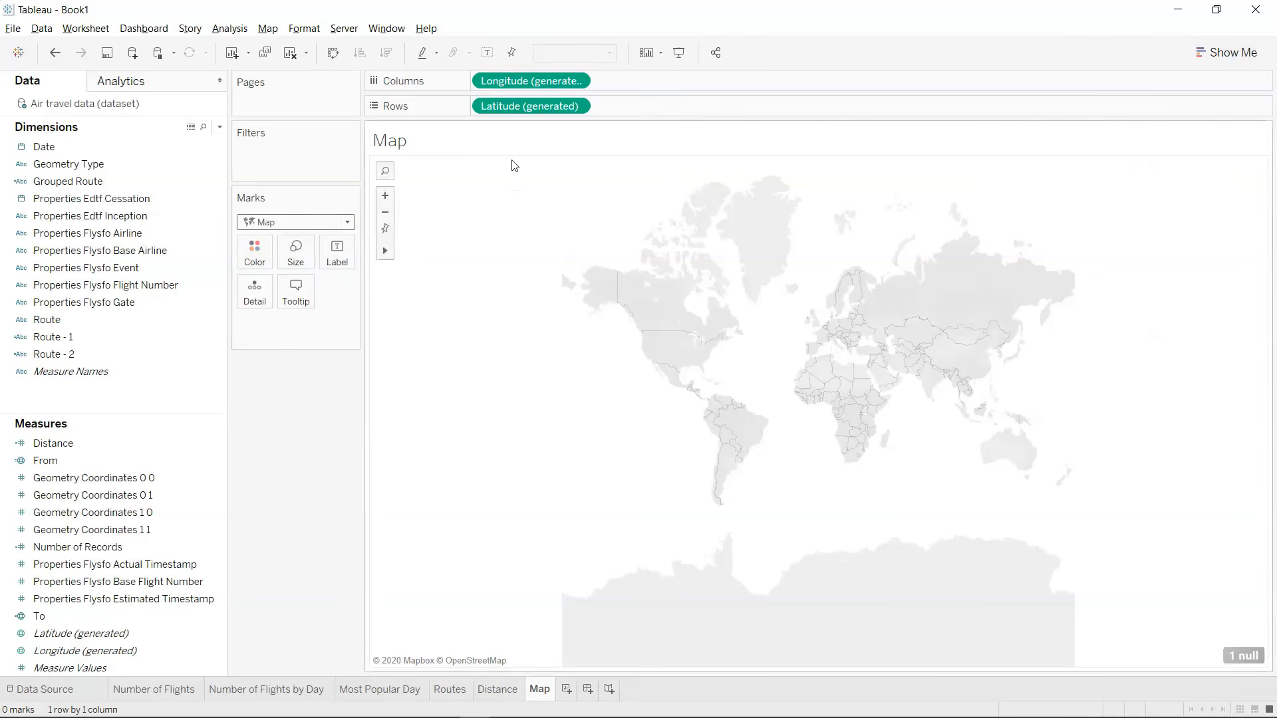
click(384, 197)
click(384, 196)
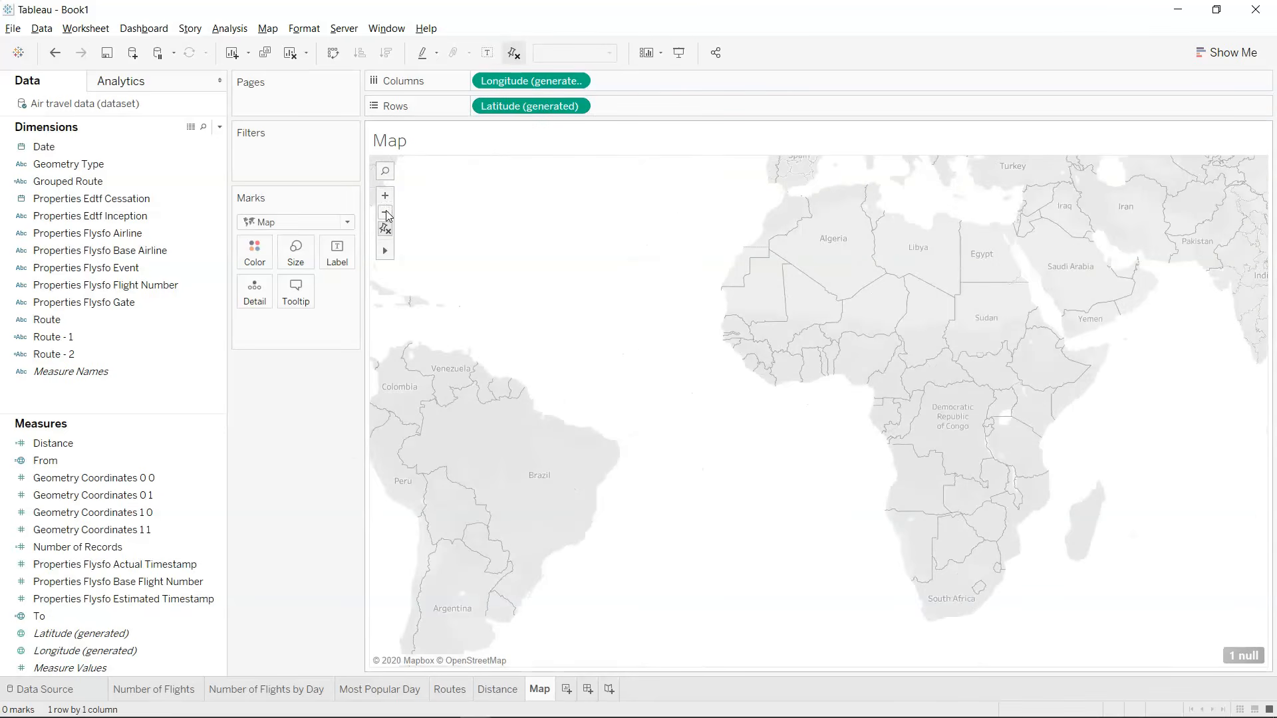
click(385, 213)
click(385, 212)
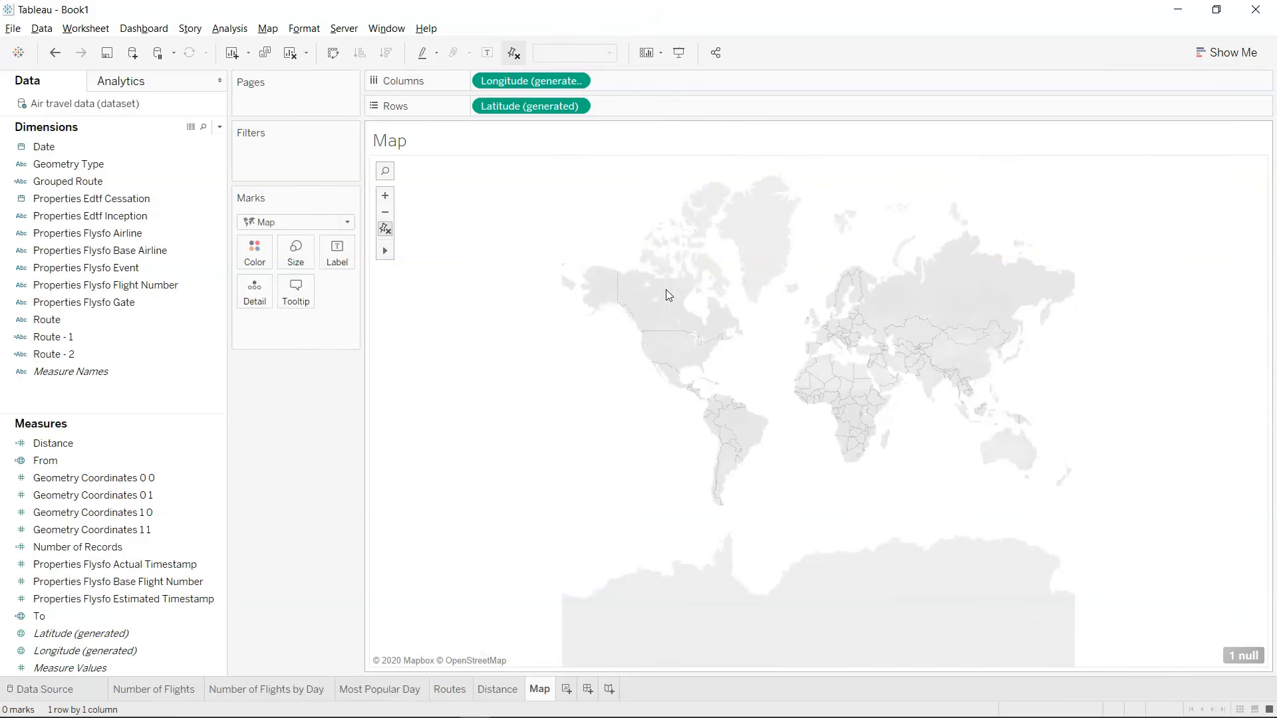
drag(757, 323, 710, 385)
Create a calculated field named Line with the formula MAKELINE([From],[To]).
click(219, 126)
click(204, 141)
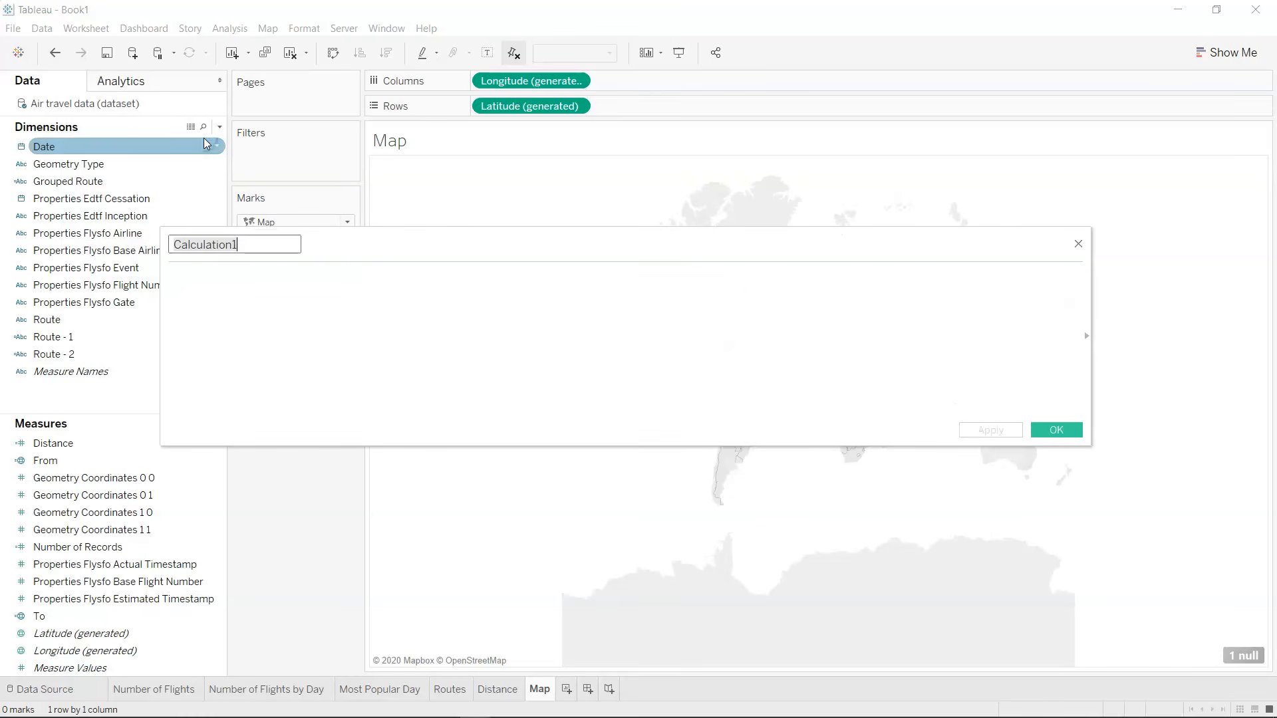
text(Line)
key(Tab)
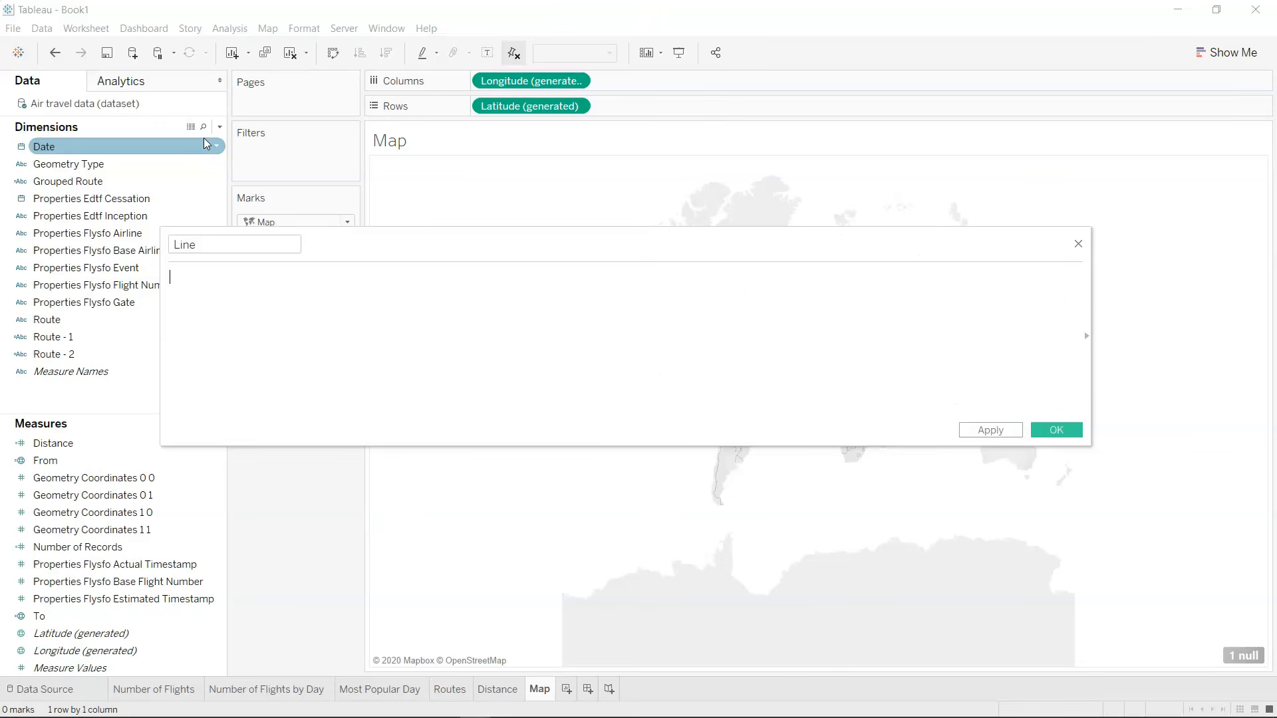
text(Mak)
key(Down)
key(Down)
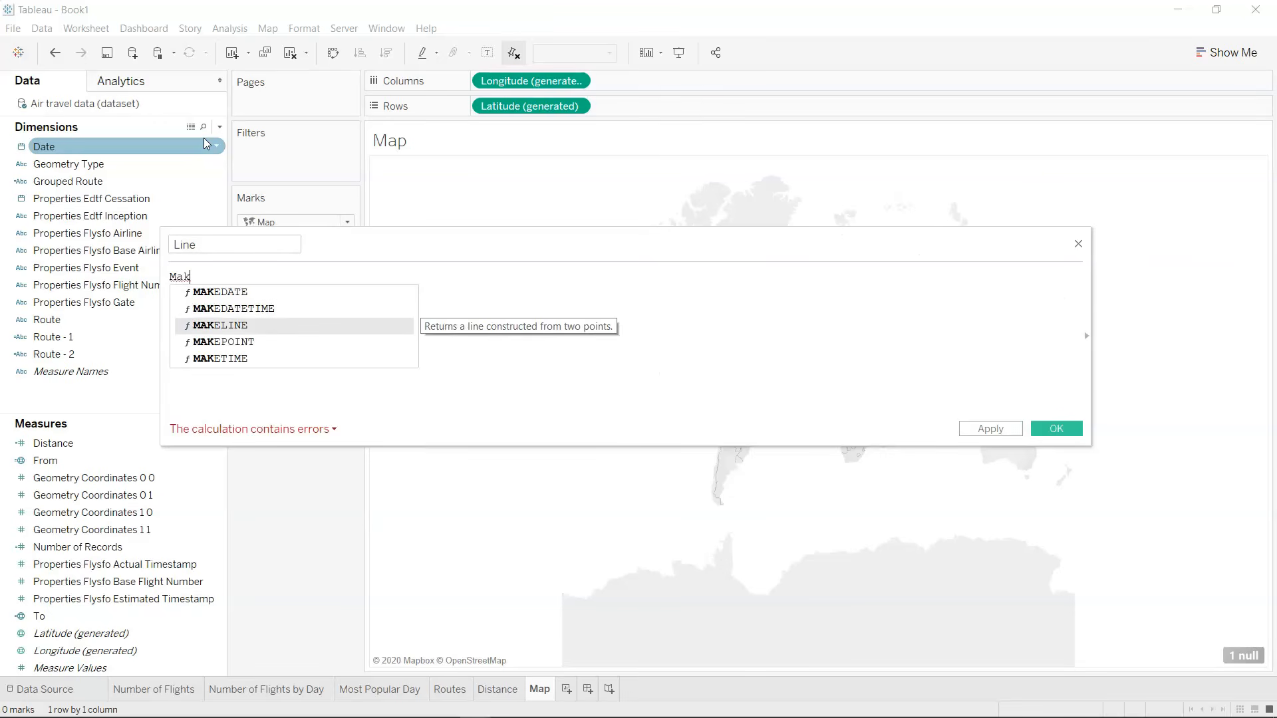
key(Return)
text(Fro)
key(Return)
text(,T)
key(Return)
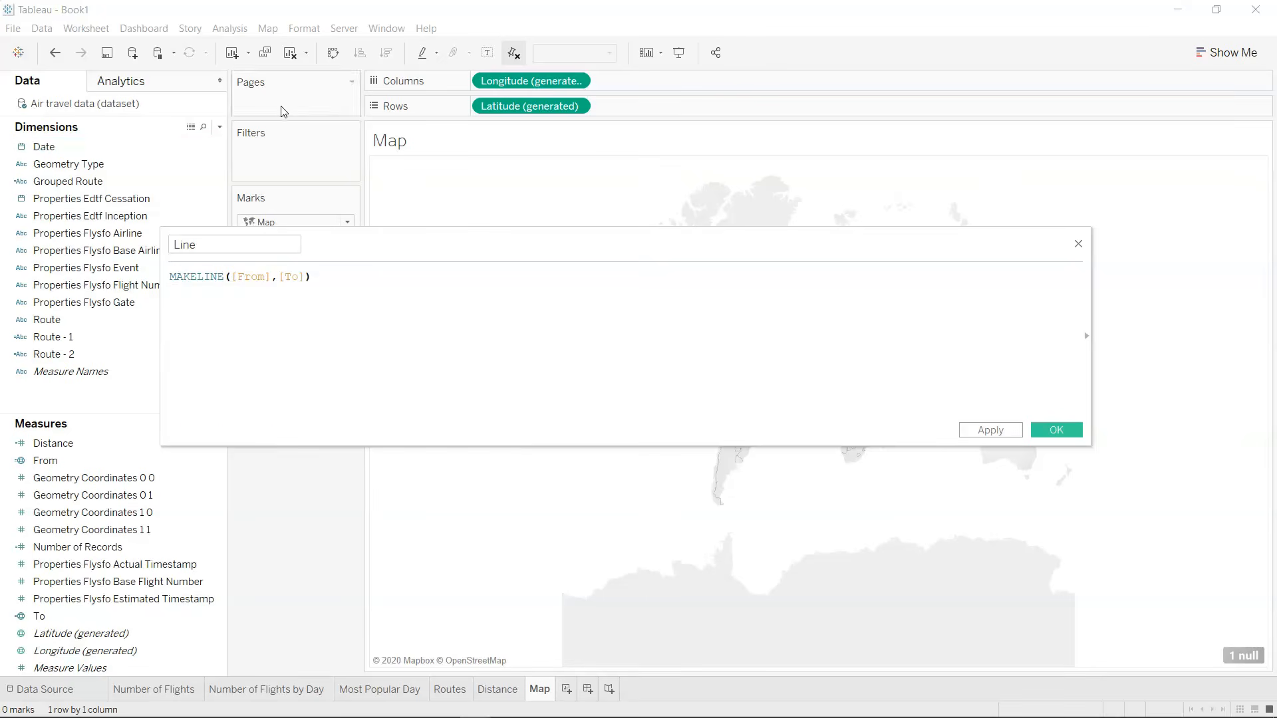
click(1057, 430)
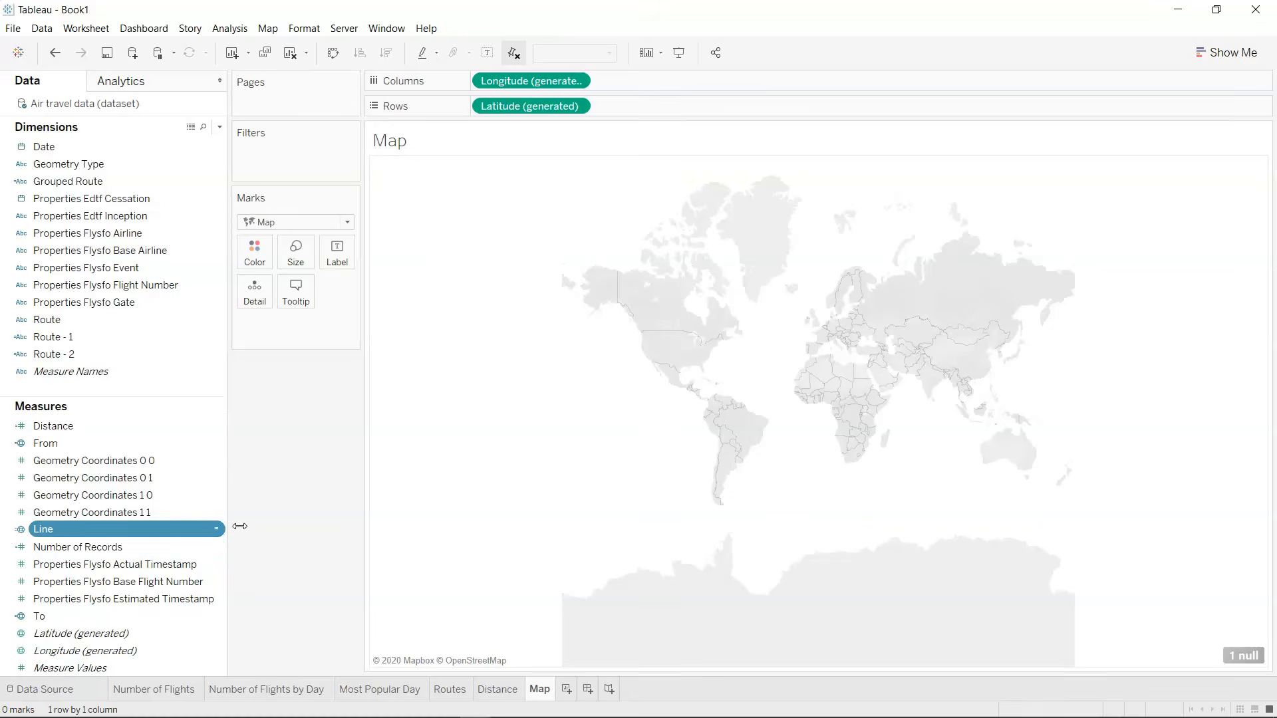
Add the Line, Route and Distance fields as detail on the map's marks.
drag(191, 530, 258, 298)
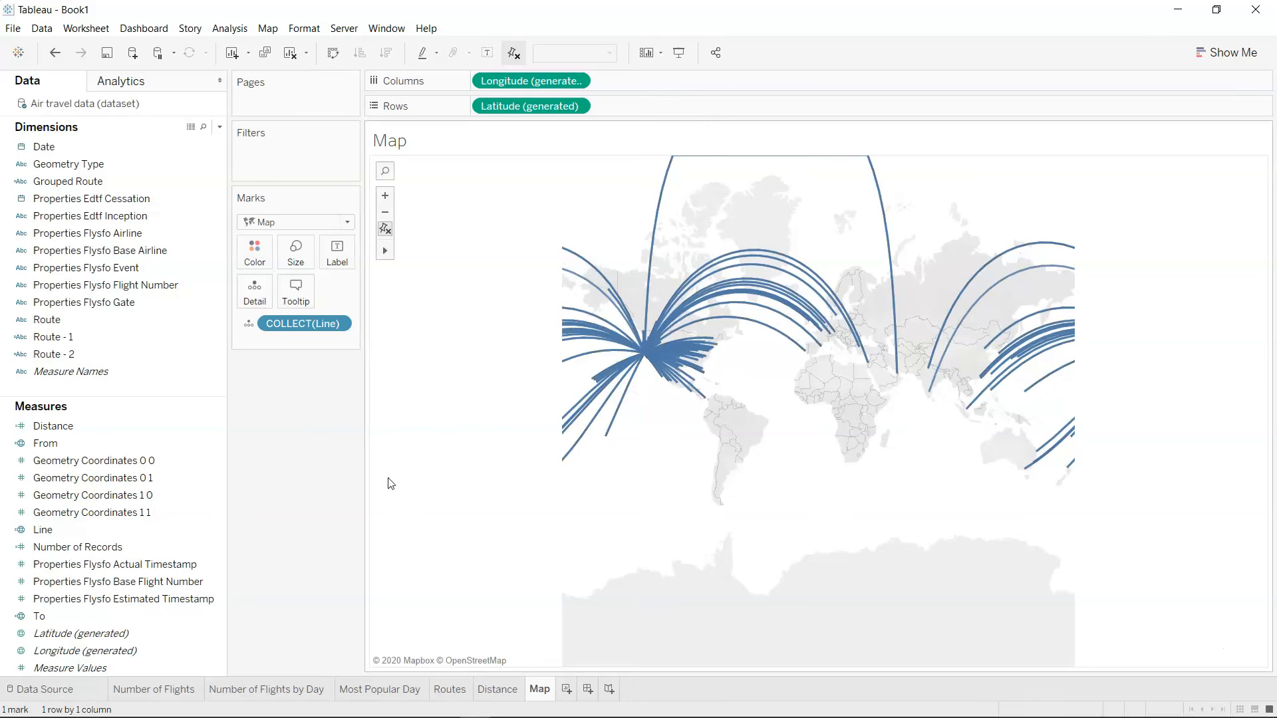
drag(113, 321, 254, 289)
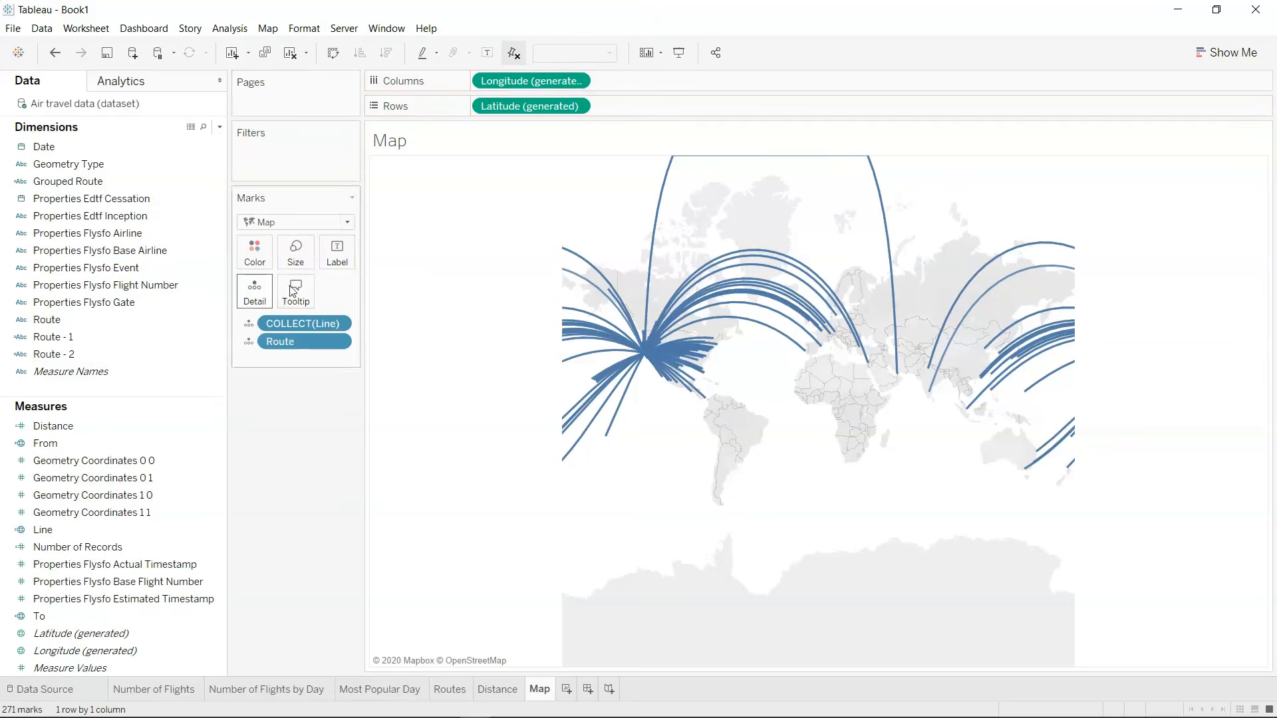
mouse_move(657, 239)
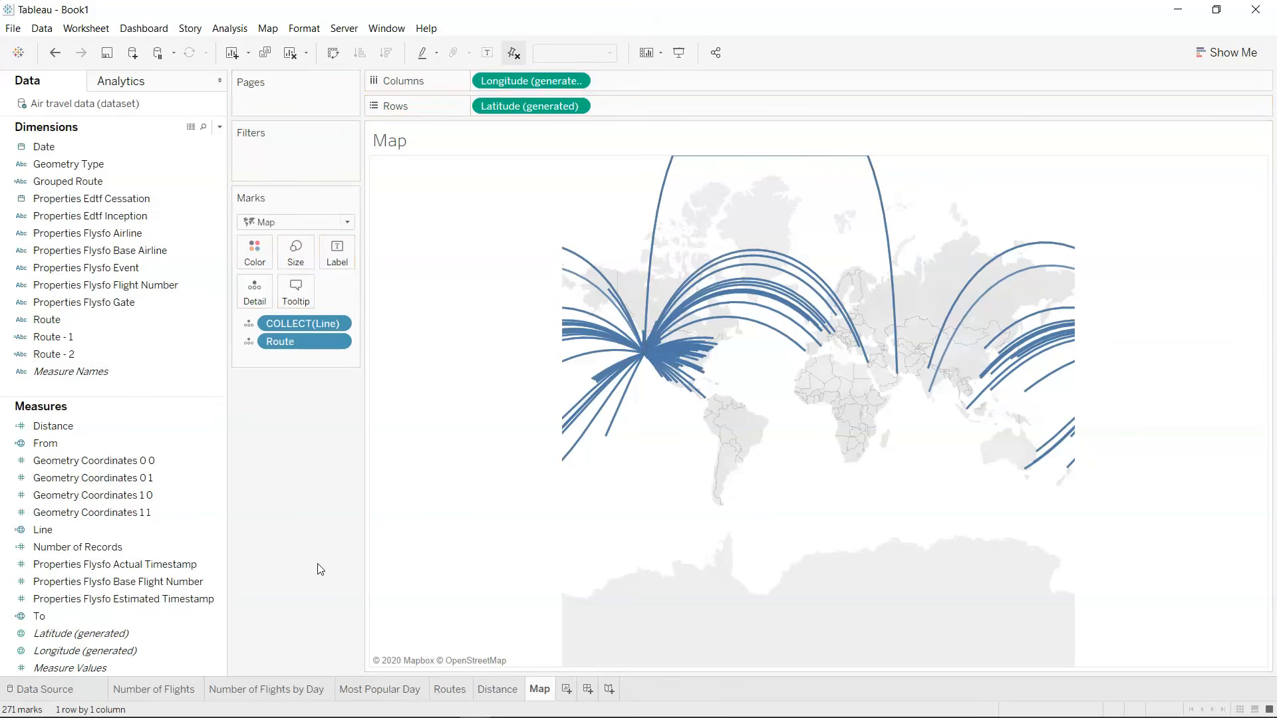
click(163, 430)
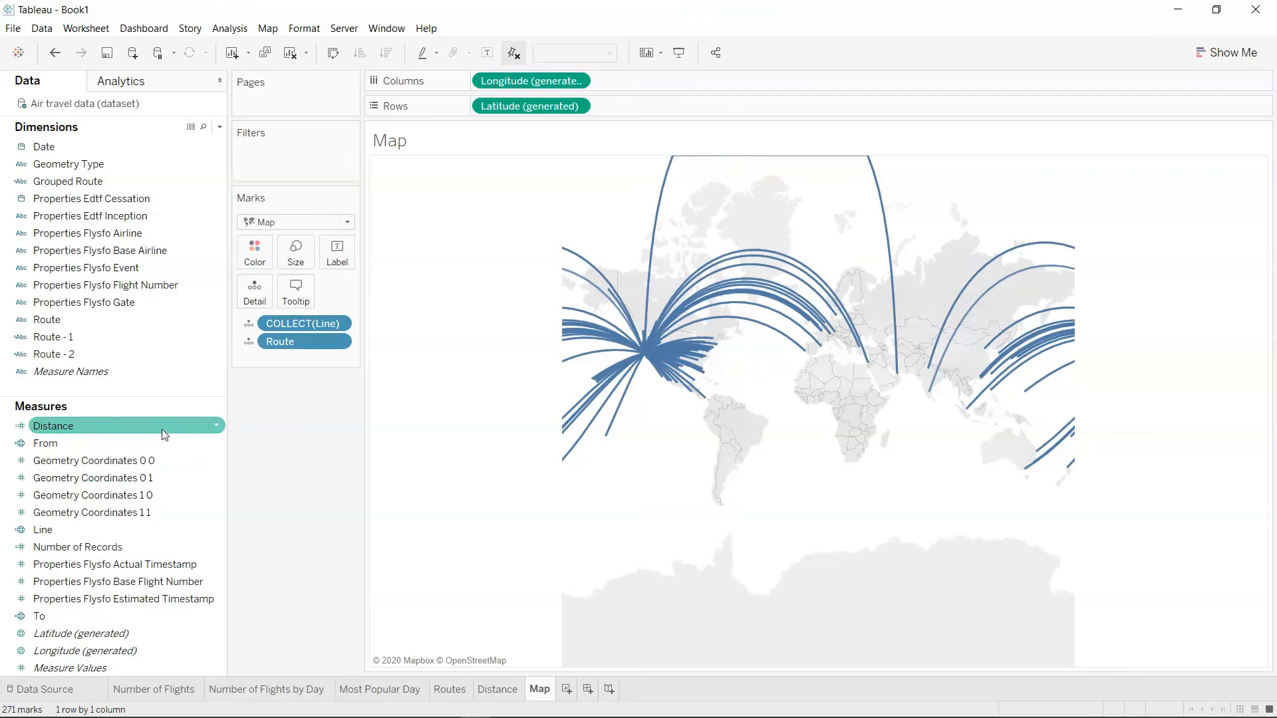
drag(142, 429, 255, 298)
mouse_move(652, 243)
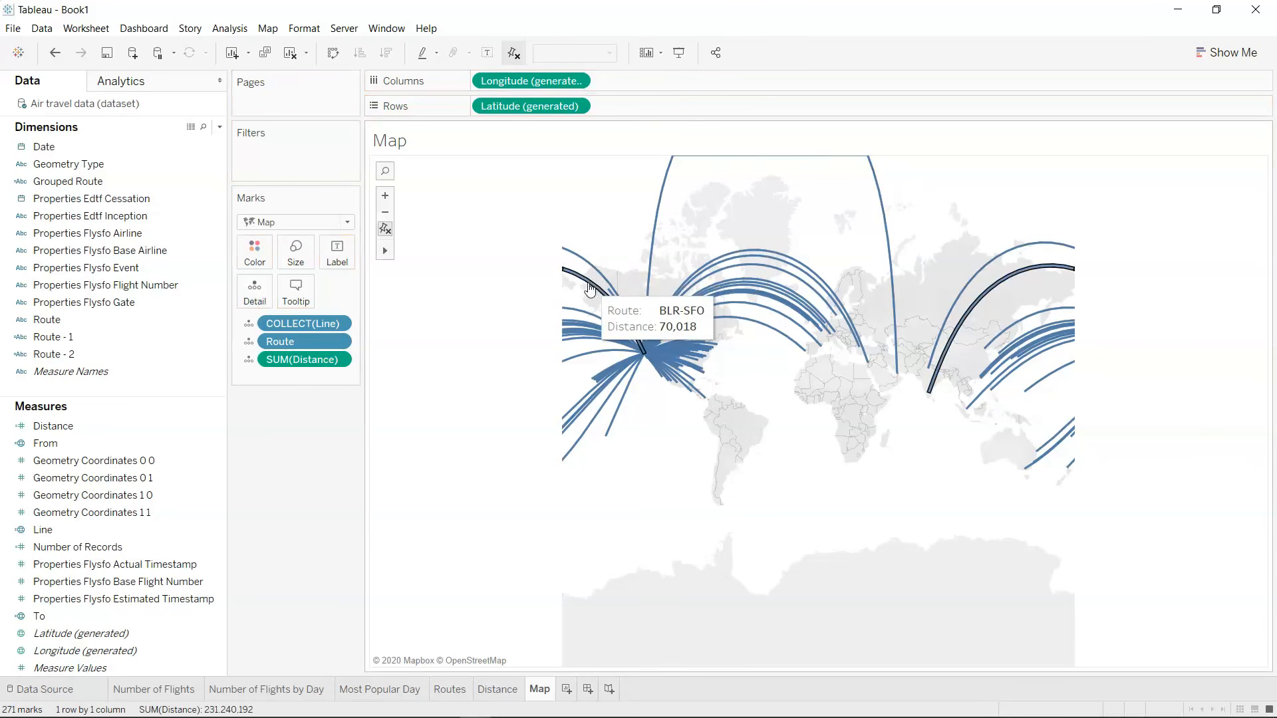
mouse_move(630, 321)
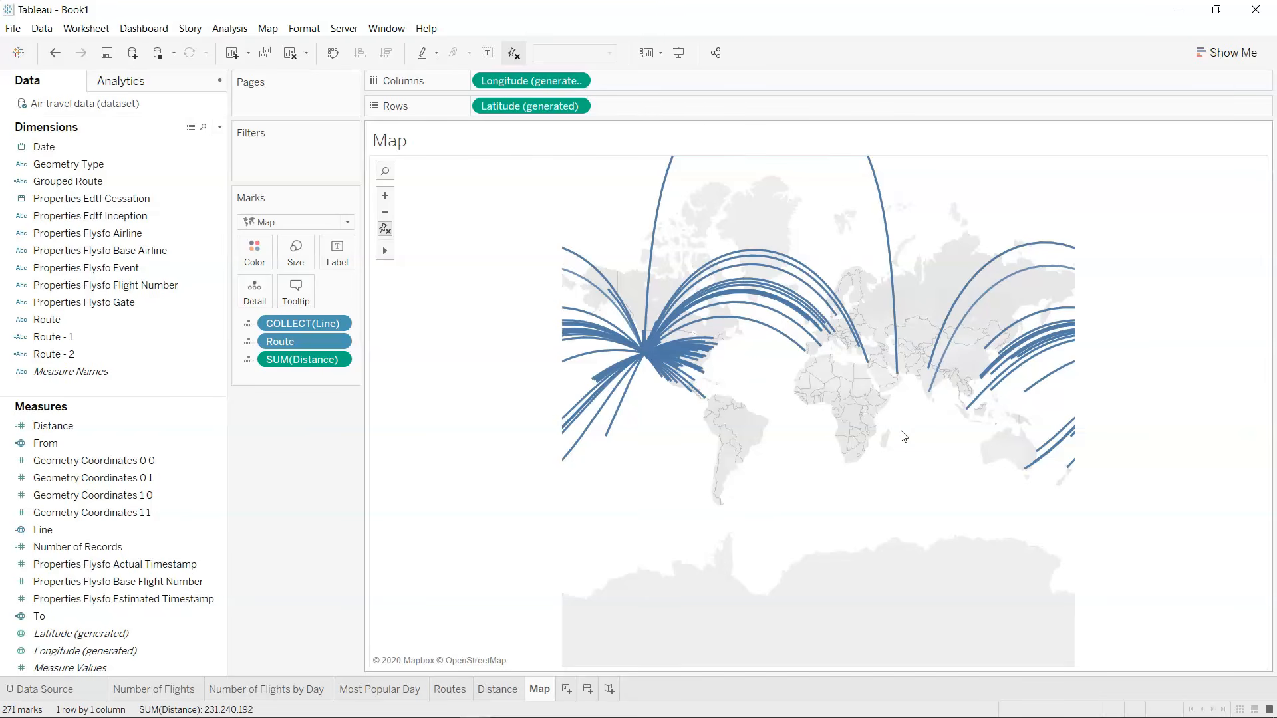
Set the map's background style to Normal with the washout kept at 0%.
click(386, 229)
click(268, 29)
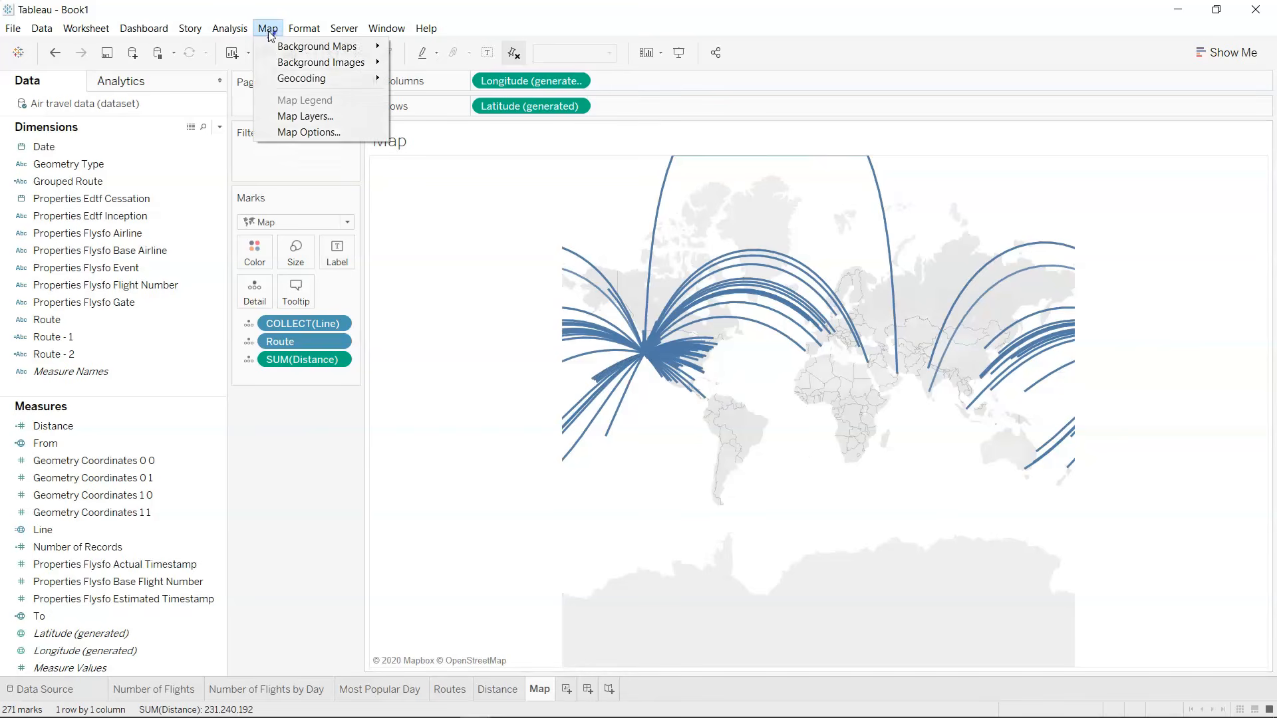
click(306, 117)
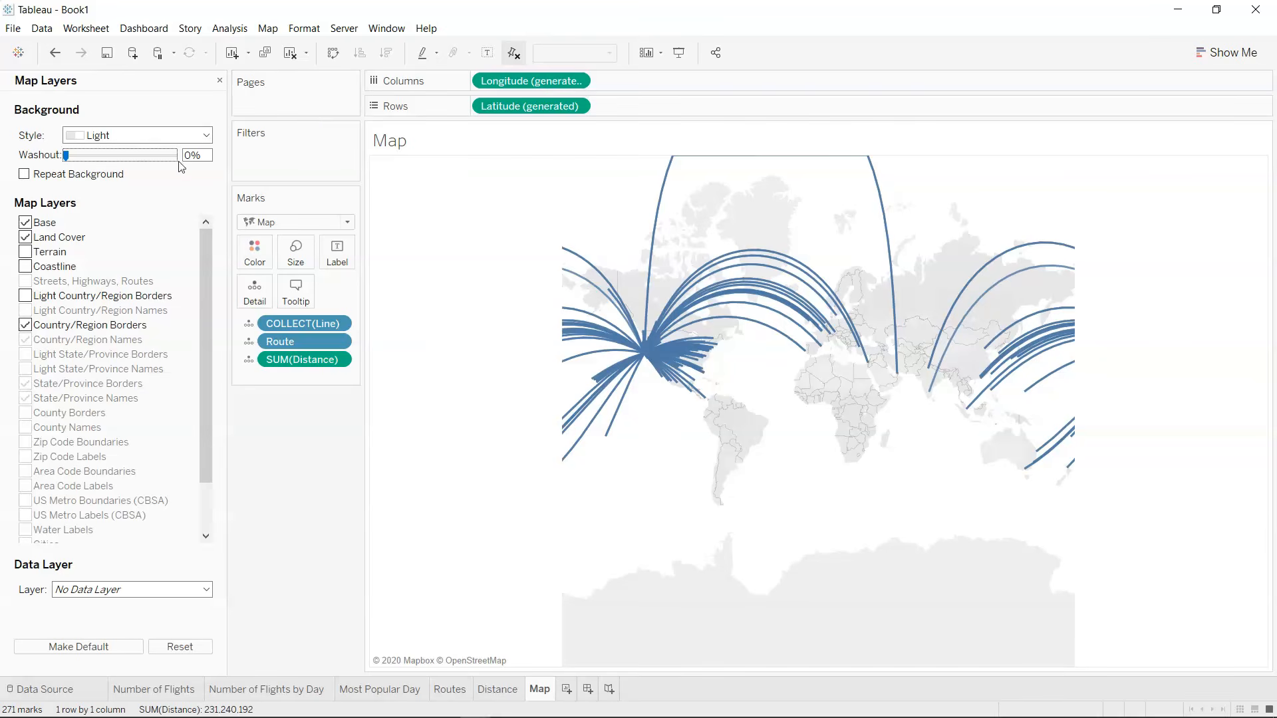
click(157, 140)
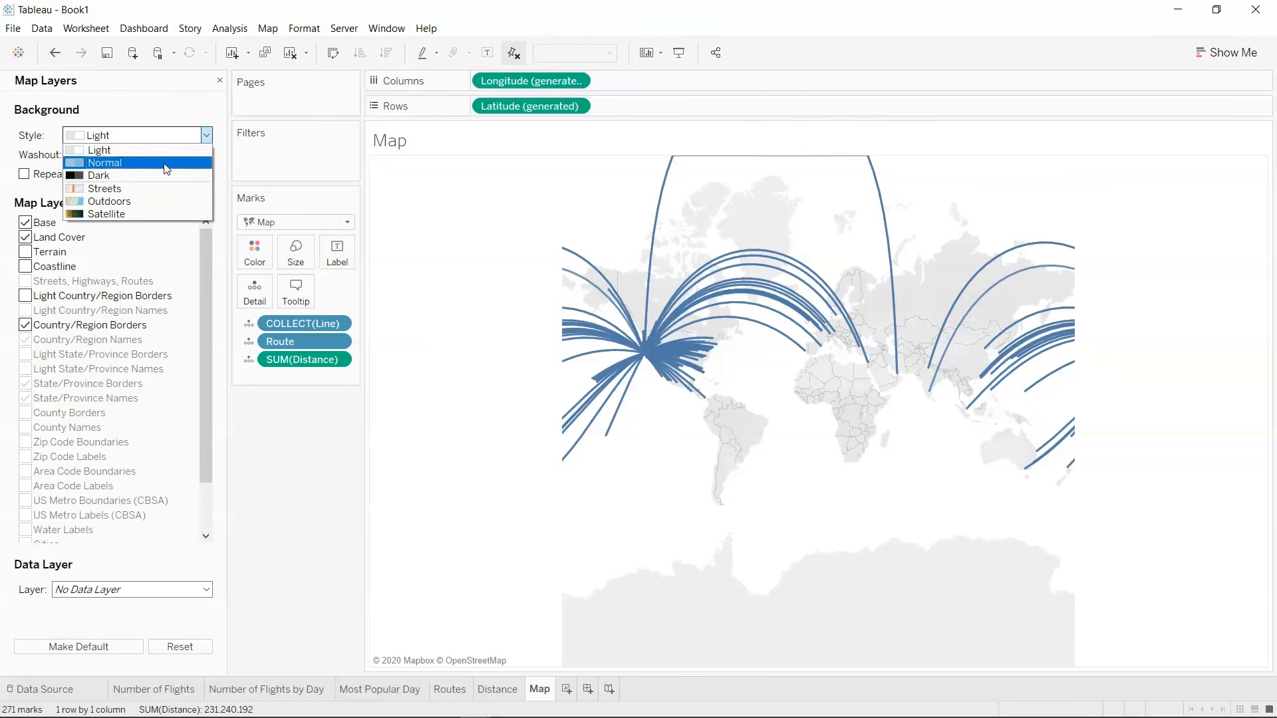
click(166, 165)
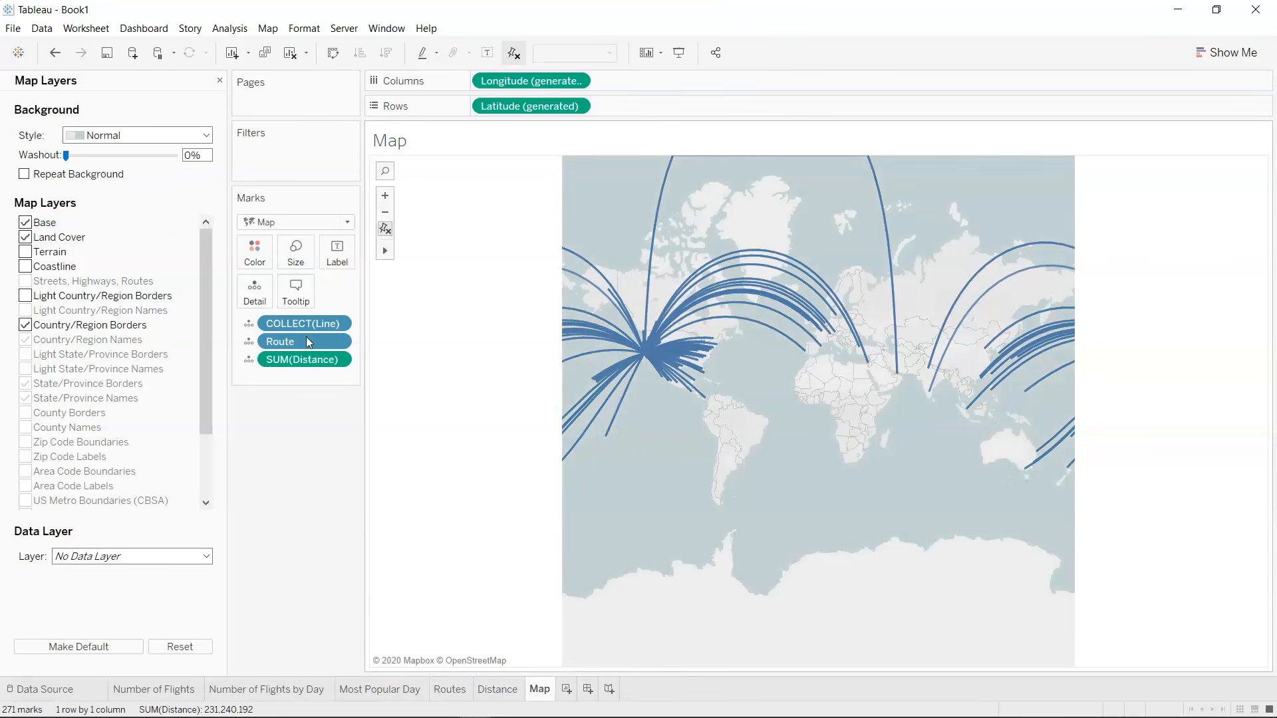
mouse_move(66, 156)
mouse_down()
mouse_move(108, 157)
mouse_move(58, 160)
mouse_up()
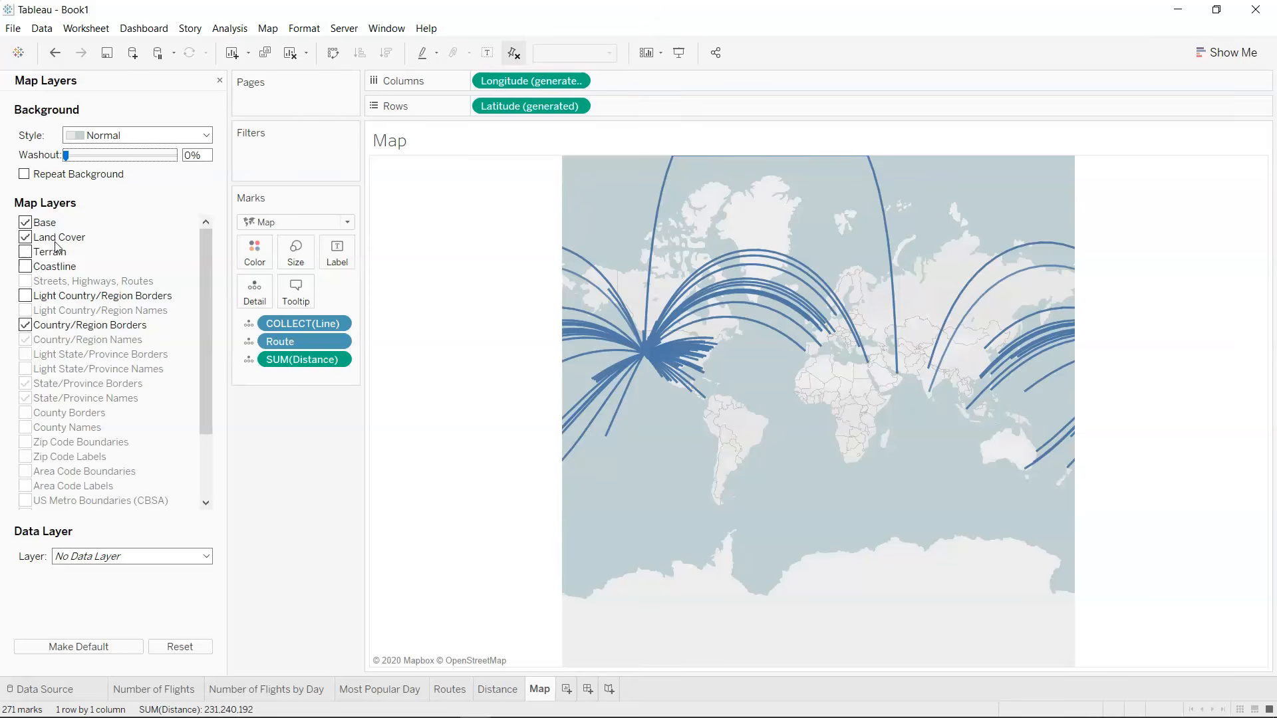
scroll(197, 355, down, 2)
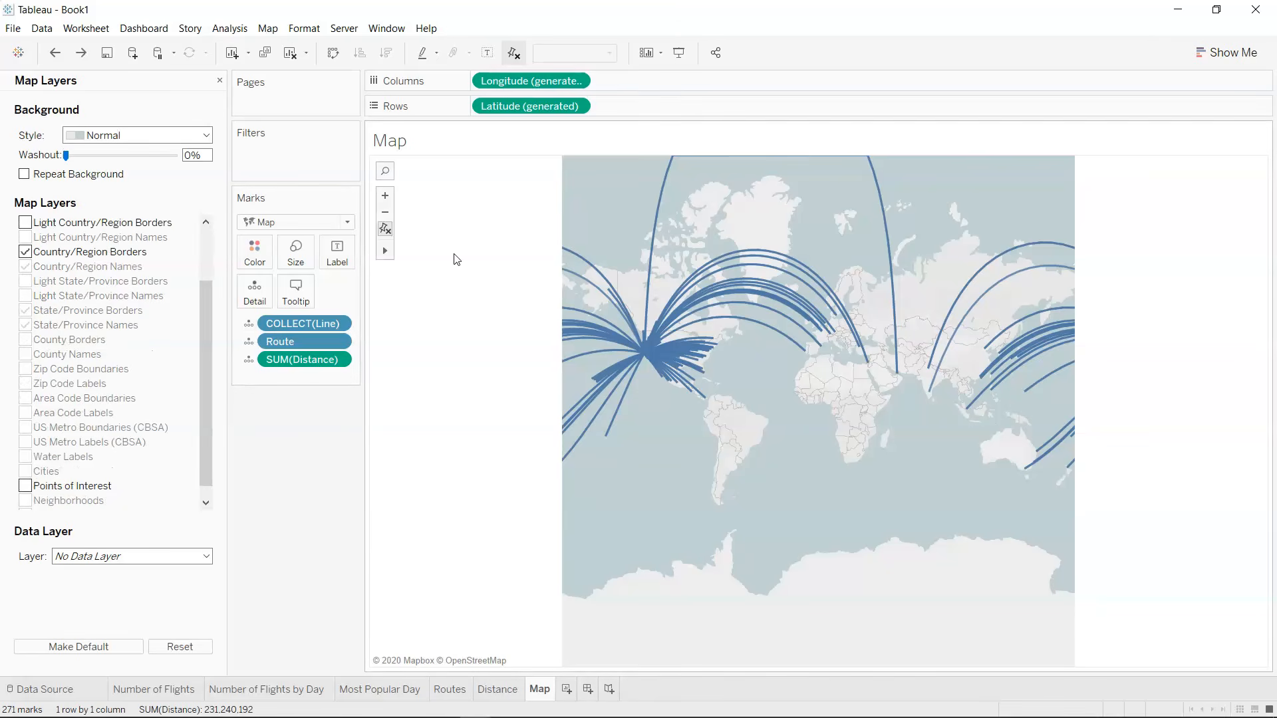
Reset the map view to fit all the flight routes, leaving no marks selected.
click(385, 230)
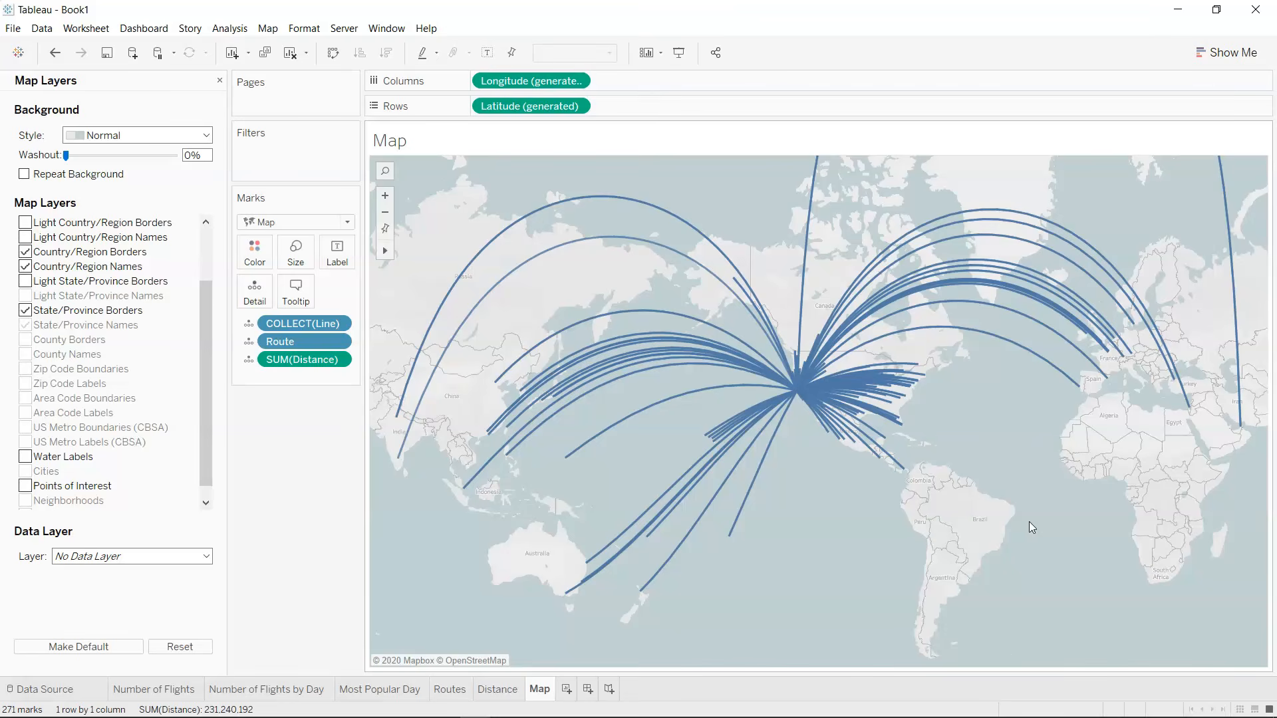
drag(1029, 521, 736, 633)
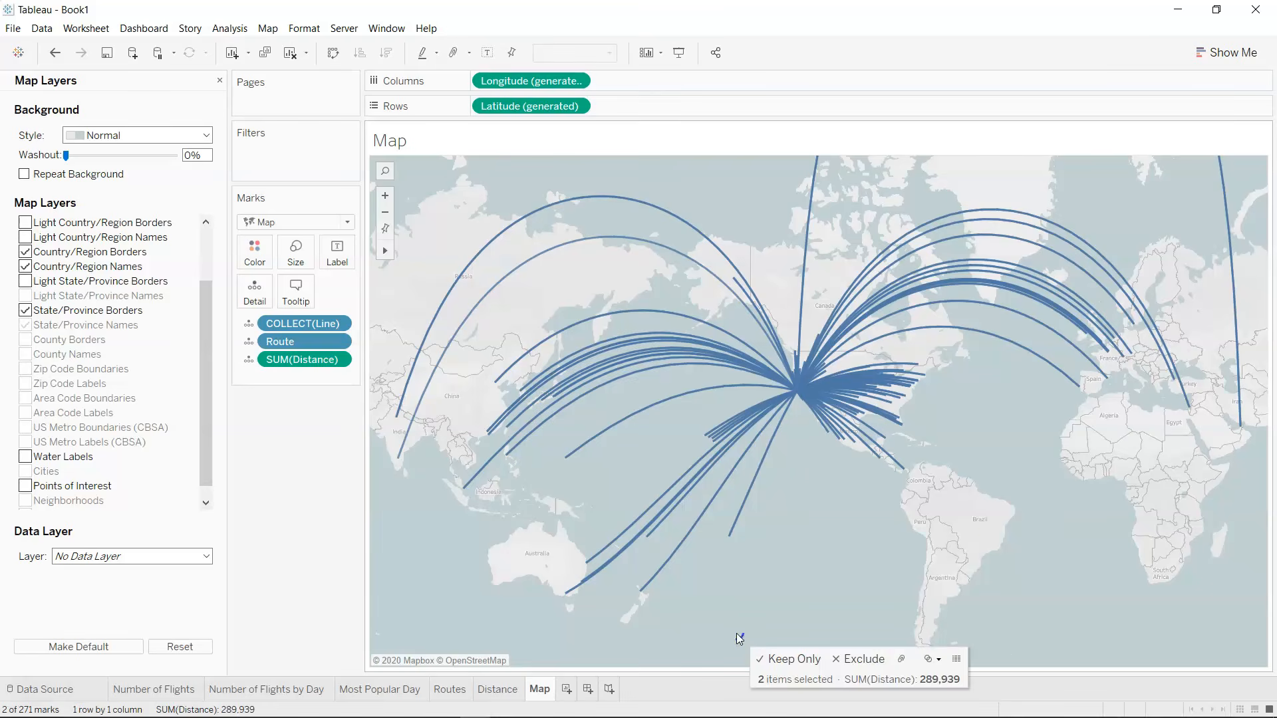
click(737, 633)
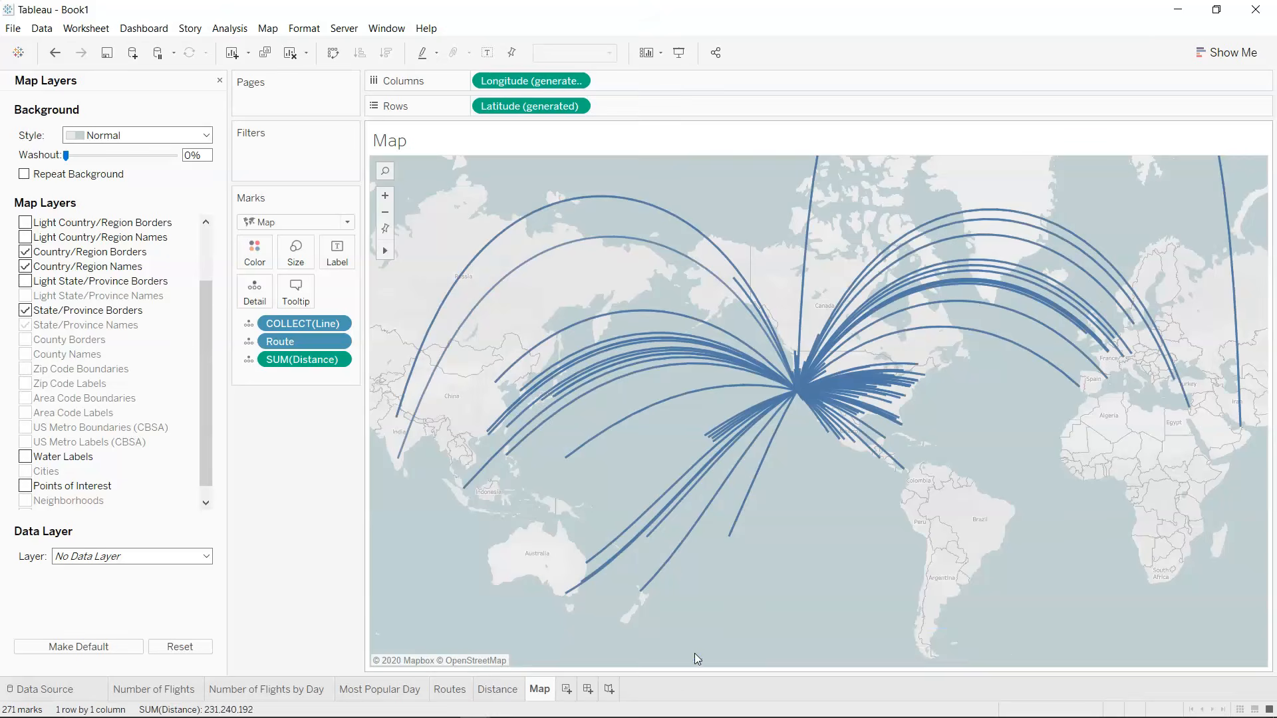
Create a new dashboard and add a text object reading "San Francisco Airport Dashboard".
click(588, 690)
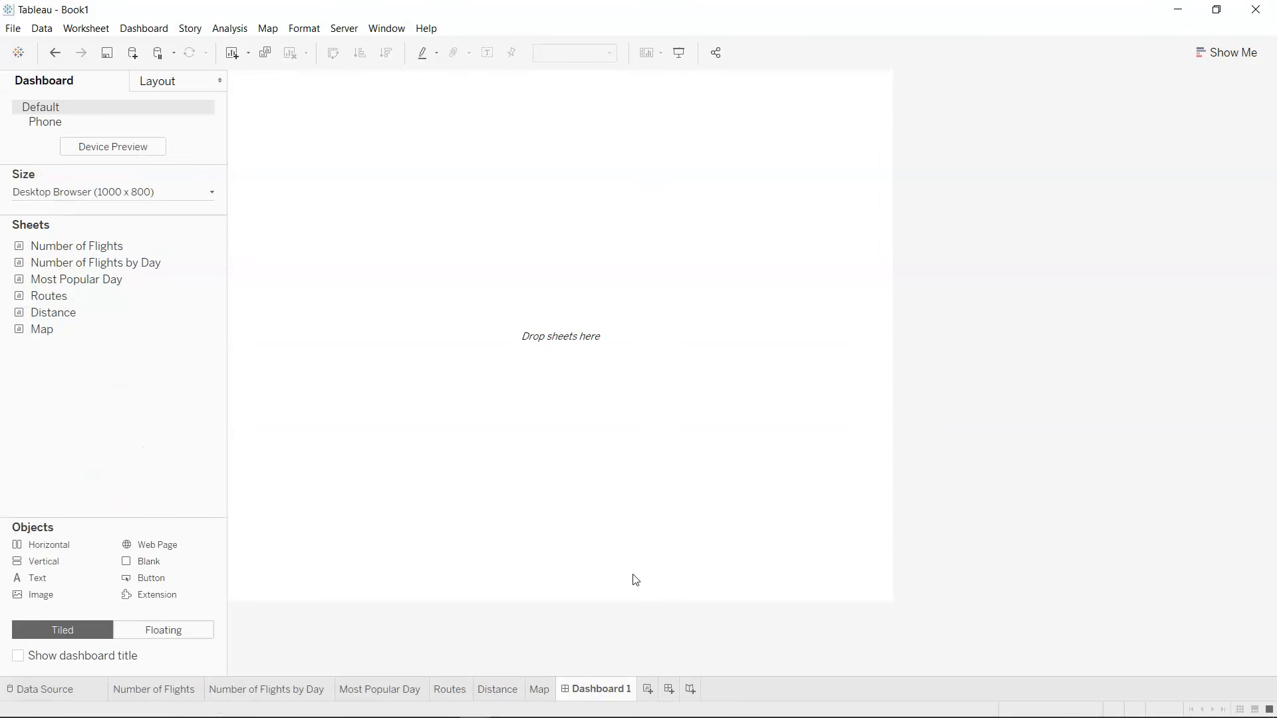
drag(98, 538, 414, 184)
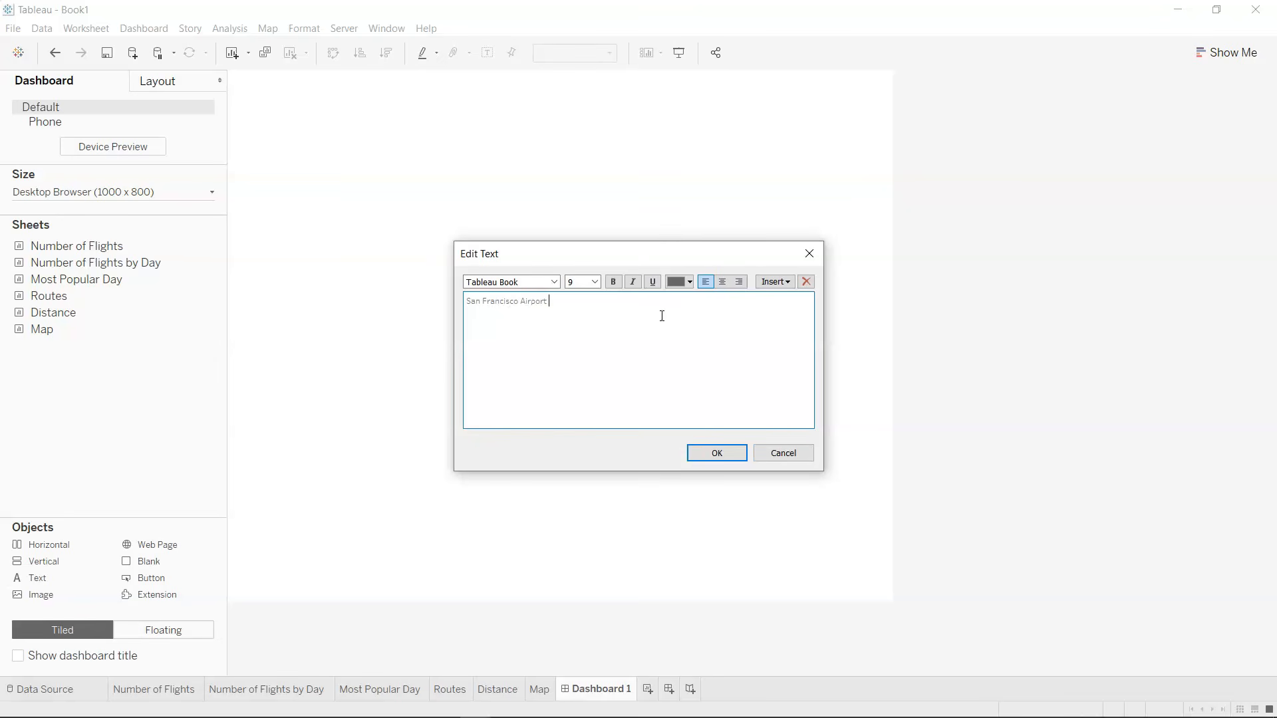
Format the dashboard title text as centred, size 26, Tableau Bold and black, and apply it.
key(ctrl+a)
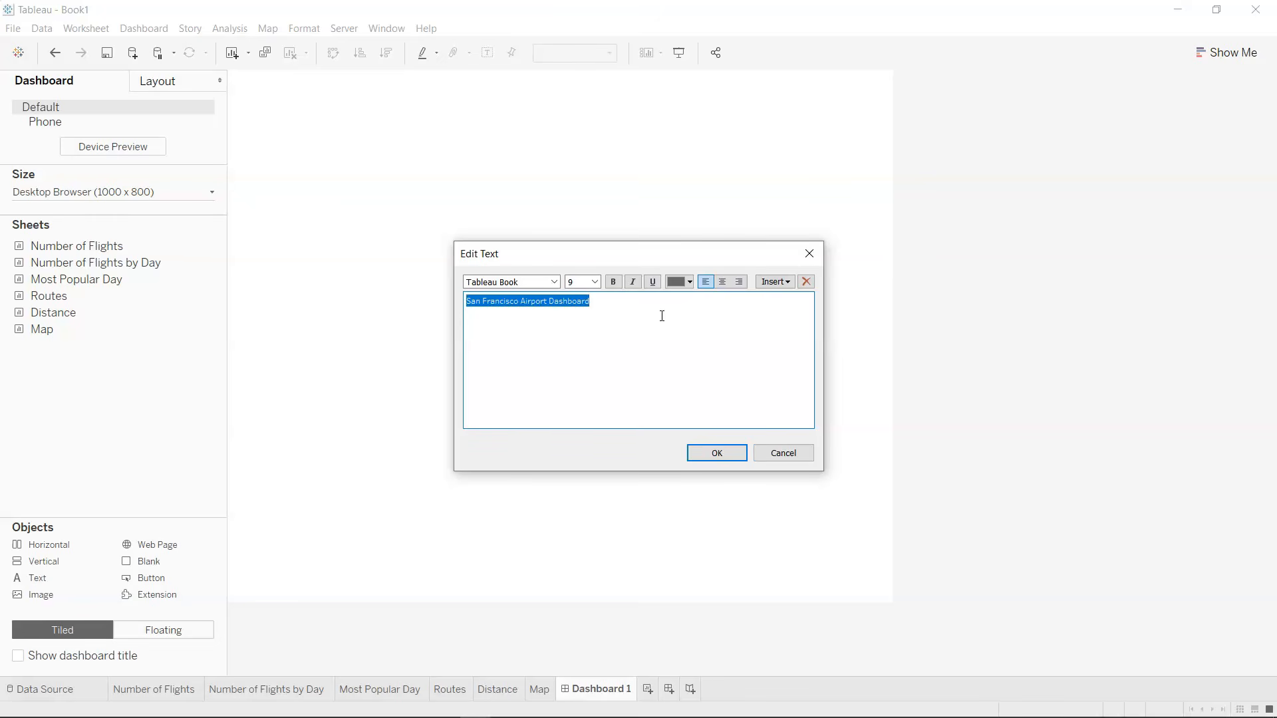
click(723, 281)
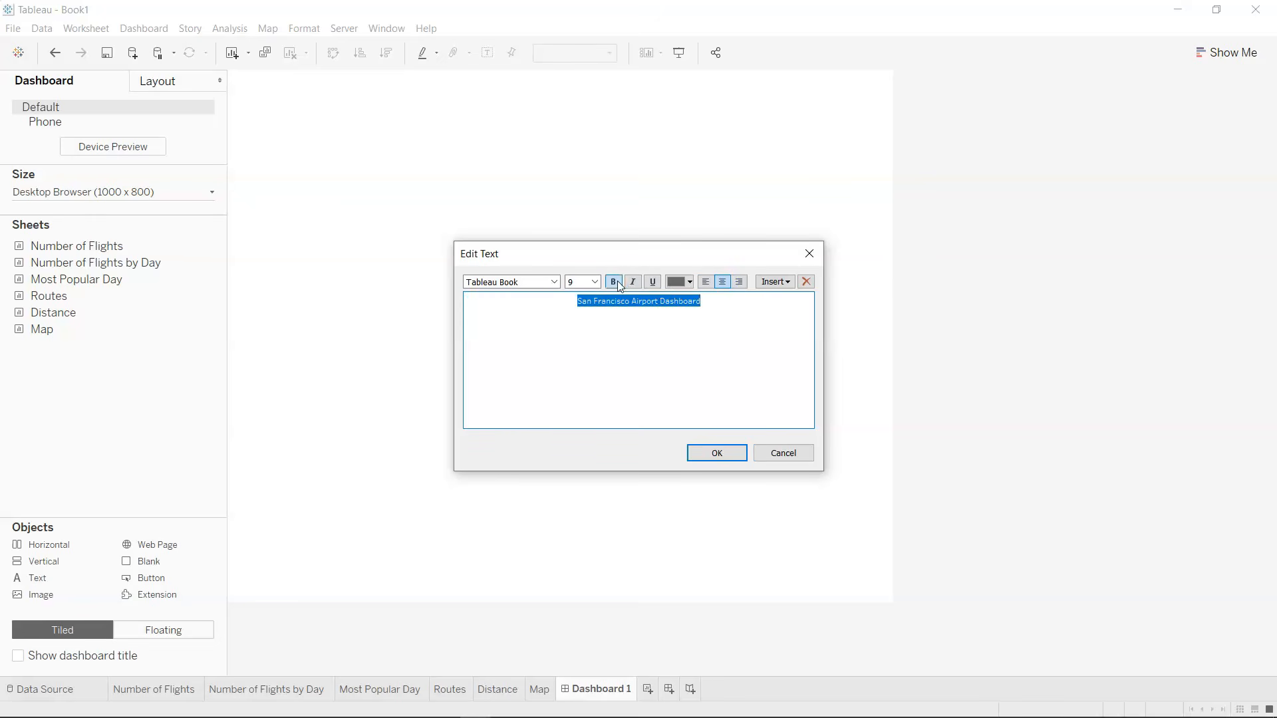
click(596, 282)
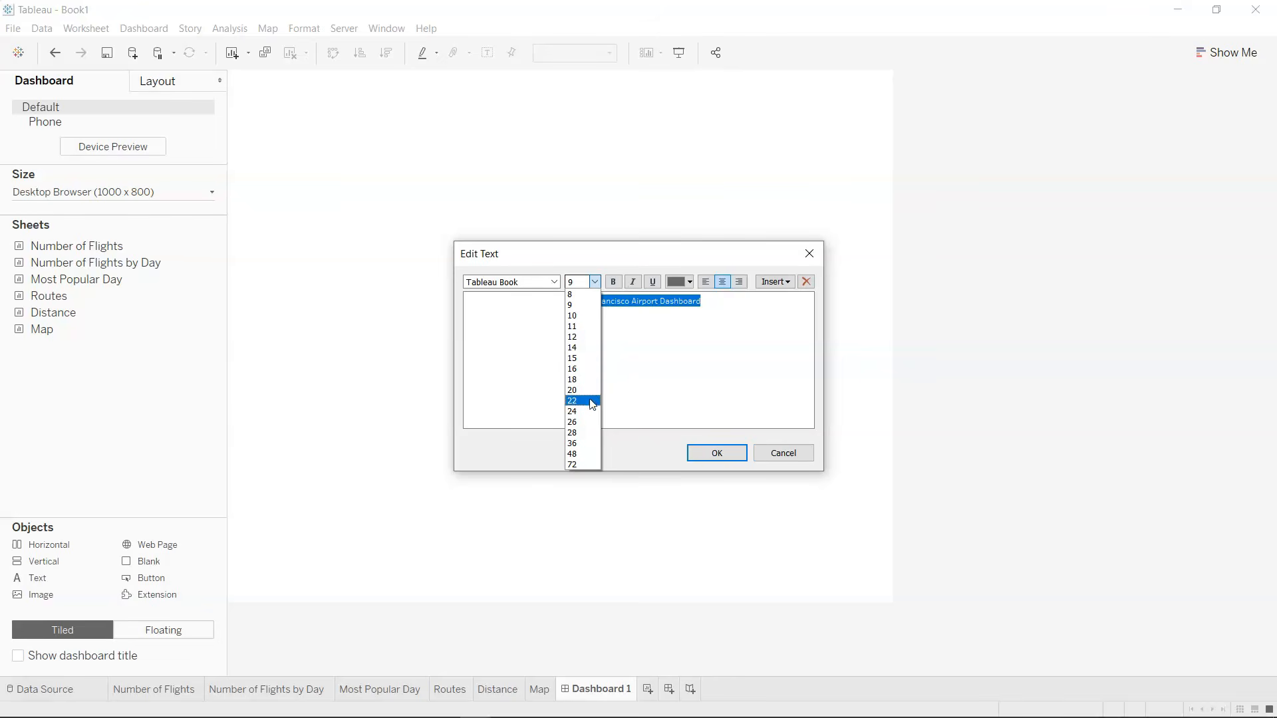
click(591, 422)
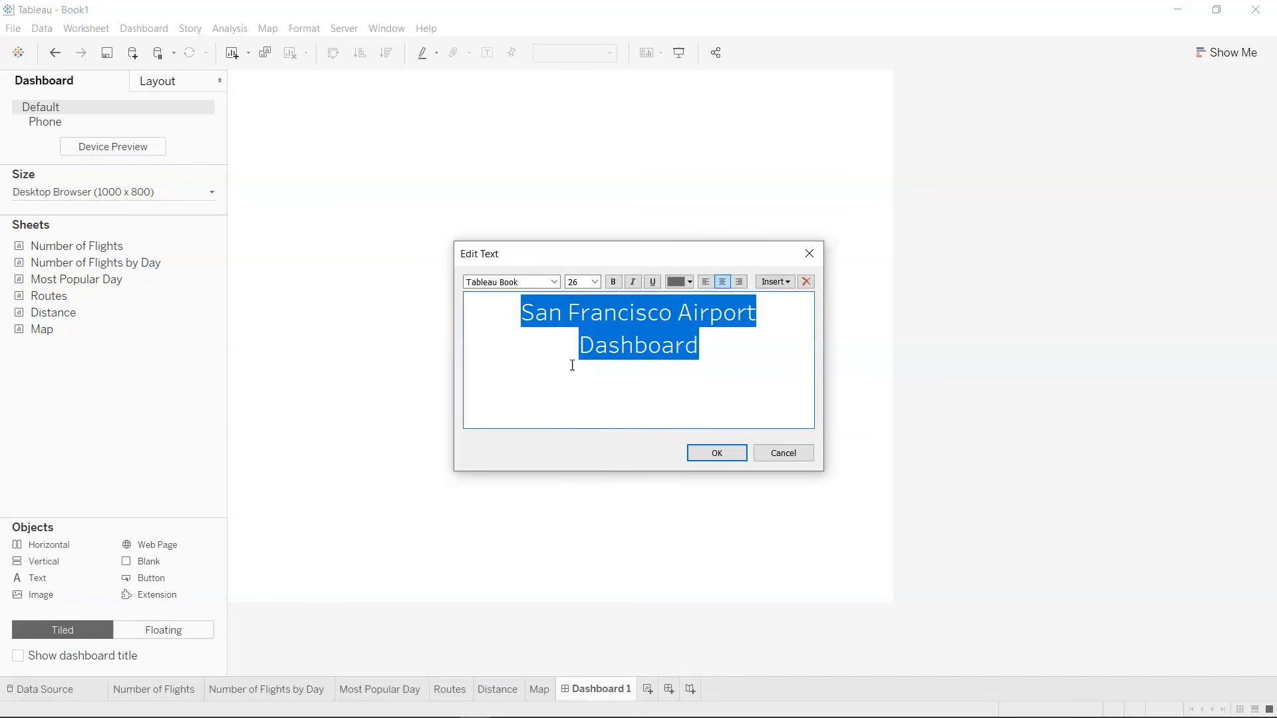
click(558, 283)
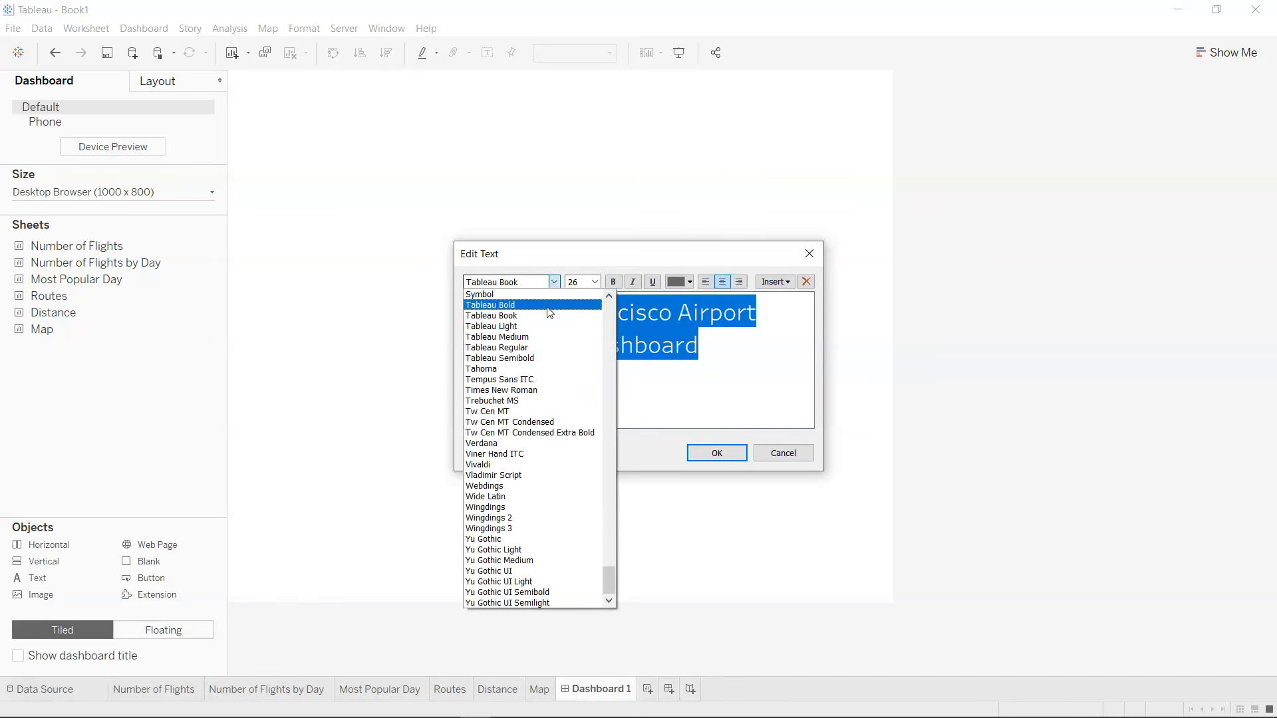
click(525, 301)
click(690, 282)
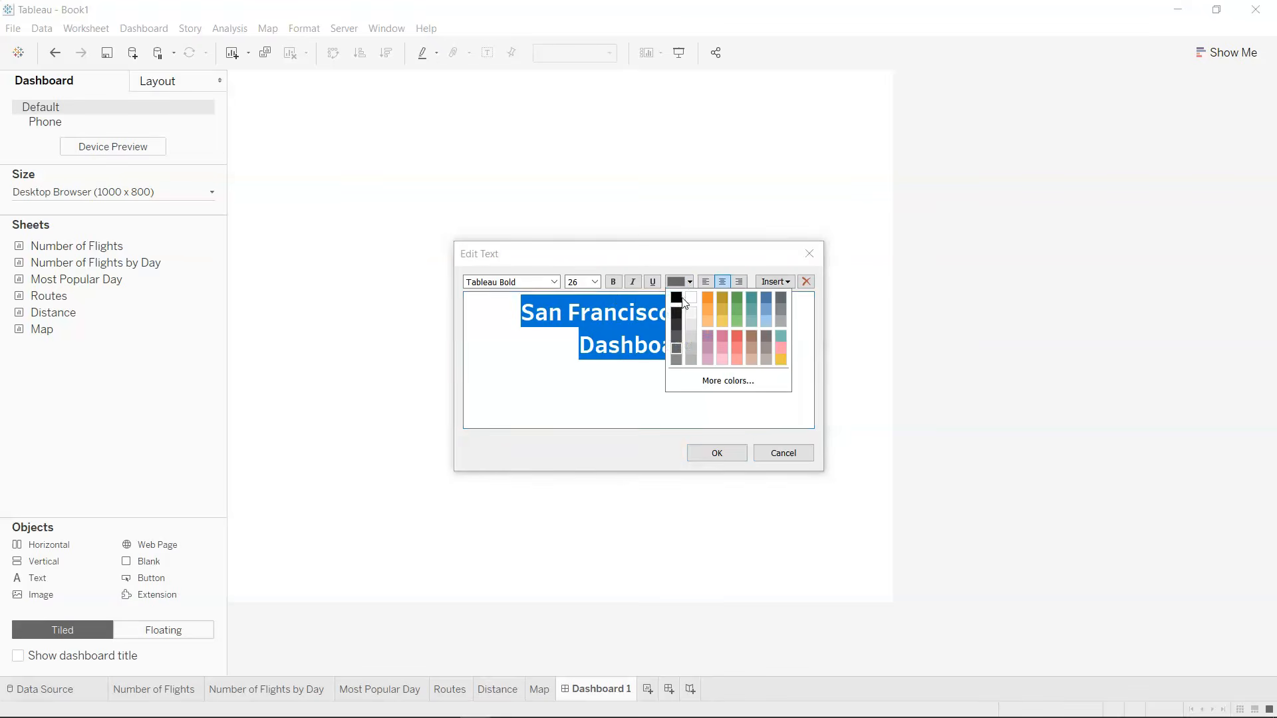
click(677, 298)
click(719, 455)
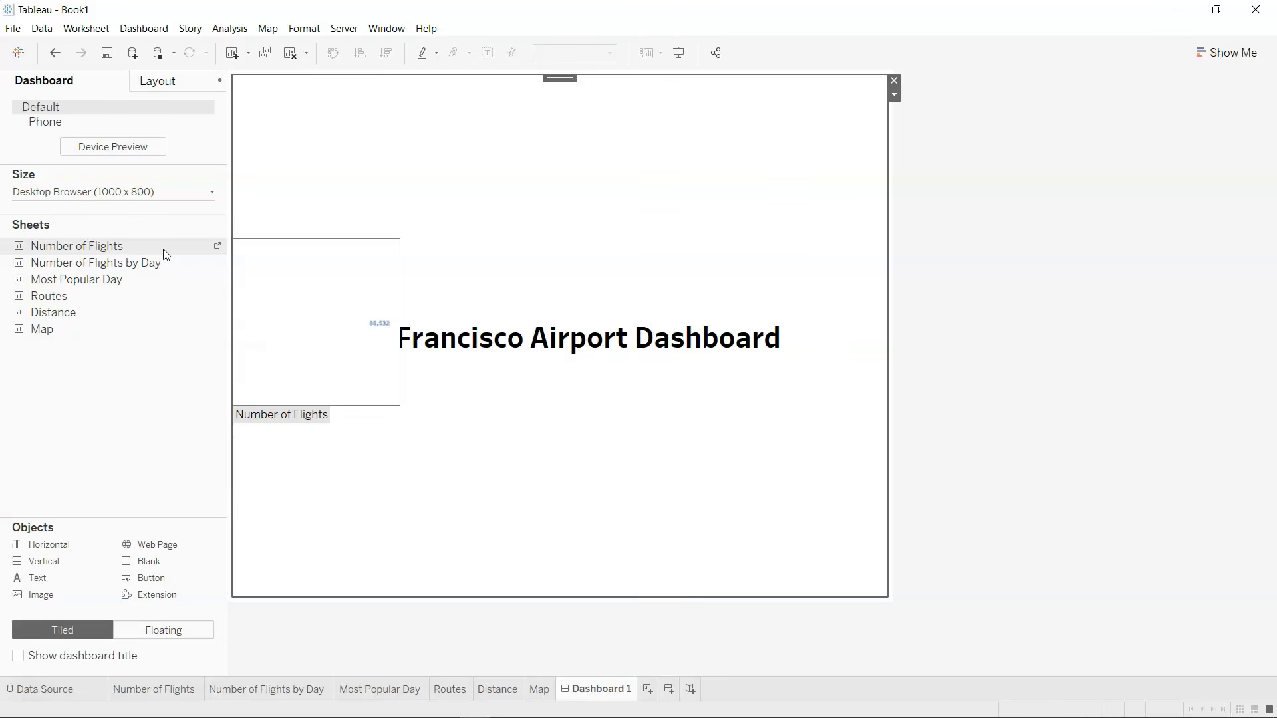
Place the Number of Flights, Number of Flights by Day and Most Popular Day sheets side by side beneath the title.
drag(165, 251, 393, 521)
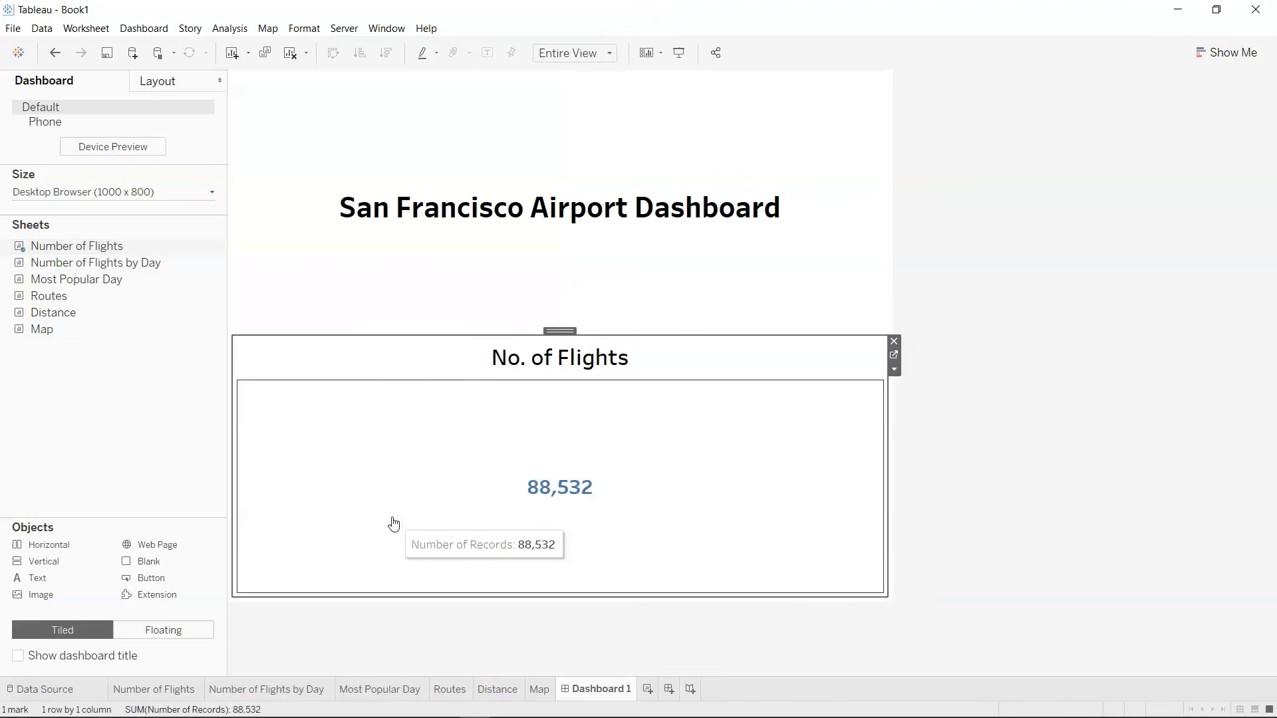
drag(133, 266, 784, 435)
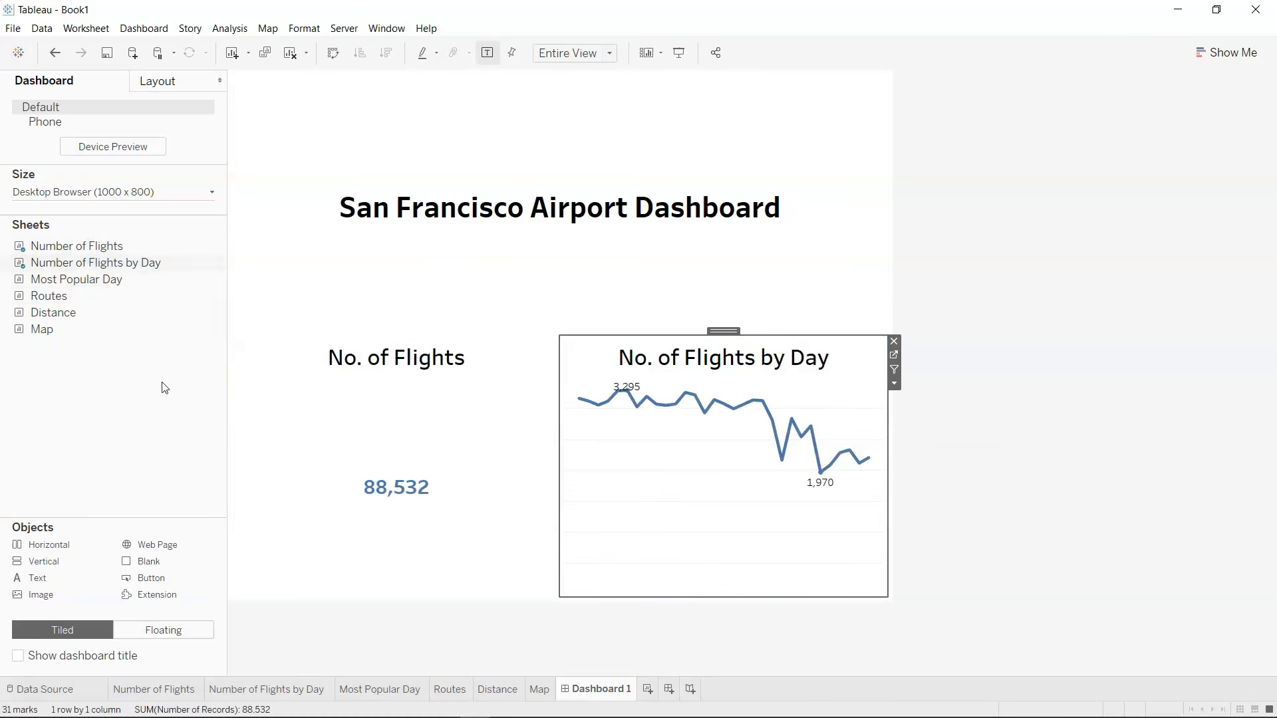
drag(154, 280, 795, 486)
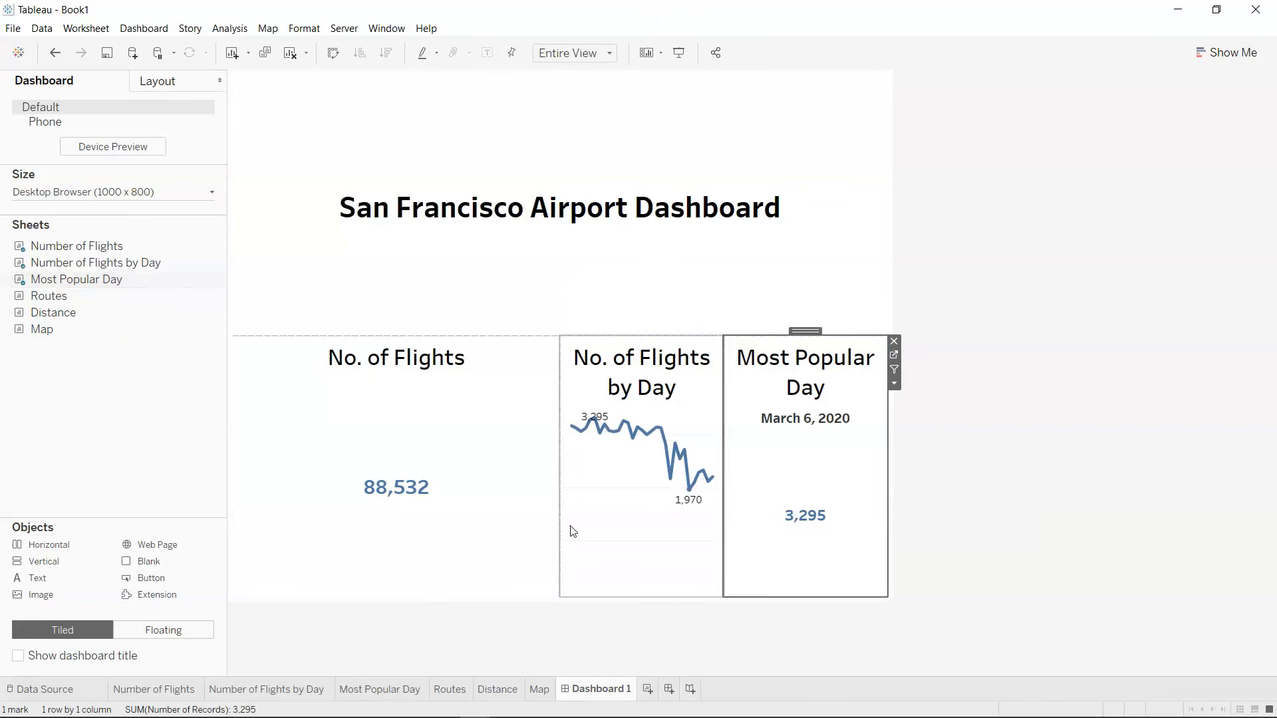
Narrow the No. of Flights column, widen Most Popular Day to fit its title on one line, and shrink the title area to a thin band.
drag(562, 525, 421, 534)
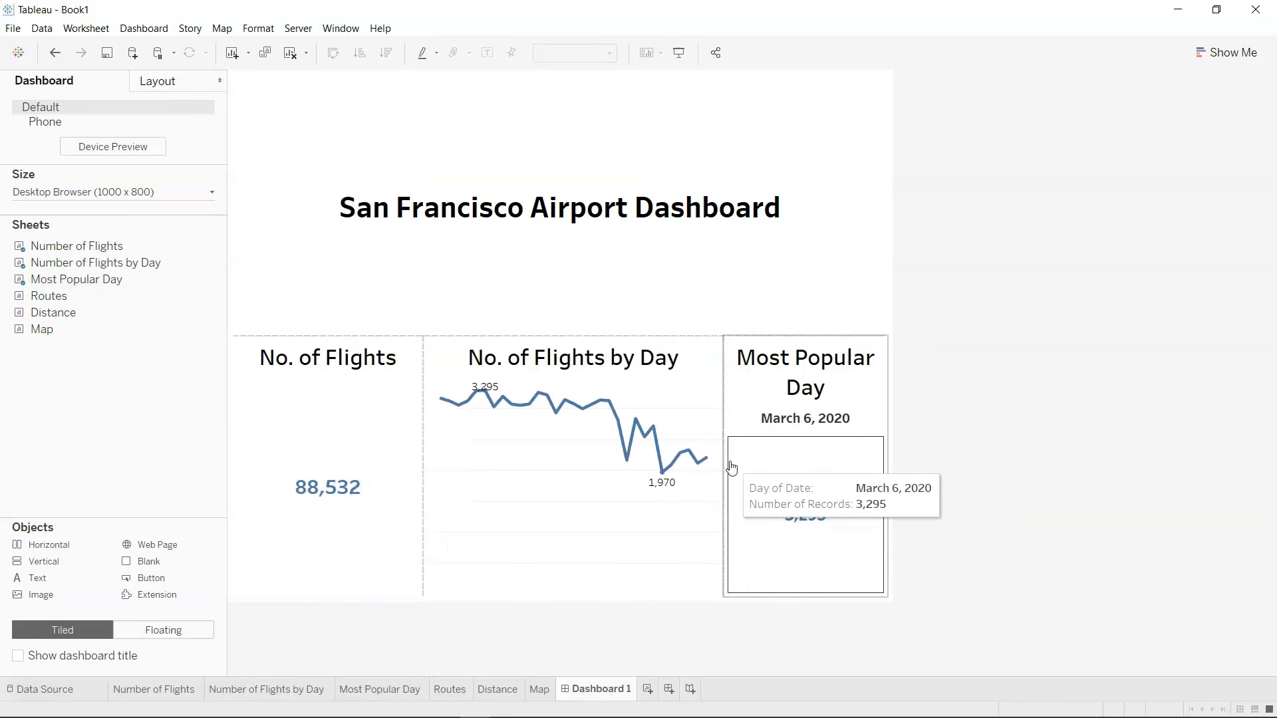
drag(725, 415, 685, 423)
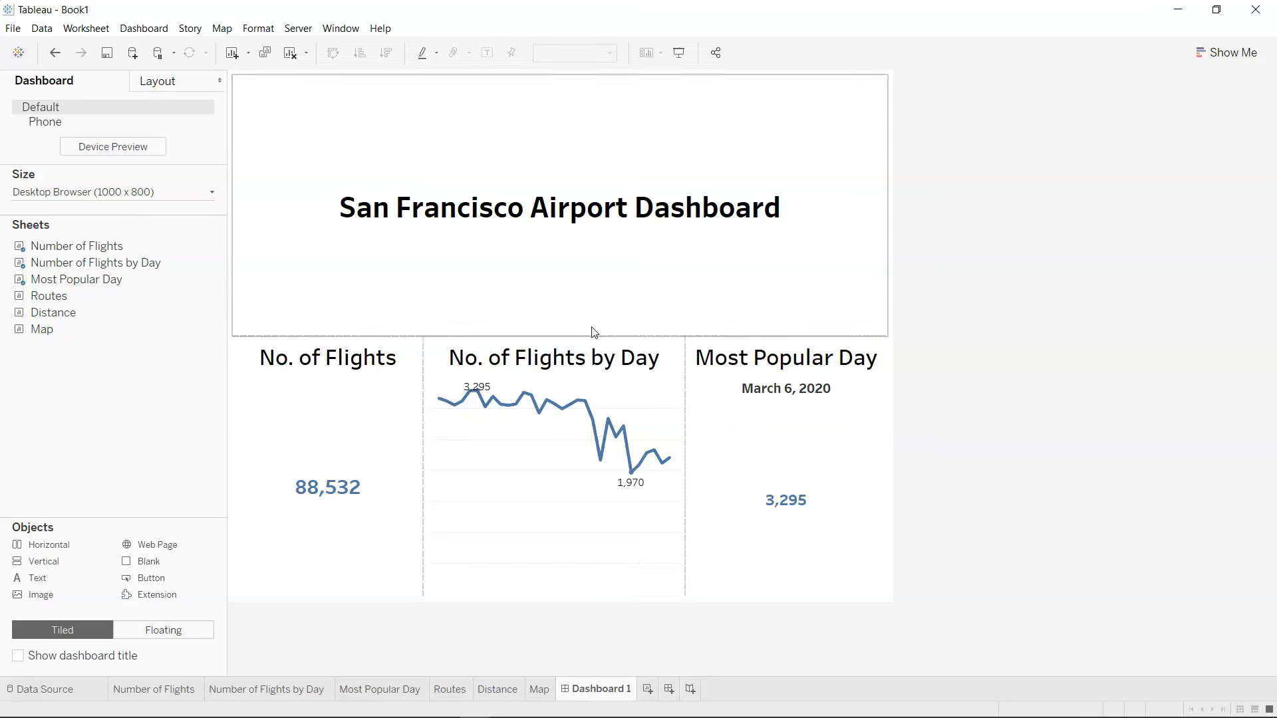
drag(601, 337, 618, 124)
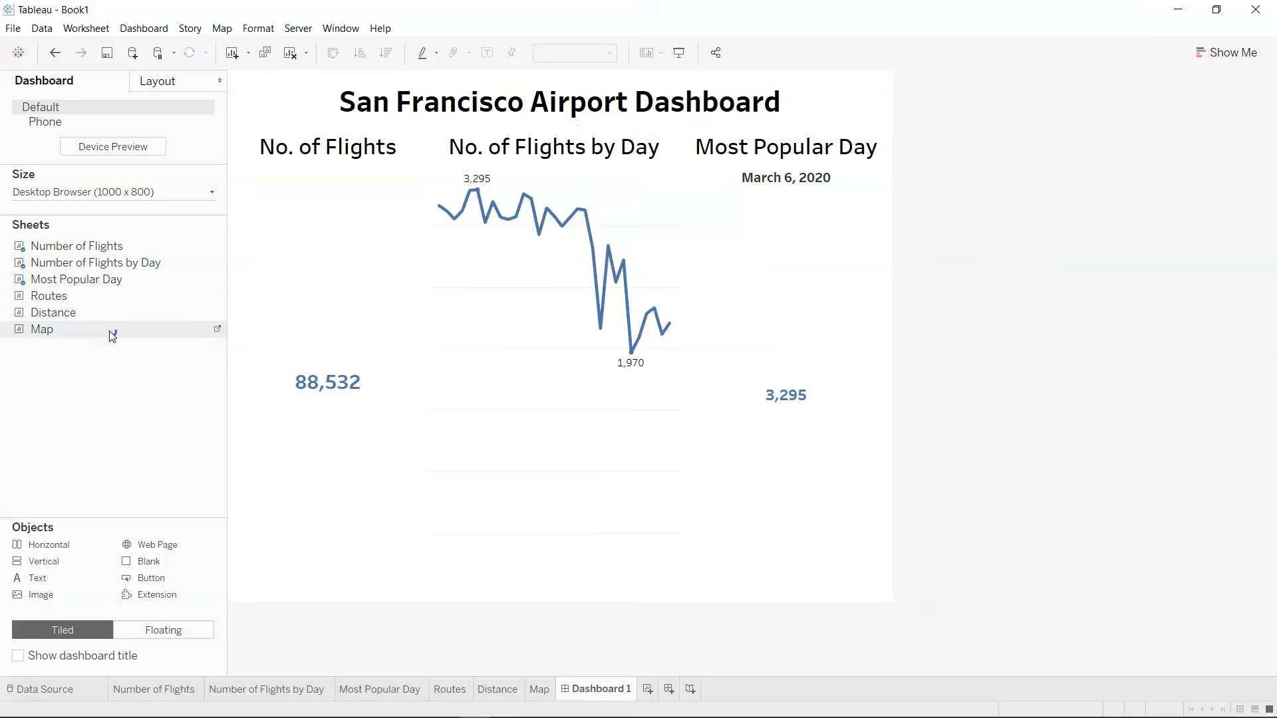
Add the Map sheet across the full width beneath the three flight sheets and enlarge it by shortening the row above.
drag(110, 330, 537, 524)
drag(553, 598, 556, 606)
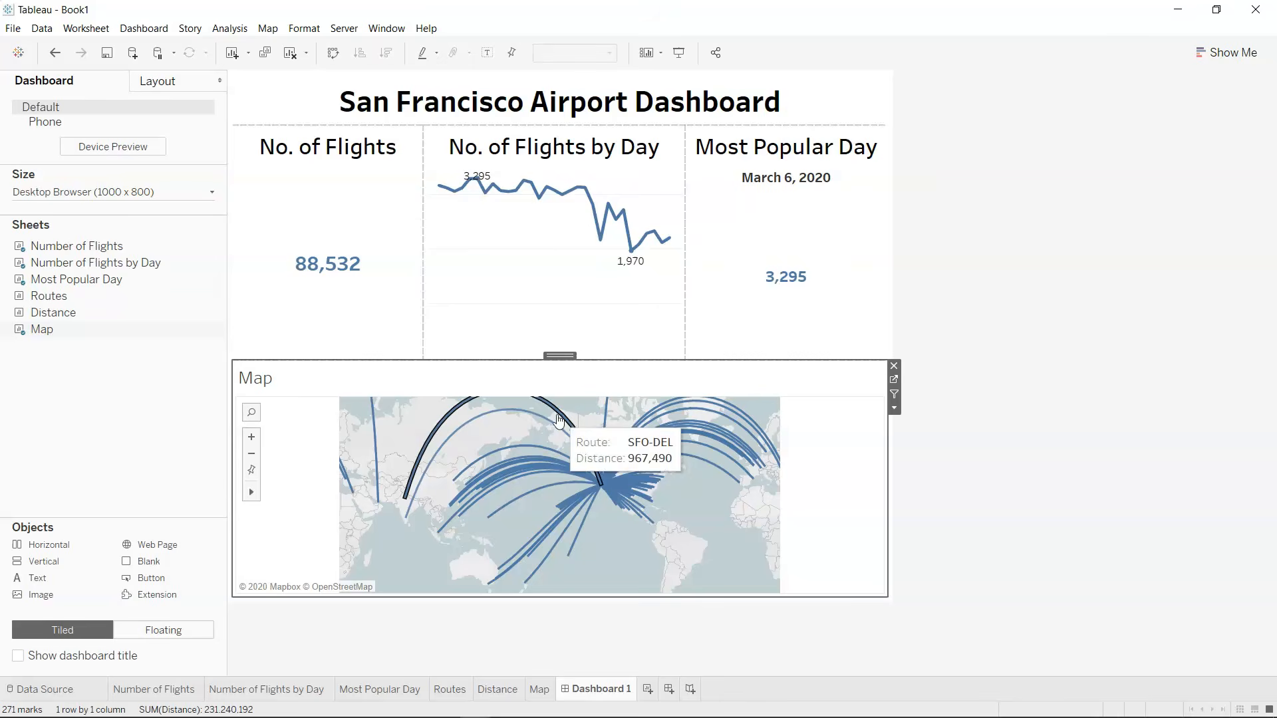
drag(589, 360, 607, 251)
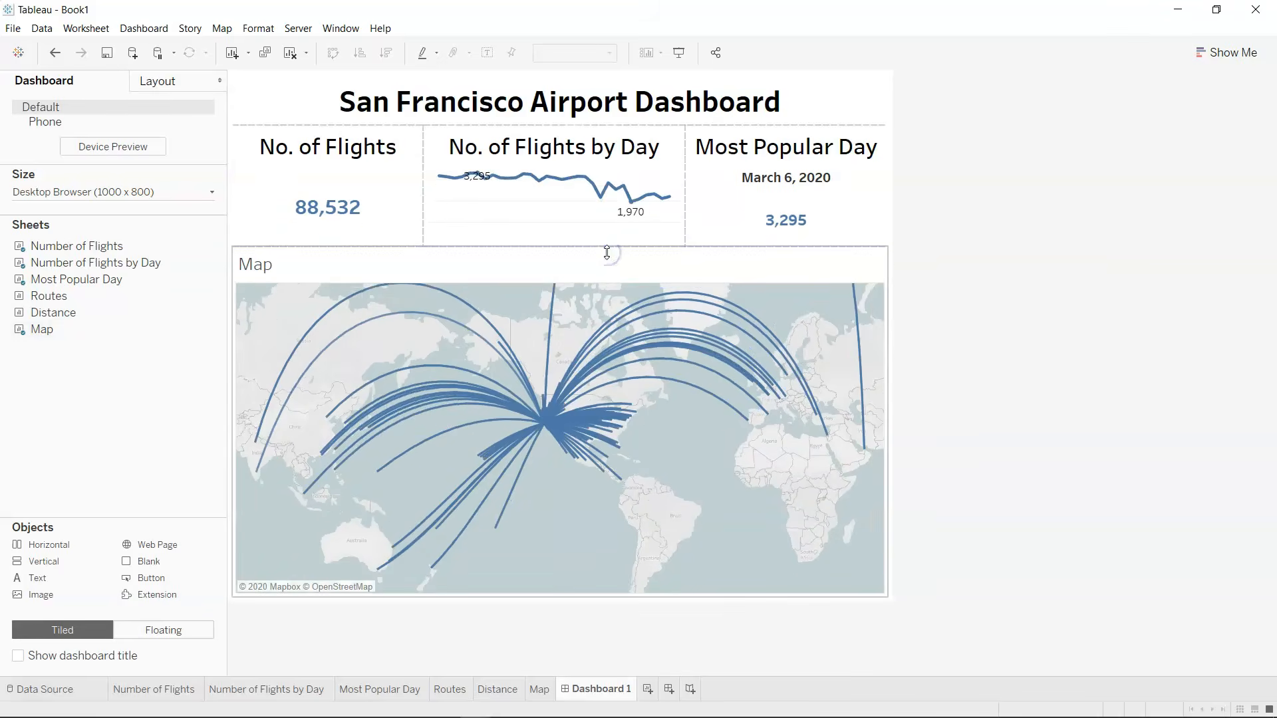
drag(617, 246, 628, 226)
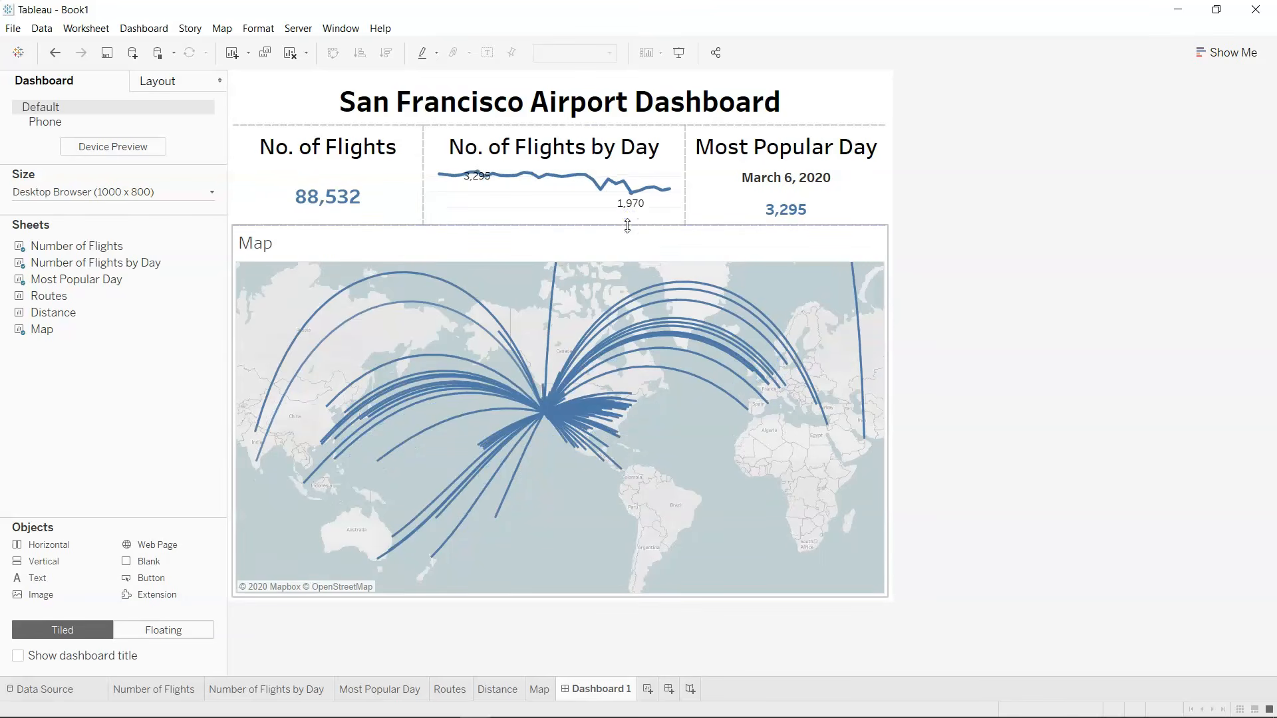
Hide the Map sheet's title on the dashboard and deselect the map.
right_click(254, 255)
click(285, 294)
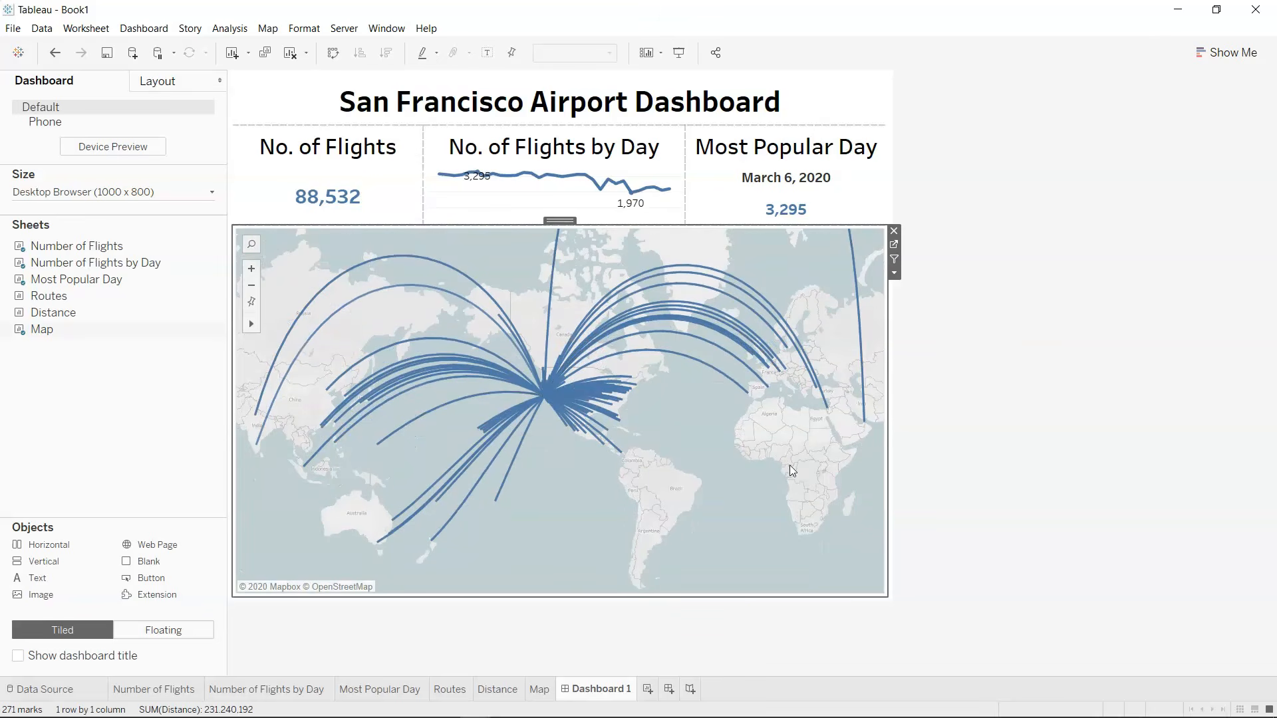
click(1128, 450)
Place the Routes sheet below the map and the Distance sheet beside it in the same row.
mouse_move(479, 179)
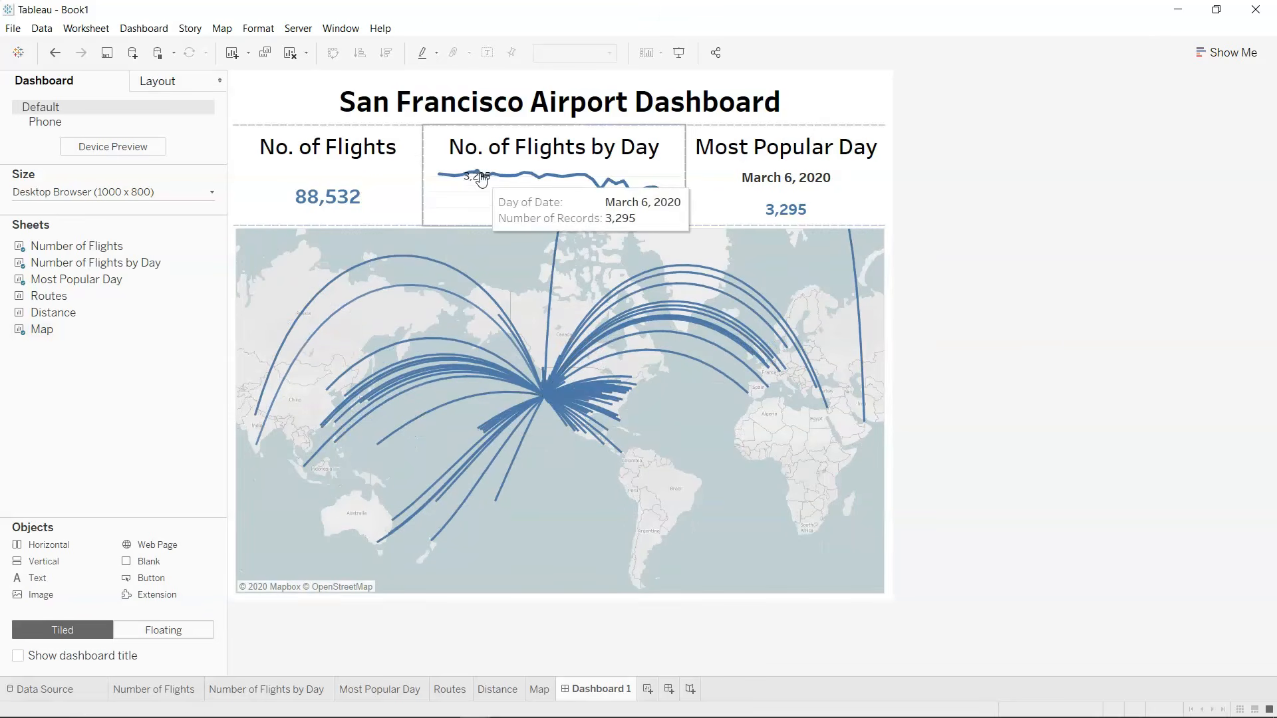
mouse_move(731, 214)
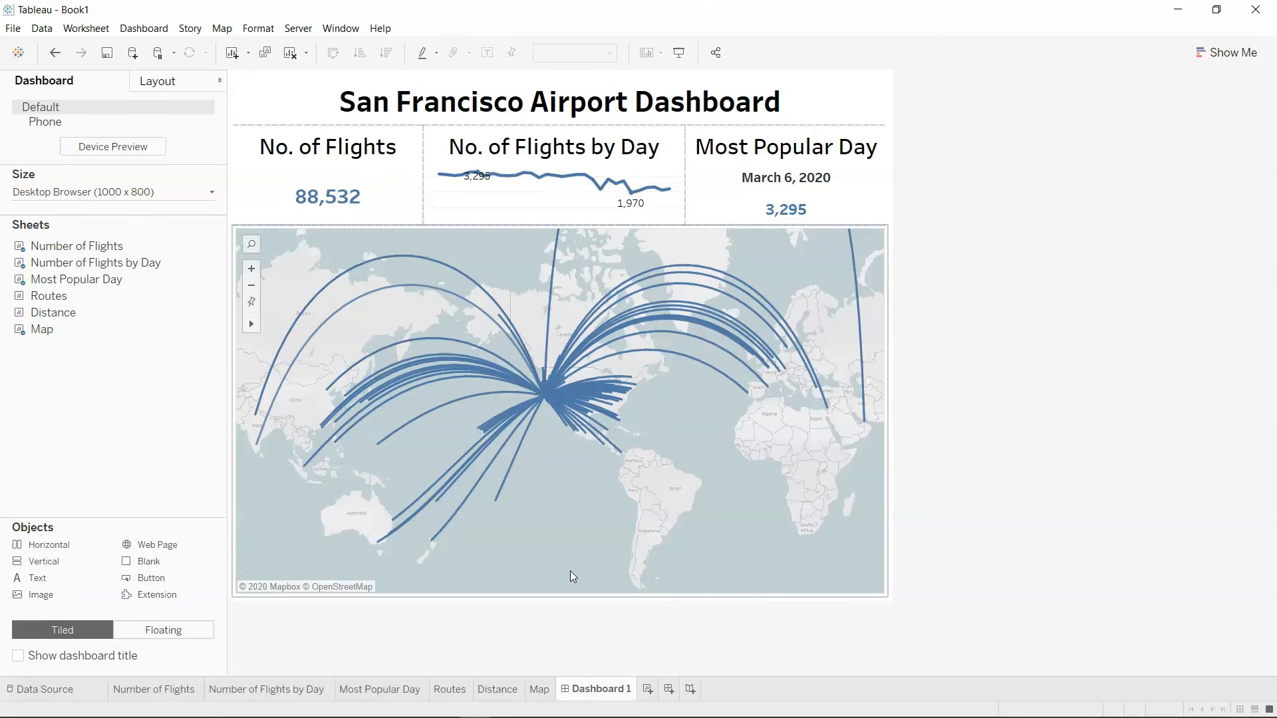
mouse_move(115, 322)
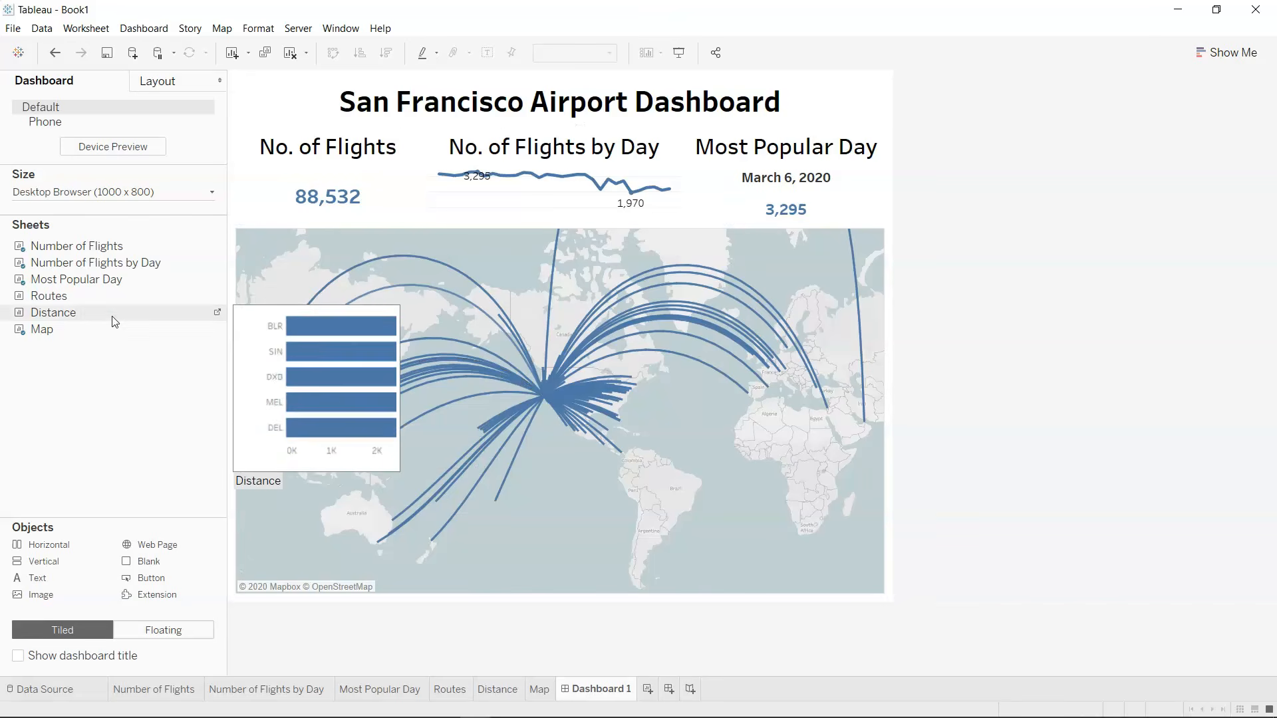
mouse_move(107, 300)
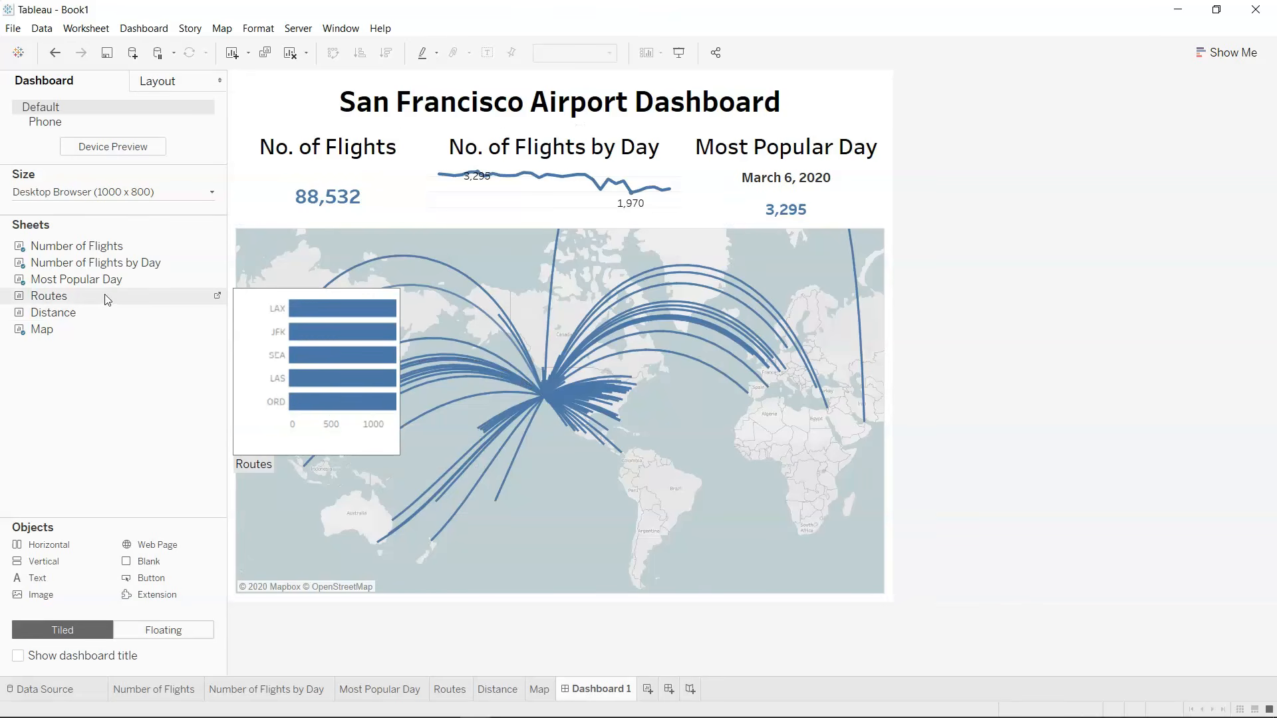
drag(106, 300, 300, 592)
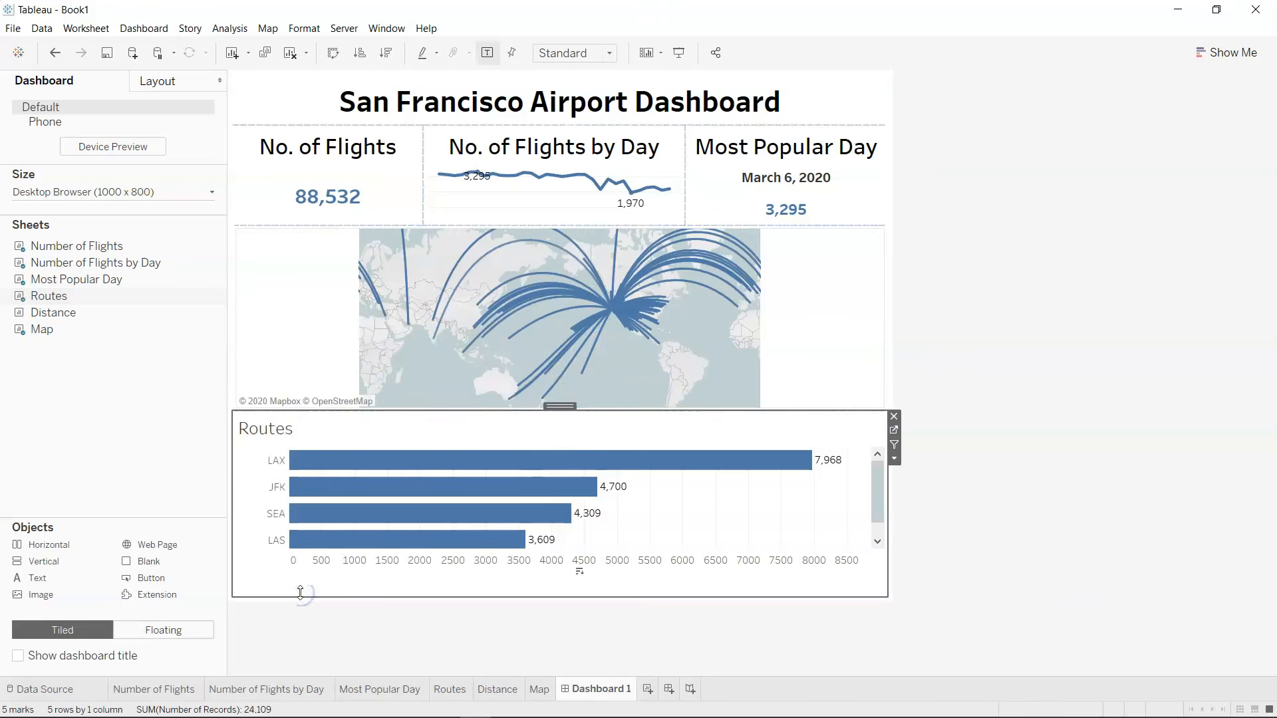
drag(75, 315, 798, 479)
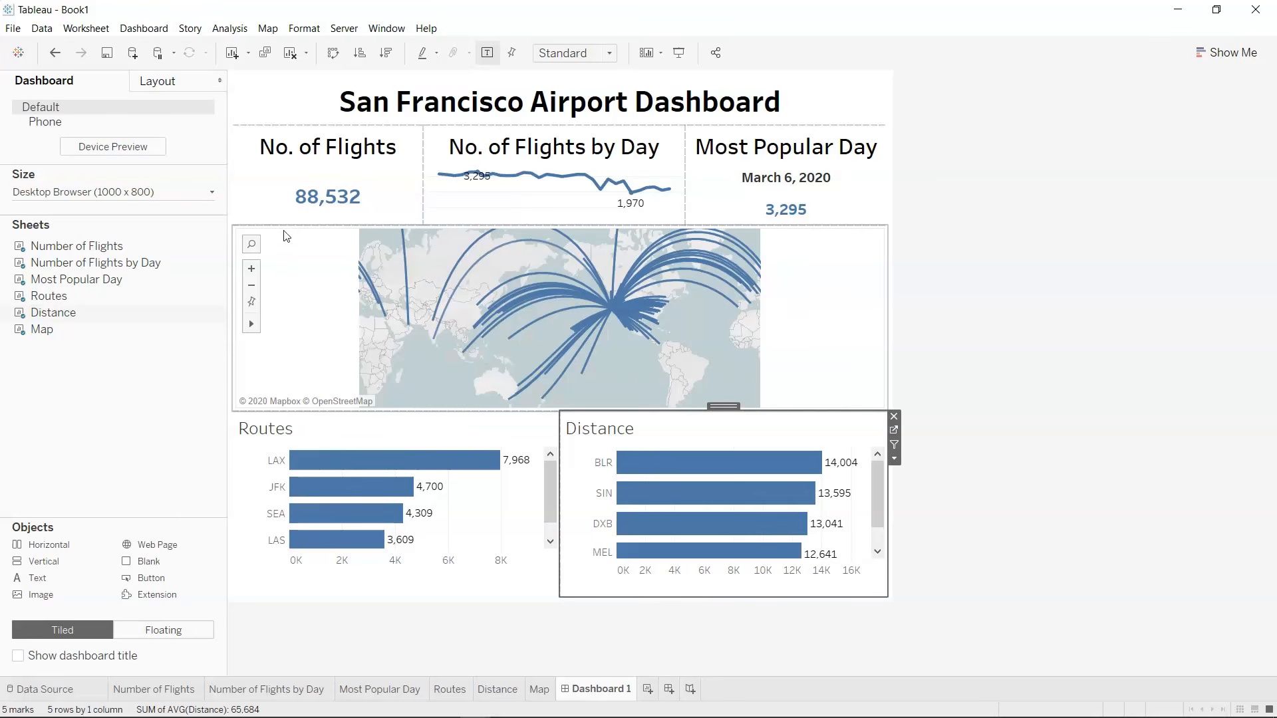
Increase the fixed-size dashboard's height to 1100 px.
click(211, 192)
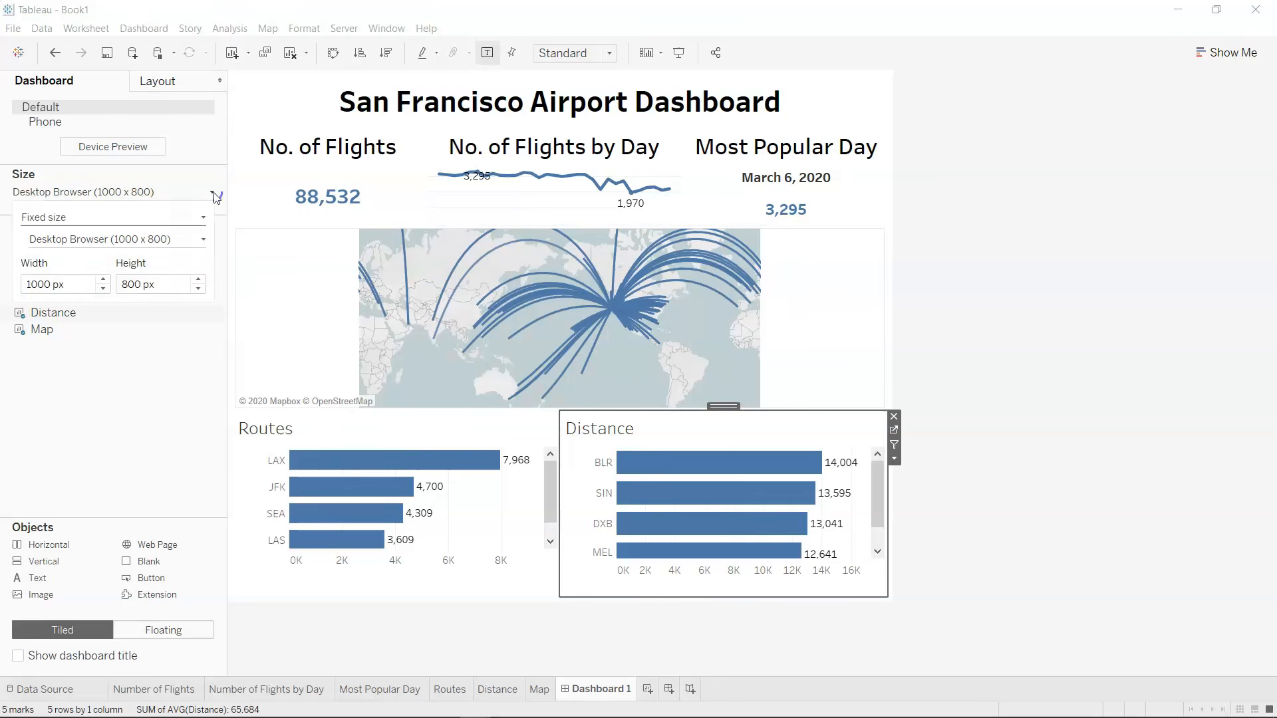
click(199, 281)
click(198, 279)
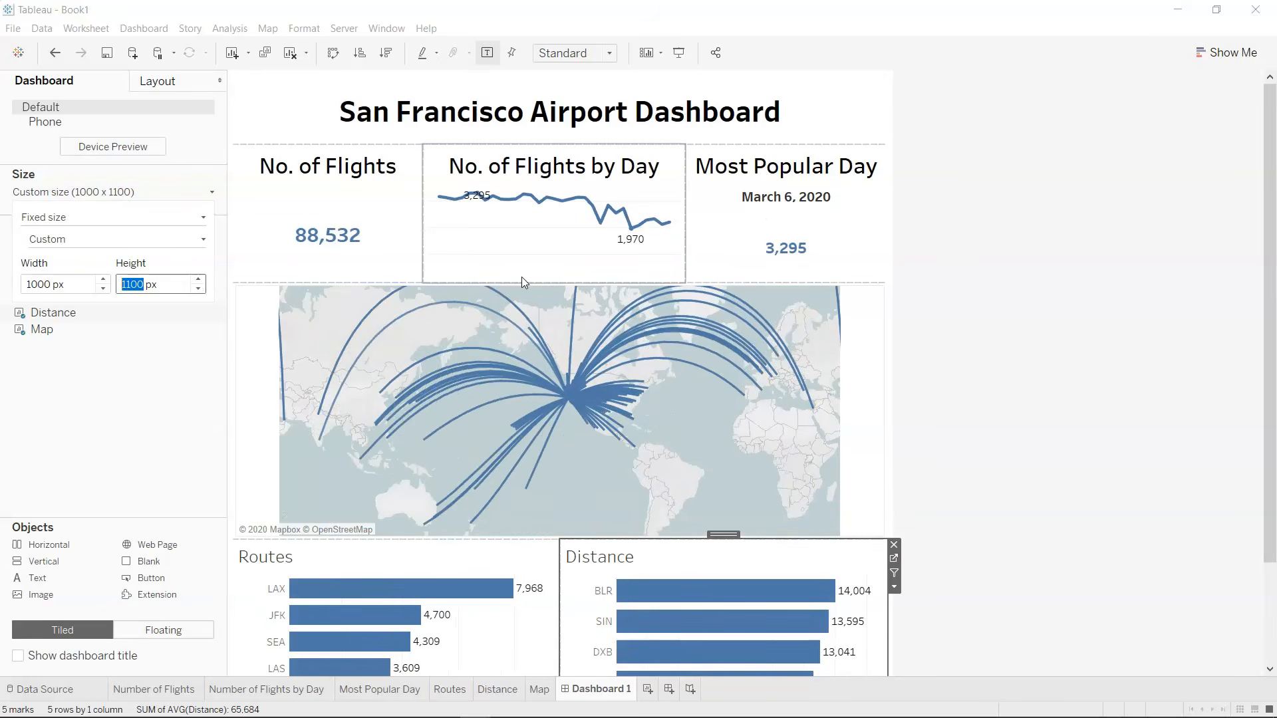
Rebalance the row heights by tightening the title band and the flight summary row, and raising the map's lower edge to give the bar charts room.
drag(522, 282, 532, 220)
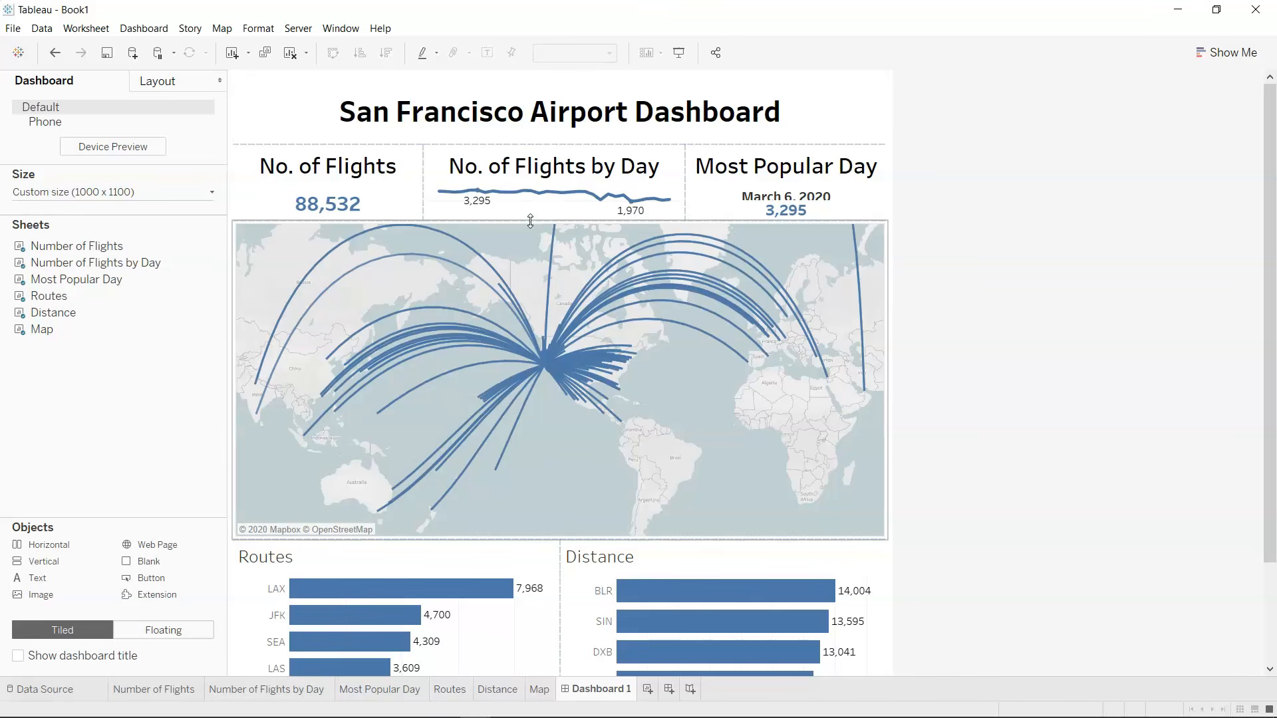
drag(657, 539, 664, 506)
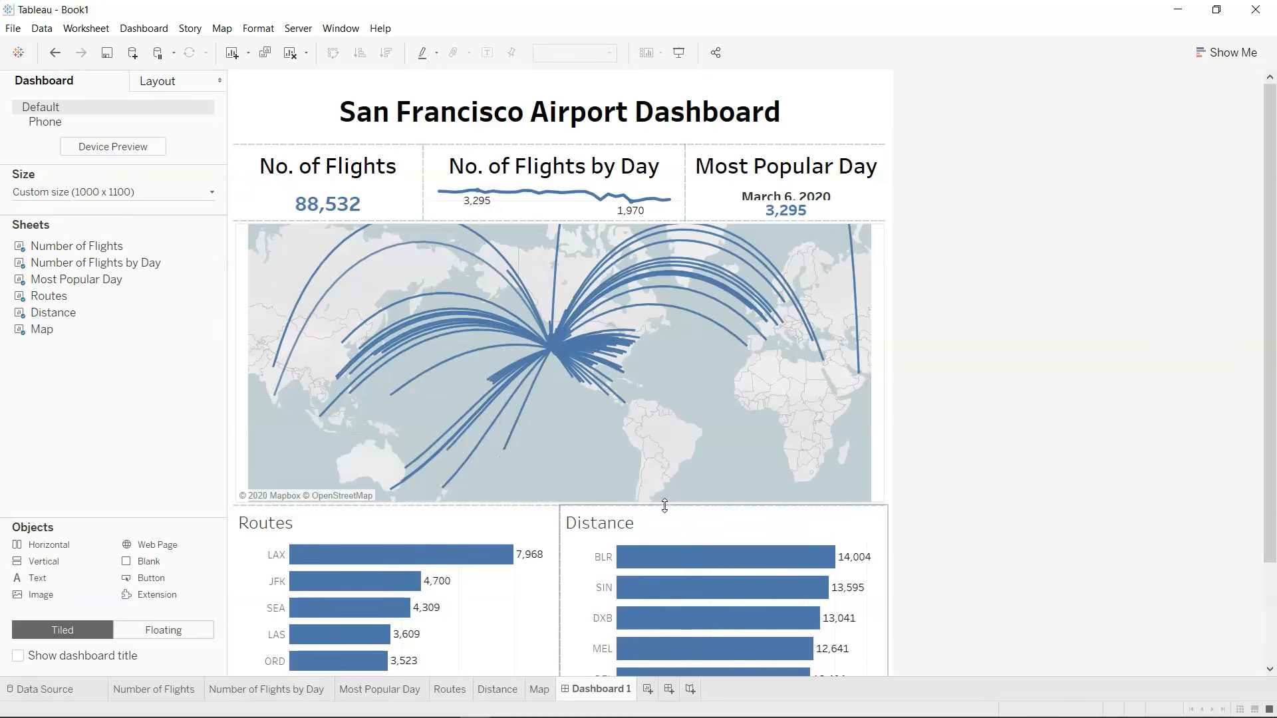
drag(536, 146, 542, 119)
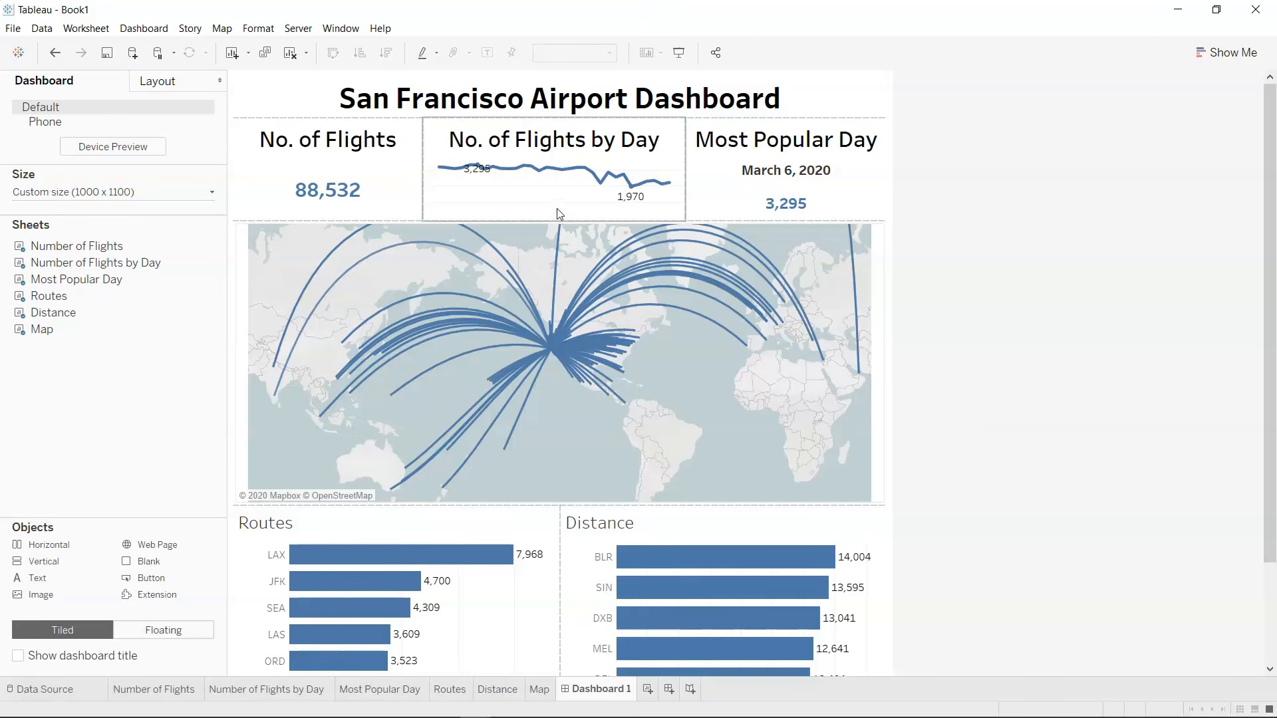
drag(558, 220, 582, 257)
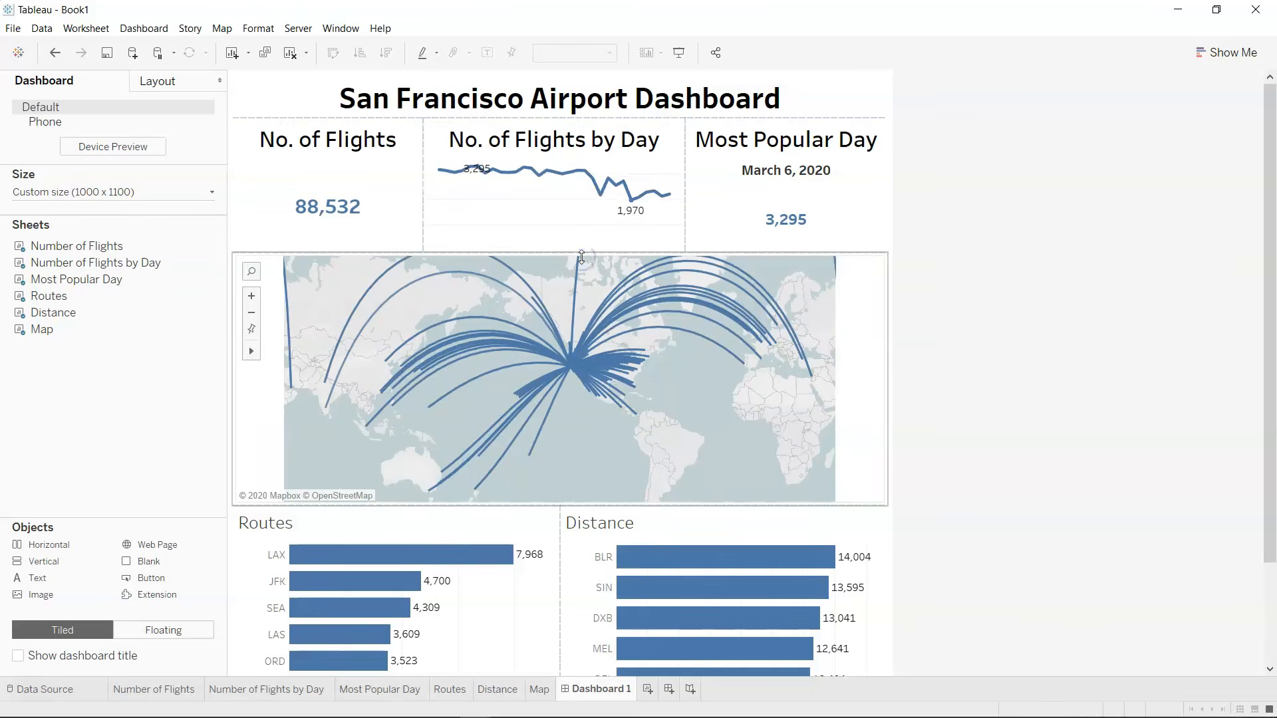
drag(584, 258, 598, 212)
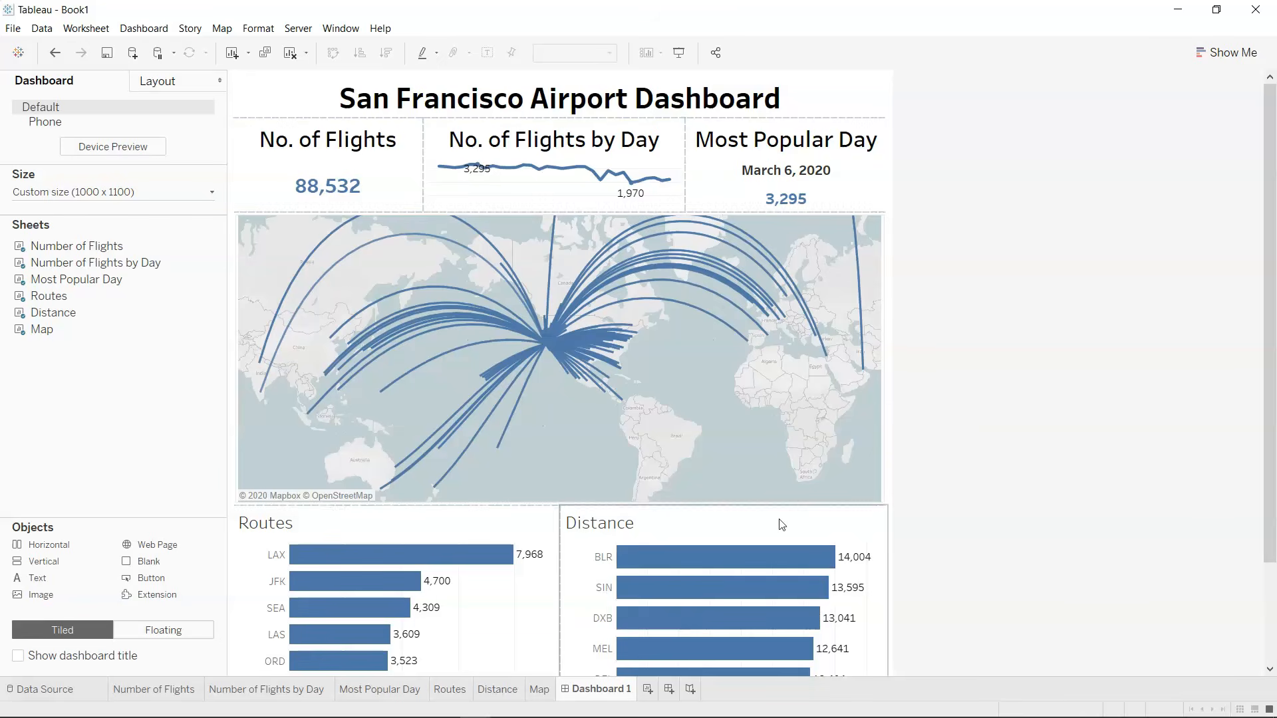
Prefix the Routes sheet's title with "Top 5" so it reads "Top 5 Routes".
scroll(1009, 499, down, 3)
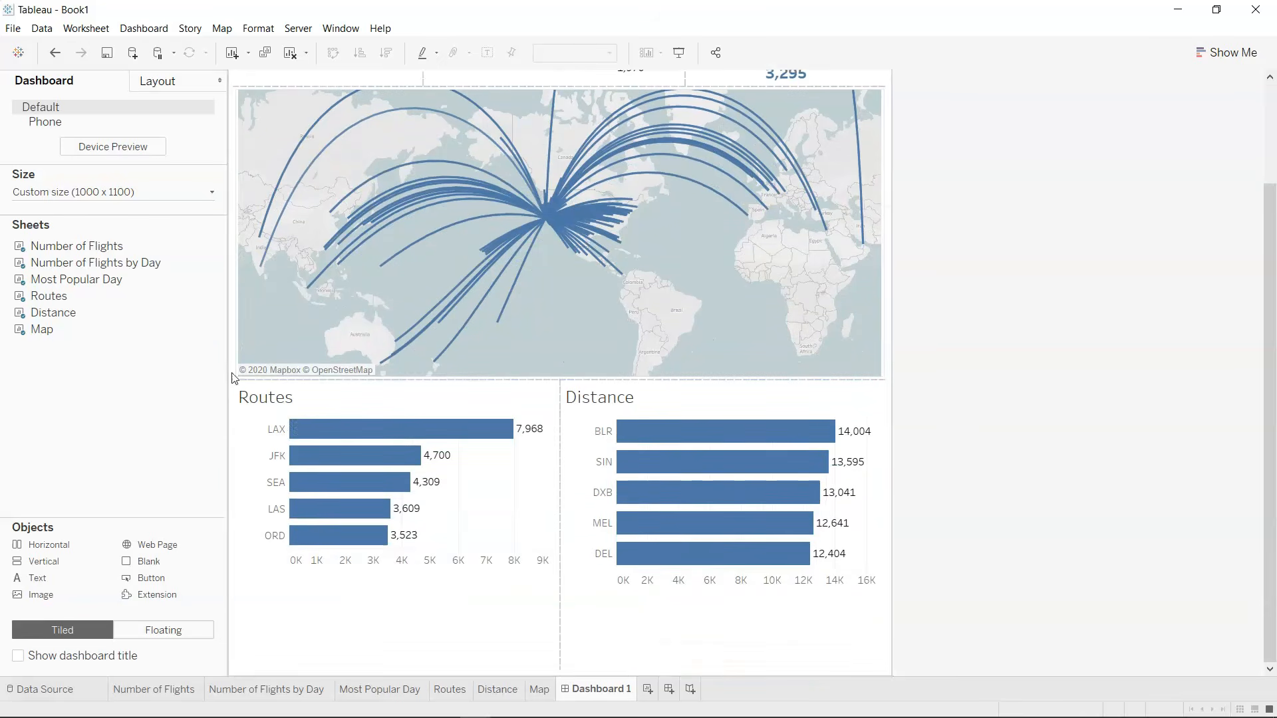
double_click(272, 399)
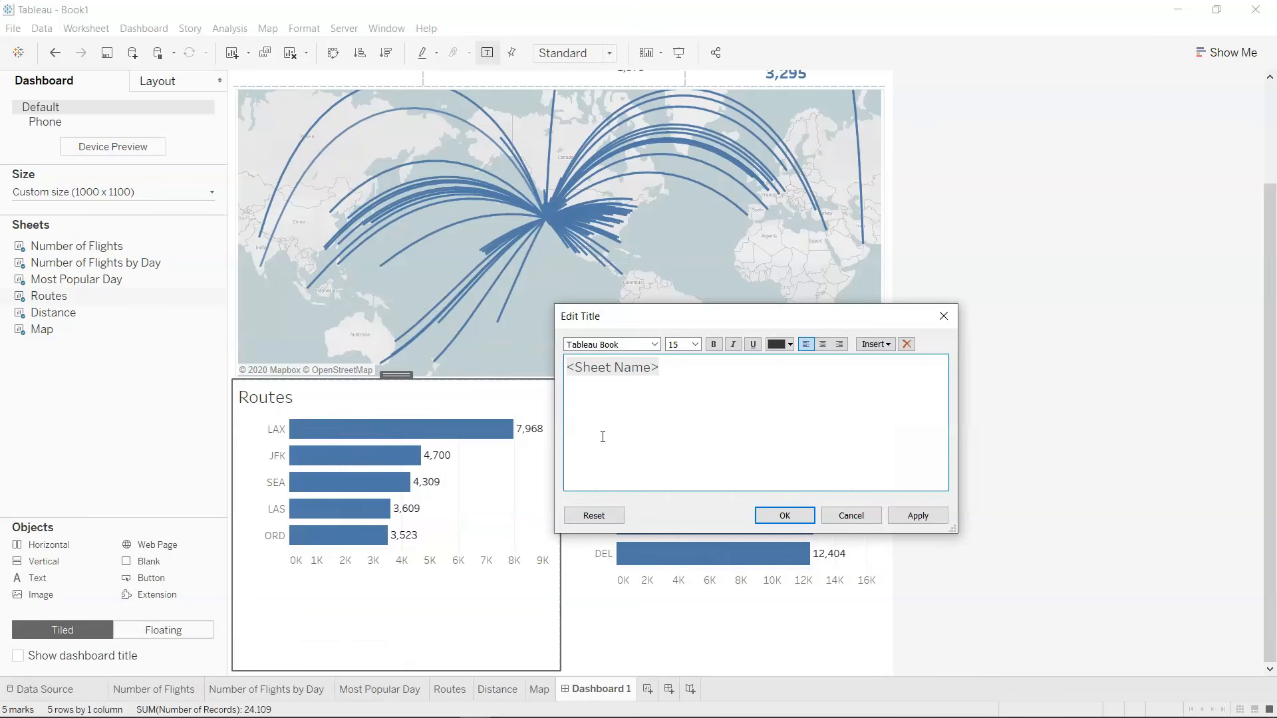
text(Top 5)
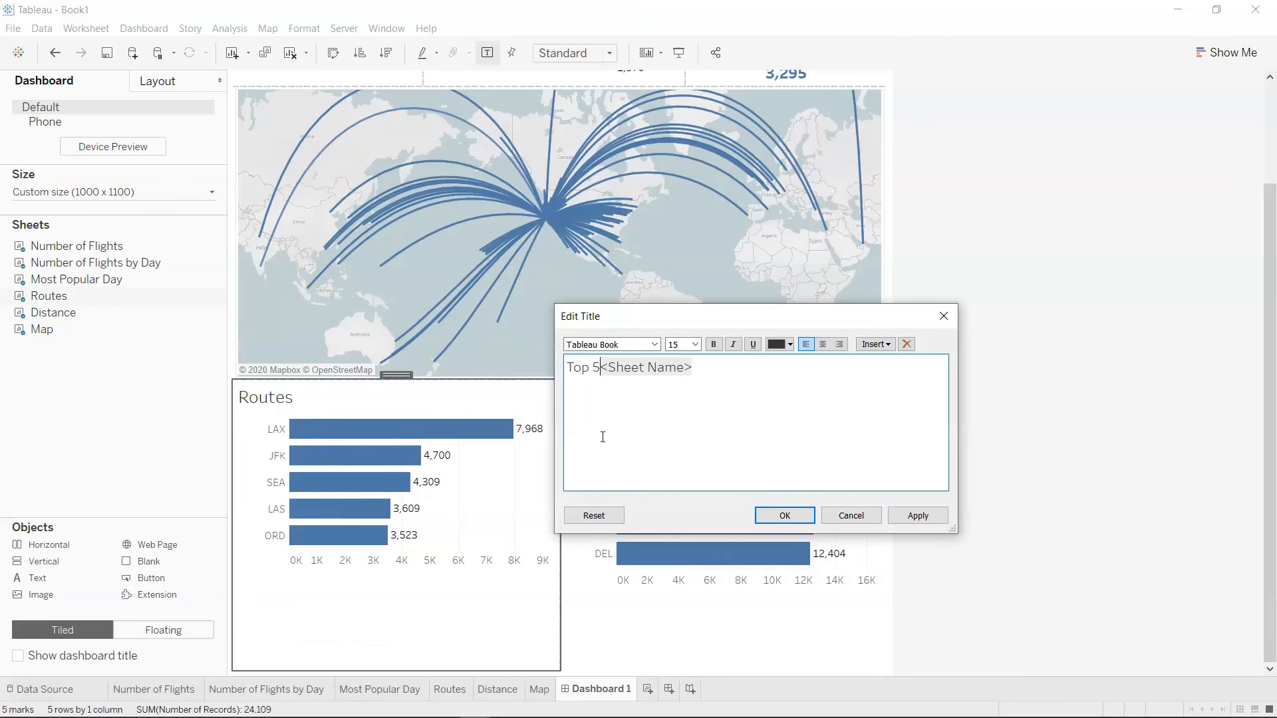
click(785, 516)
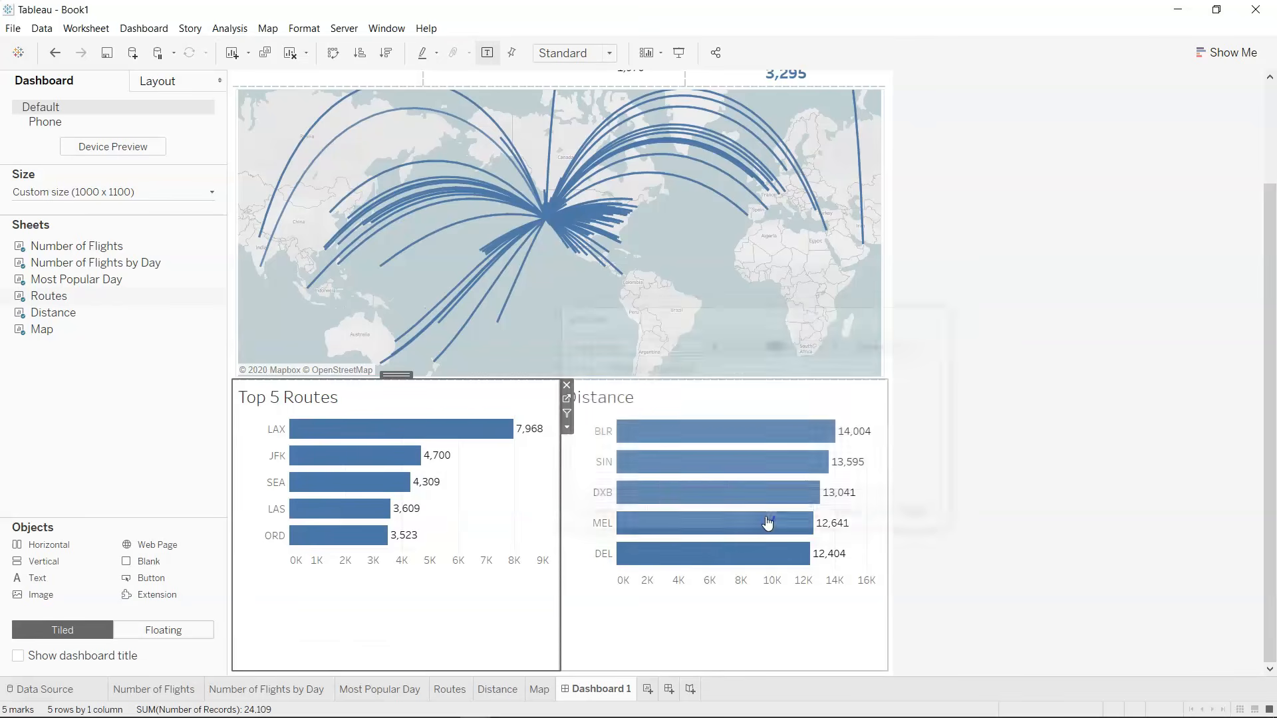
Extend the Distance sheet's title so it reads "Top 5 Average Distance from San Francisco".
double_click(613, 403)
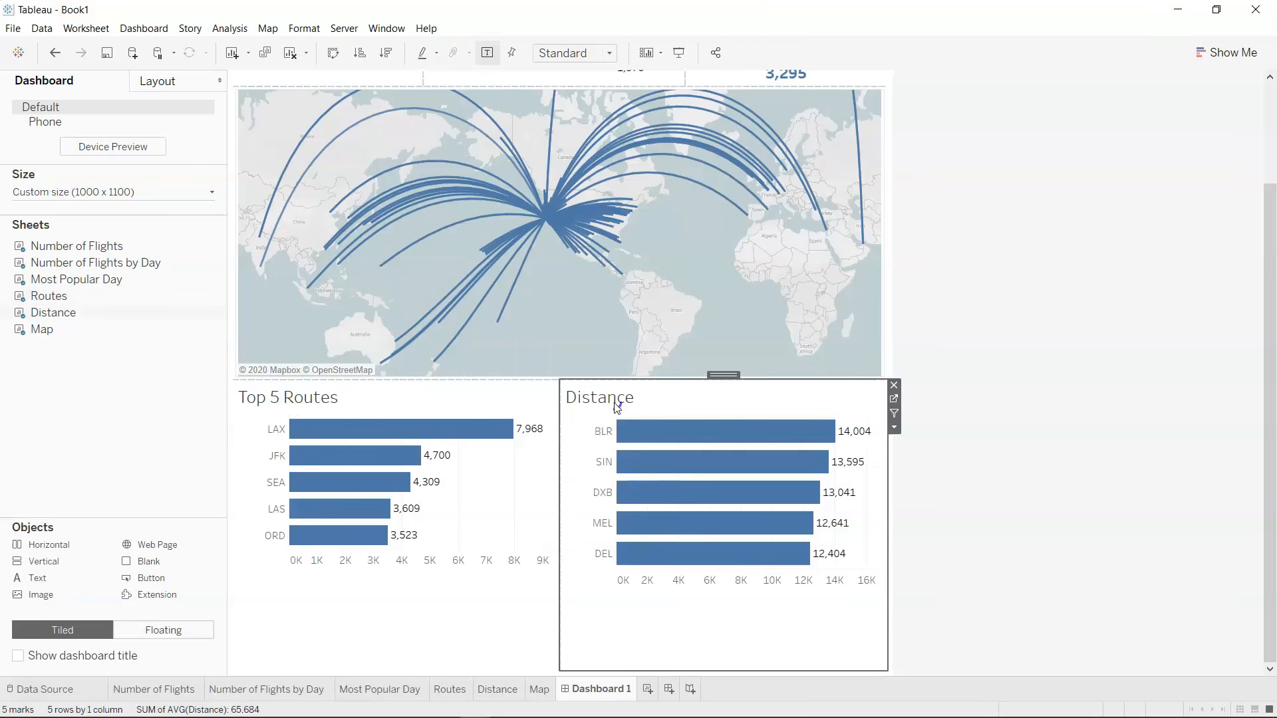
text(Top 5 A)
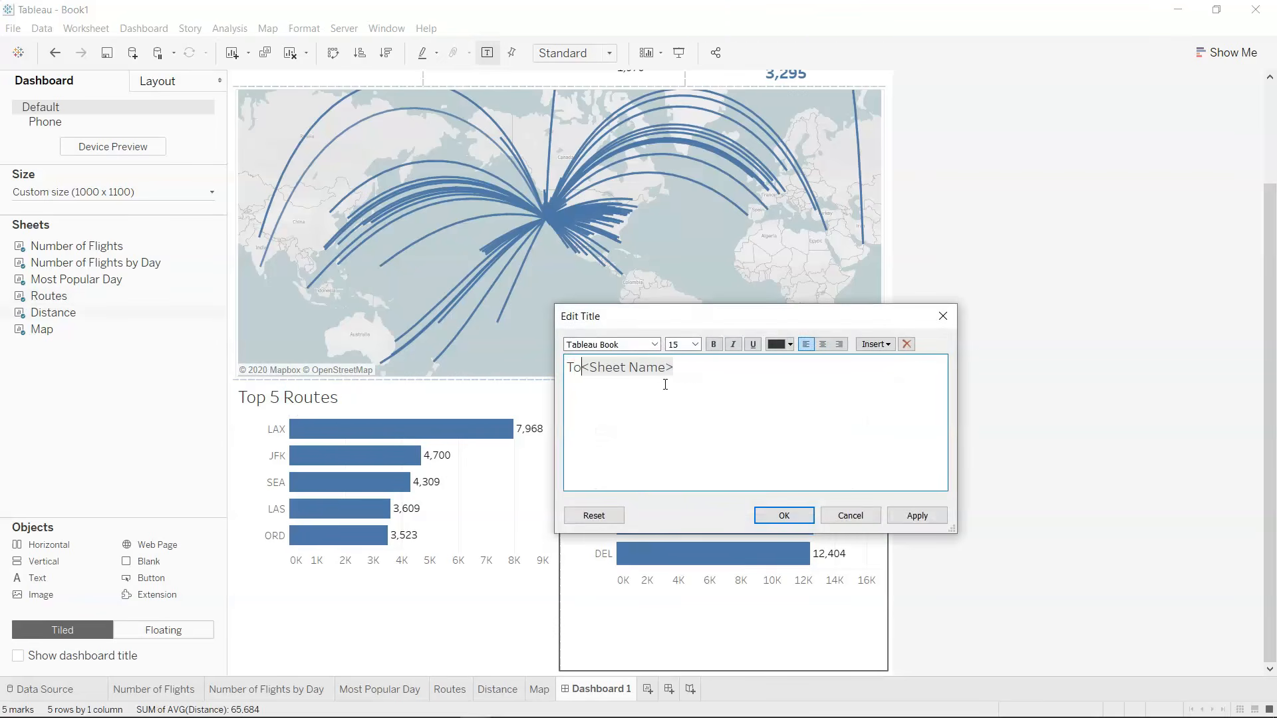
text(verage Dis)
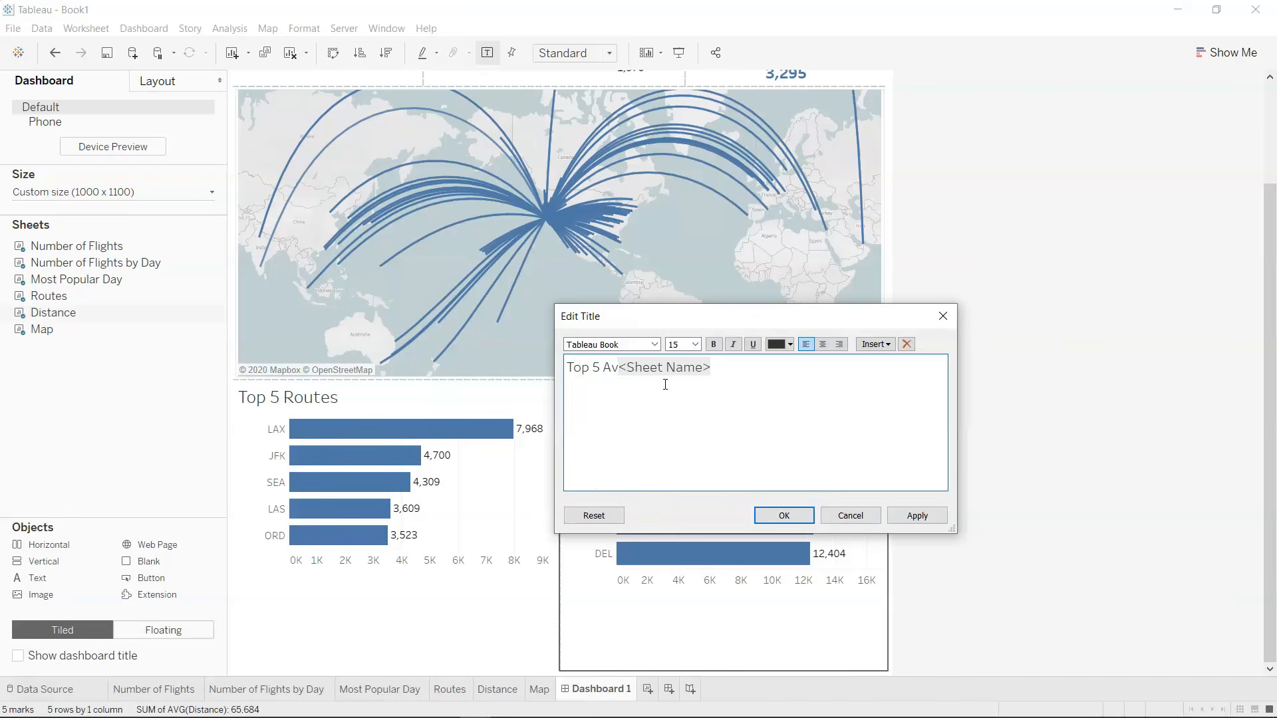
text(tance)
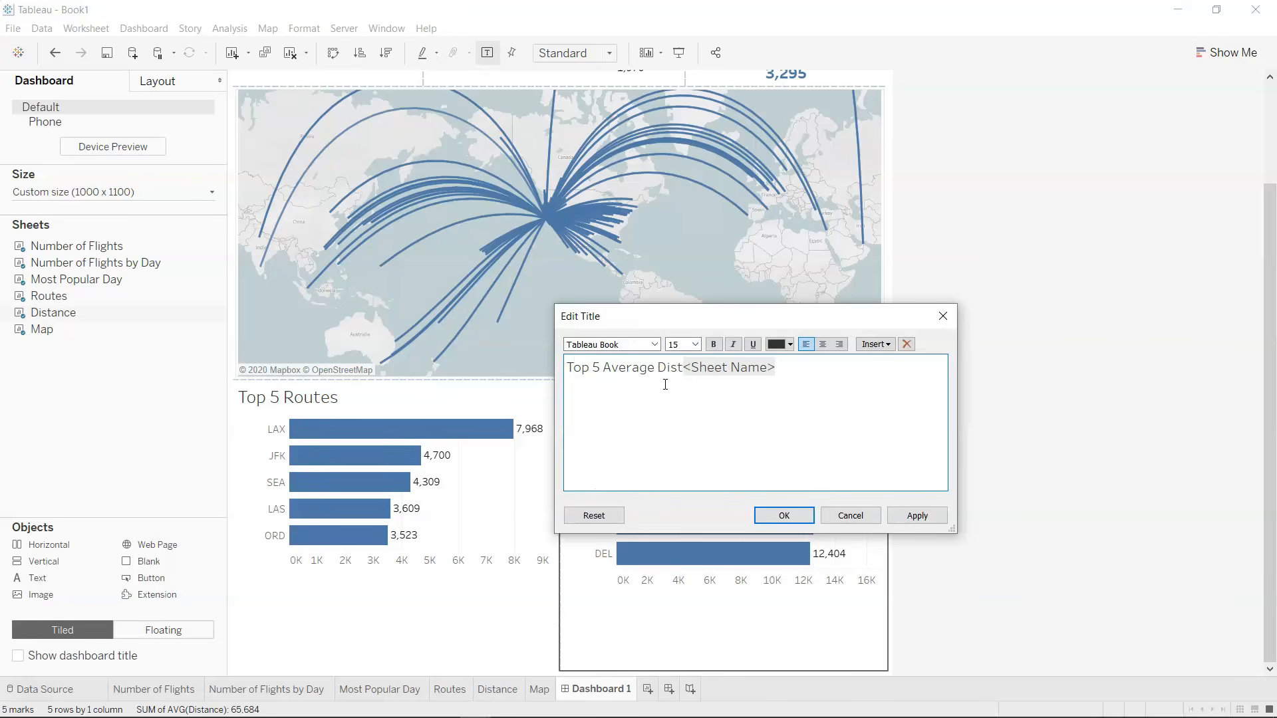
key(BackSpace)
key(BackSpace)
key(BackSpace)
key(BackSpace)
key(BackSpace)
key(BackSpace)
key(BackSpace)
key(BackSpace)
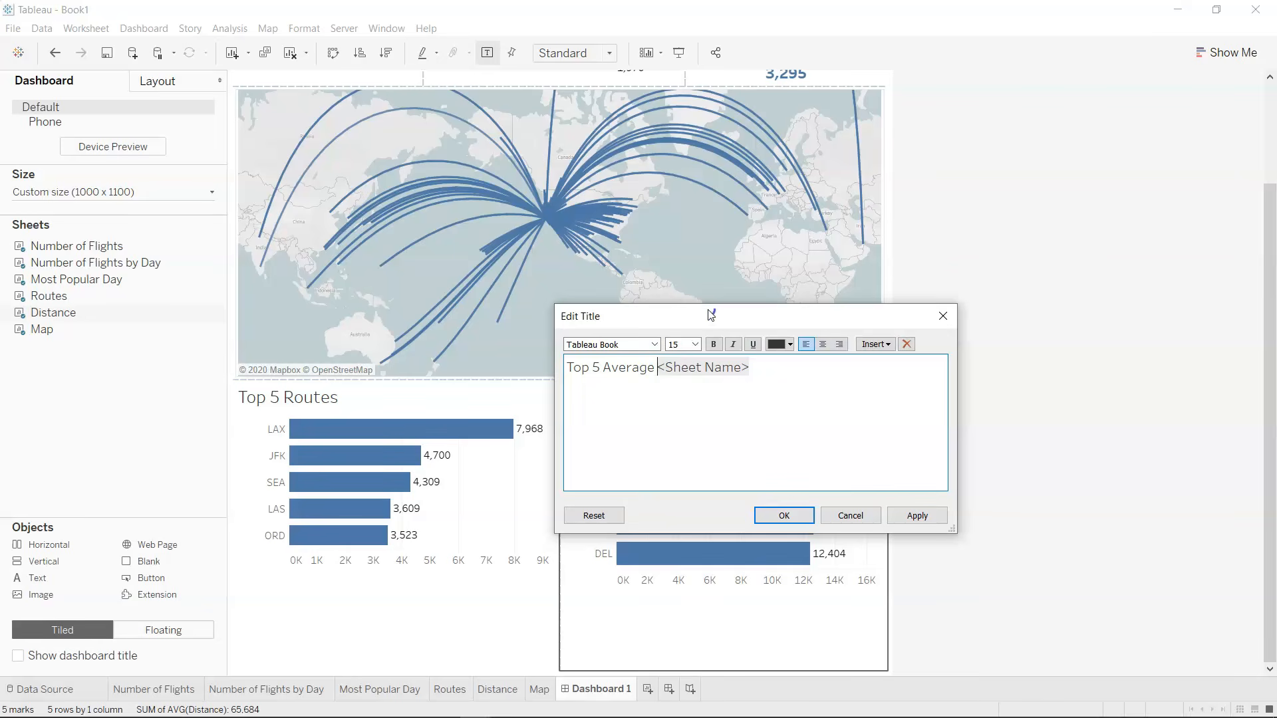
drag(711, 315, 951, 343)
click(1031, 401)
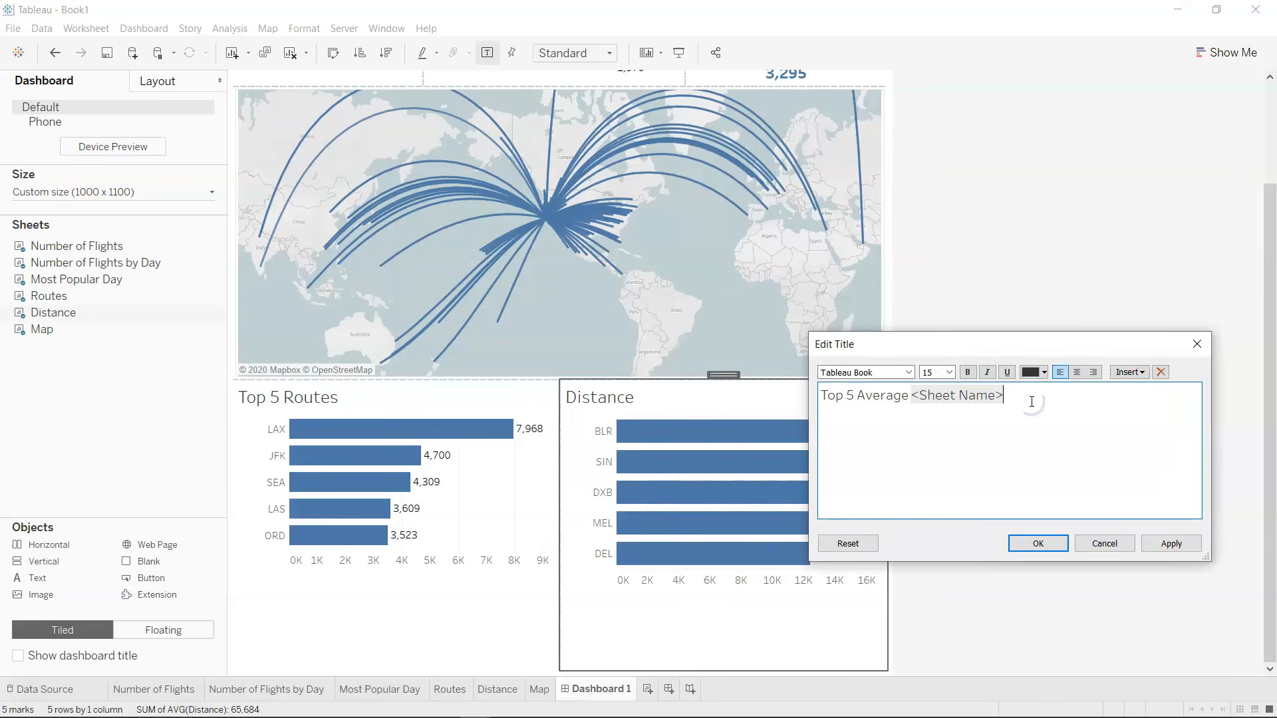
text(from San Francisco)
click(1046, 545)
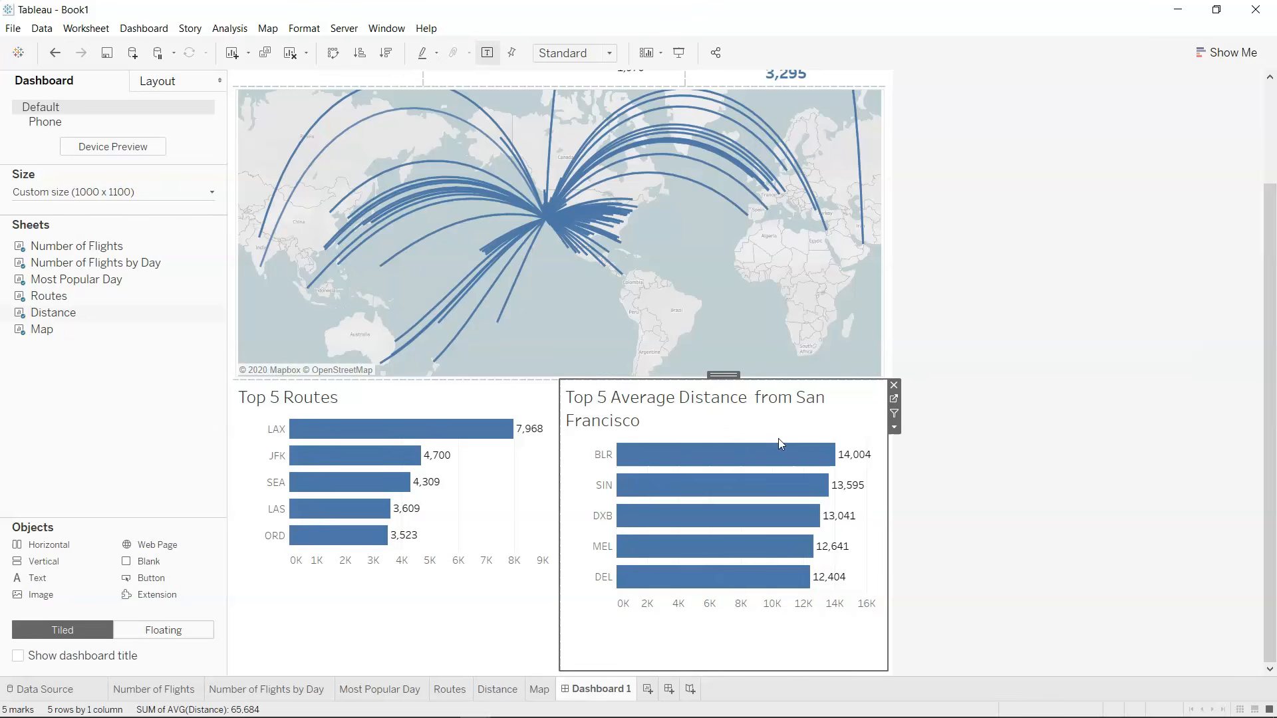
click(1035, 576)
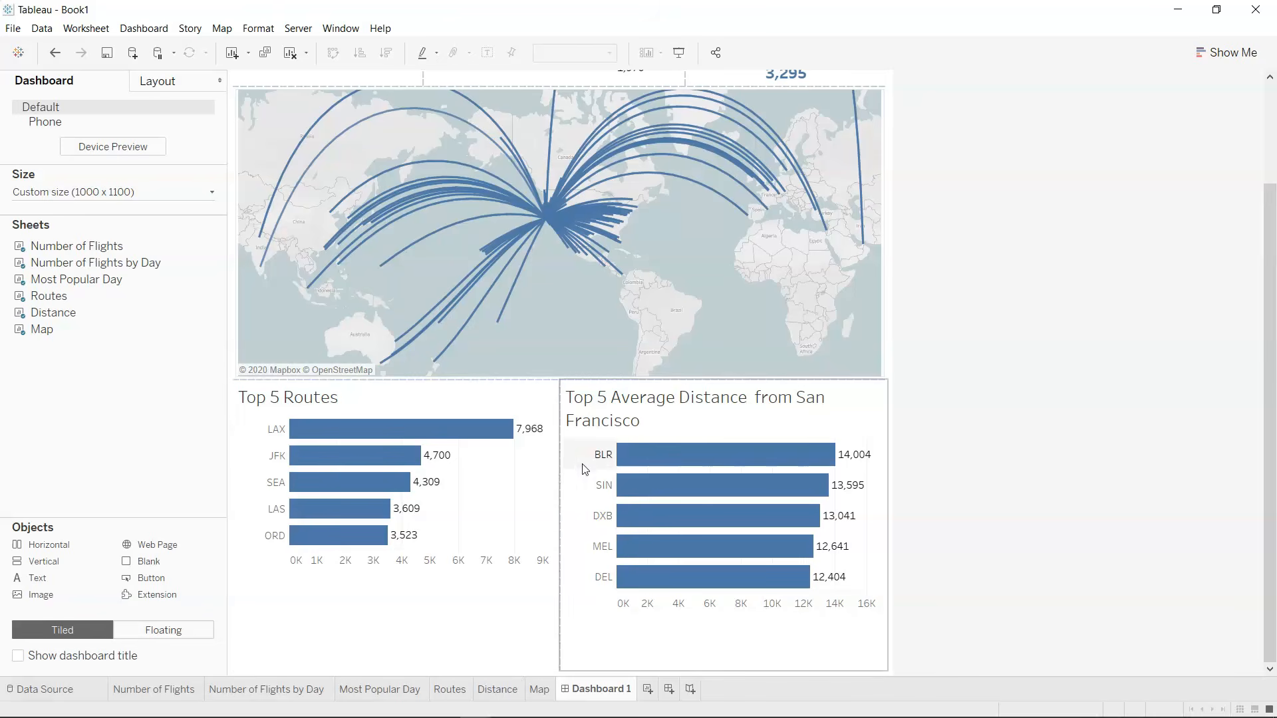
Reduce the bar row height of the Distance chart so its axis lines up with the Top 5 Routes chart on the dashboard.
click(502, 692)
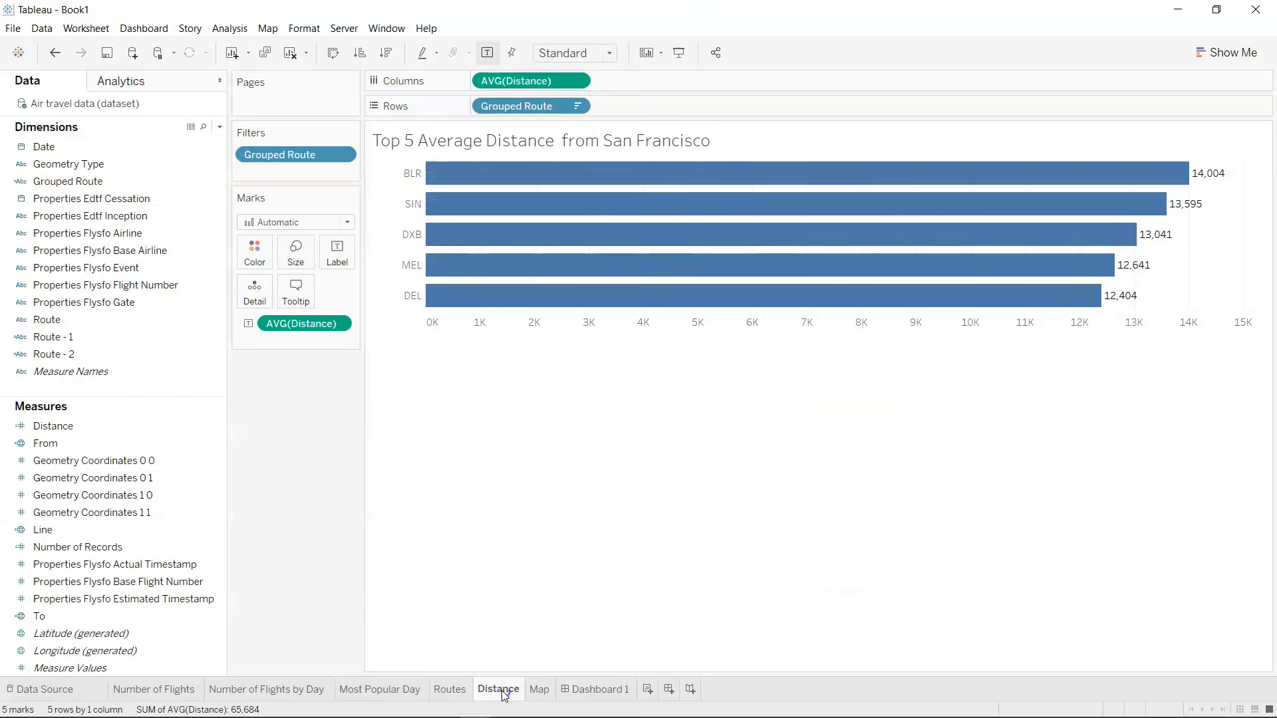
drag(733, 311, 747, 280)
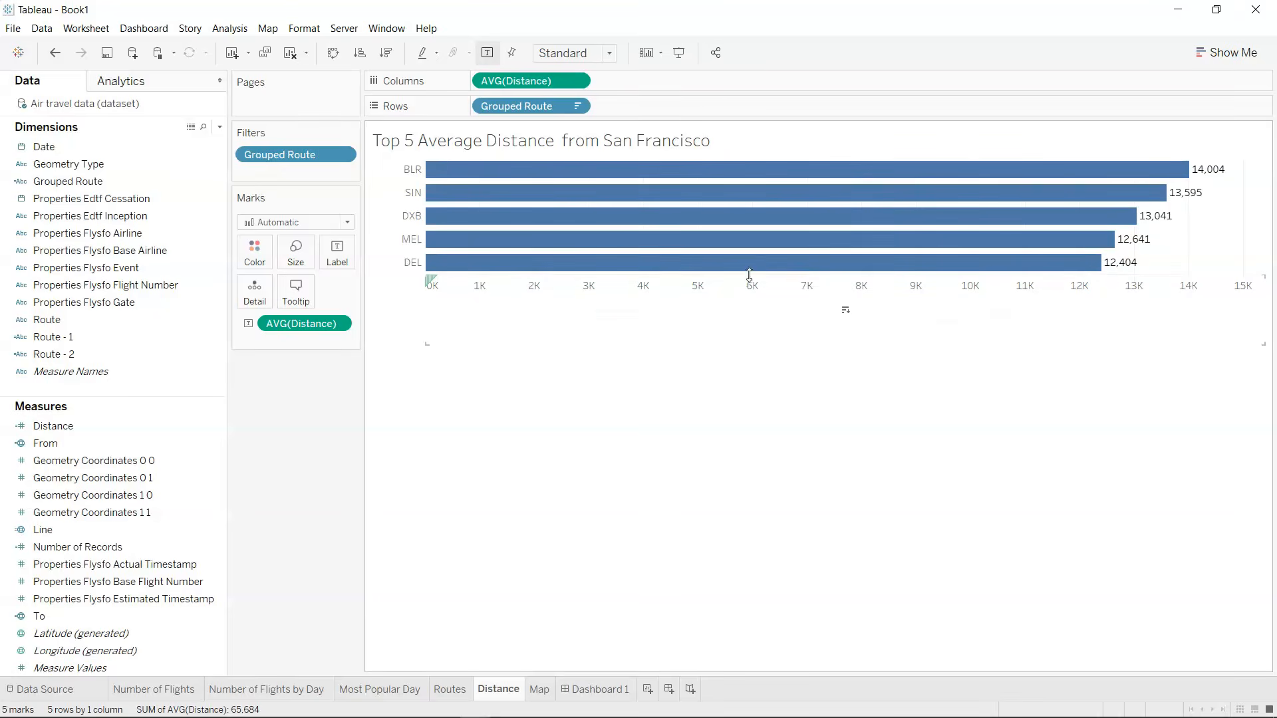
click(751, 272)
click(705, 371)
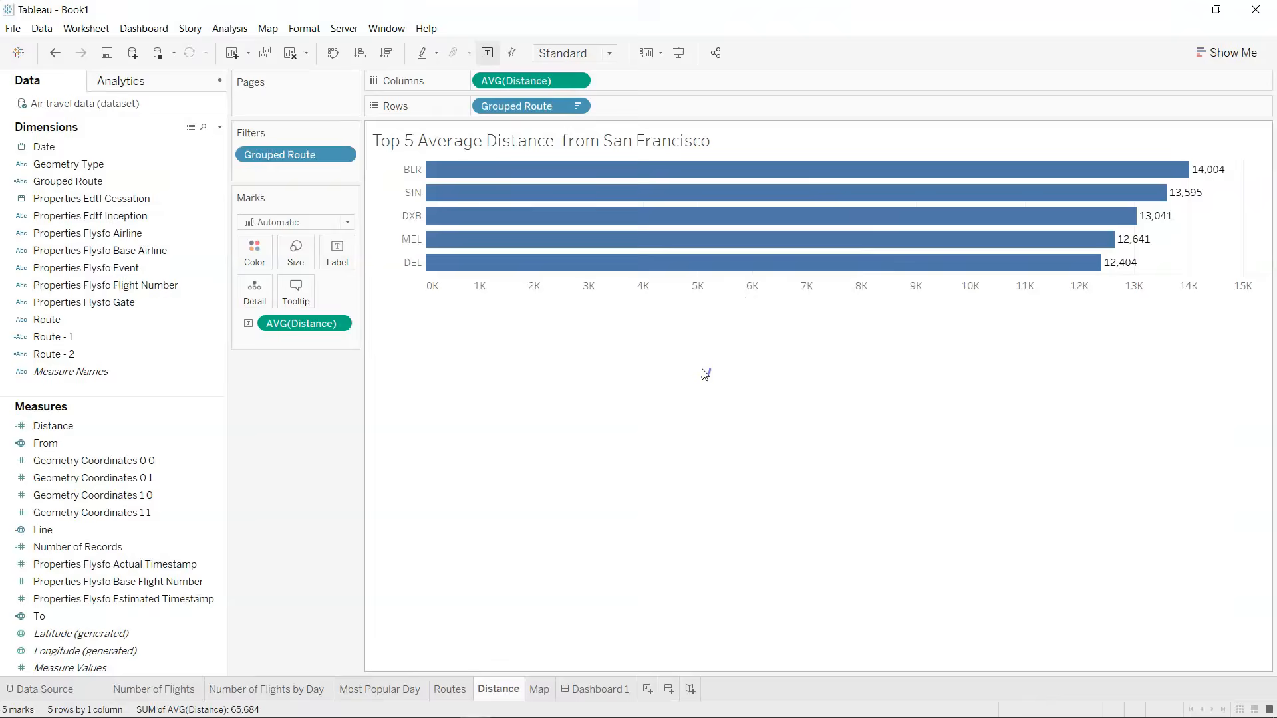
click(589, 688)
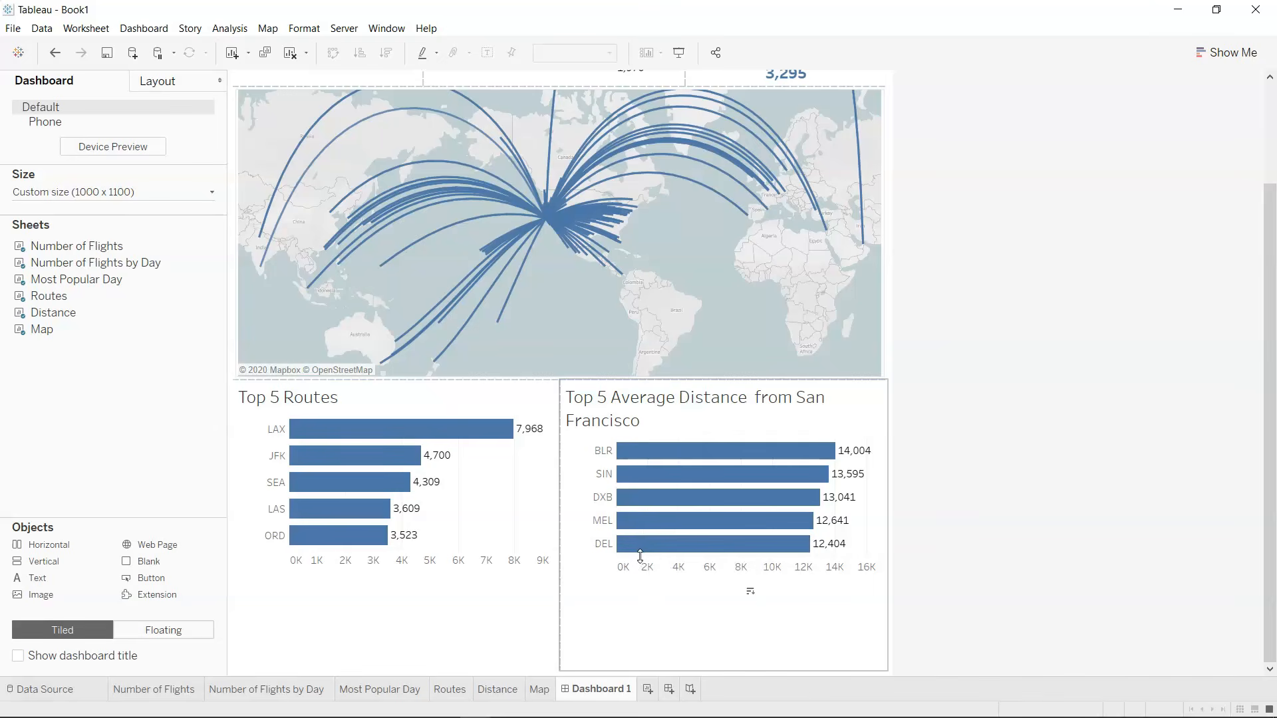
drag(648, 556, 655, 551)
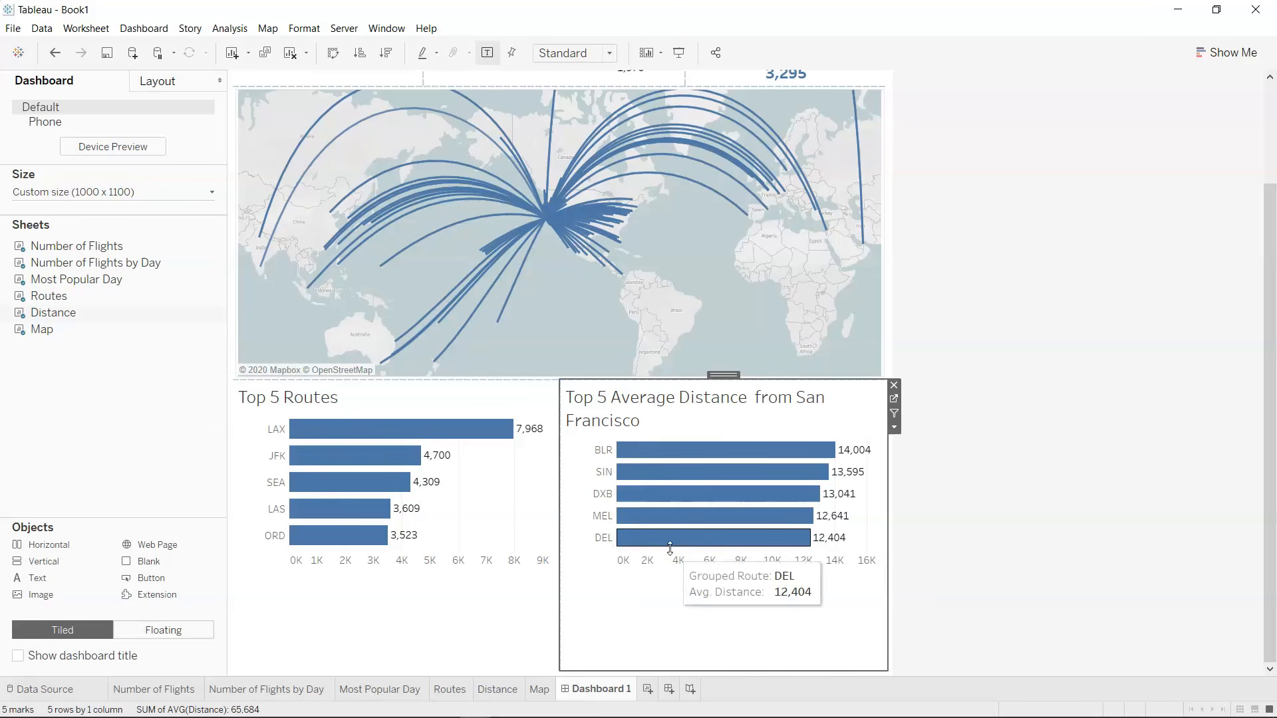
click(989, 559)
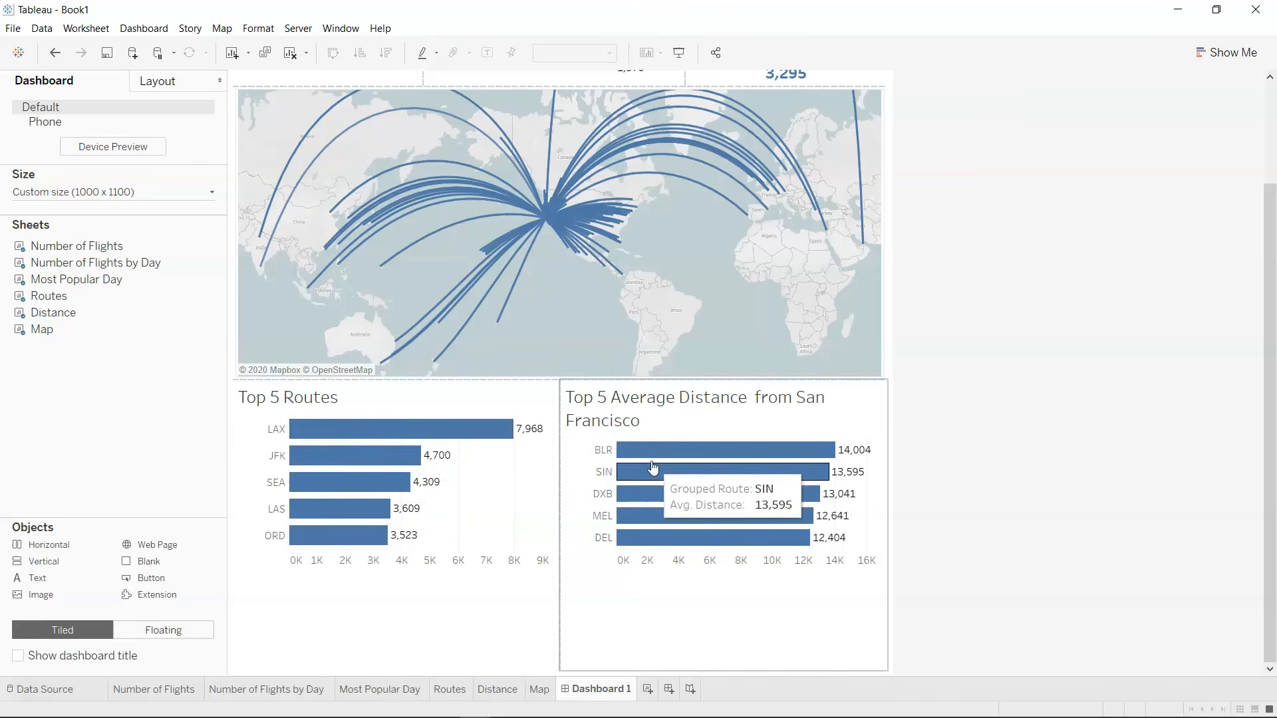
Shorten the distance chart's title to "Top 5 Average Distance" and heighten its bars to line up with the Top 5 Routes chart.
double_click(625, 419)
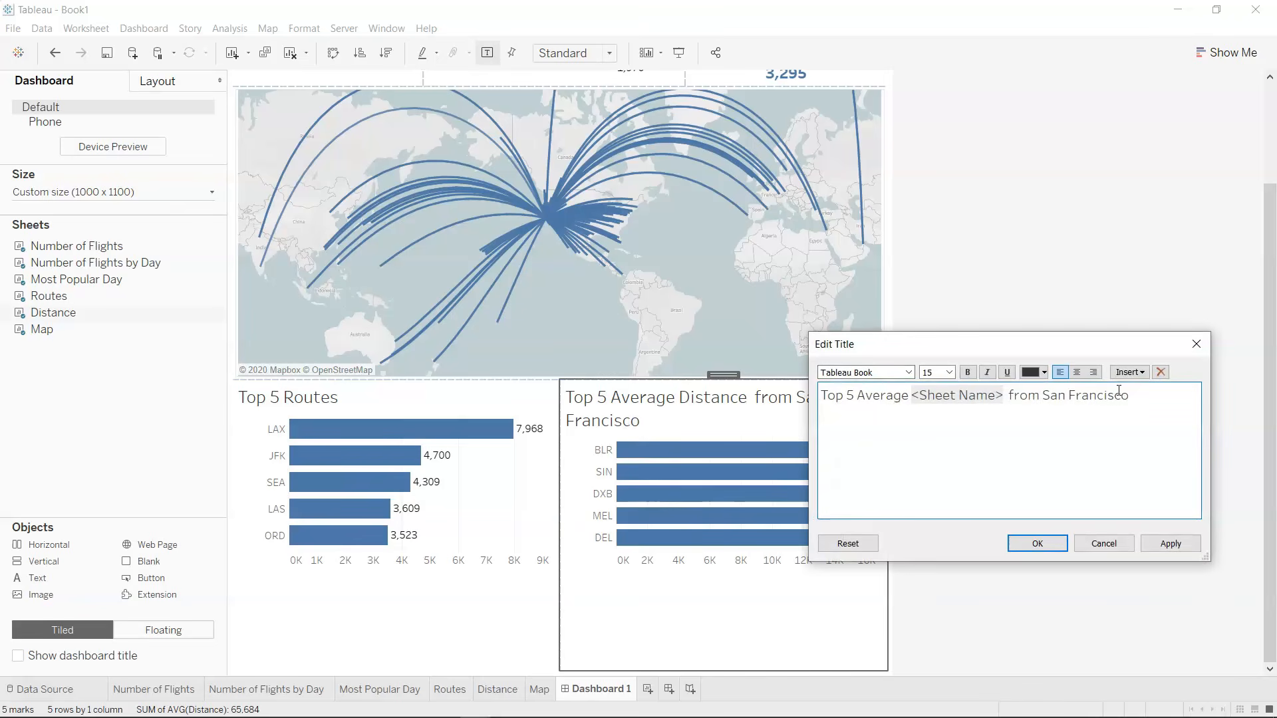
drag(1015, 400, 1162, 396)
key(BackSpace)
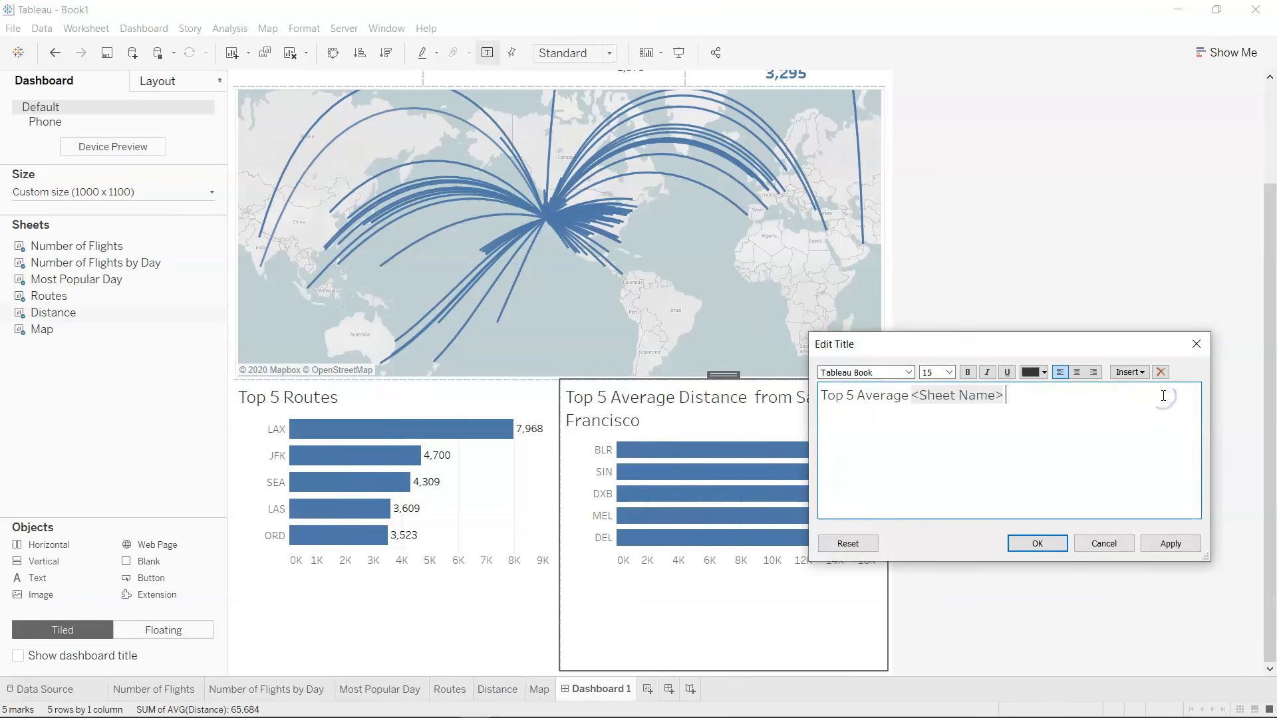
click(1170, 543)
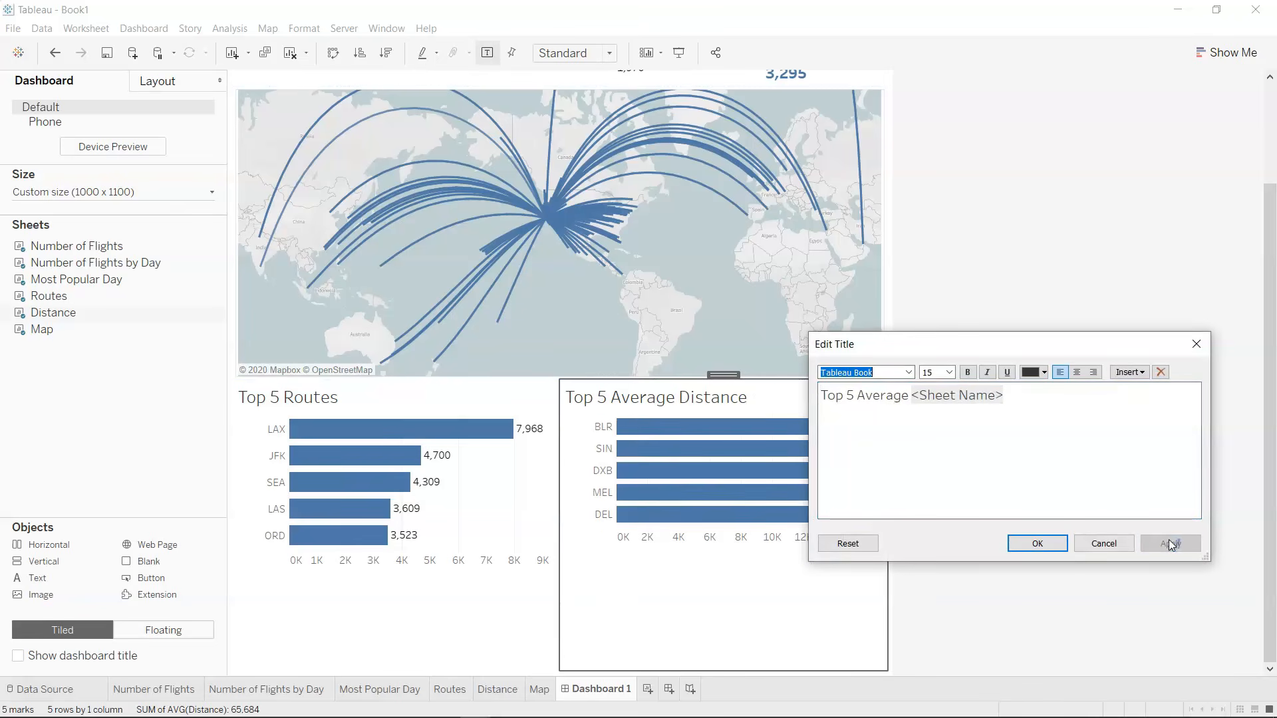
click(1032, 542)
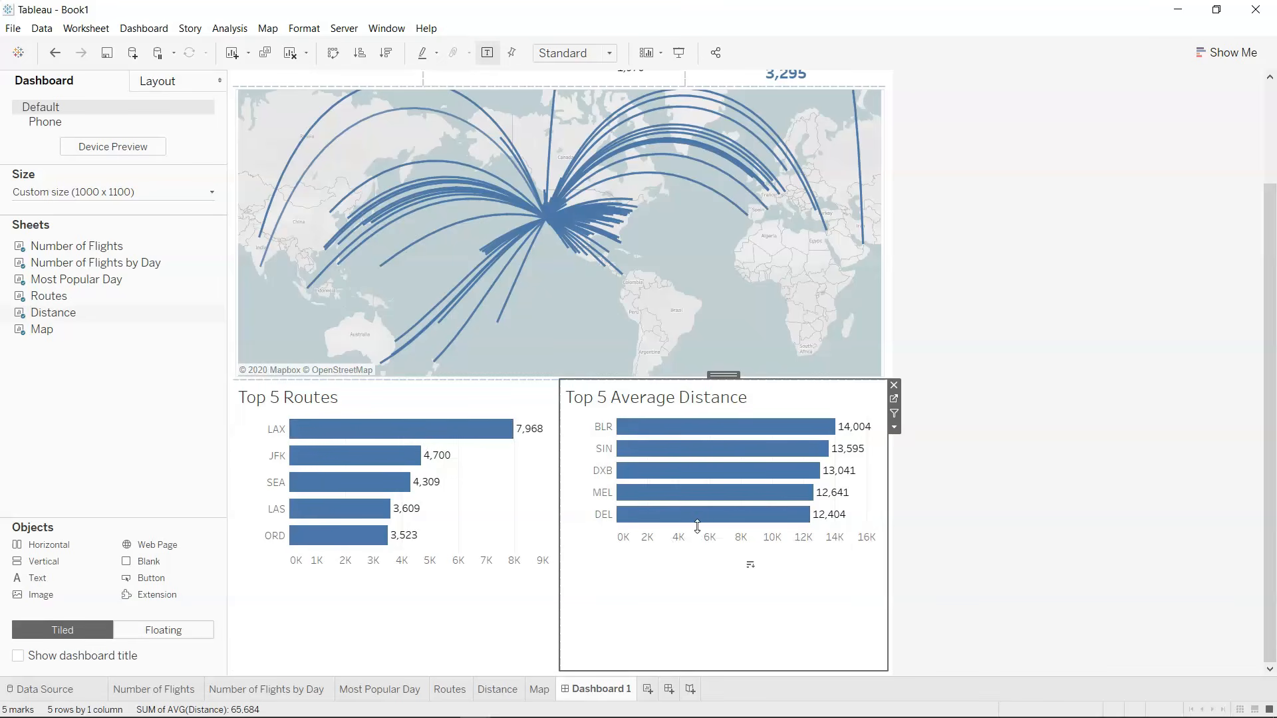
drag(697, 526, 712, 551)
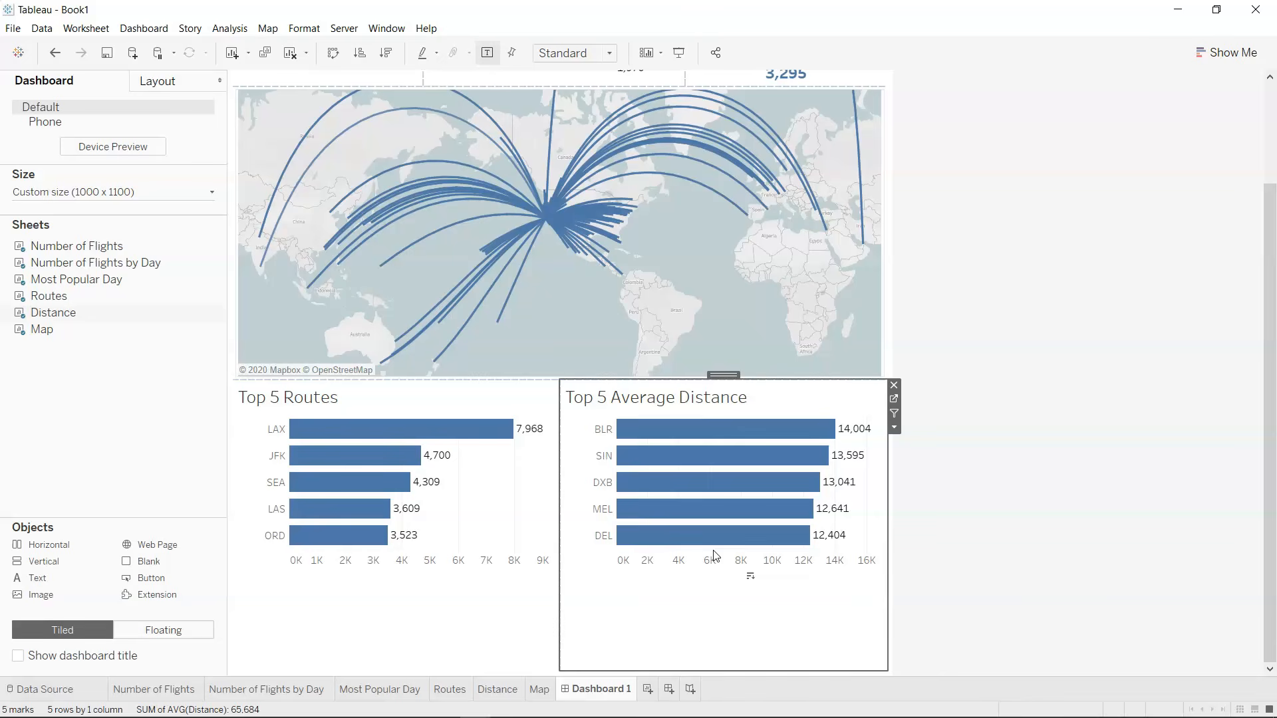
click(1092, 591)
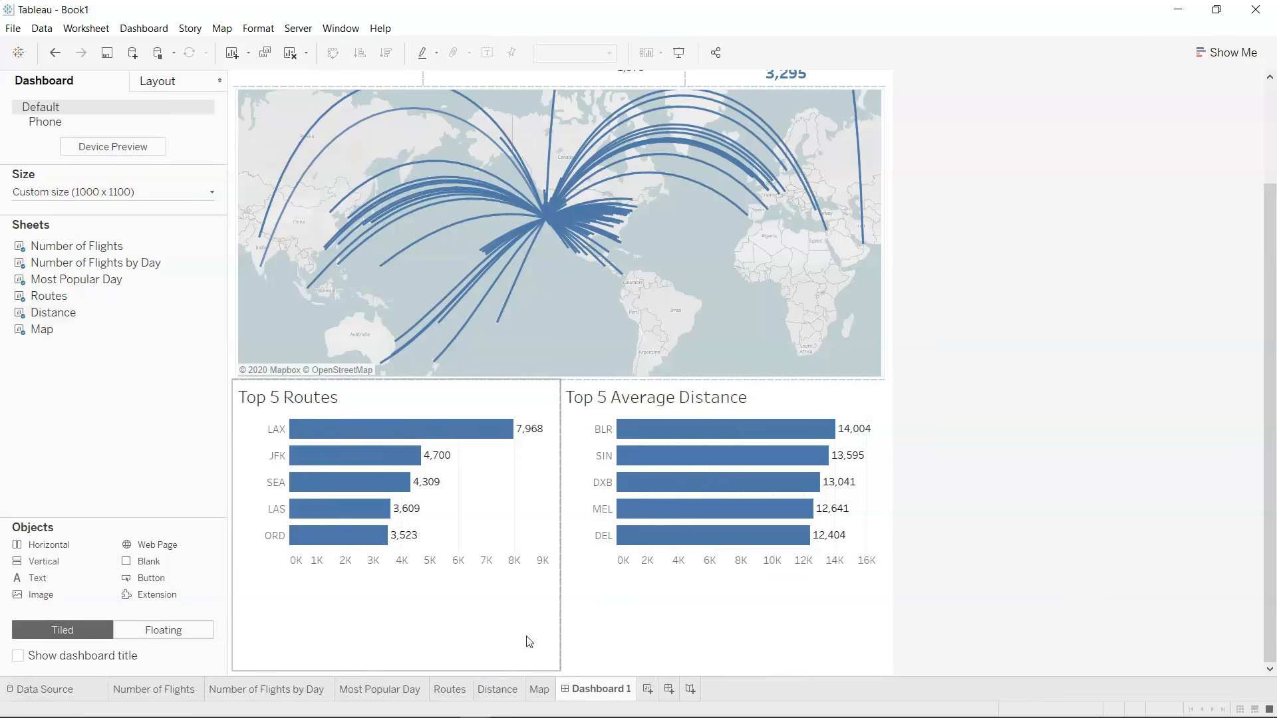
Reduce the fixed-size dashboard's height to 800 px and lower the map's bottom edge slightly.
click(212, 191)
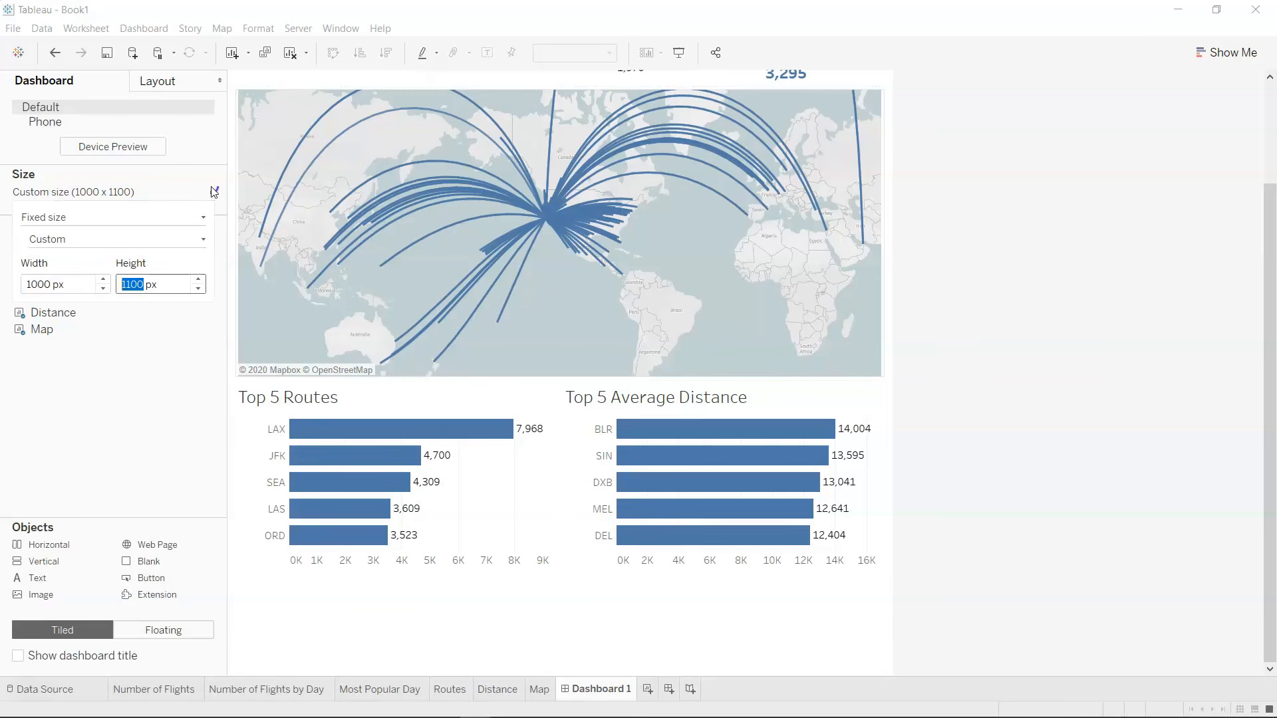
click(202, 289)
click(202, 289)
click(202, 289)
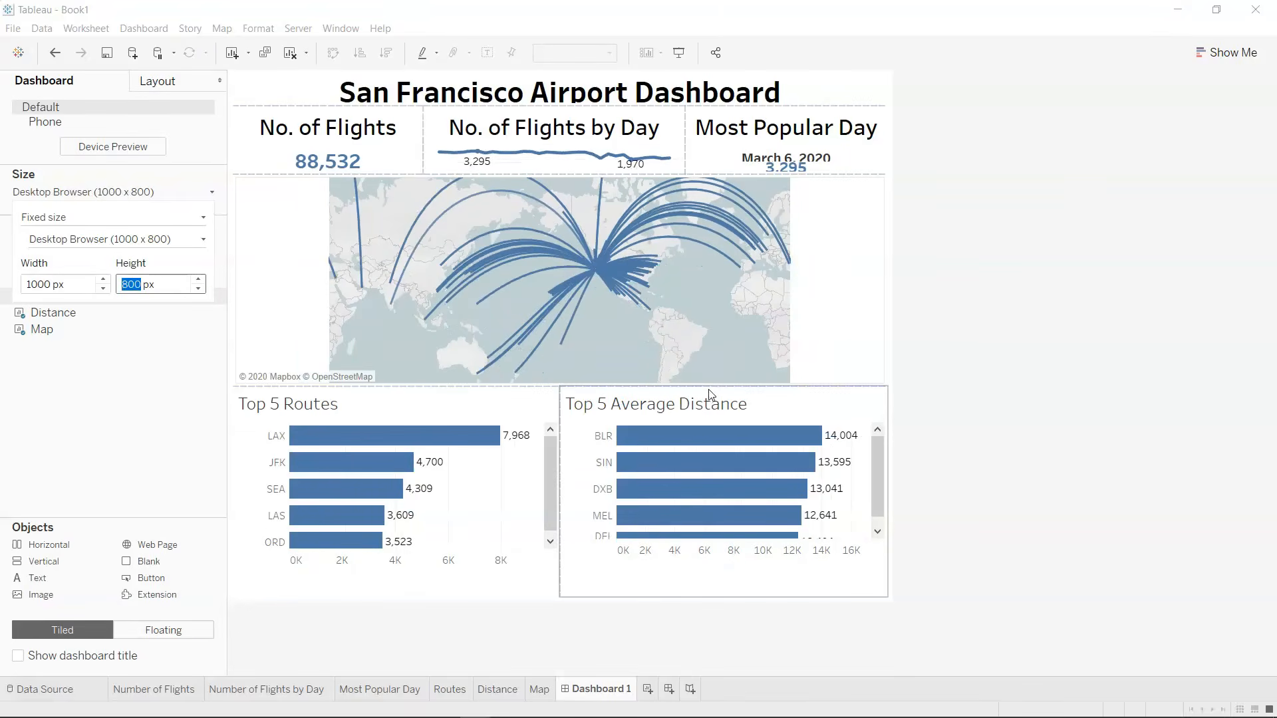
mouse_move(711, 385)
mouse_down()
mouse_move(717, 403)
mouse_move(725, 397)
mouse_up()
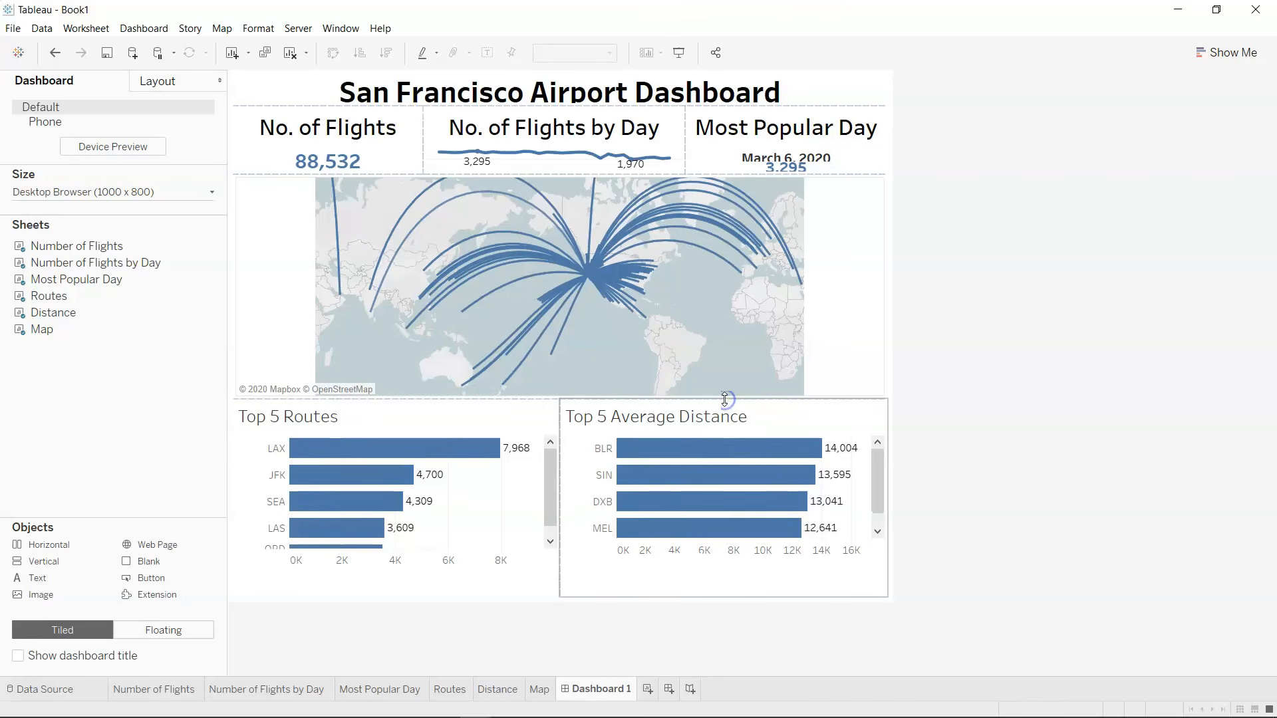
Set the dashboard's height to 900 px and extend the map slightly further down toward the bar charts.
click(211, 192)
text(900)
key(Return)
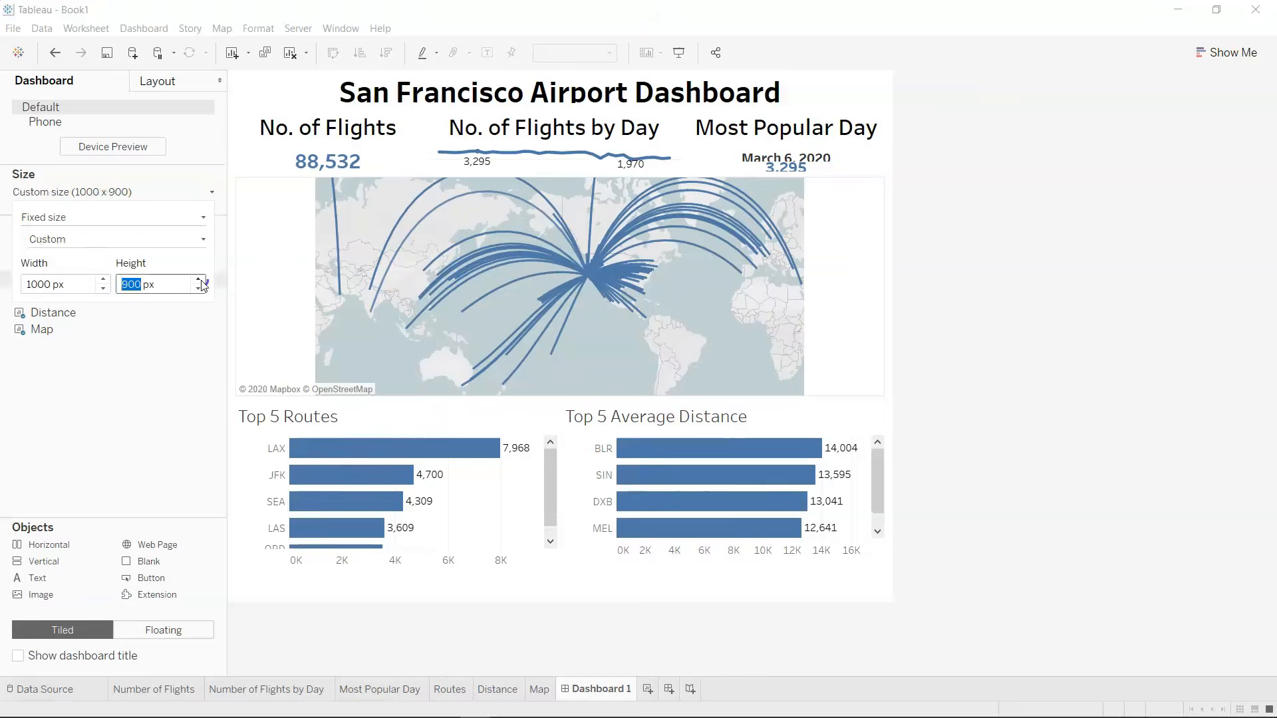
drag(591, 440, 598, 457)
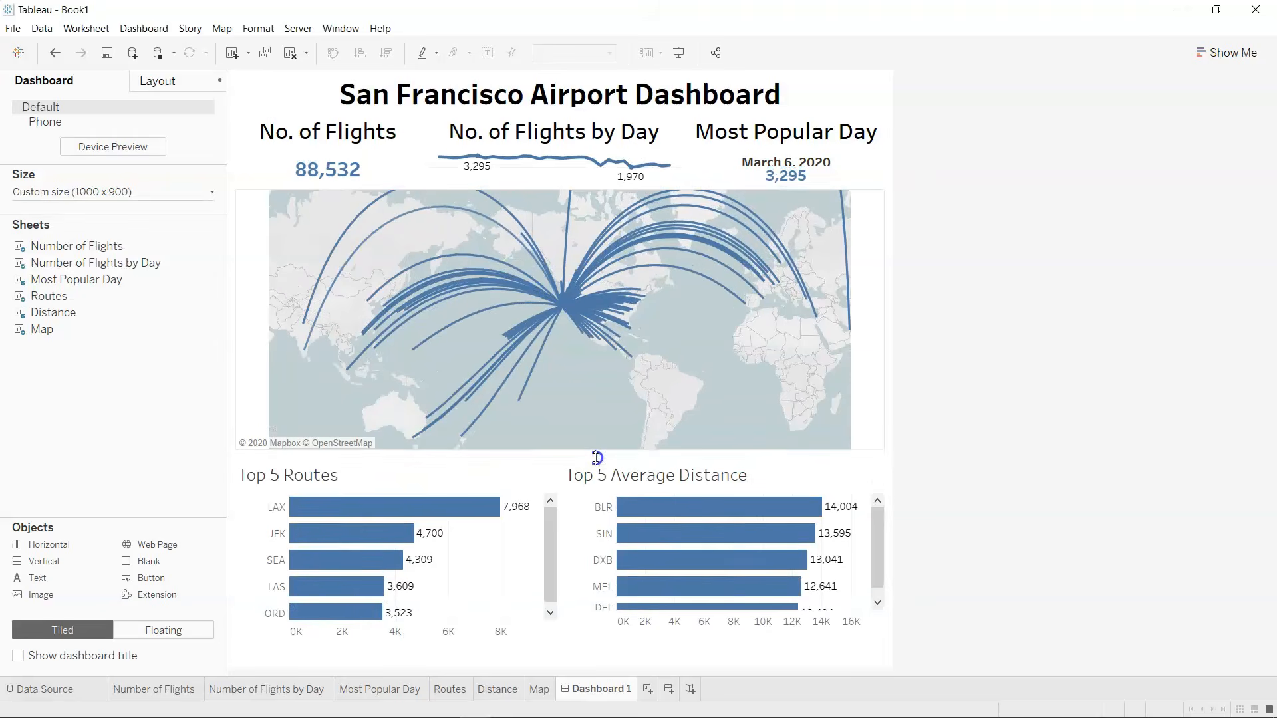
mouse_move(723, 610)
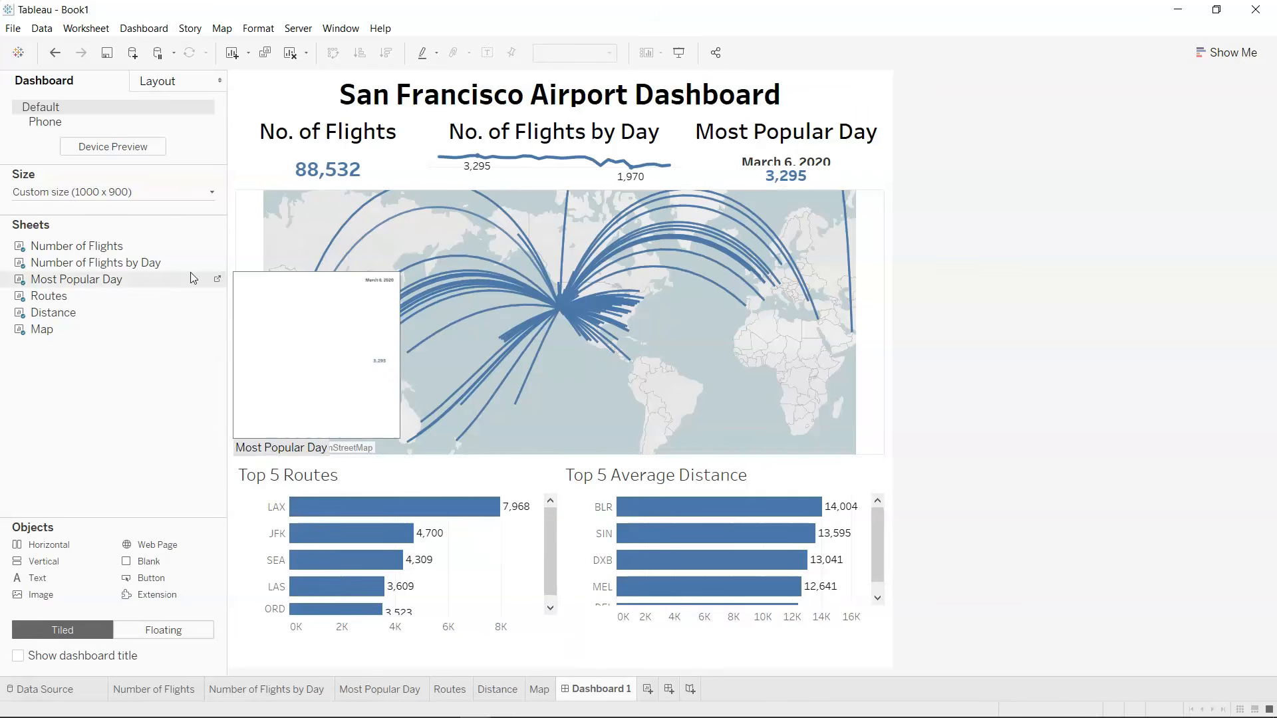
Set the dashboard's height to 1000 px and check the layout from the title down to the bar charts.
click(213, 193)
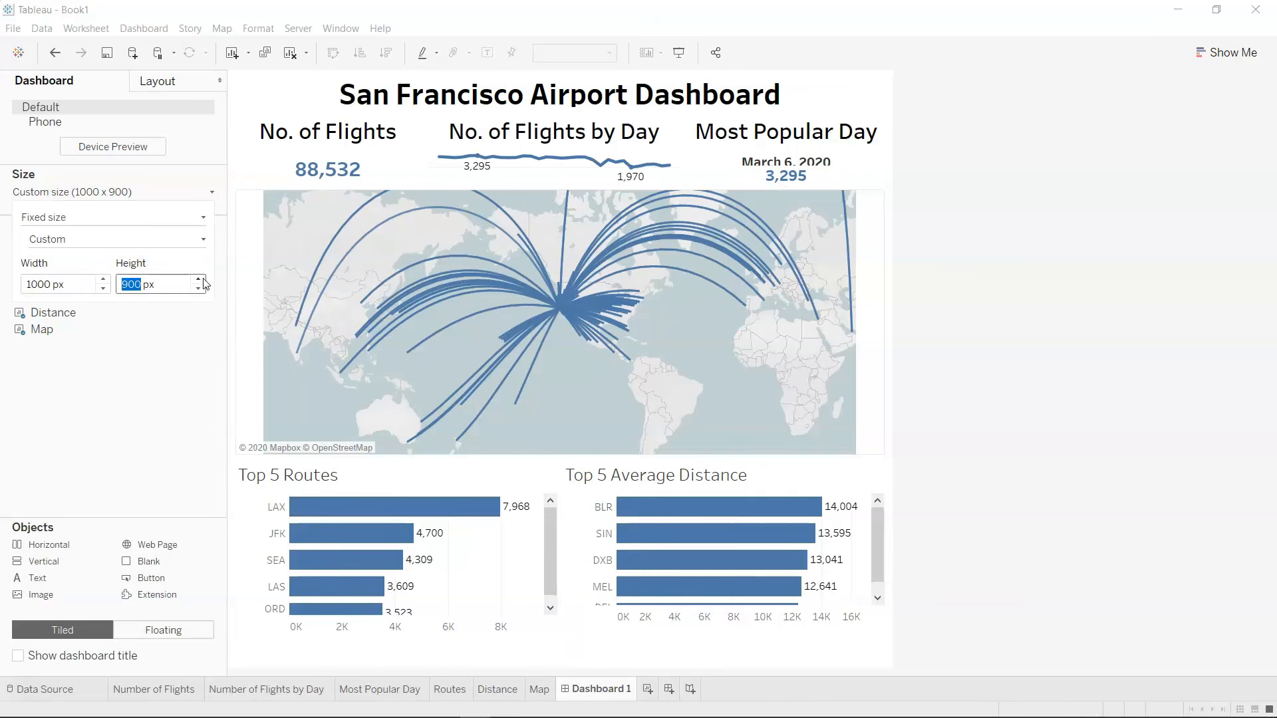
click(200, 280)
click(1003, 512)
scroll(1005, 510, down, 2)
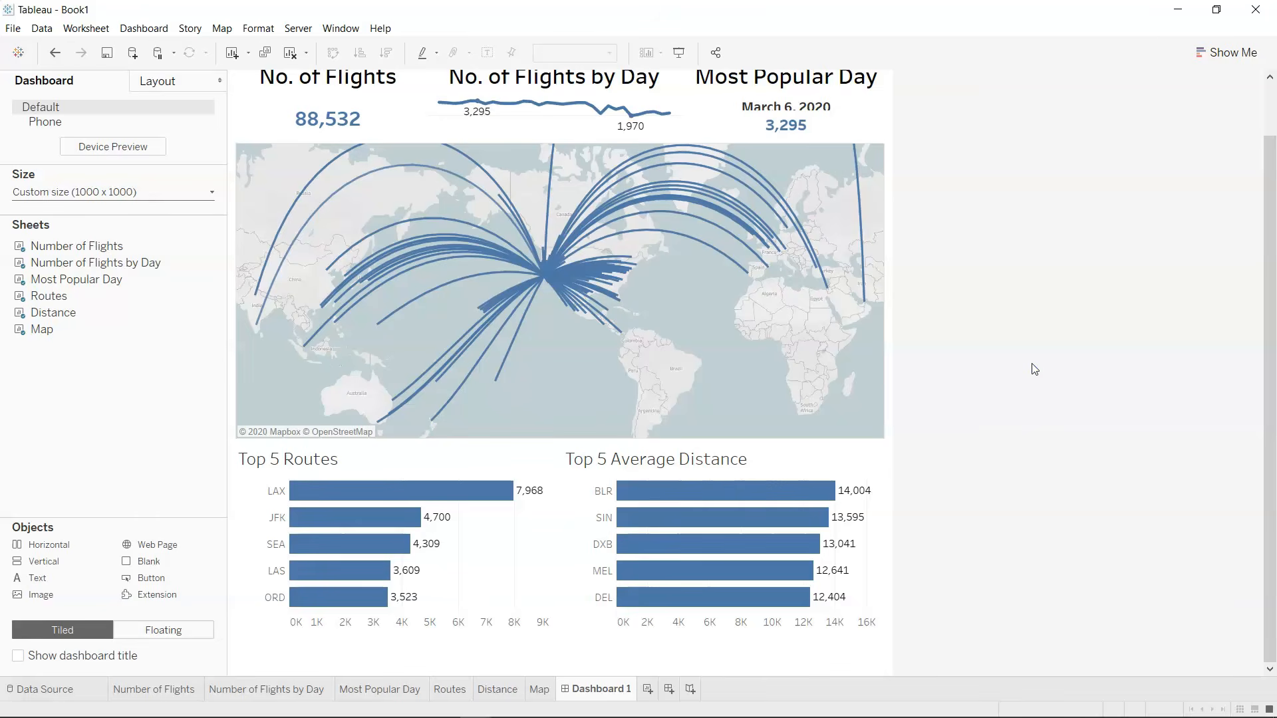
scroll(1035, 369, up, 1)
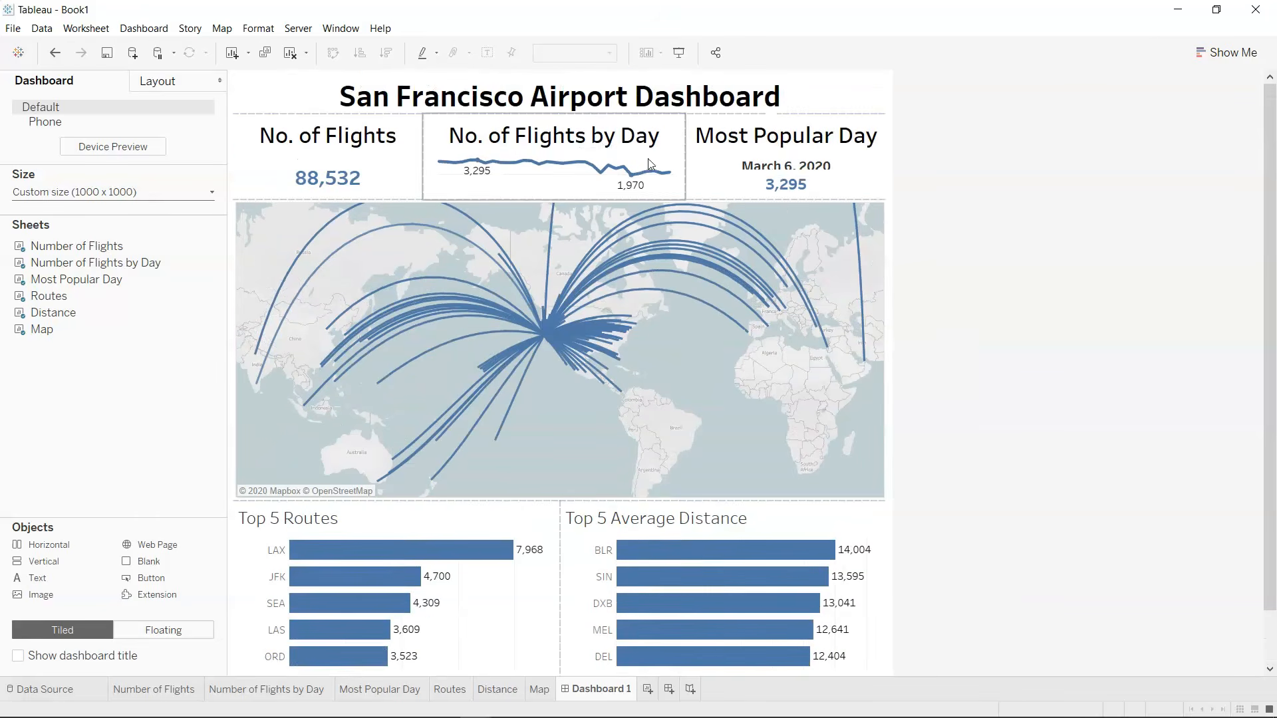
Increase the height of the flight summary row so the Most Popular Day's date and count fit fully.
mouse_move(775, 180)
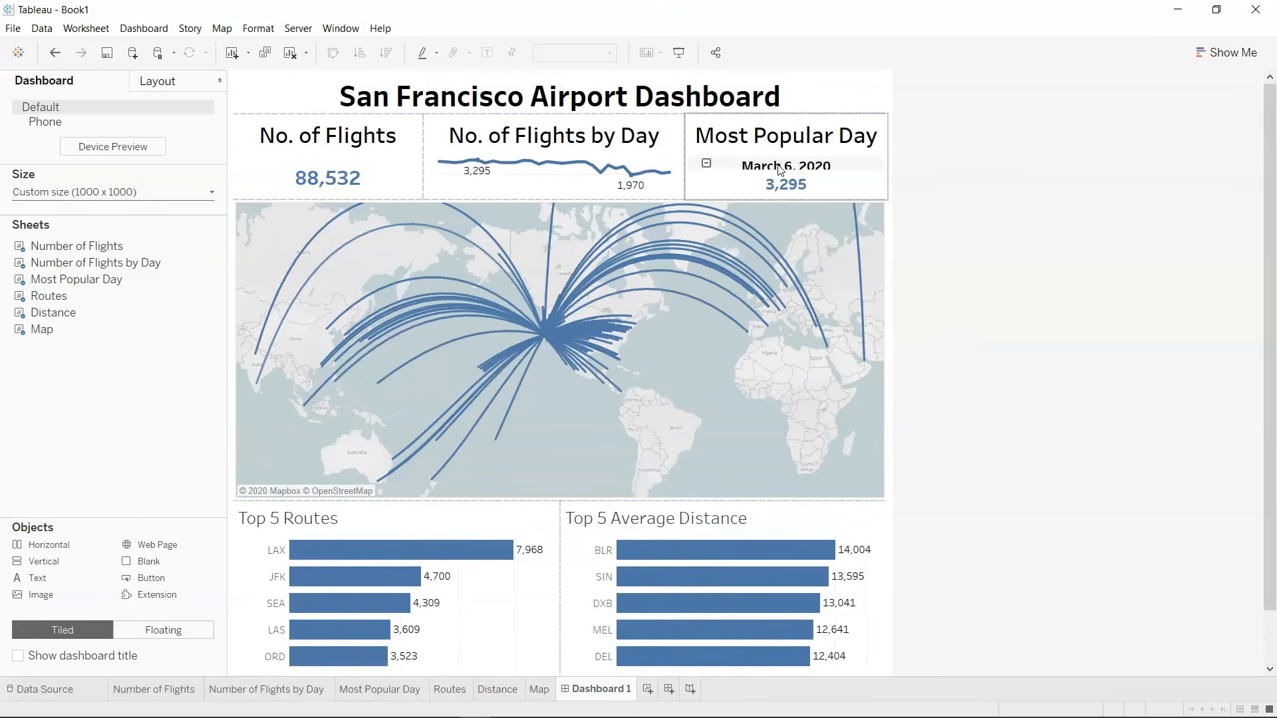
drag(753, 199, 775, 214)
click(1162, 322)
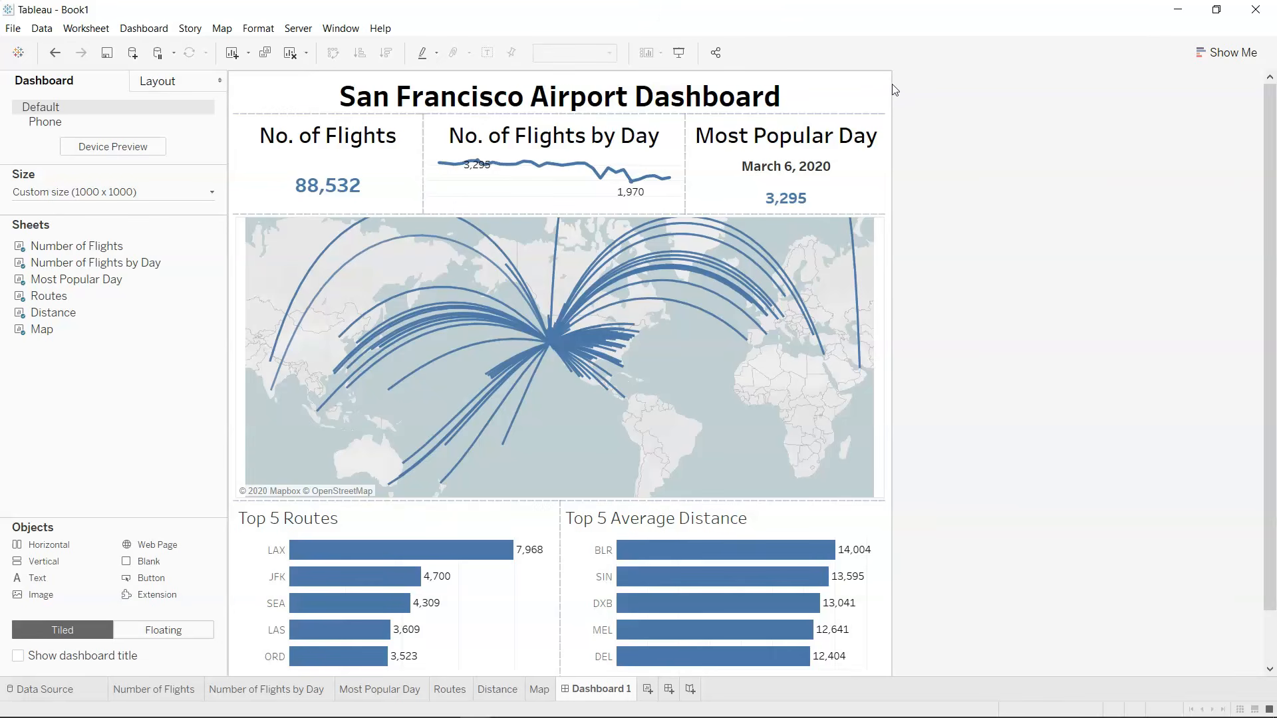
Show the Date filter from the Most Popular Day sheet on the dashboard.
key(alt+Tab)
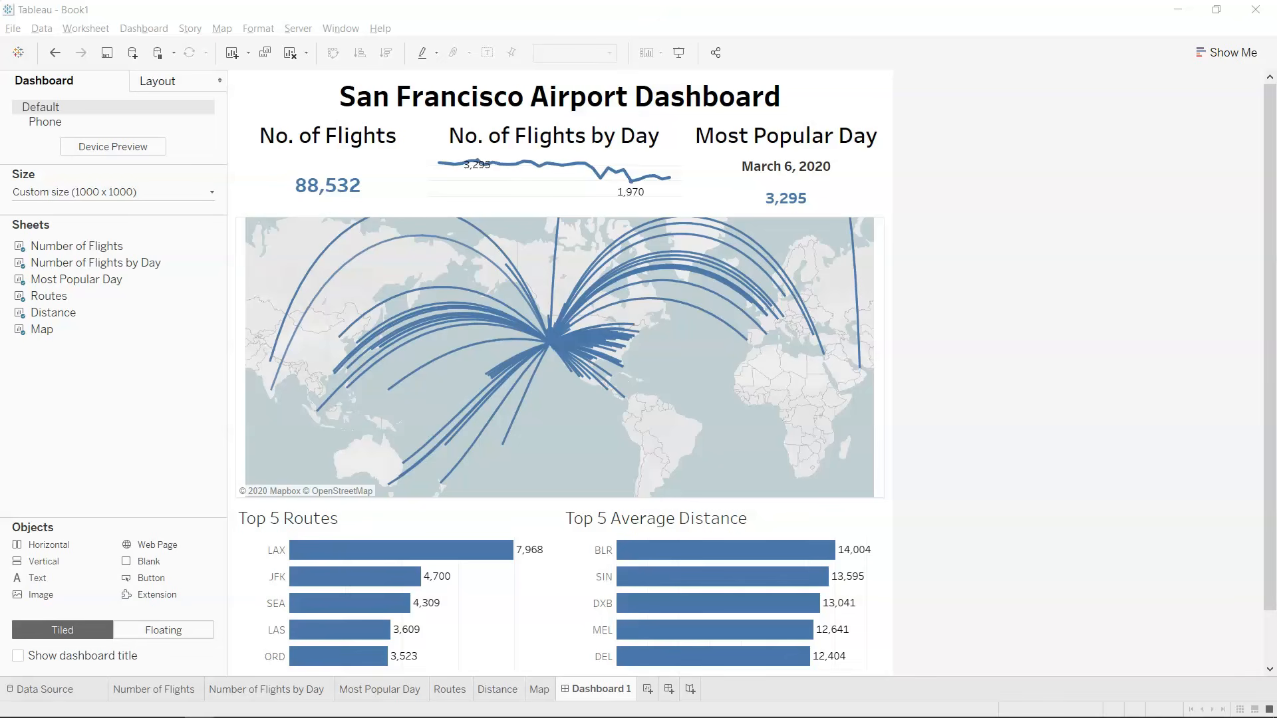
click(734, 122)
click(903, 162)
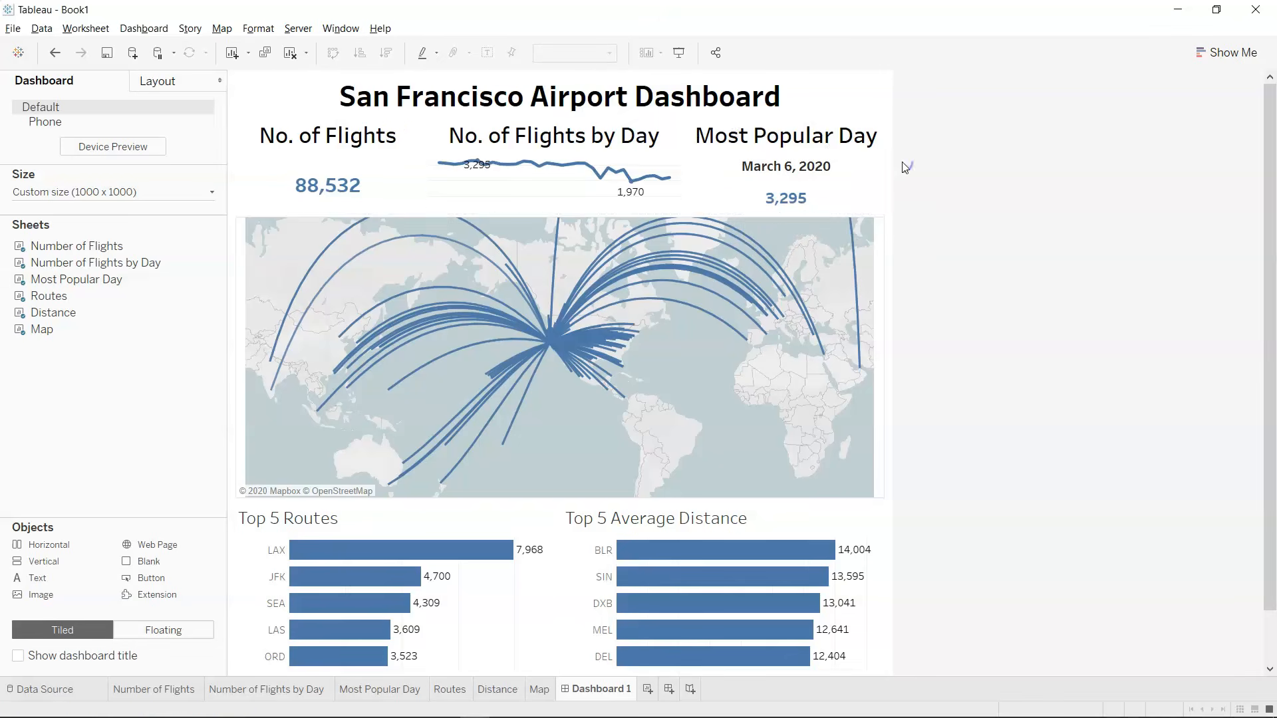
click(879, 133)
click(894, 162)
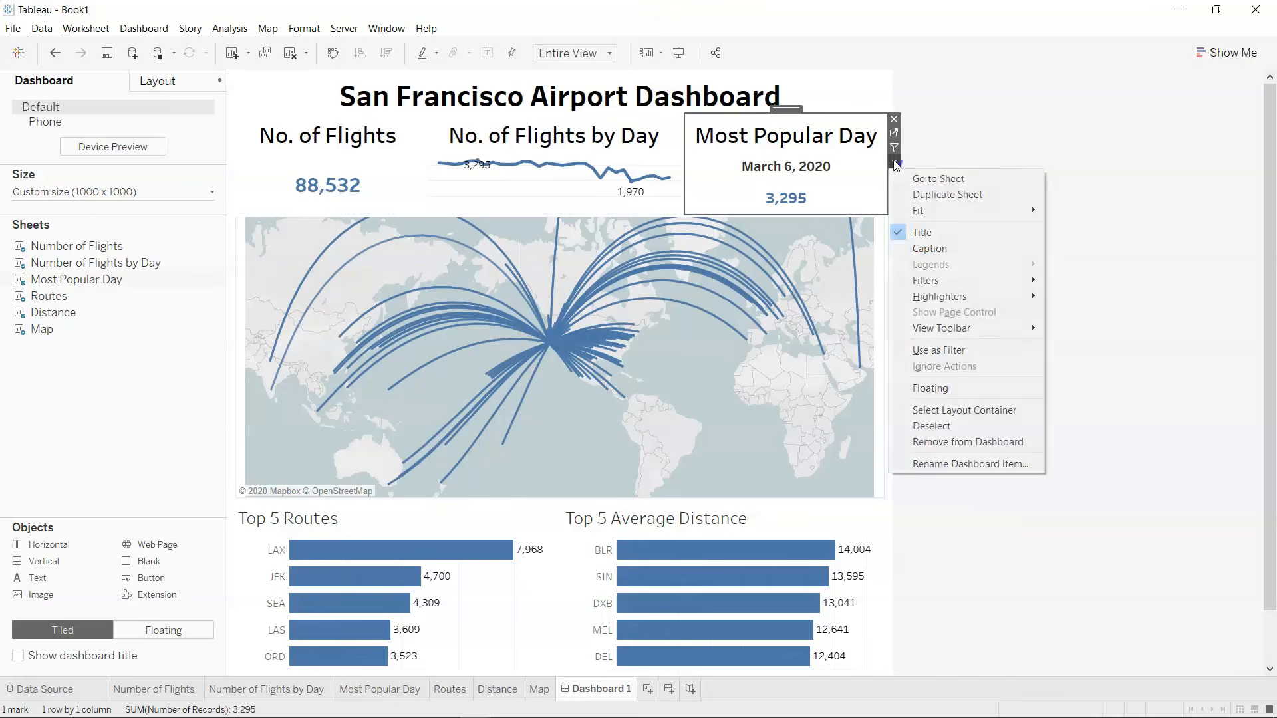
mouse_move(979, 280)
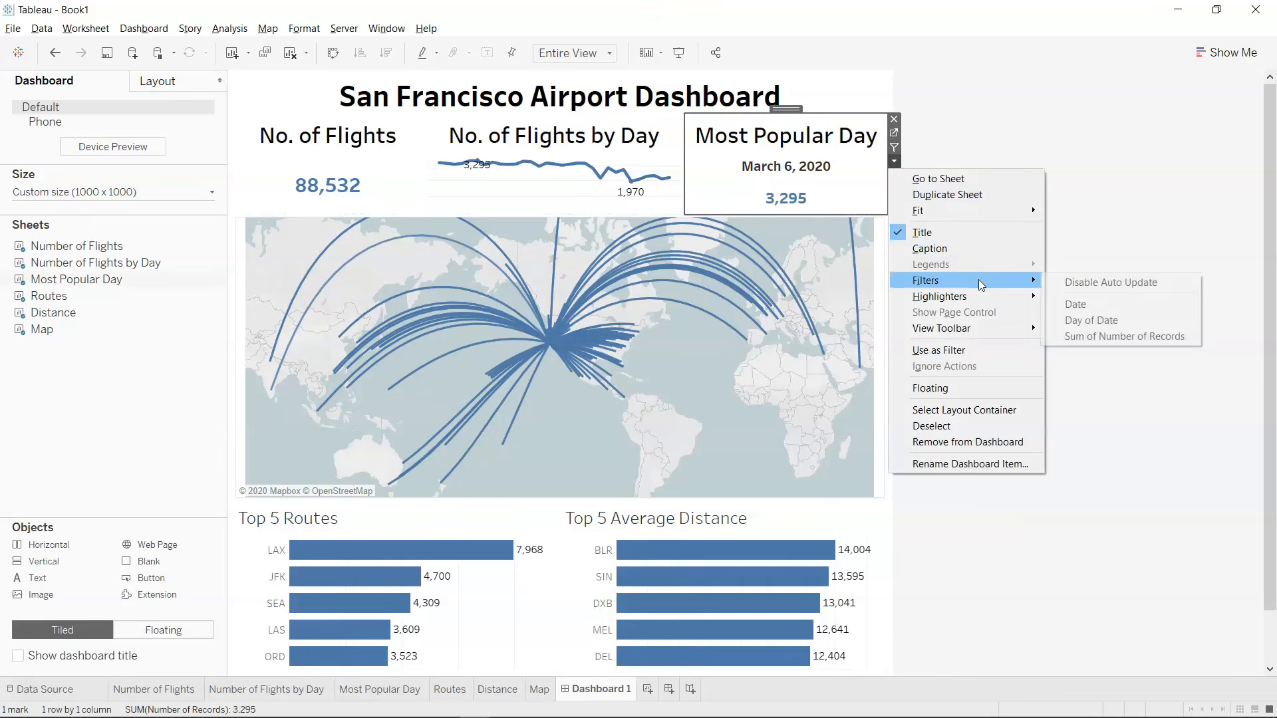
click(1070, 307)
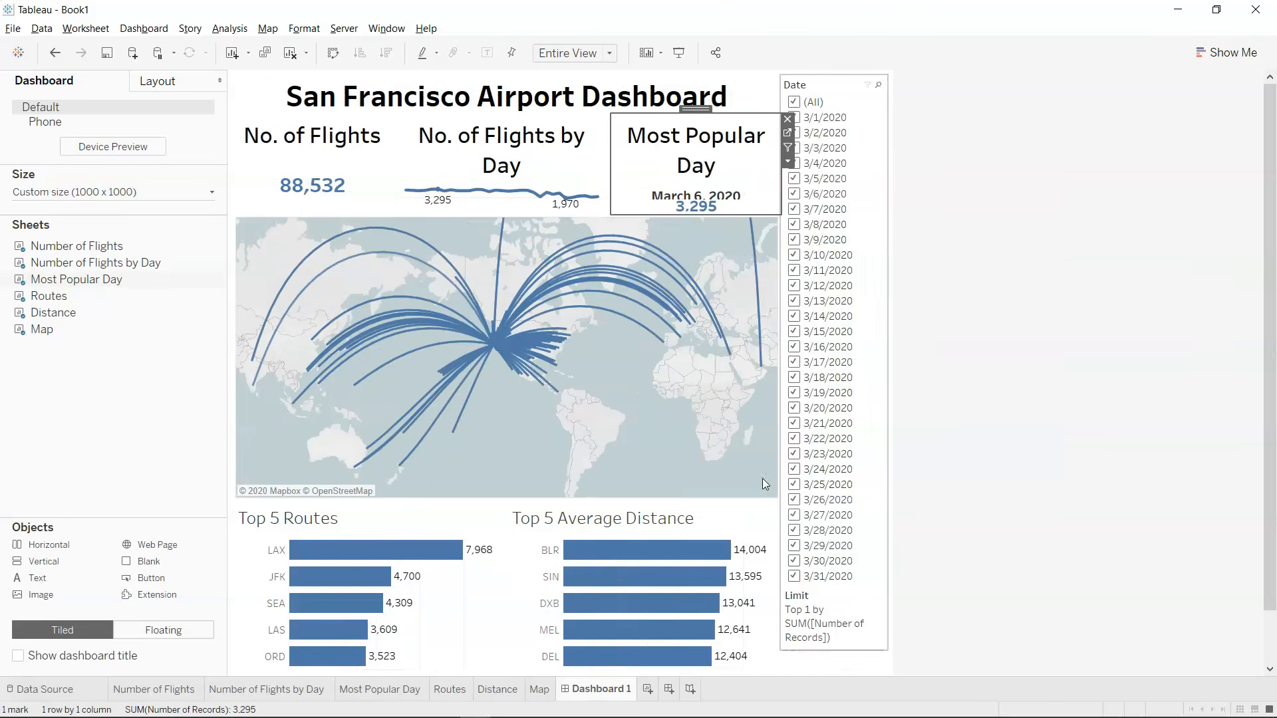
Check which filters are available for the Top 5 Average Distance and Top 5 Routes charts.
click(738, 528)
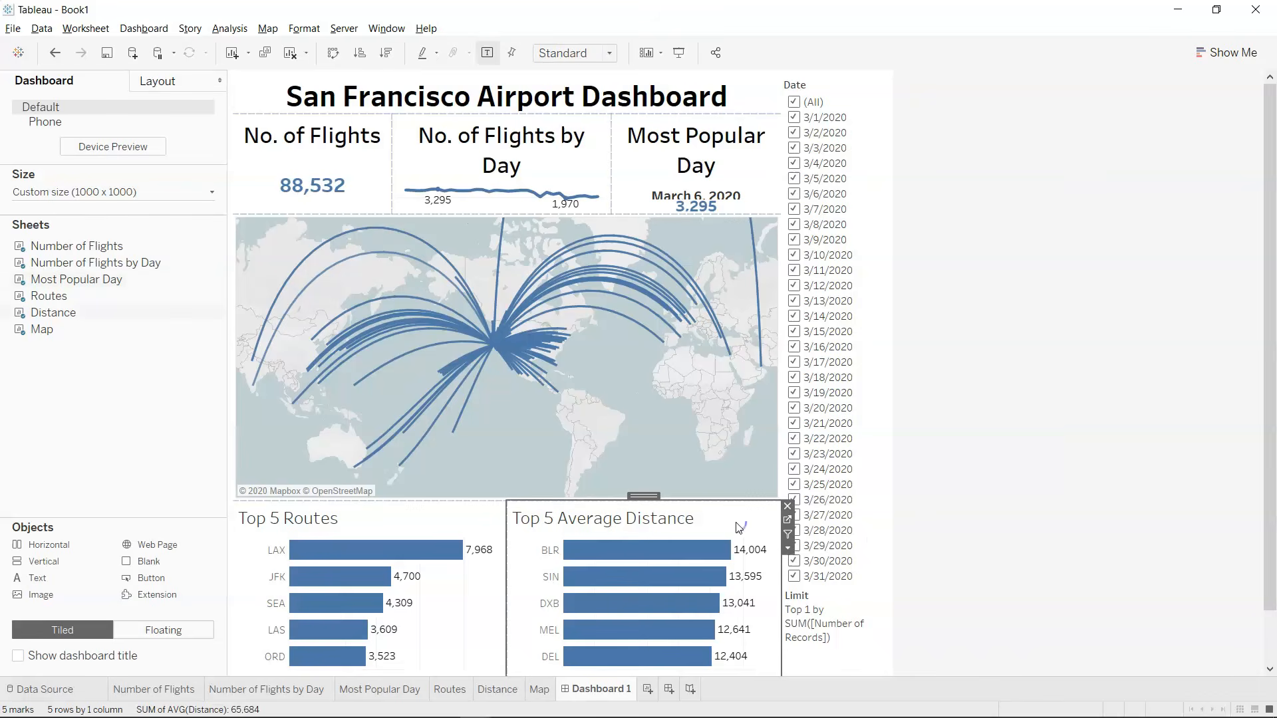
click(787, 549)
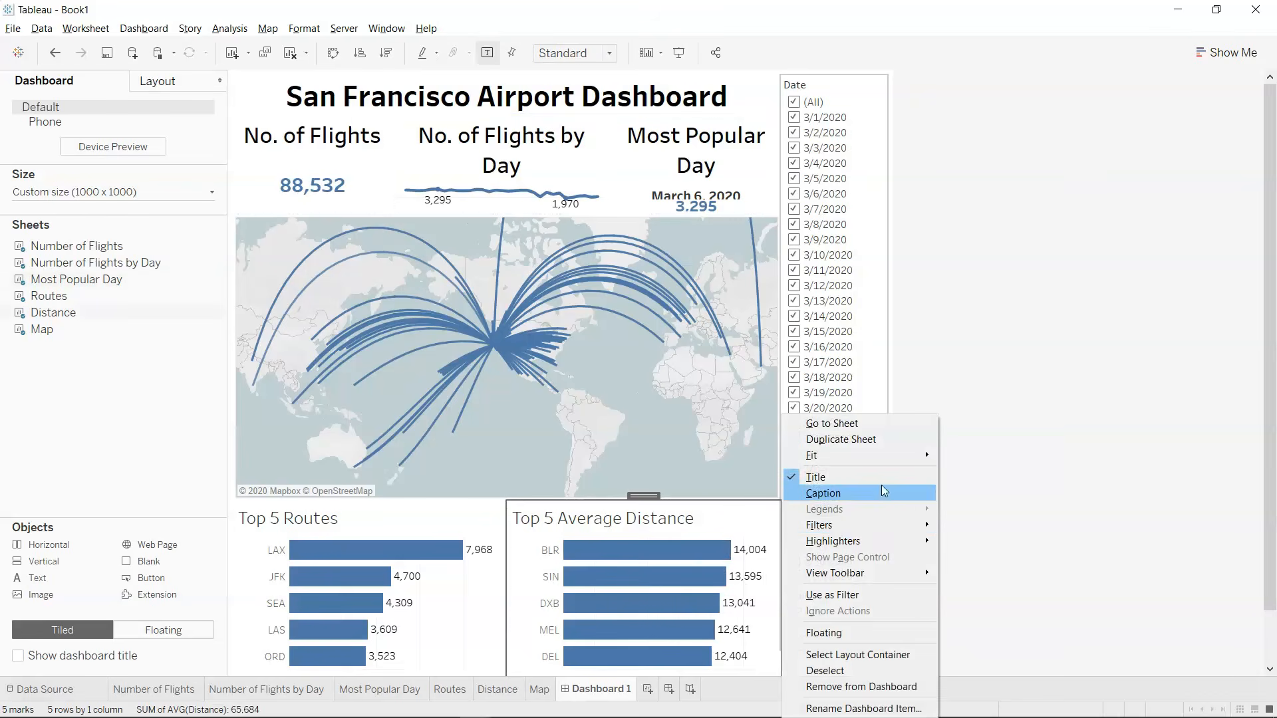
mouse_move(895, 527)
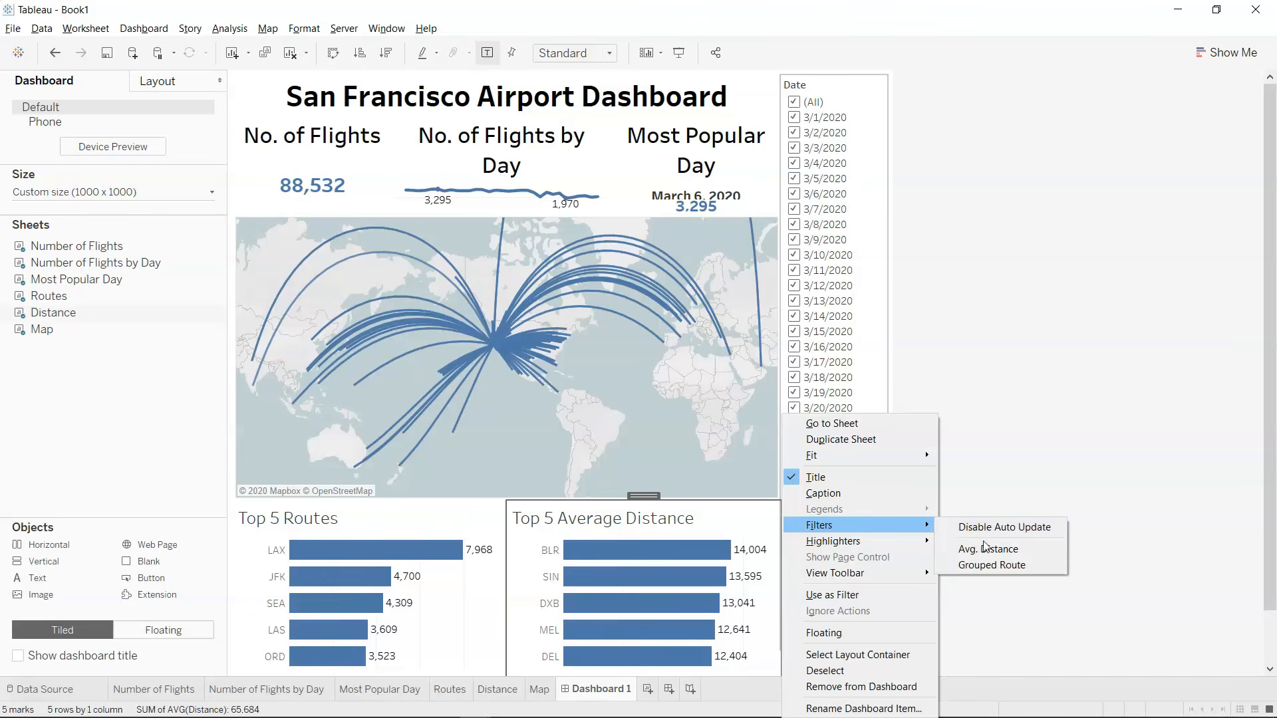
click(991, 565)
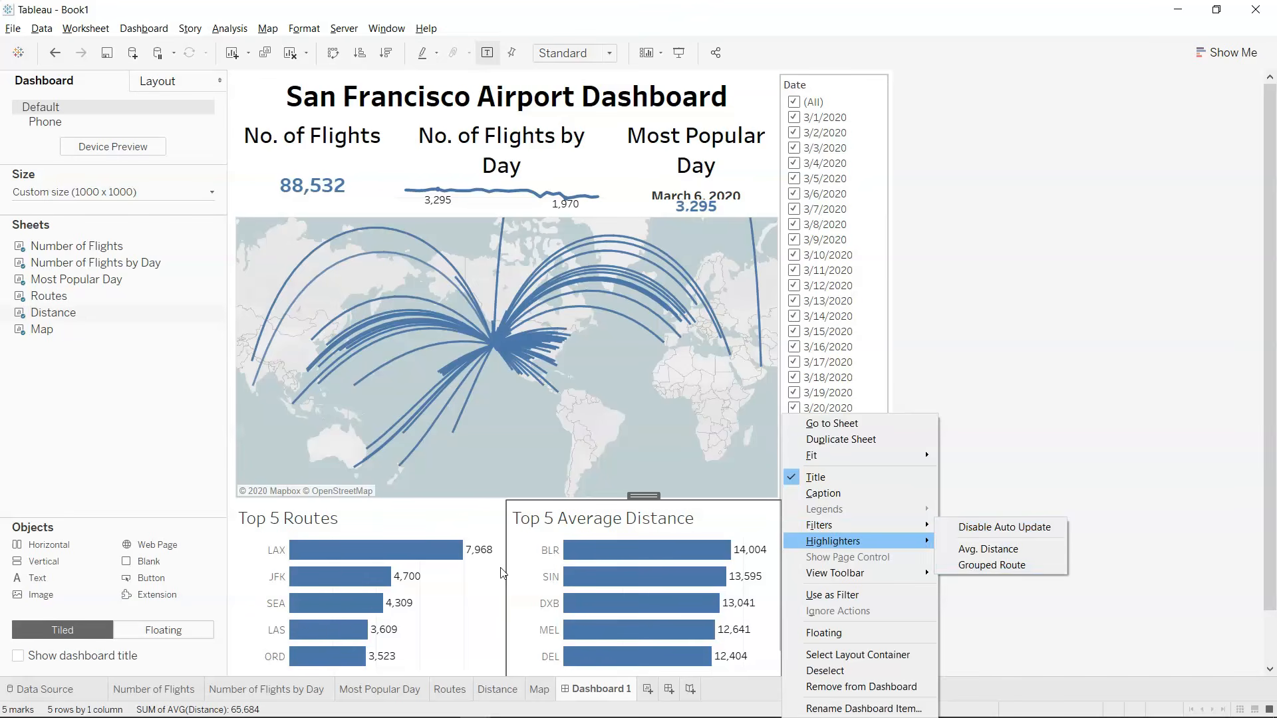
click(459, 528)
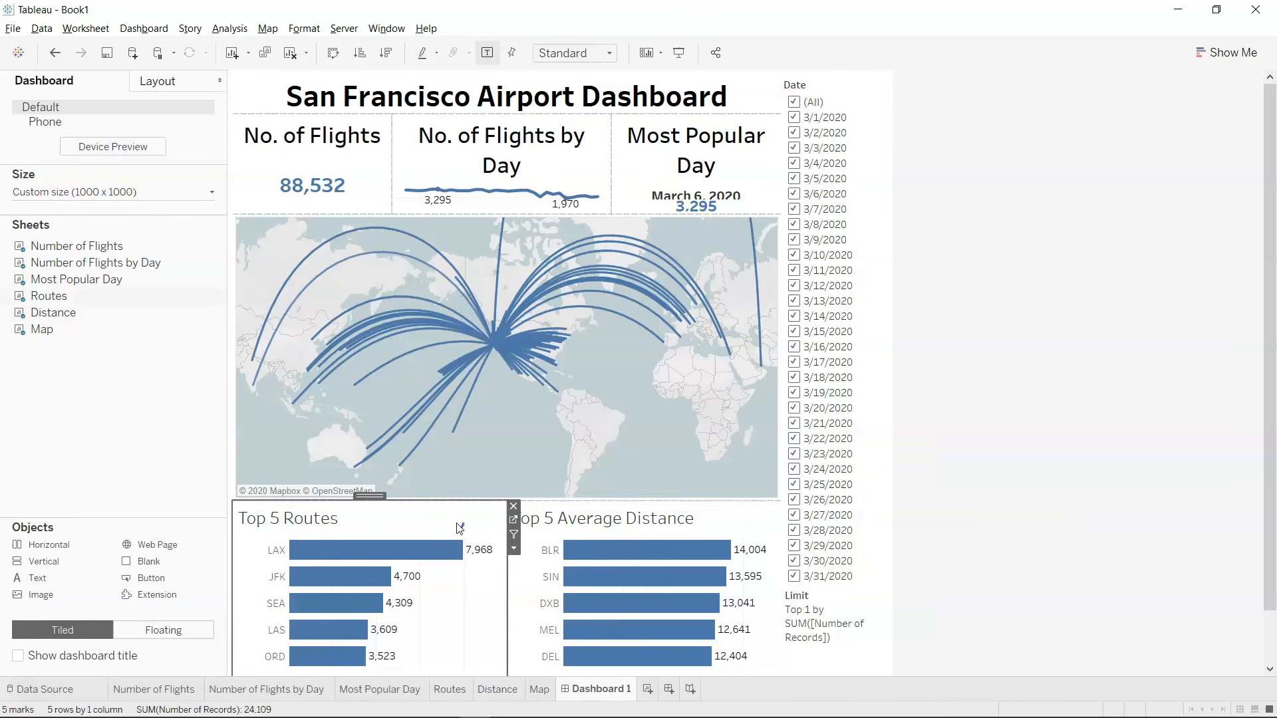
click(513, 548)
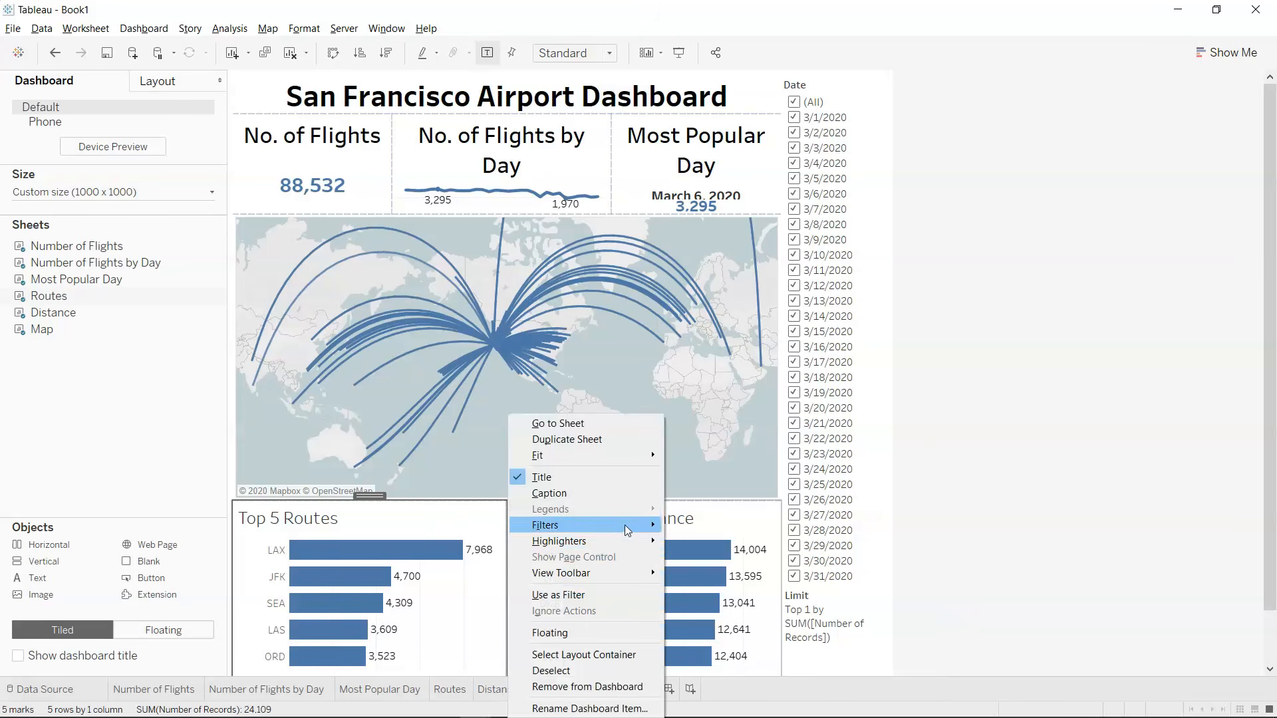
mouse_move(637, 456)
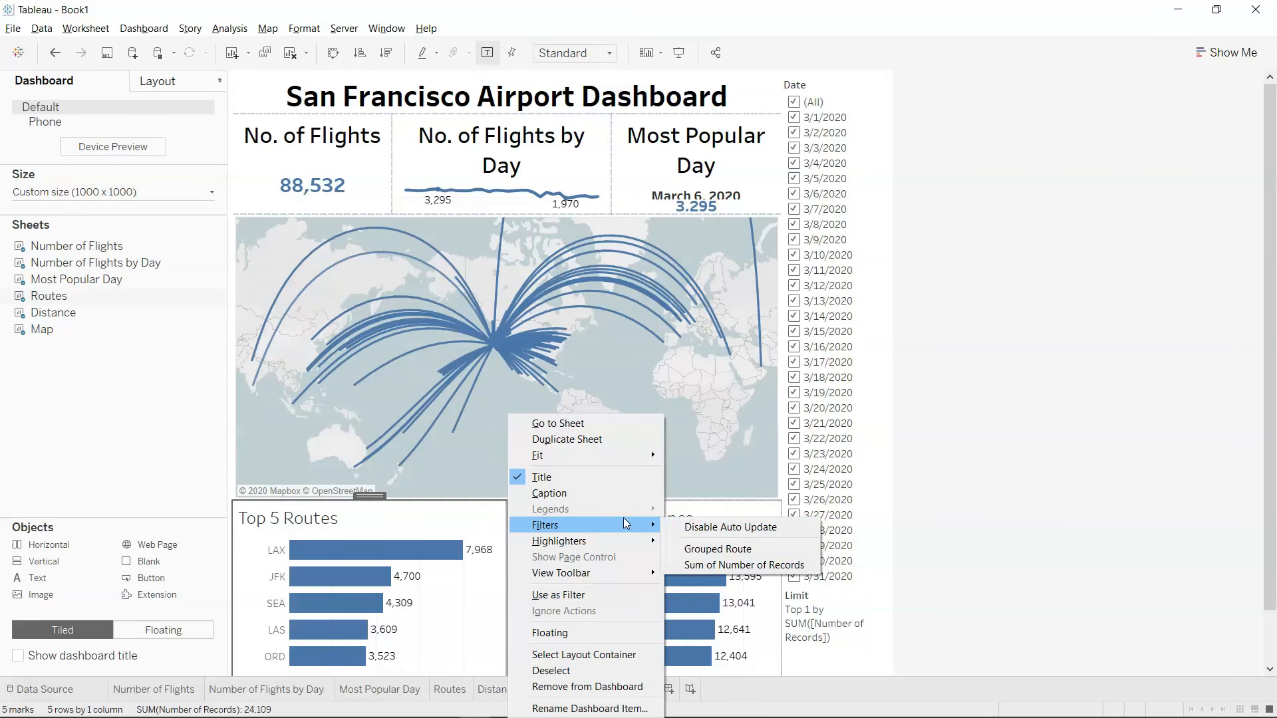
click(942, 539)
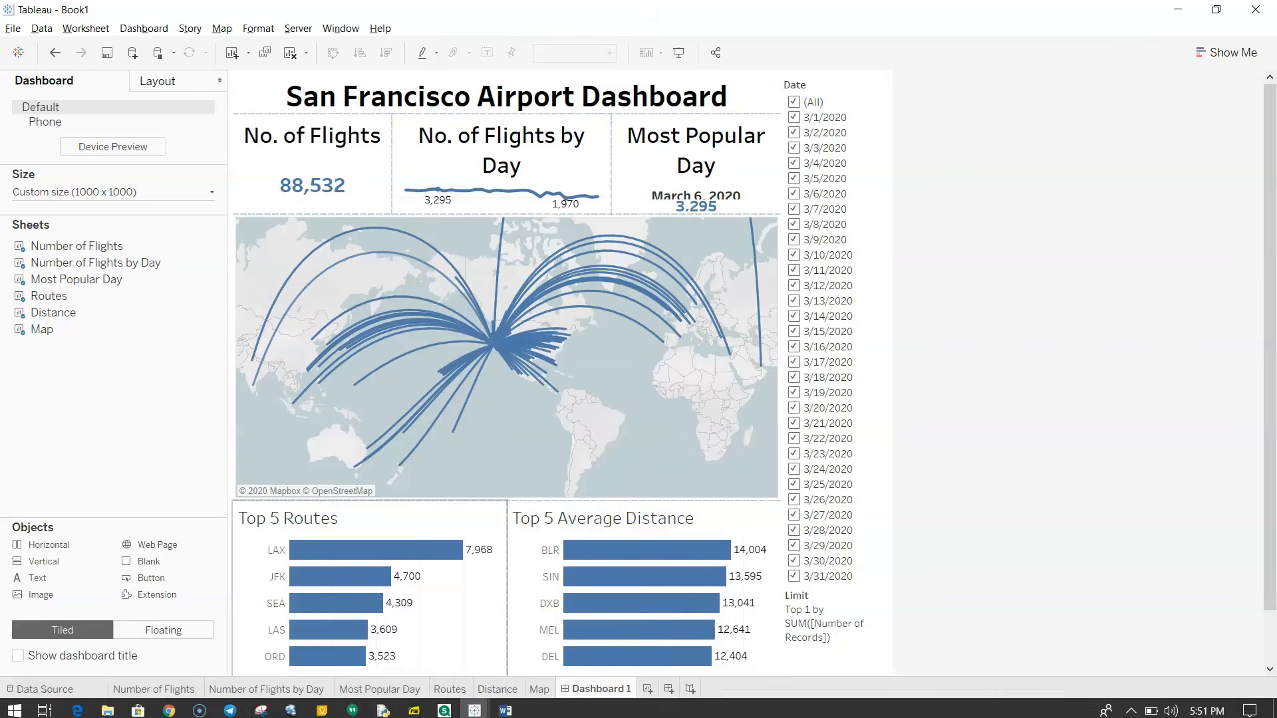
Add the Route dimension as a filter on the Routes sheet, using all values.
click(455, 689)
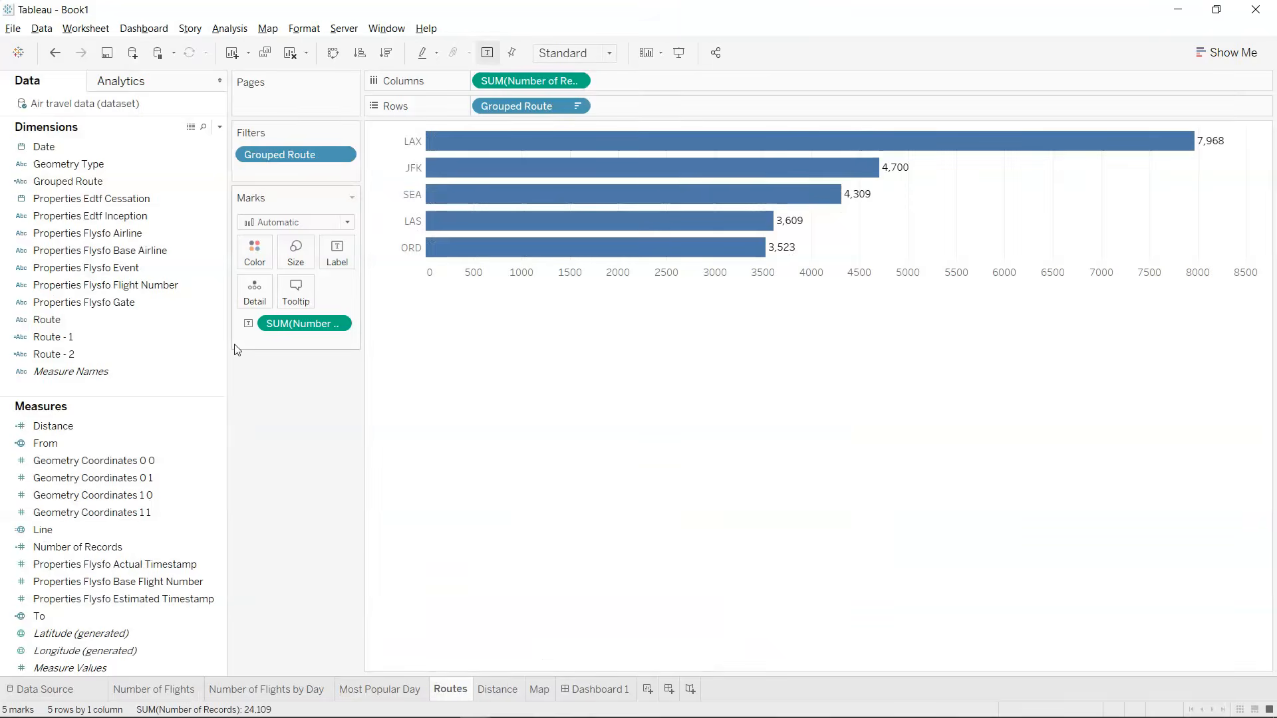
mouse_move(118, 325)
mouse_down()
mouse_move(313, 162)
mouse_move(314, 173)
mouse_up()
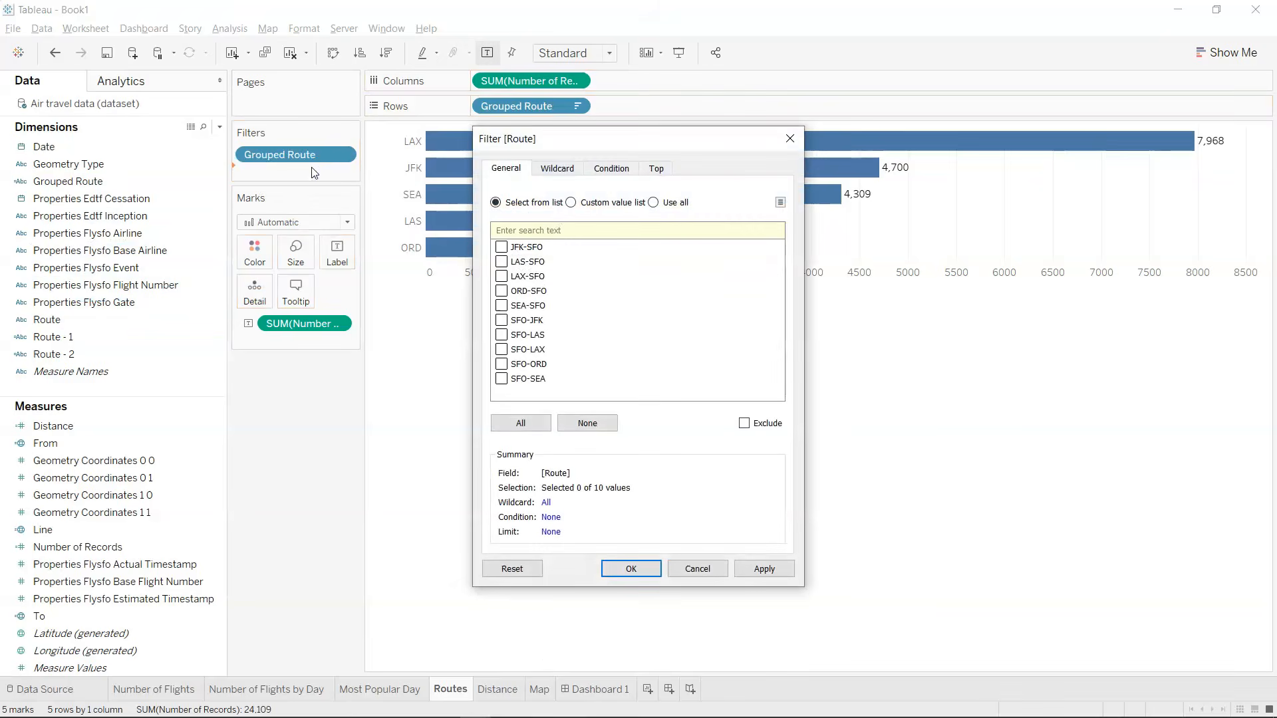
click(654, 202)
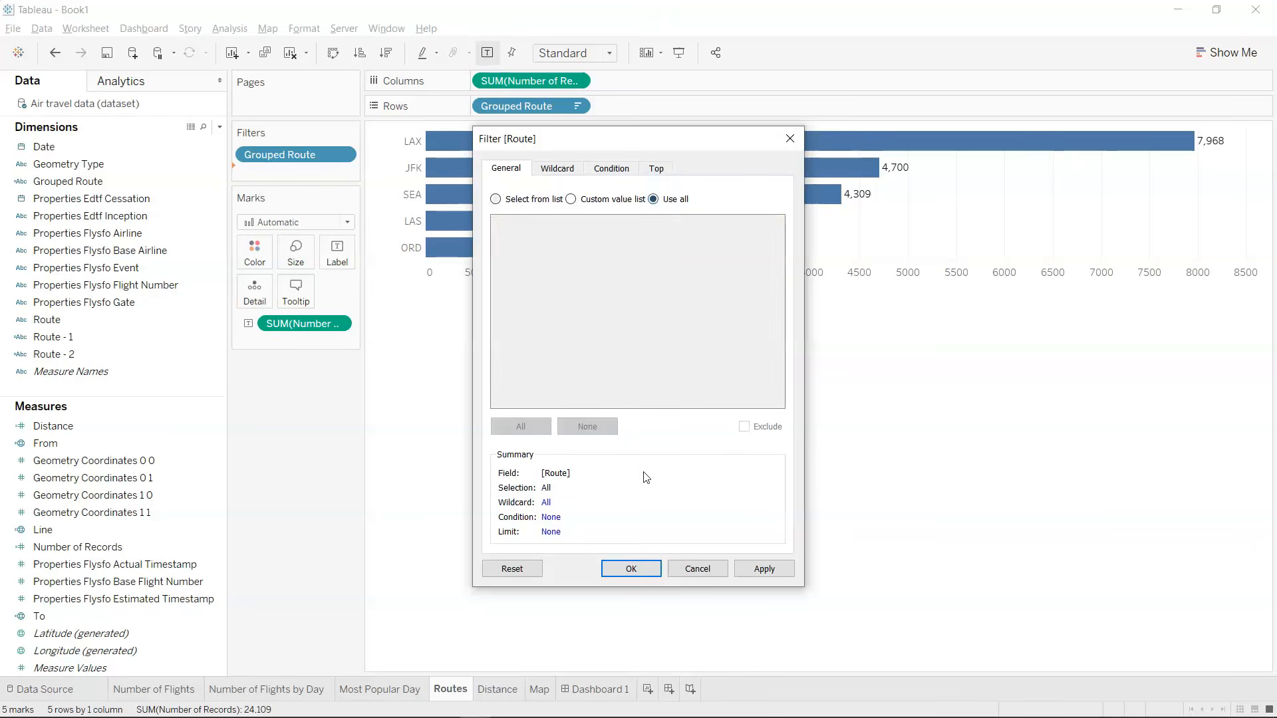
click(639, 567)
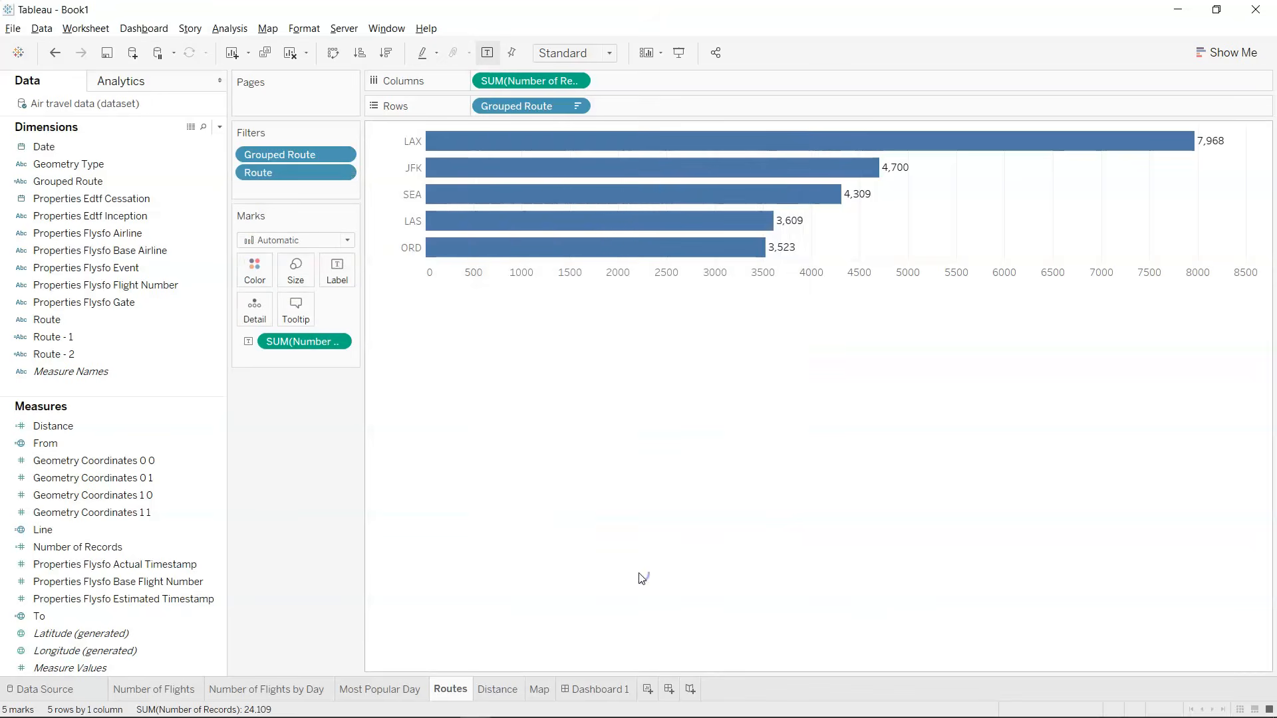
Return to Dashboard 1 and show the Route filter from the Top 5 Routes chart.
click(619, 690)
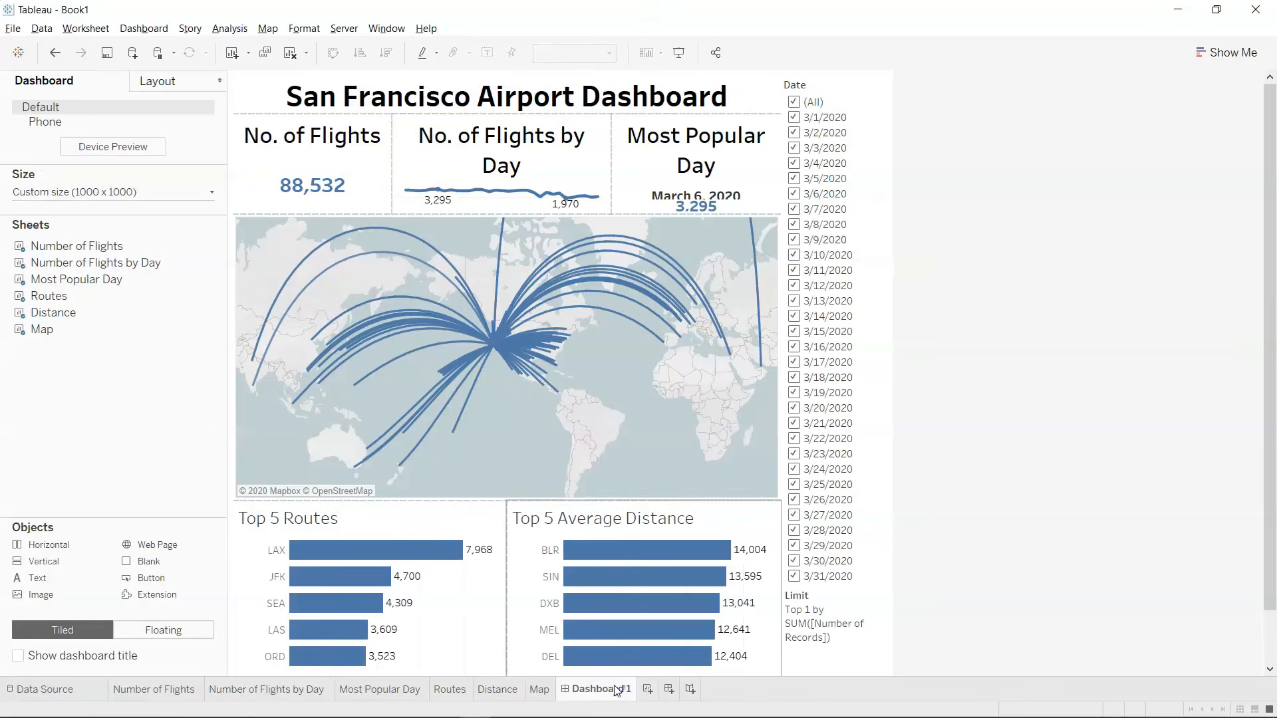
click(460, 532)
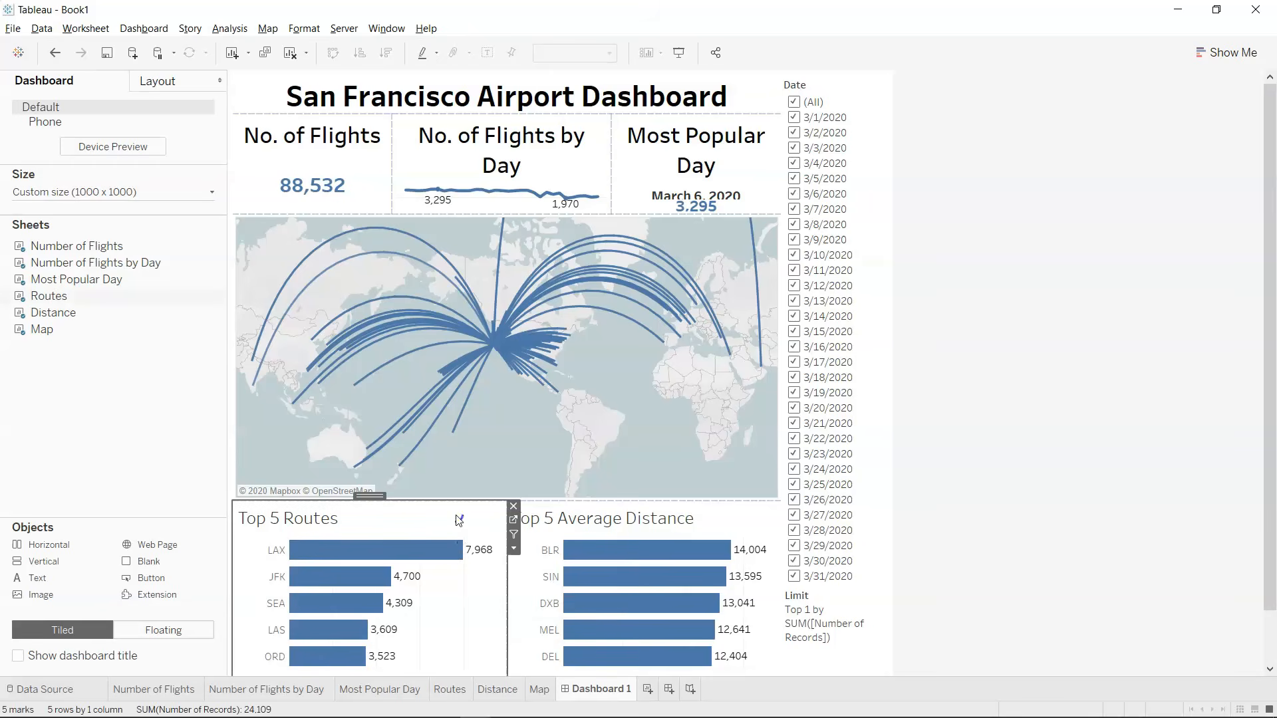
click(512, 549)
mouse_move(597, 526)
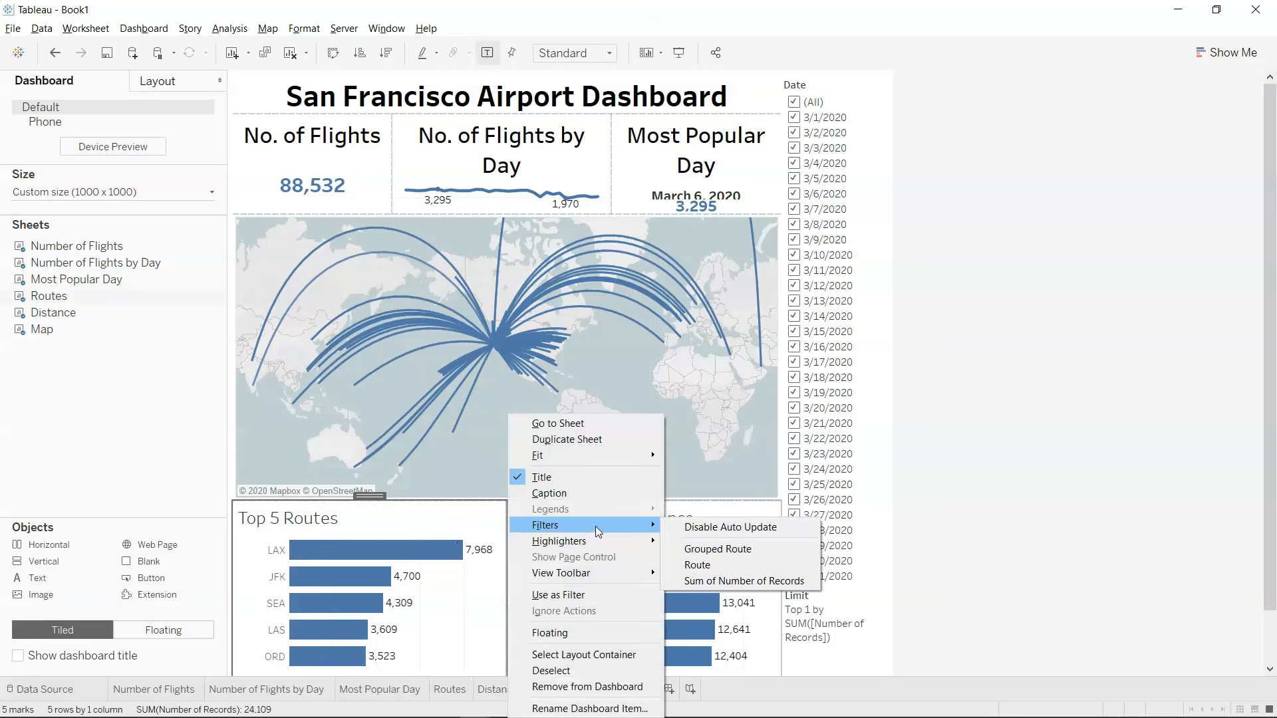
click(707, 551)
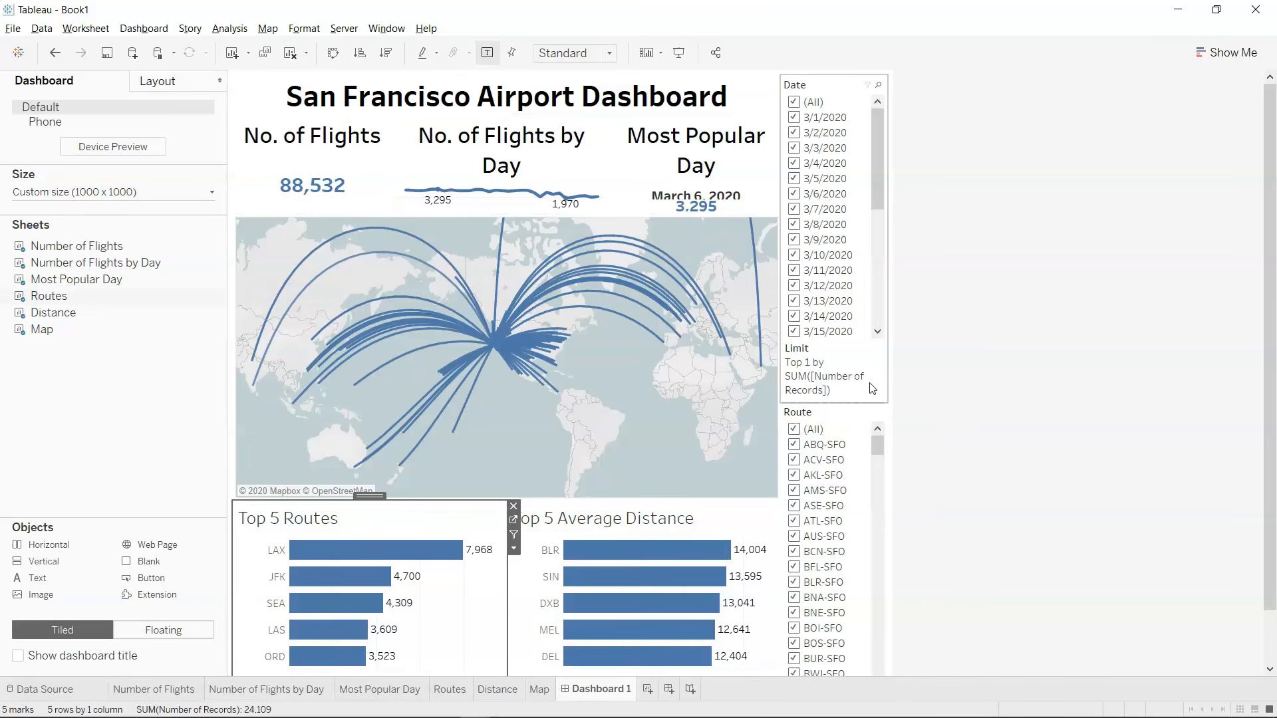
Show the map's Sum of Distance filter on the dashboard and check the column of filters.
click(830, 390)
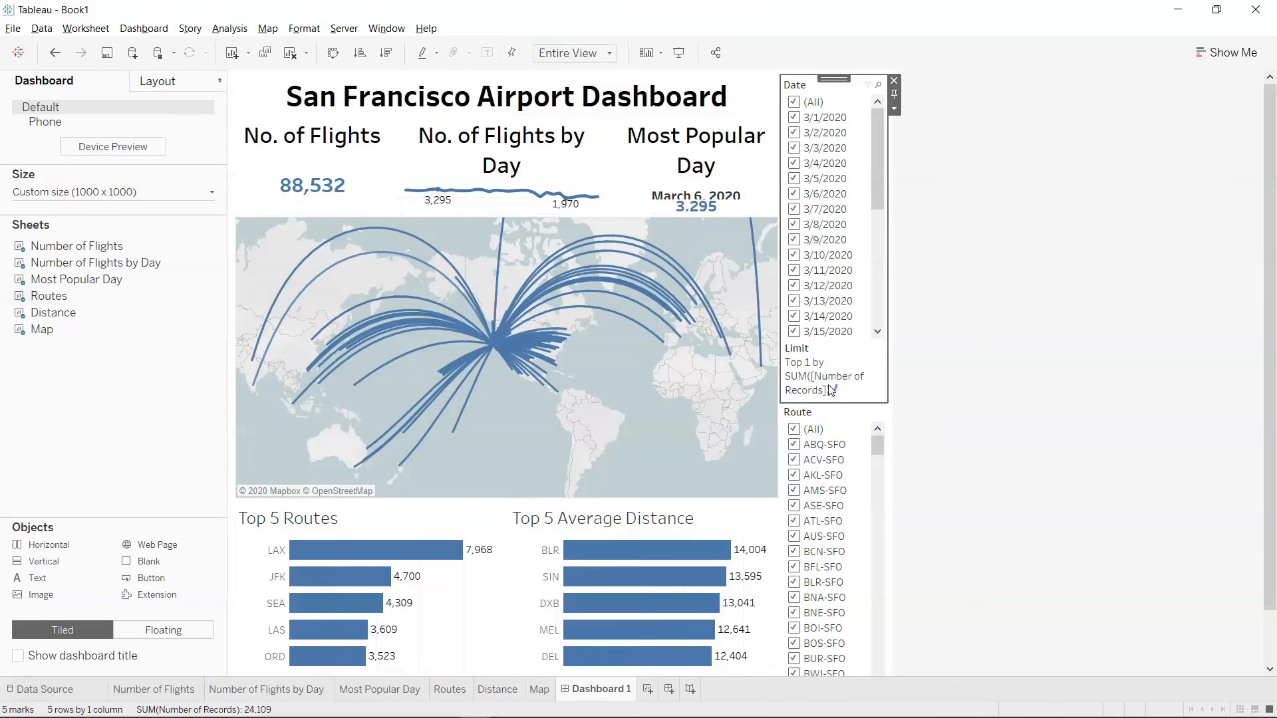
click(823, 412)
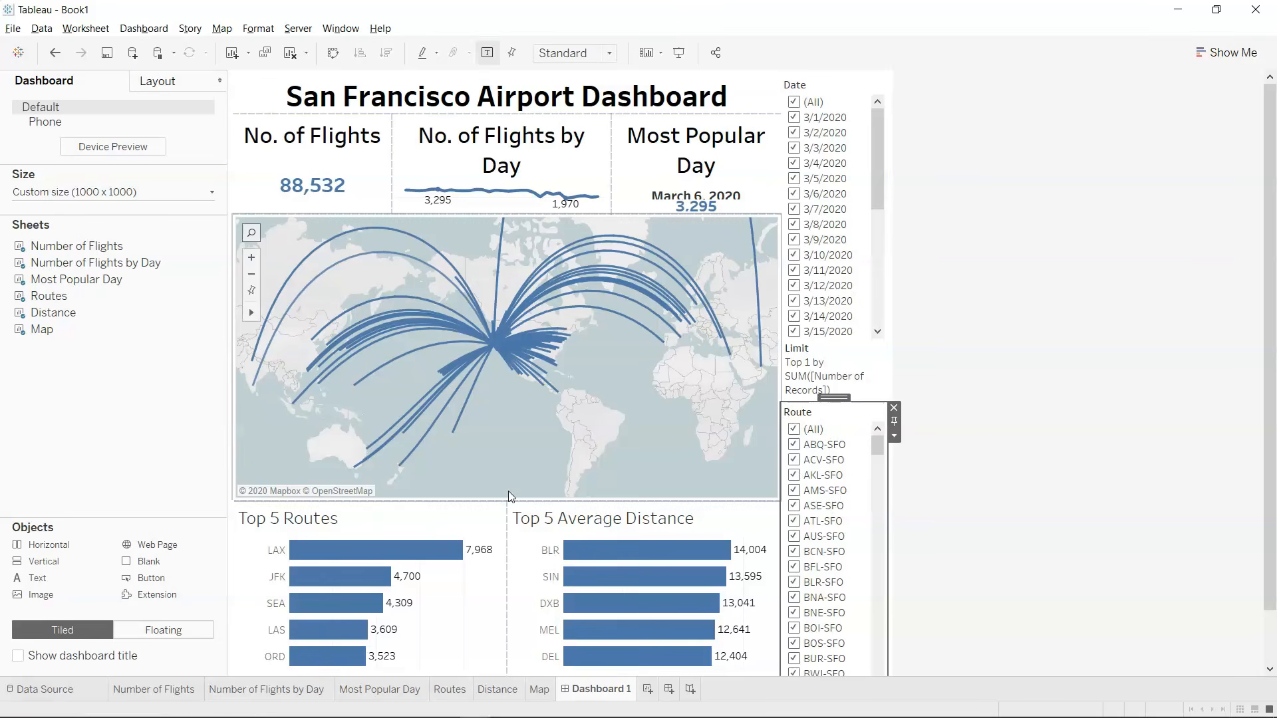
click(630, 404)
click(787, 262)
mouse_move(887, 366)
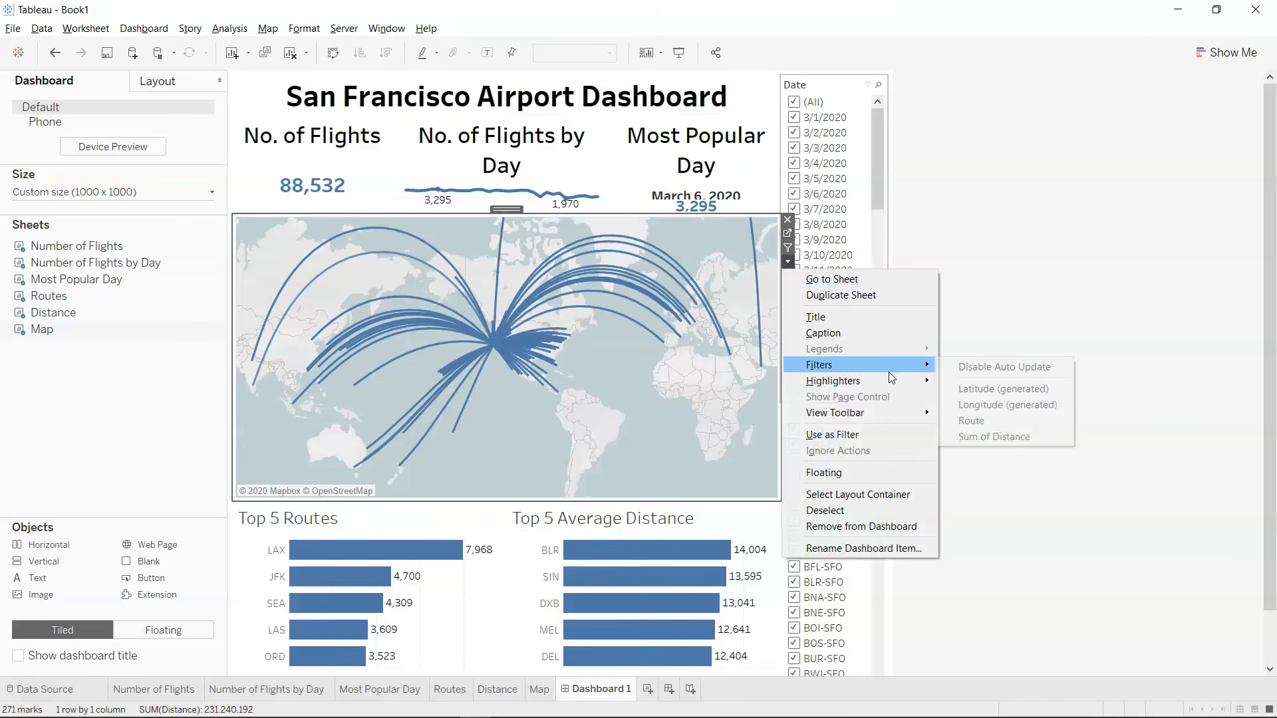
click(1011, 438)
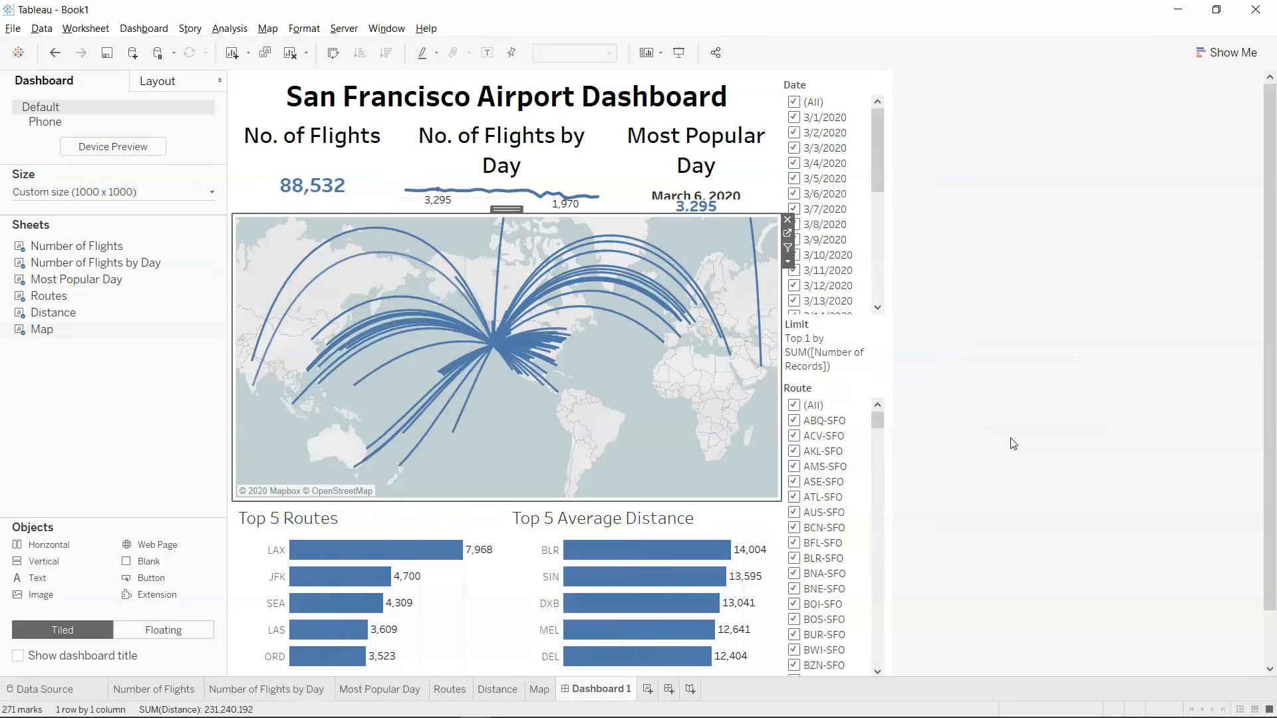
scroll(852, 301, down, 7)
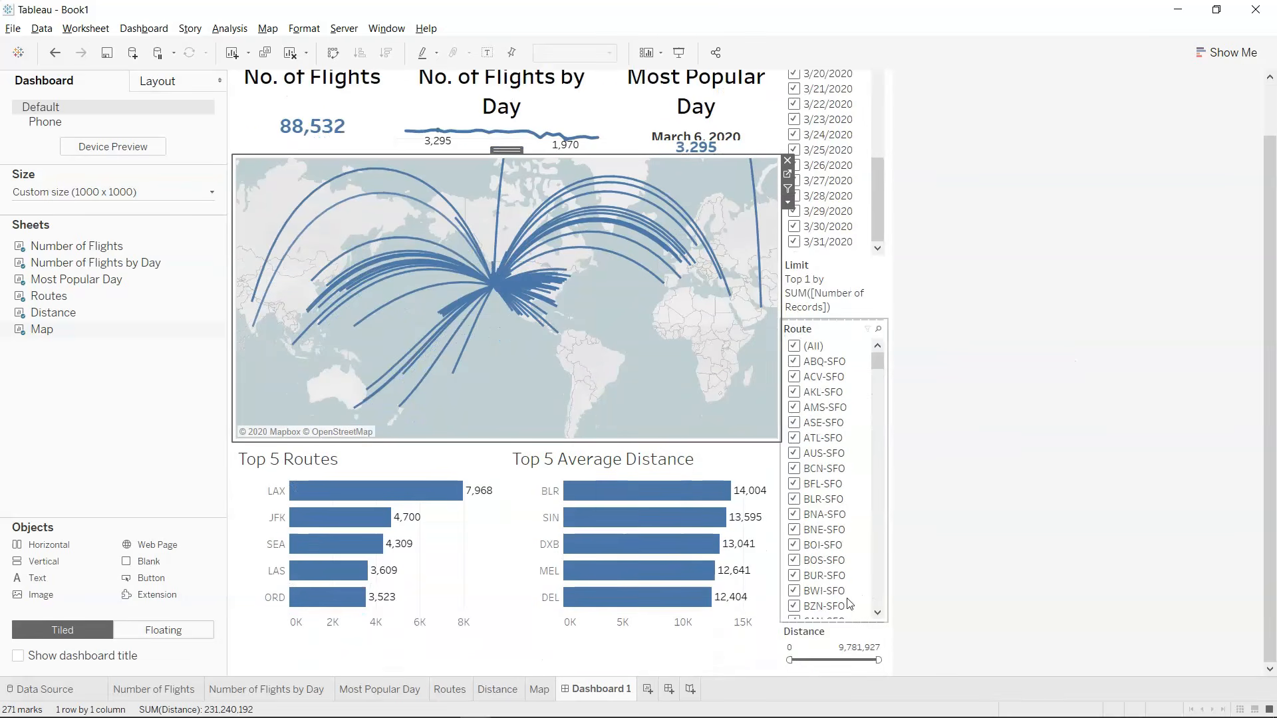
scroll(966, 544, up, 2)
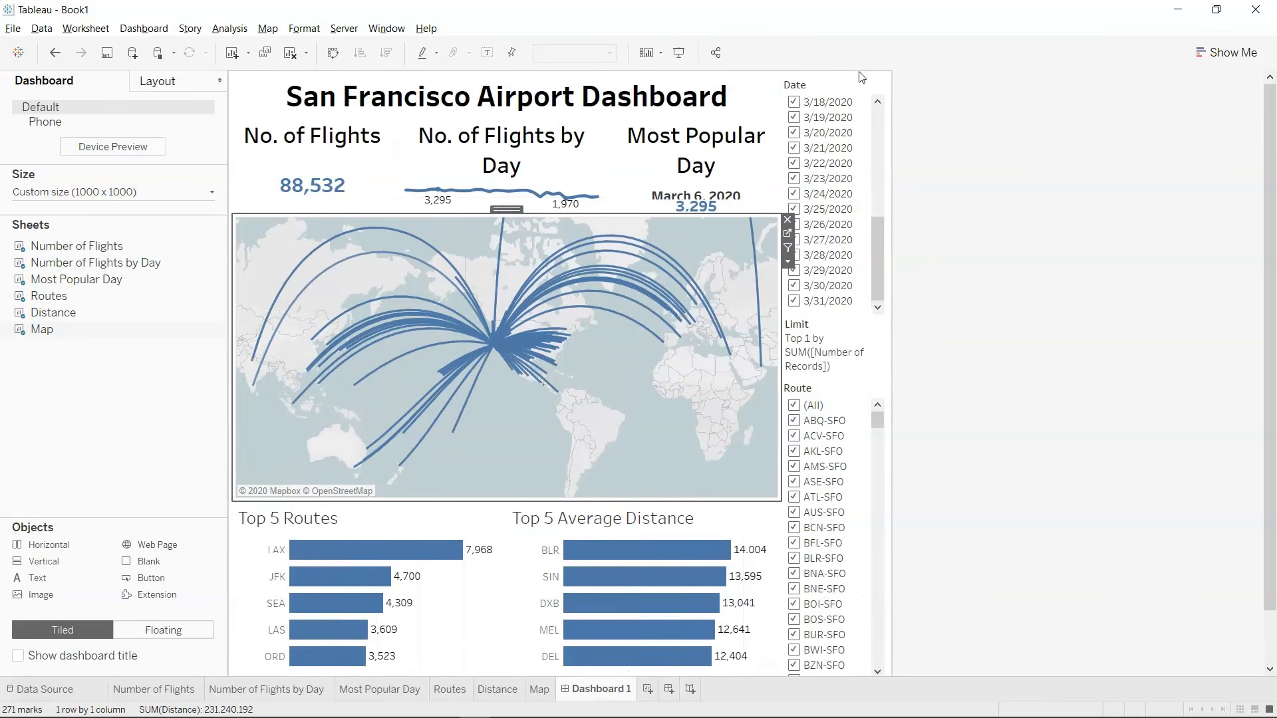
Try to place a horizontal container between the Date and Route filters and move the Date filter into it.
click(891, 133)
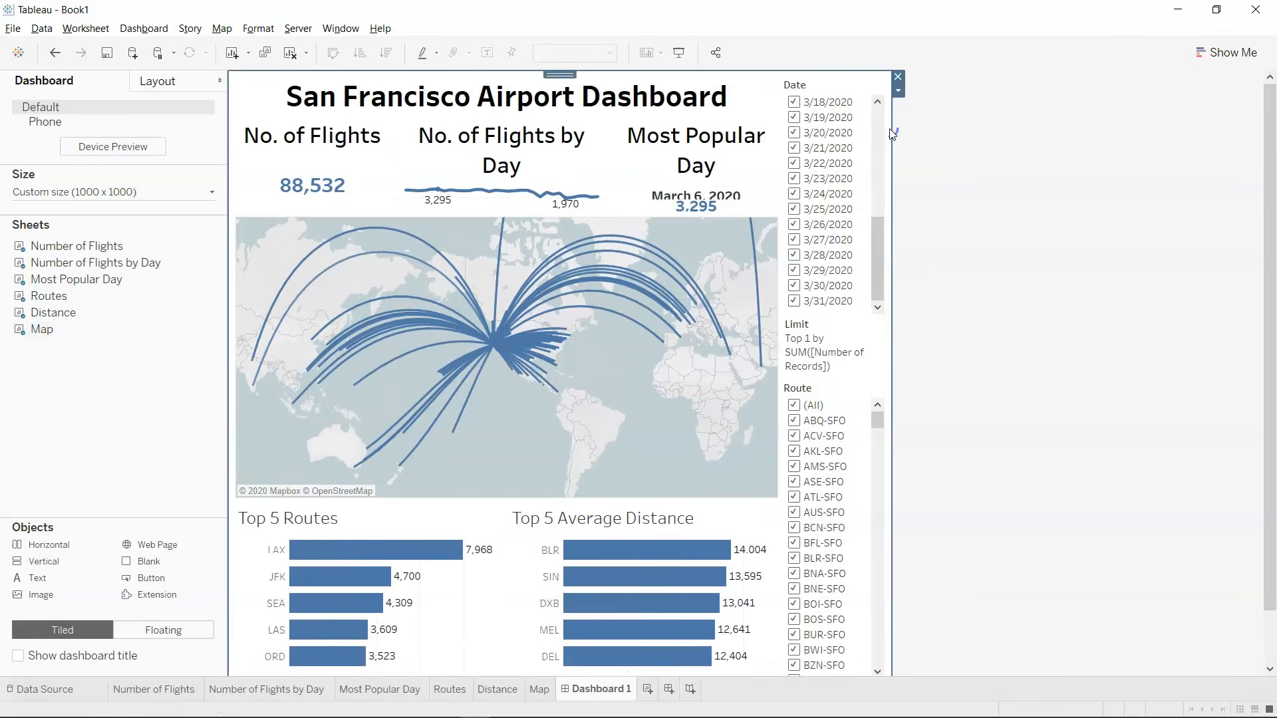
click(868, 392)
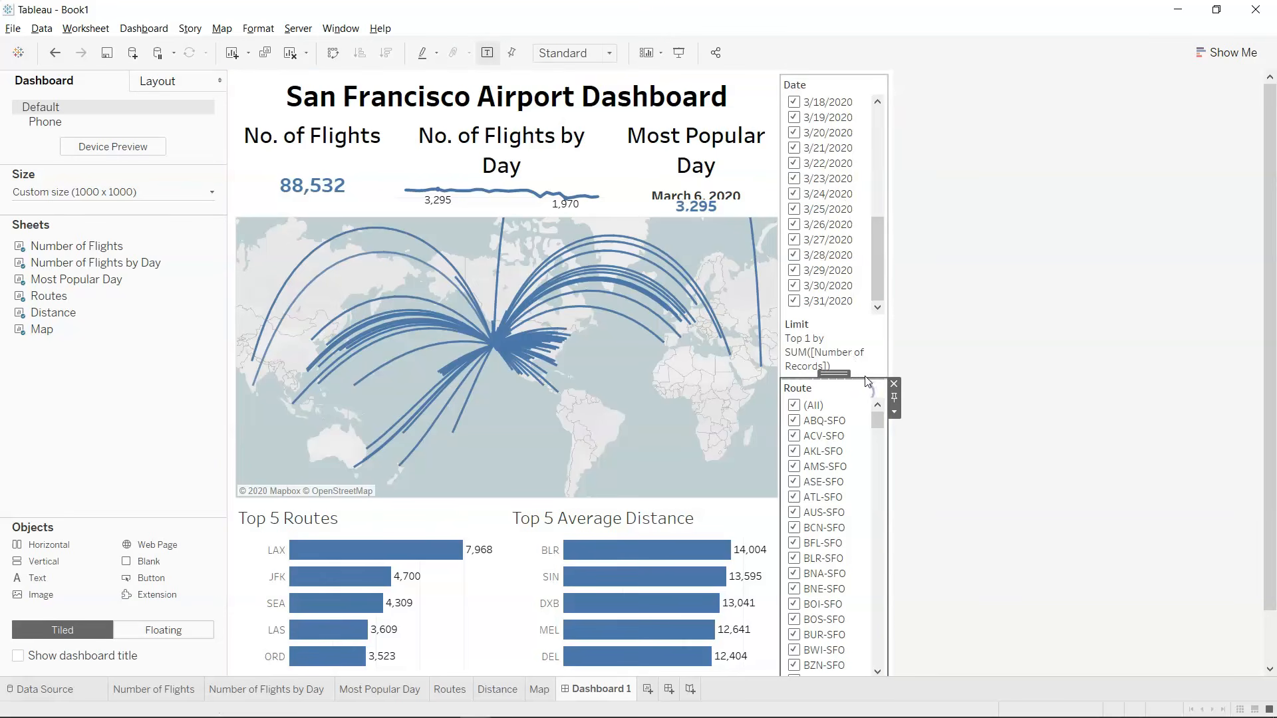
click(872, 366)
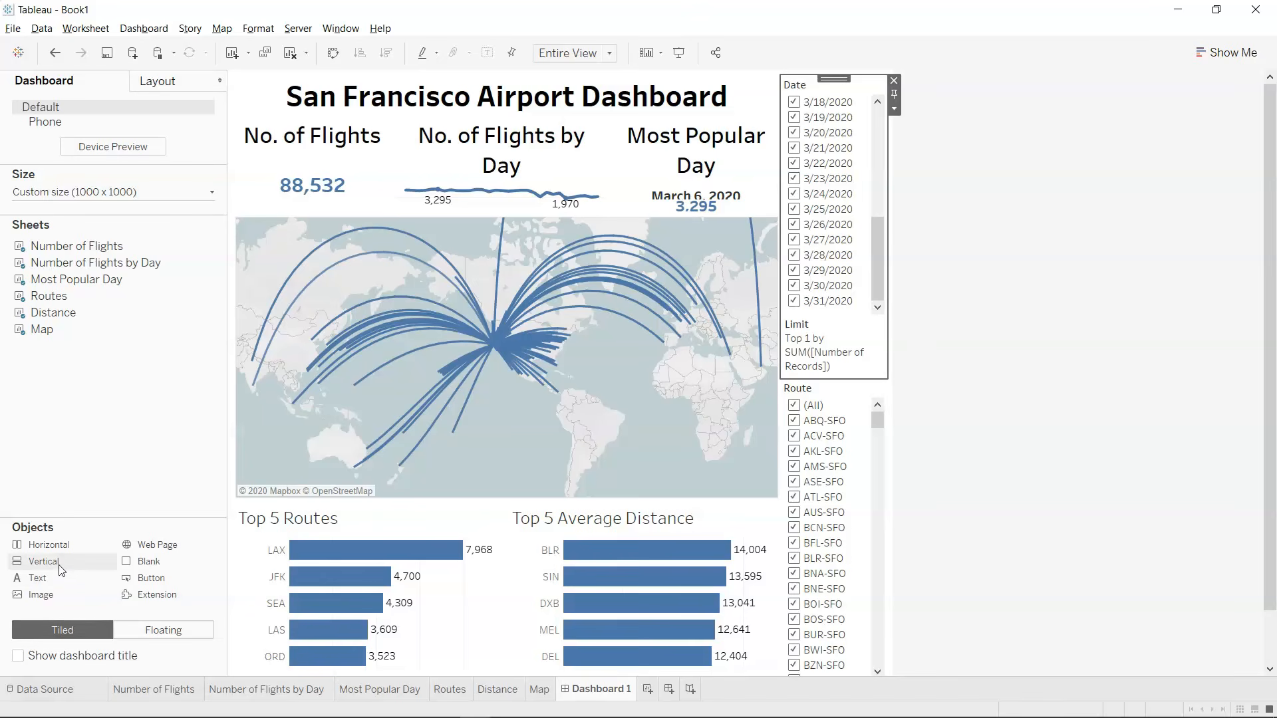
drag(50, 544, 853, 259)
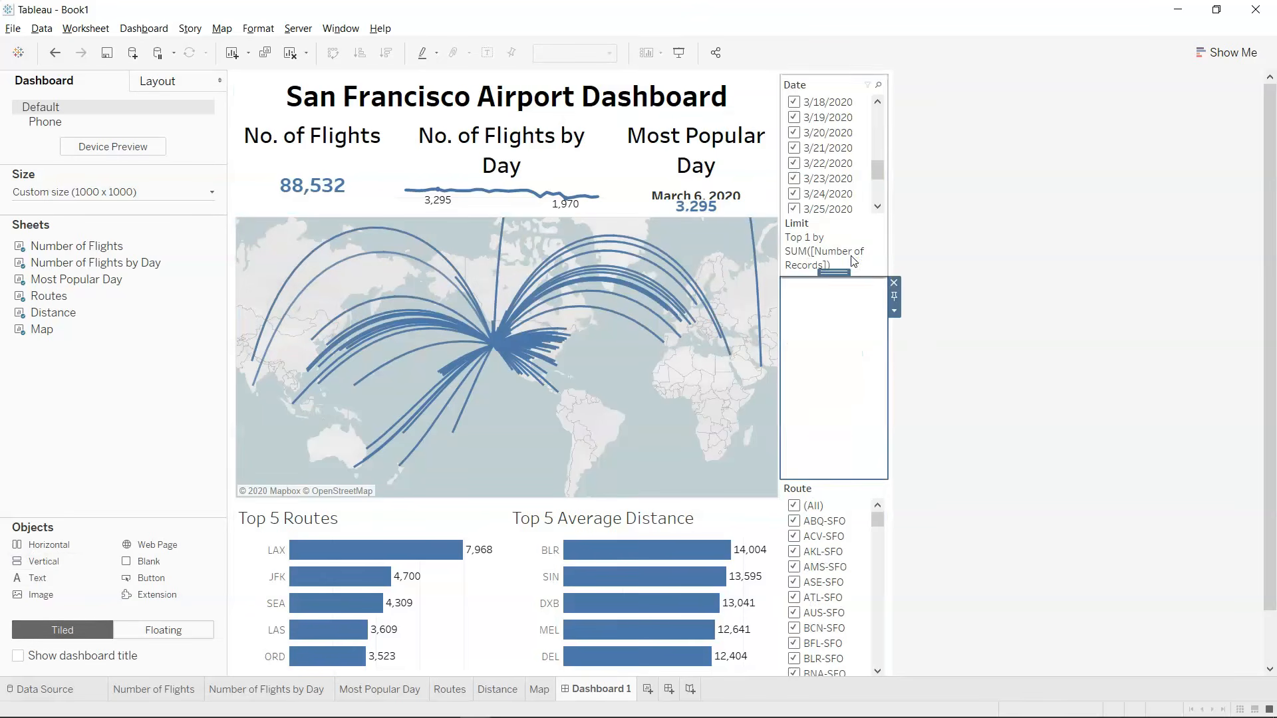
drag(826, 83, 834, 326)
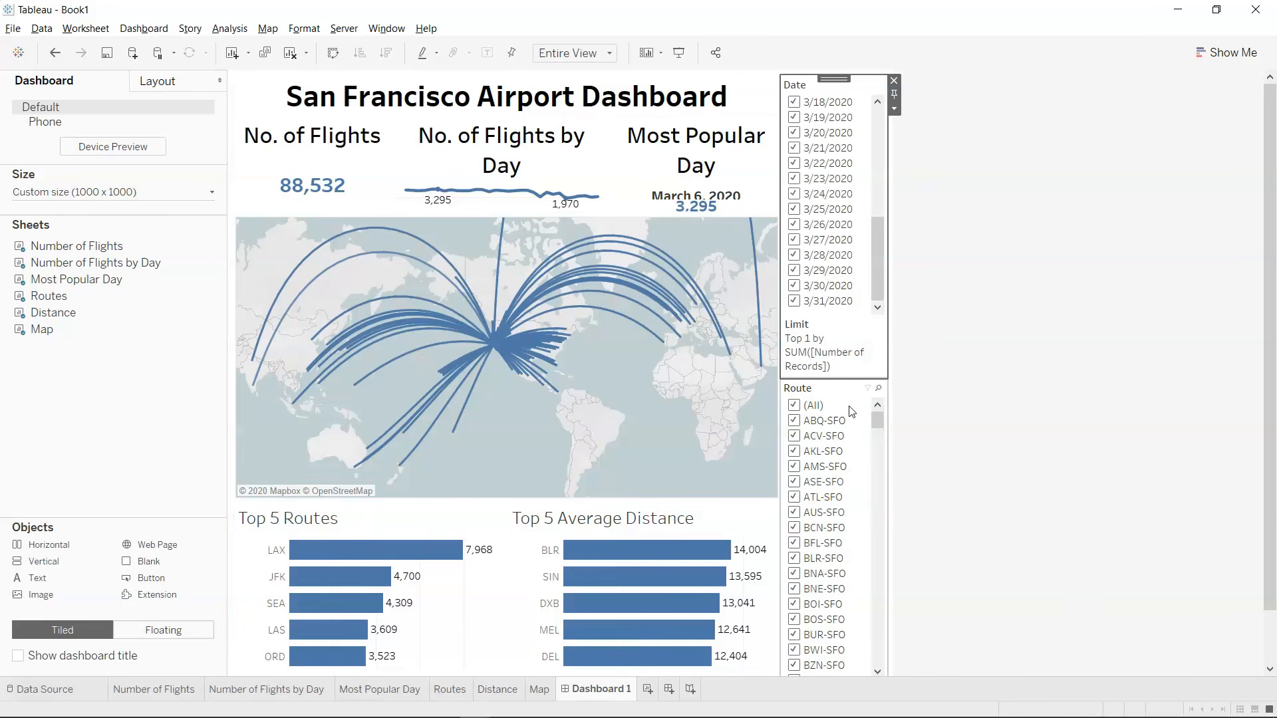
Move the Route filter above the Date filter and check the order down to the Distance filter.
mouse_move(849, 396)
mouse_down()
mouse_move(833, 367)
mouse_move(845, 356)
mouse_move(836, 288)
mouse_move(834, 381)
mouse_up()
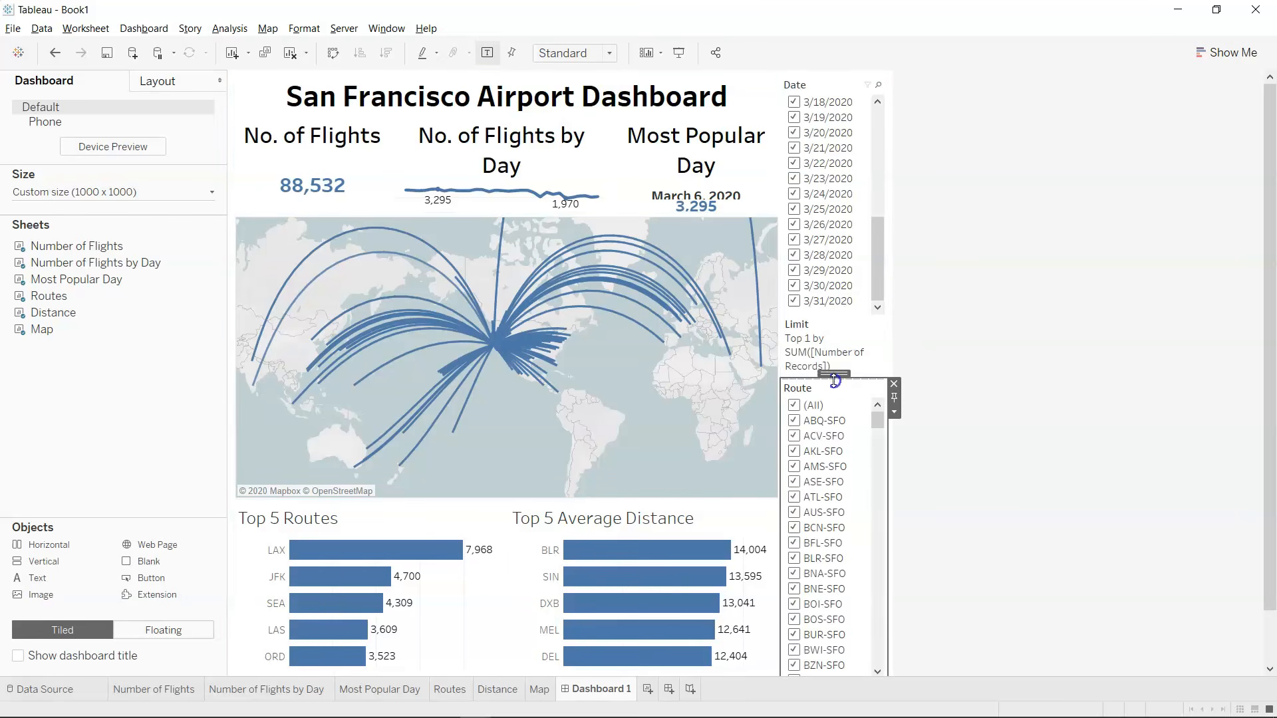
click(877, 353)
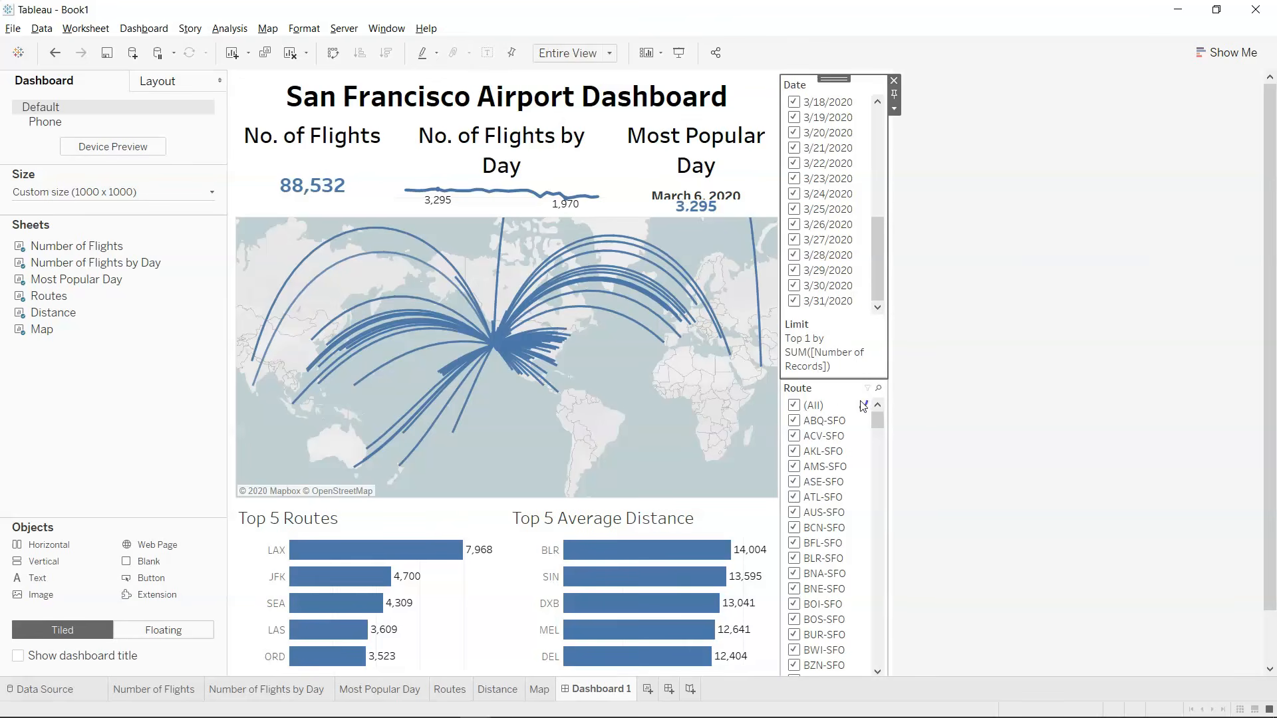
click(862, 402)
drag(840, 348, 824, 152)
scroll(994, 385, down, 3)
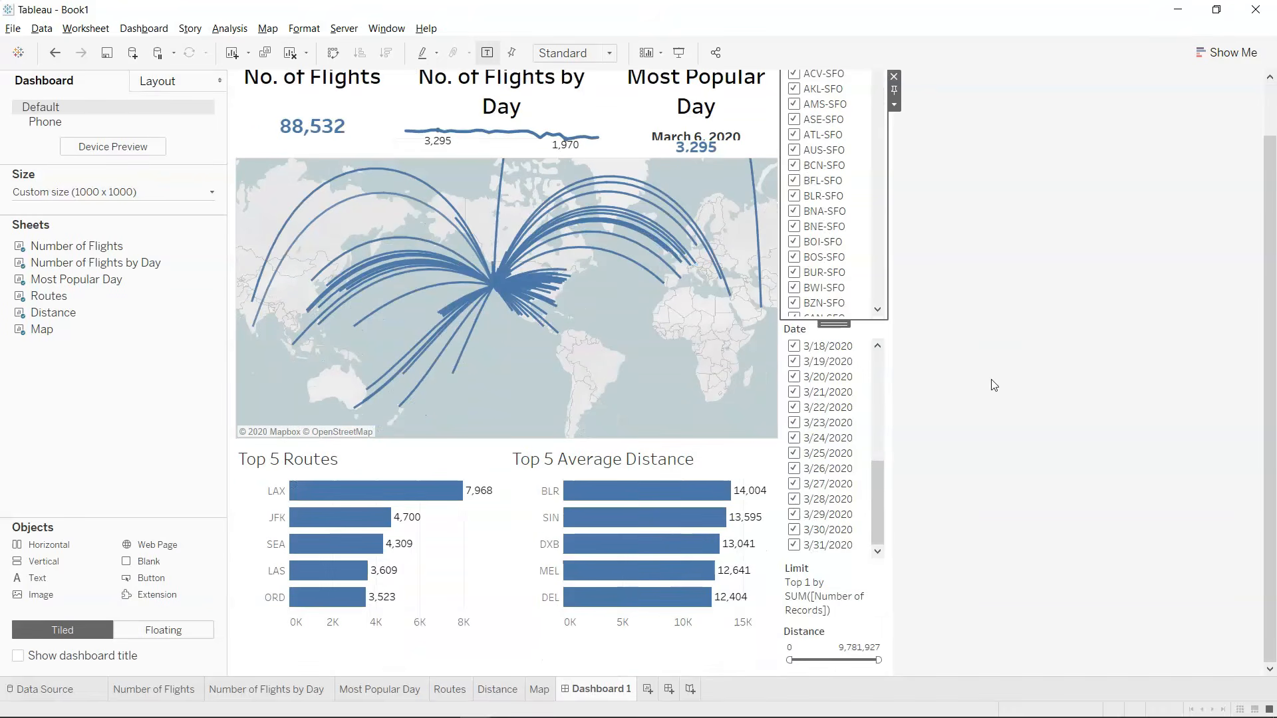
Select the vertical container holding the Route, Date and Distance filters in the item hierarchy and make it floating.
click(851, 637)
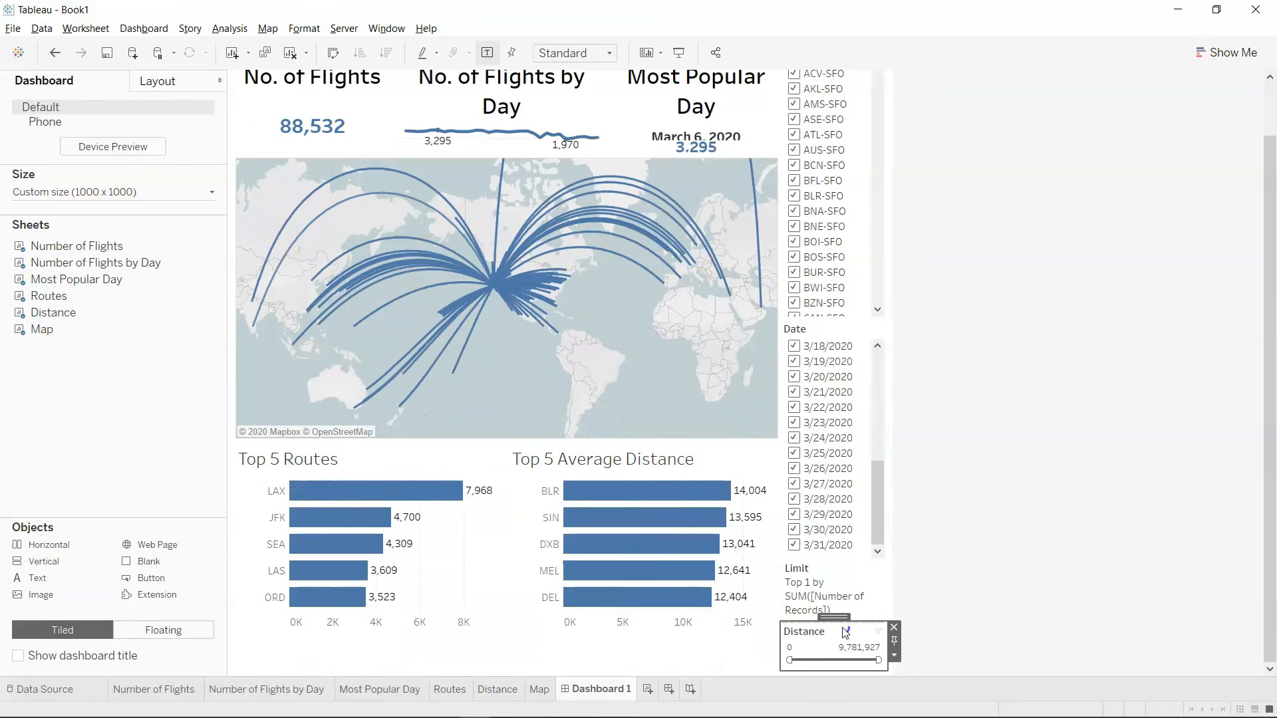
drag(841, 617, 841, 512)
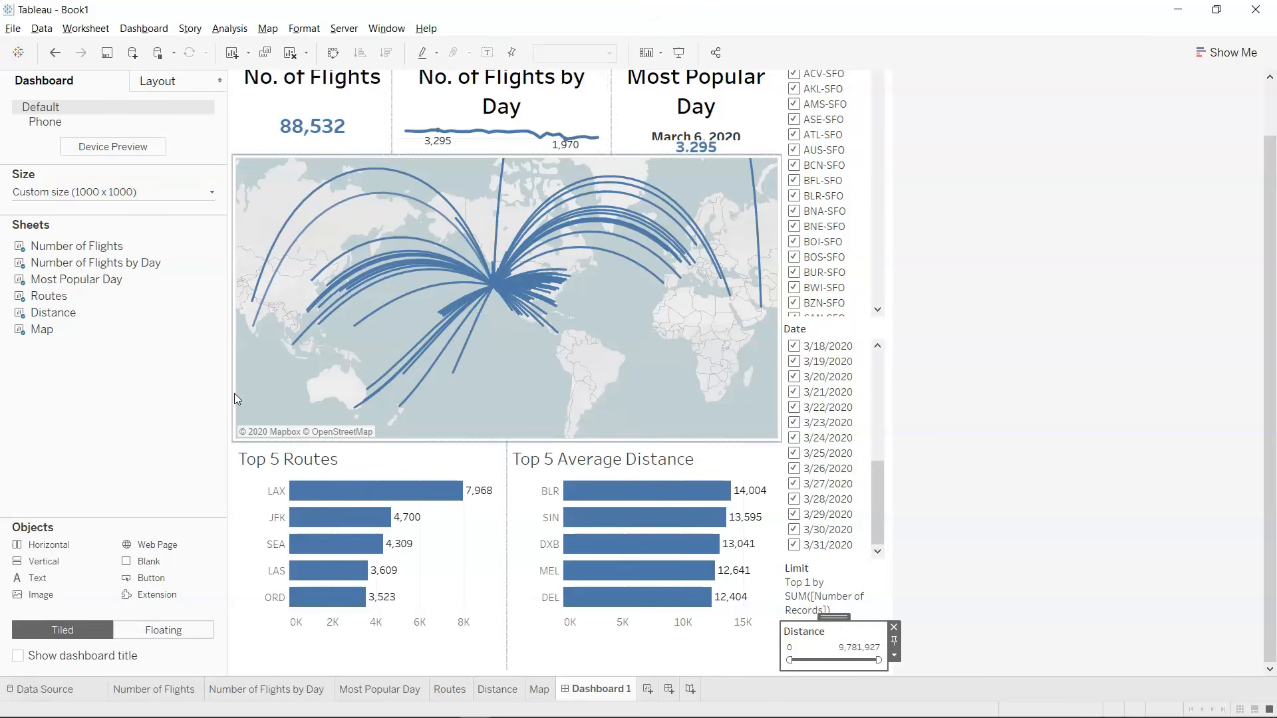
click(141, 83)
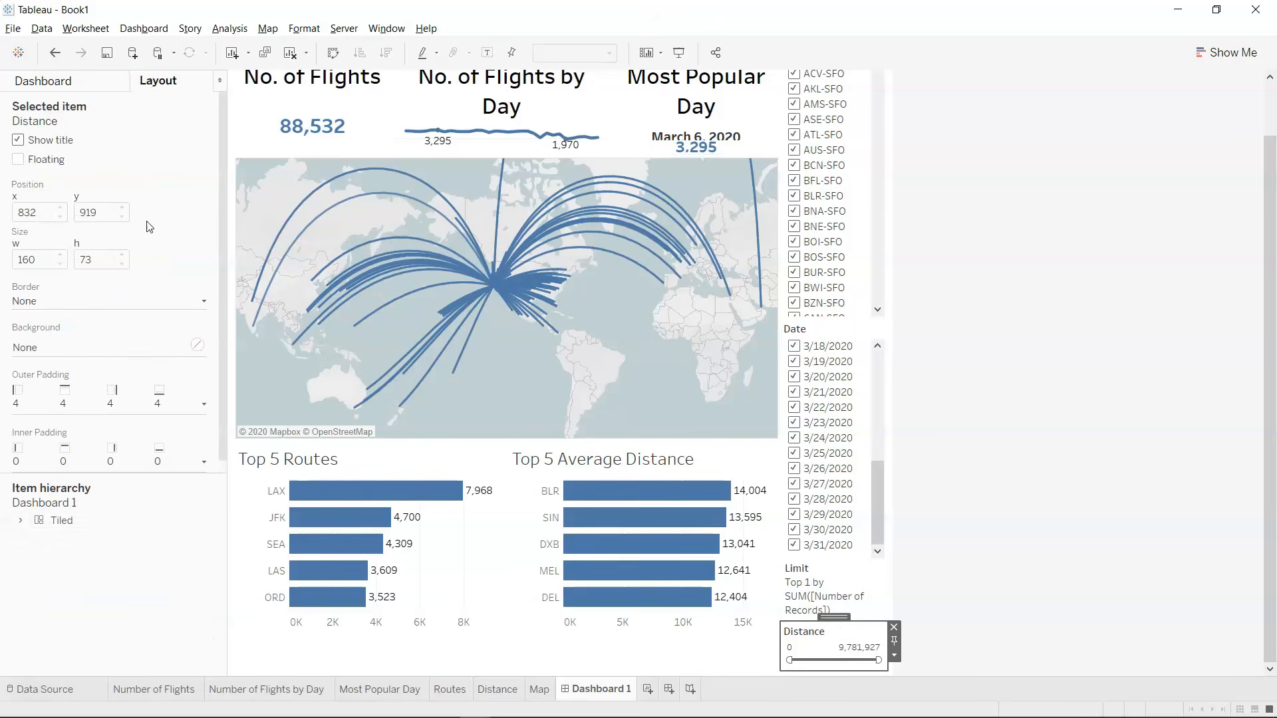
click(36, 537)
click(53, 570)
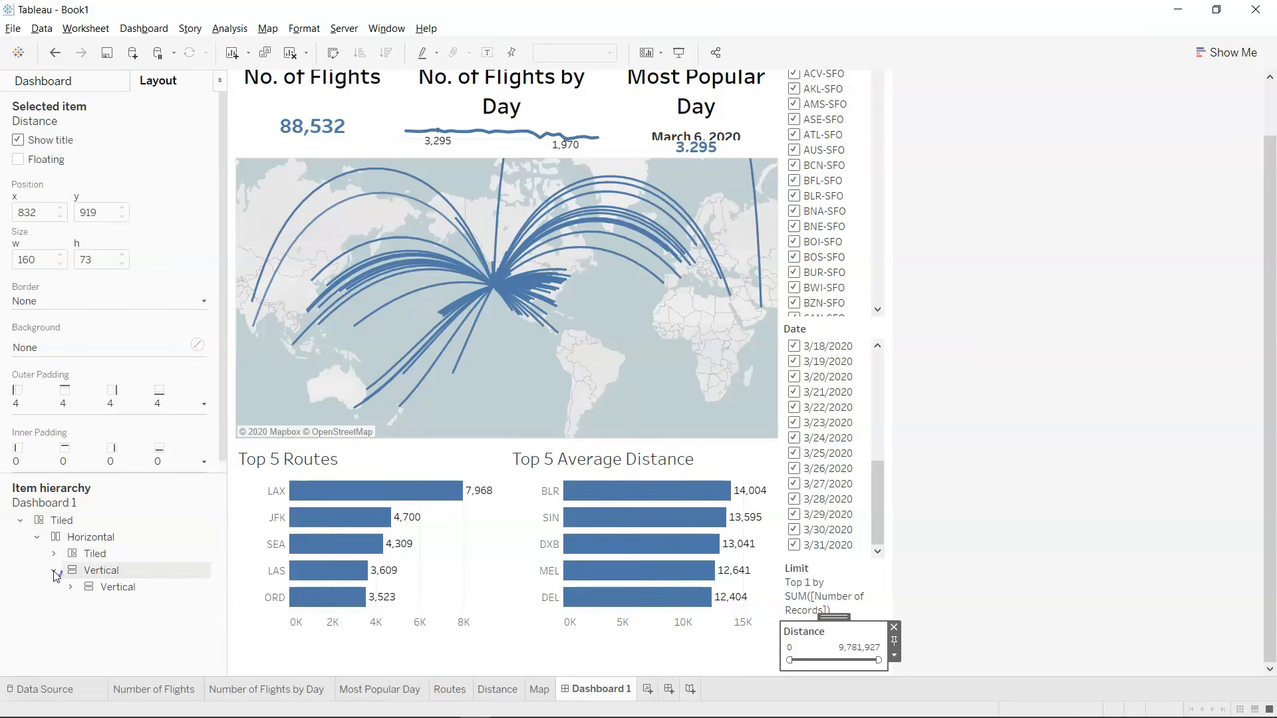
click(70, 587)
click(128, 588)
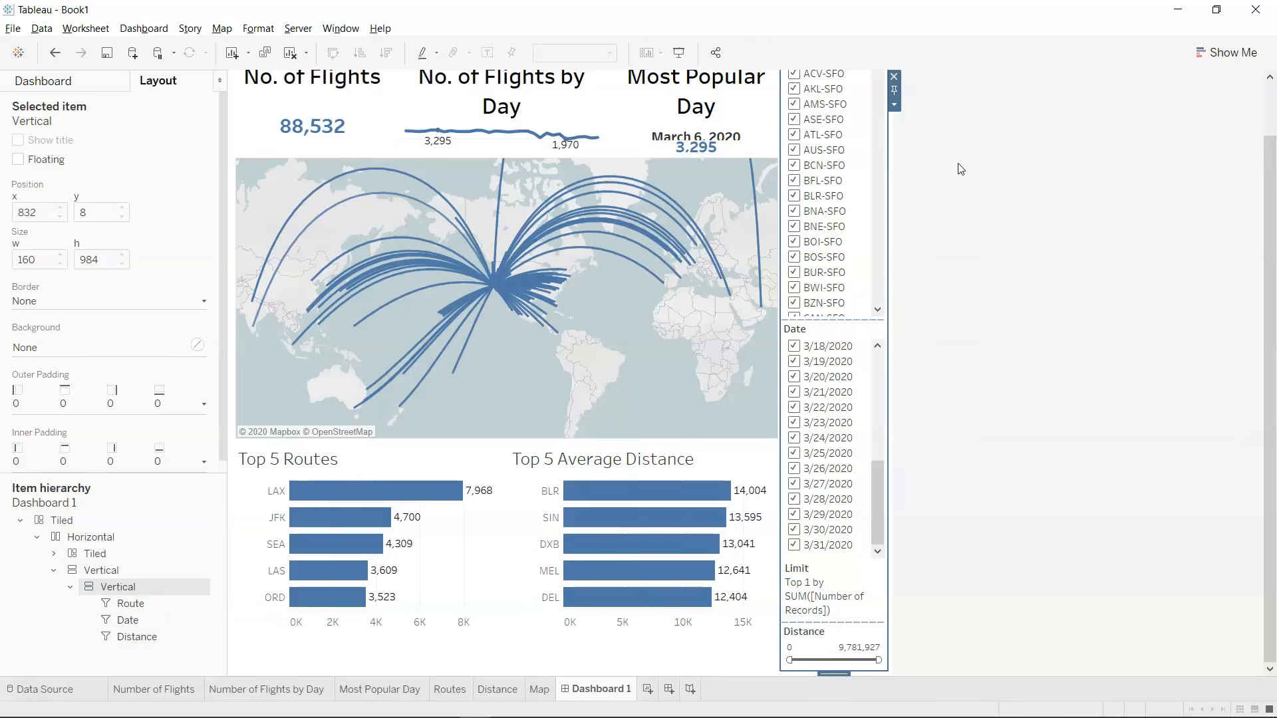
click(895, 105)
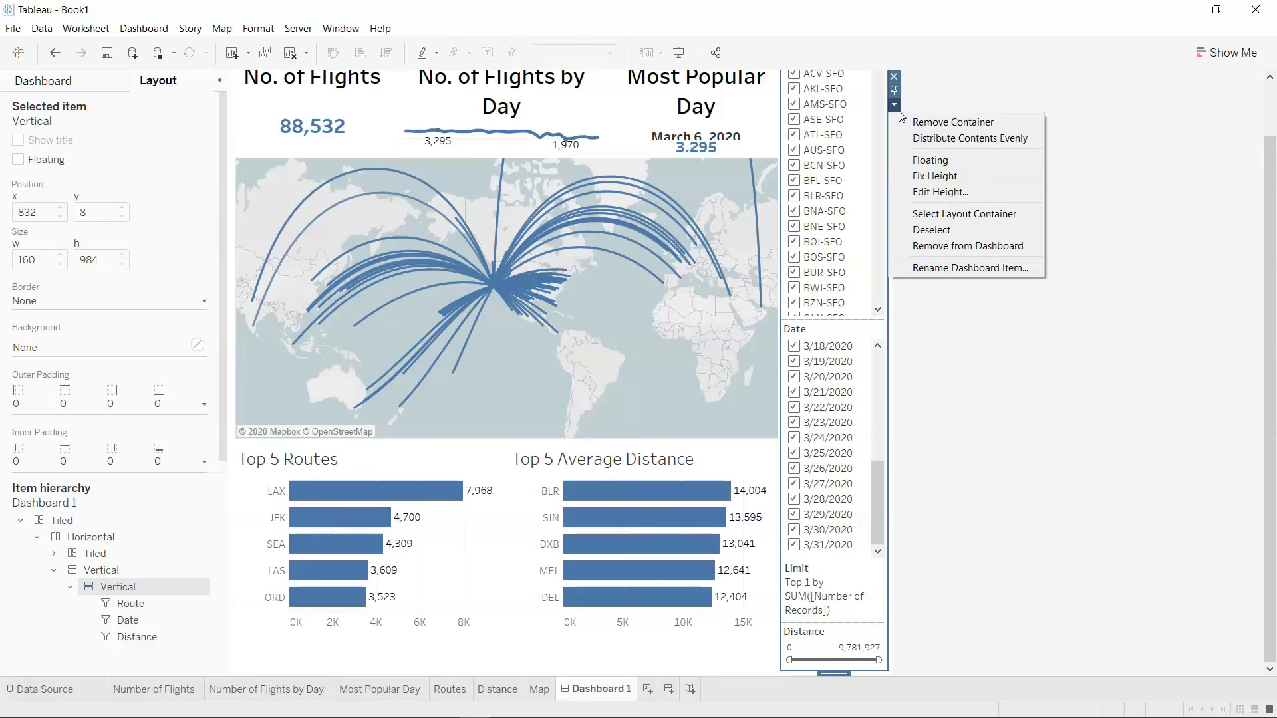
click(1001, 163)
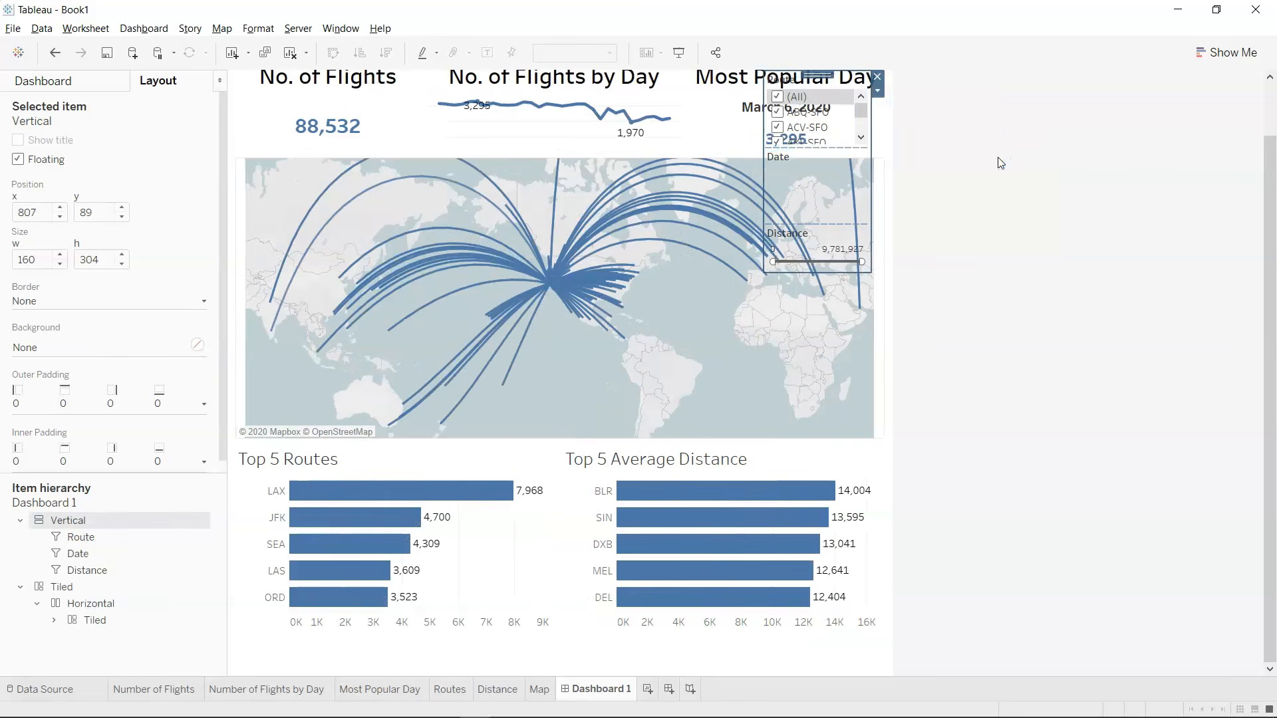
Move the floating filter container over the map's eastern part, at about x 765, y 304, and adjust its filters' heights.
scroll(1001, 163, up, 2)
drag(818, 122, 790, 266)
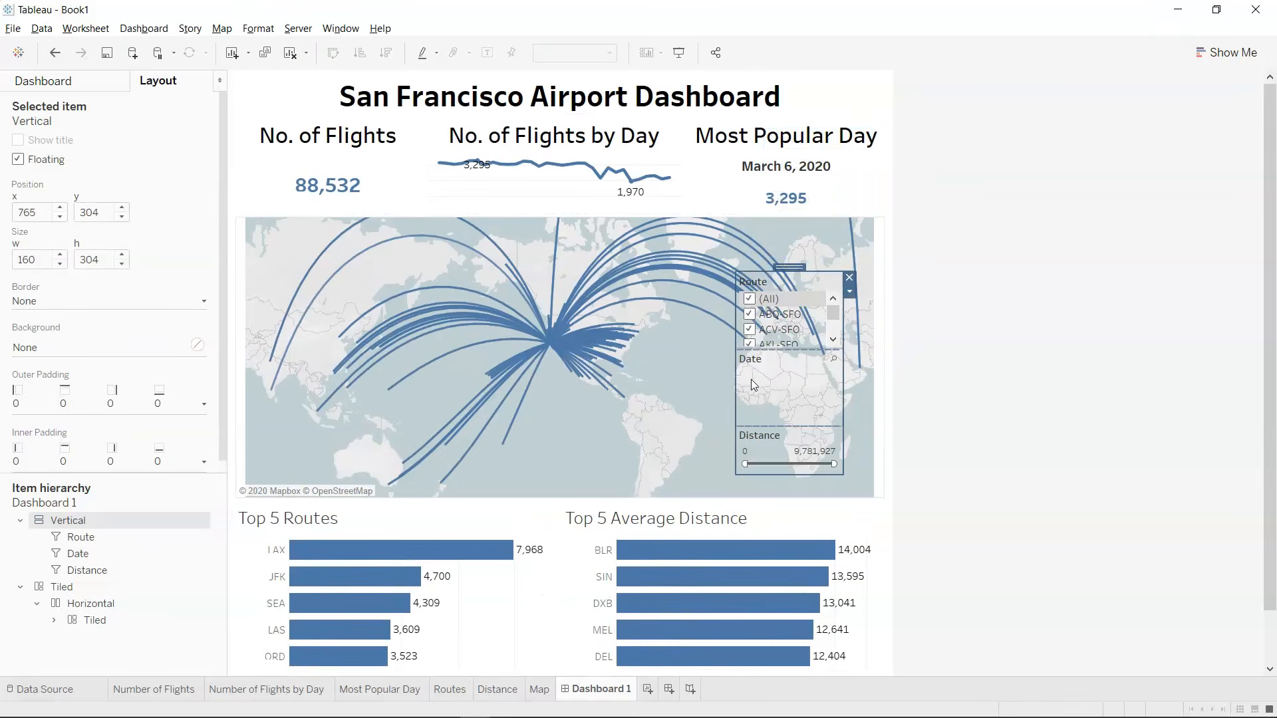
drag(789, 429, 793, 359)
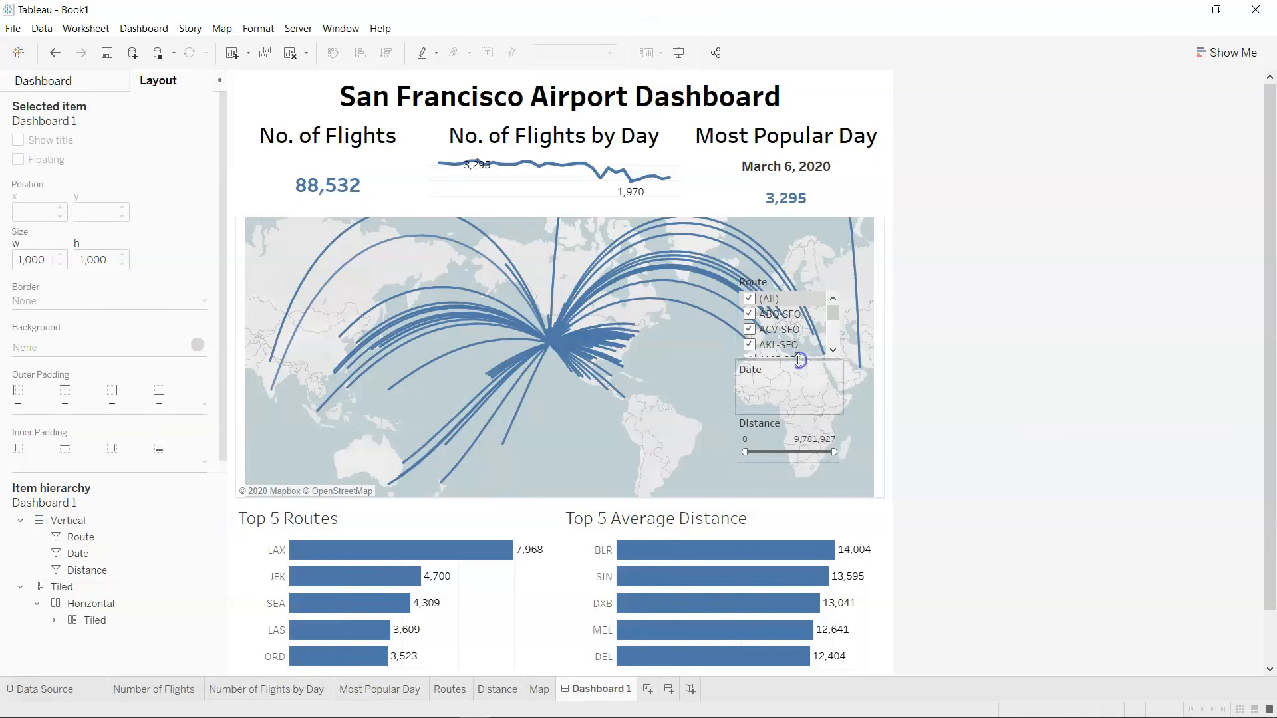
Add a show/hide button for the floating filter container and place it beside the dashboard title at about x 940, y 25.
click(812, 275)
click(811, 286)
click(849, 306)
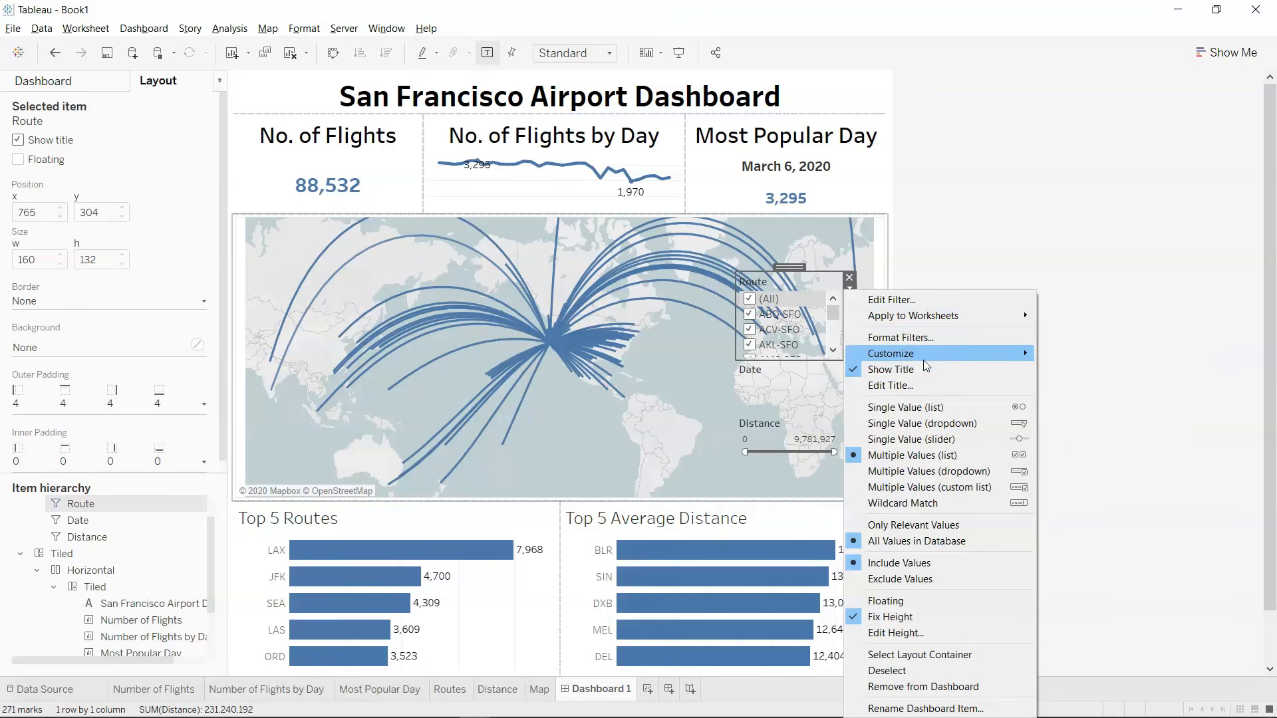
mouse_move(930, 357)
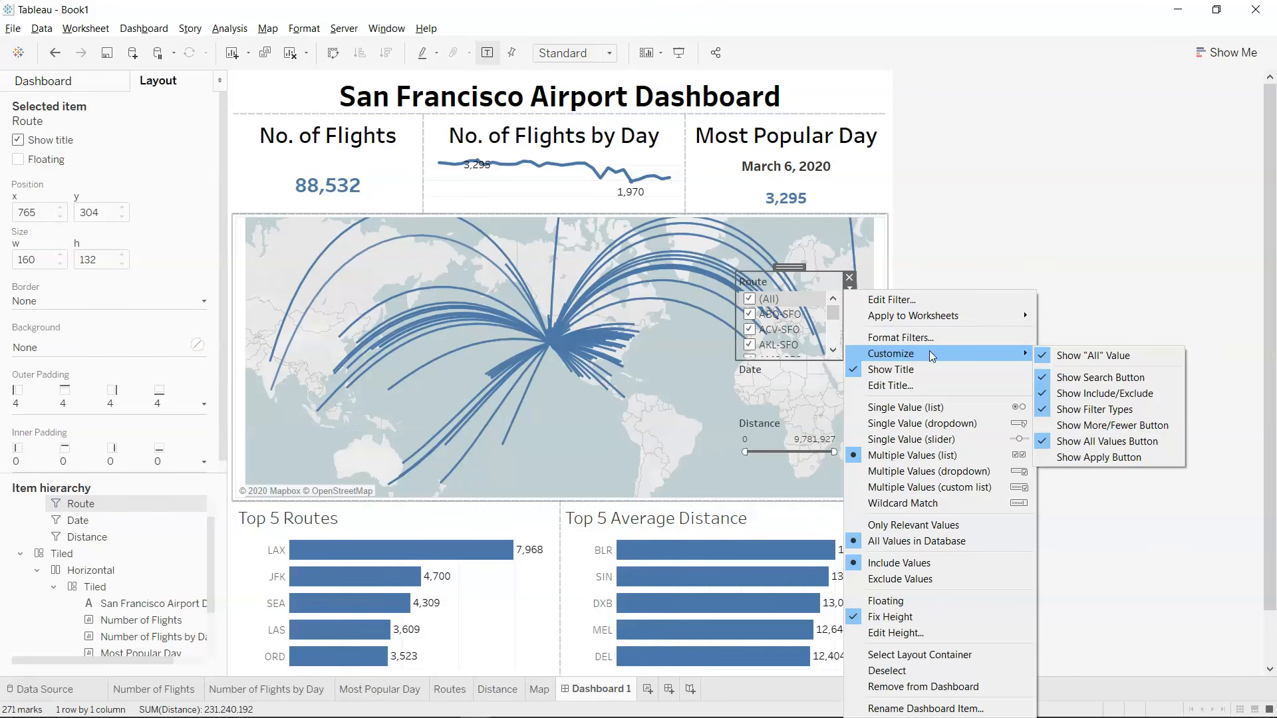
click(920, 655)
click(849, 291)
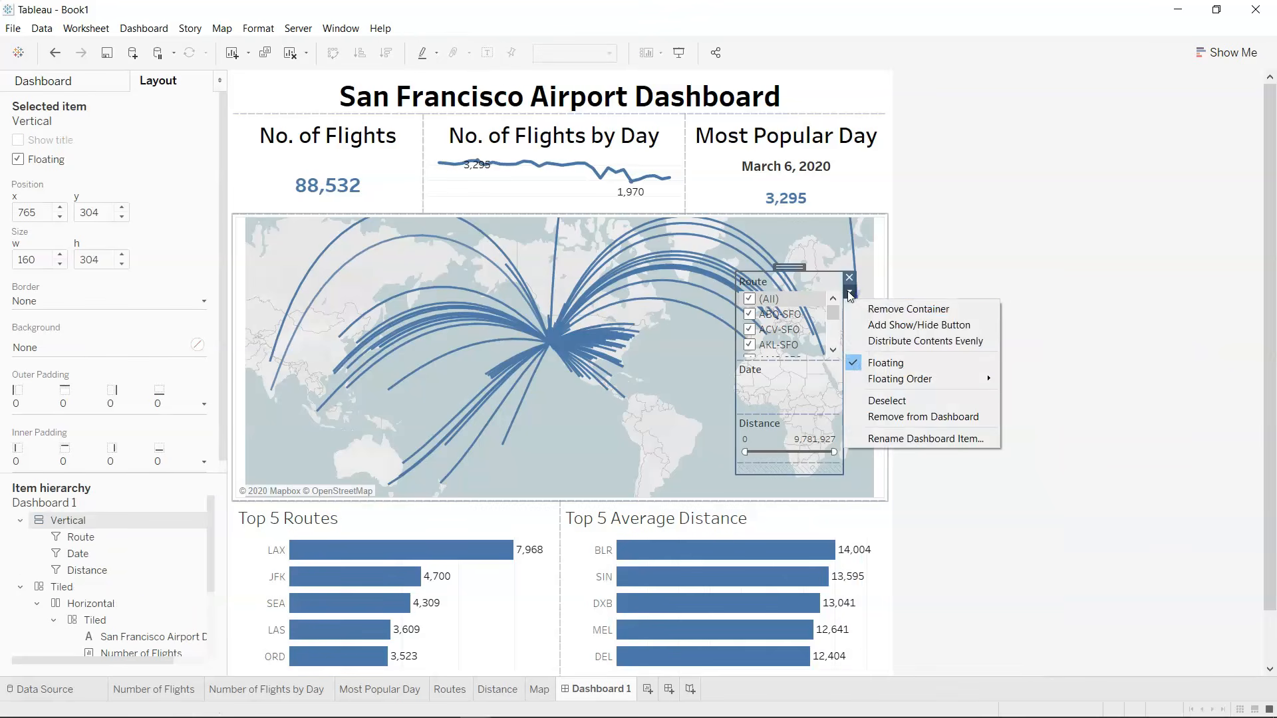
click(898, 326)
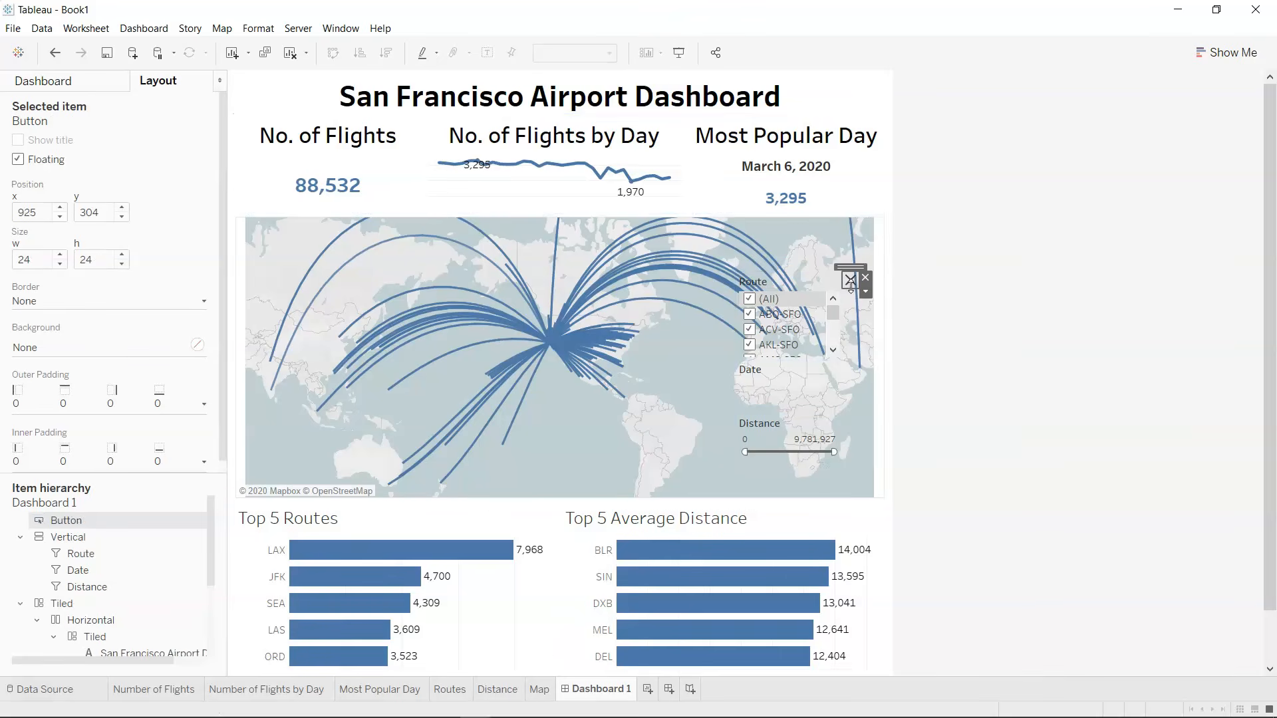
drag(855, 247, 863, 82)
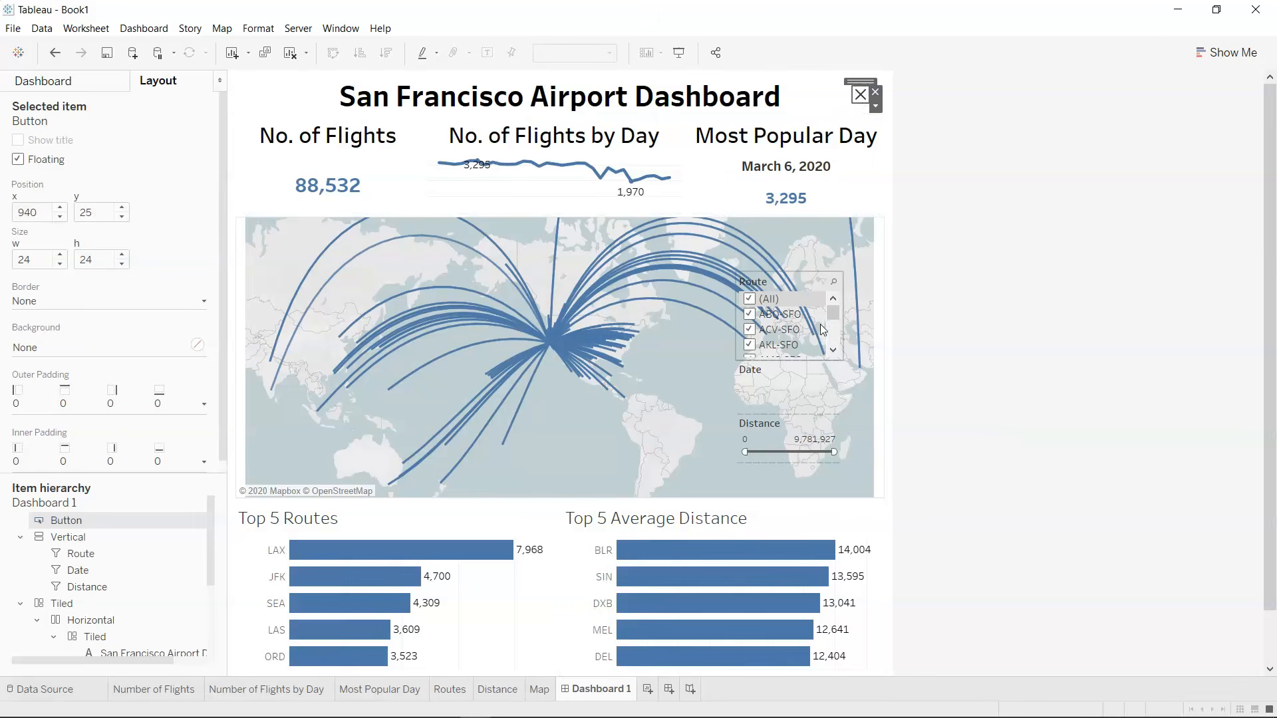
Reorder the item hierarchy so the vertical filter container sits above the show/hide button.
click(789, 293)
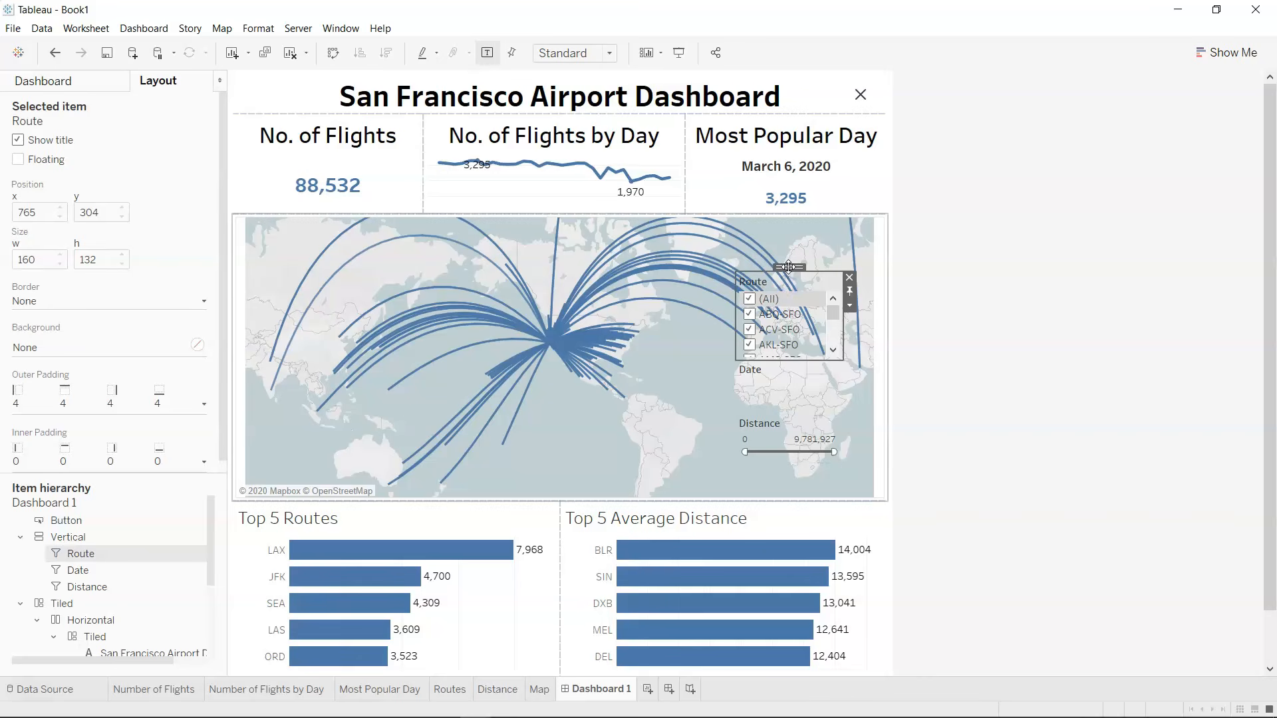
drag(789, 266, 812, 224)
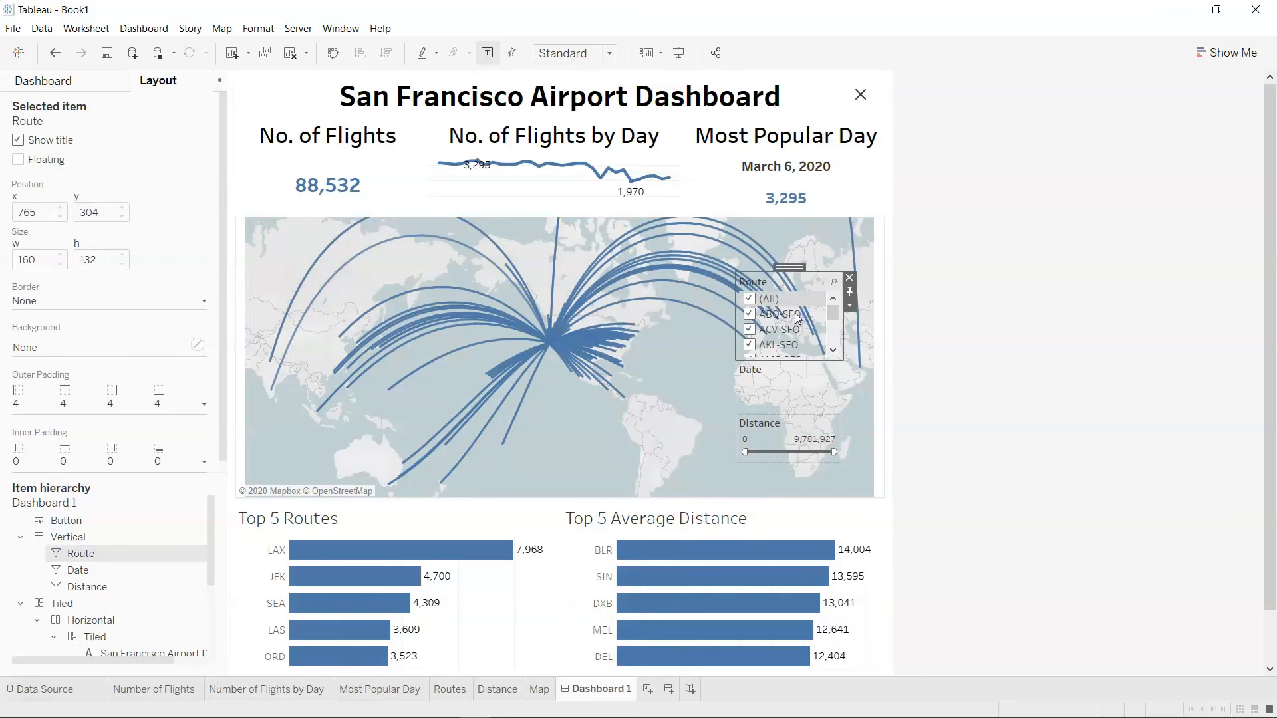
click(810, 402)
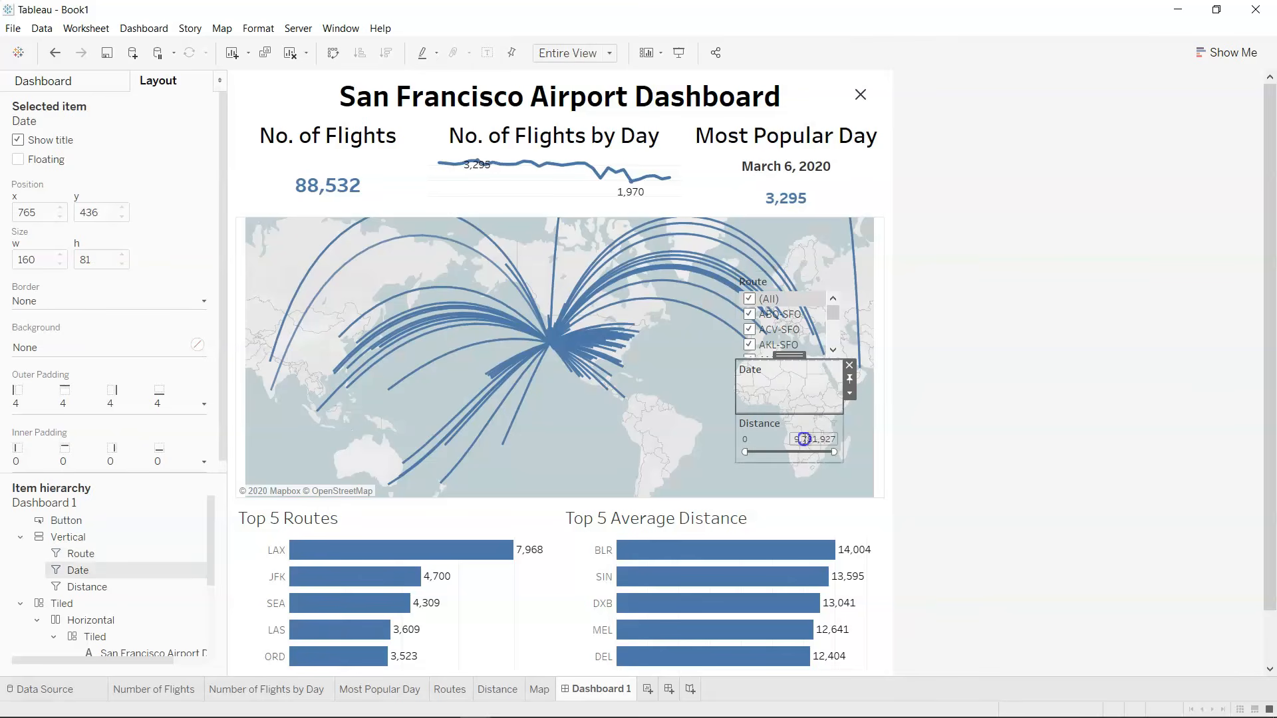
click(803, 439)
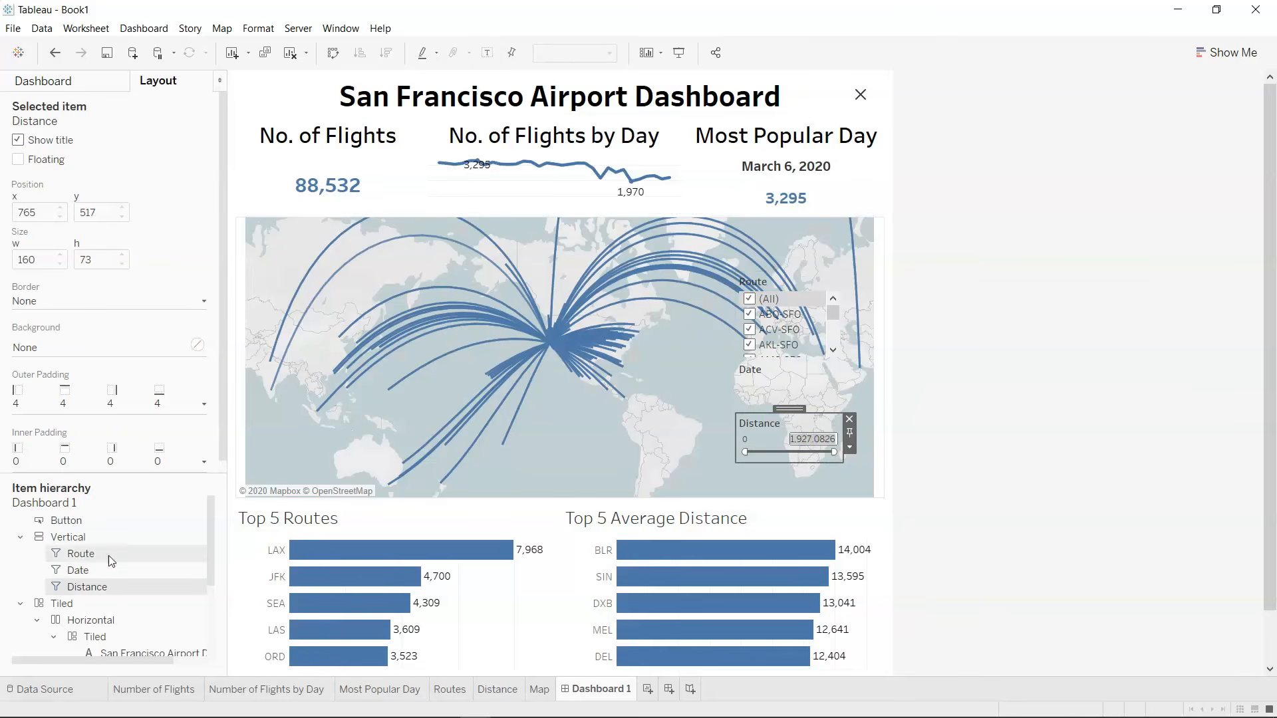
click(77, 536)
drag(78, 537, 83, 520)
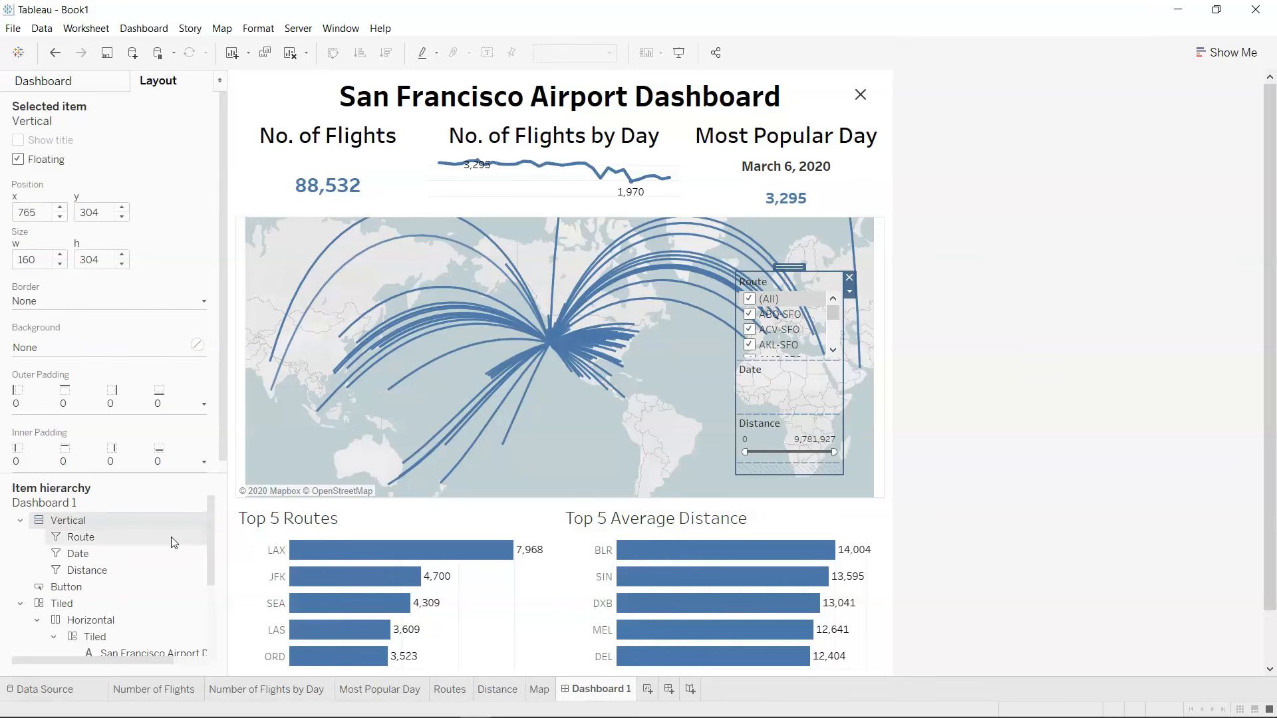
Edit the show/hide button and choose Vertical as the dashboard item it controls.
click(844, 106)
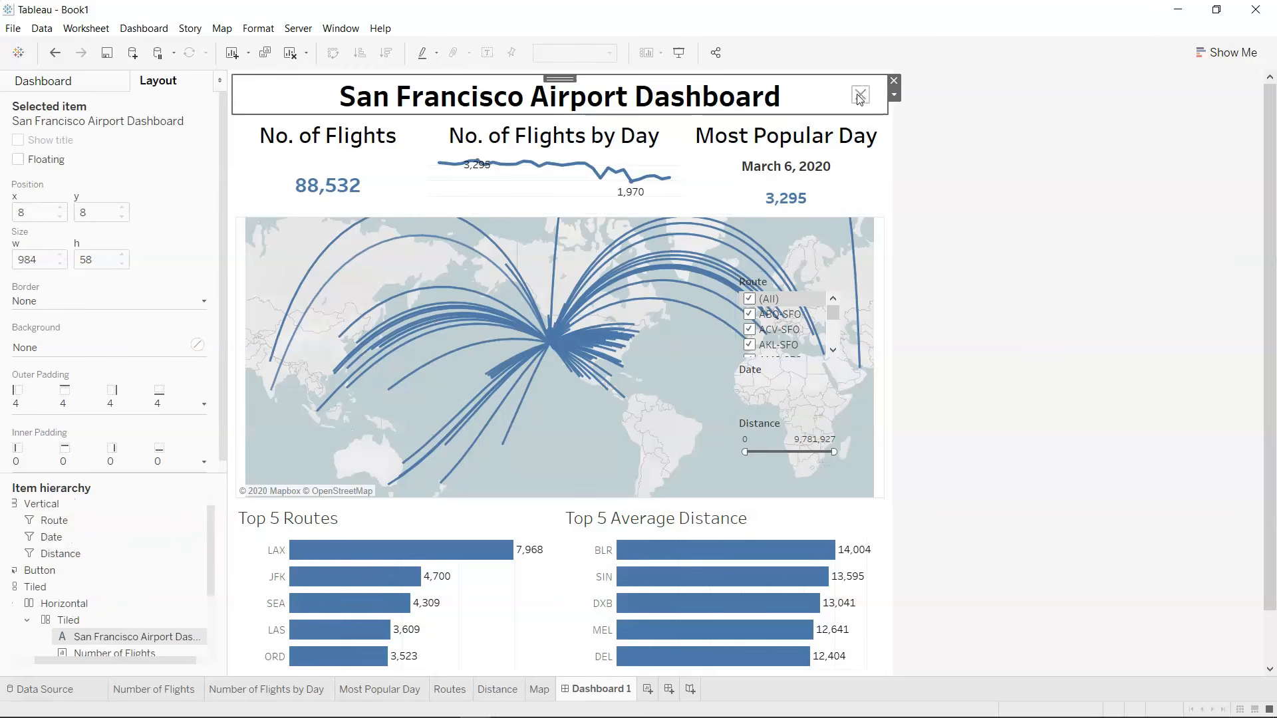
click(861, 97)
click(876, 105)
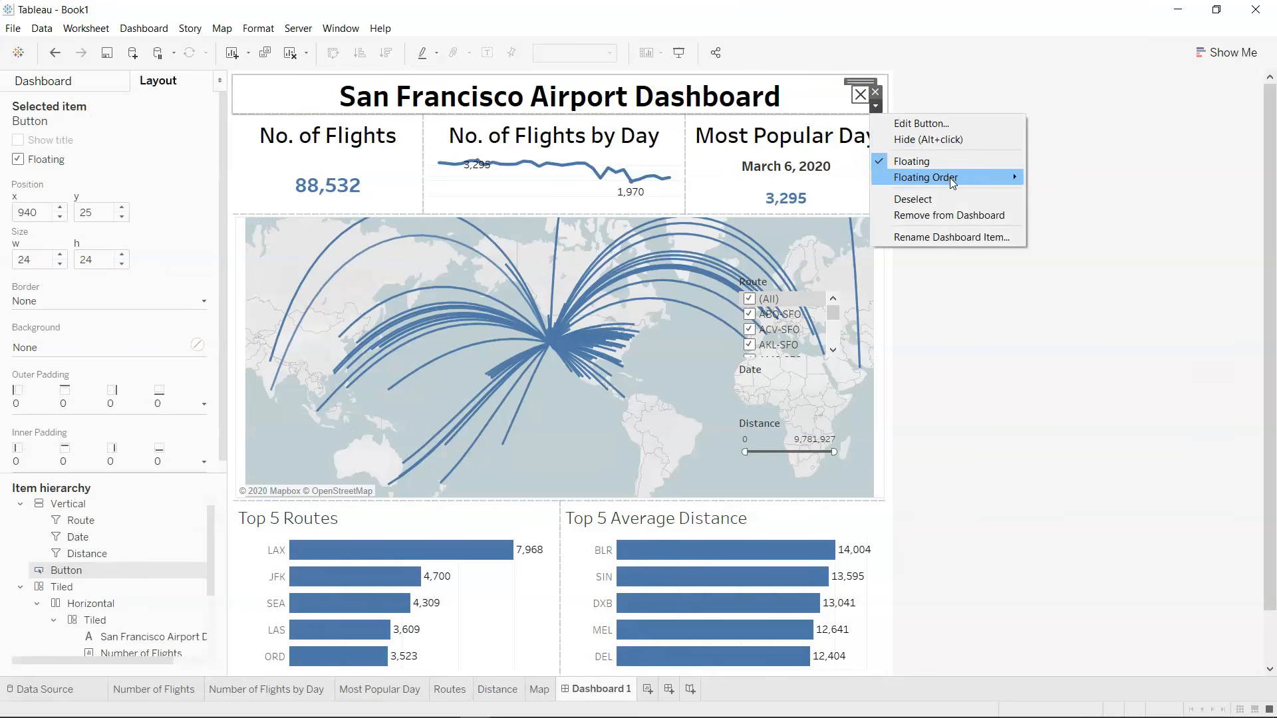
mouse_move(989, 183)
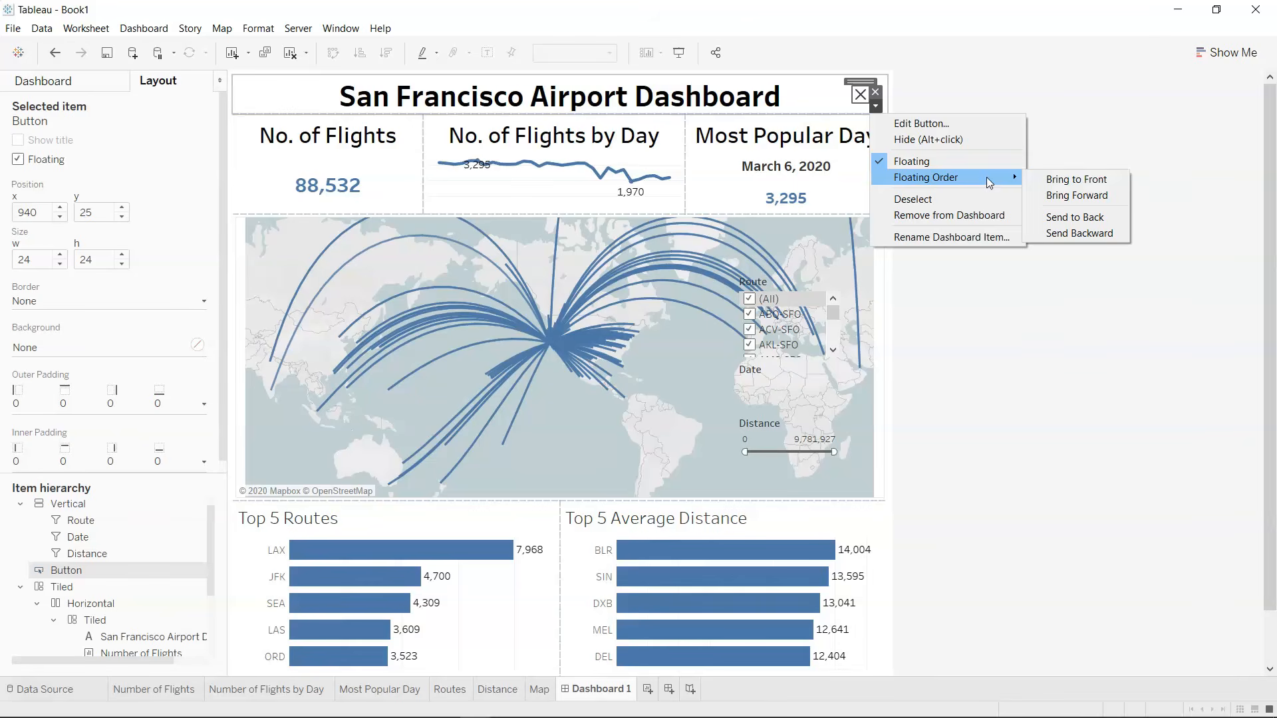
click(964, 125)
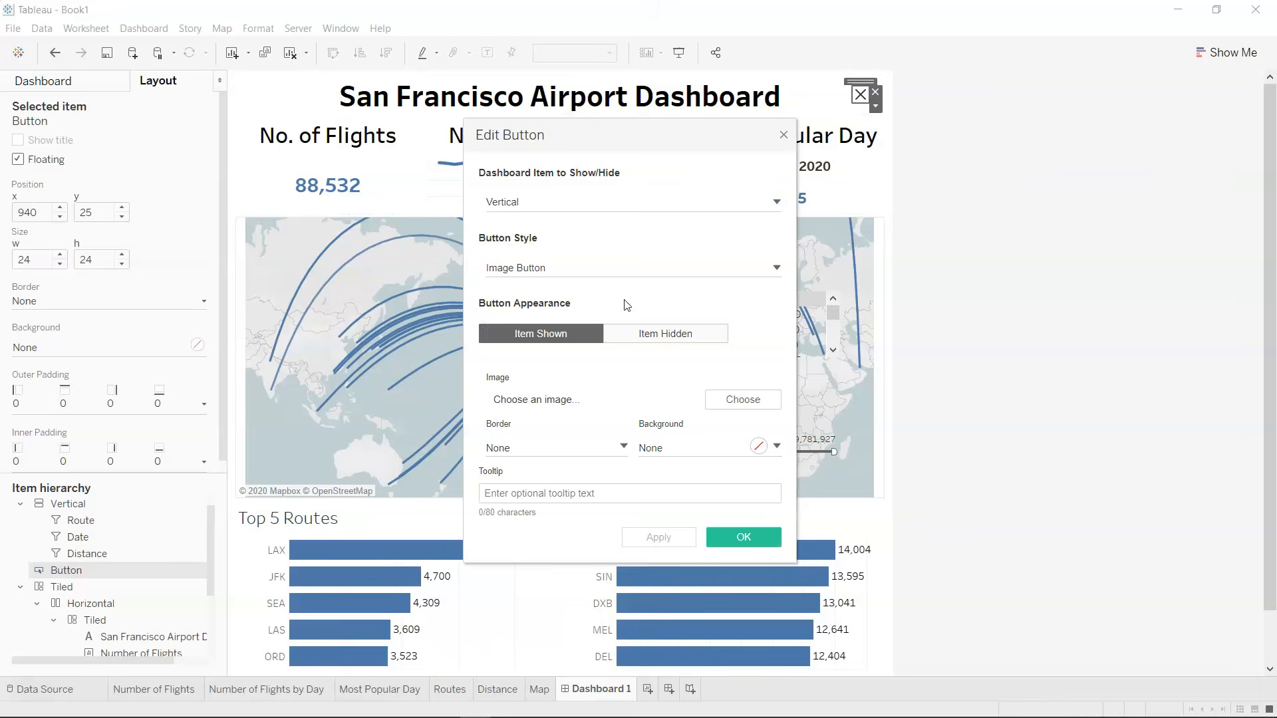
click(589, 207)
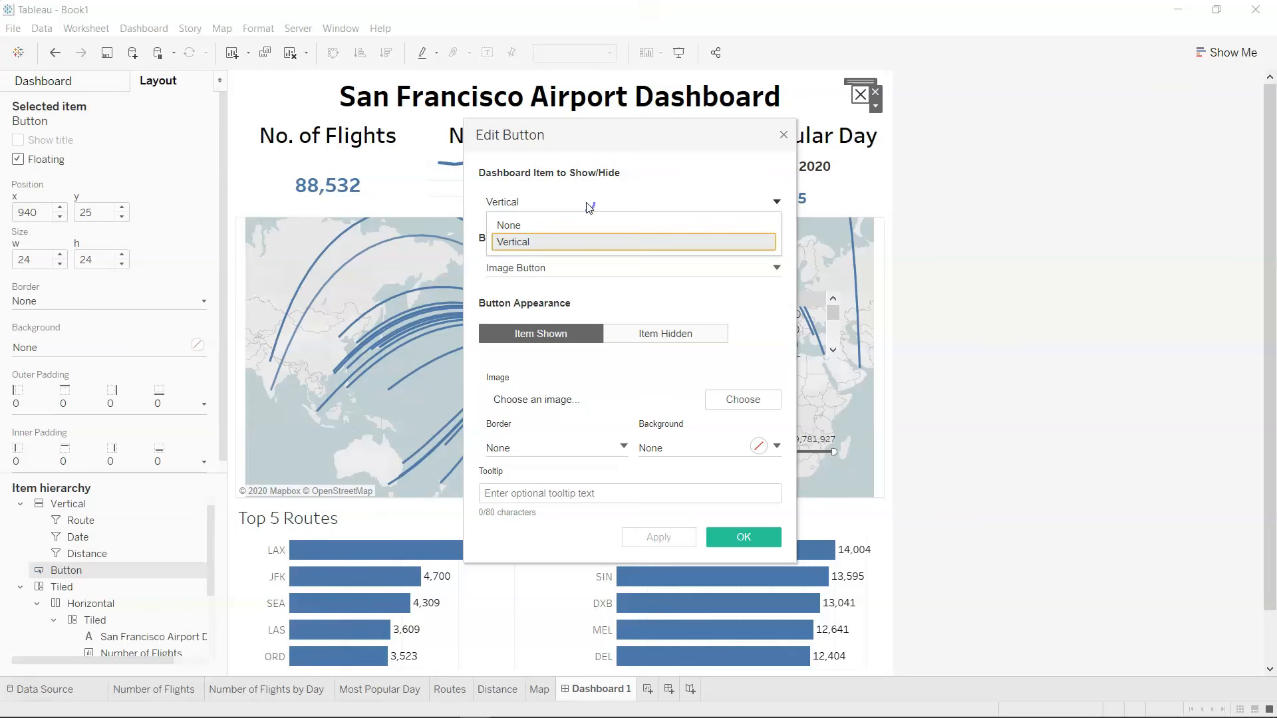
click(585, 245)
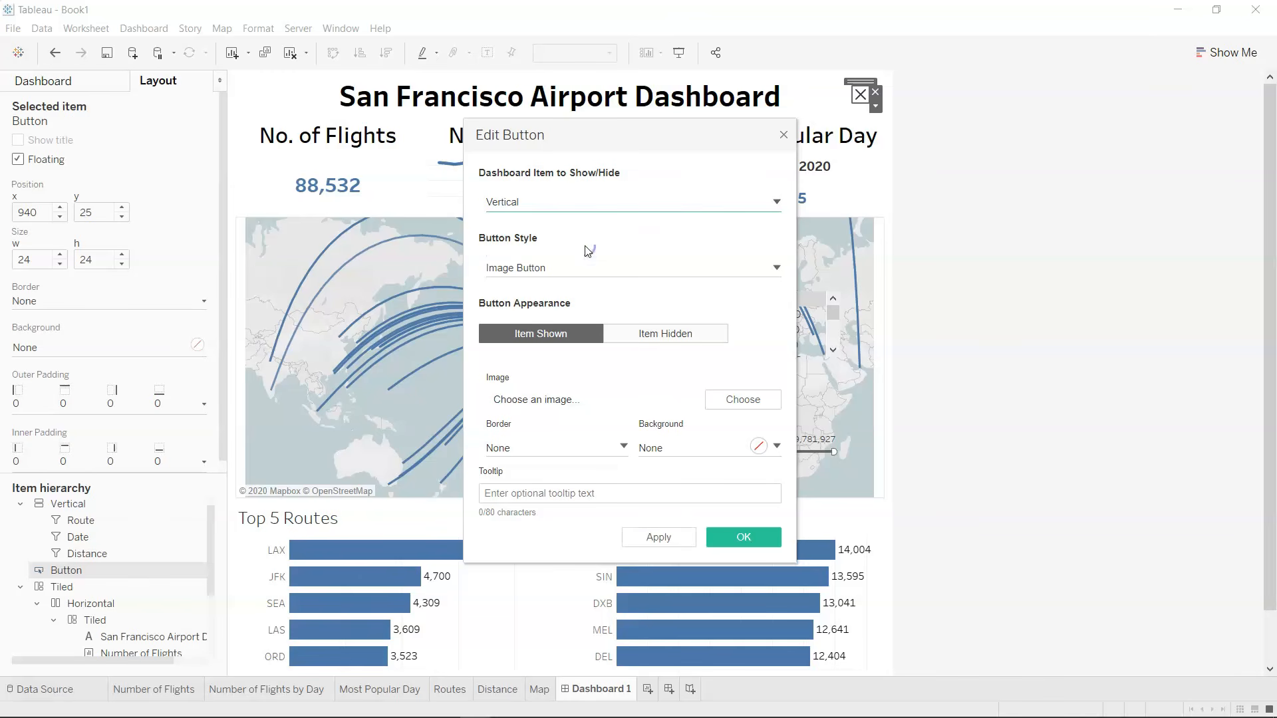
click(752, 537)
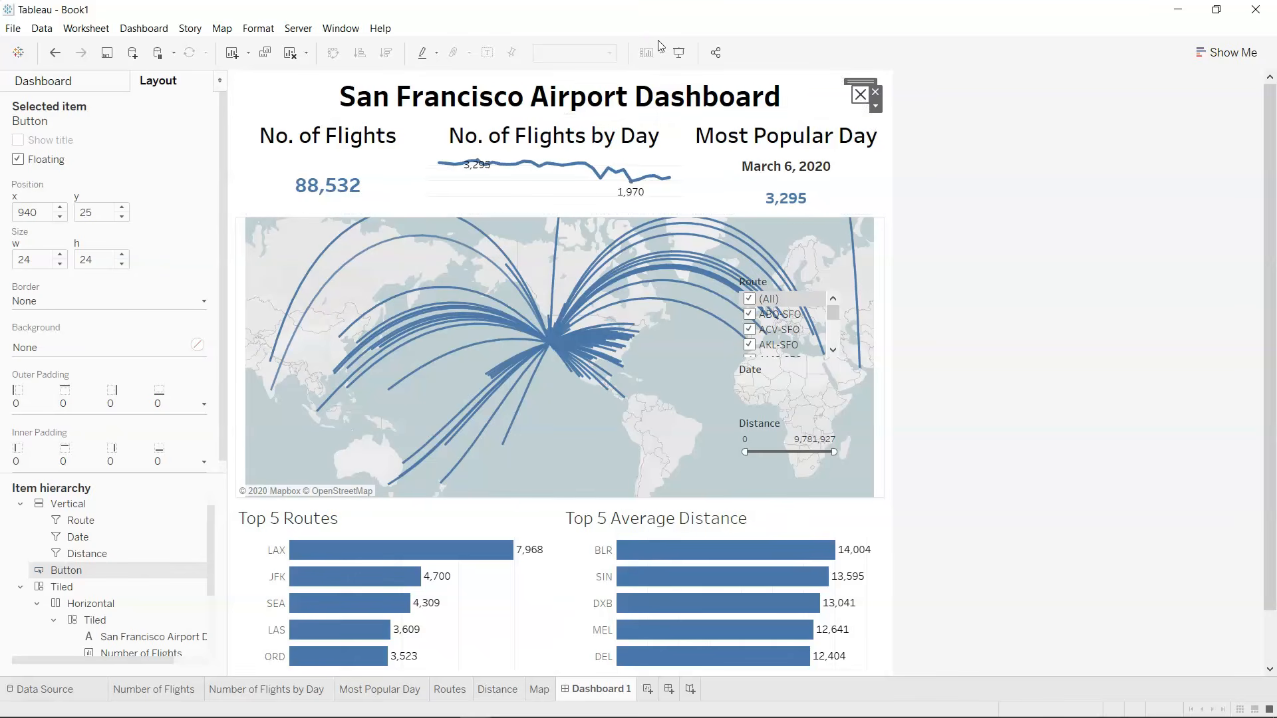
Test toggling the filter container with the show/hide button in presentation mode, and return to editing.
click(678, 53)
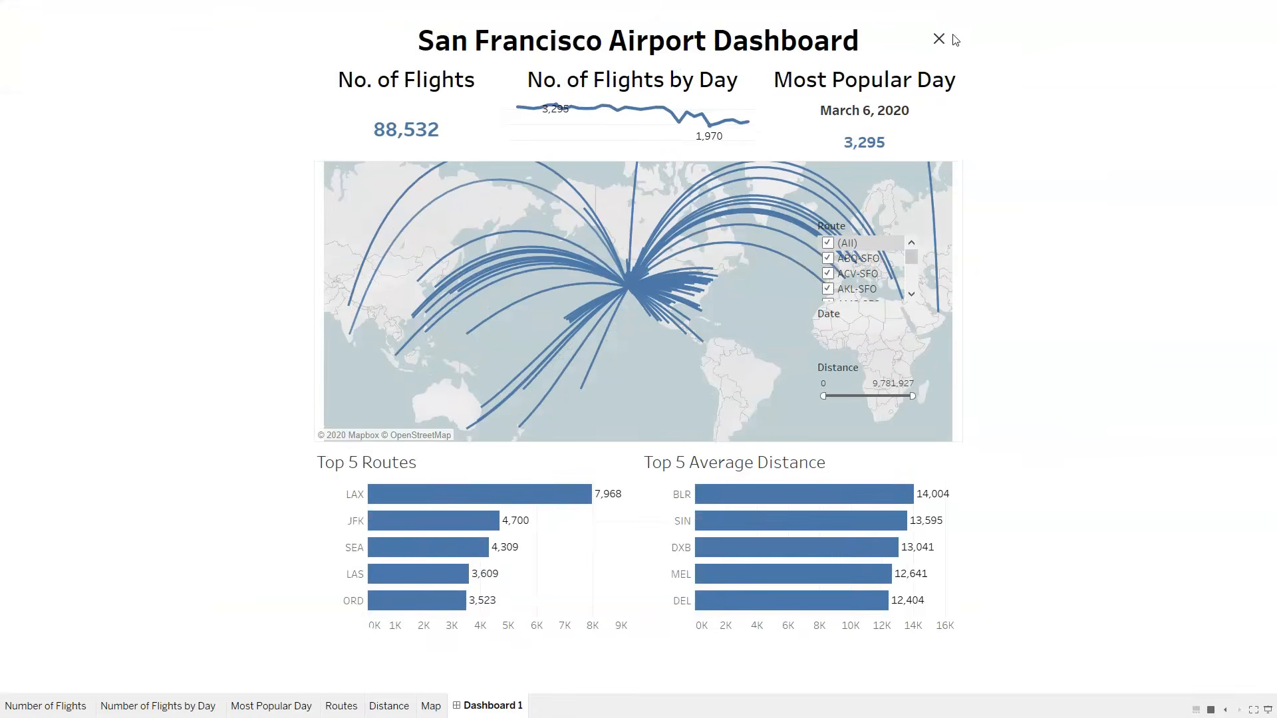
click(938, 42)
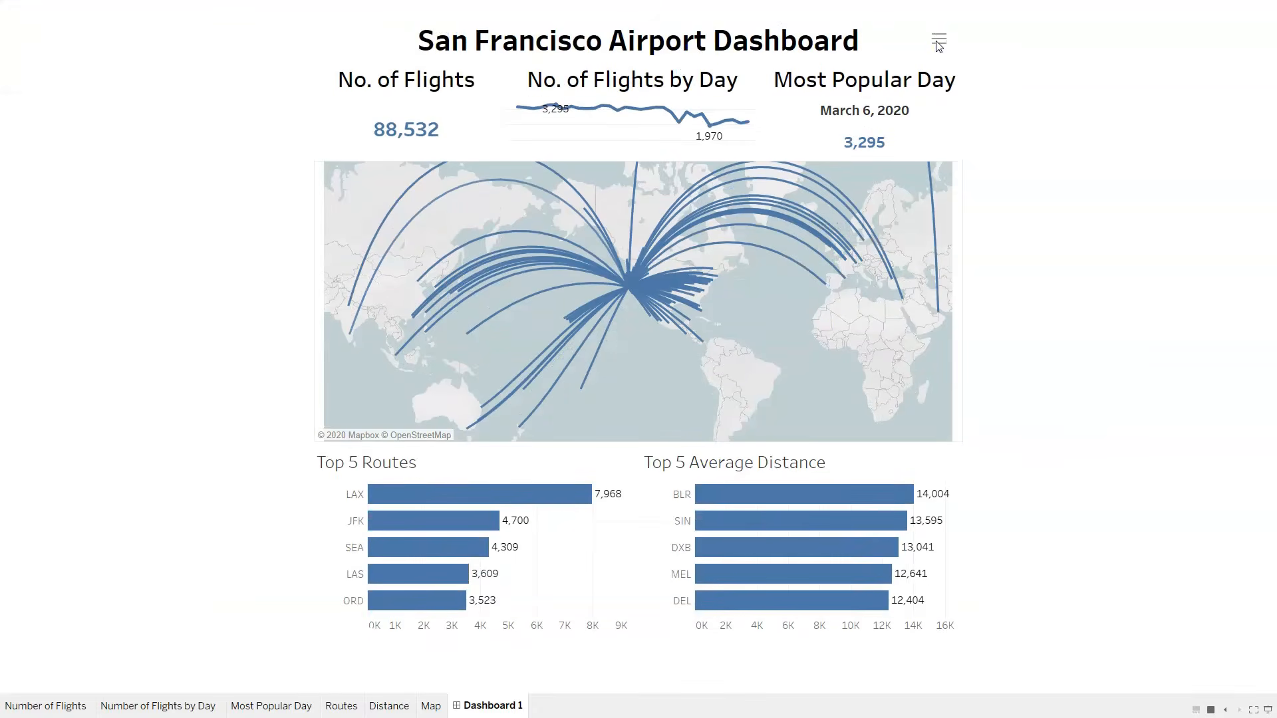
click(938, 42)
click(938, 41)
key(Escape)
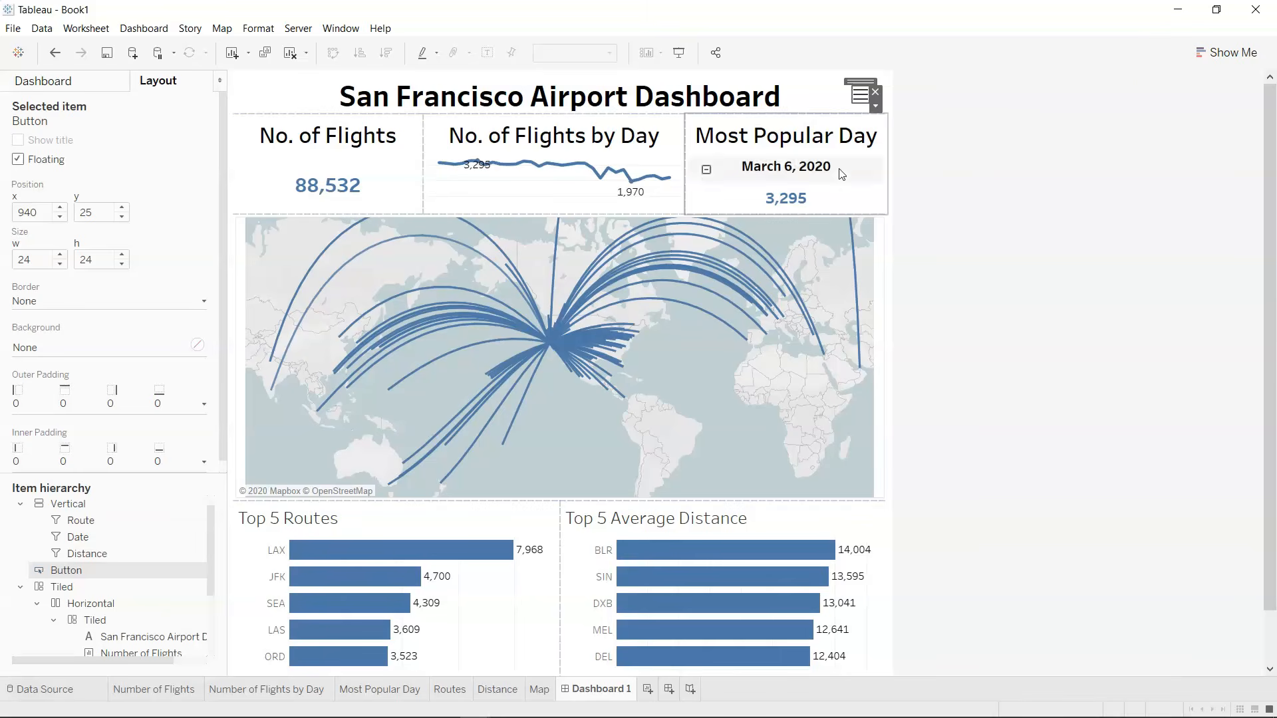
Show the hidden filter container again in the dashboard editing view.
click(97, 508)
click(858, 100)
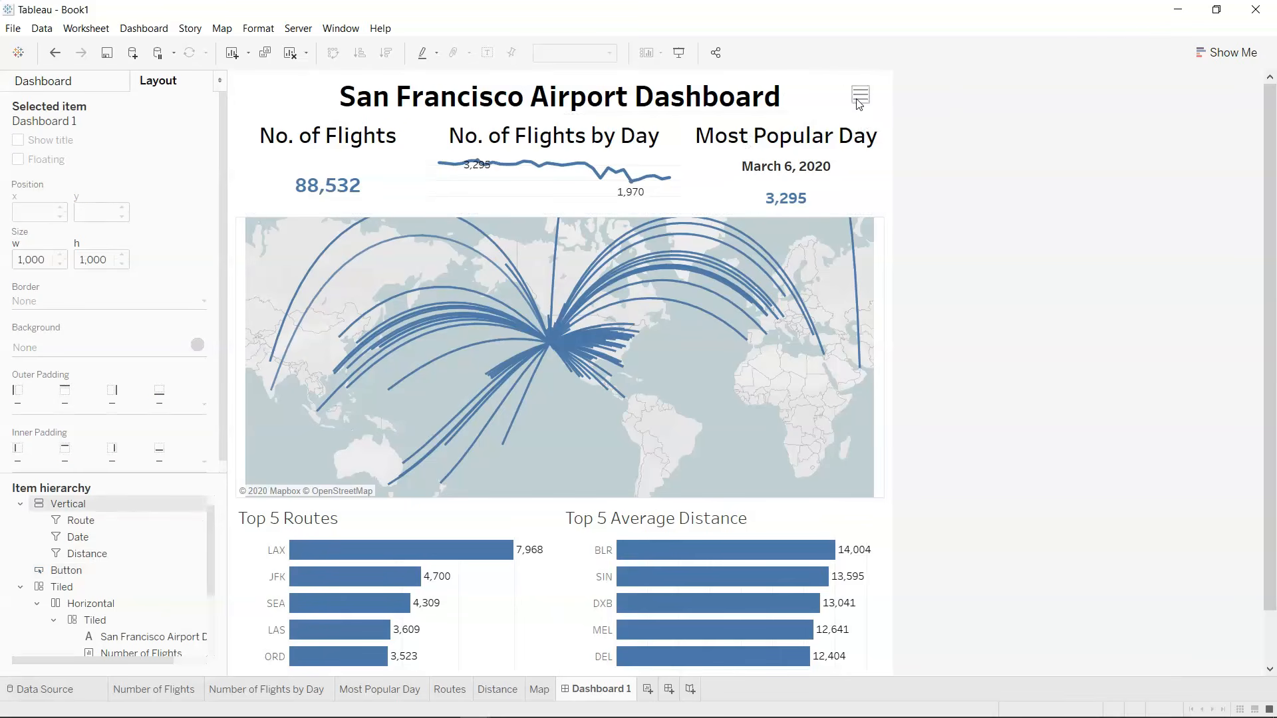
click(876, 106)
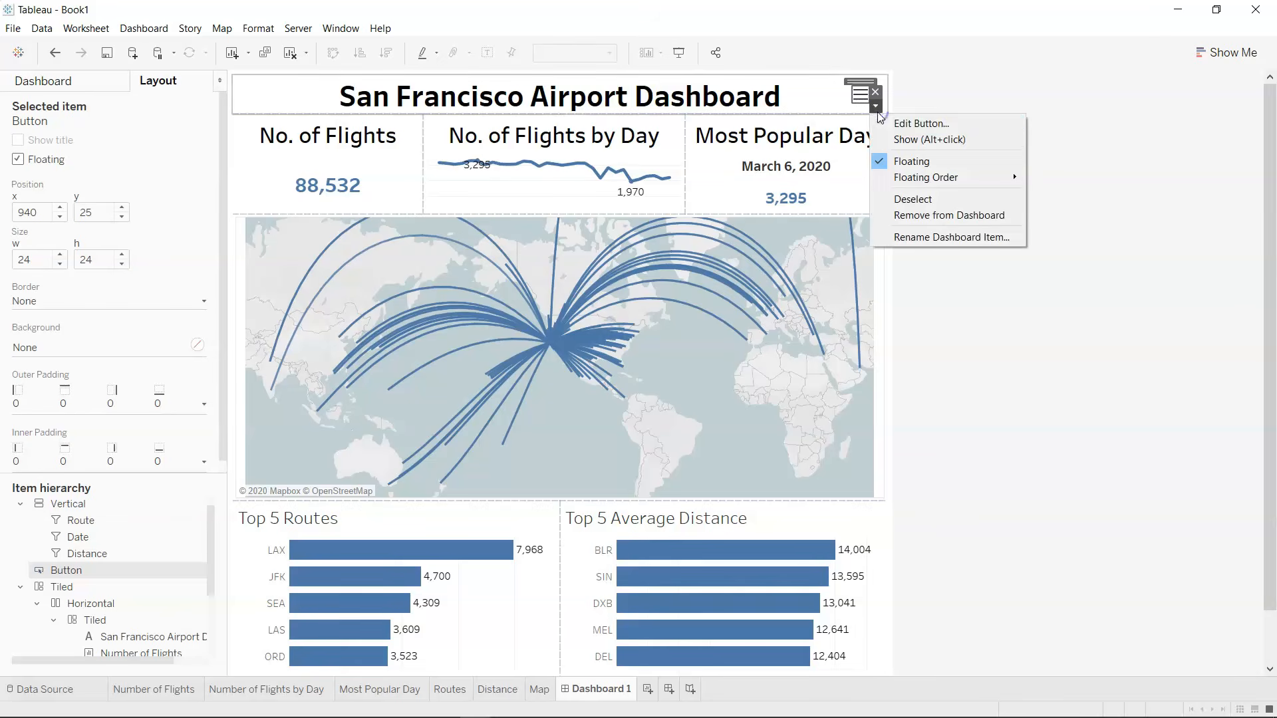
click(903, 139)
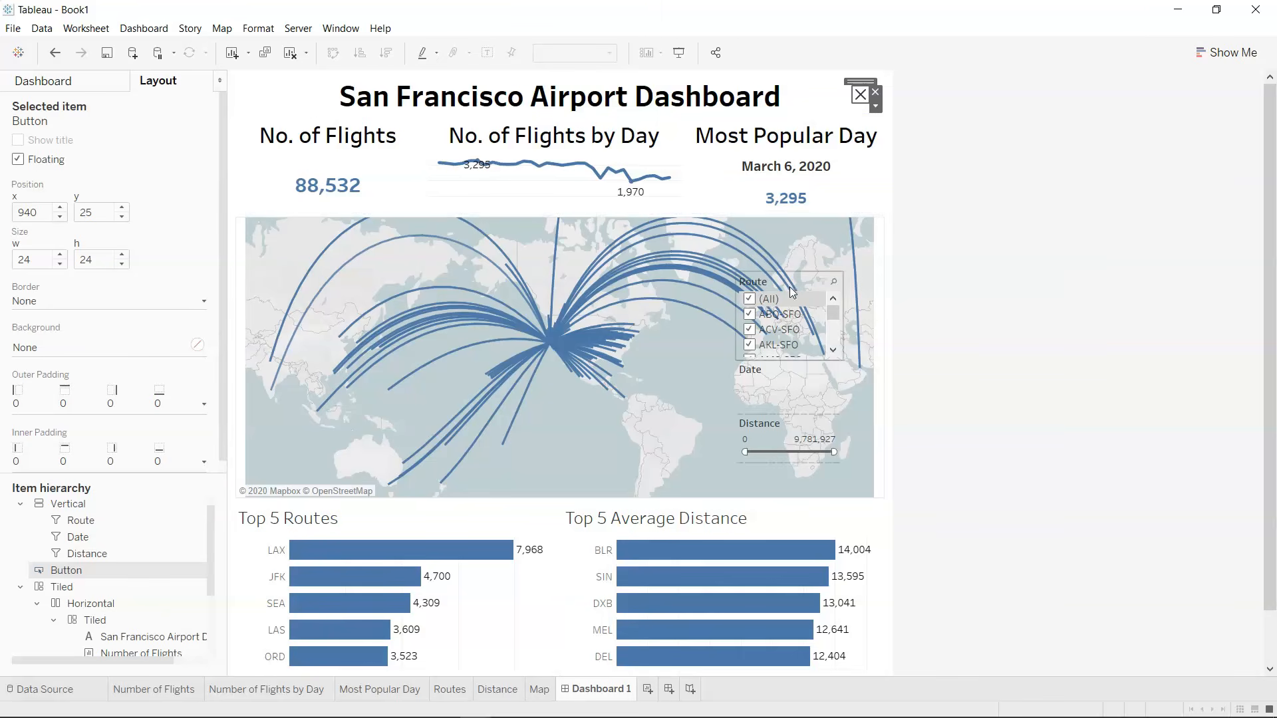
Move the vertical filter container to x 818, y 51 below the show/hide button and bring it to the front of the floating order.
click(103, 506)
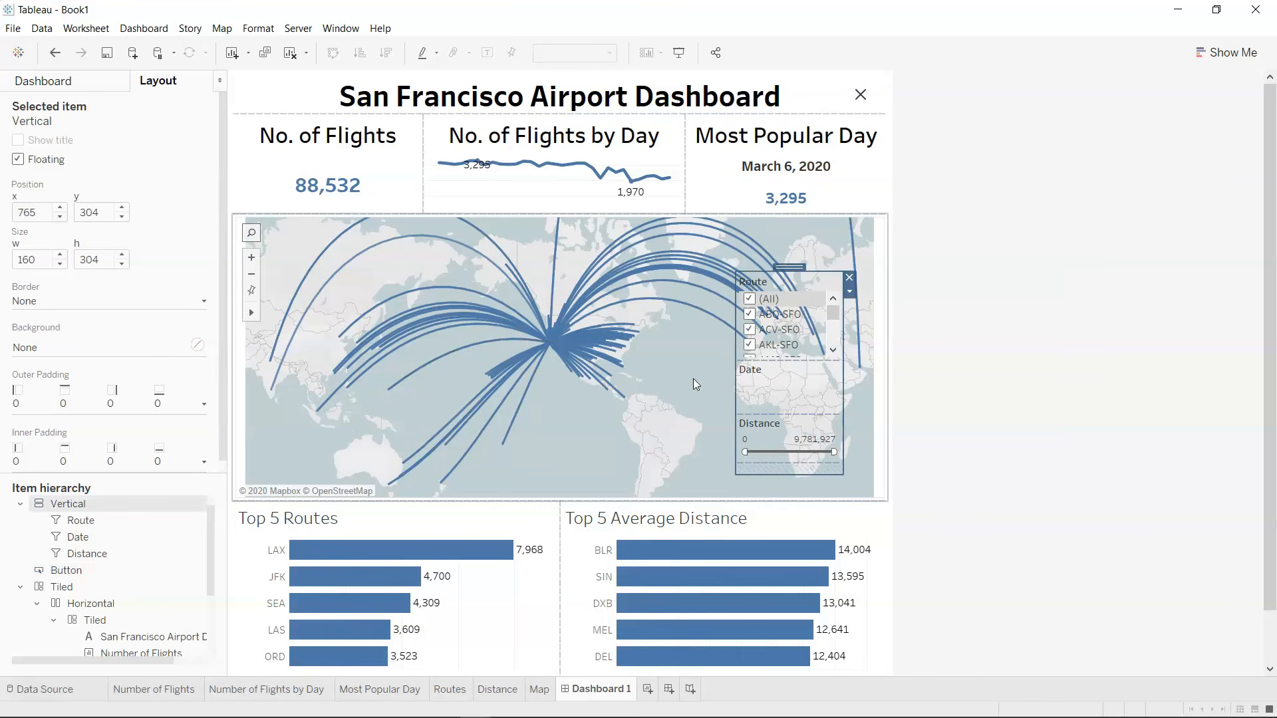
drag(790, 267, 829, 98)
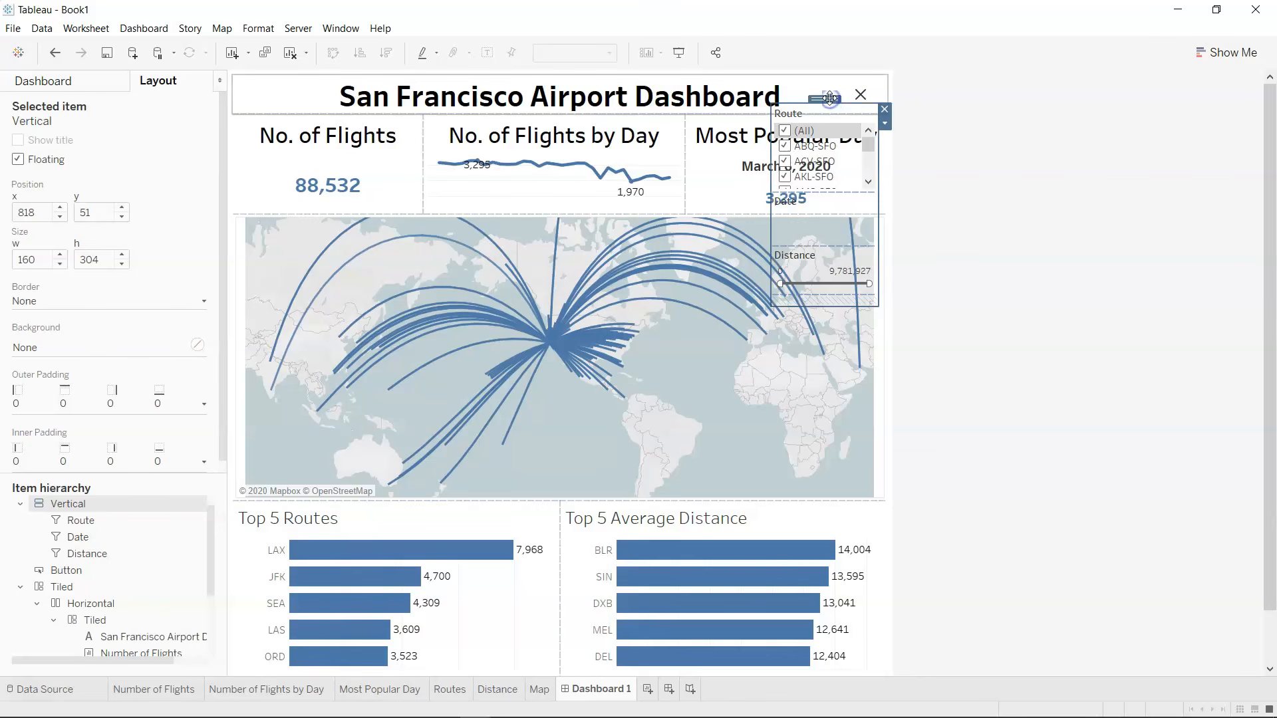
click(885, 124)
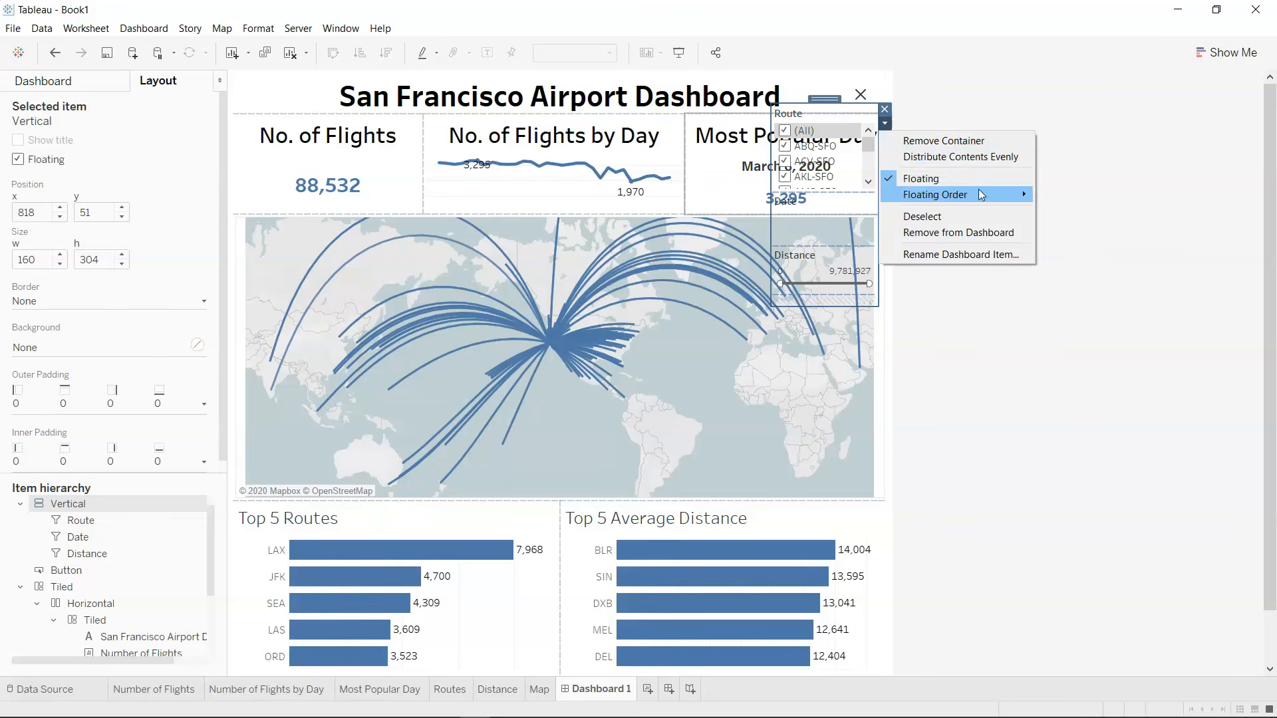
mouse_move(984, 198)
click(1085, 198)
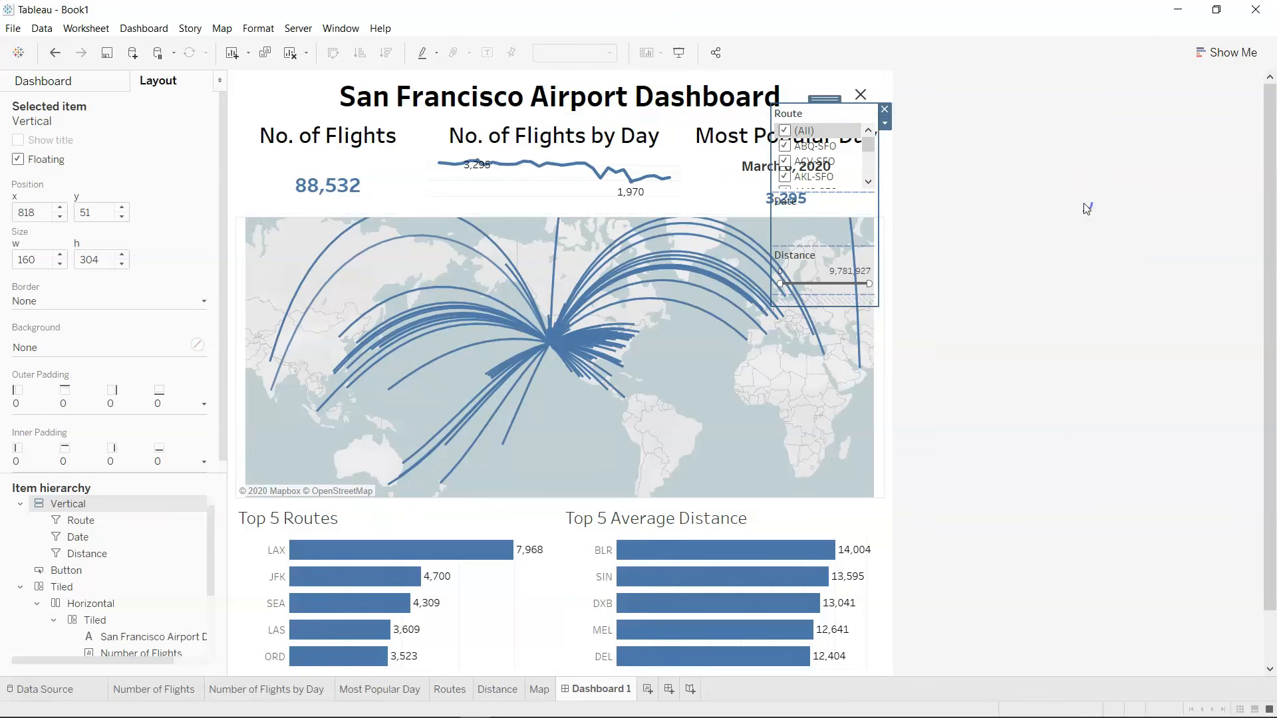
click(885, 124)
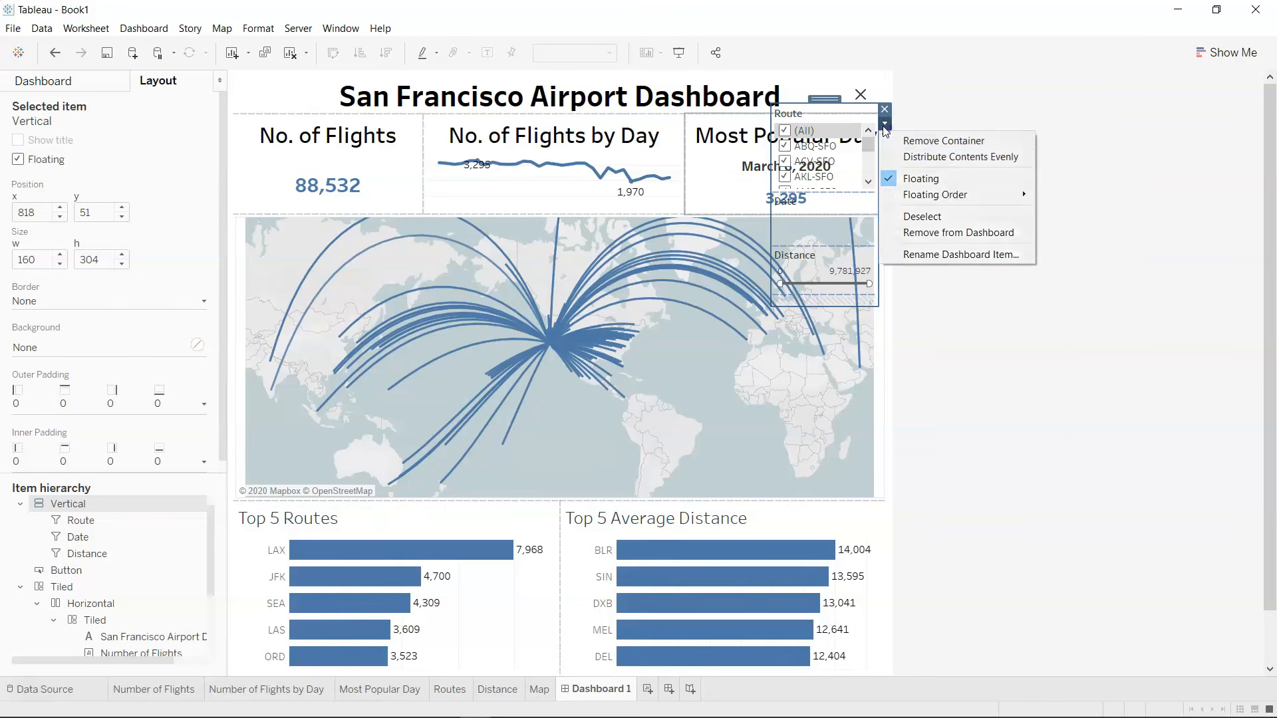
mouse_move(971, 193)
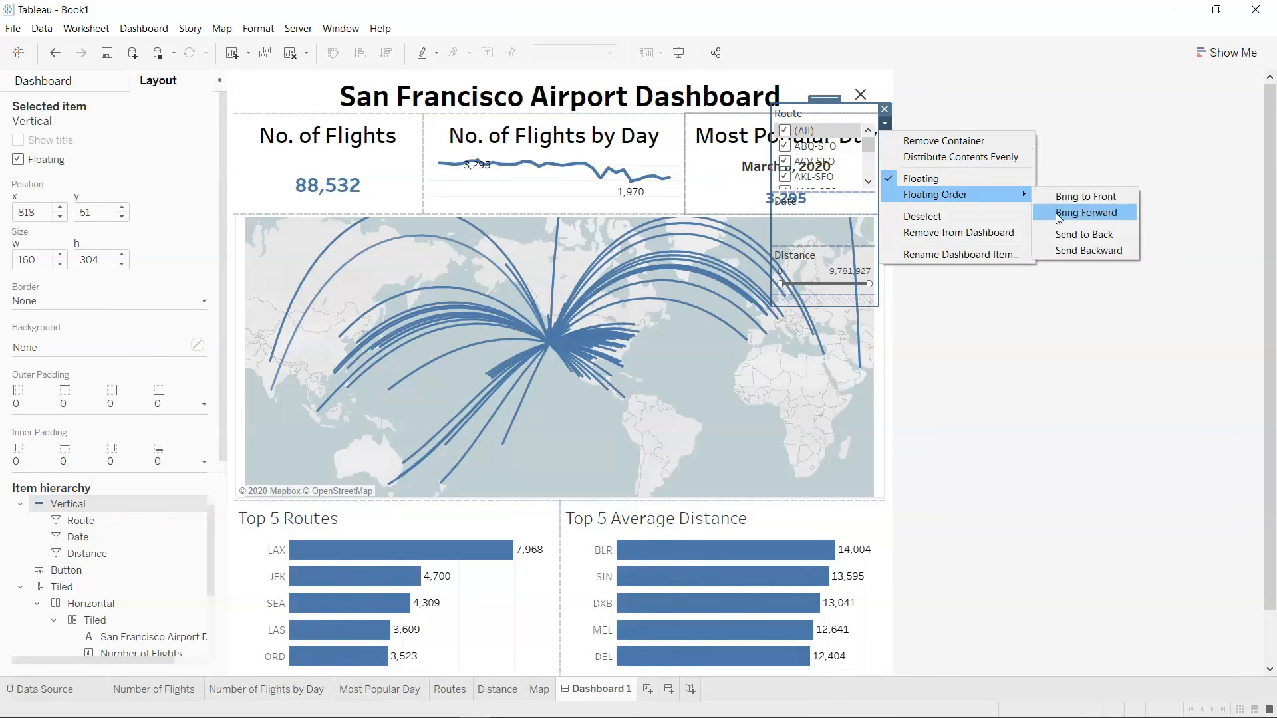
click(1057, 213)
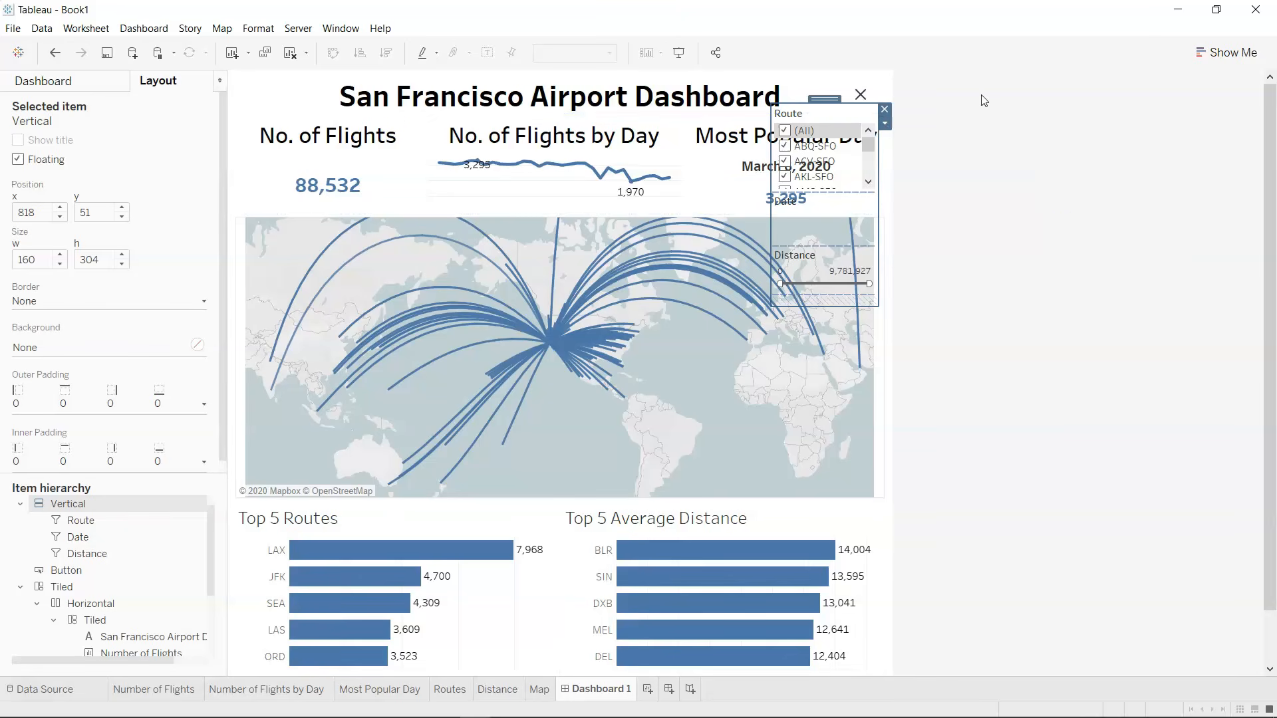
Test the repositioned filter container with the show/hide button in presentation mode, and return to editing.
click(679, 52)
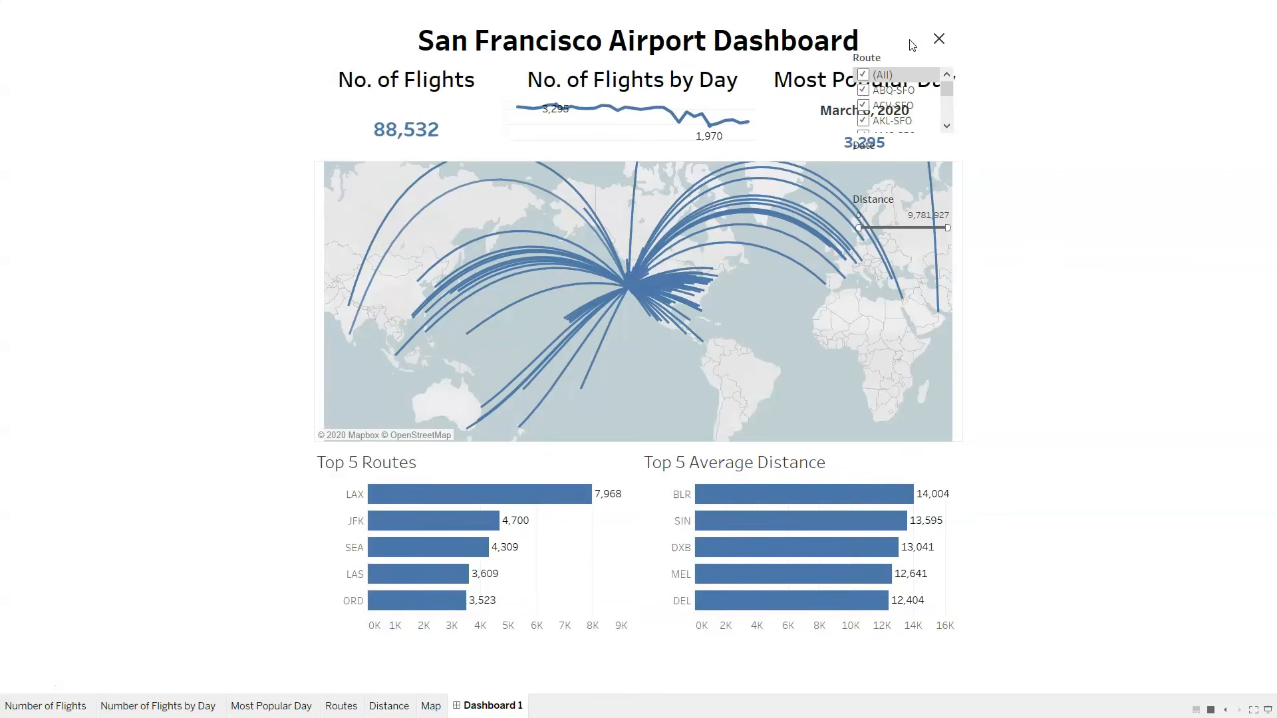
click(942, 44)
click(940, 42)
click(942, 44)
key(Escape)
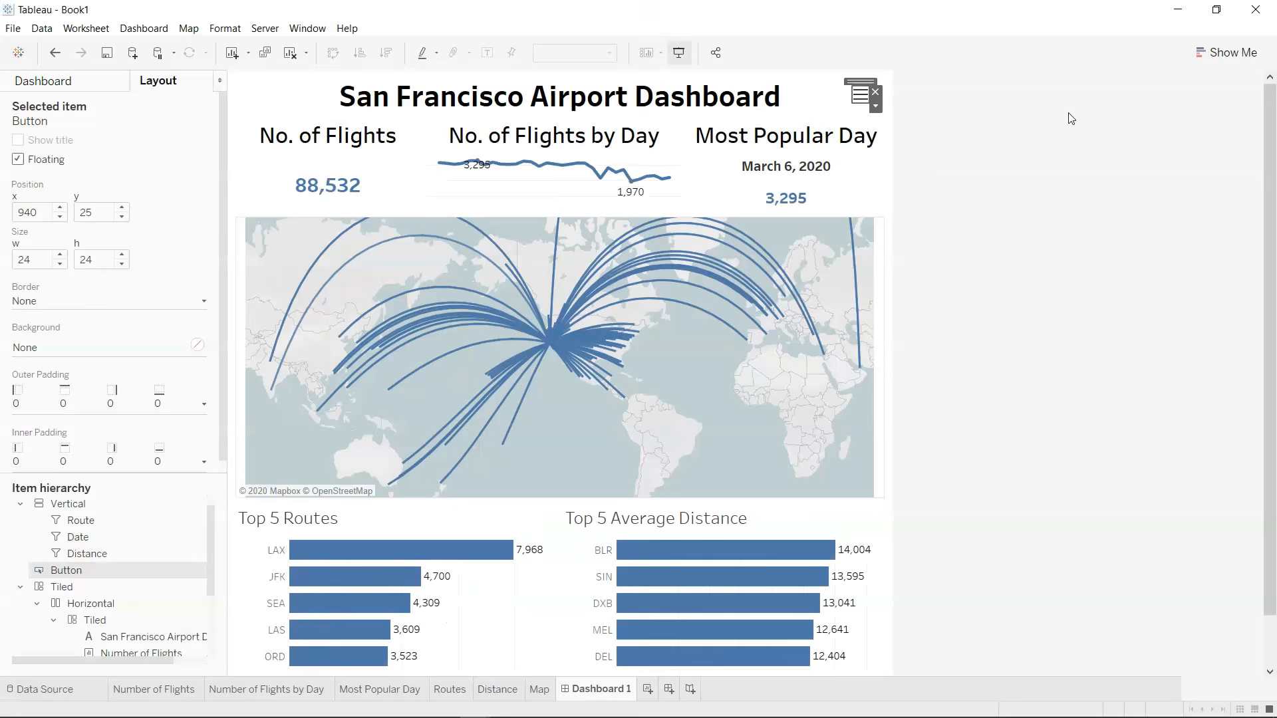
Try a white background on the show/hide button.
click(875, 108)
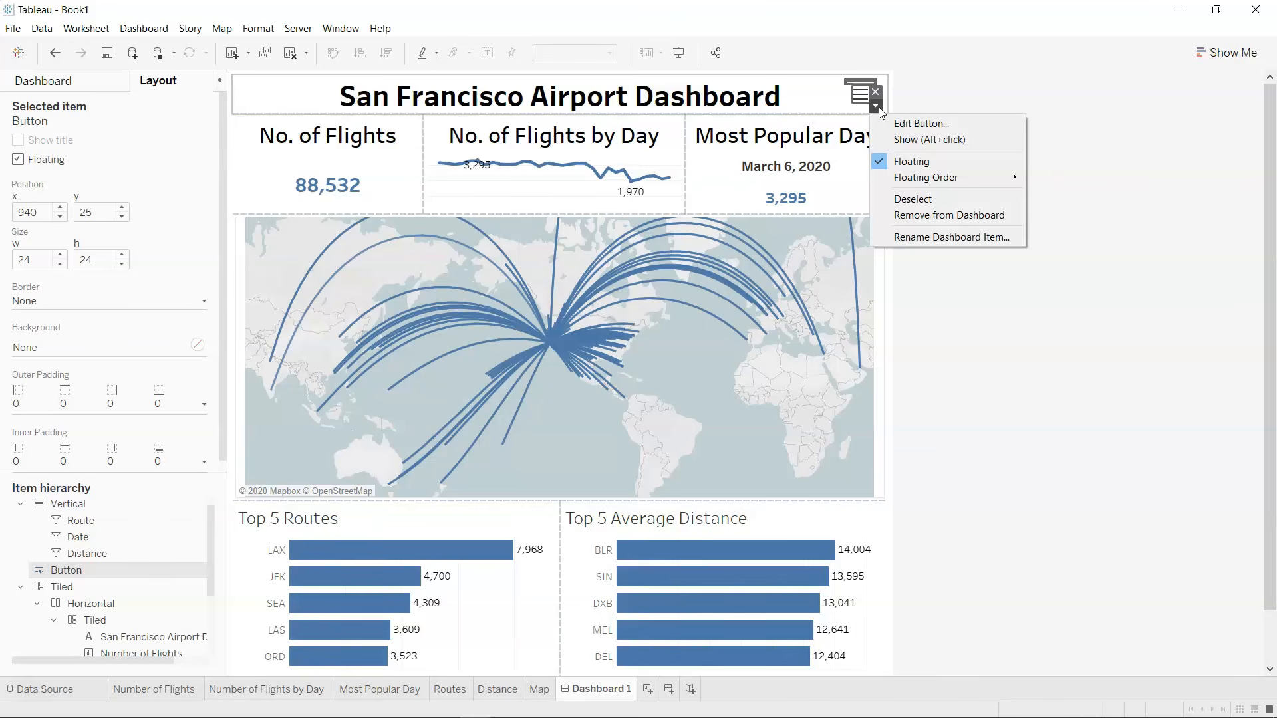
click(1083, 155)
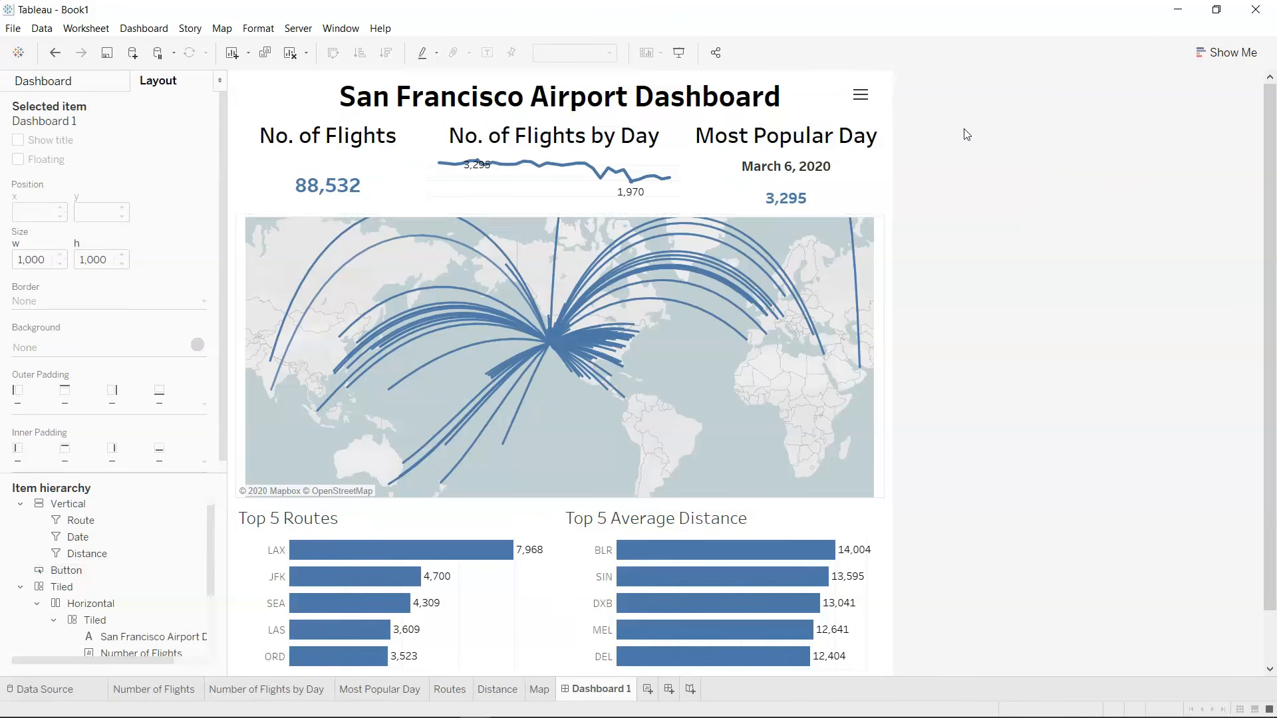
click(862, 95)
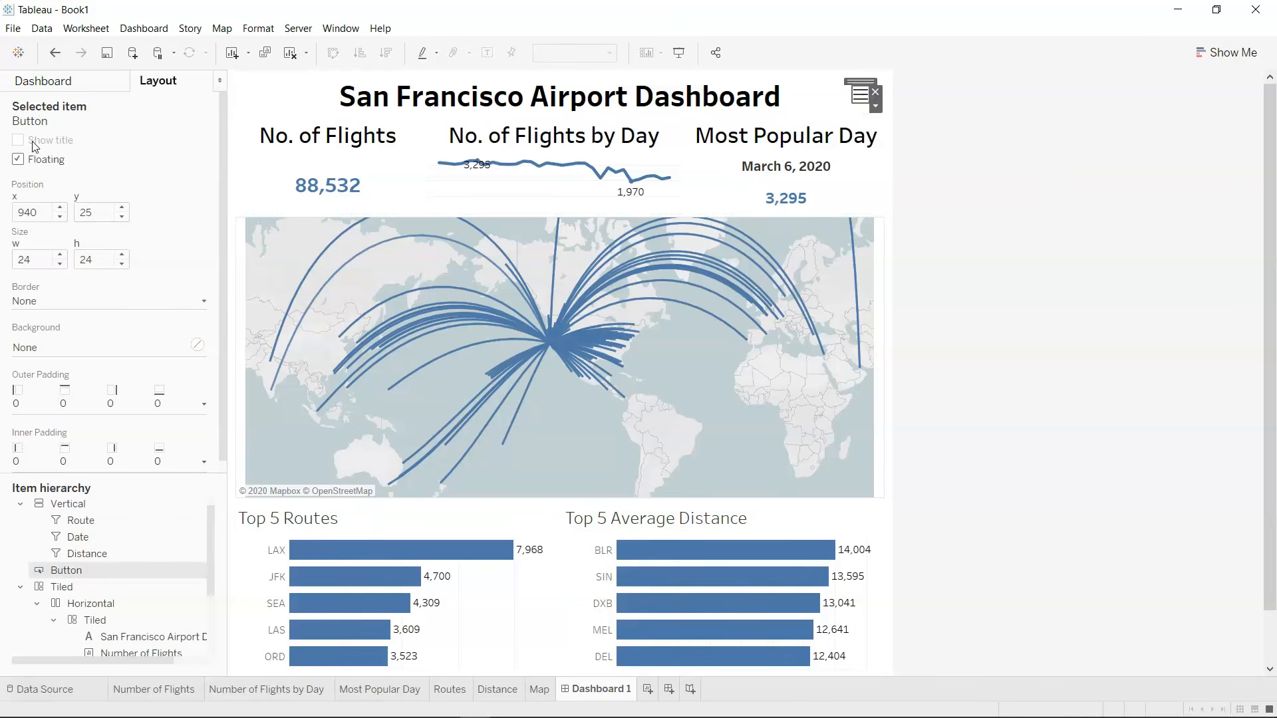
click(203, 347)
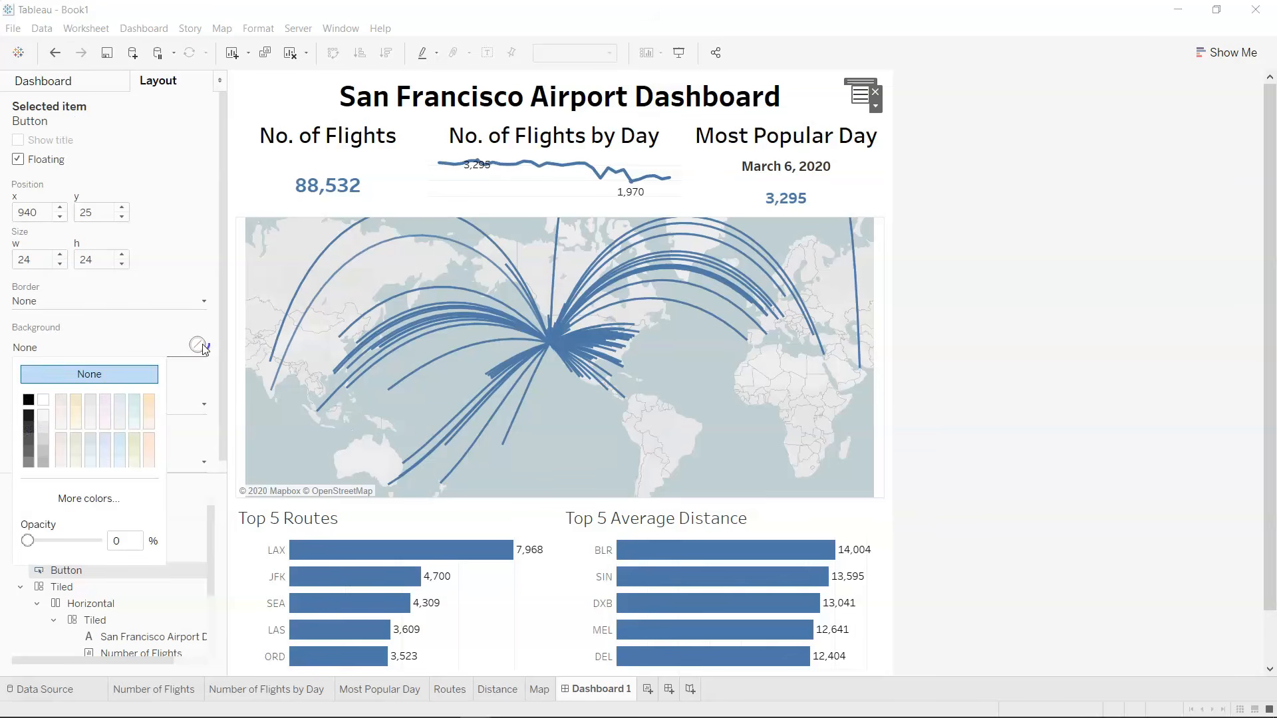
click(44, 400)
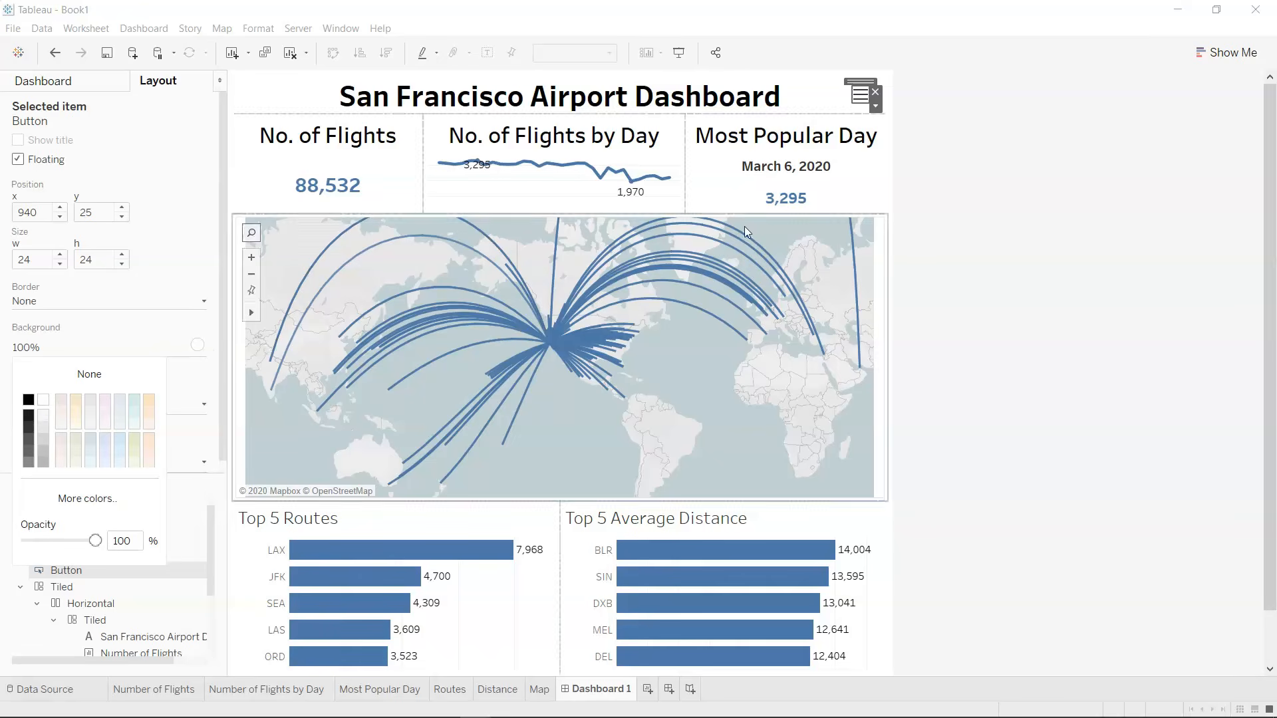
click(1054, 185)
Check the filter container against the button's white background by toggling it in presentation mode, and return to editing.
click(680, 54)
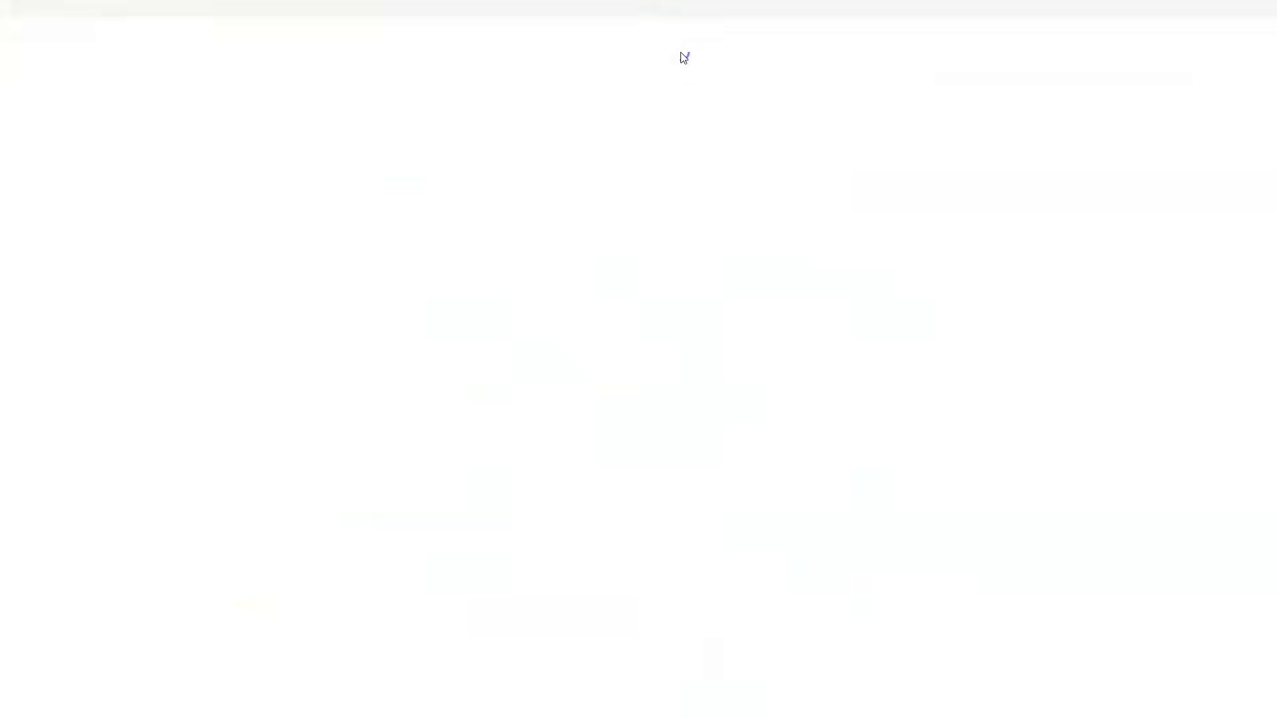
click(939, 41)
click(939, 42)
click(940, 40)
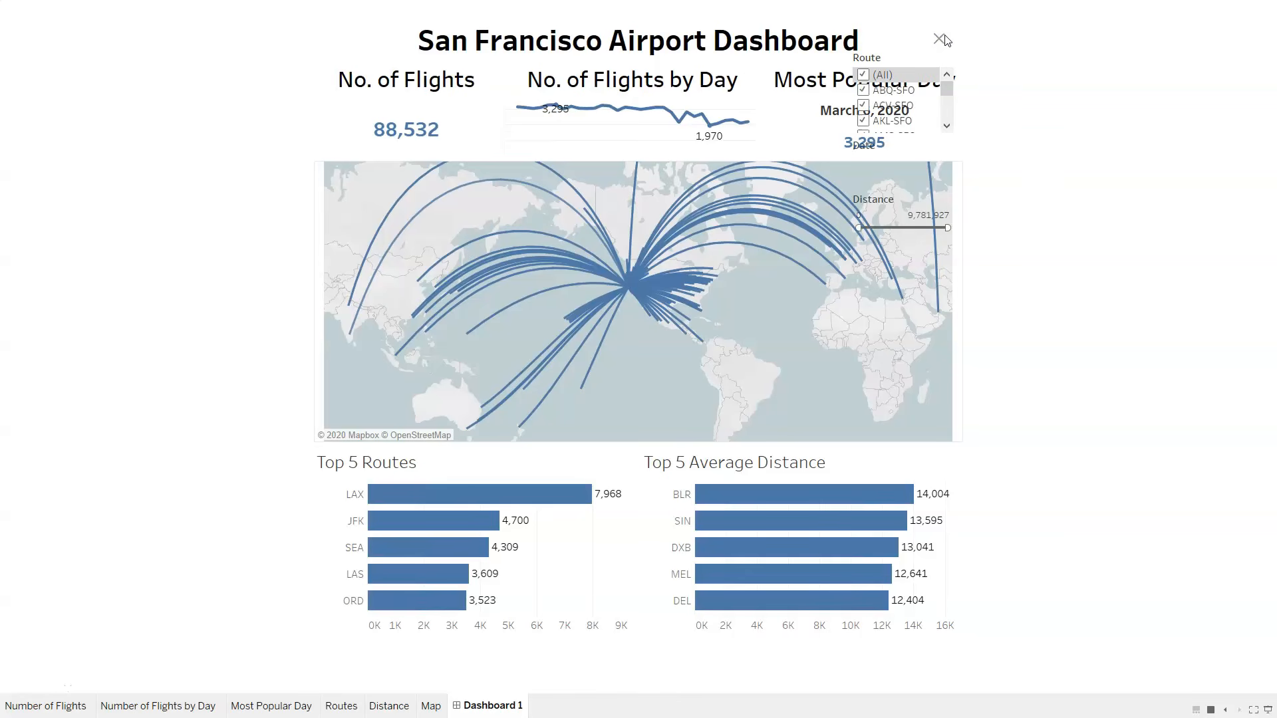
click(942, 41)
key(Escape)
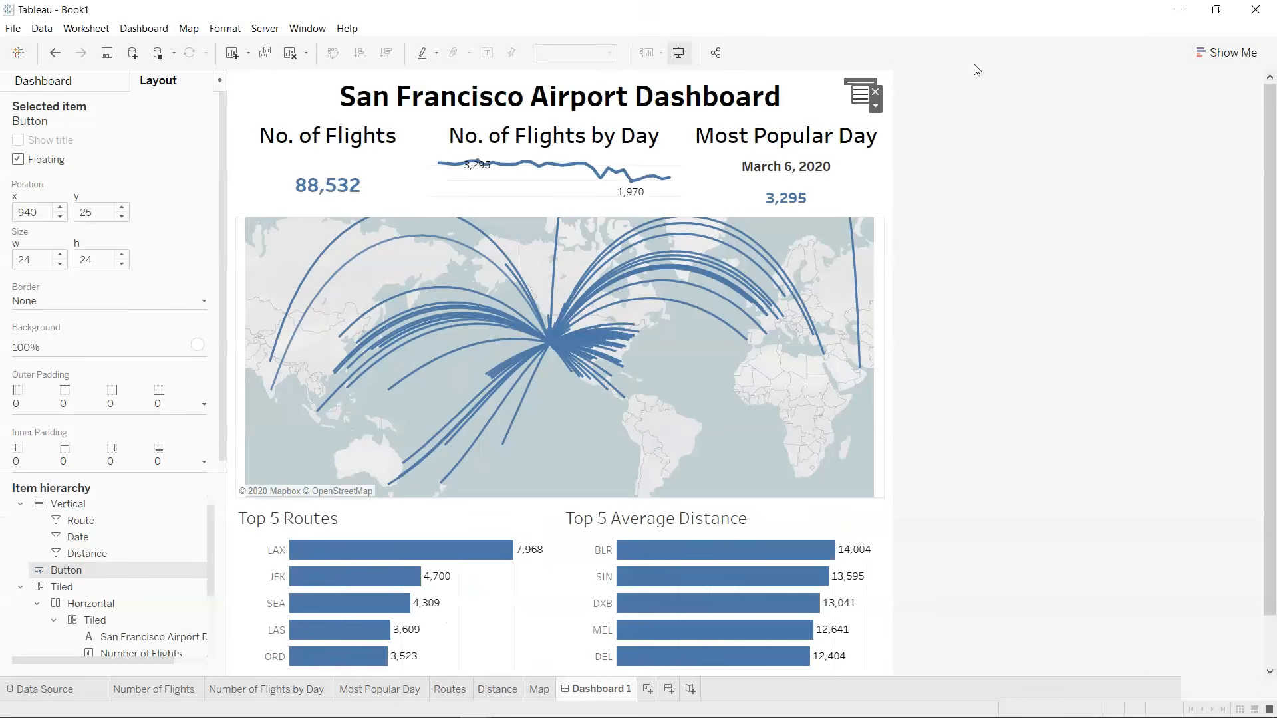
Bring the show/hide button to the front of the floating order, above the vertical container.
click(878, 108)
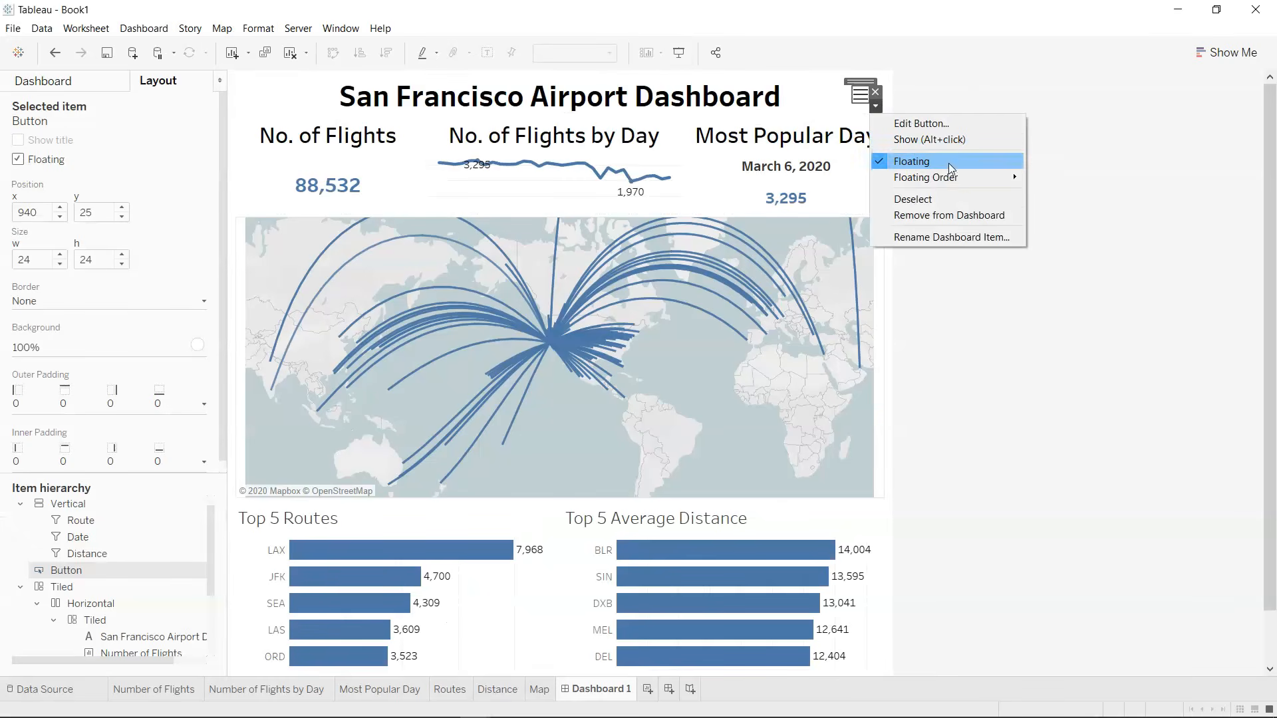
mouse_move(955, 177)
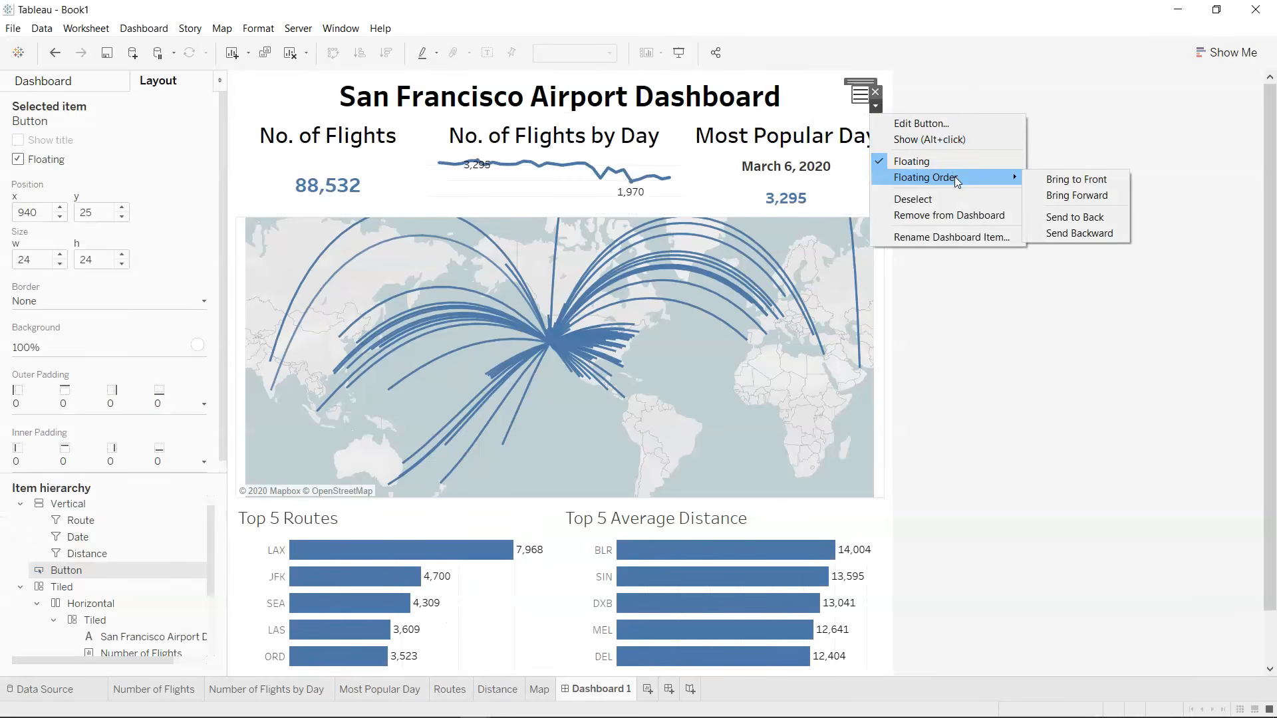
click(1057, 179)
click(879, 108)
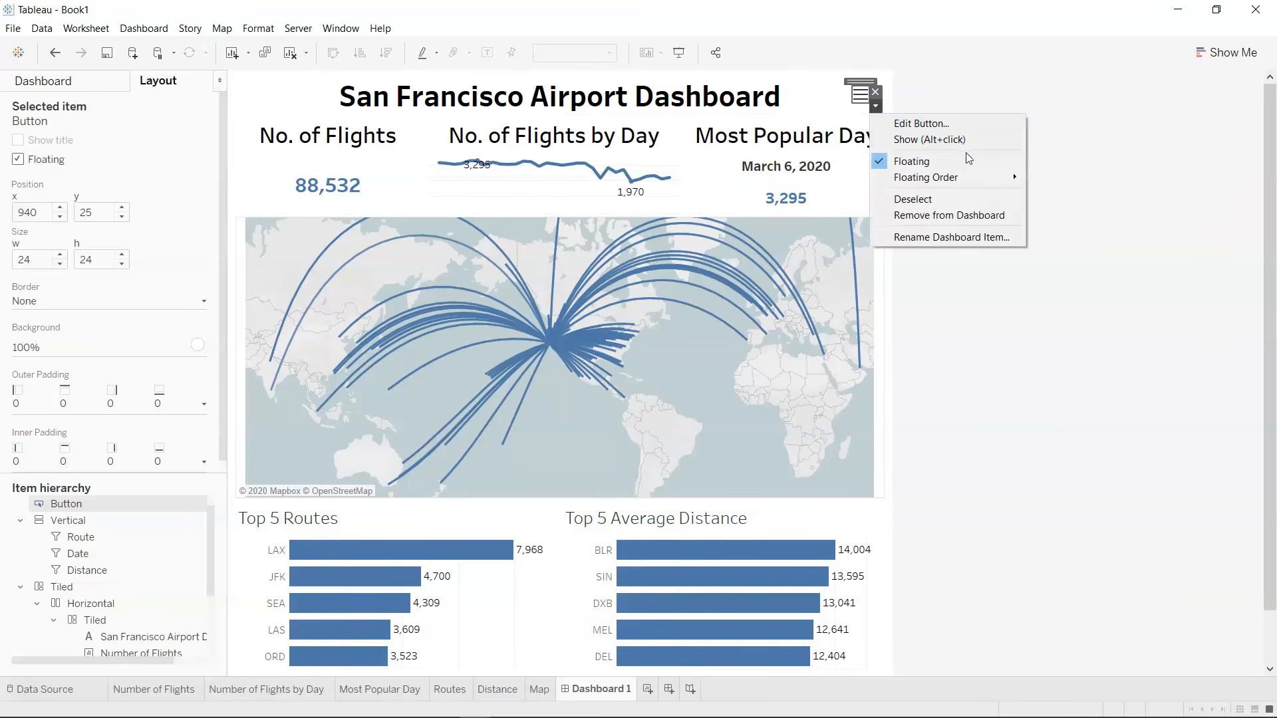
mouse_move(980, 177)
click(1059, 202)
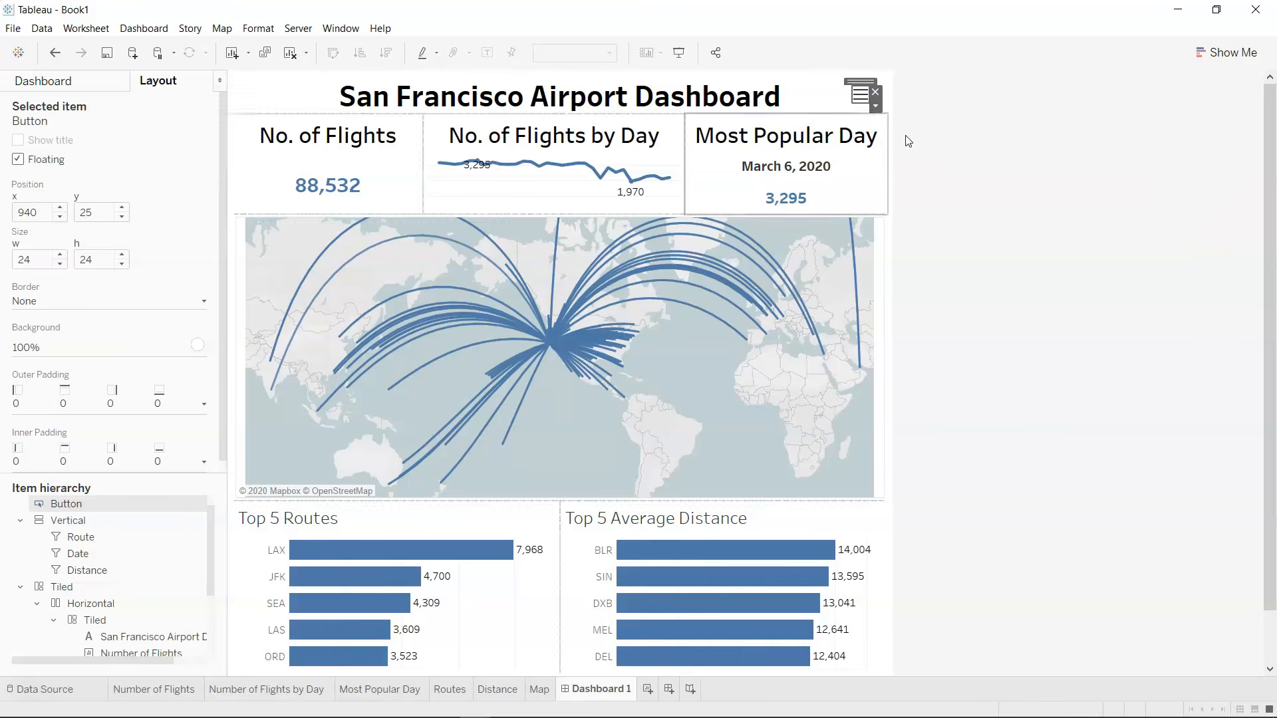
Show the hidden filter container again, and try a black background on the show/hide button before resetting it to None.
click(875, 106)
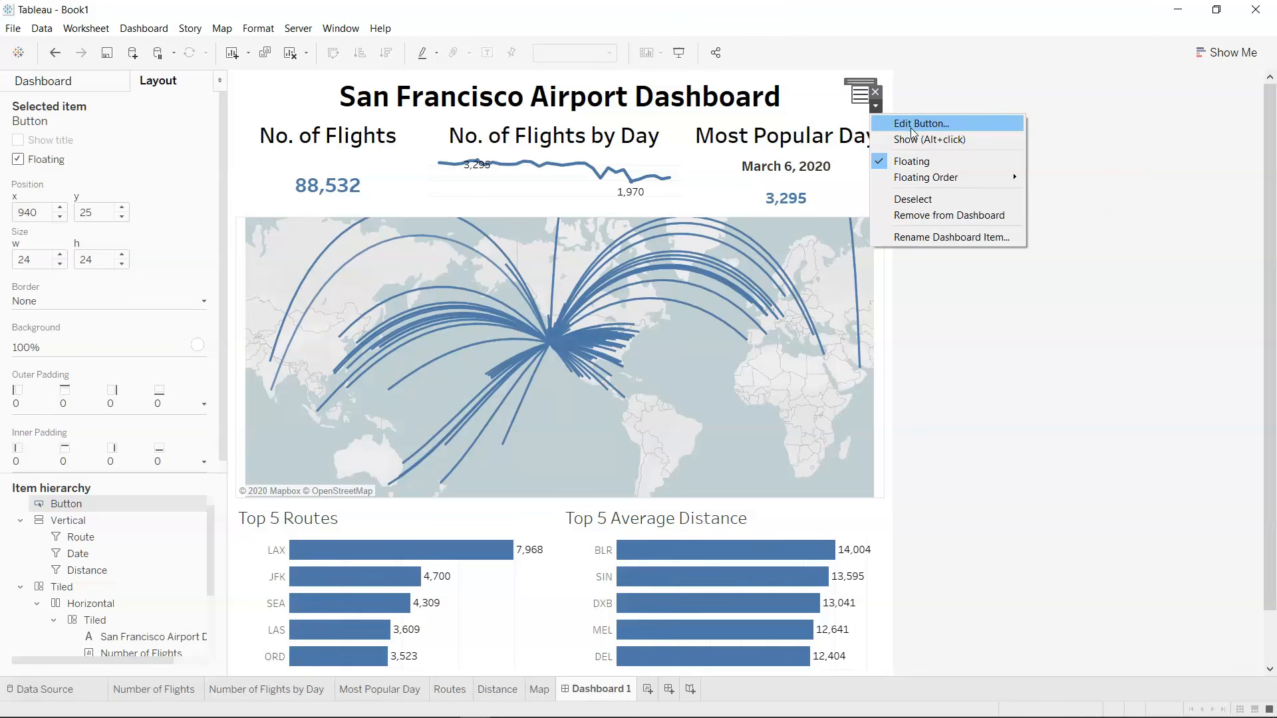
click(915, 139)
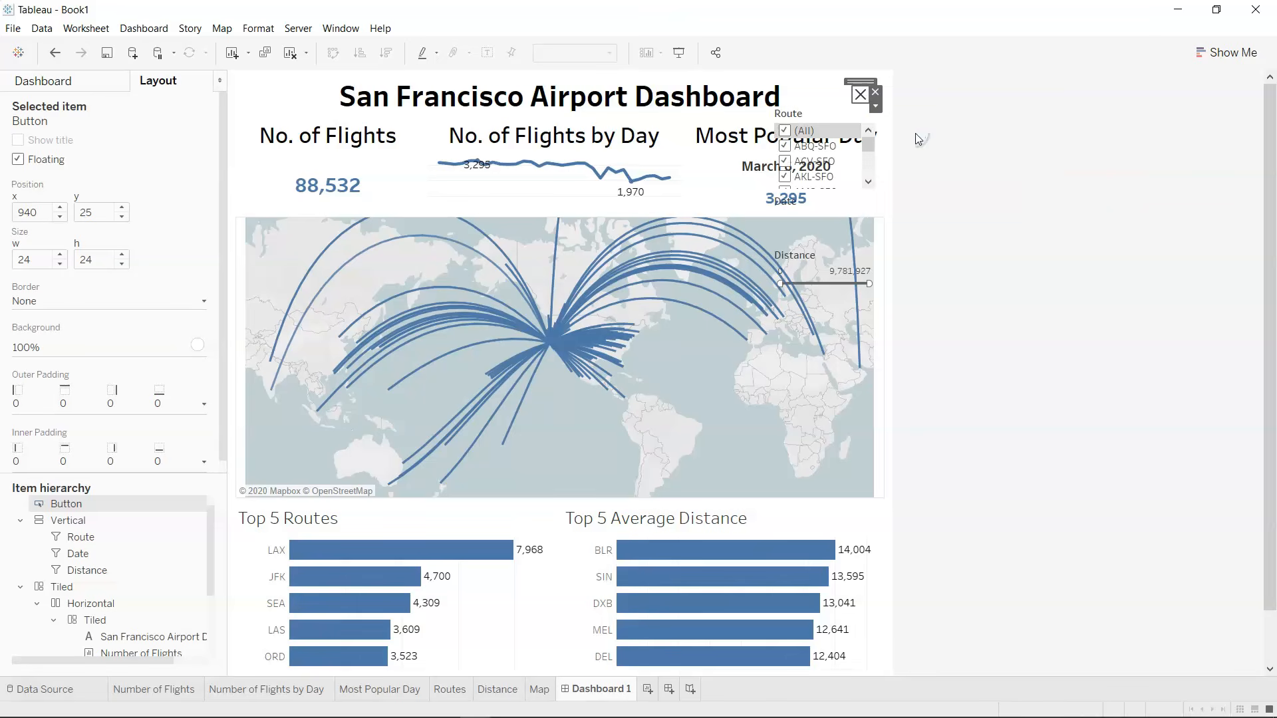
click(193, 347)
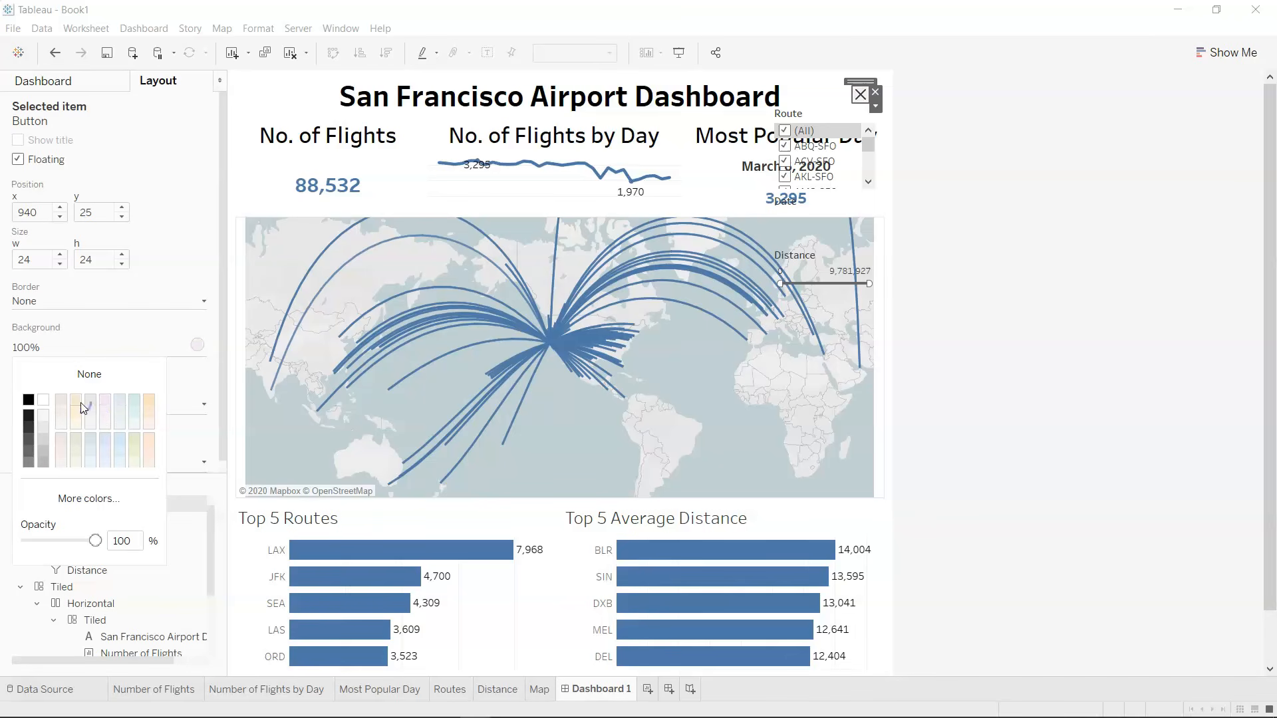
click(29, 400)
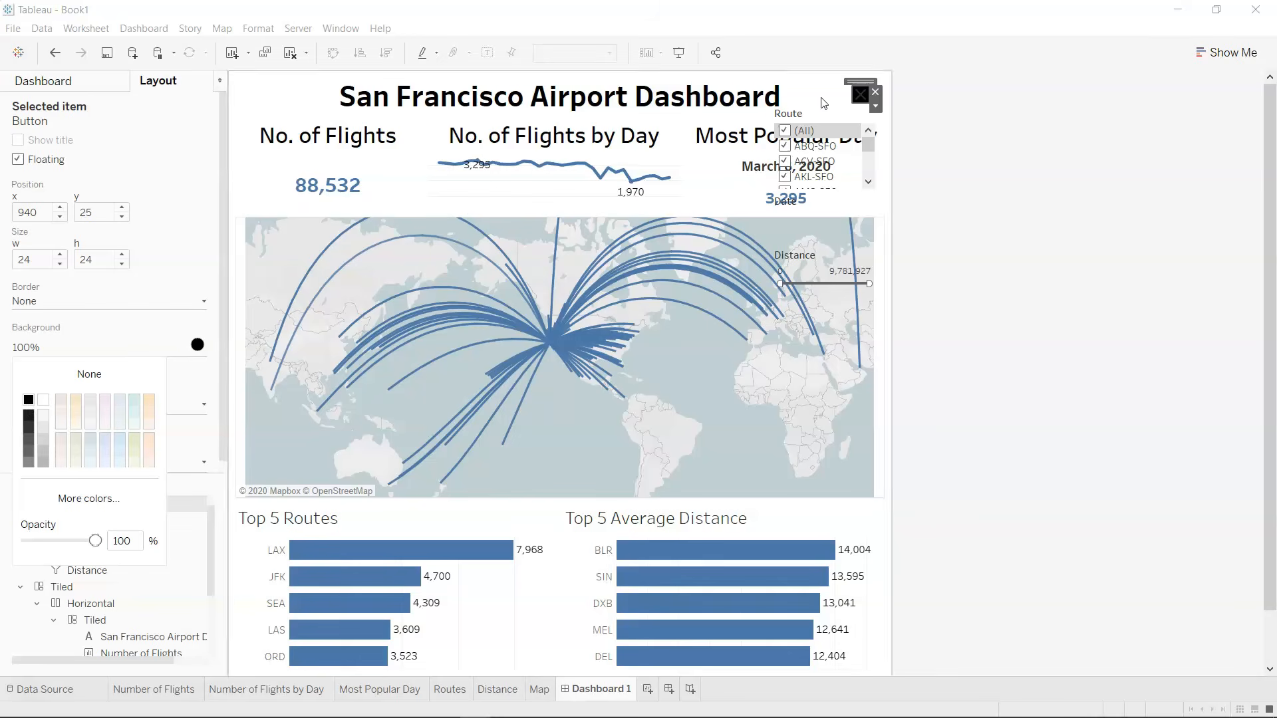
click(69, 376)
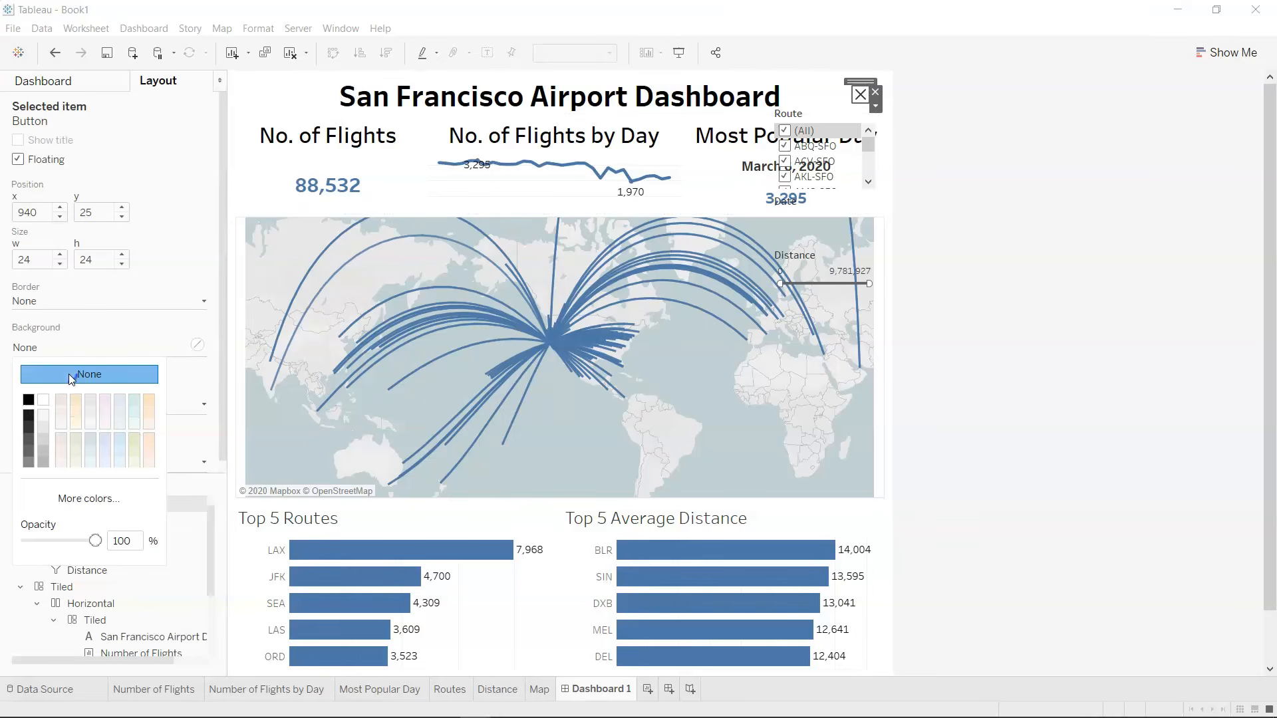
Give the Route and Date filters a white background.
click(817, 130)
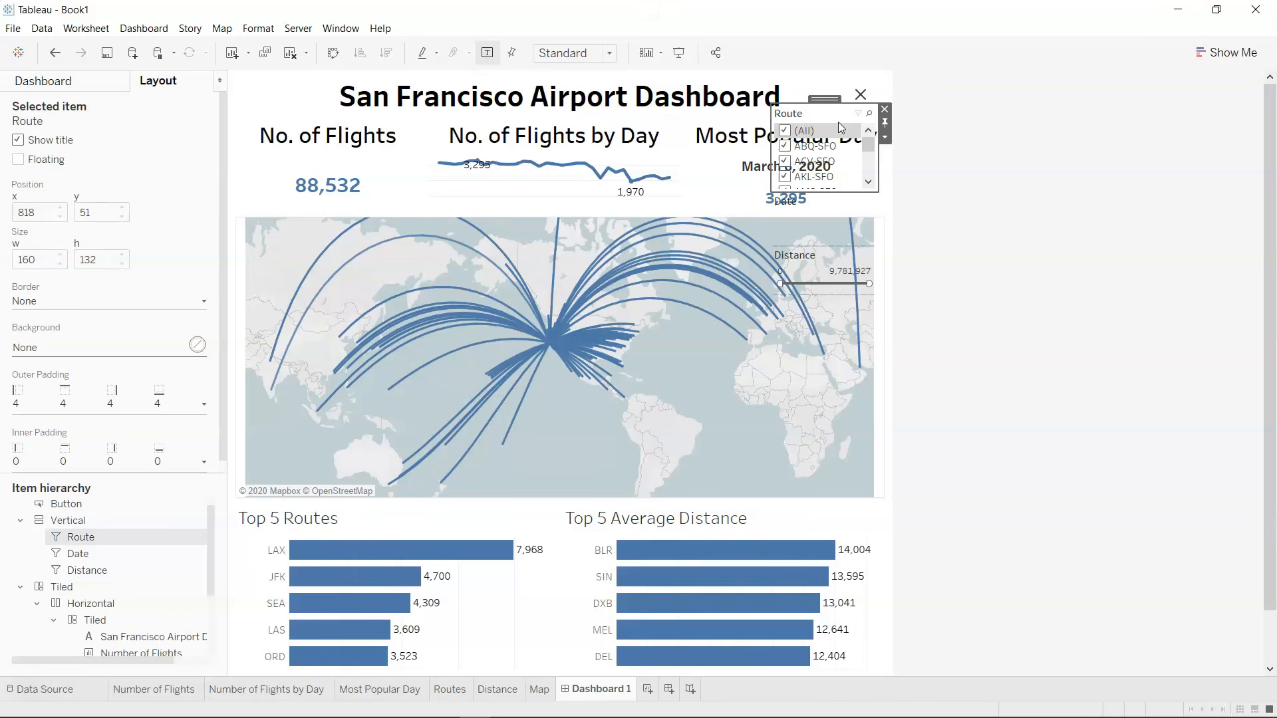
click(196, 345)
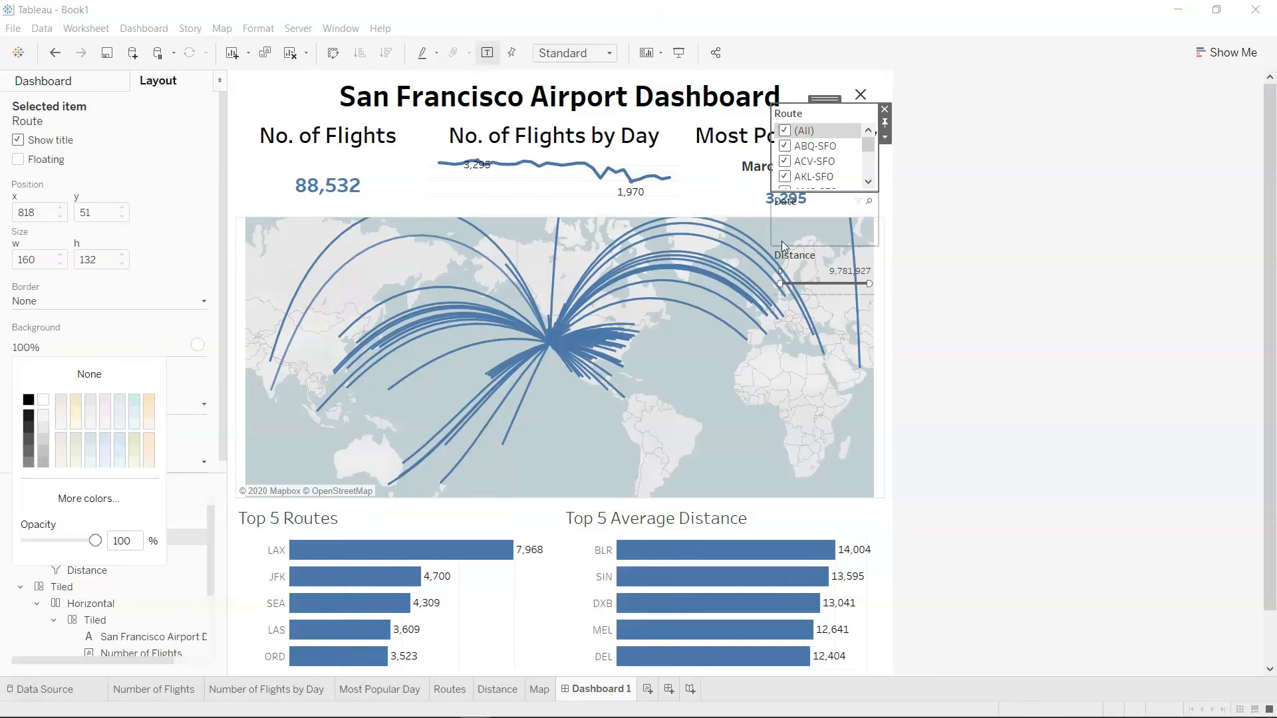
click(817, 221)
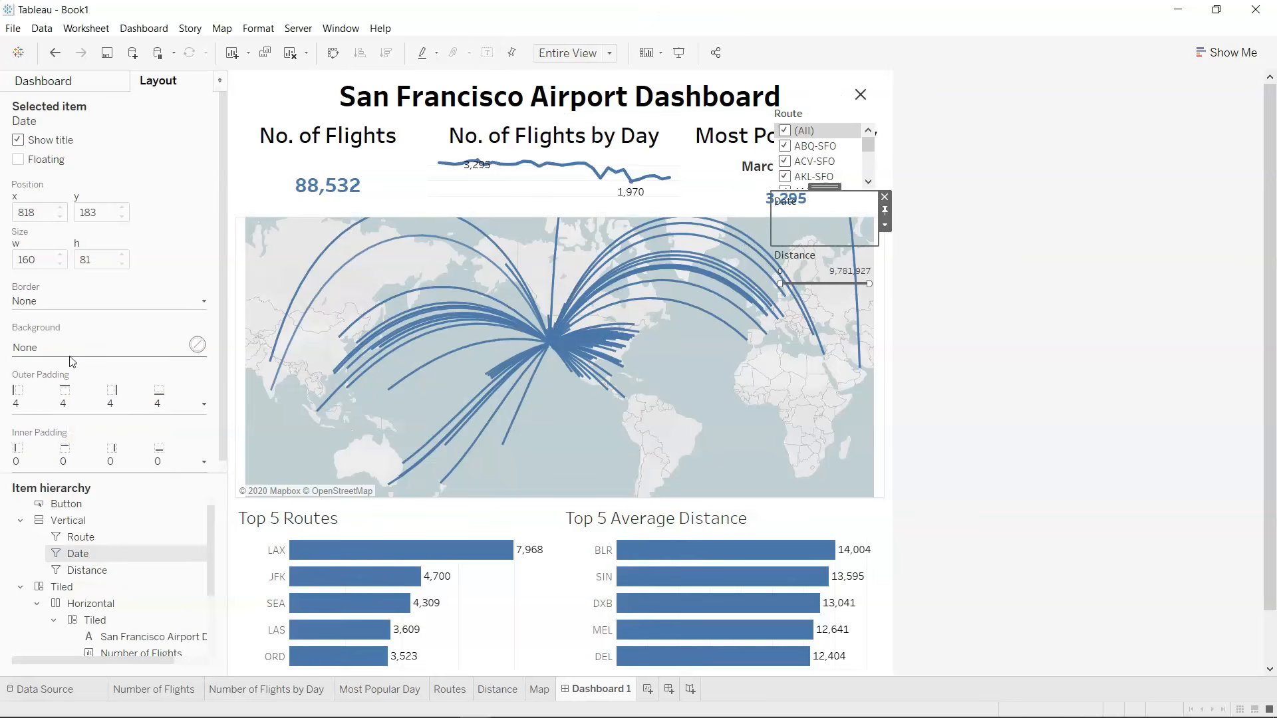
click(197, 345)
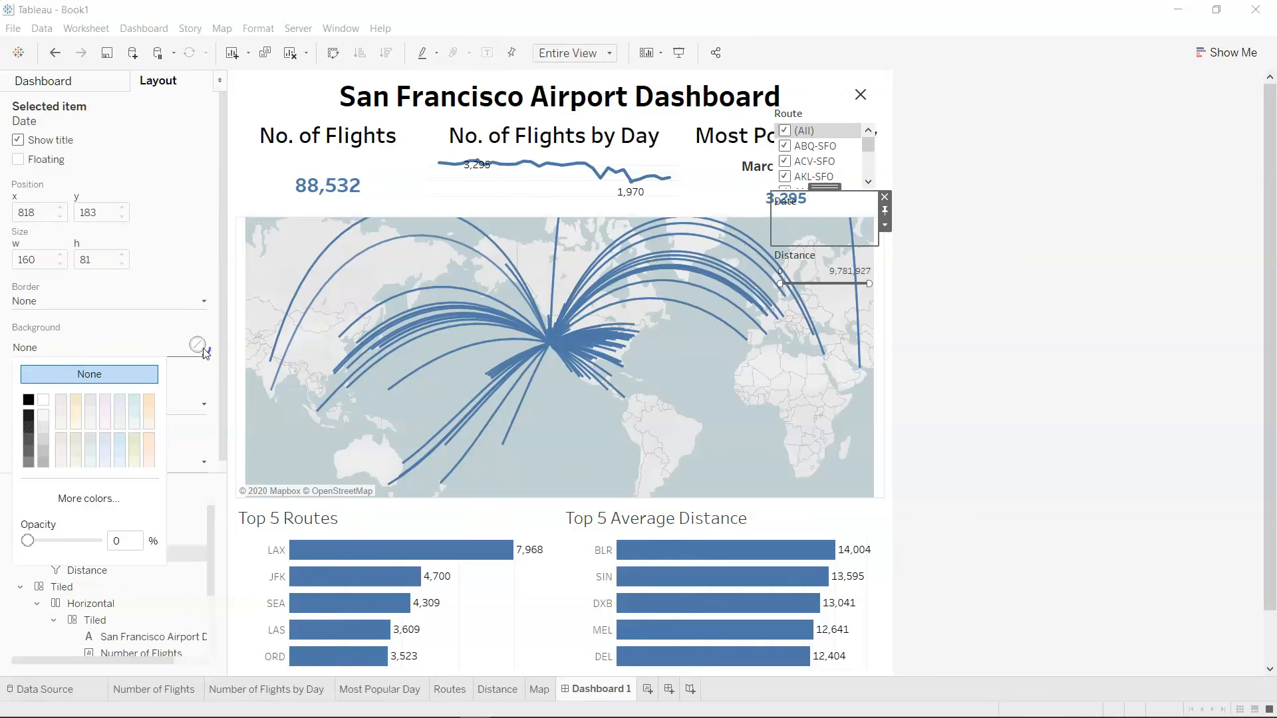
click(44, 401)
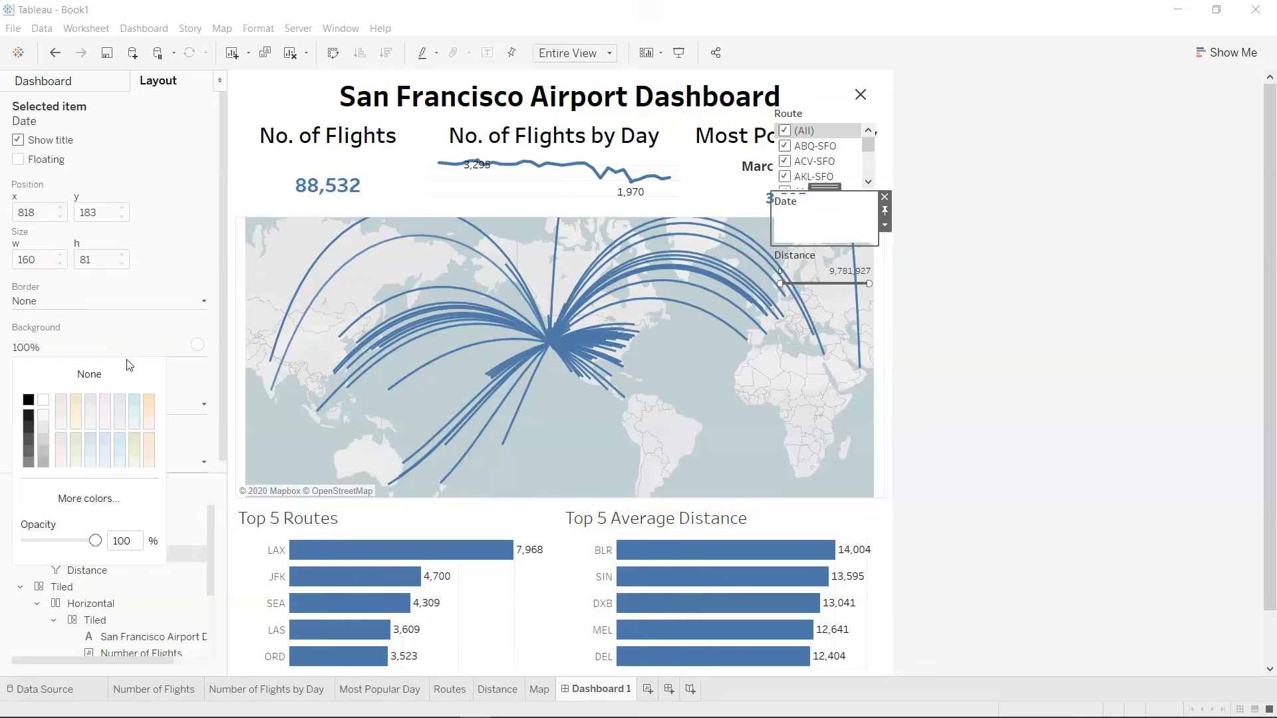
Give the Distance filter a white background, and select the show/hide button.
click(823, 266)
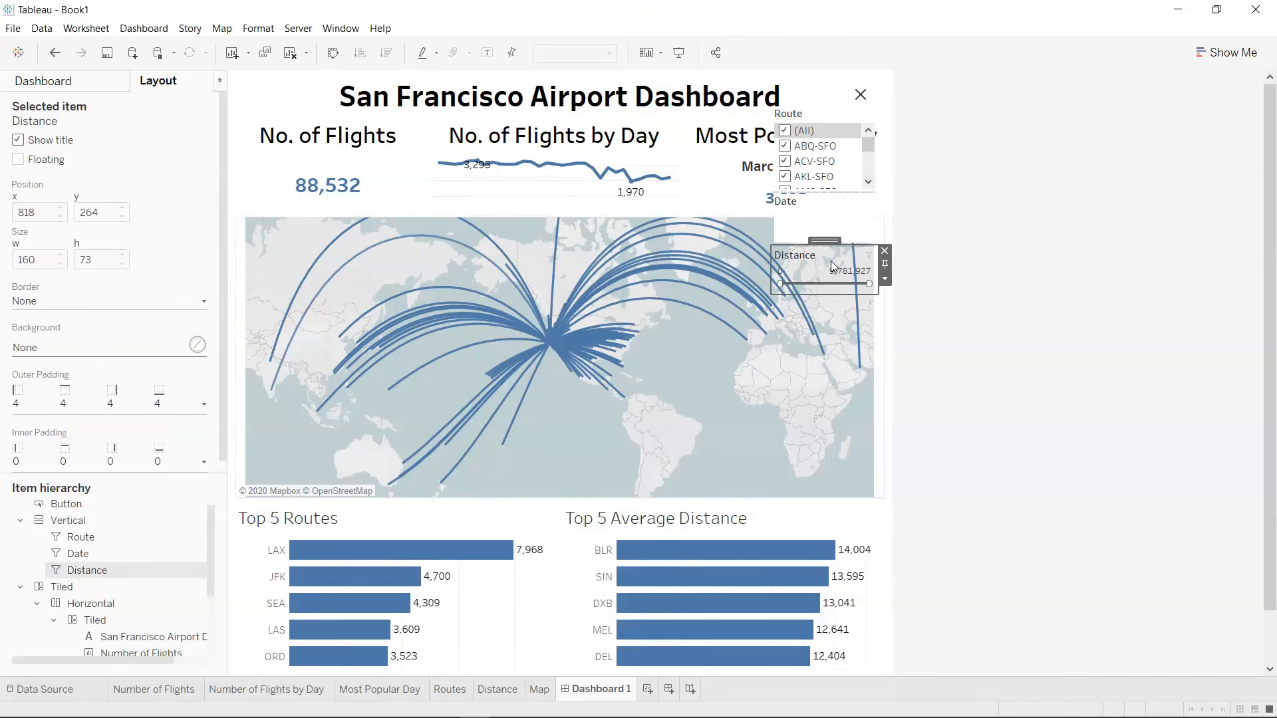
click(198, 345)
click(44, 403)
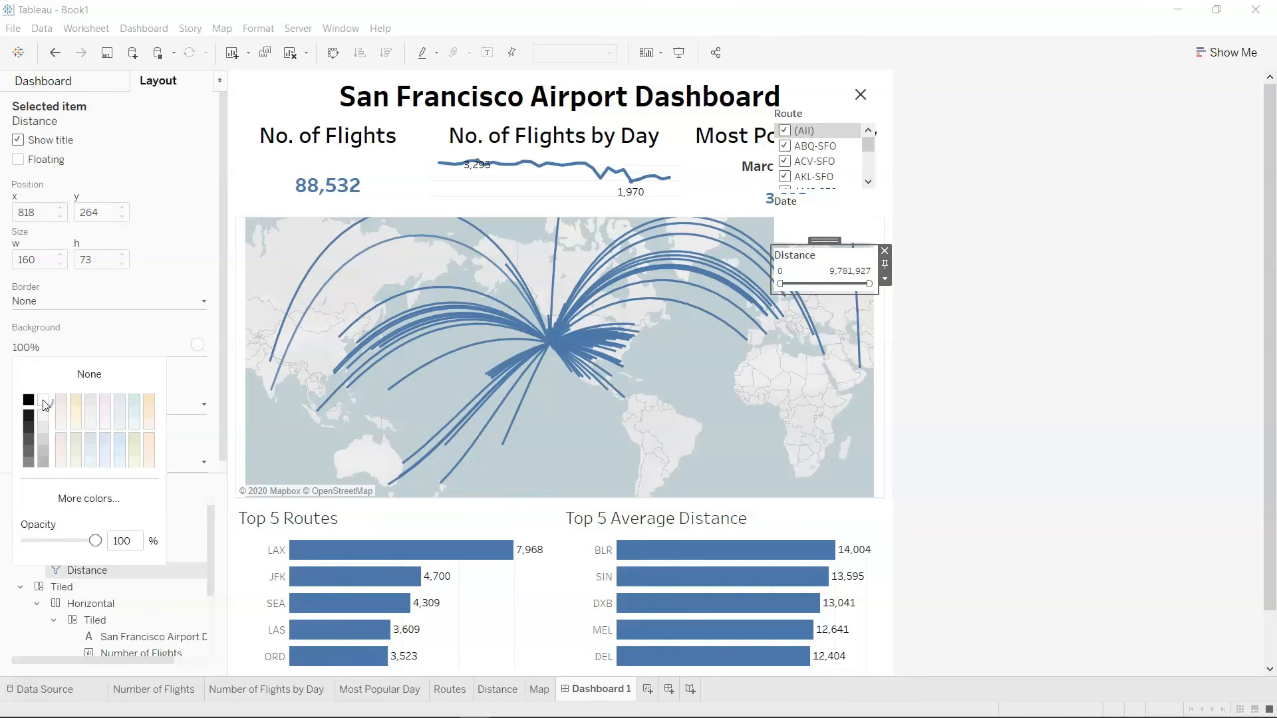
click(1024, 259)
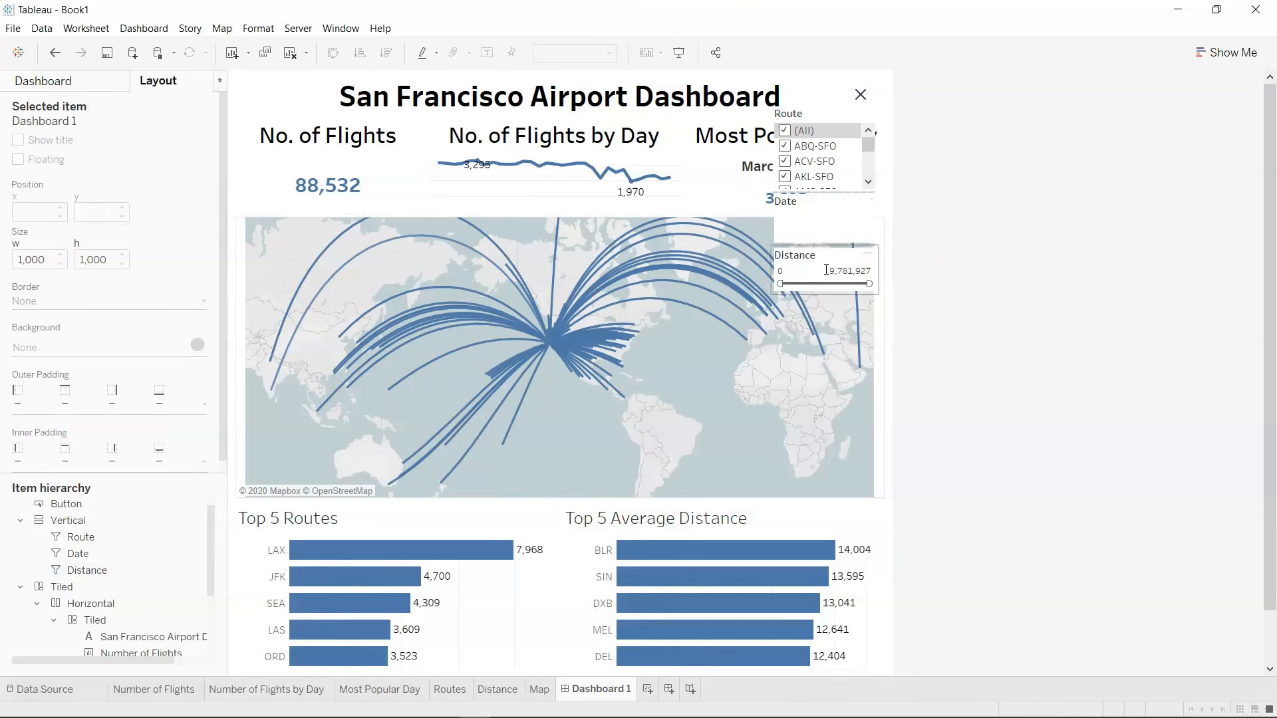
click(860, 95)
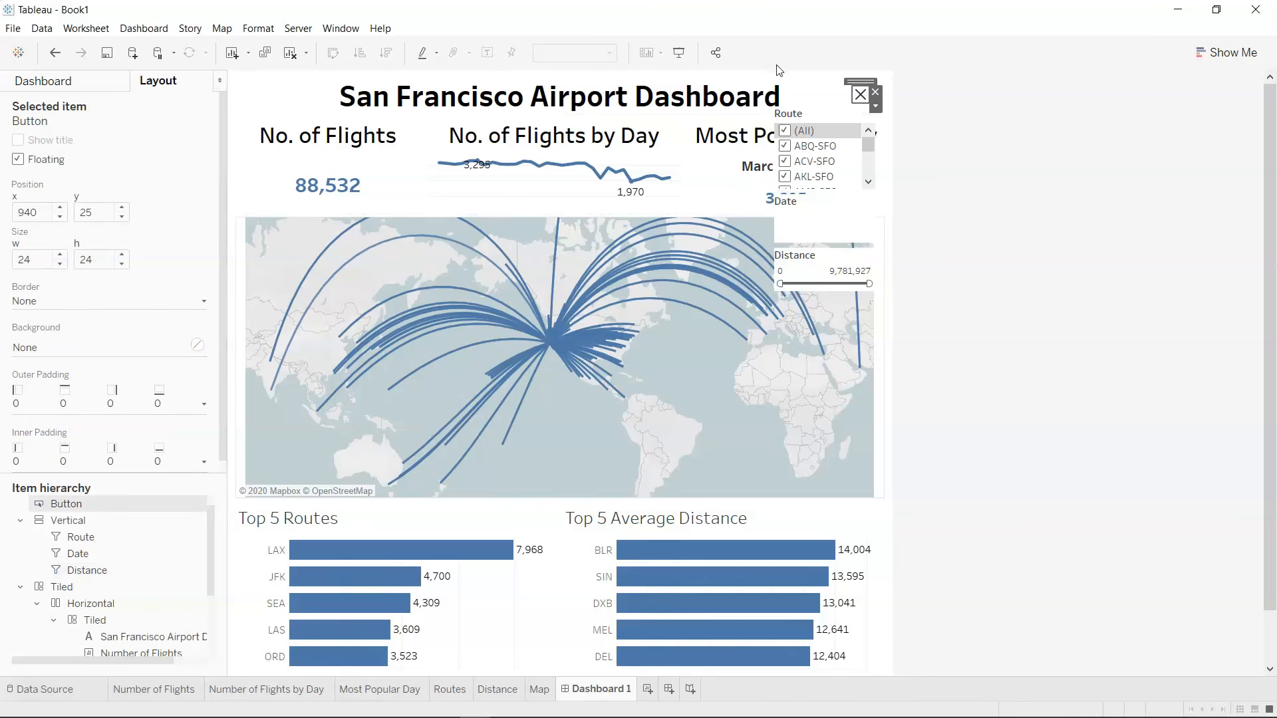
Preview the dashboard in presentation mode, testing the button that shows and hides the filter container.
click(678, 53)
click(938, 40)
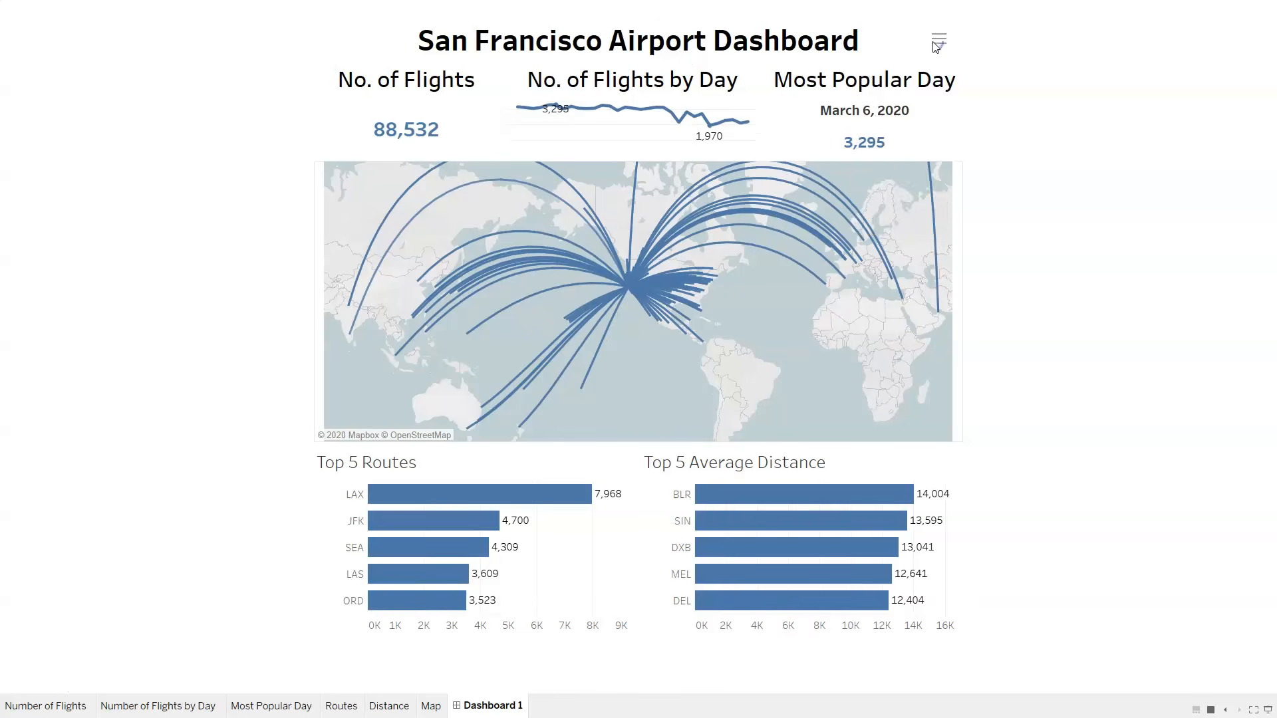
click(939, 38)
click(947, 126)
click(947, 127)
mouse_move(947, 90)
mouse_down()
mouse_move(947, 108)
mouse_move(948, 74)
mouse_up()
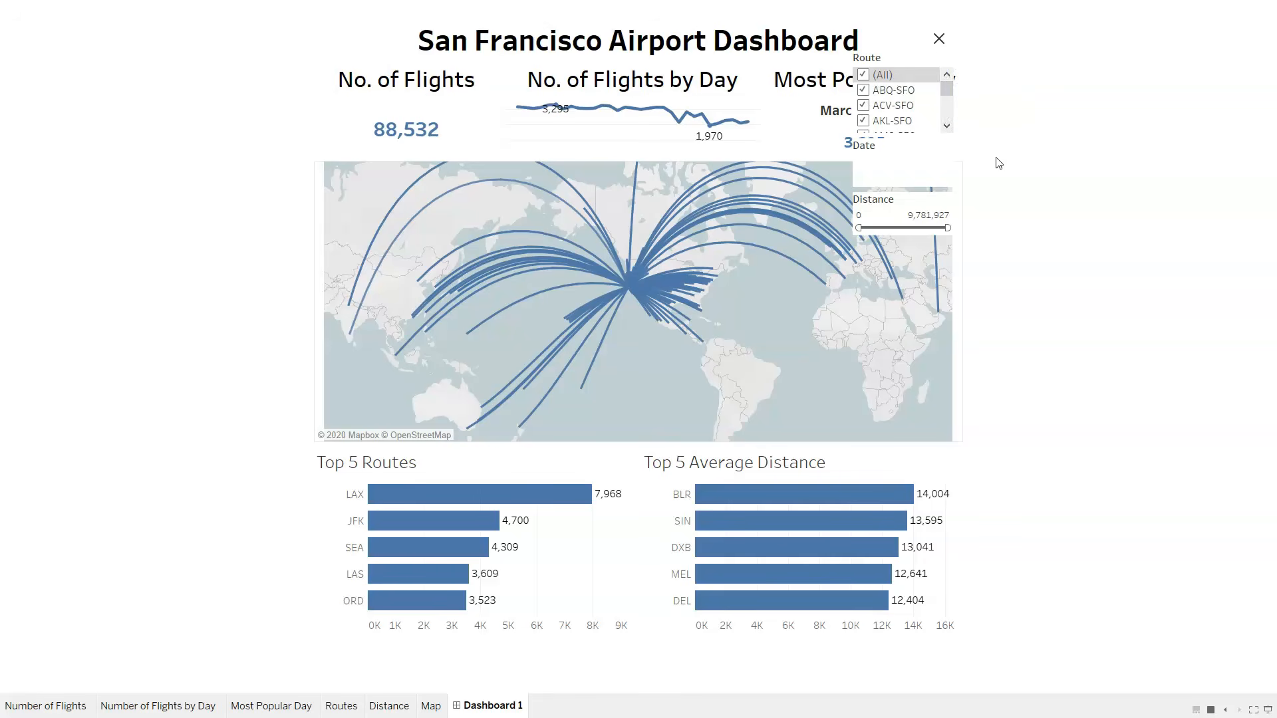
key(Escape)
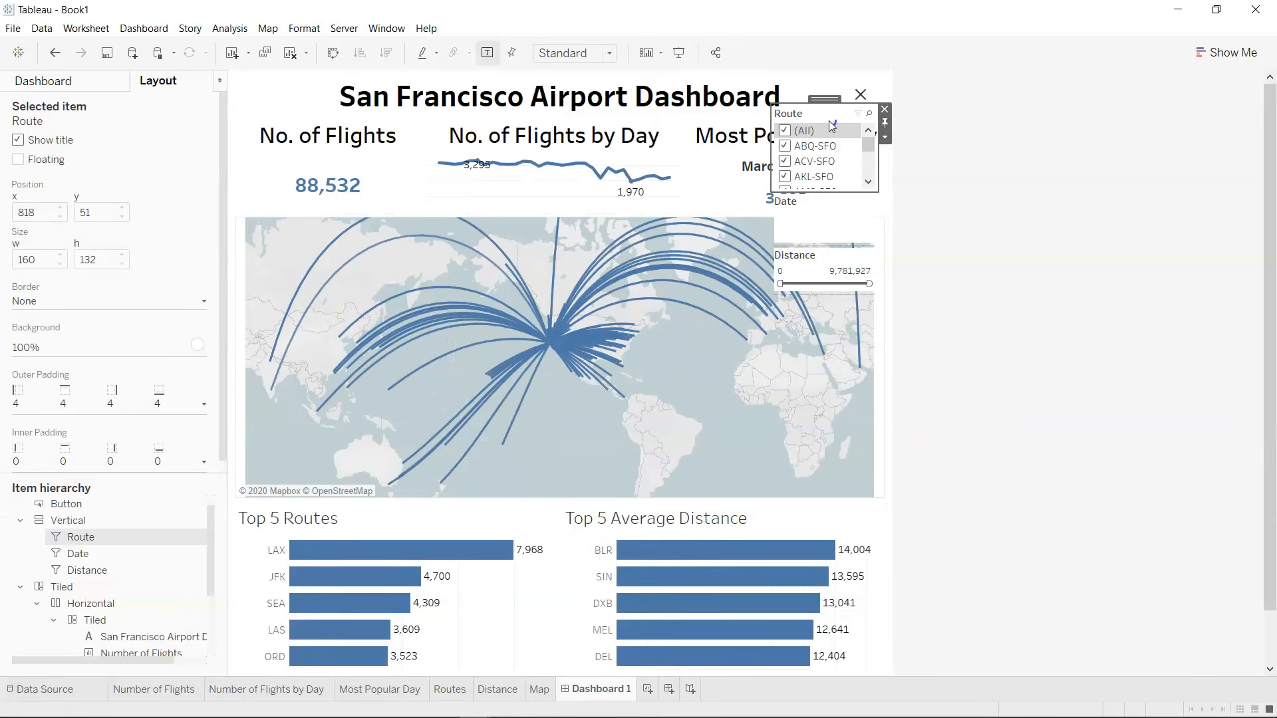
Apply the Route filter to the Number of Flights, Number of Flights by Day, Most Popular Day, Distance and Map worksheets.
click(886, 139)
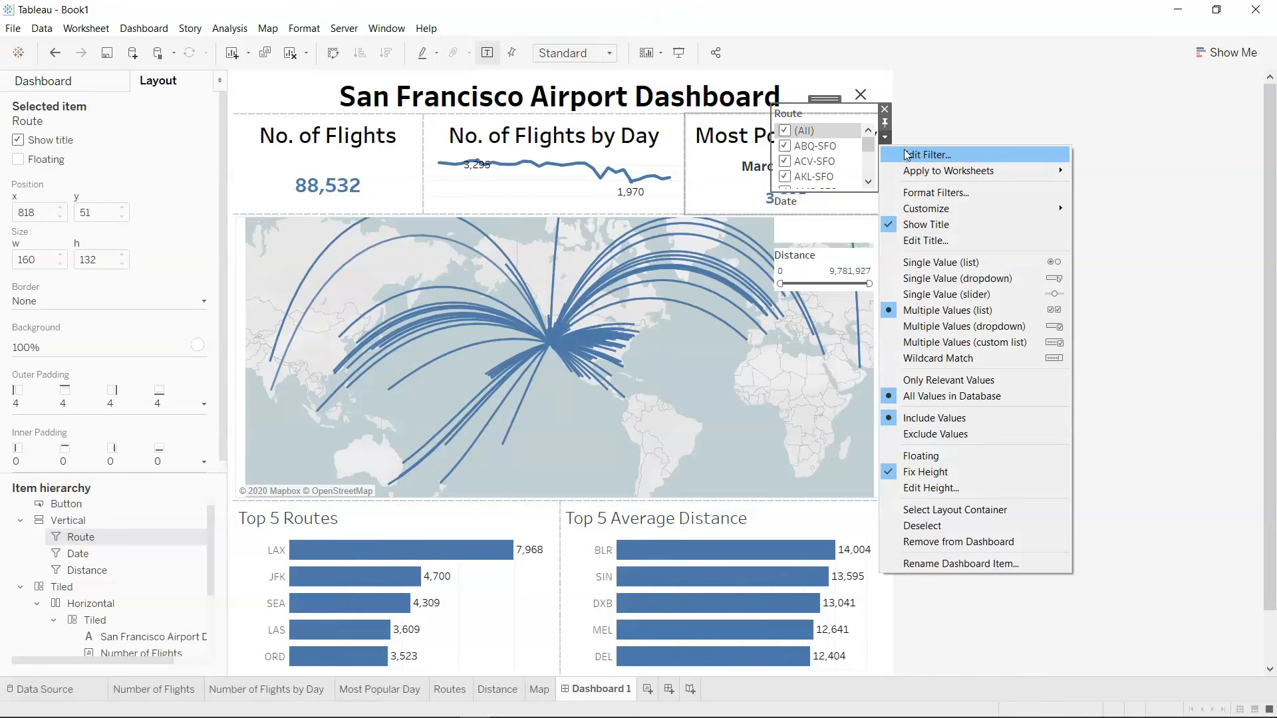
mouse_move(929, 173)
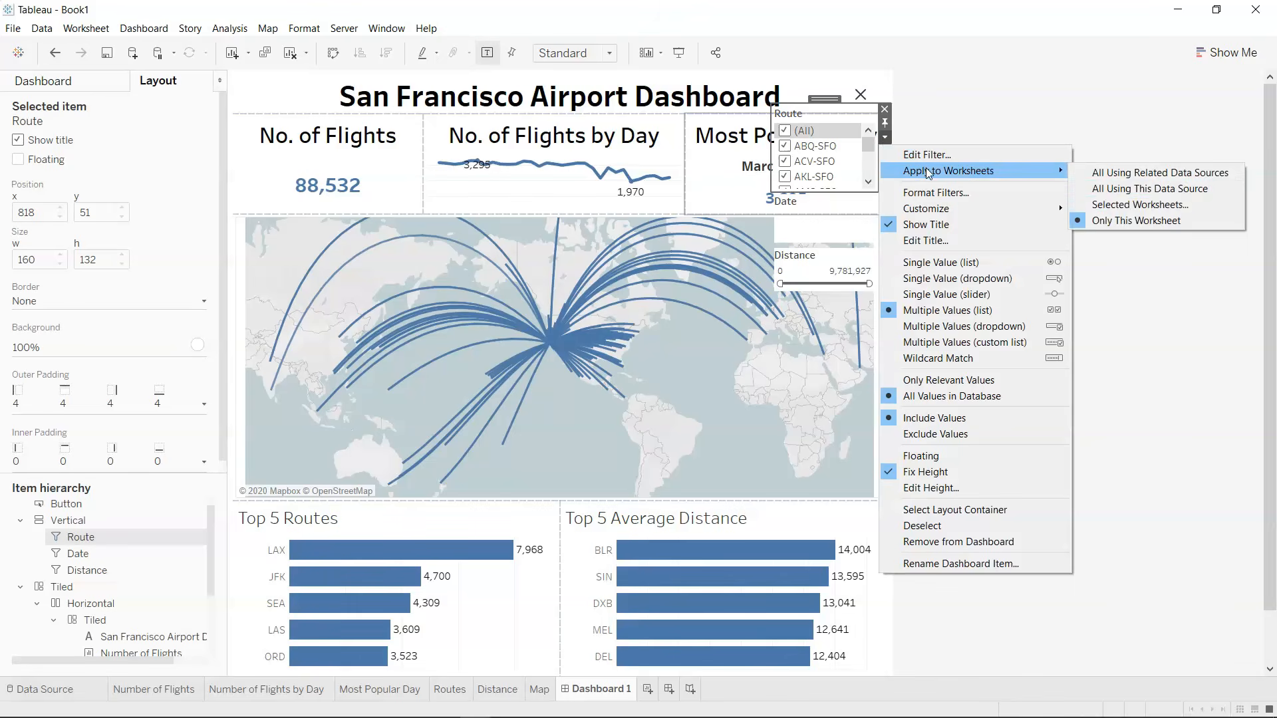
click(1155, 208)
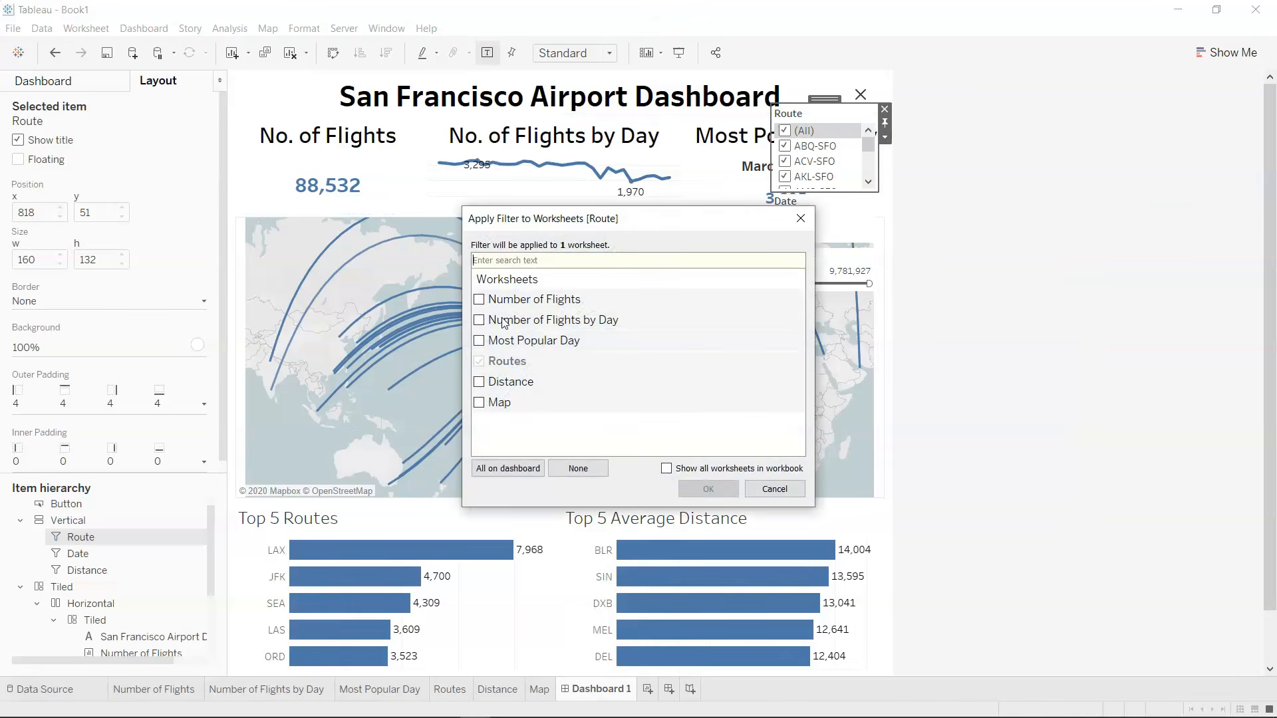
click(479, 300)
click(479, 320)
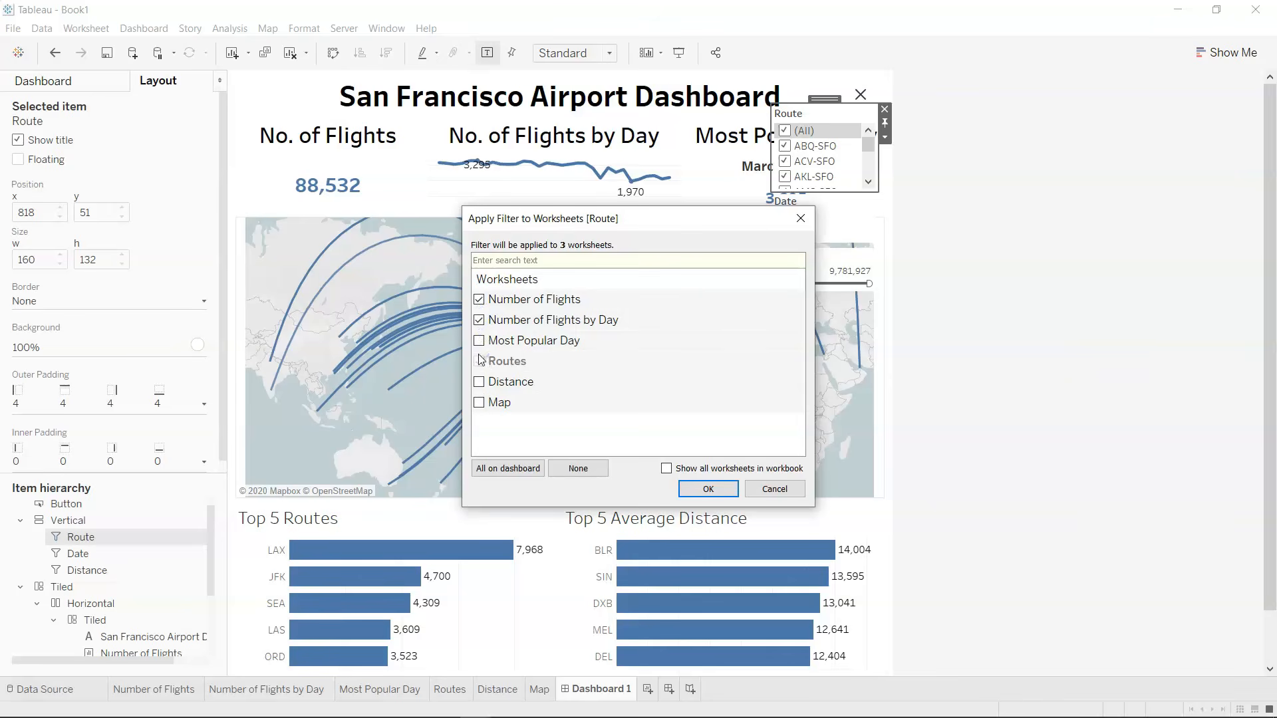
click(479, 340)
click(479, 382)
click(479, 402)
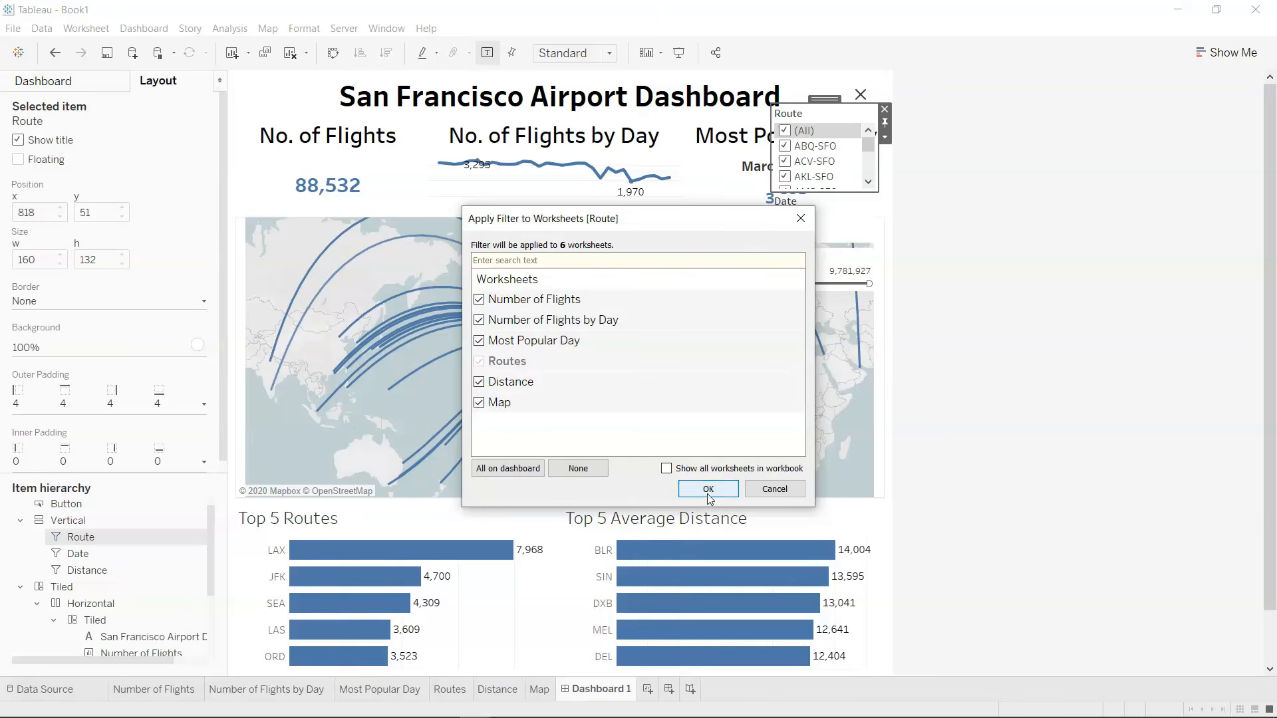
click(708, 489)
Apply the Date filter to the Number of Flights, Number of Flights by Day, Routes, Distance and Map worksheets.
click(843, 224)
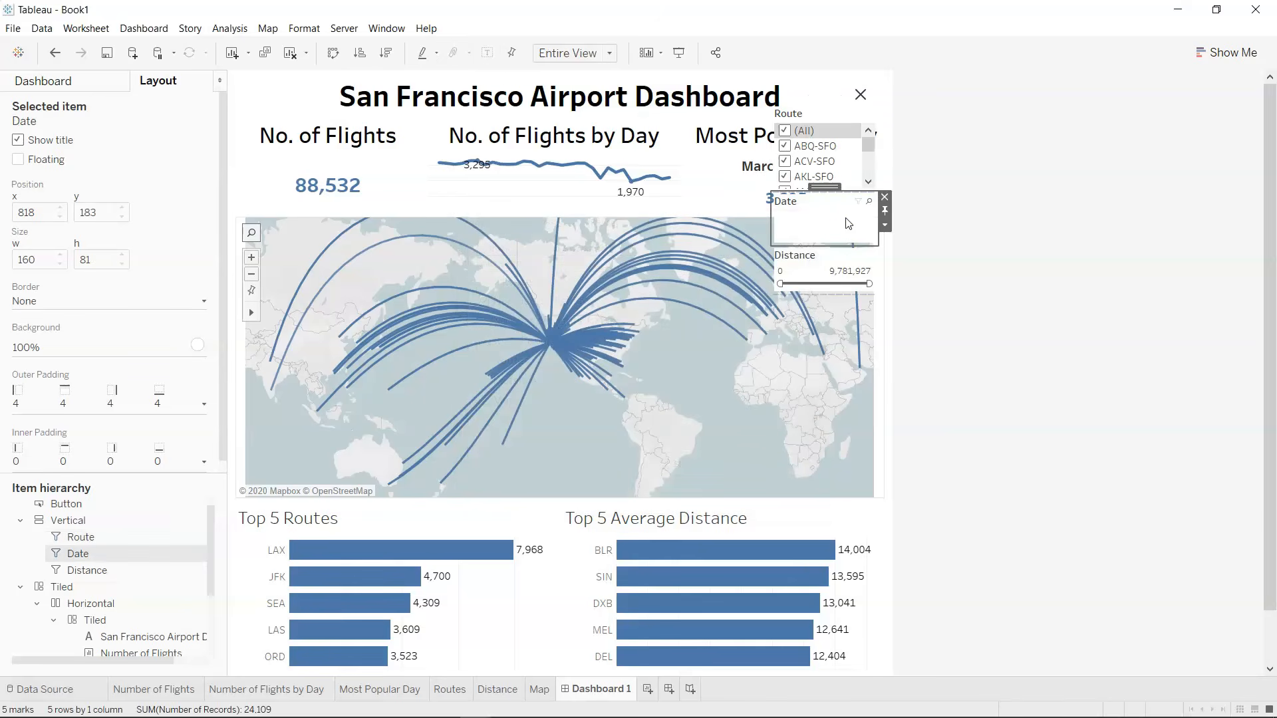
click(887, 227)
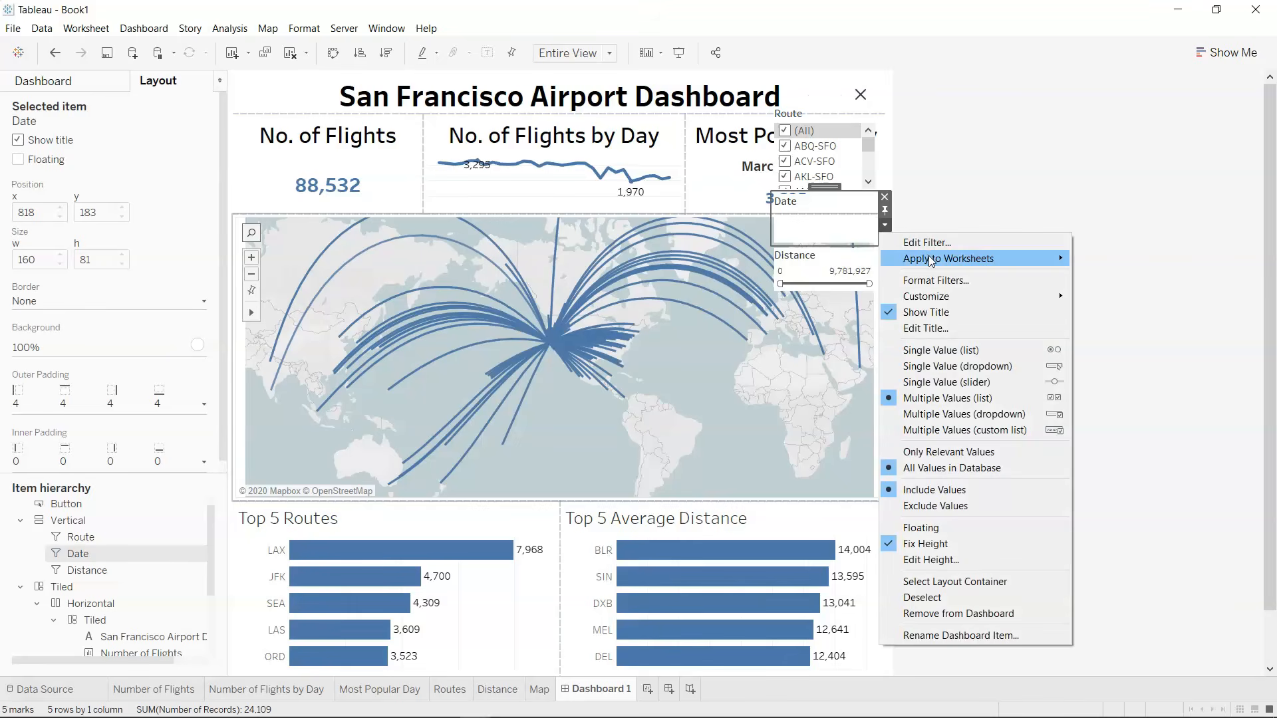
mouse_move(928, 257)
click(1129, 294)
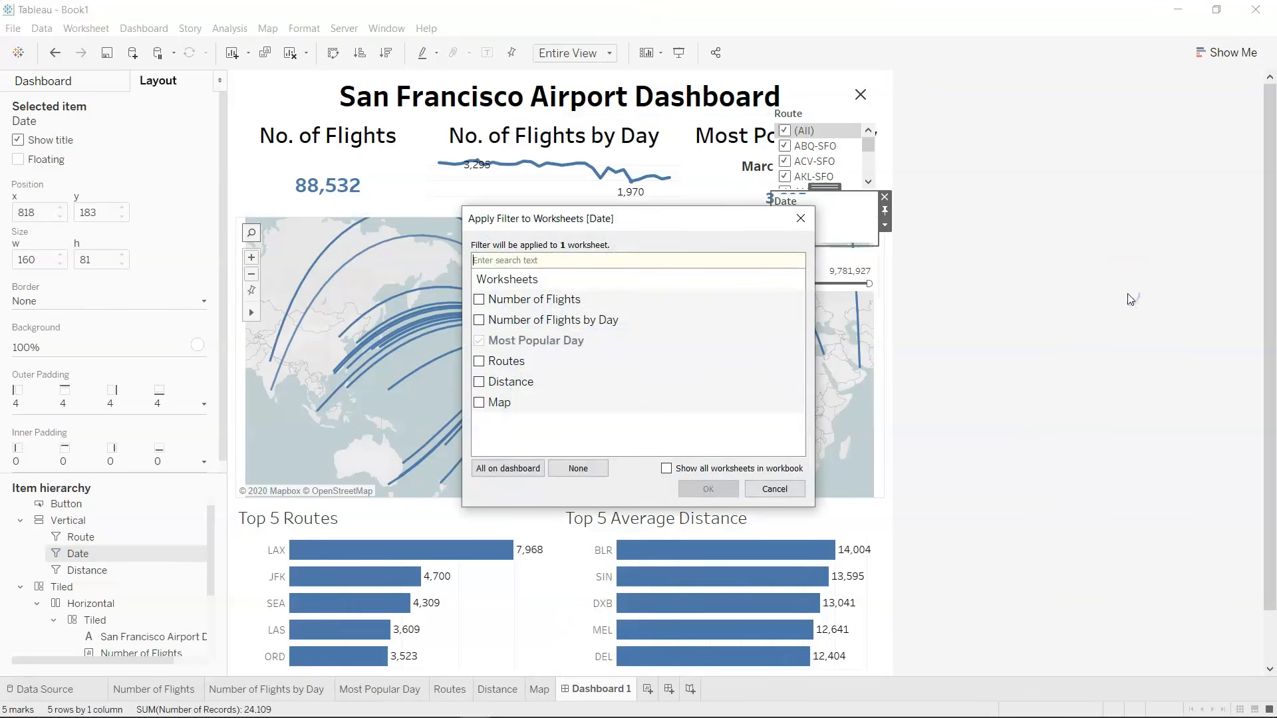
click(480, 300)
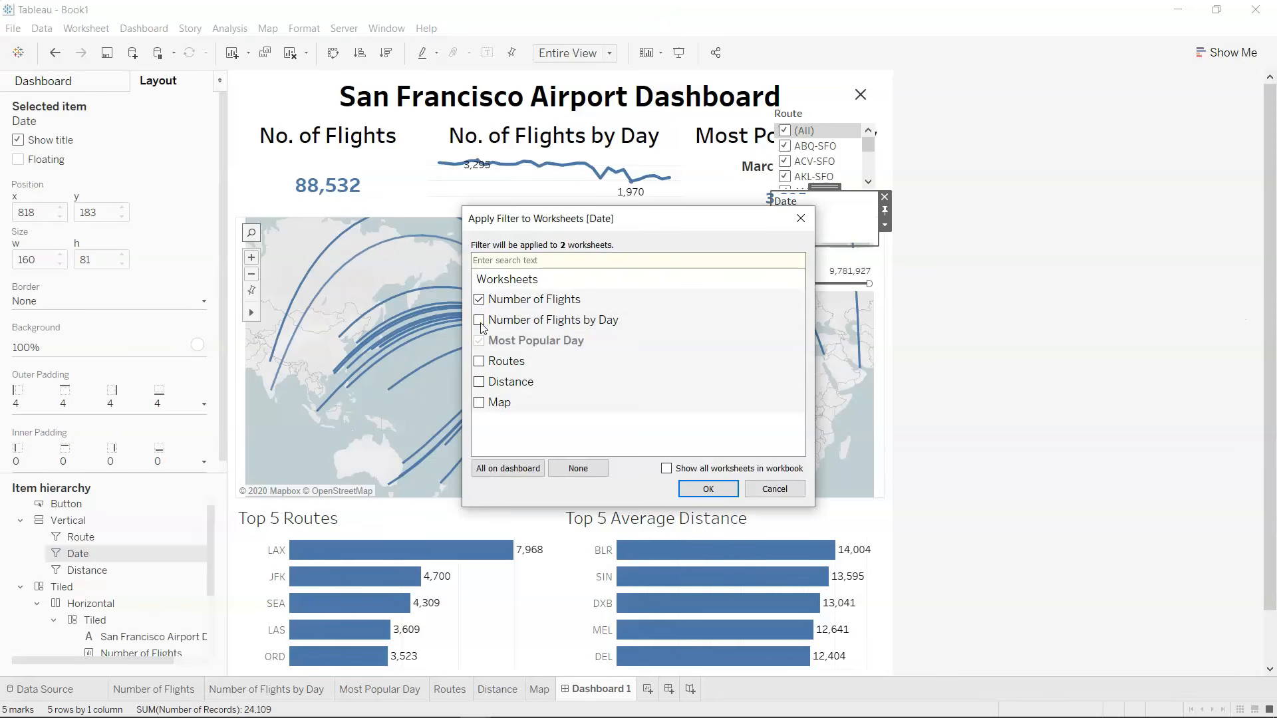
click(478, 362)
click(479, 322)
click(479, 383)
click(703, 489)
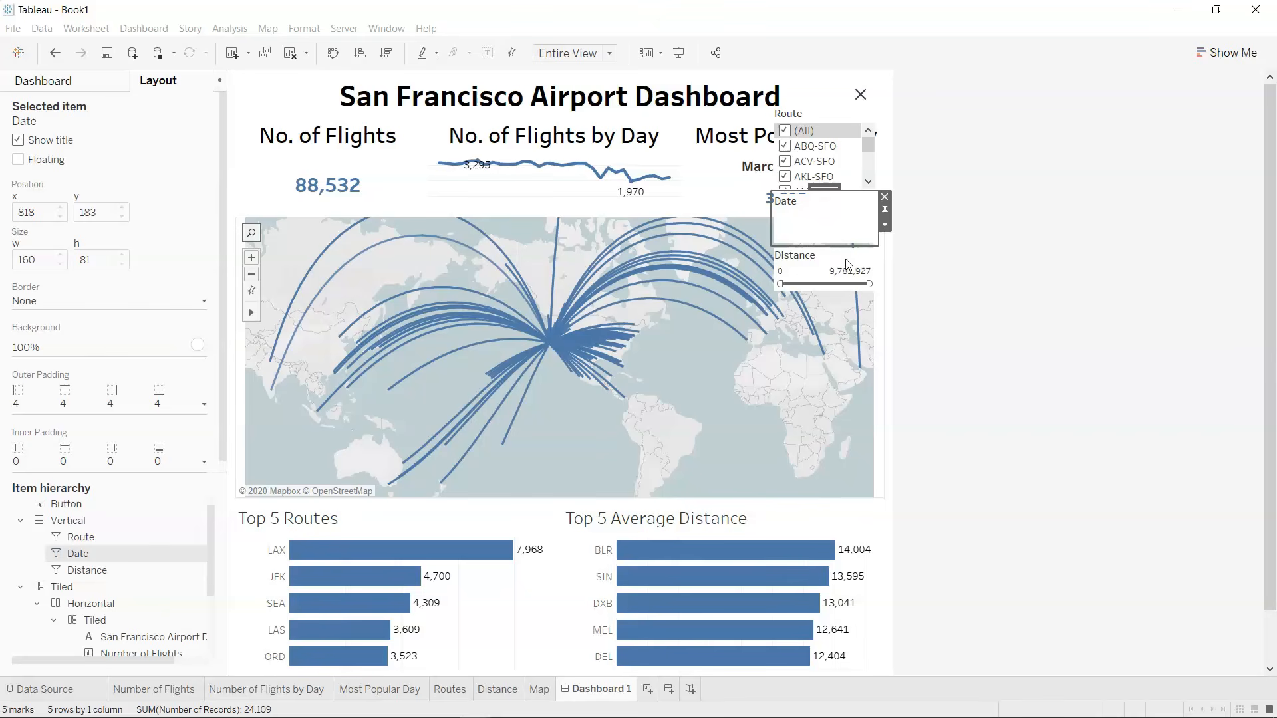
Apply the Distance filter to all the other worksheets on the dashboard.
click(809, 266)
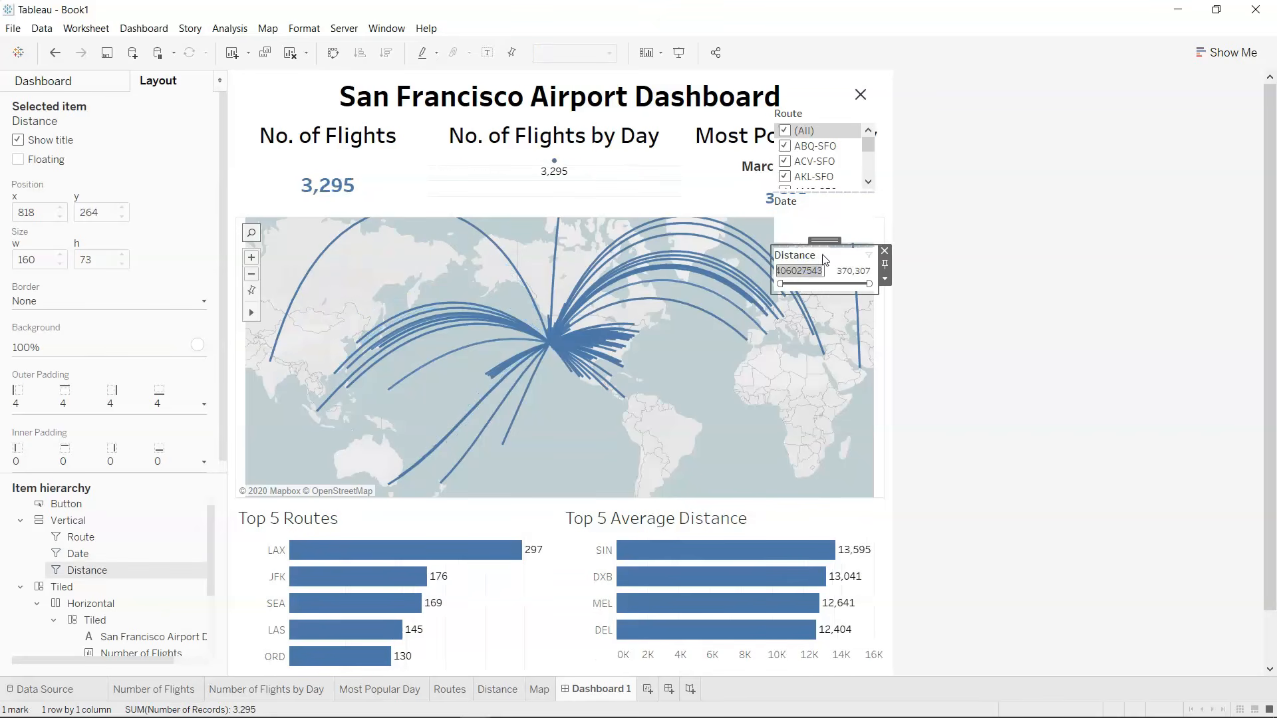
click(886, 280)
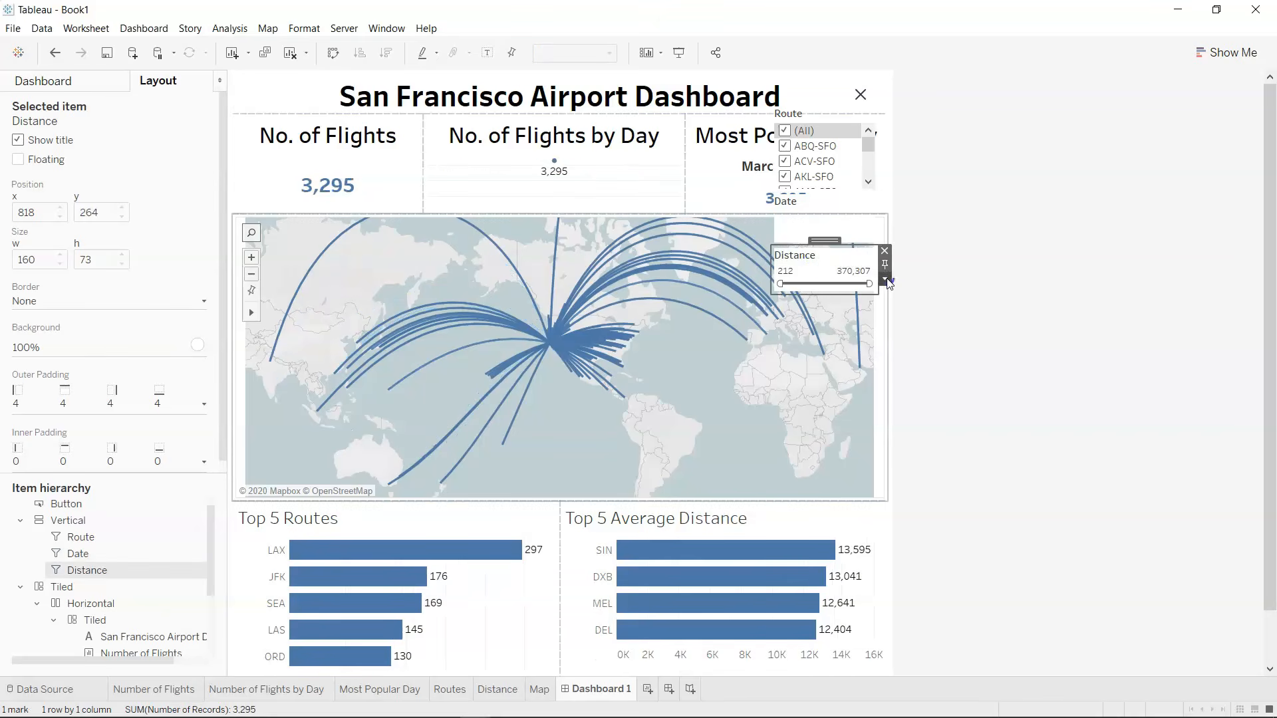
mouse_move(956, 310)
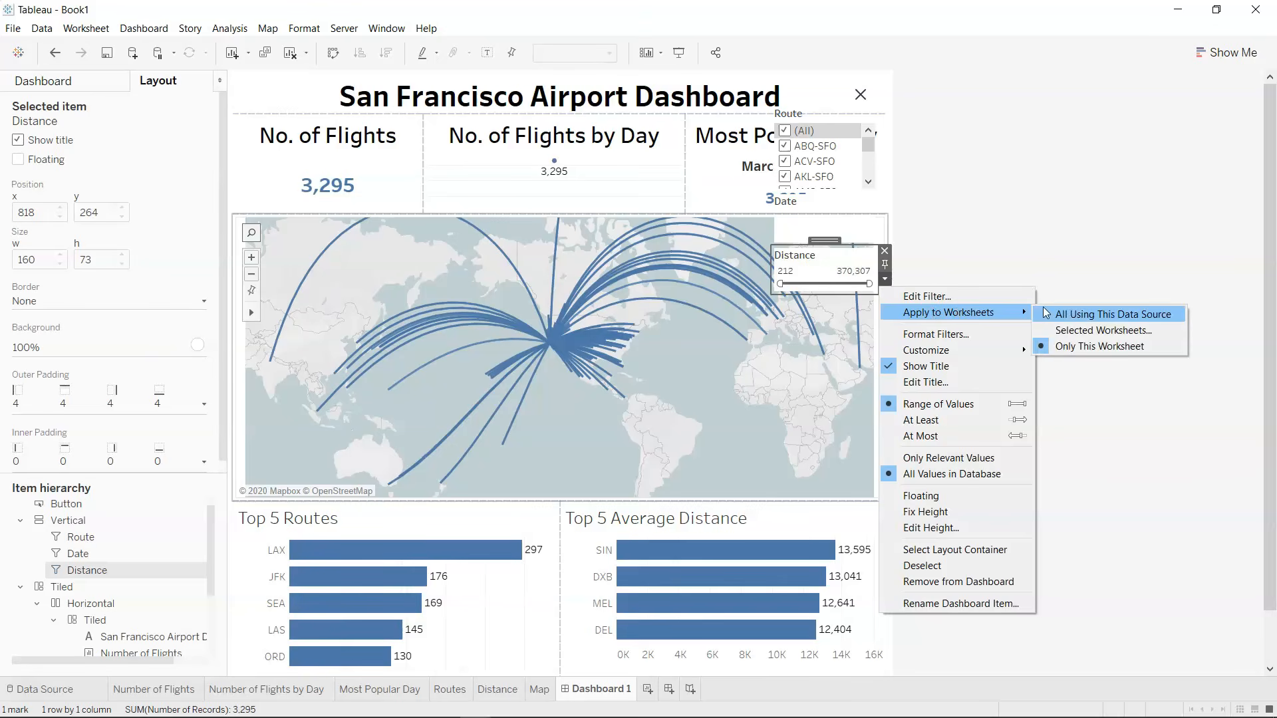
click(1094, 330)
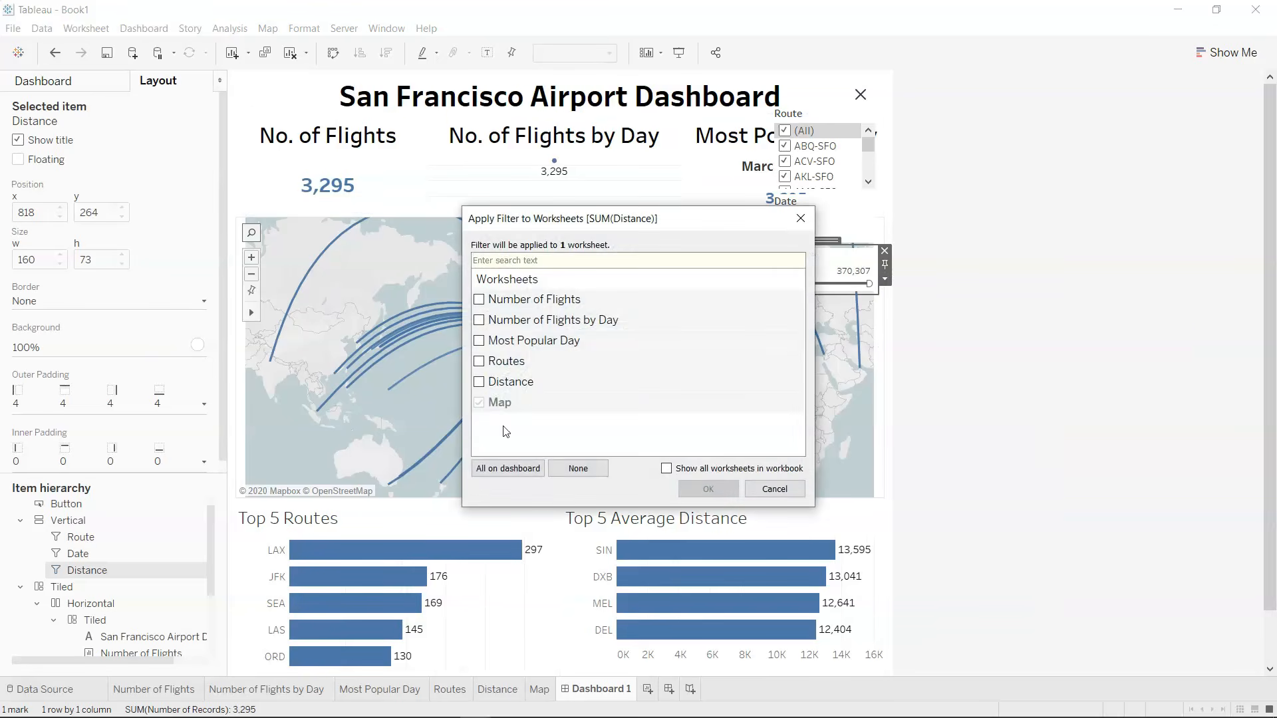
click(479, 383)
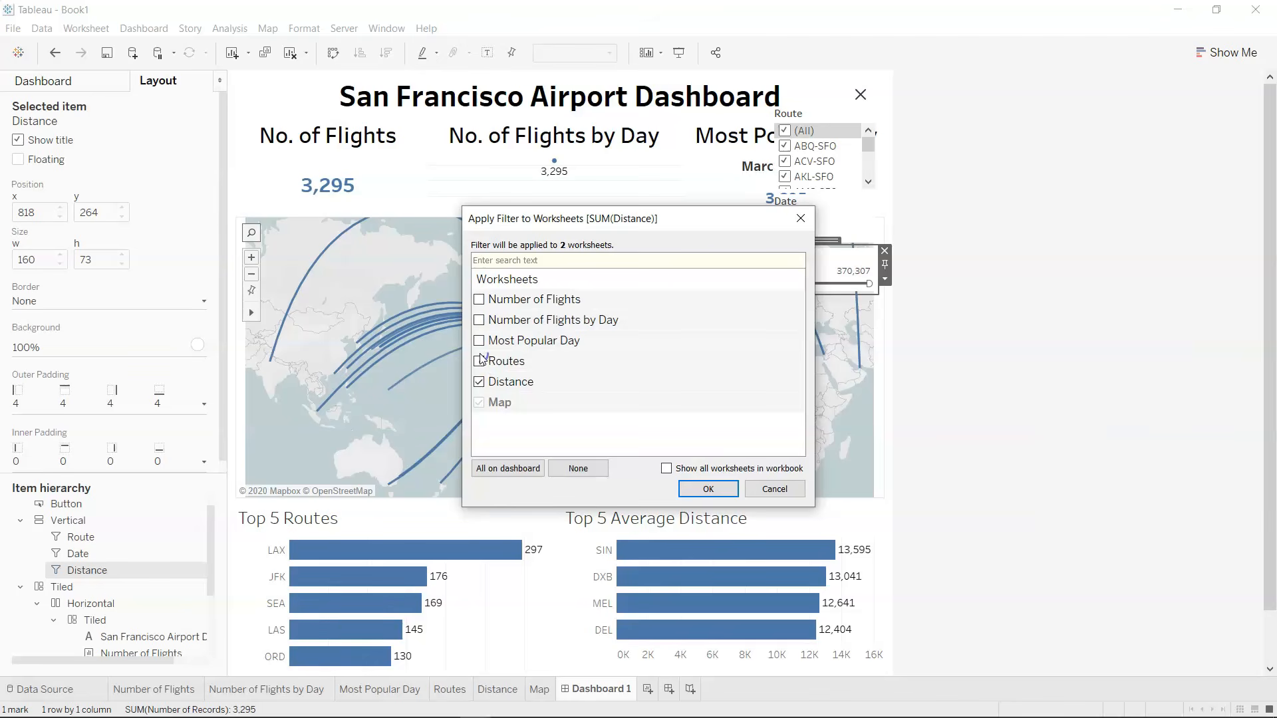
click(479, 321)
click(480, 321)
click(479, 341)
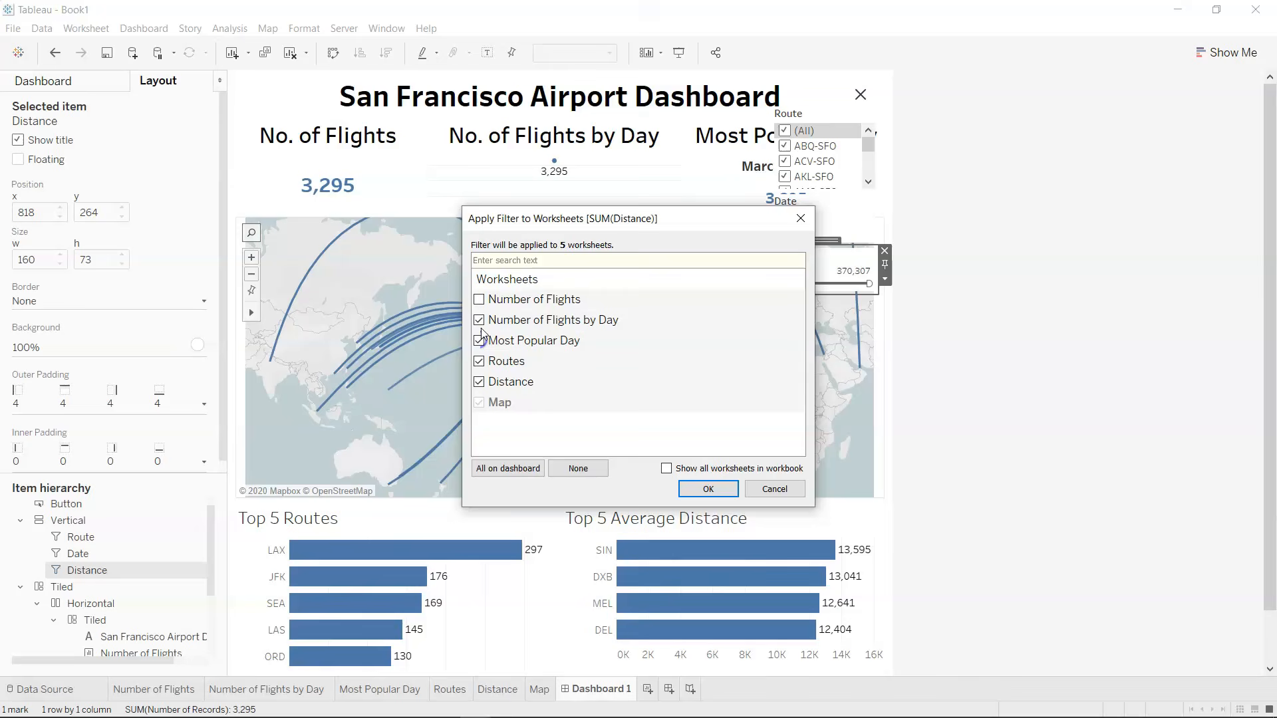
click(711, 489)
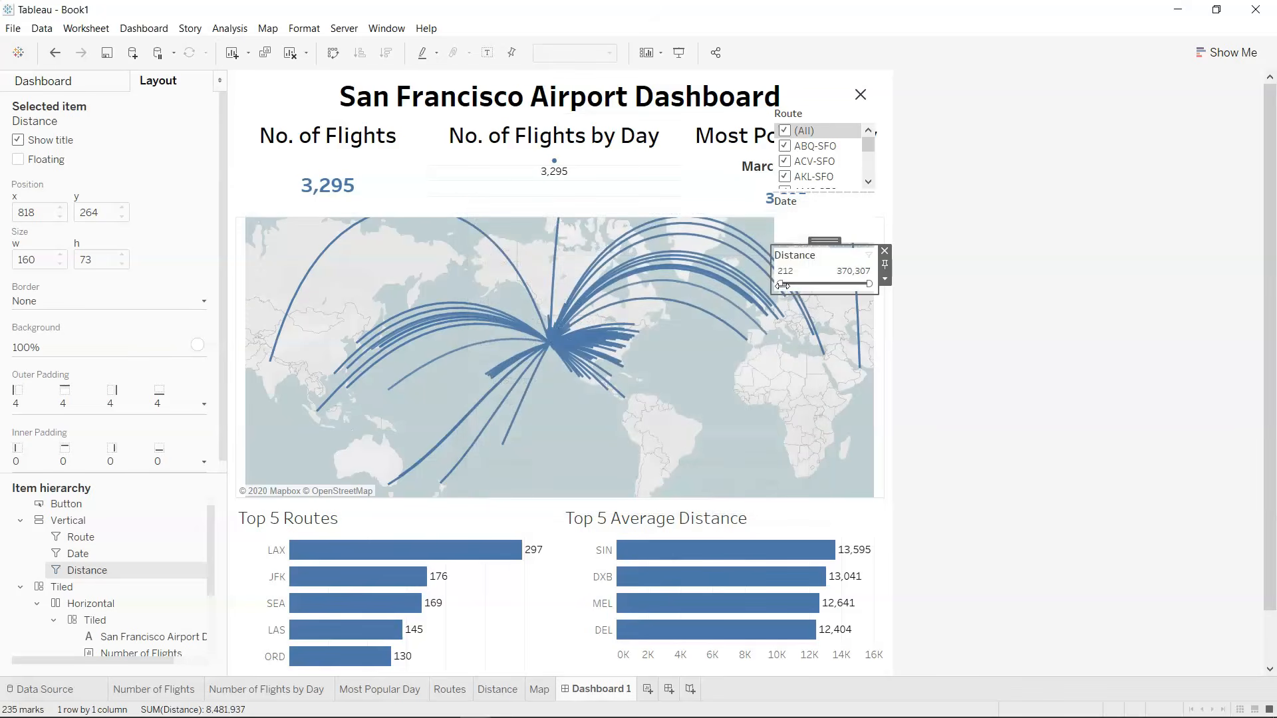
Try a Distance minimum of 53,083 before restoring 212, and exclude the ABQ-SFO, ACV-SFO and AKL-SFO routes.
drag(785, 286, 793, 288)
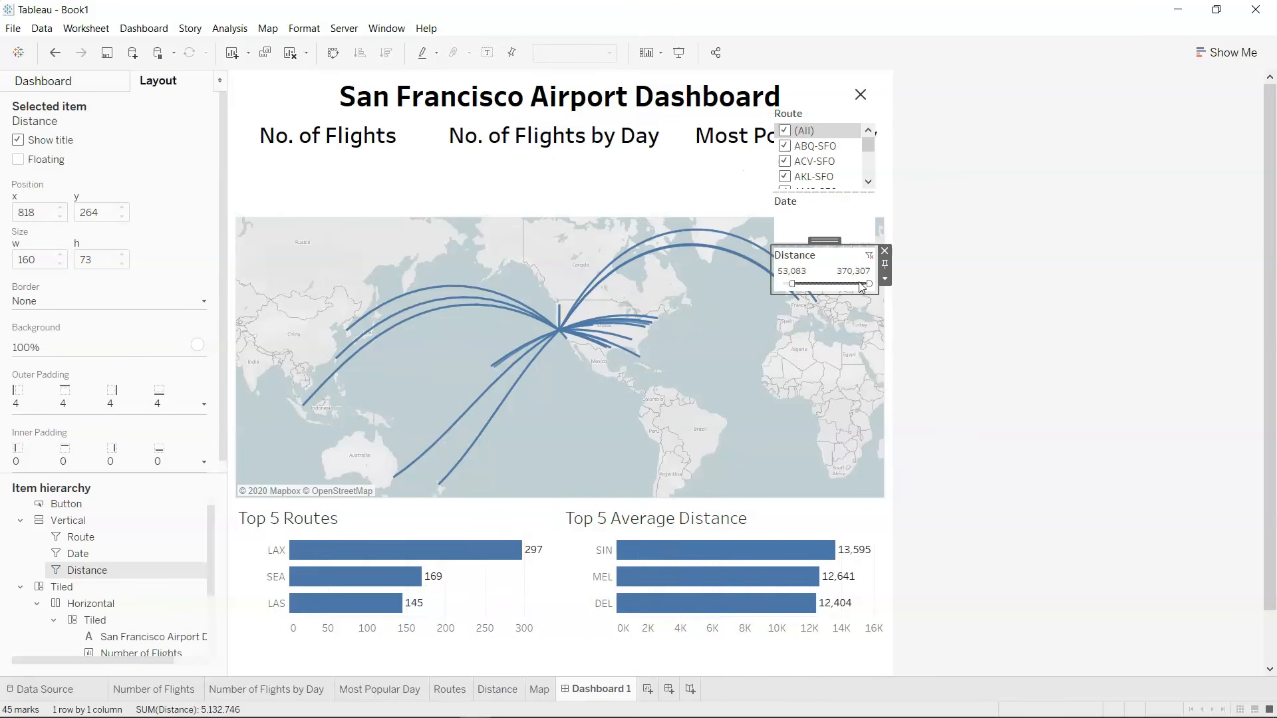
drag(792, 285, 768, 285)
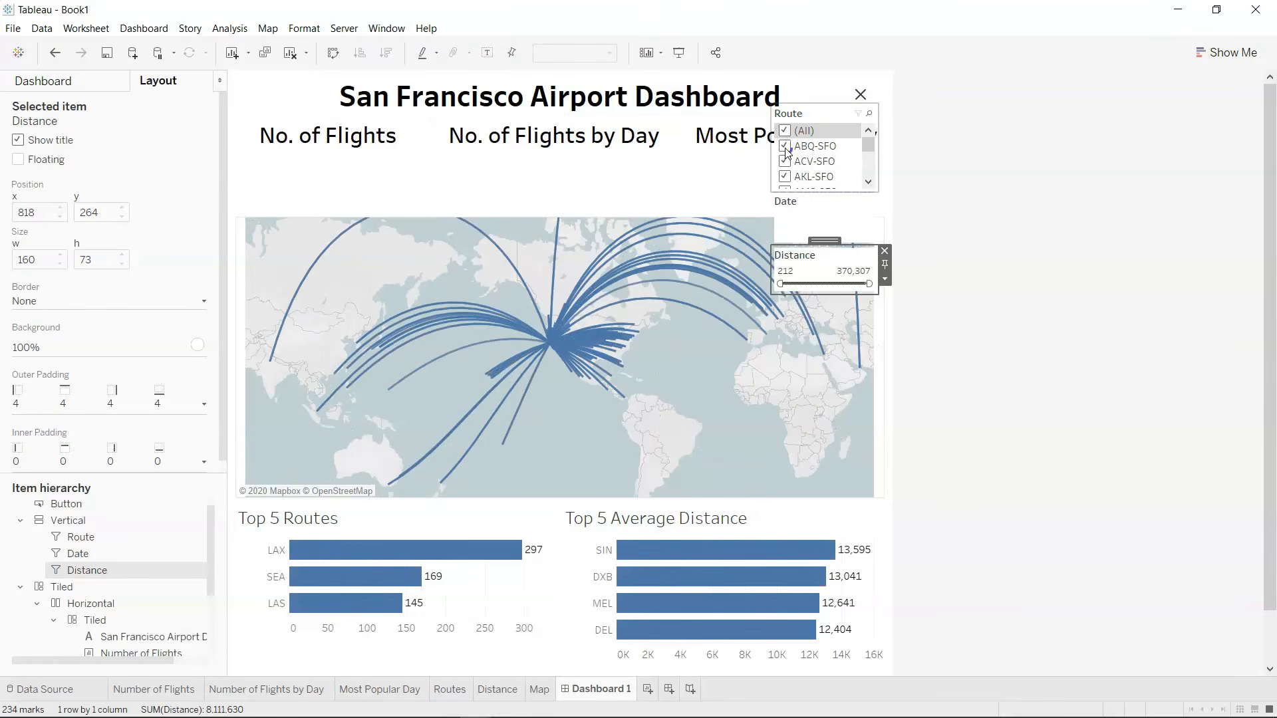
click(787, 160)
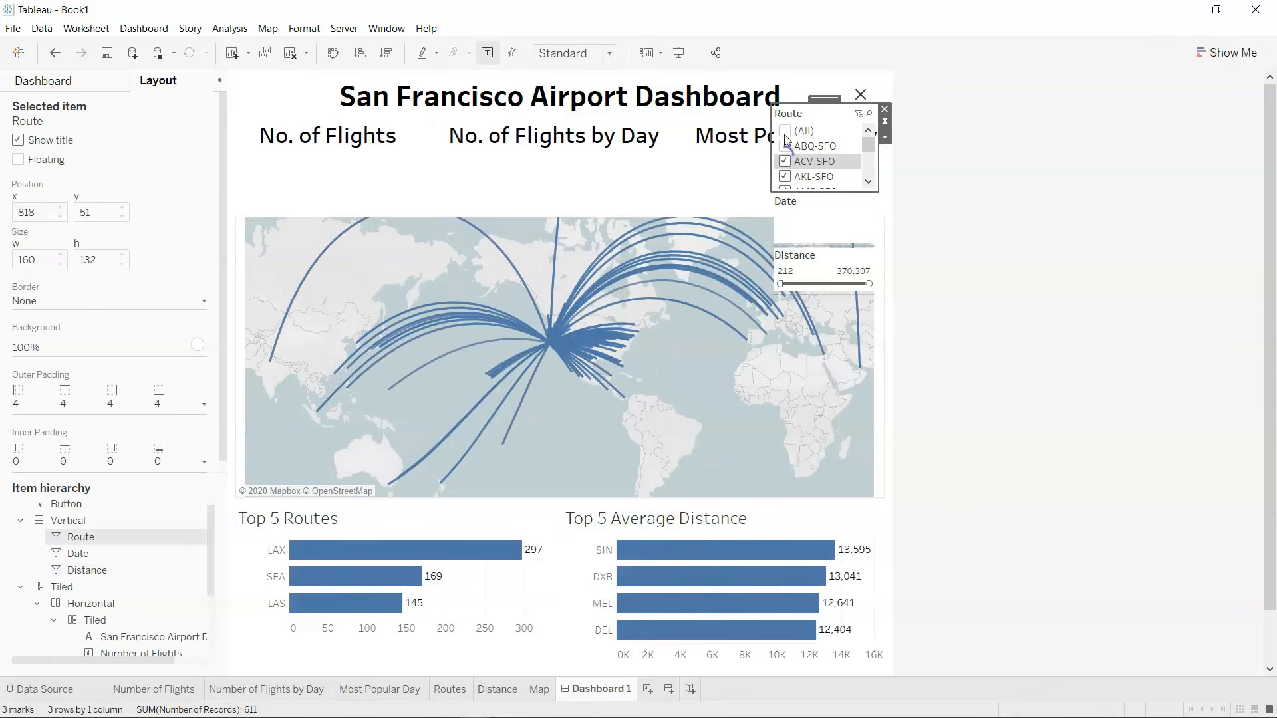
click(796, 183)
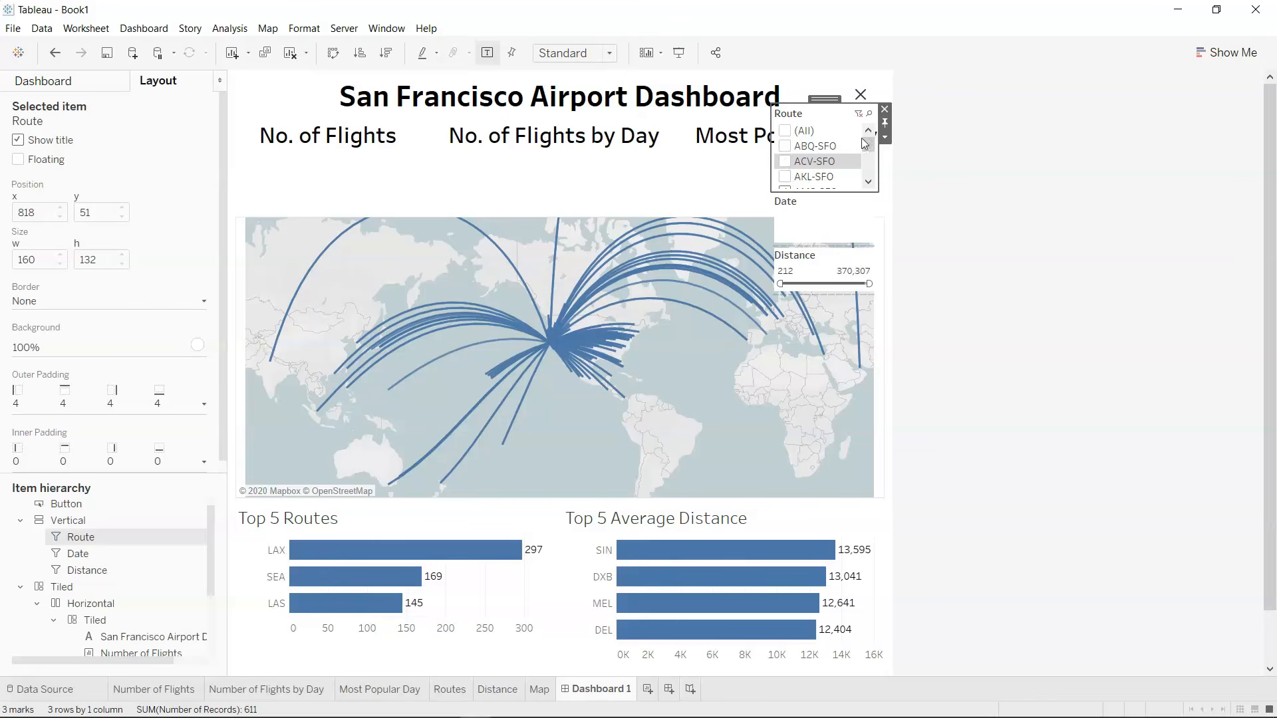
Preview the filtered dashboard in presentation mode with the filter container hidden.
click(861, 96)
click(678, 53)
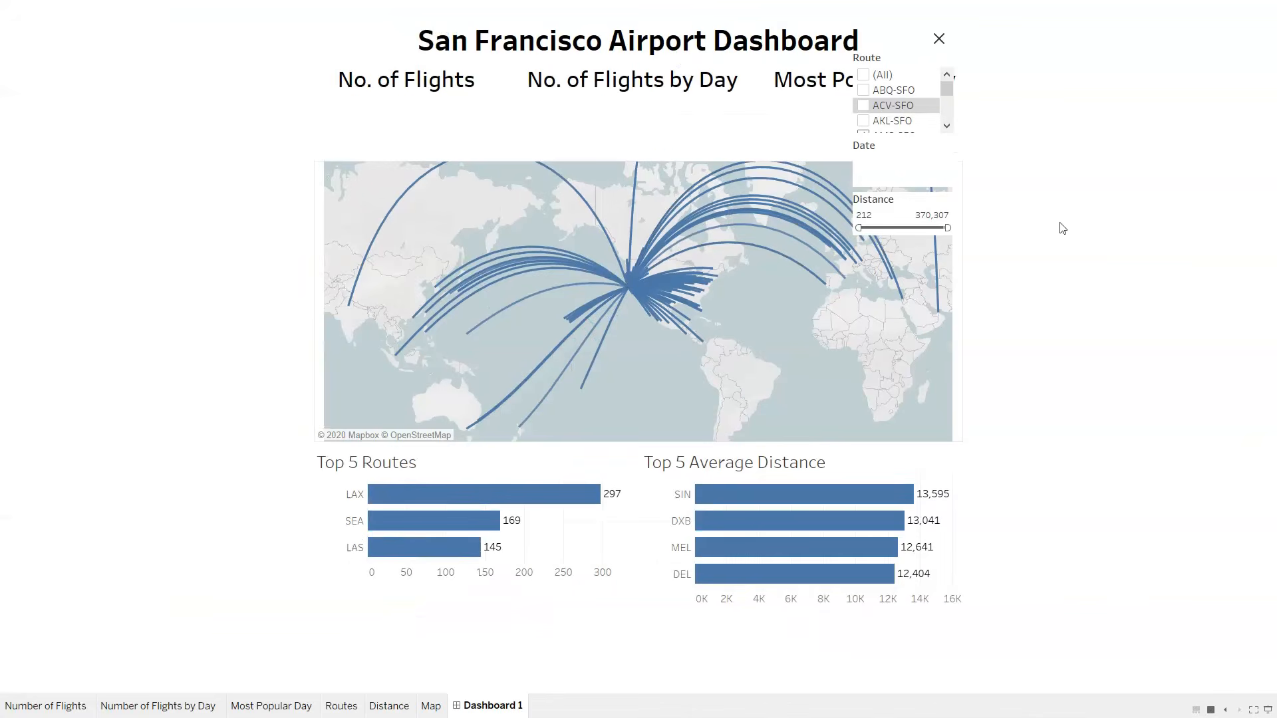
click(941, 41)
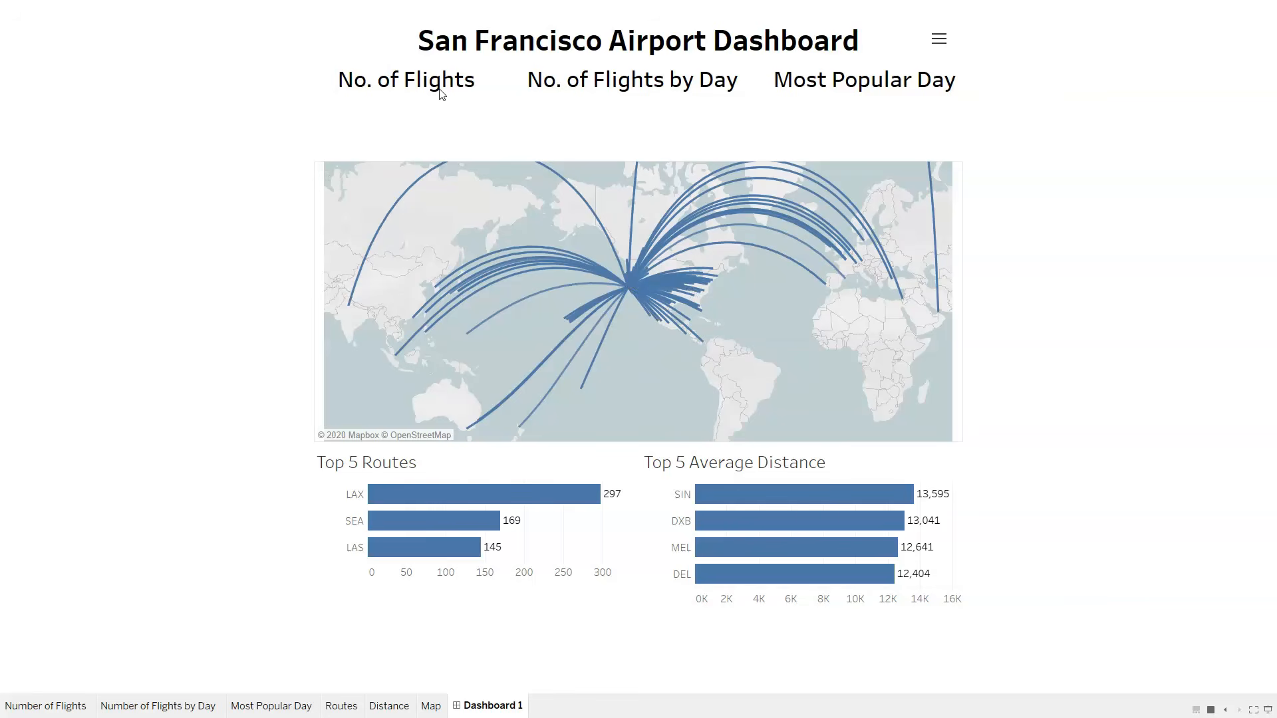
key(Escape)
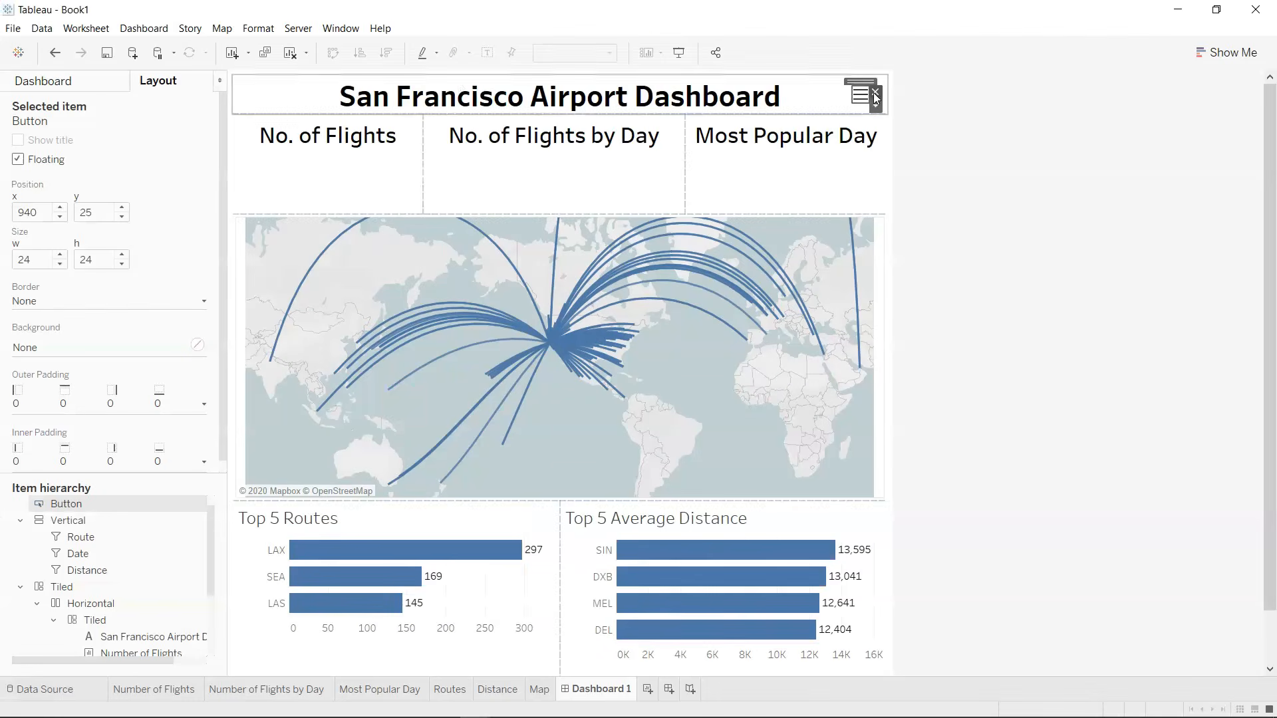
In presentation mode, reselect all routes in the Route filter and hide the filter container again.
click(679, 52)
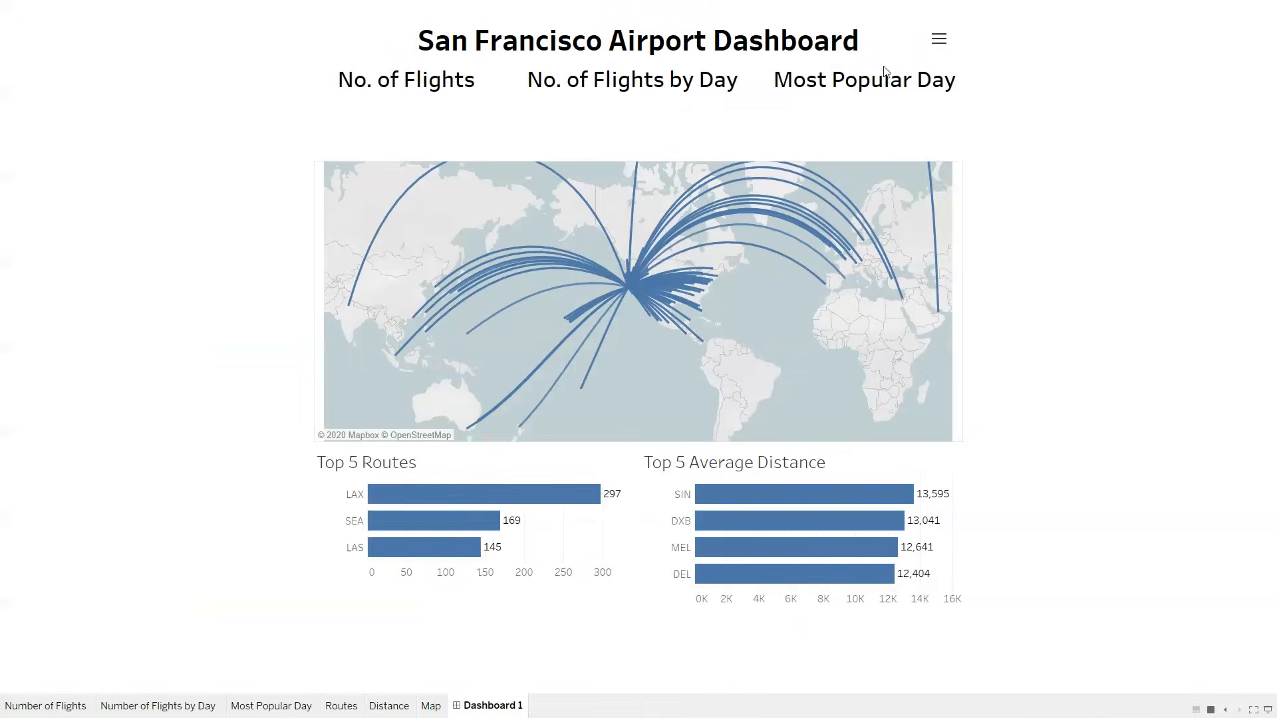
click(938, 40)
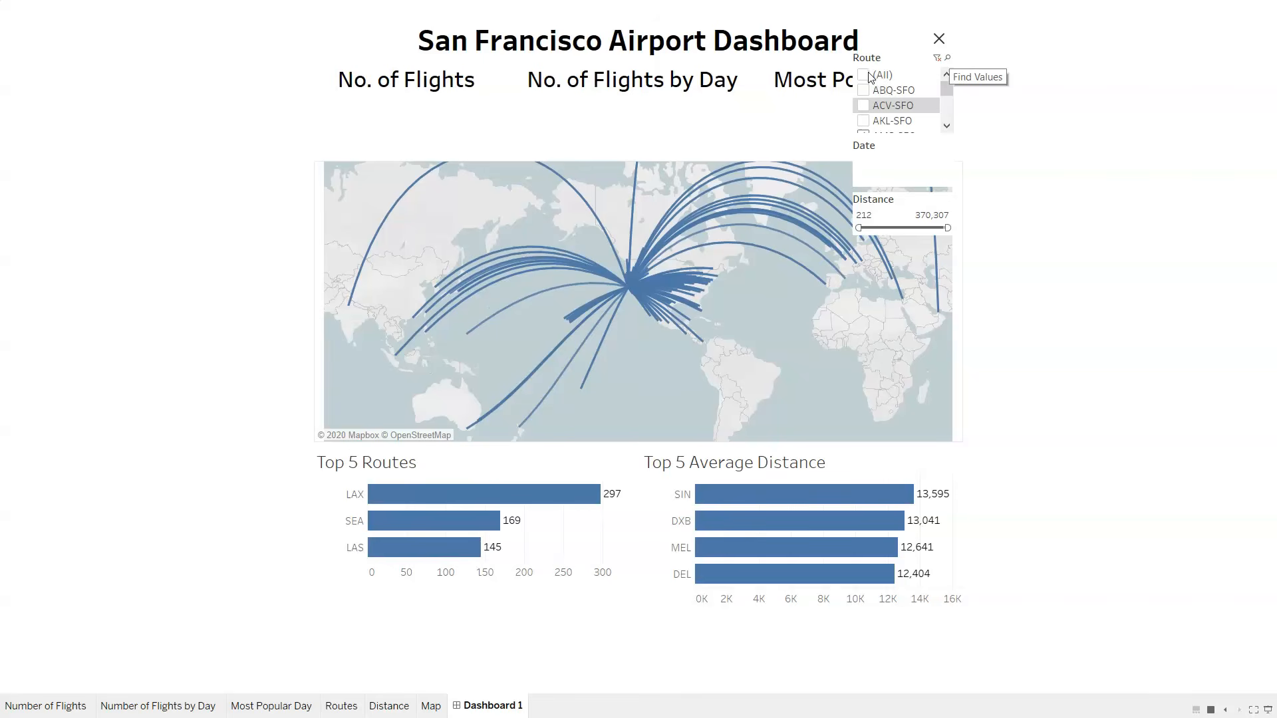
click(870, 76)
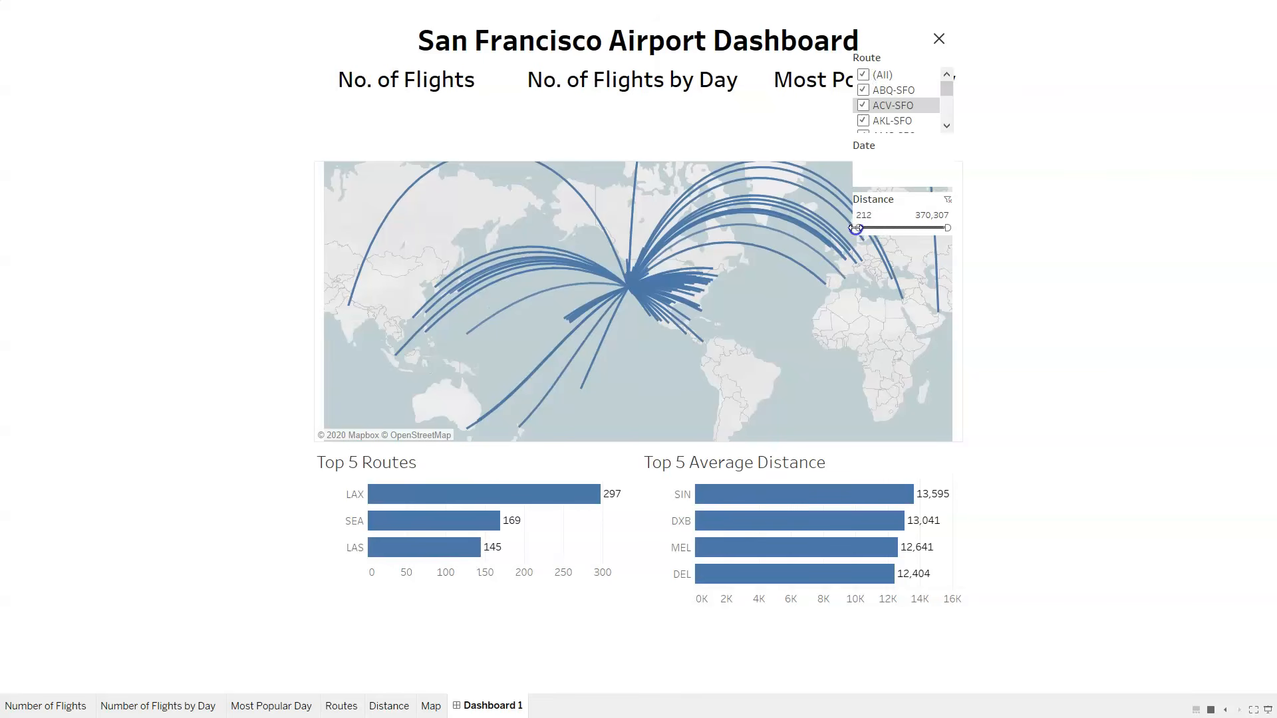
click(939, 41)
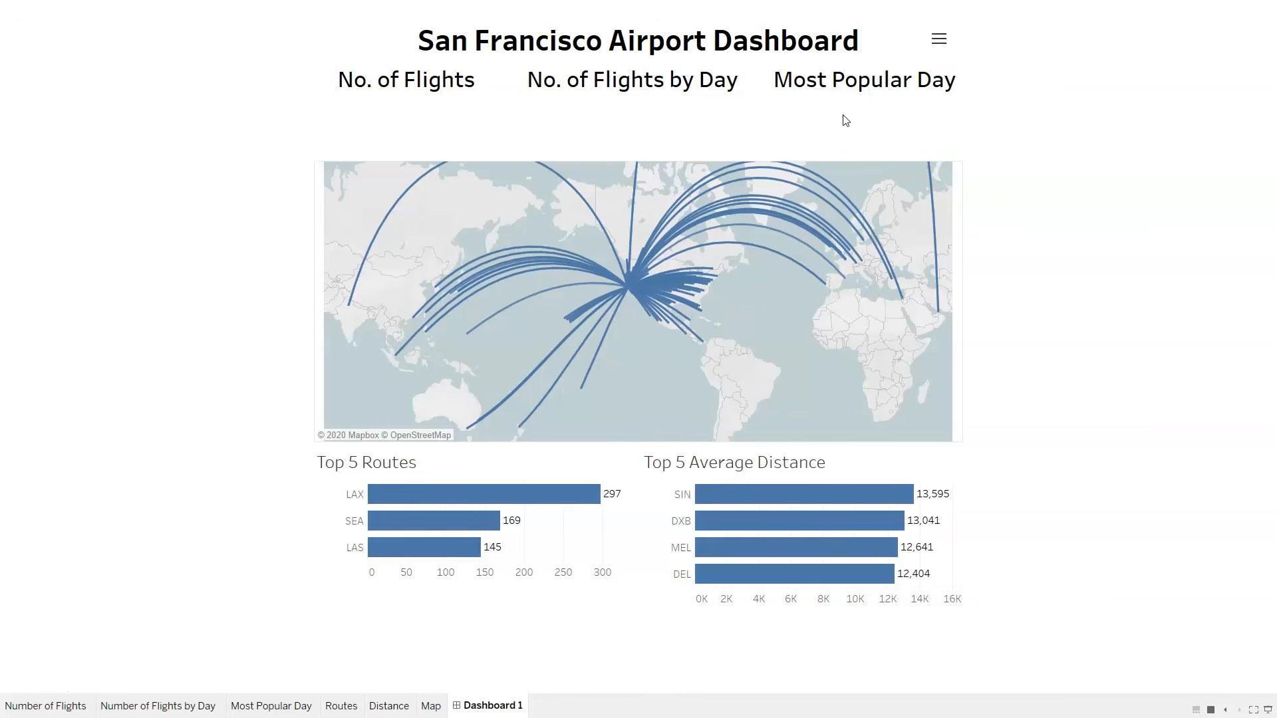
key(Escape)
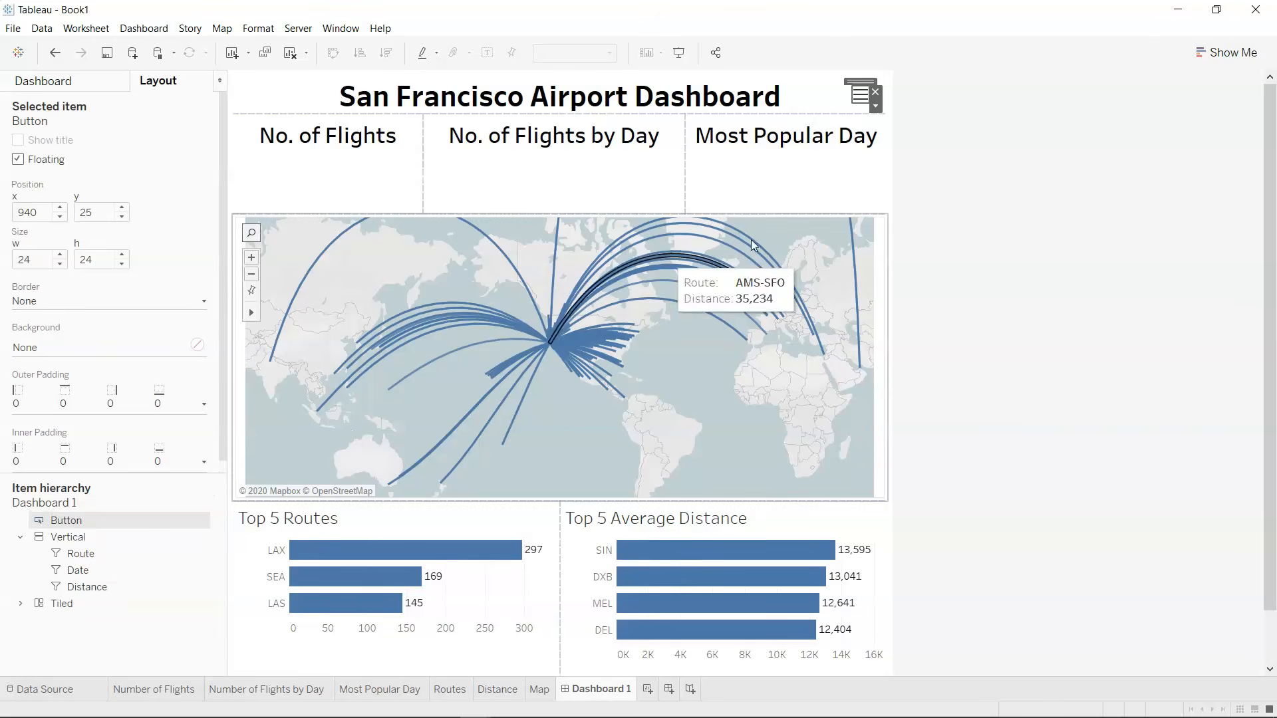
On the Number of Flights by Day worksheet, extend the Distance filter's upper limit to 8,481,937.08978 and apply it.
click(308, 690)
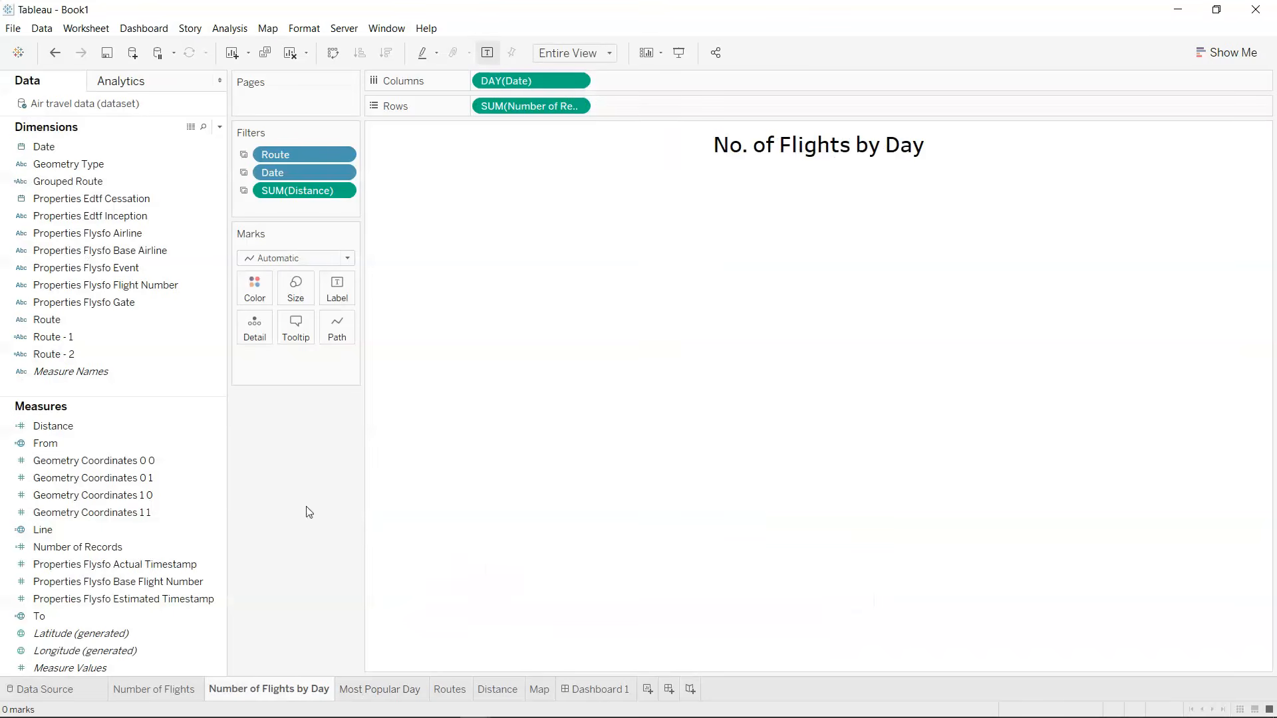
click(343, 191)
click(341, 205)
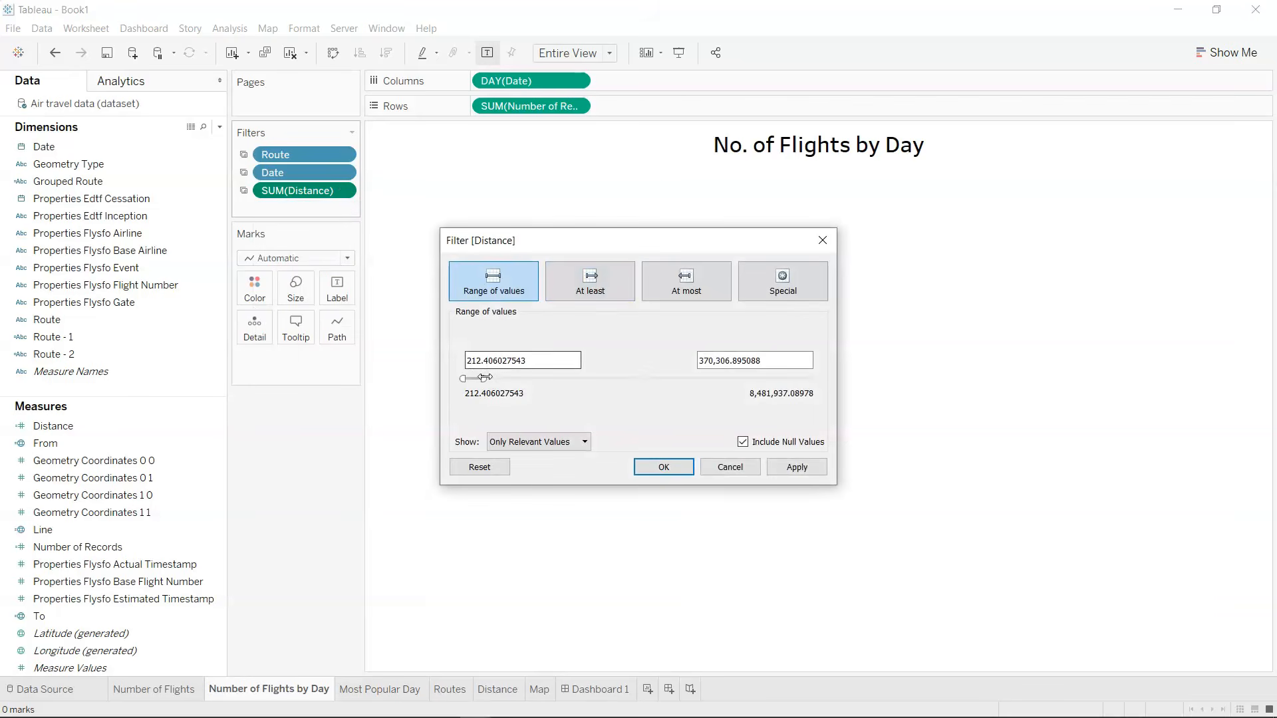
drag(483, 378, 831, 370)
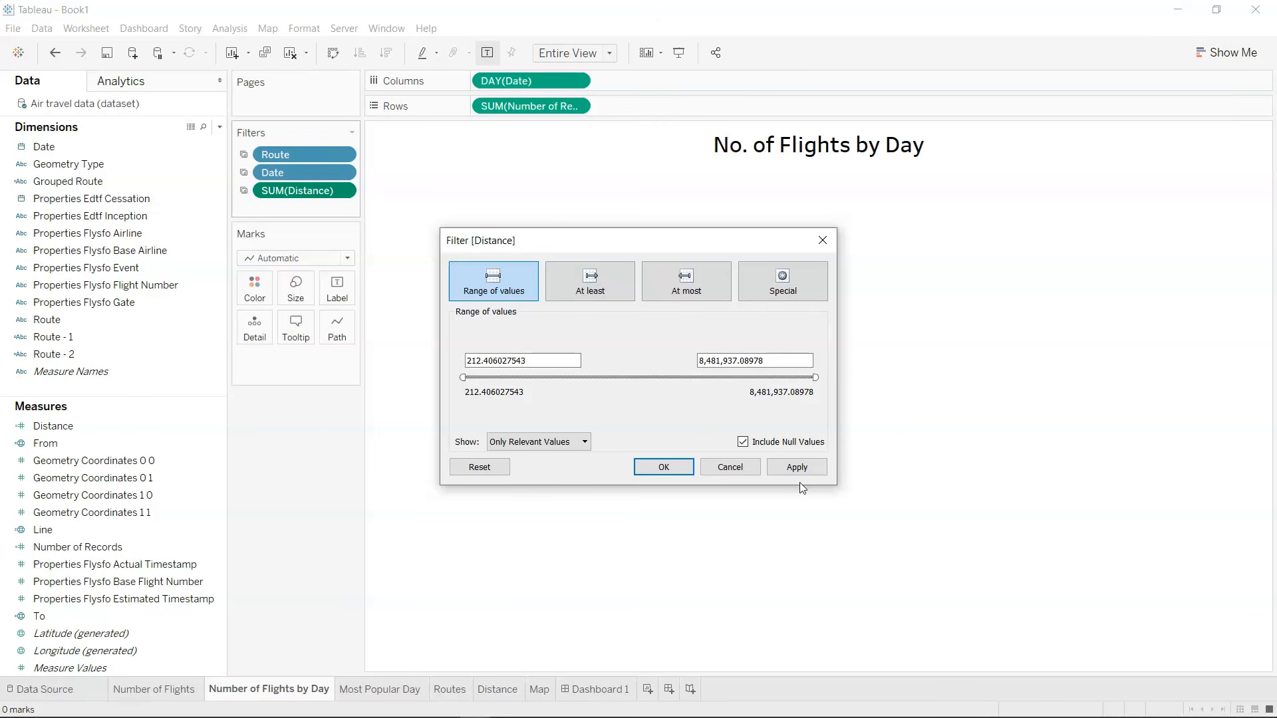
click(801, 465)
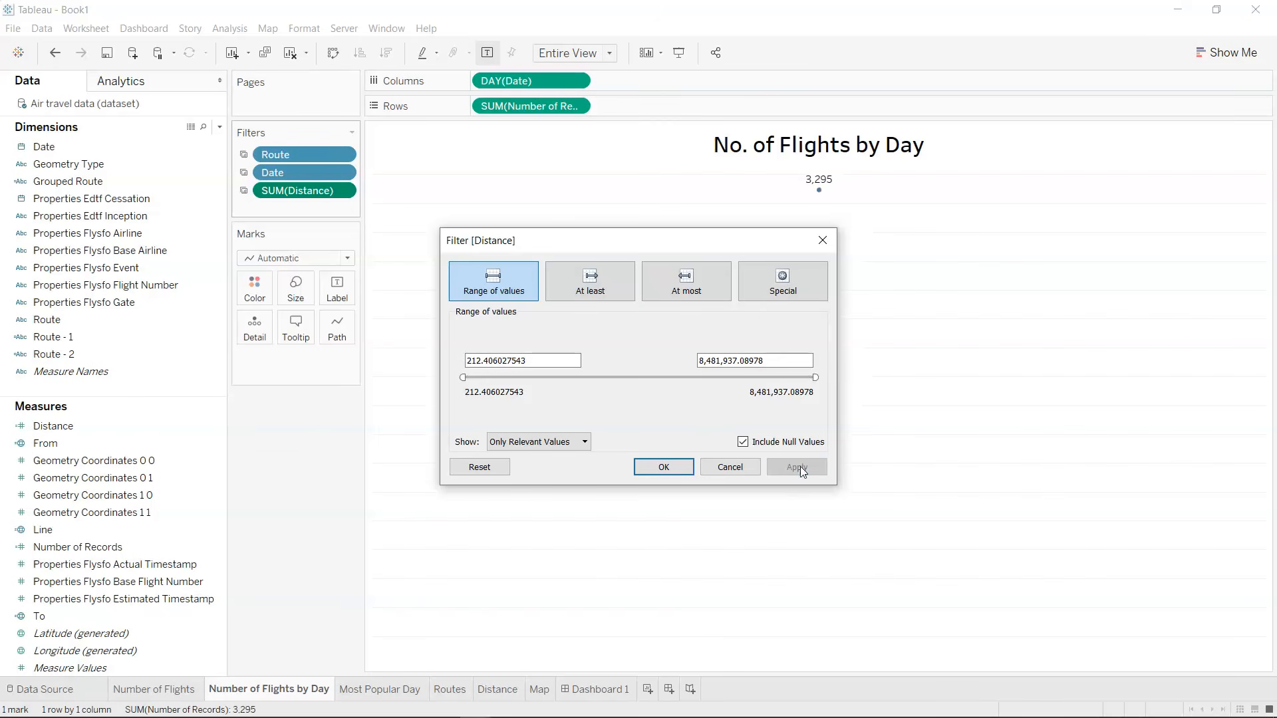
Accept the Distance filter range and check the Most Popular Day and Routes worksheets and the dashboard.
click(664, 467)
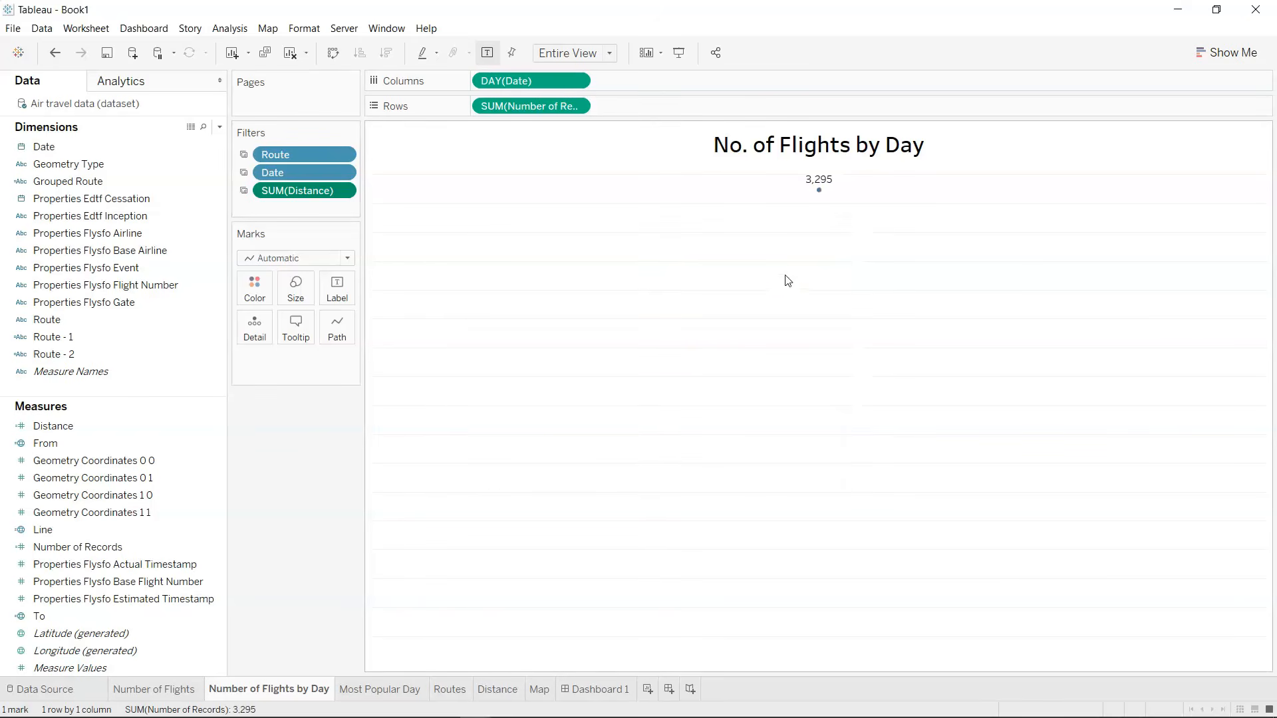
click(398, 681)
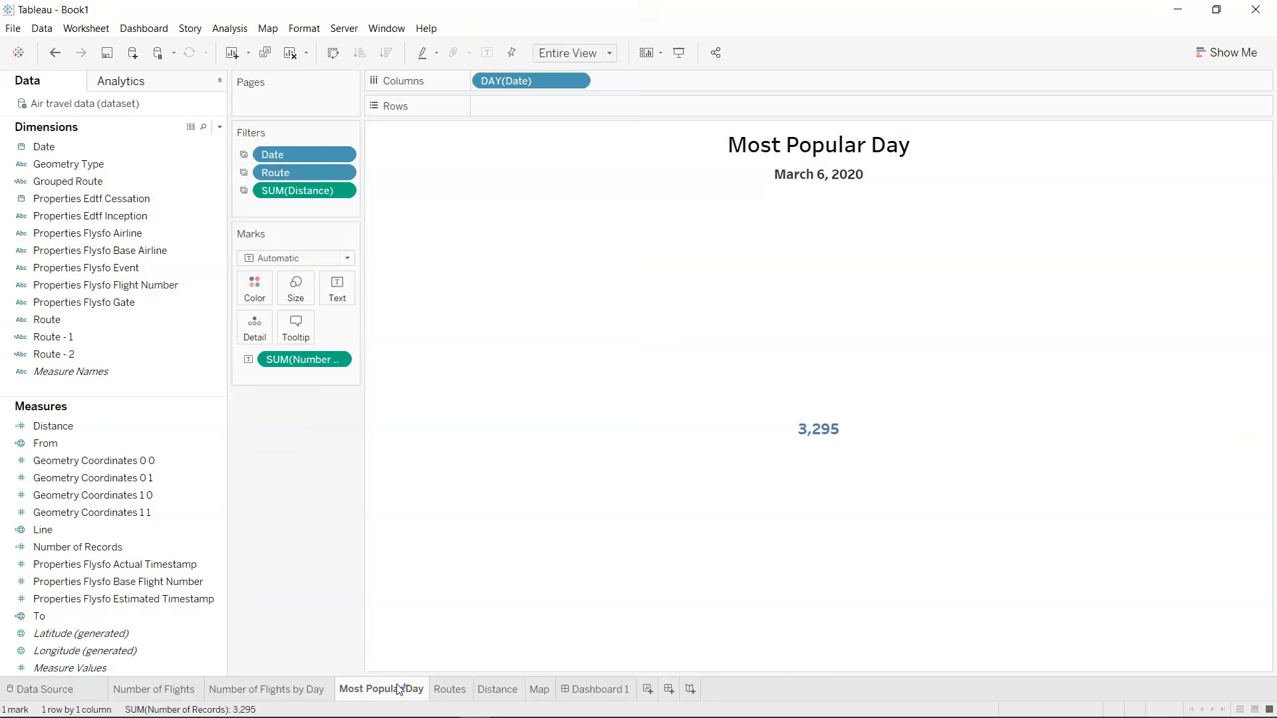
click(450, 690)
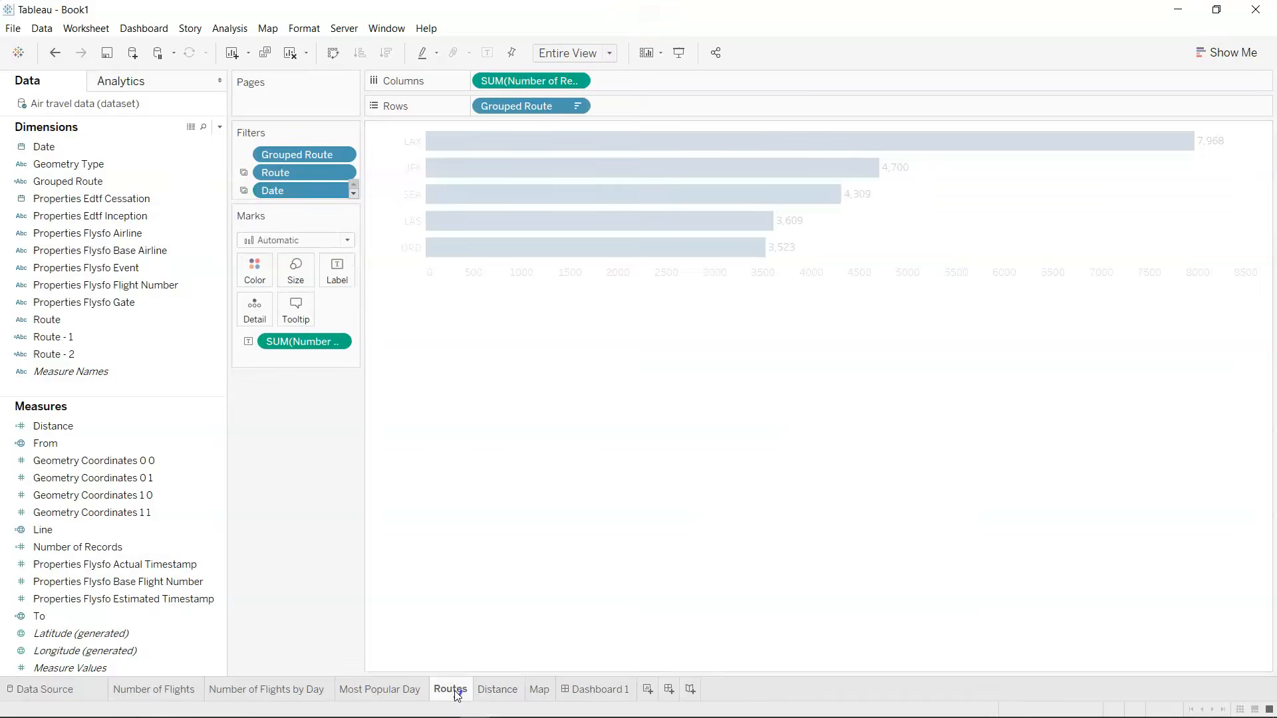
click(596, 690)
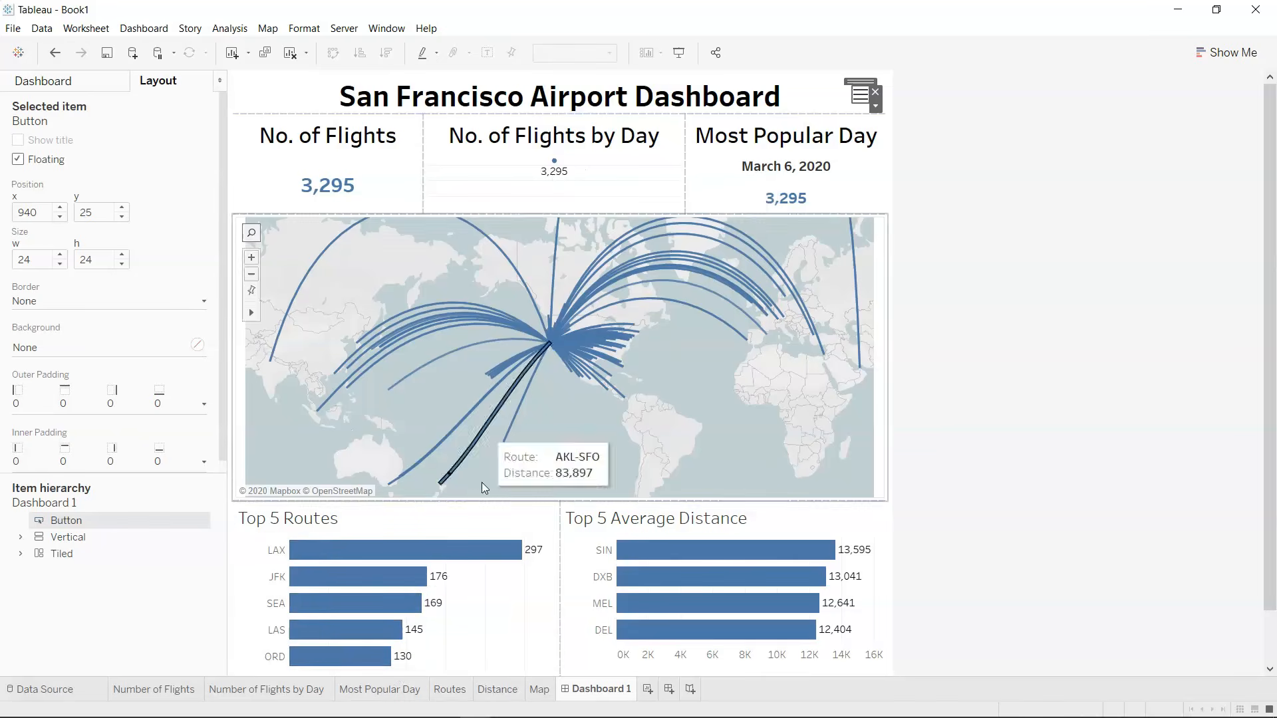
Inspect the Date filter's Top setting on the Number of Flights by Day worksheet, remove that filter, and return to the dashboard.
click(286, 691)
click(341, 171)
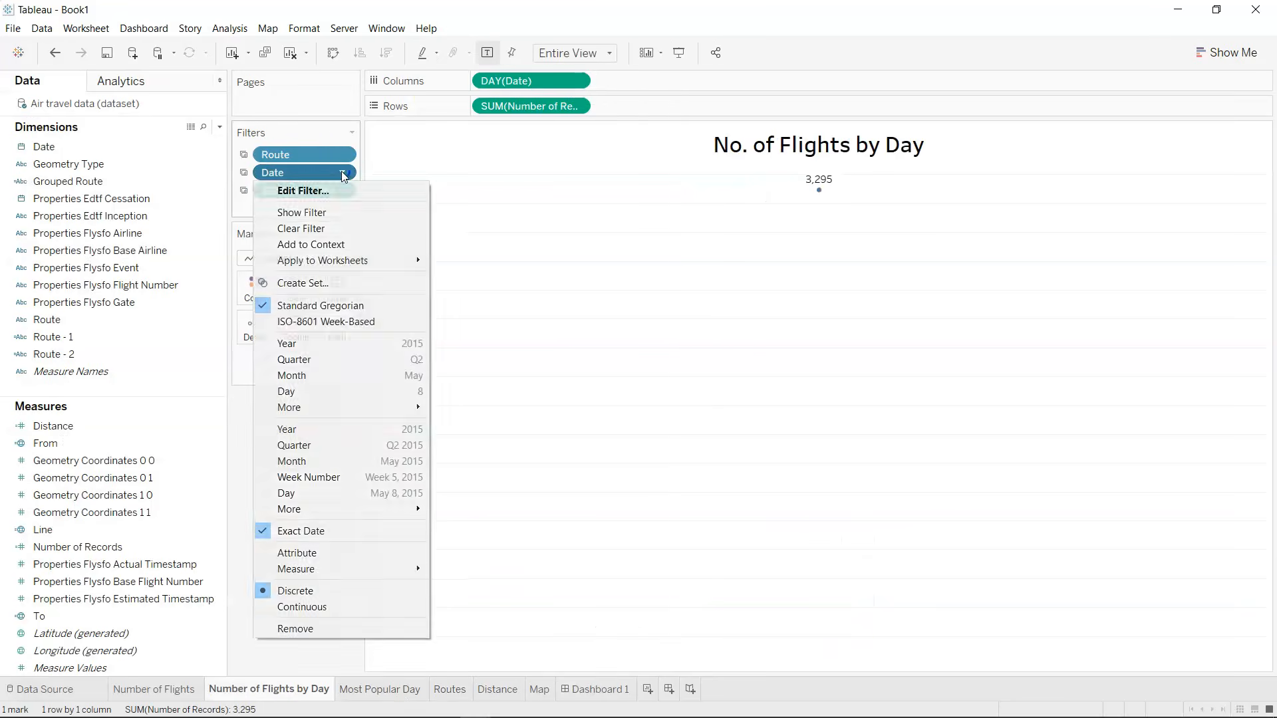
click(341, 191)
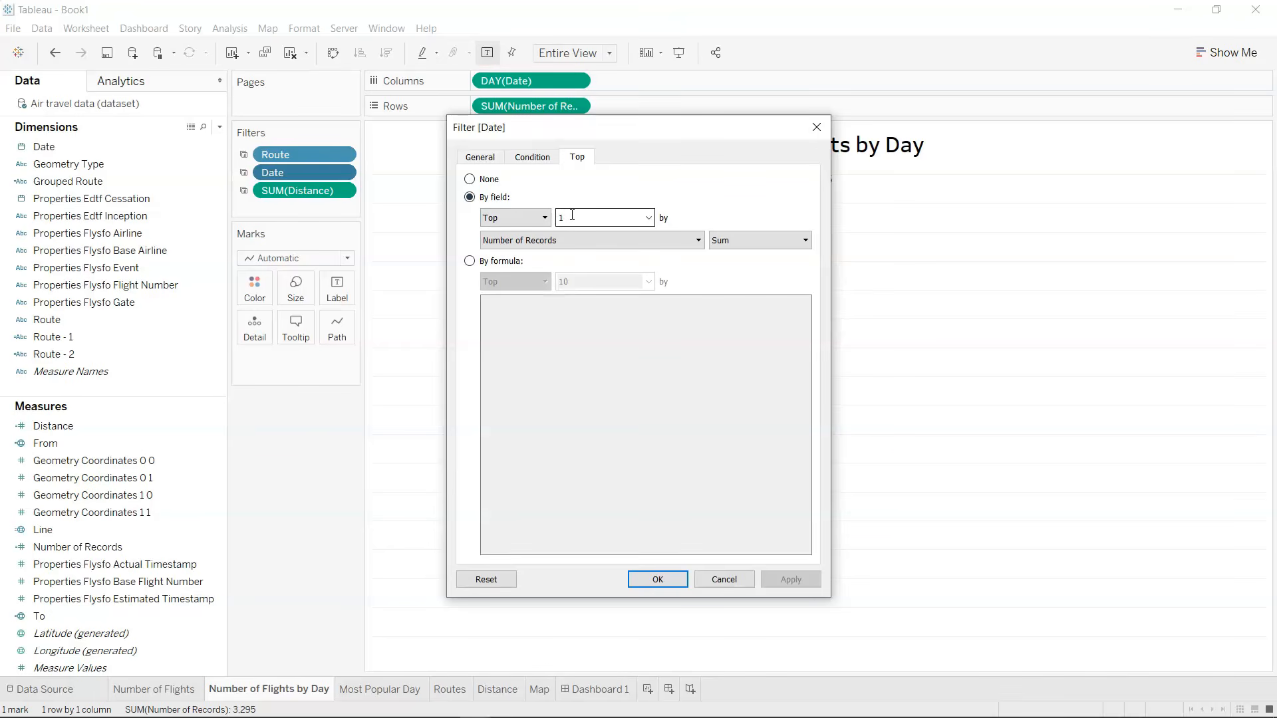
click(725, 580)
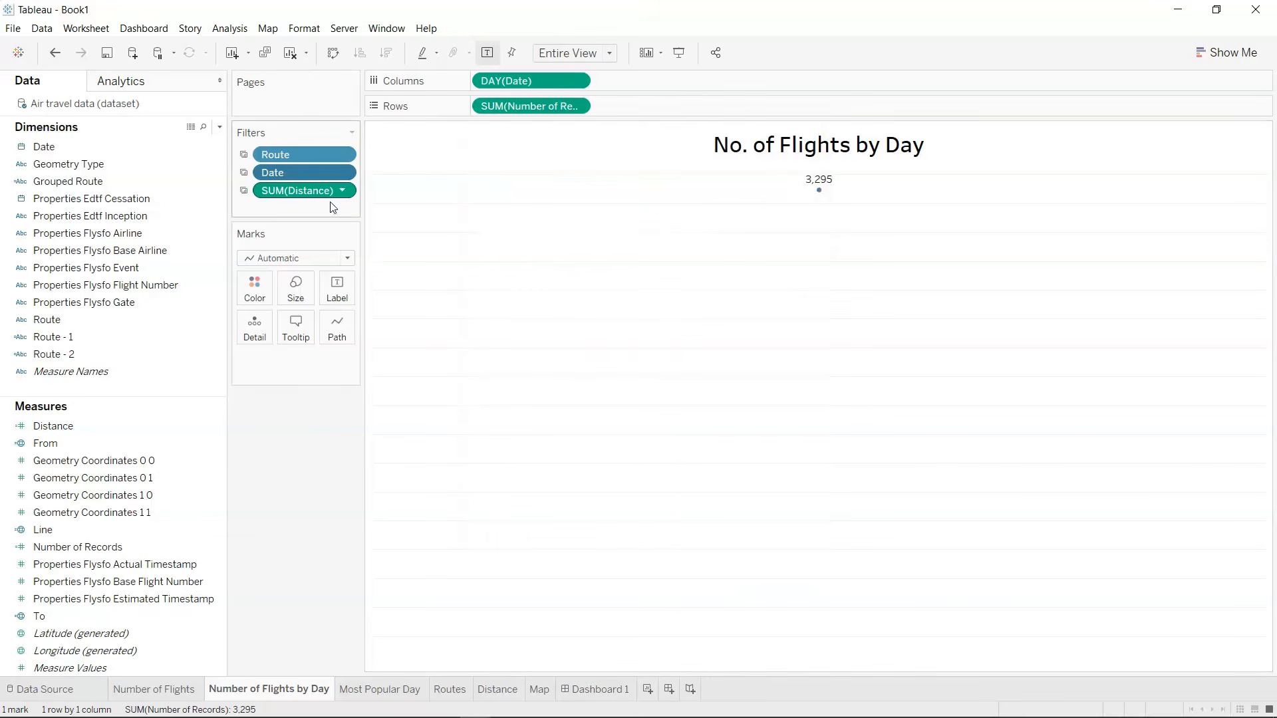
drag(316, 174, 317, 463)
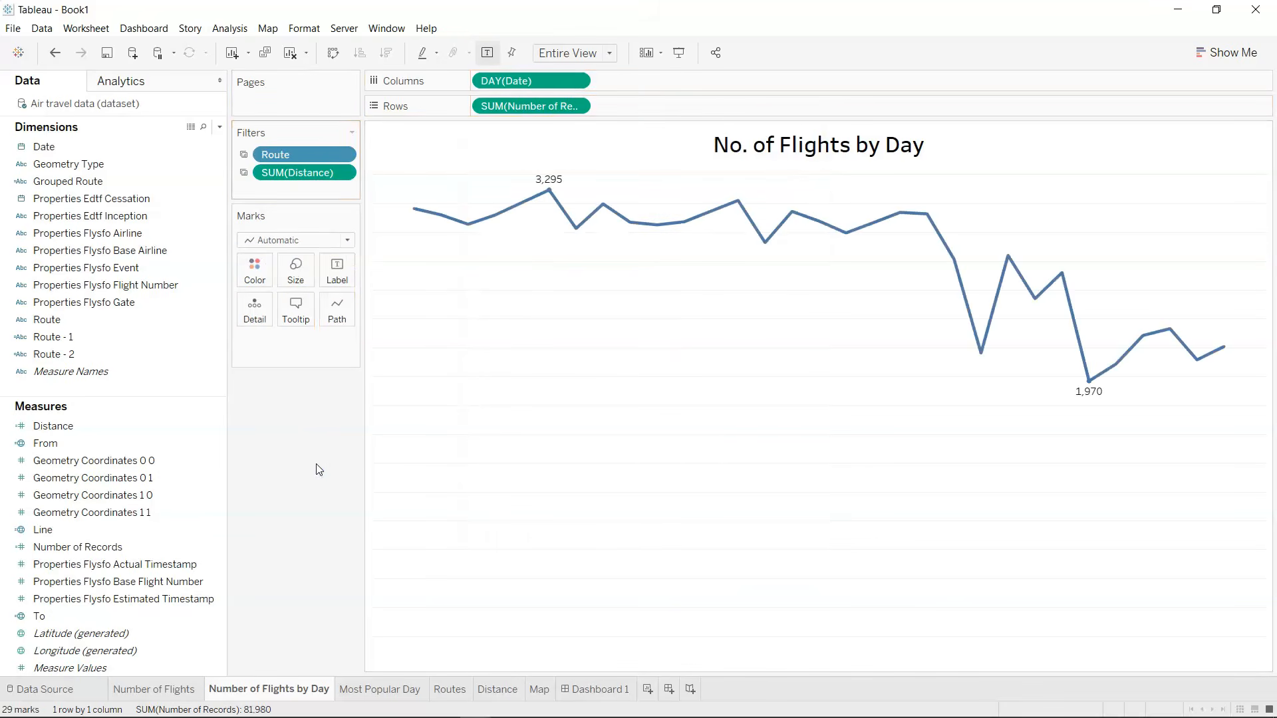
click(602, 690)
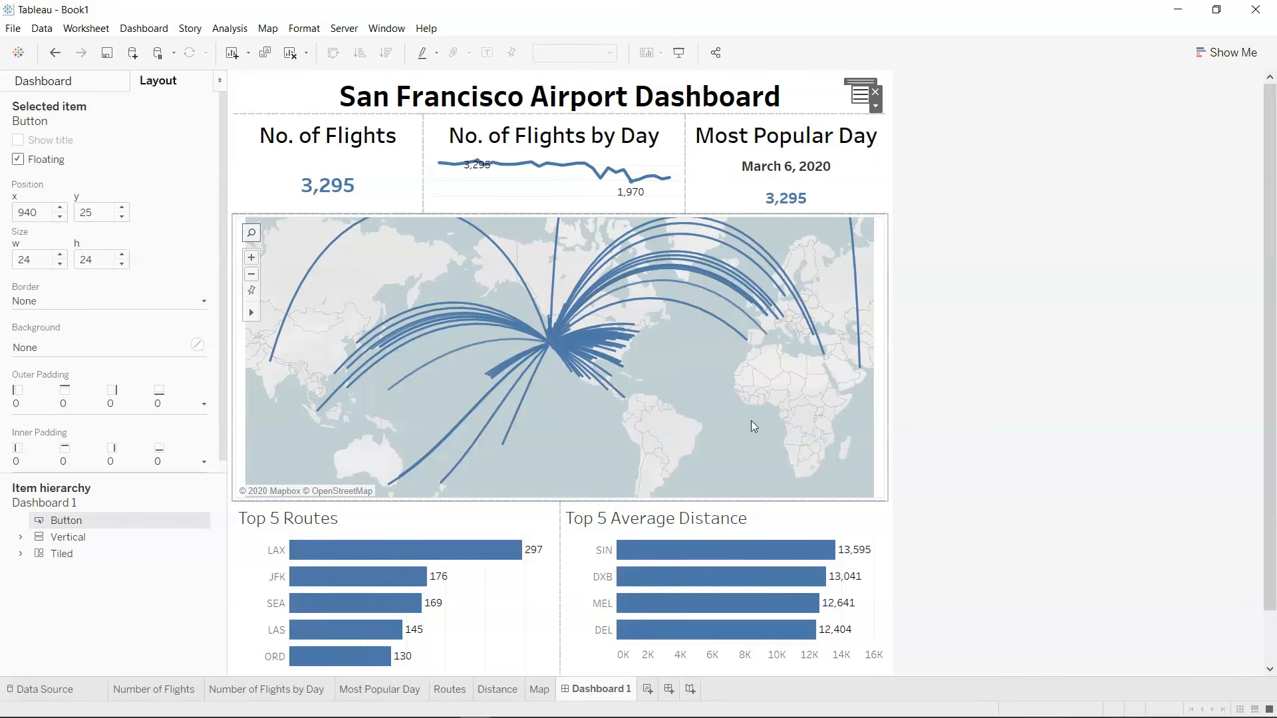
click(991, 472)
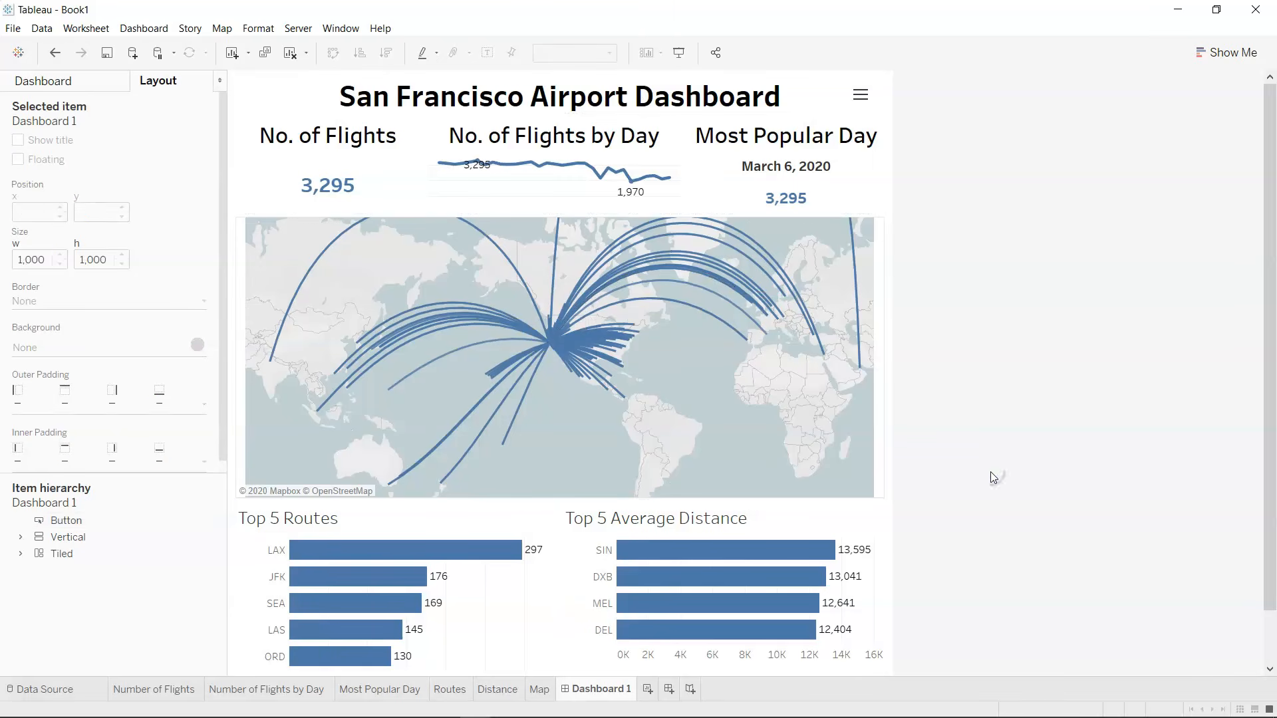